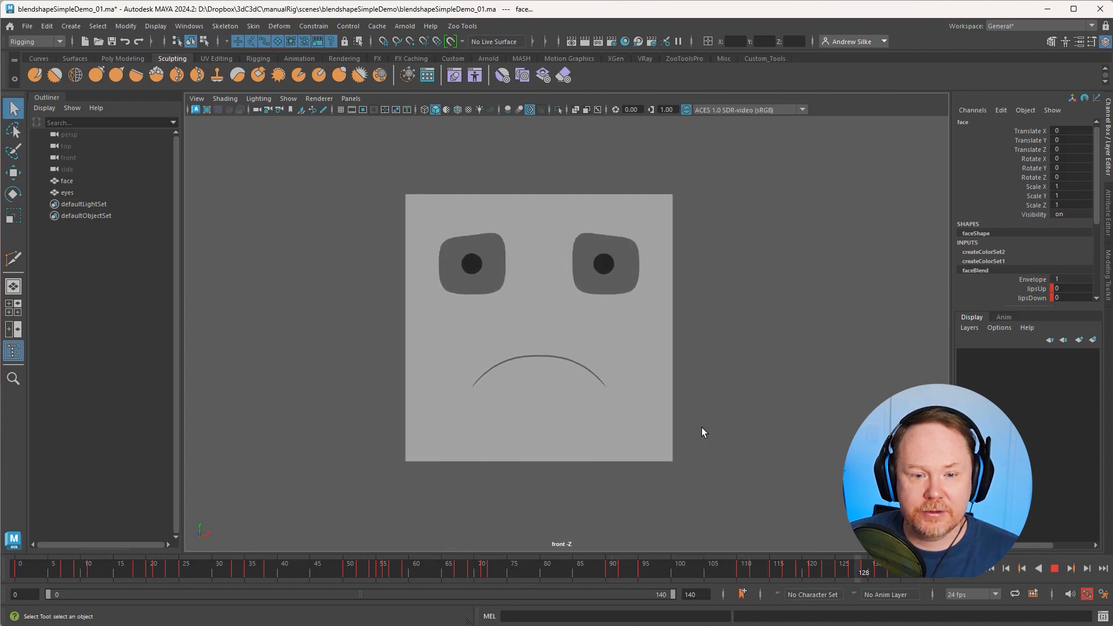
Step: Stop the animation playback and review the face's mouth, eye and mouthCombos blend shape targets in the Shape Editor
key(alt)
click(683, 419)
key(alt+v)
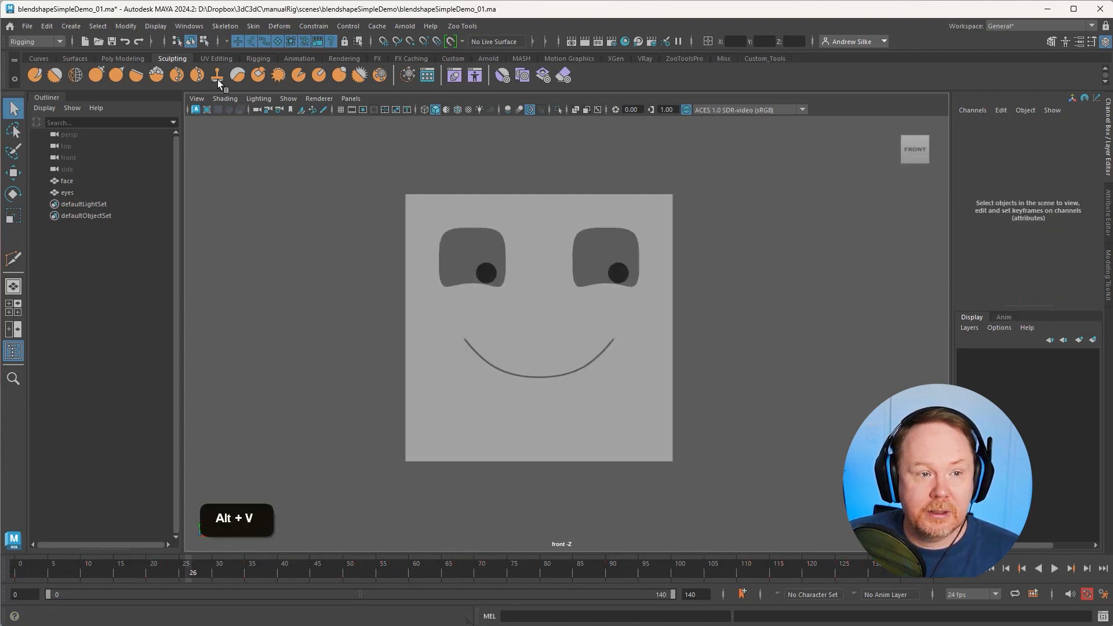
click(193, 25)
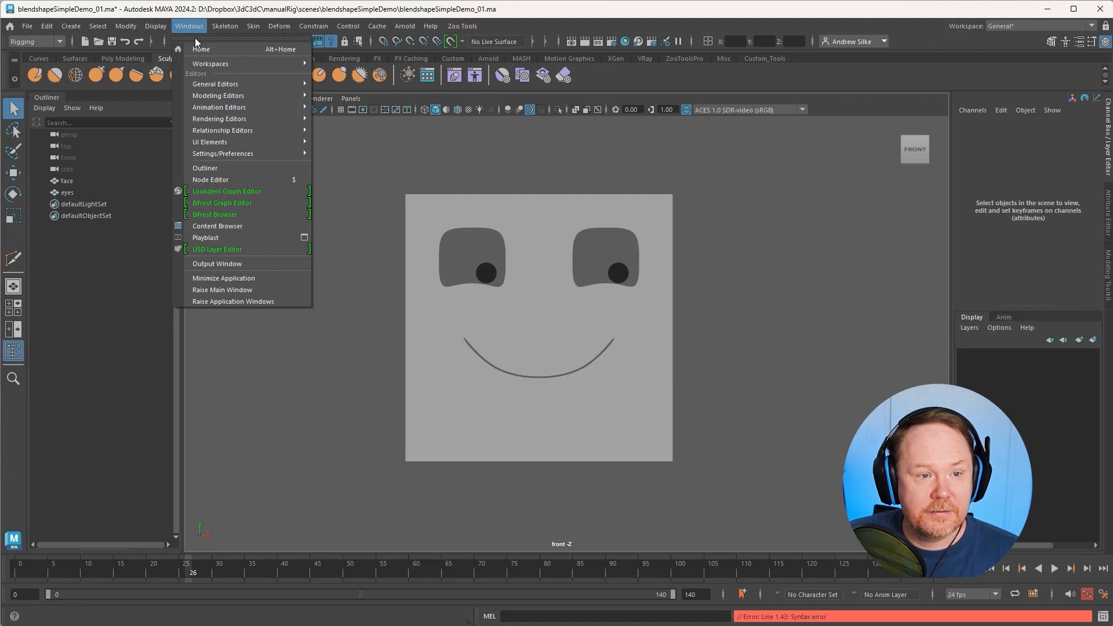
mouse_move(218, 107)
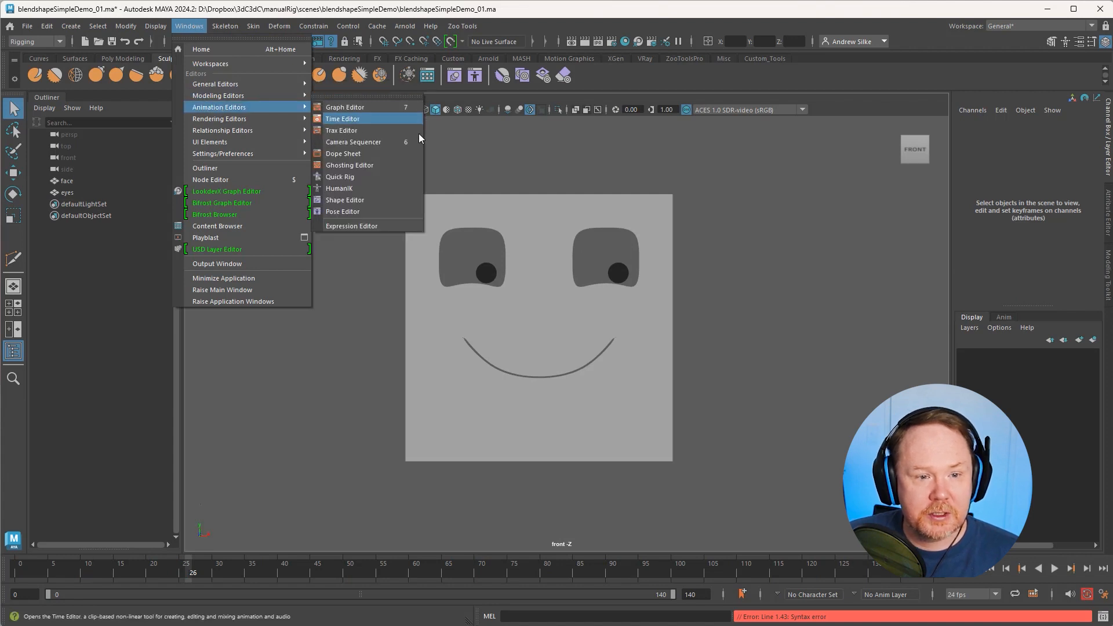
click(359, 199)
drag(673, 135, 699, 83)
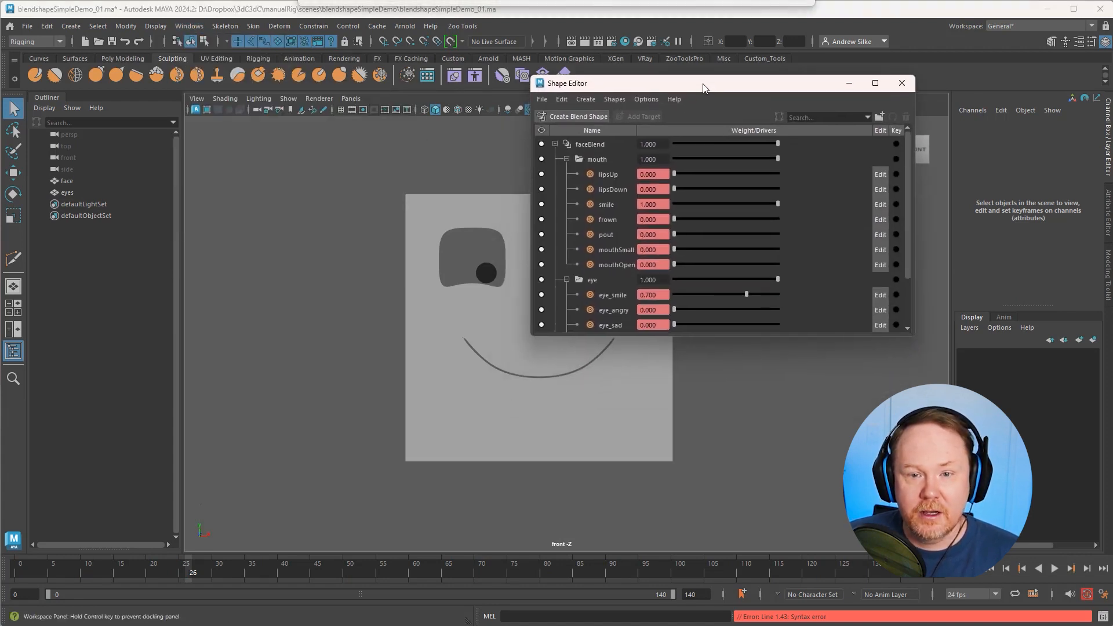
drag(730, 339, 699, 478)
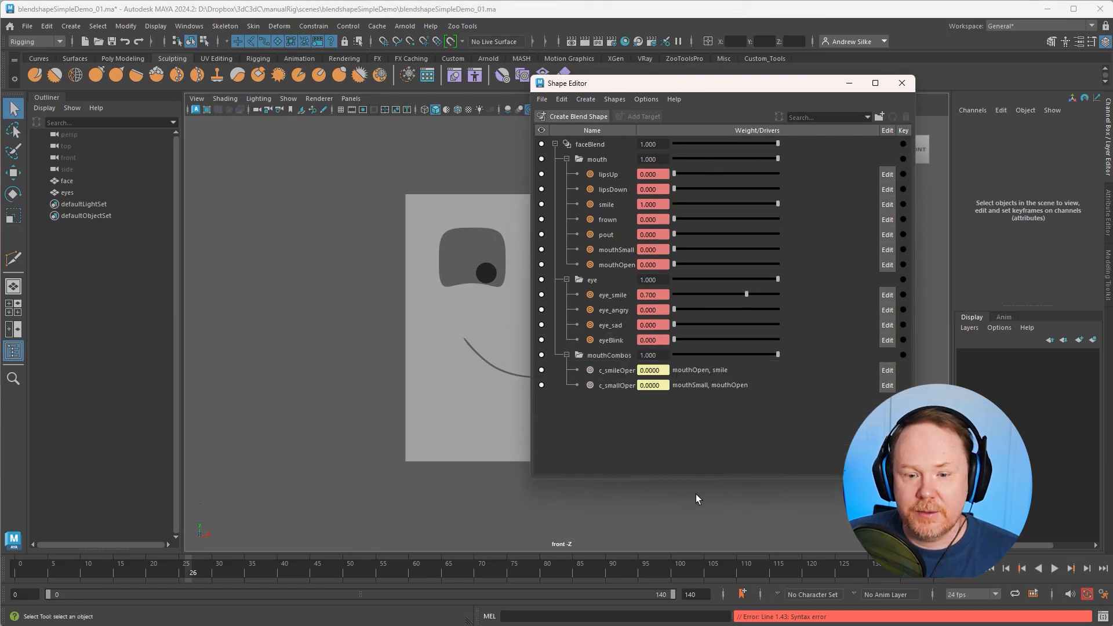
click(903, 84)
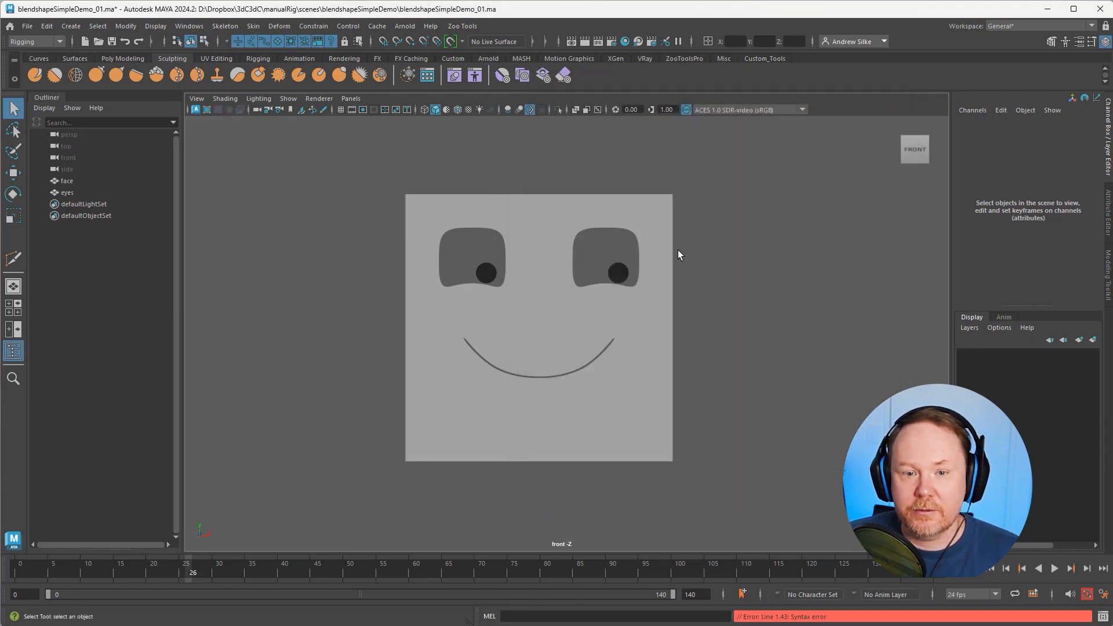
Step: Start a new scene without saving changes, and create a polygon plane scaled uniformly to about 8.76
click(98, 41)
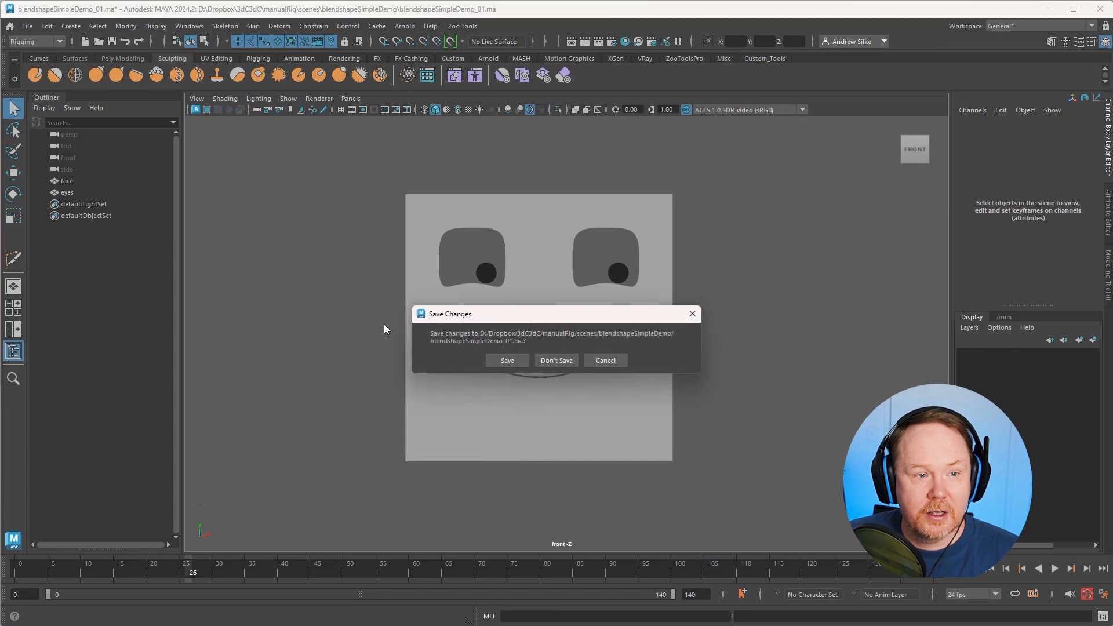
click(556, 361)
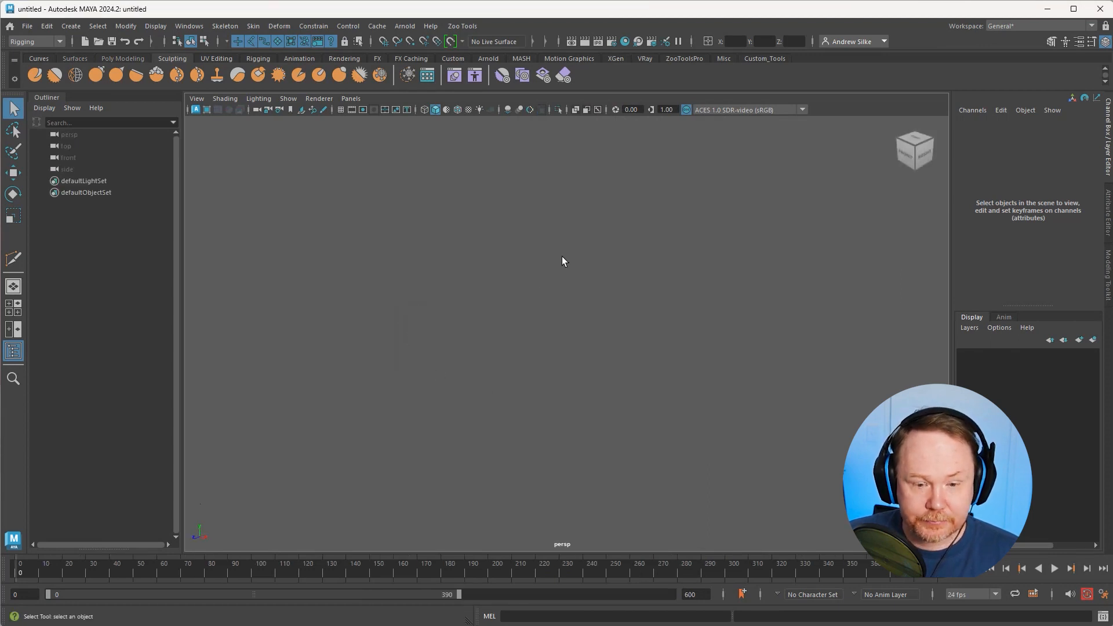
key(space)
alt+drag(554, 256, 555, 353)
key(d)
key(ctrl+shift+p)
key(r)
key(w)
Step: Stand the plane upright with Rotate X at 90 and raise it to about 5.2 in Translate Y
key(e)
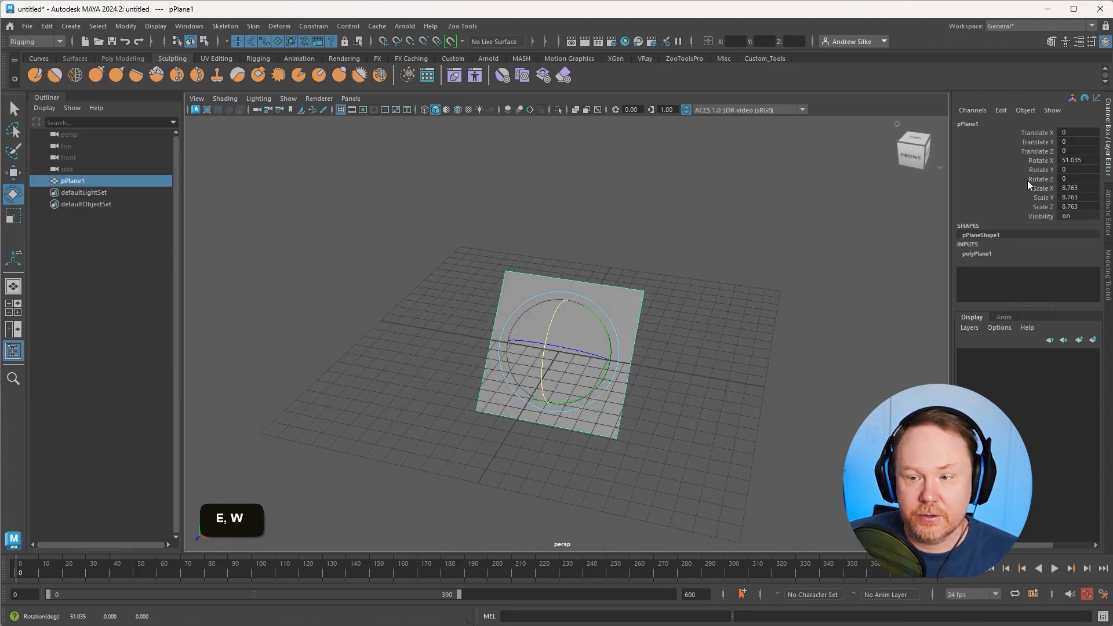
text(90)
key(Return)
alt+drag(679, 293, 712, 253)
key(w)
drag(561, 289, 551, 199)
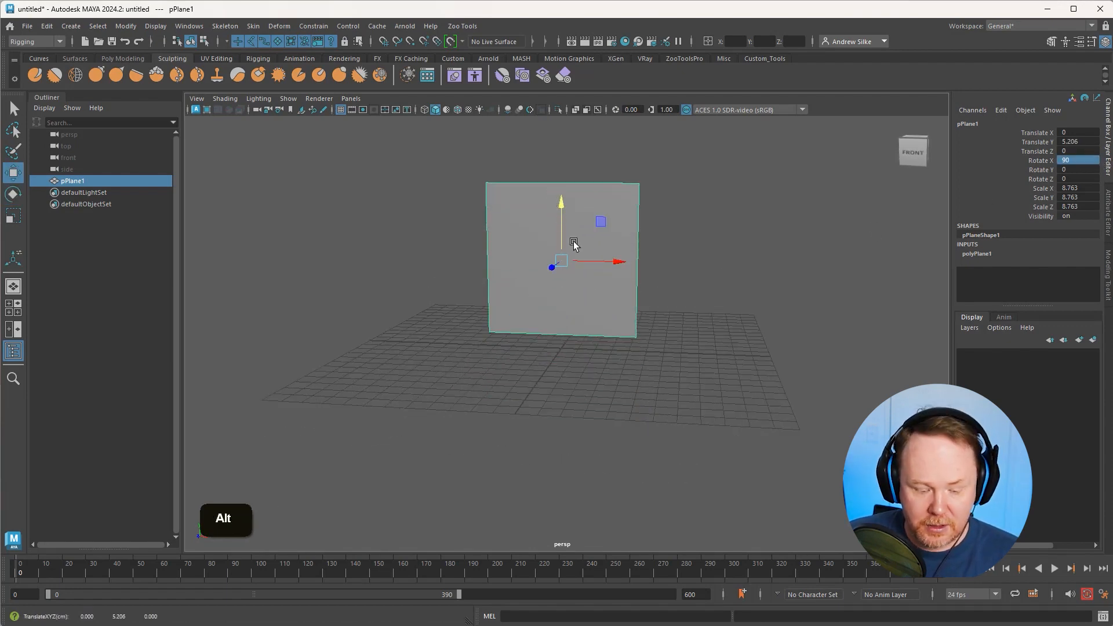
Step: Freeze the plane's transformations and delete its construction history
key(alt+f)
key(alt+shift+d)
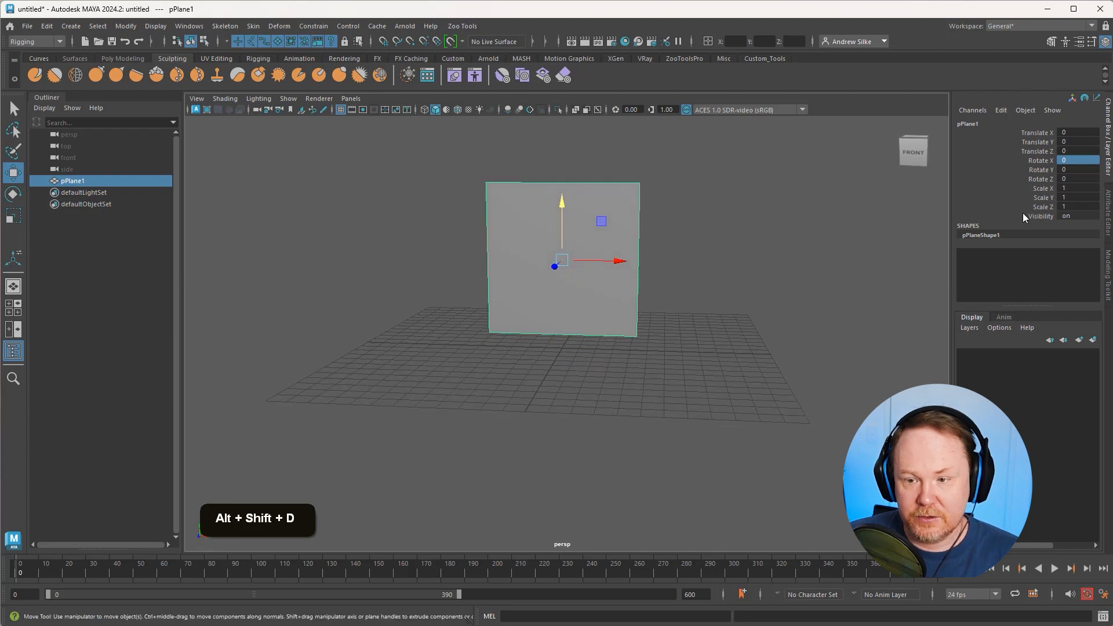
alt+right_drag(633, 291, 677, 278)
Step: Smooth the plane three times to subdivide it into an 8 by 8 grid of faces
key(alt+q)
key(space)
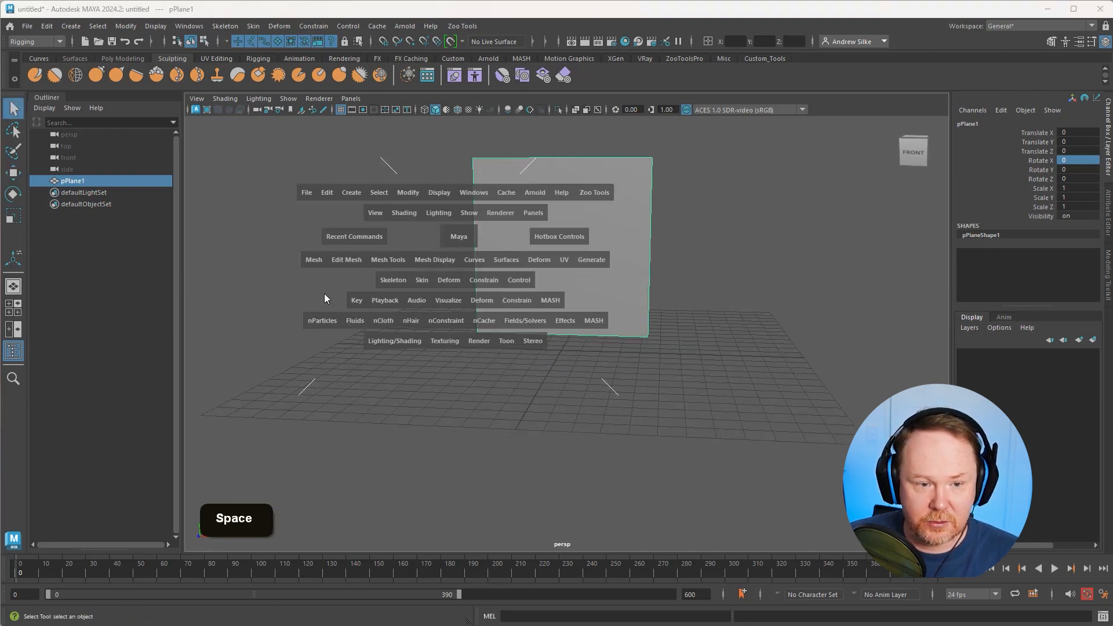
click(314, 259)
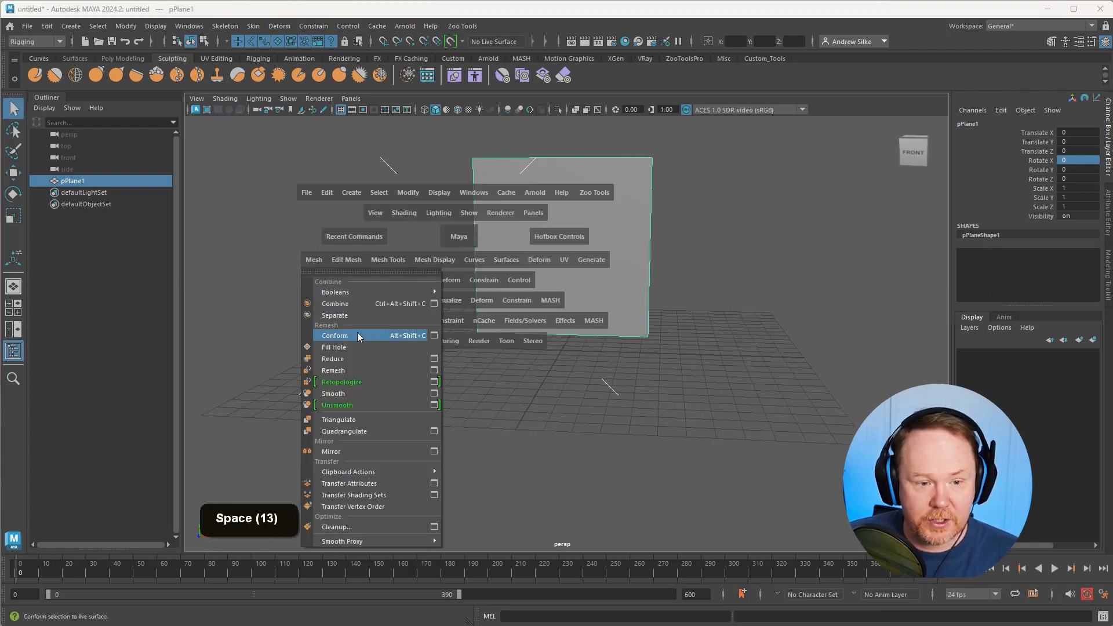
click(353, 393)
key(q)
key(alt+q)
click(552, 249)
alt+right_drag(552, 249, 686, 311)
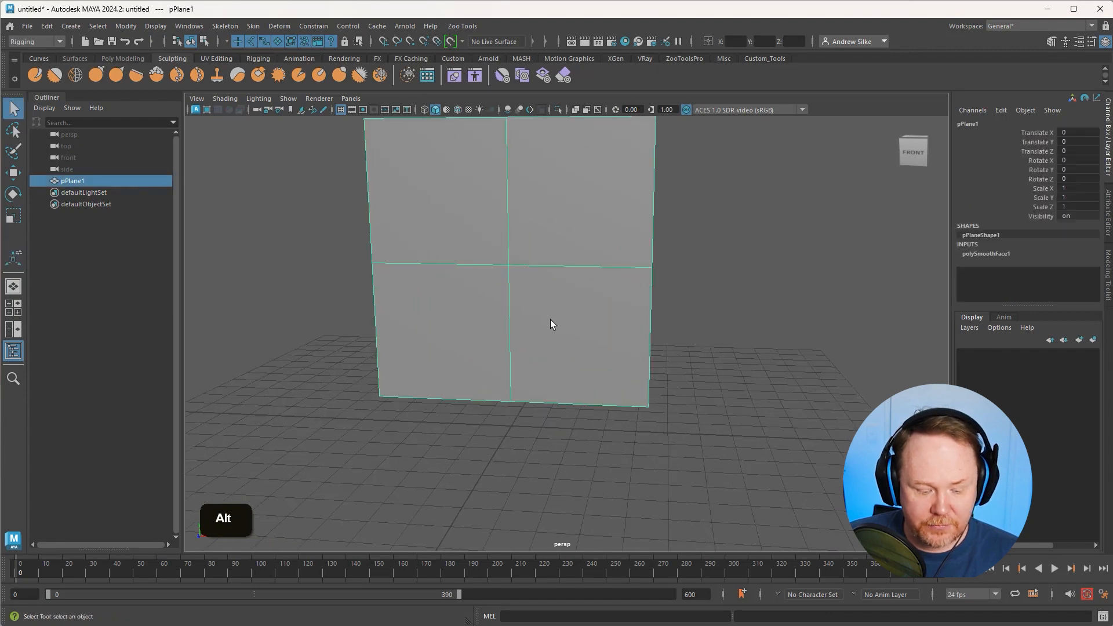
key(alt+s)
key(alt+s)
alt+drag(529, 305, 501, 319)
Step: Delete two 2 by 2 blocks of faces in the upper half of the plane to make the eye holes
key(alt+3)
drag(404, 251, 440, 290)
shift+drag(550, 253, 593, 297)
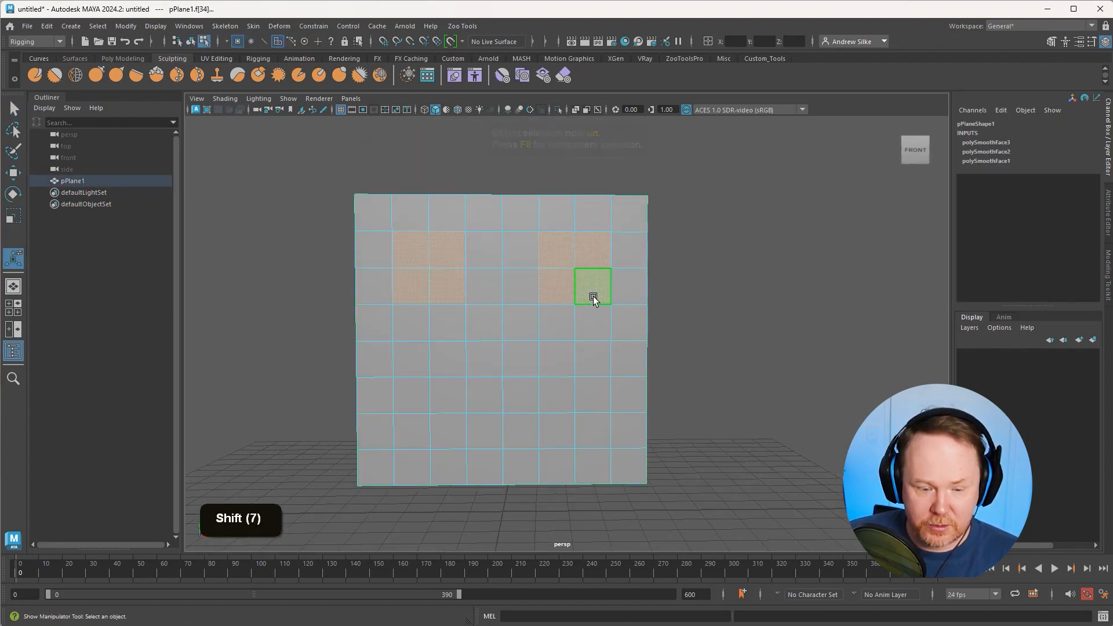
key(Delete)
Step: Delete a centred row of four faces in the lower half of the plane to open the mouth
click(447, 395)
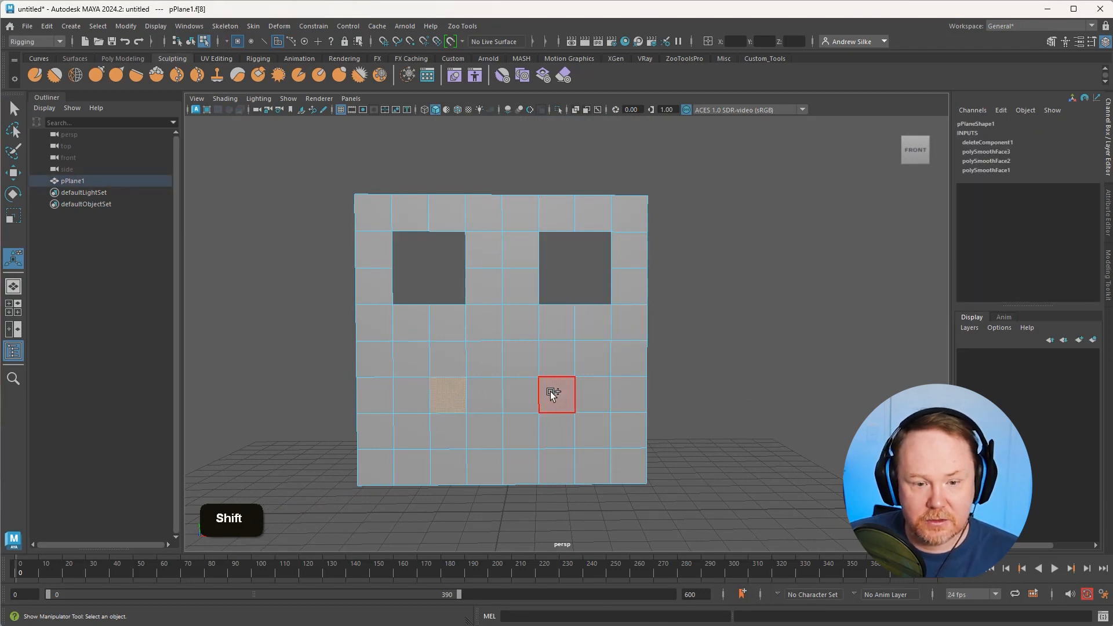
shift+click(557, 395)
shift+click(488, 395)
key(Delete)
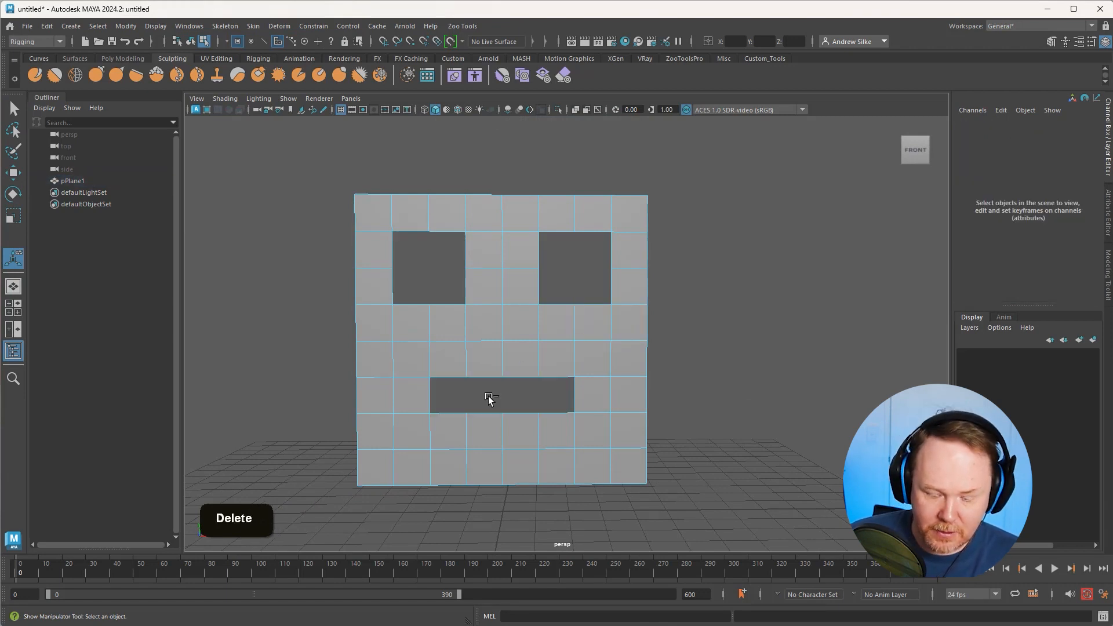
Step: Delete the plane's history and split the faces on both sides of the mouth with a horizontal edge using Multi-Cut
key(alt+q)
key(alt+shift+d)
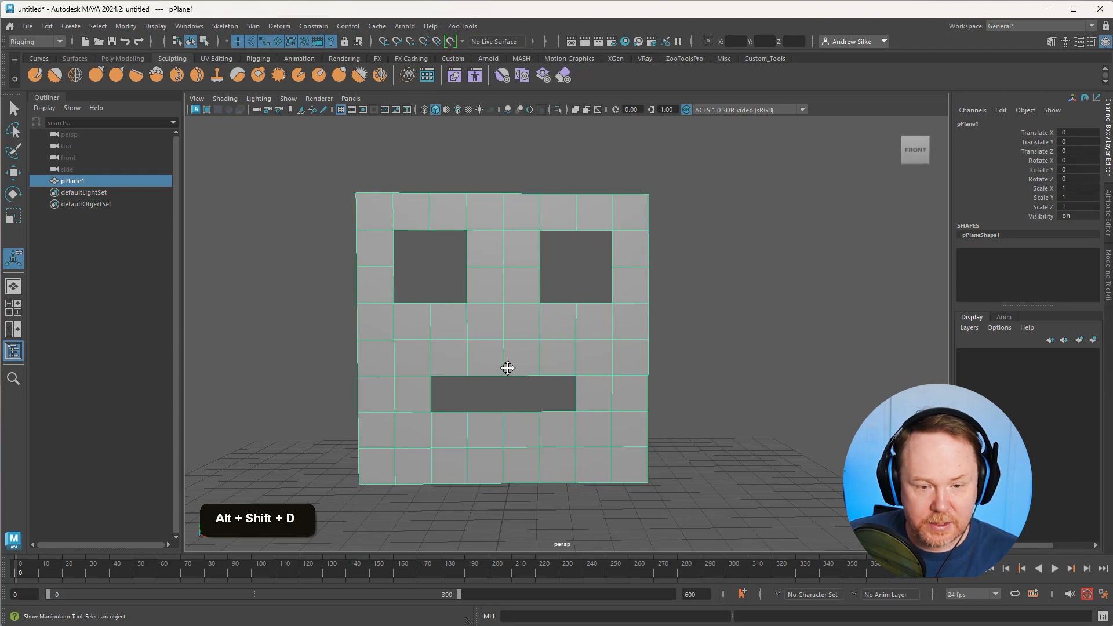
alt+middle_drag(503, 366, 576, 305)
key(ctrl+q)
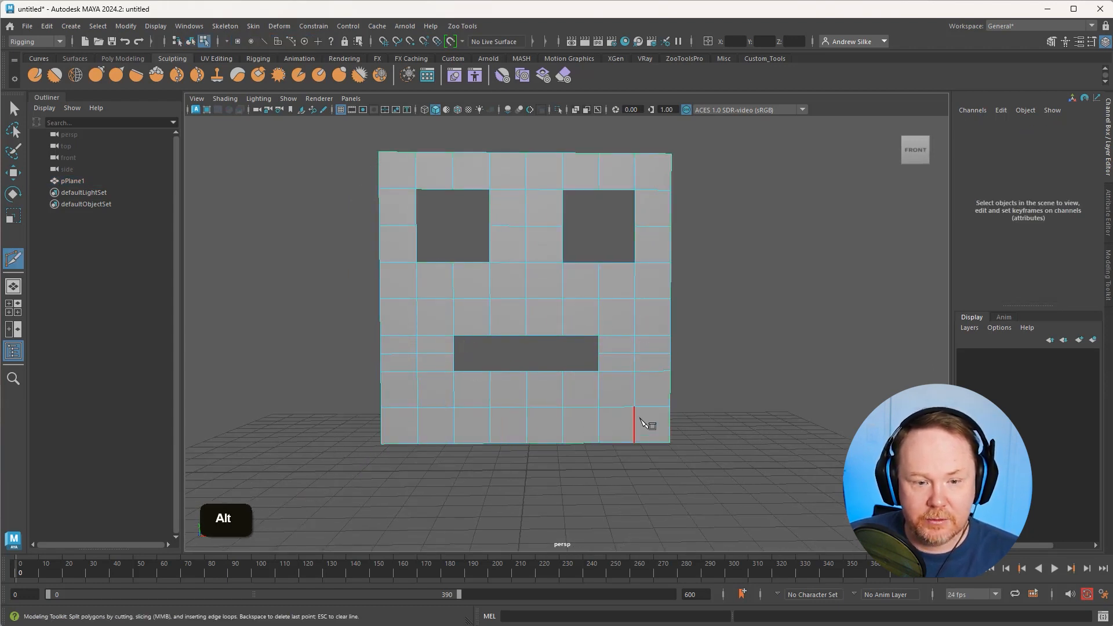
alt+right_drag(644, 423, 641, 392)
Step: Flatten the vertices around the mouth opening vertically until it is a thin horizontal slit
key(q)
key(alt+1)
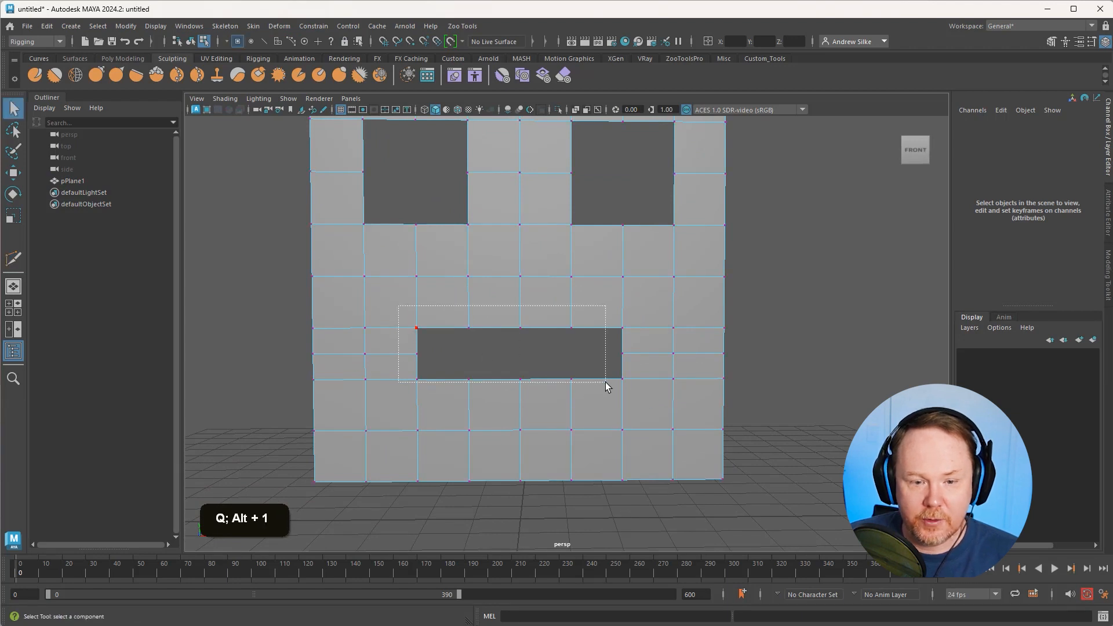
drag(606, 382, 604, 385)
key(r)
drag(520, 298, 524, 347)
key(alt+q)
key(alt+q)
key(q)
Step: Smooth the face mesh with one division and delete its construction history
alt+right_drag(715, 341, 650, 347)
click(585, 338)
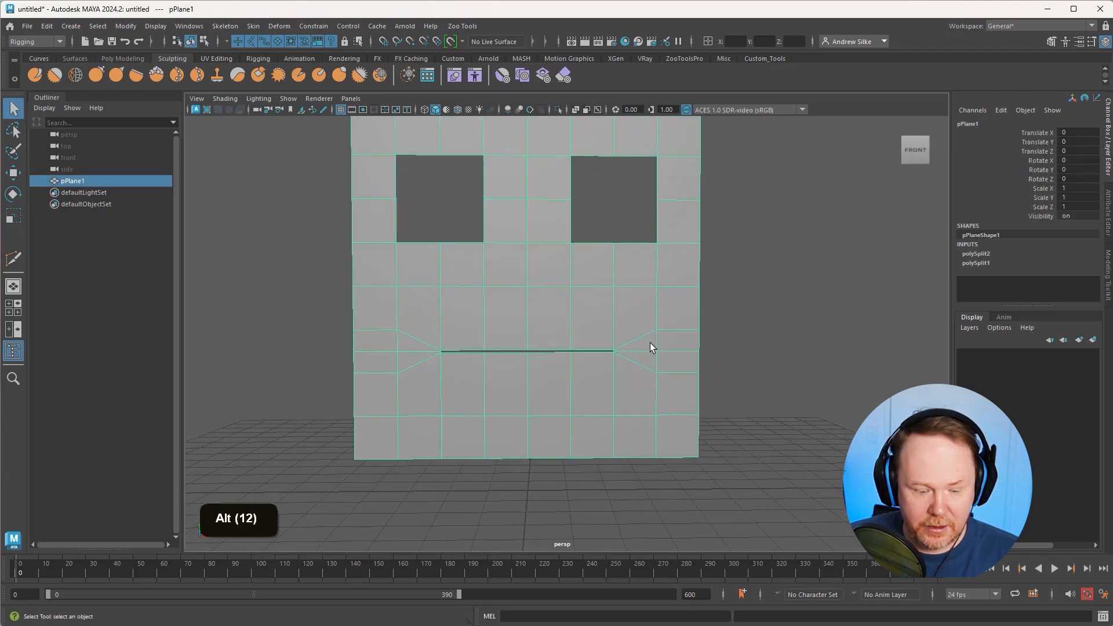
key(3)
alt+middle_drag(652, 355, 557, 406)
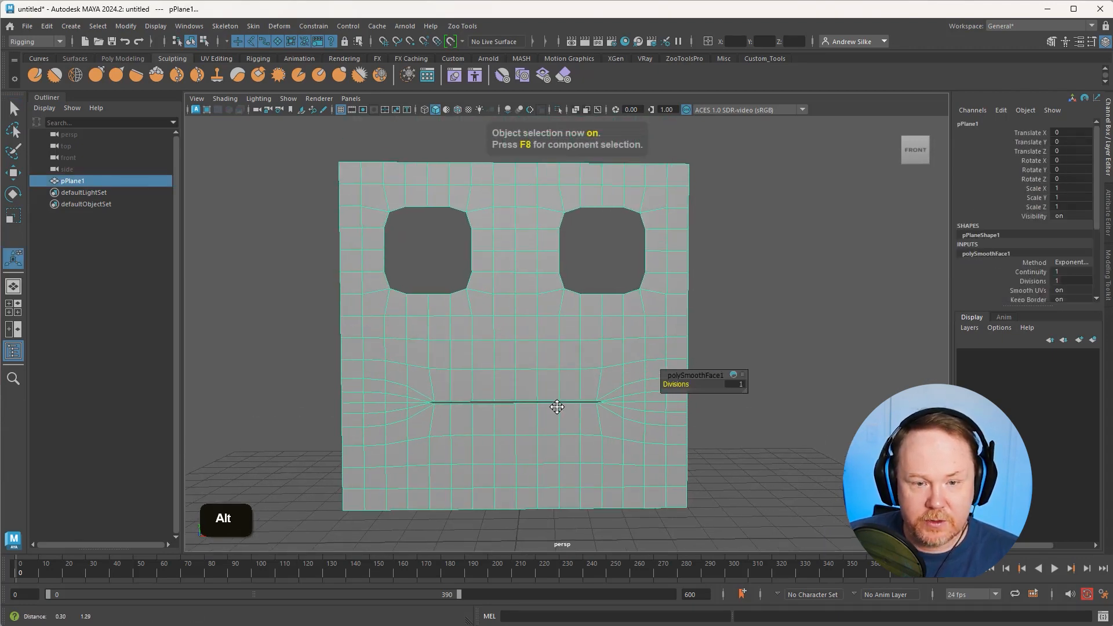
key(q)
key(alt+q)
click(599, 341)
alt+drag(587, 356, 622, 384)
key(alt+shift+d)
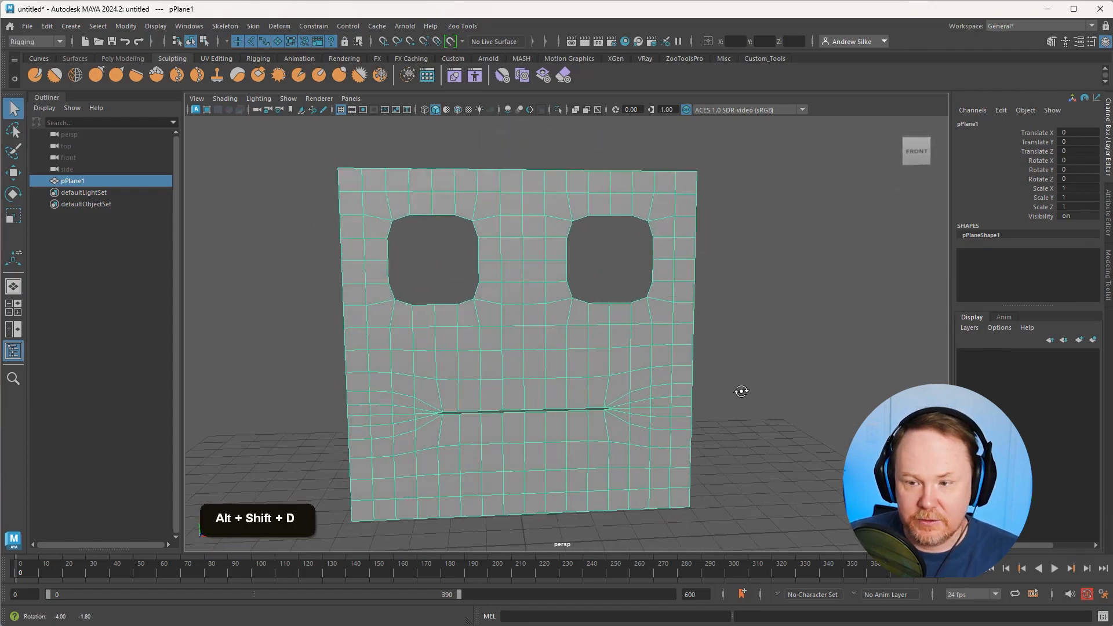
alt+drag(740, 390, 709, 350)
alt+middle_drag(708, 350, 691, 343)
click(708, 350)
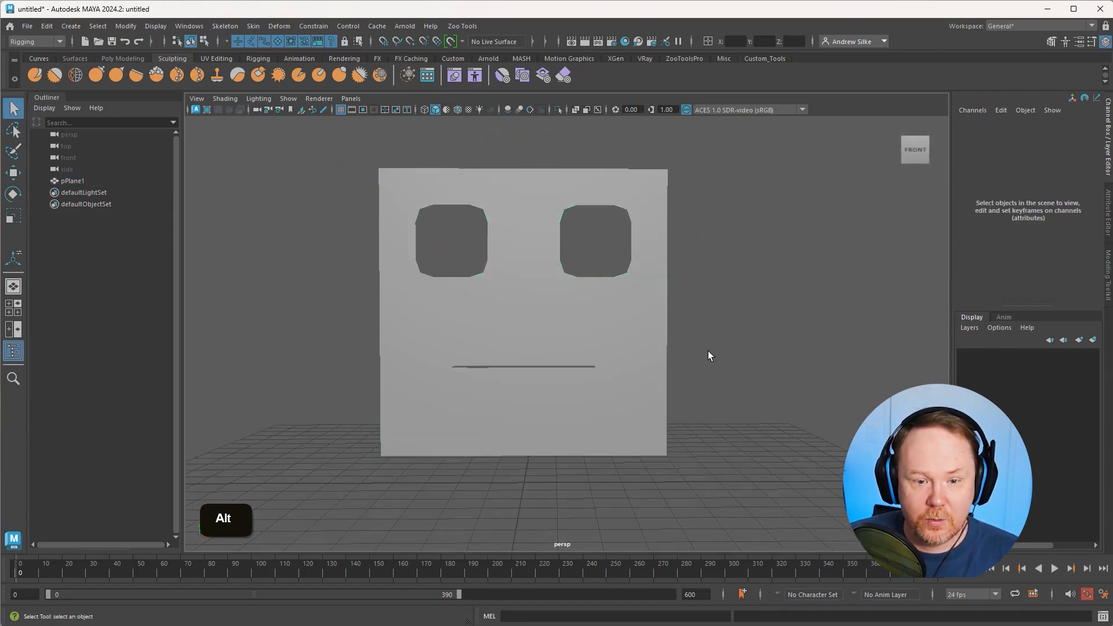
Step: Save the scene under the new name blendshapeSimpleDemo_01_start.ma
click(644, 325)
click(30, 27)
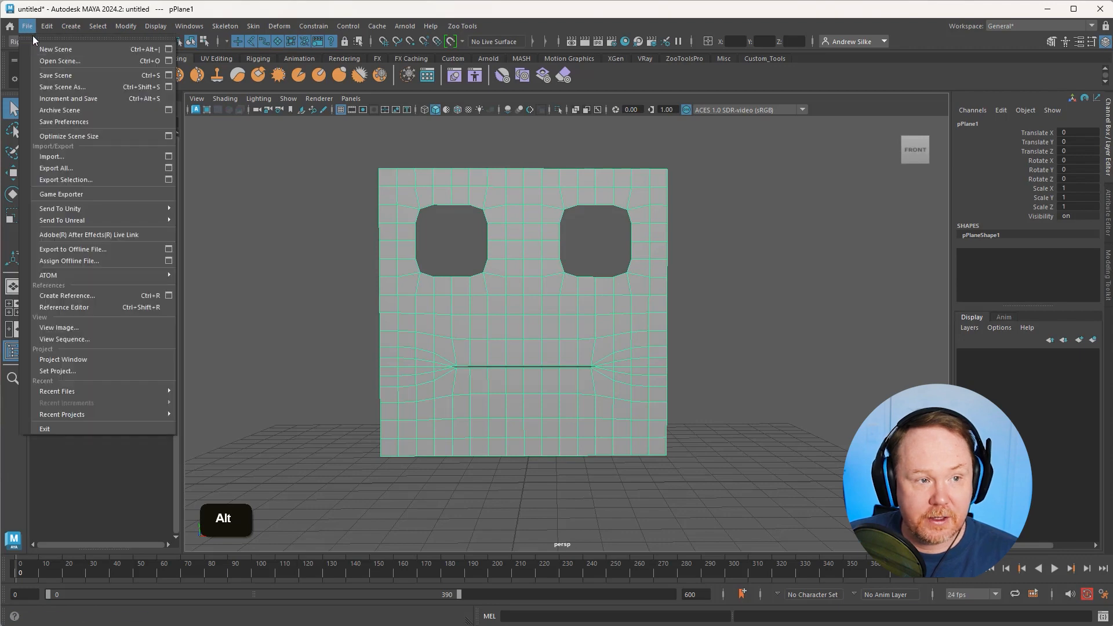
click(57, 82)
click(394, 190)
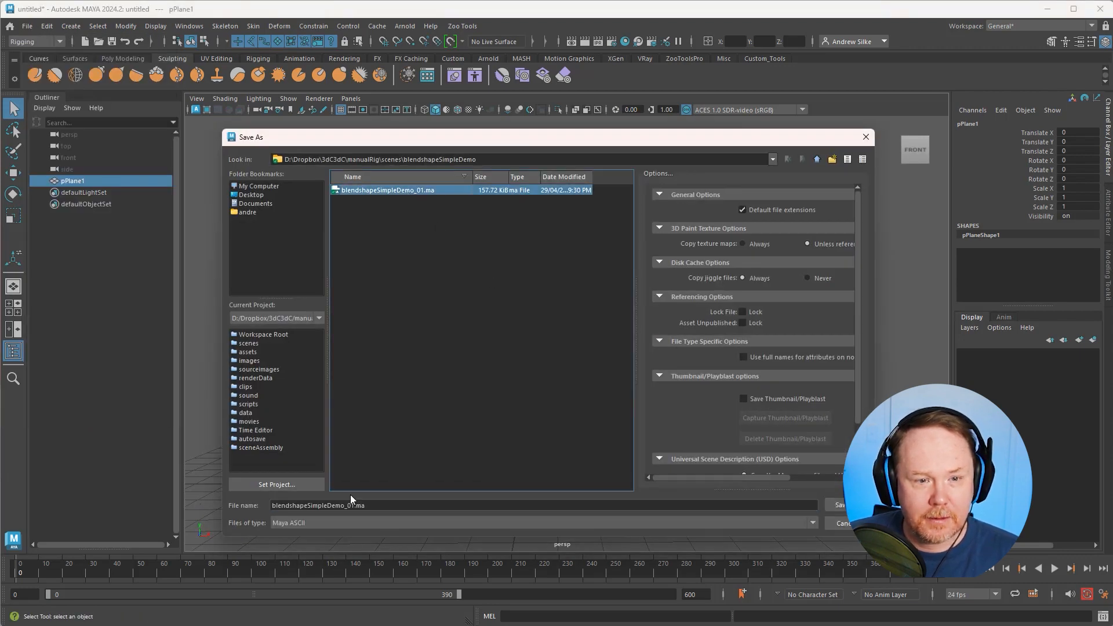
click(350, 506)
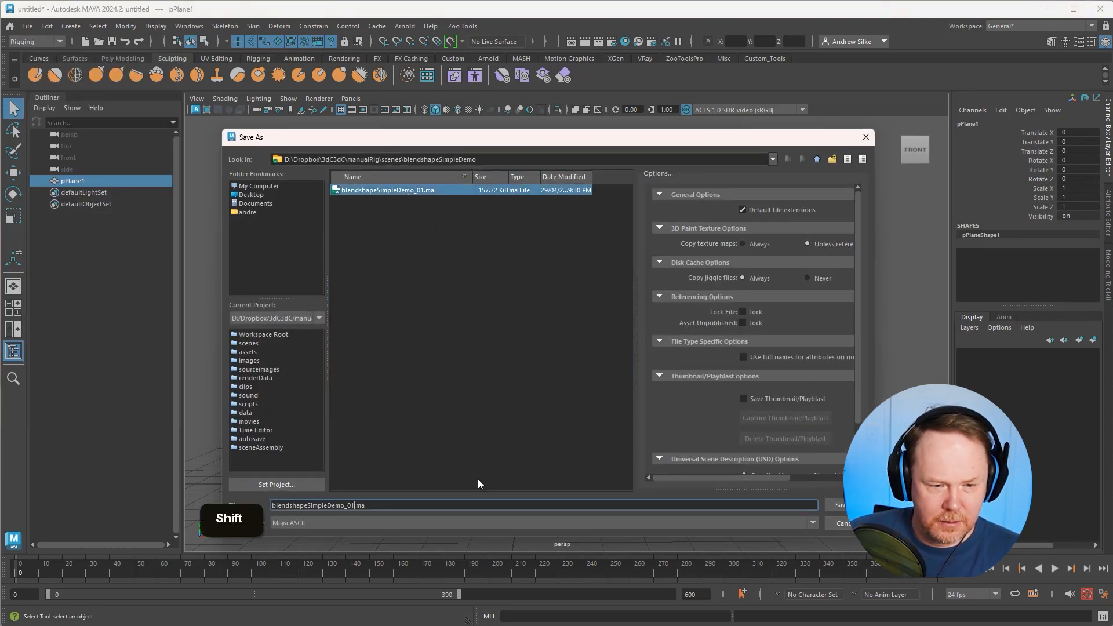
text(_start)
key(Return)
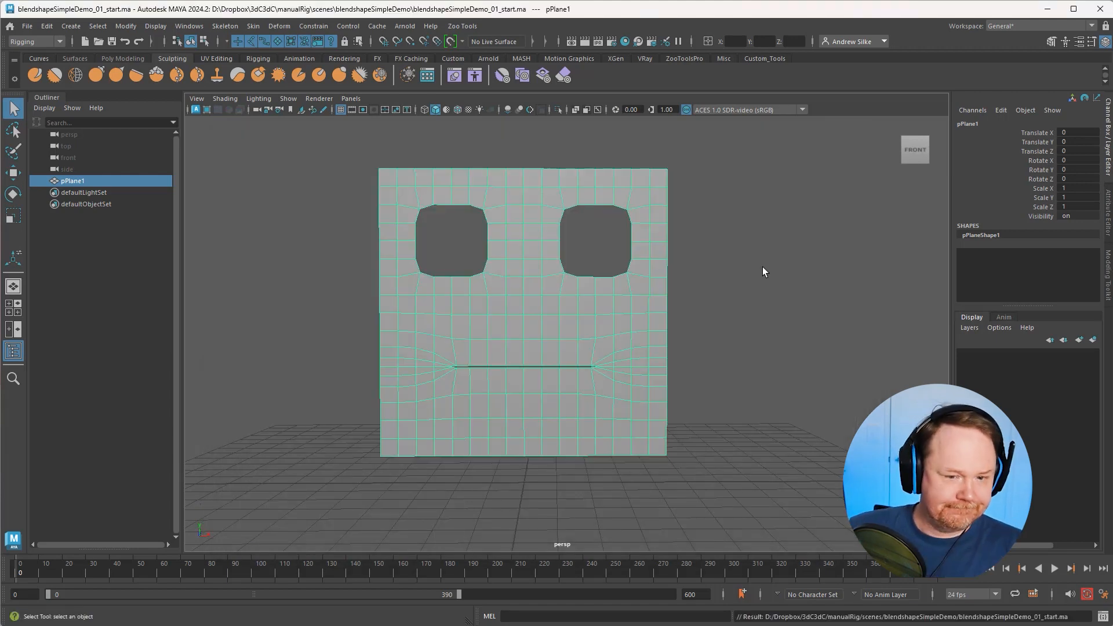
Step: Rename the plane to face_geo
click(735, 269)
click(558, 264)
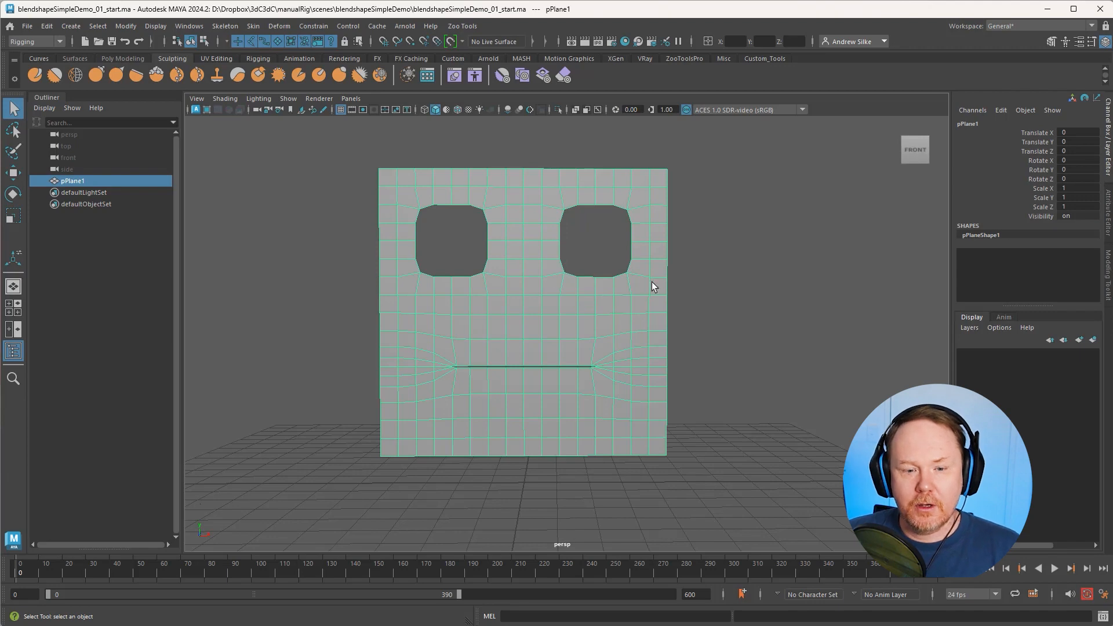
mouse_move(652, 282)
alt+mouse_down()
mouse_move(661, 273)
mouse_move(645, 281)
alt+mouse_up()
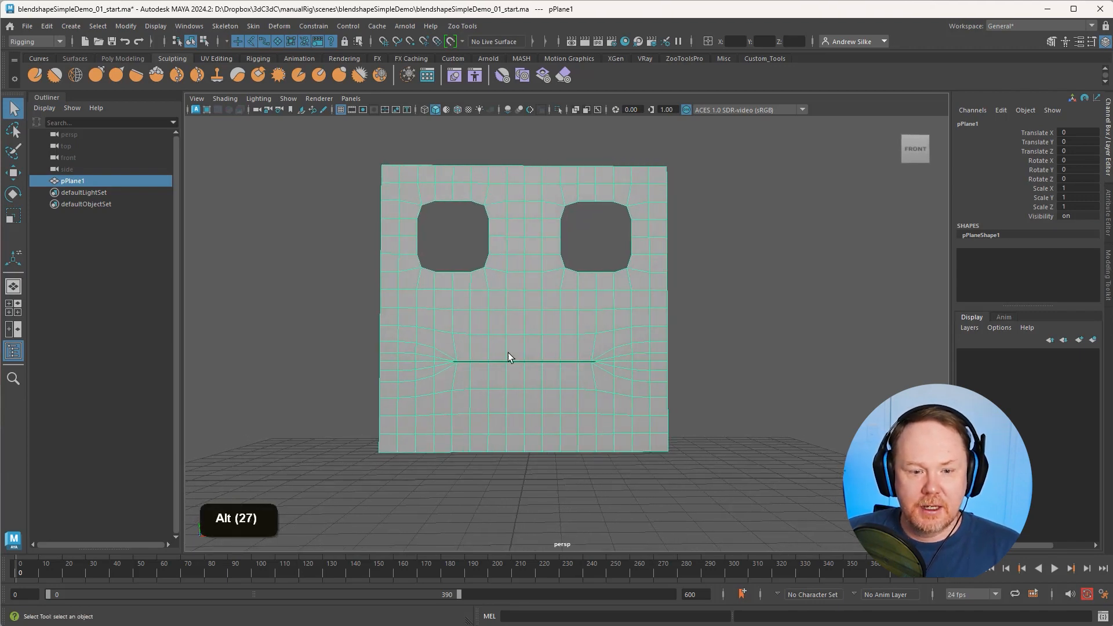
double_click(105, 181)
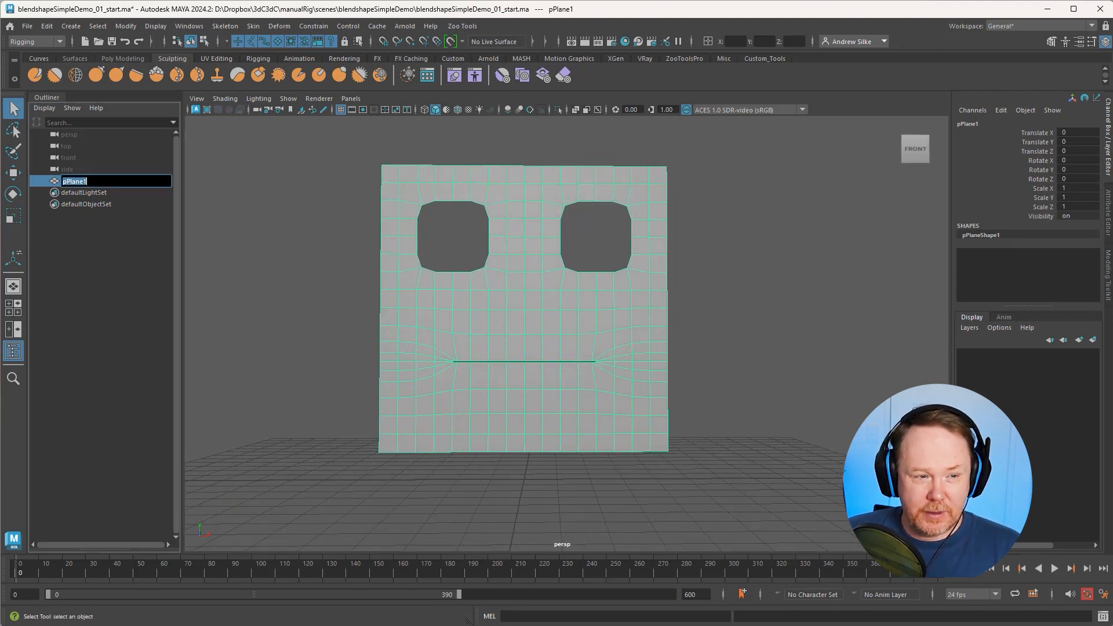
text(face_geo)
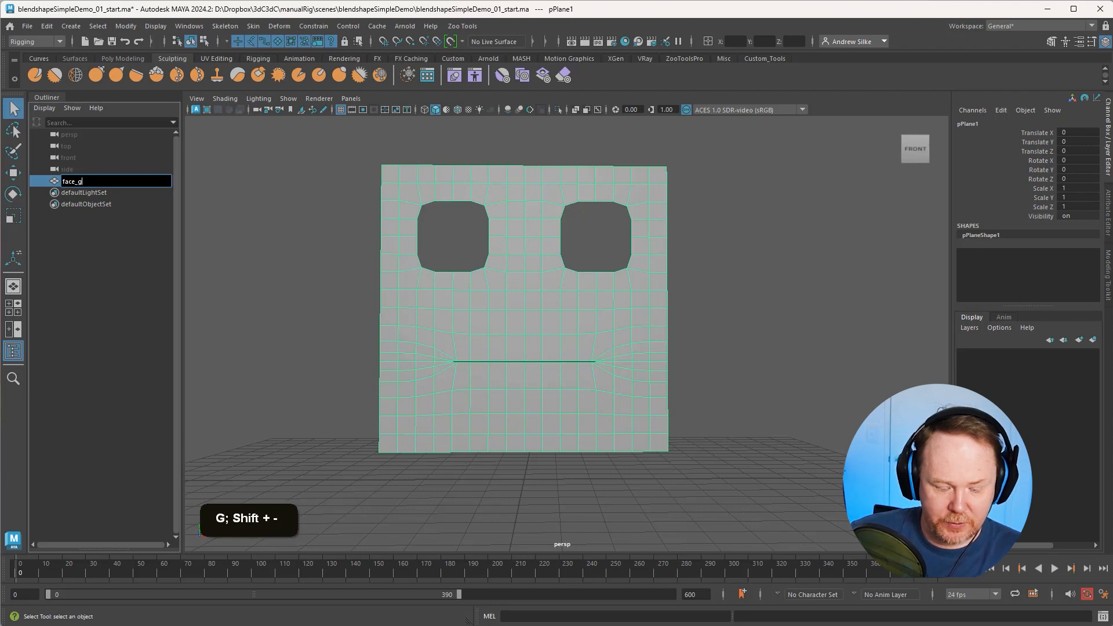
key(Return)
click(277, 243)
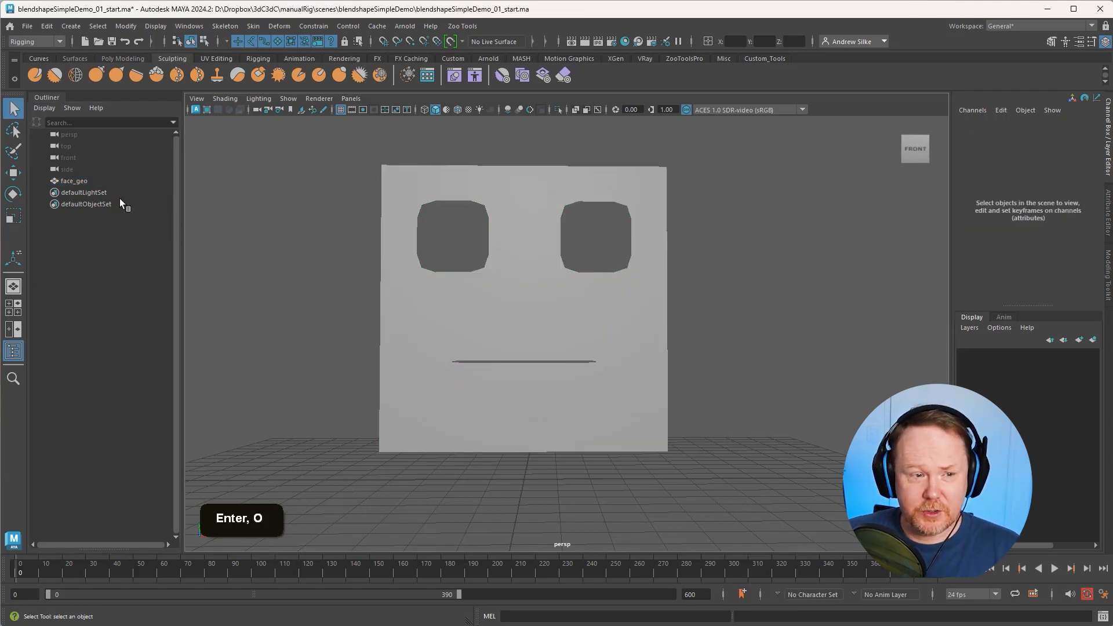
click(98, 185)
click(600, 250)
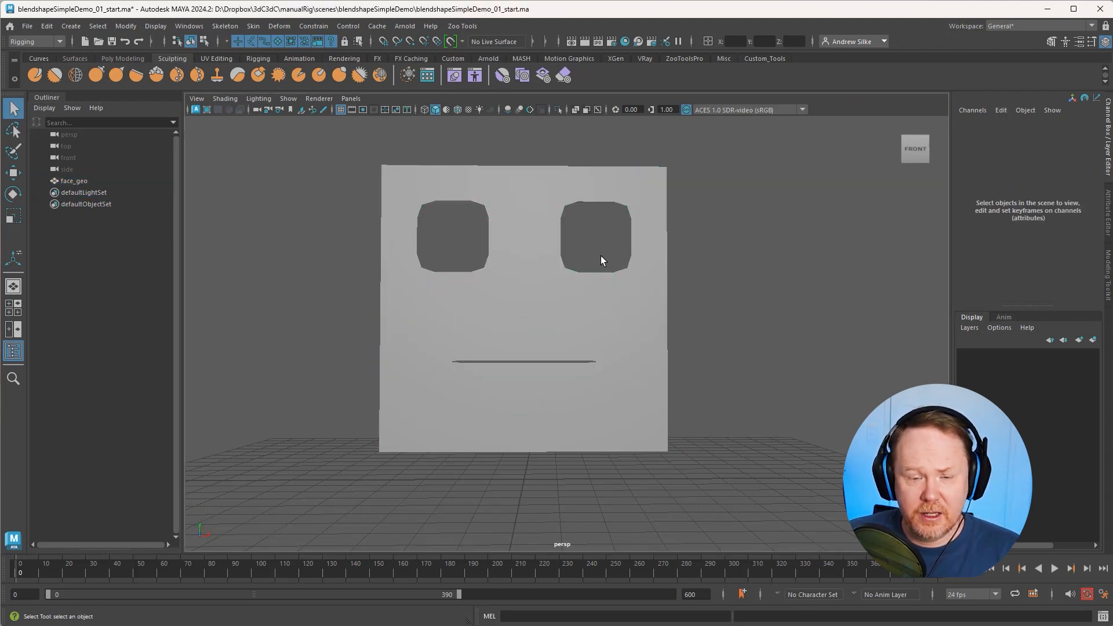
click(642, 355)
alt+drag(641, 355, 573, 375)
key(w)
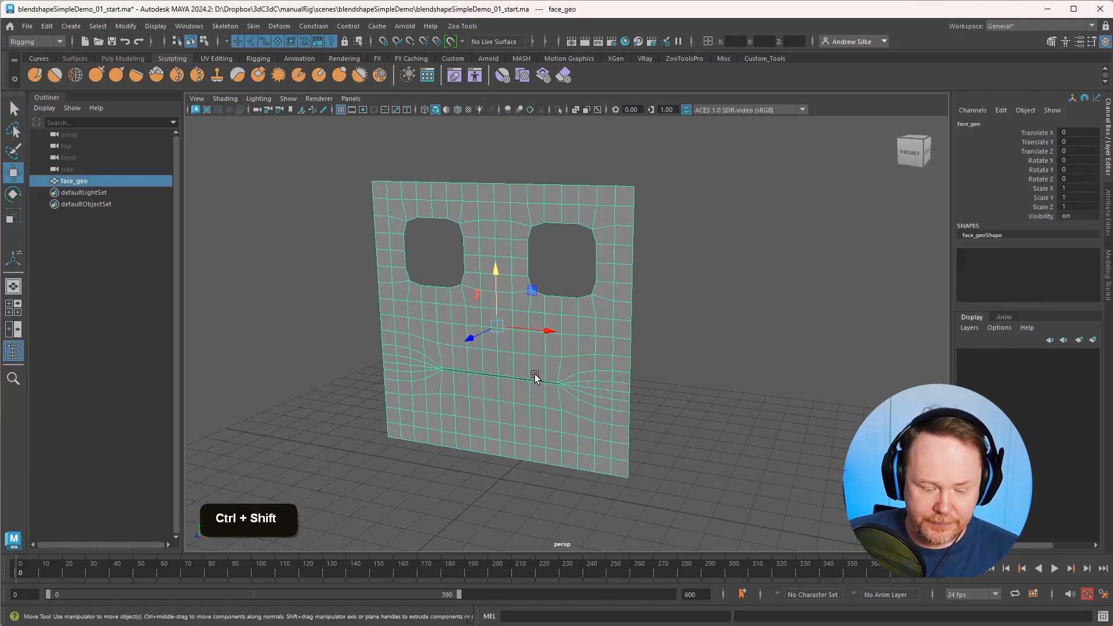
key(ctrl+shift+o)
key(Delete)
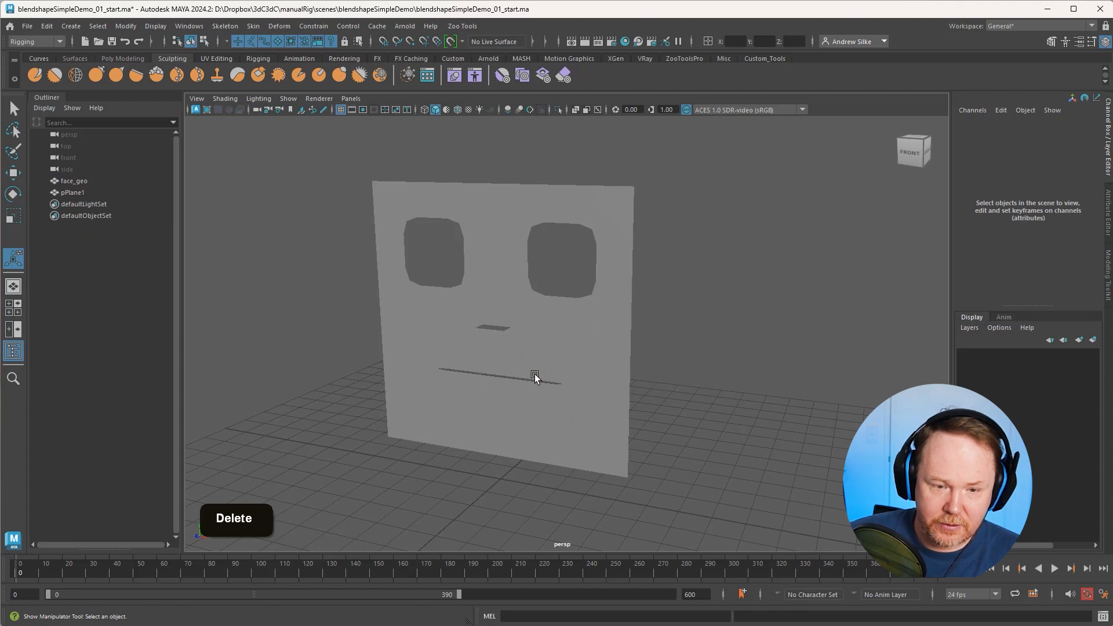
click(534, 374)
click(495, 328)
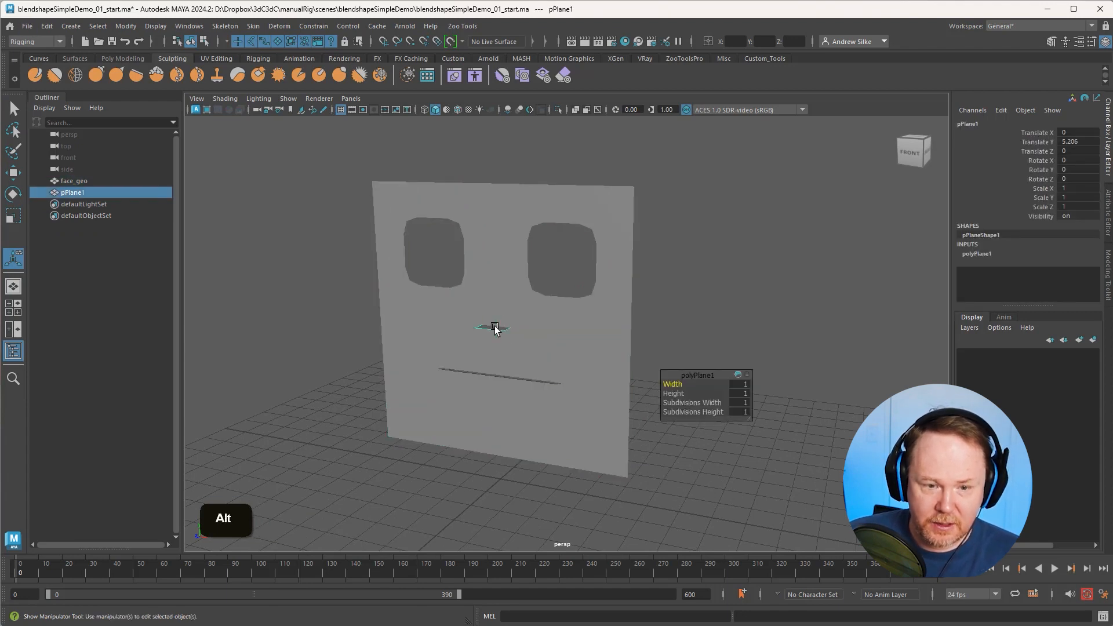
key(Delete)
Step: Create a polygon cylinder at the middle of the face and set its Rotate X to 90
key(g)
key(ctrl+shift+i)
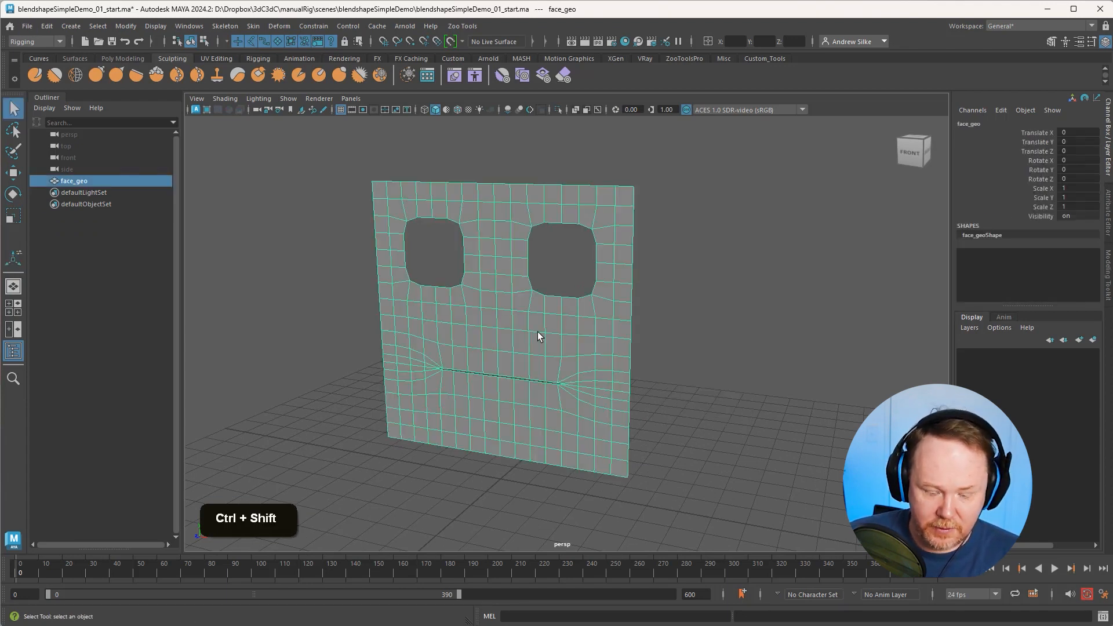
key(e)
drag(480, 287, 473, 339)
click(1077, 160)
text(90)
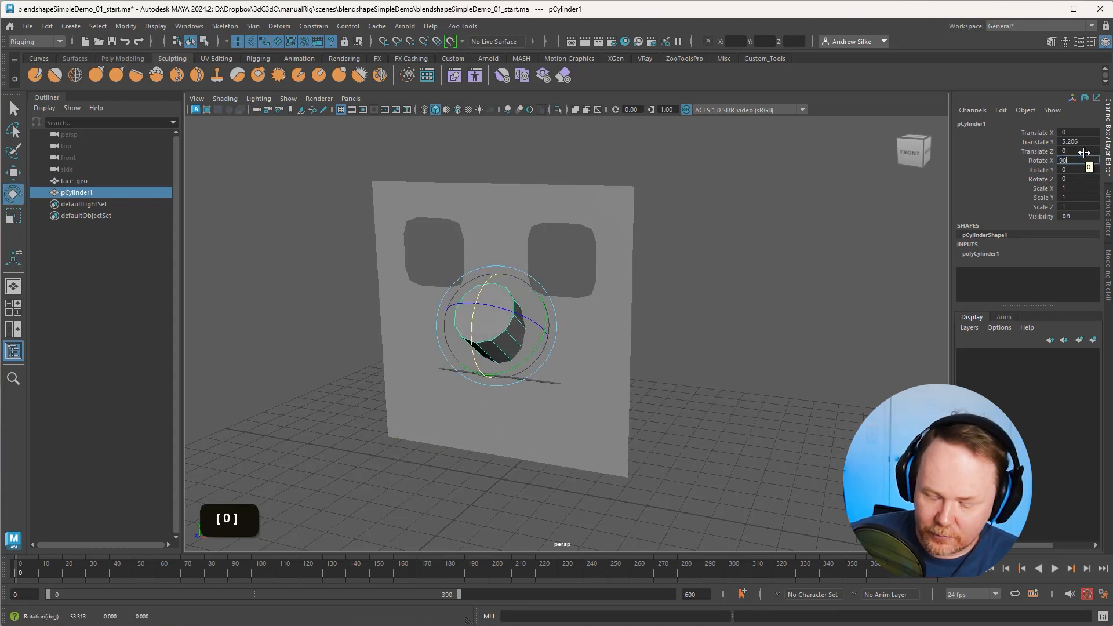
key(Return)
Step: Set the cylinder's Subdivisions Axis to 24
alt+right_drag(705, 293, 811, 296)
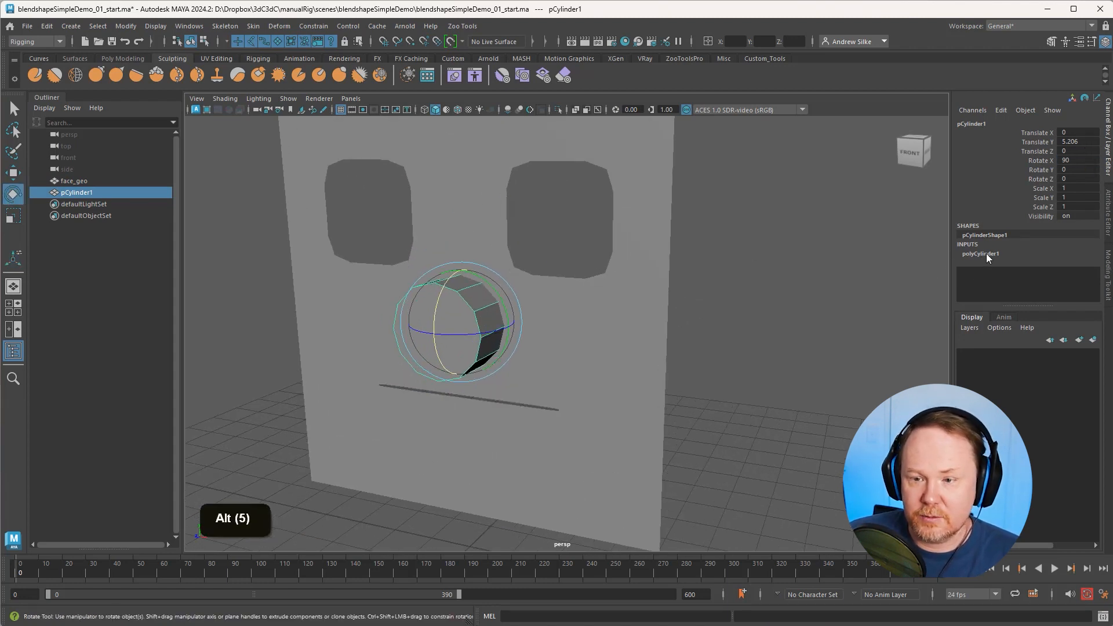
click(987, 255)
text(24)
key(Return)
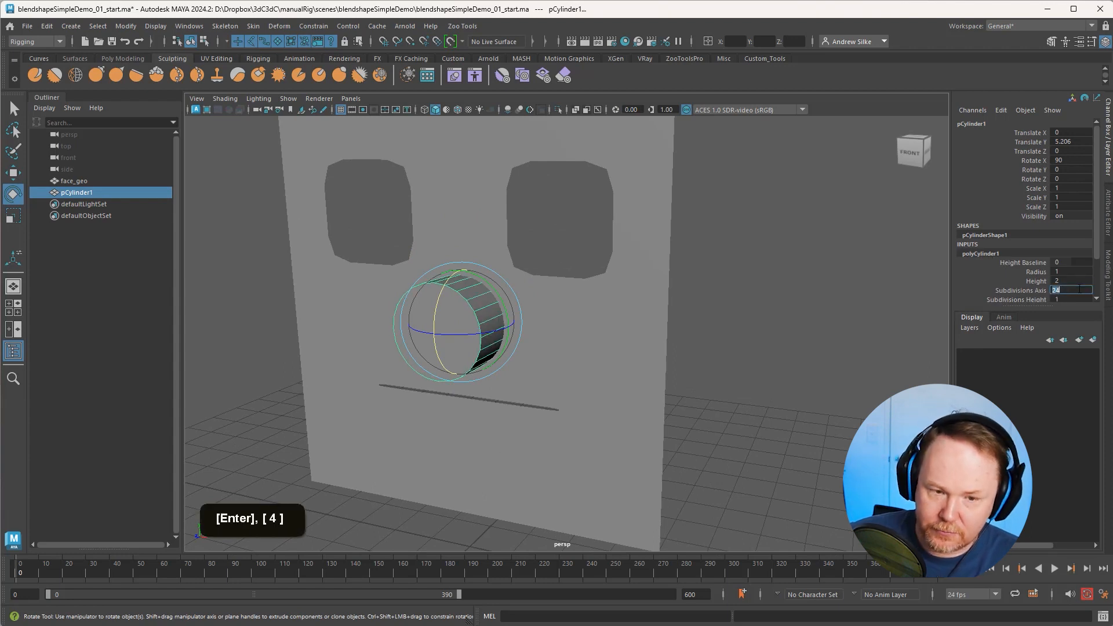
Step: Delete all of the cylinder's faces except the front cap, leaving a flat disc, and return to object selection
alt+drag(664, 334, 443, 366)
key(alt+3)
key(q)
click(444, 336)
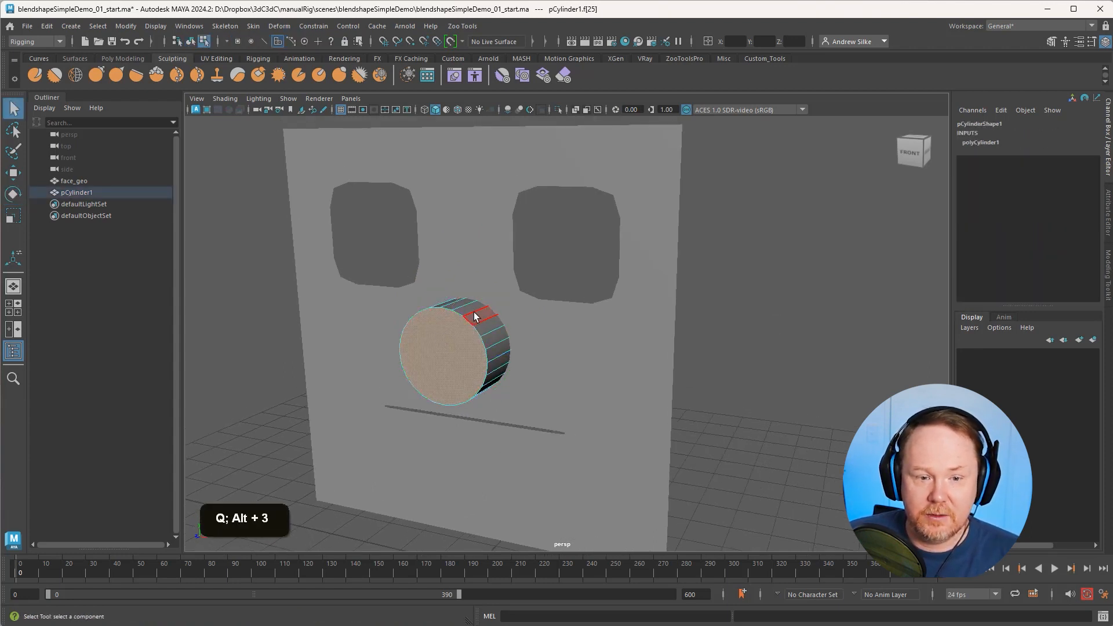
alt+drag(474, 312, 463, 312)
shift+drag(310, 203, 681, 483)
key(Delete)
key(4)
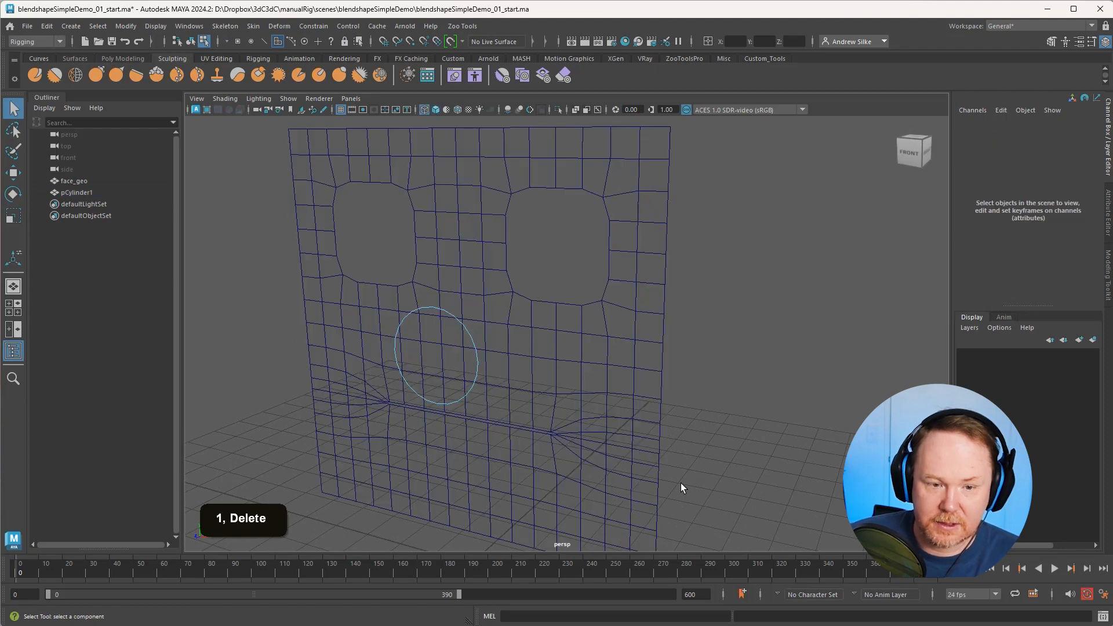
key(alt+q)
Step: Center the disc's pivot, scale it to about 0.41 and place it behind the eye hole on the positive X side
key(w)
mouse_move(475, 367)
alt+mouse_down()
mouse_move(365, 365)
mouse_move(438, 323)
mouse_move(551, 301)
alt+mouse_up()
key(shift+c)
key(1)
key(r)
drag(509, 332, 662, 185)
key(w)
key(r)
drag(635, 224, 661, 224)
key(w)
alt+drag(662, 227, 572, 251)
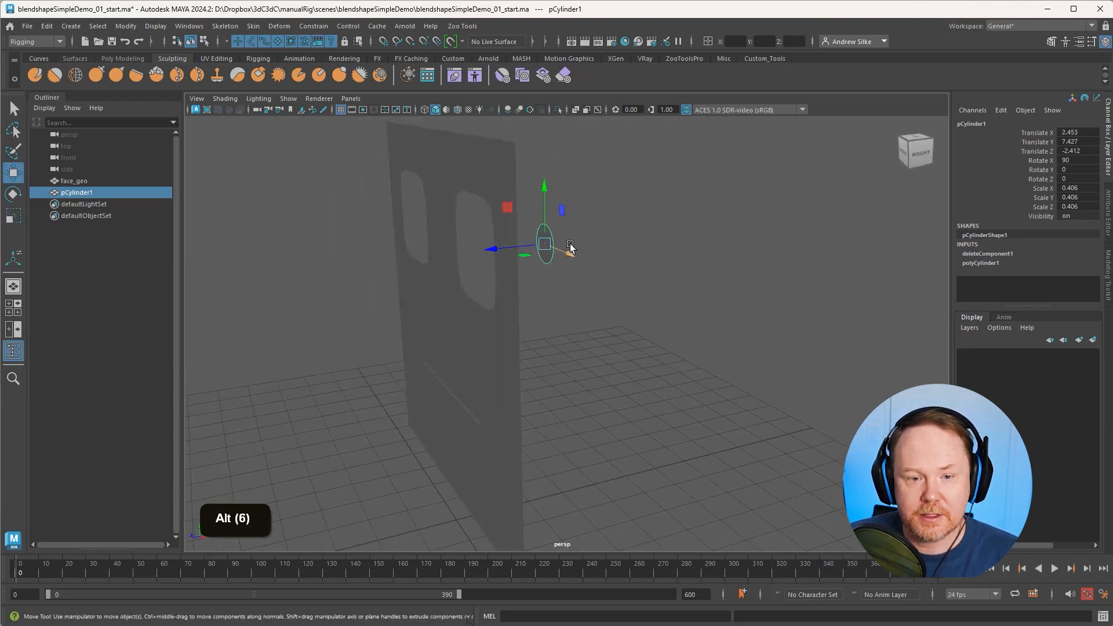
Step: Adjust the pupil disc's depth to about Translate Z -1.06 and its uniform scale to about 0.33
drag(505, 250, 614, 244)
key(alt+q)
key(w)
key(r)
key(ctrl+z)
alt+right_drag(614, 244, 609, 231)
Step: Assign a new Standard Surface material to the pupil disc and set its base color to black
key(q)
right_drag(609, 229, 677, 538)
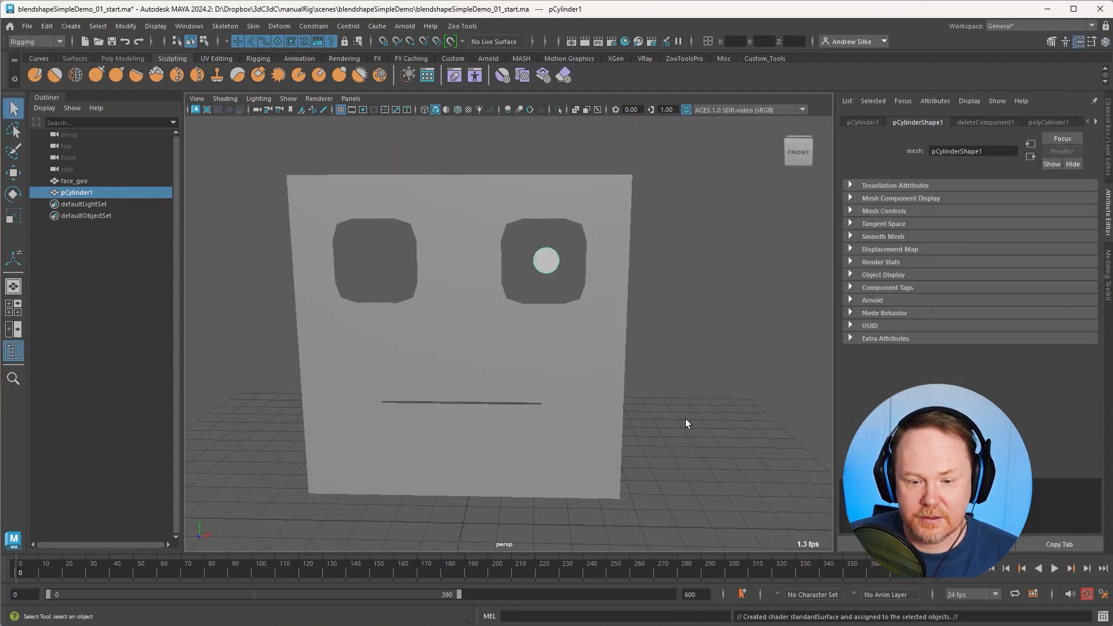
click(1063, 123)
click(1096, 122)
click(1072, 122)
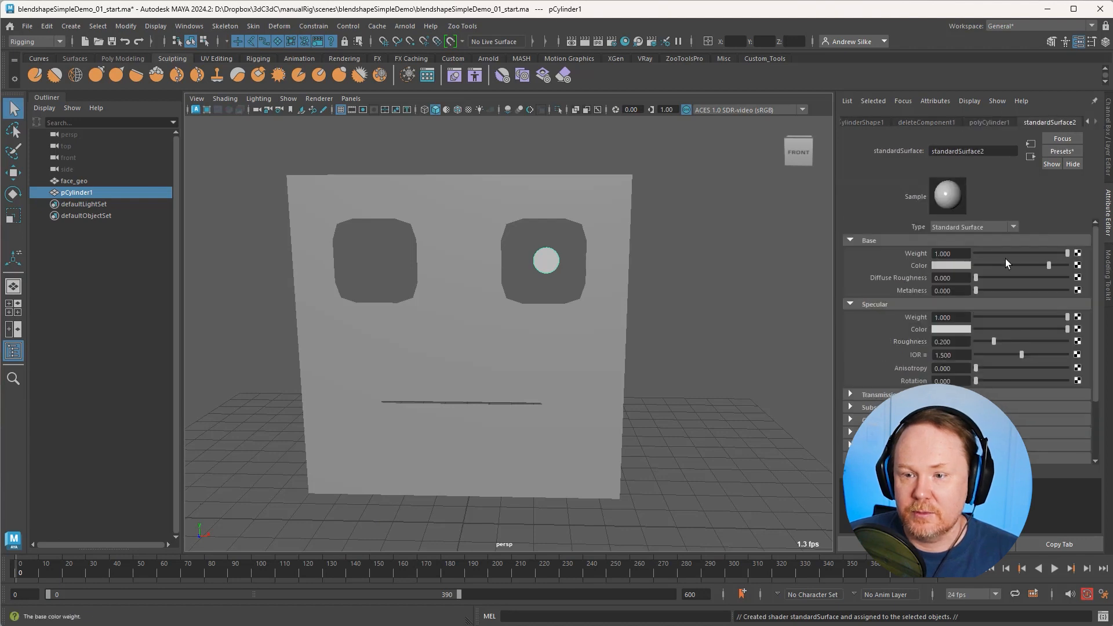
drag(1028, 266, 985, 285)
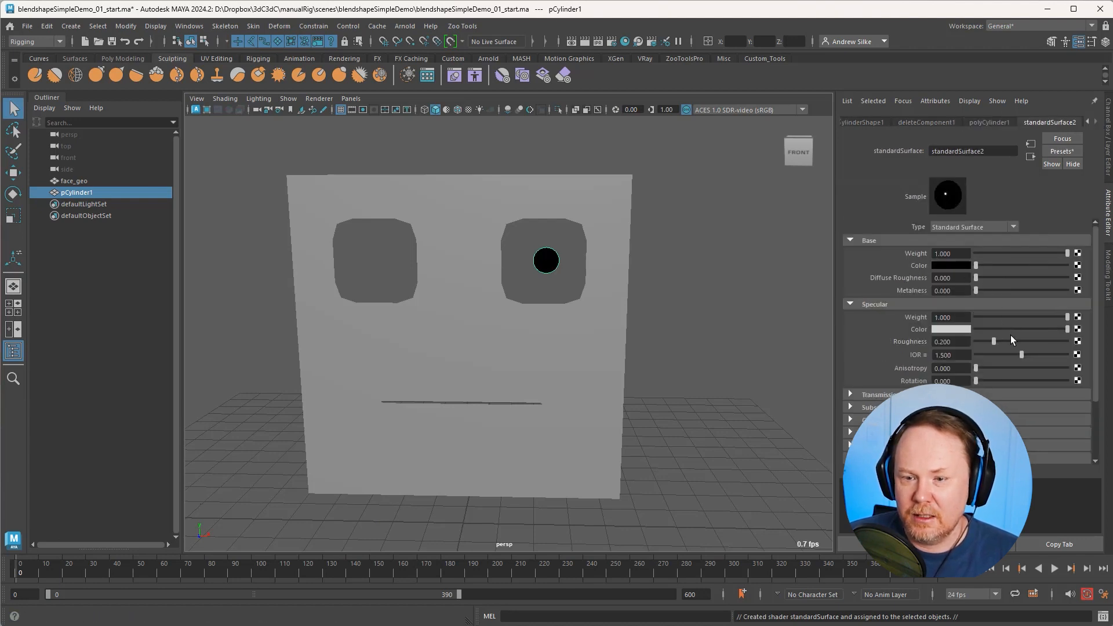
alt+drag(645, 325, 653, 315)
key(q)
click(653, 315)
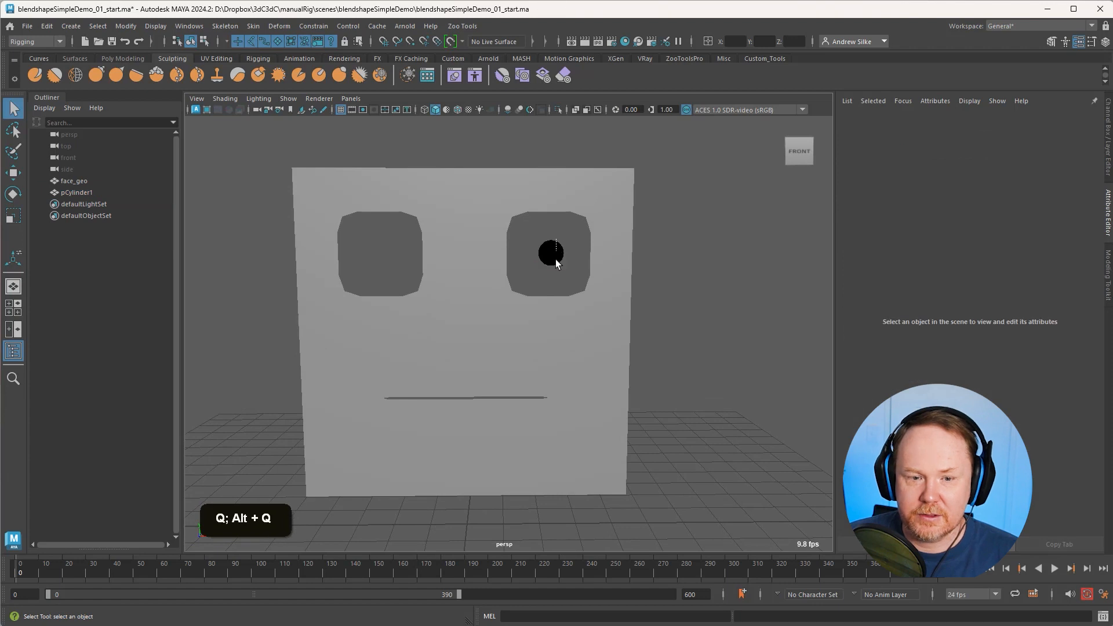
Step: Delete the pupil disc's construction history and freeze its transformations
click(556, 259)
key(alt+shift+d)
key(ctrl+a)
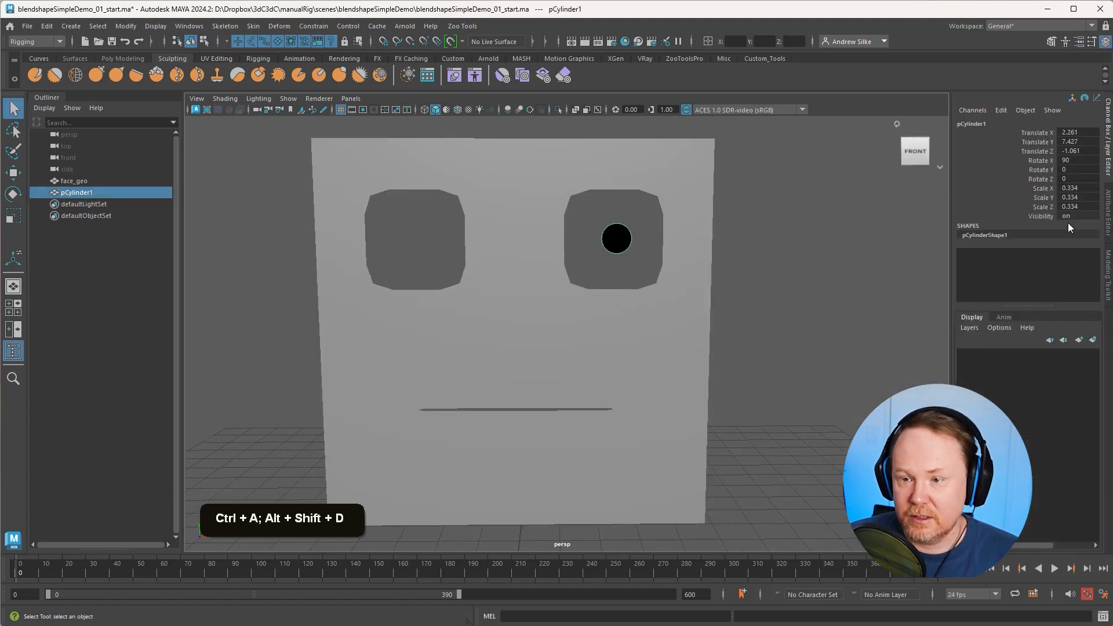
key(alt+f)
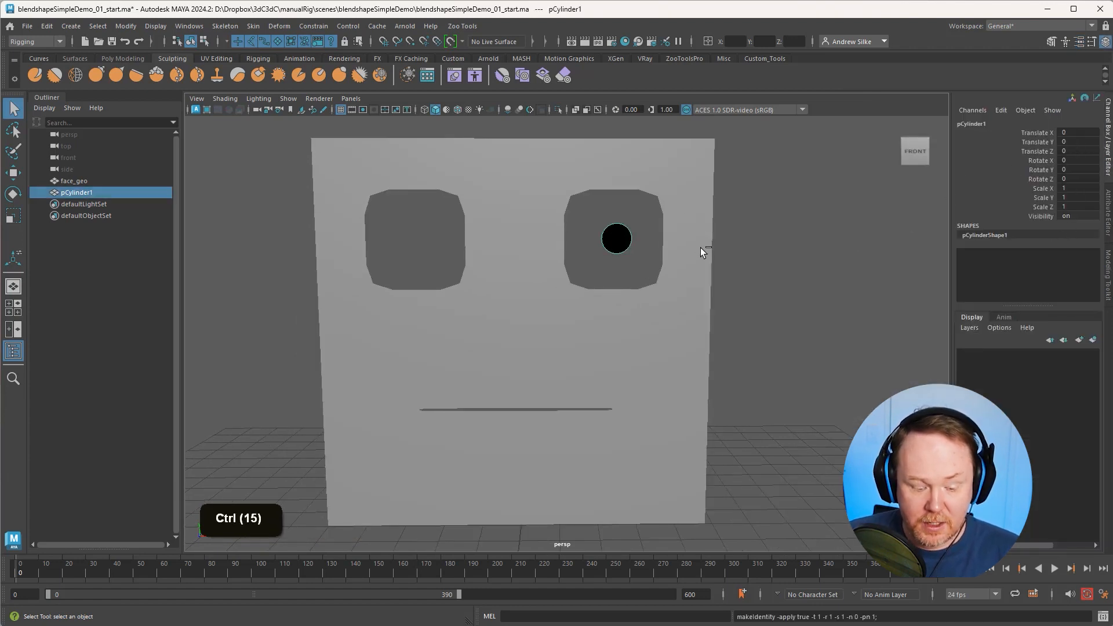
Step: Duplicate the pupil disc, group the copy and mirror it into the other eye hole with a group Scale X of -1
key(ctrl+g)
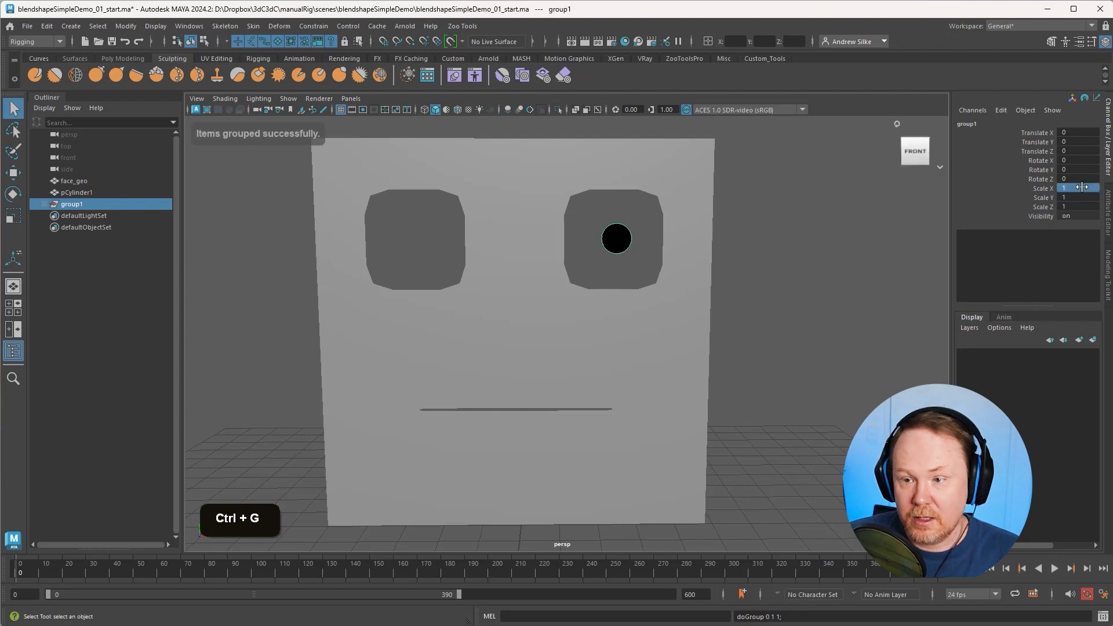
text(-)
key(Return)
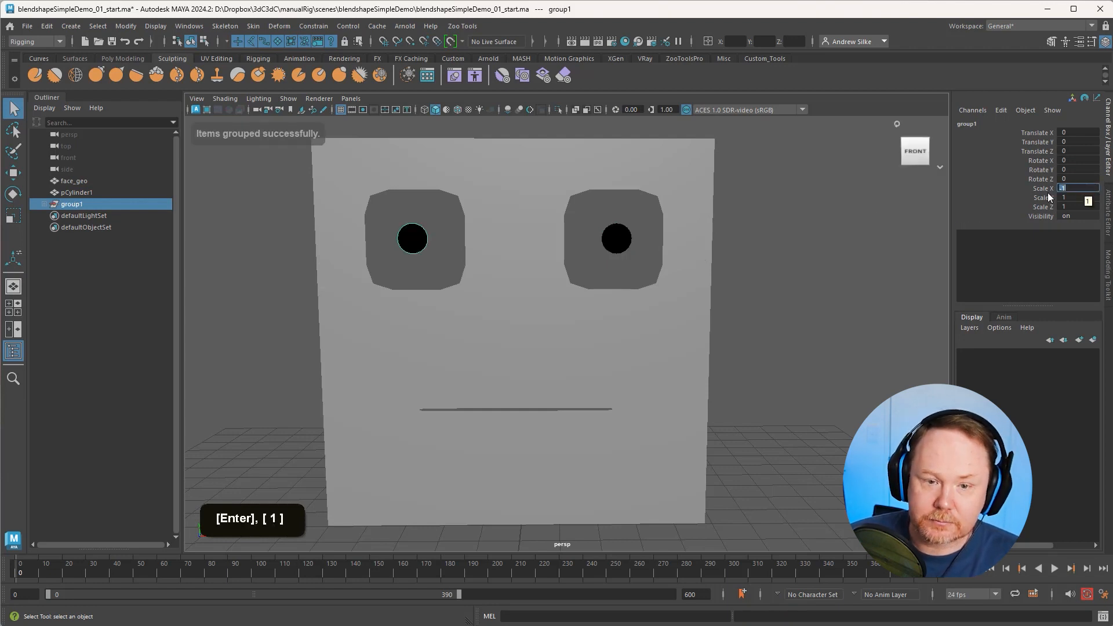
click(712, 262)
key(q)
Step: Move both pupils slightly inward together, to a Translate X of about -0.064
click(618, 255)
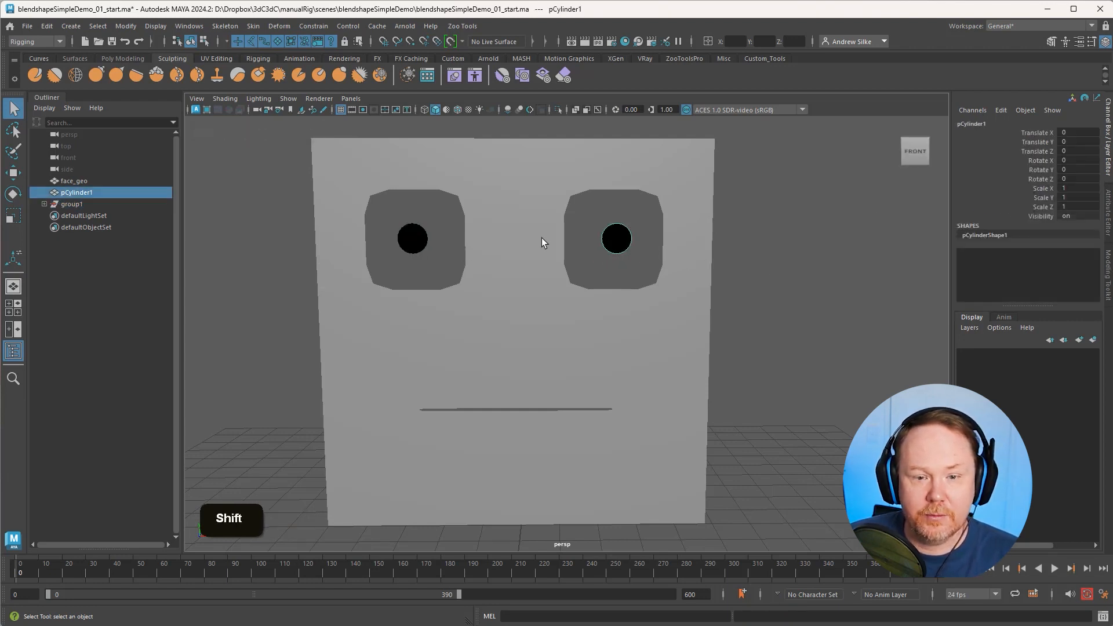
shift+click(425, 239)
key(shift+w)
drag(462, 239, 393, 239)
key(ctrl+z)
key(w)
key(q)
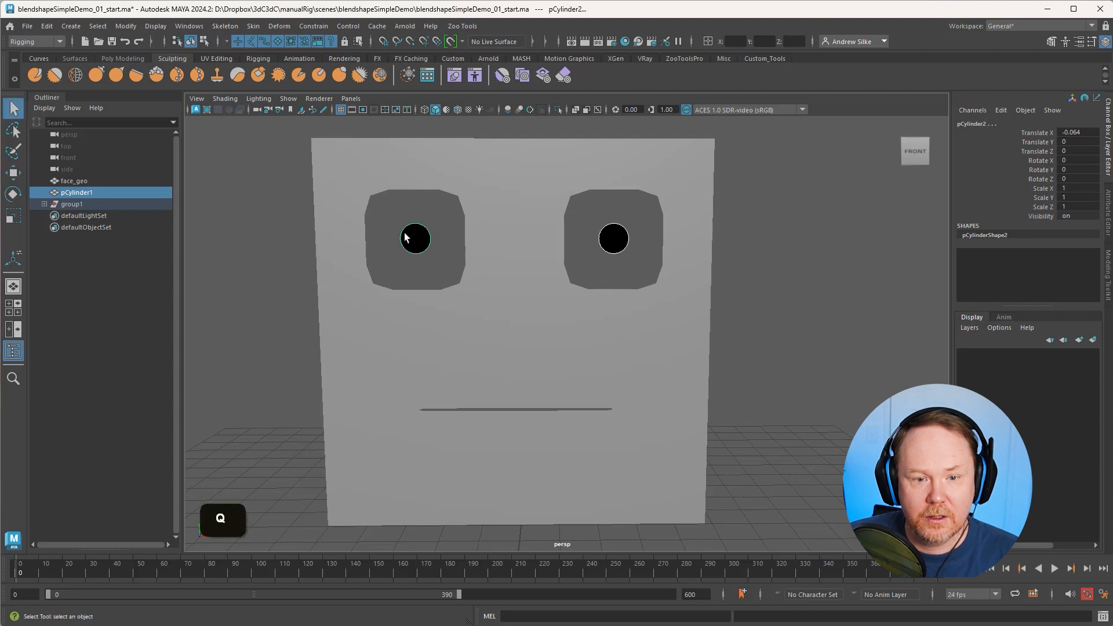
Step: Combine both pupils into one mesh and delete its construction history
click(615, 251)
key(ctrl+alt+shift+c)
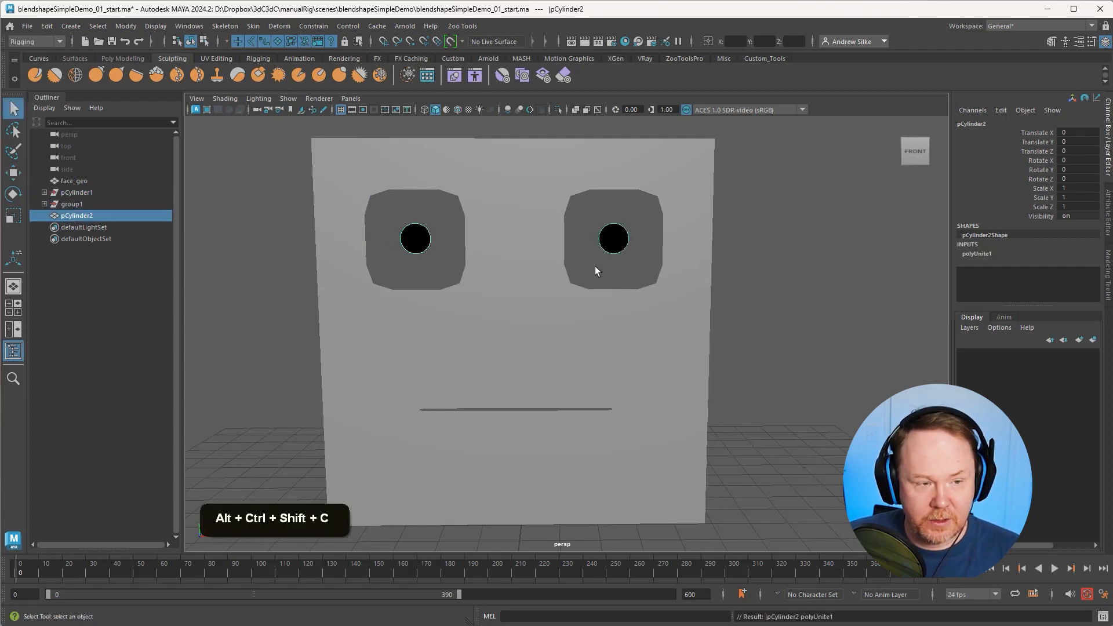
key(alt+shift+d)
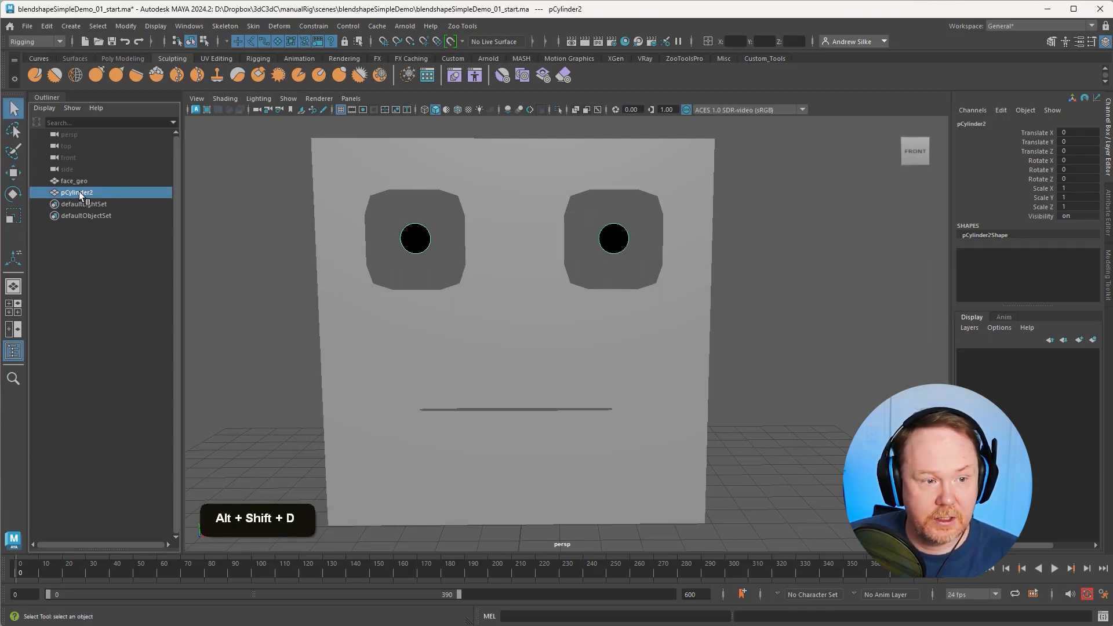
Step: Rename the combined pupil mesh as eyes_geo
double_click(79, 192)
text(eyes_)
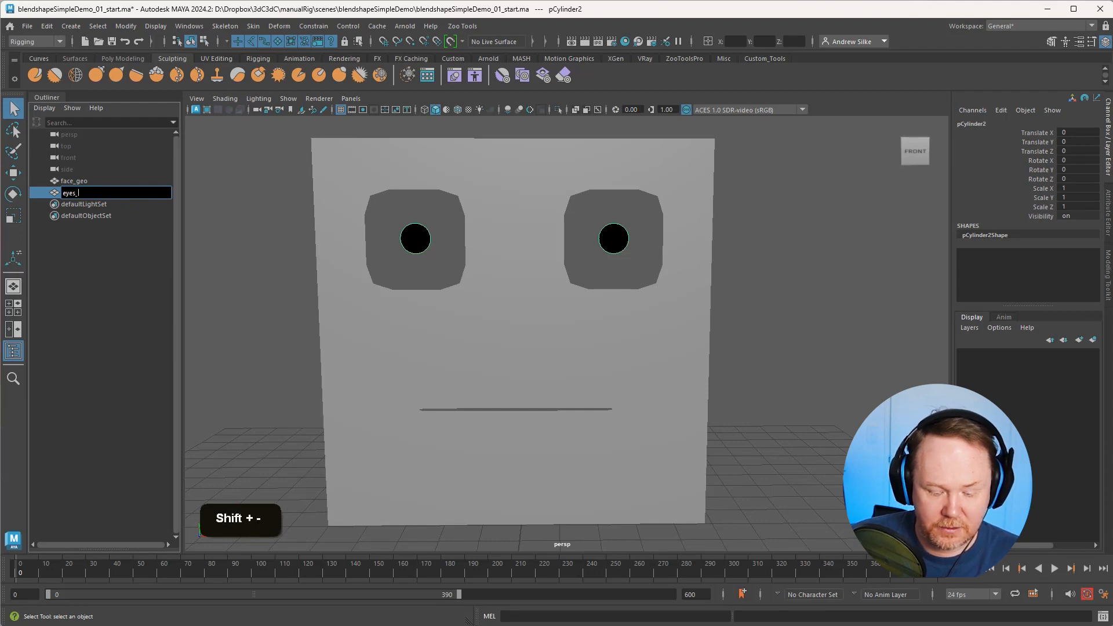
text(geo)
key(Return)
click(249, 235)
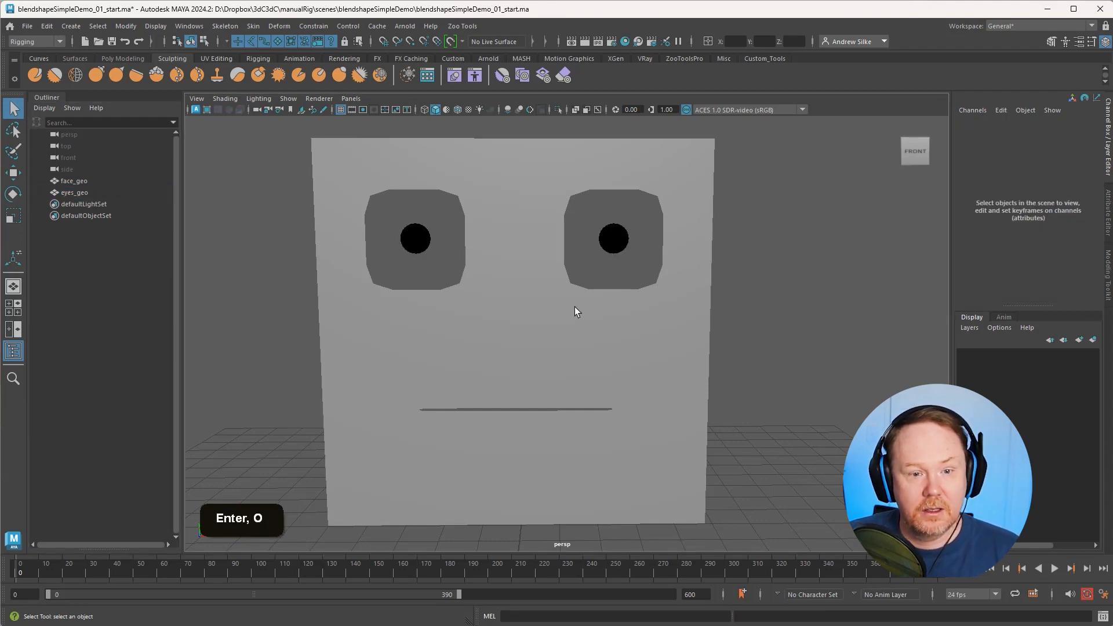
alt+drag(576, 309, 545, 290)
click(470, 281)
key(w)
mouse_move(574, 244)
mouse_down()
mouse_move(593, 225)
mouse_move(497, 226)
mouse_move(584, 231)
mouse_up()
key(q)
key(ctrl+z)
key(ctrl+z)
alt+right_drag(519, 243, 555, 238)
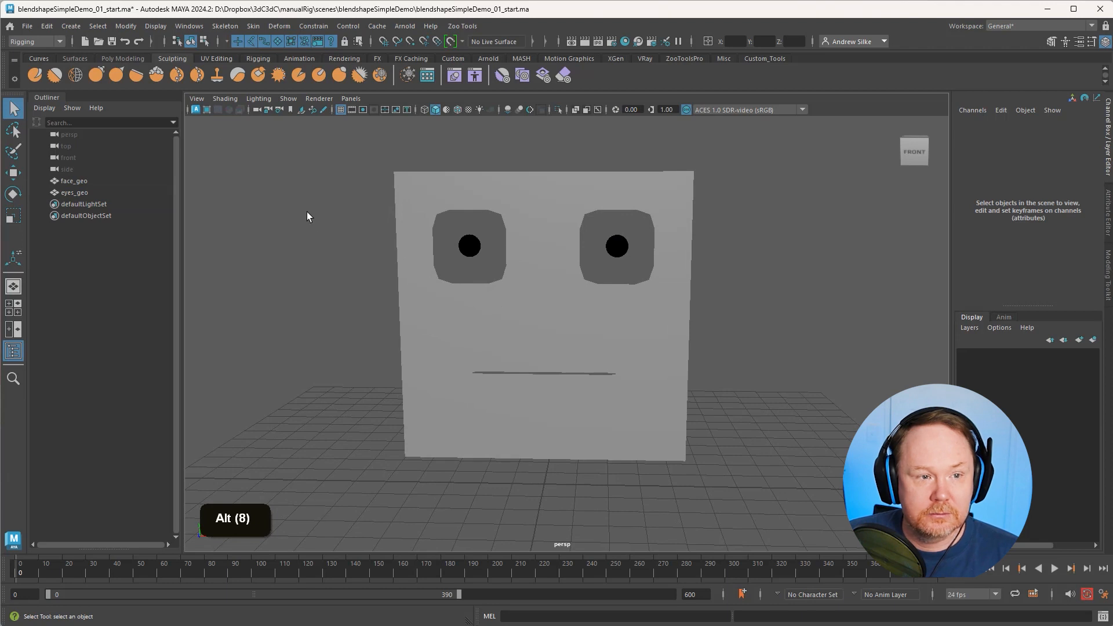
Step: Turn on viewport anti-aliasing and switch to the front view with the whole face in frame
click(526, 109)
key(space)
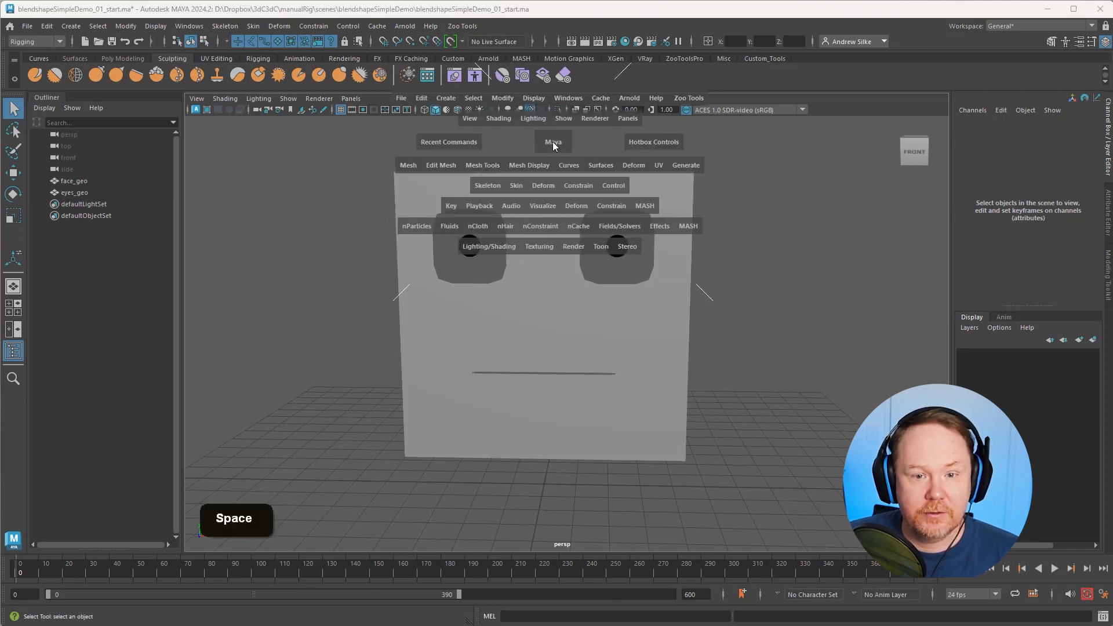
drag(552, 141, 553, 166)
mouse_move(553, 166)
alt+middle_down()
mouse_move(485, 294)
mouse_move(457, 286)
mouse_move(474, 341)
alt+middle_up()
key(d)
key(space)
click(518, 248)
click(519, 333)
alt+right_drag(474, 340, 488, 336)
alt+middle_drag(488, 336, 486, 349)
Step: Open the Shape Editor and place its floating window beside the face
click(190, 26)
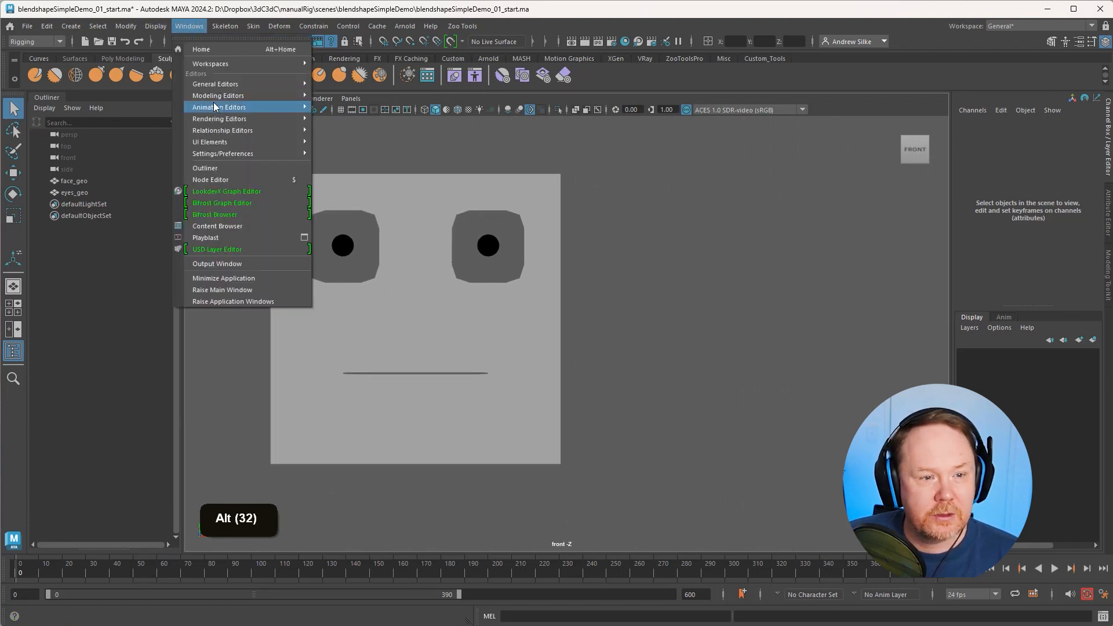
mouse_move(214, 107)
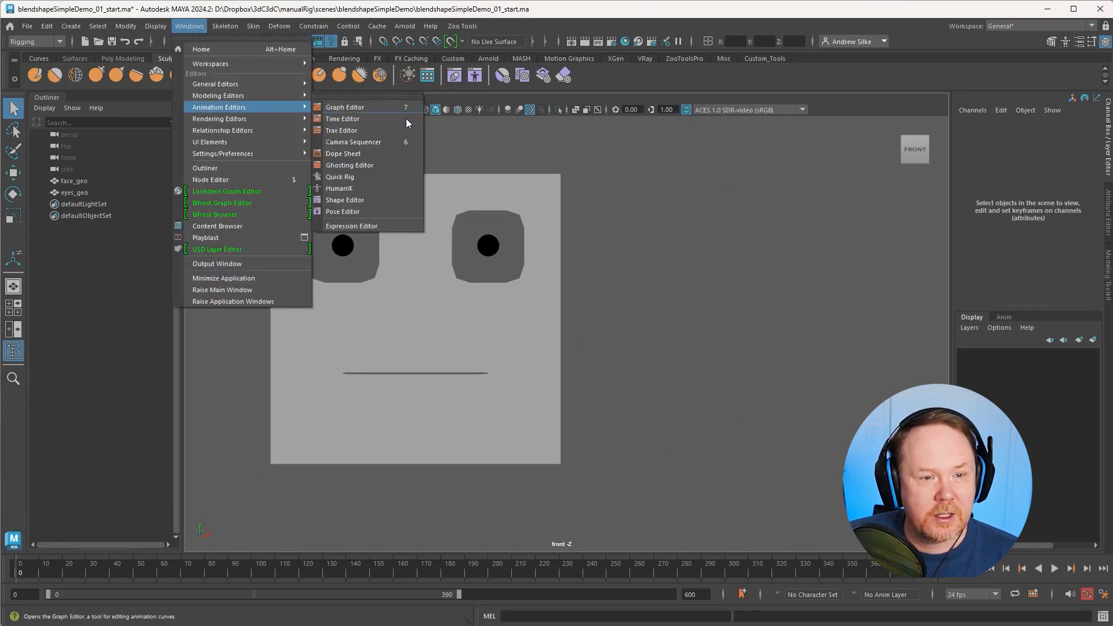
click(375, 200)
drag(687, 87, 701, 217)
Step: Reset the General workspace to its default layout and open the Shape Editor again
click(1046, 27)
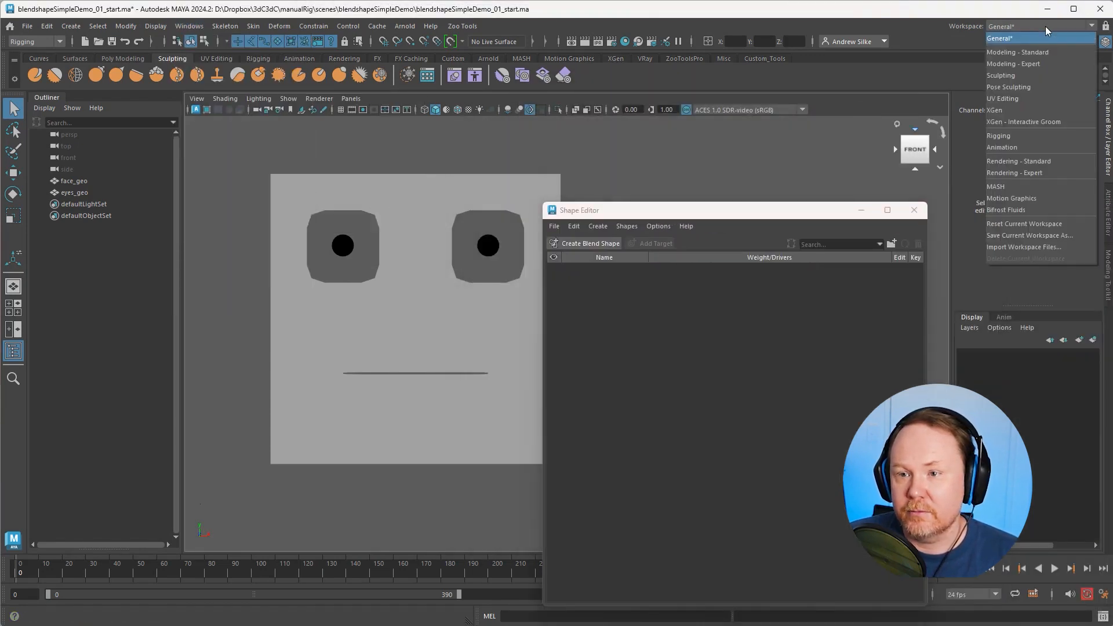
click(1035, 224)
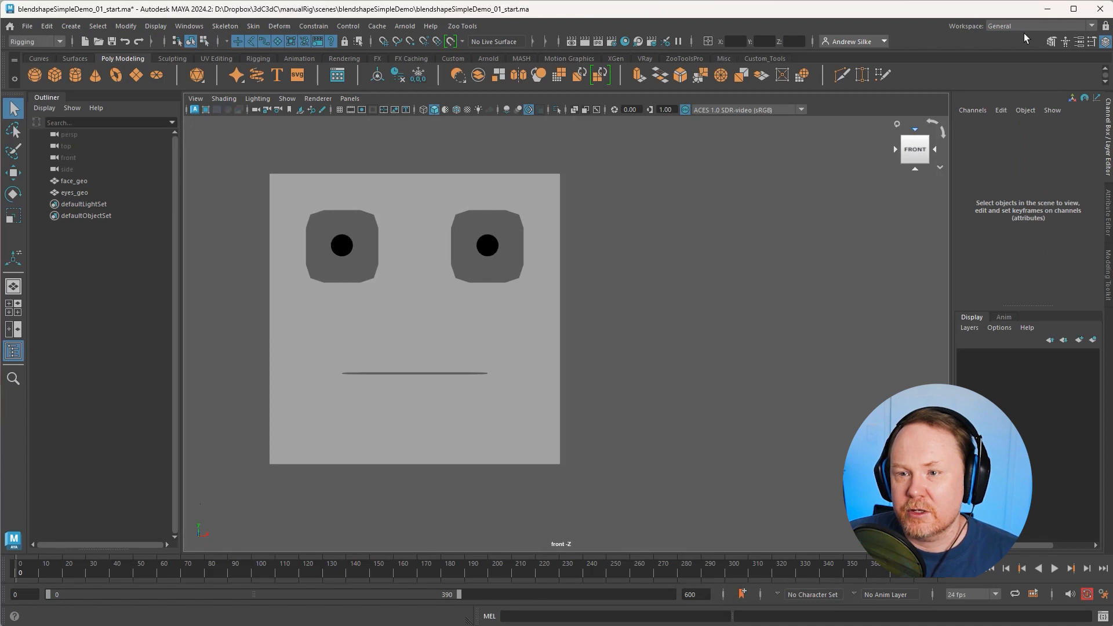
click(190, 26)
mouse_move(219, 109)
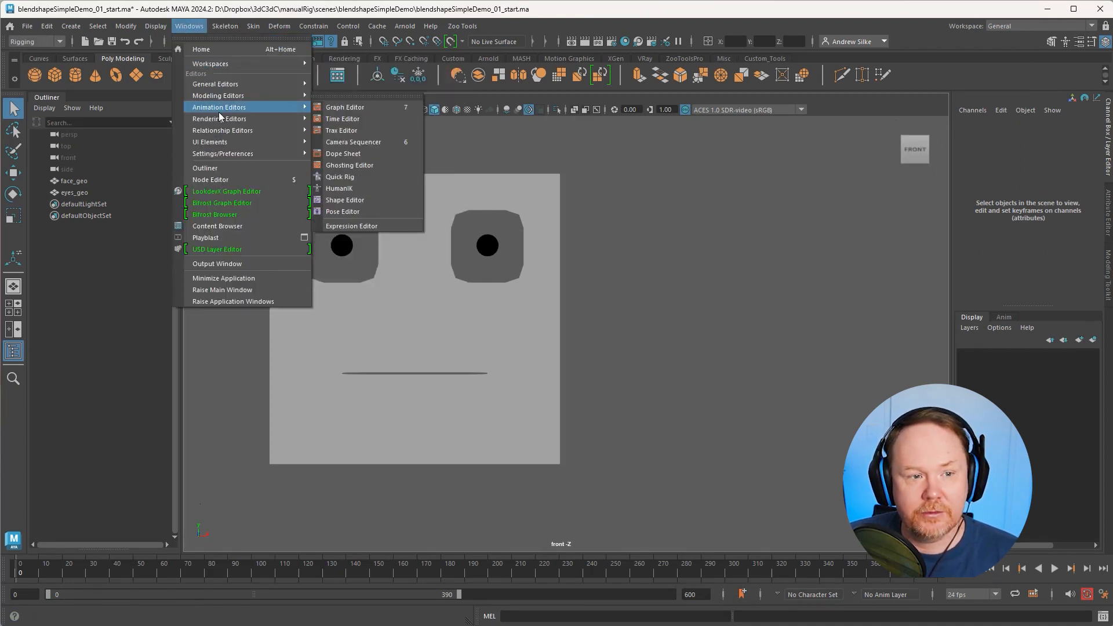
click(367, 203)
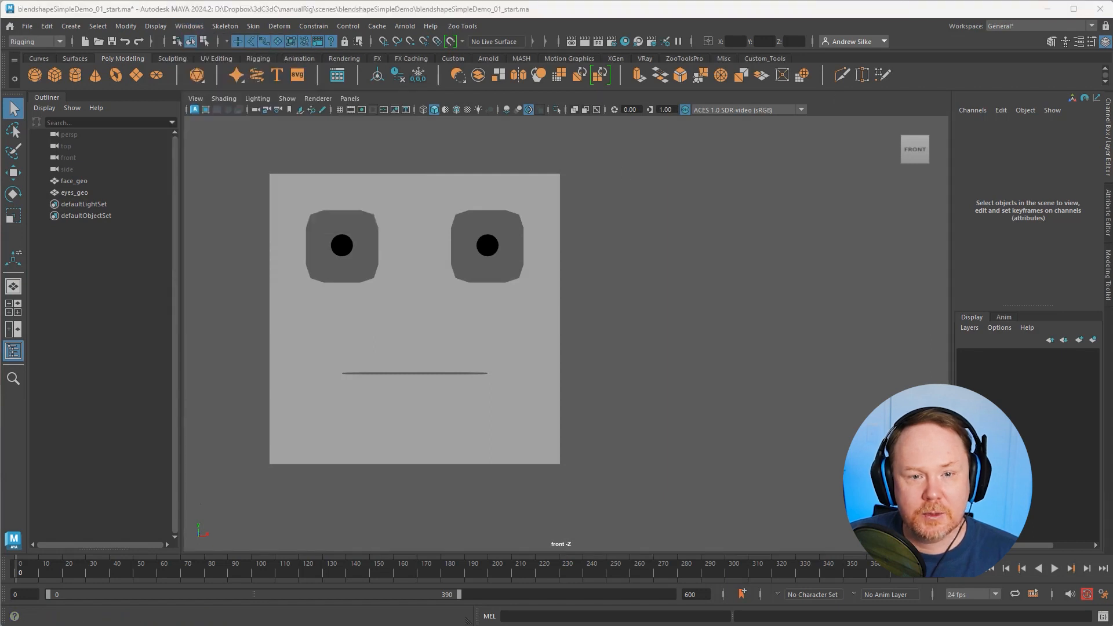
Step: Dock the Shape Editor between the viewport and the channel box, widen the viewport and reframe the face
drag(941, 183, 951, 176)
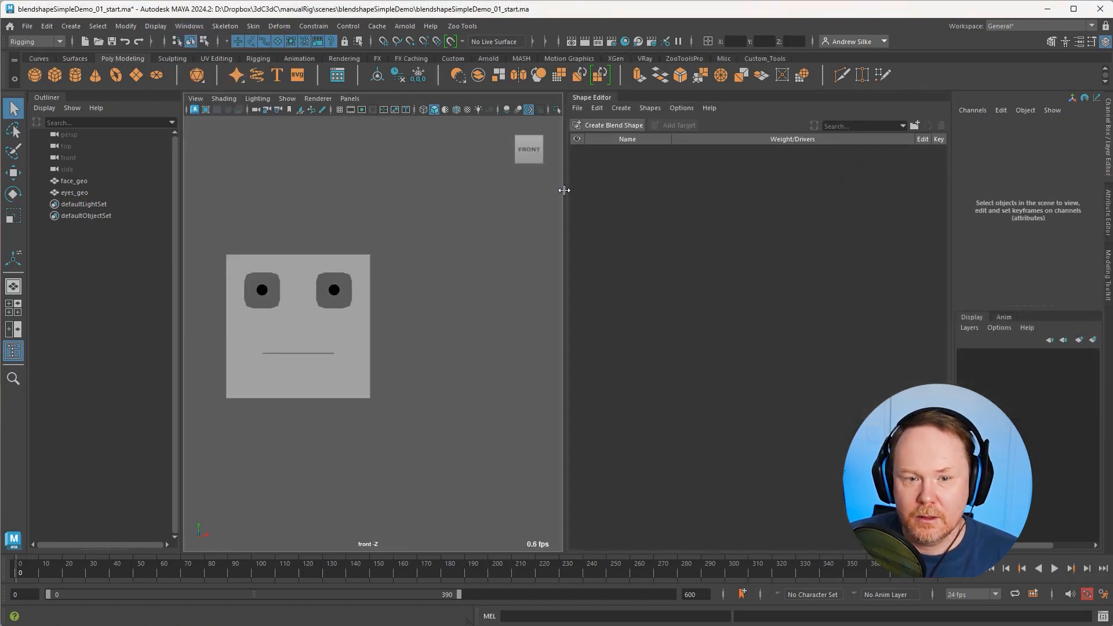
drag(566, 195, 658, 194)
alt+middle_drag(490, 235, 579, 235)
alt+right_drag(579, 235, 618, 273)
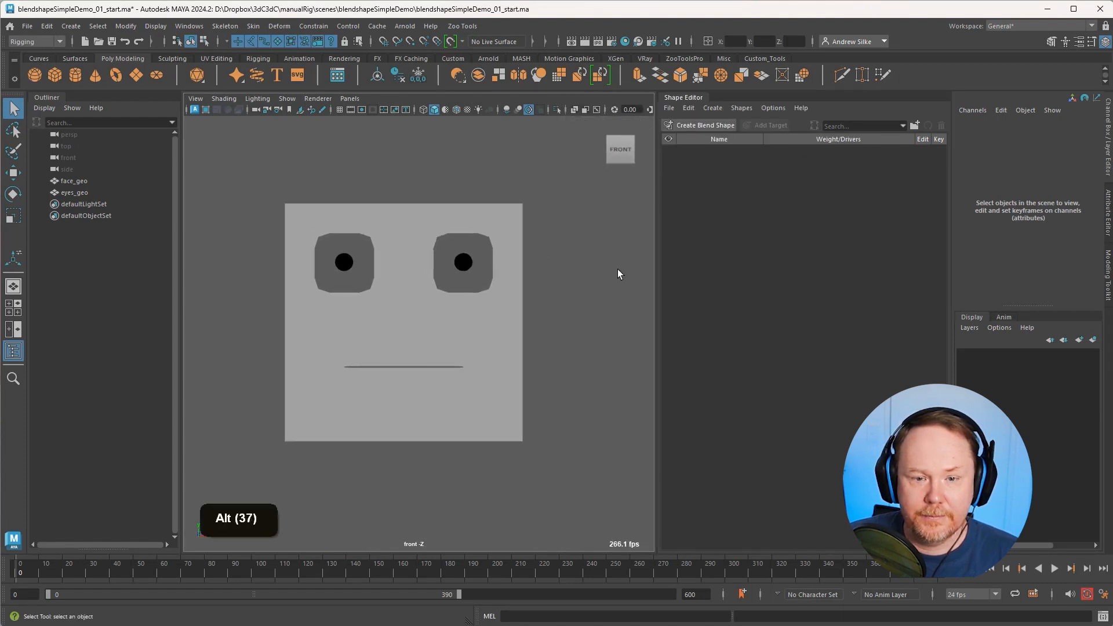
Step: Create a blend shape deformer on the square face mesh
alt+middle_drag(577, 299, 587, 307)
alt+right_drag(586, 307, 609, 304)
alt+middle_drag(609, 301, 609, 305)
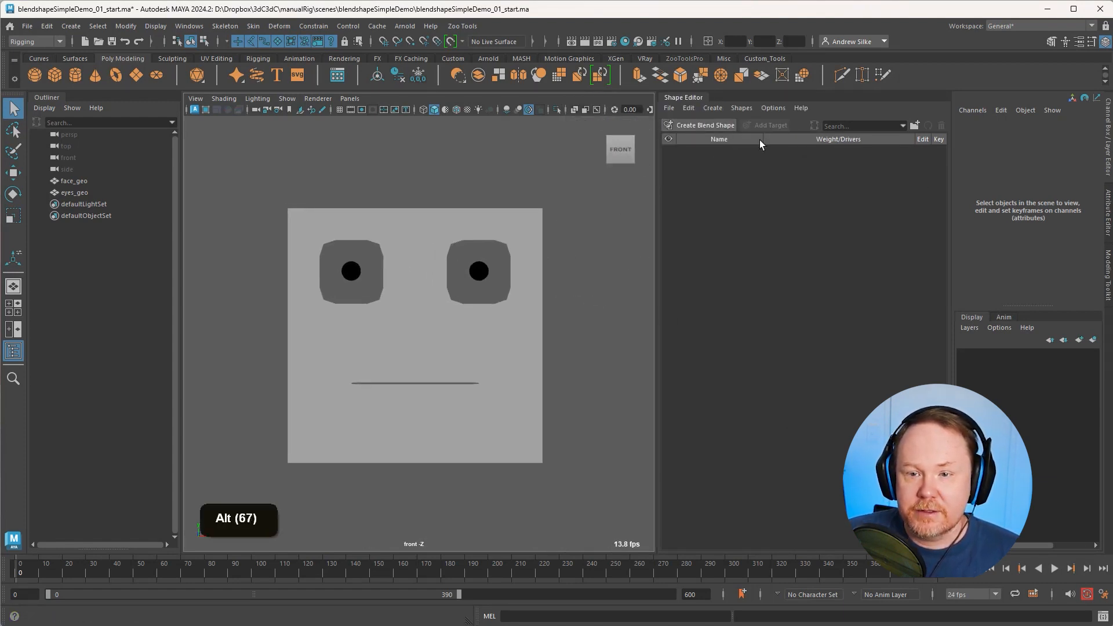
alt+middle_drag(562, 252, 566, 237)
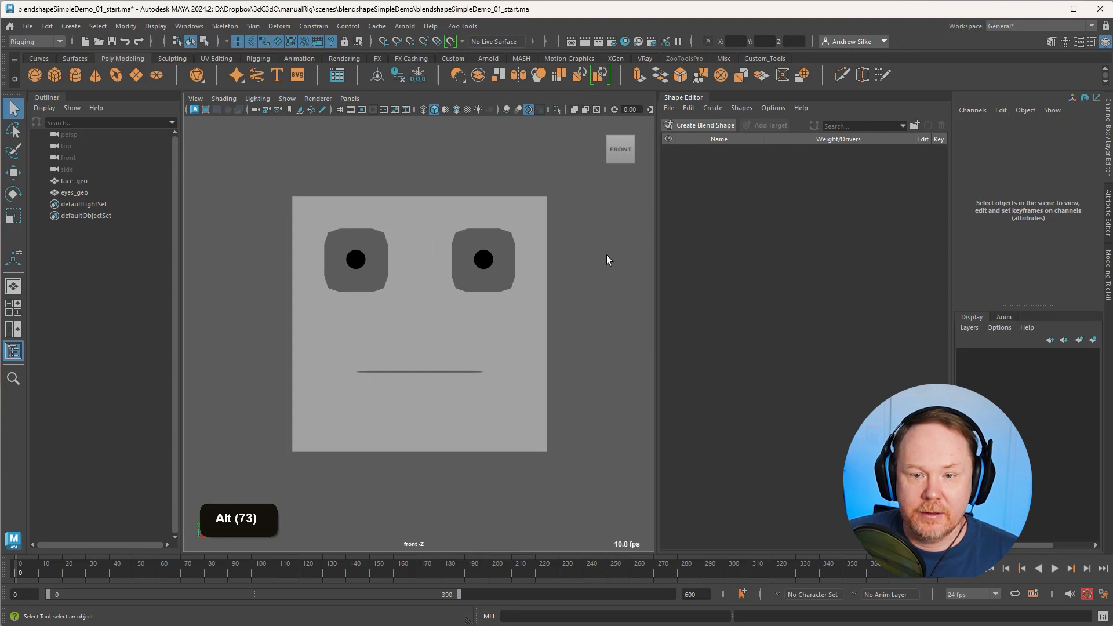
click(489, 218)
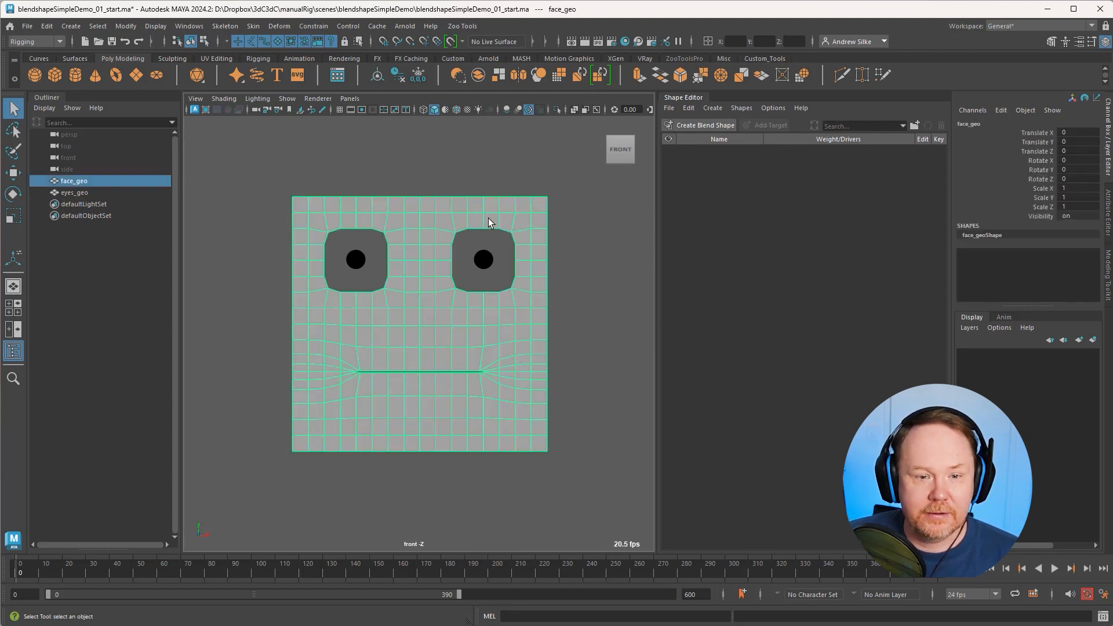
click(558, 220)
click(517, 209)
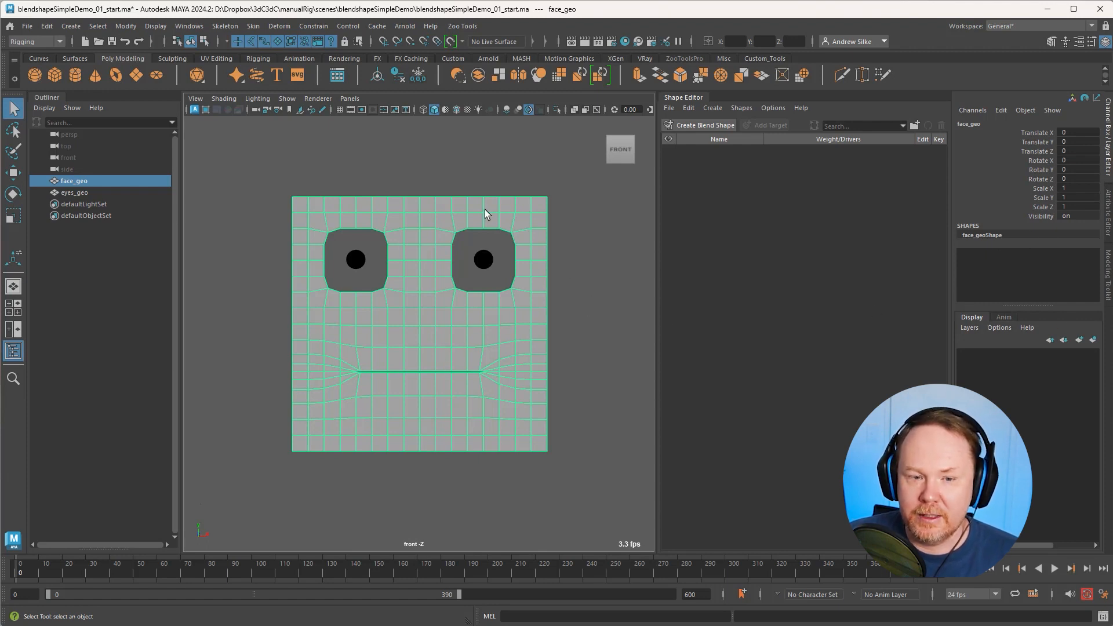
click(470, 176)
click(404, 214)
click(717, 126)
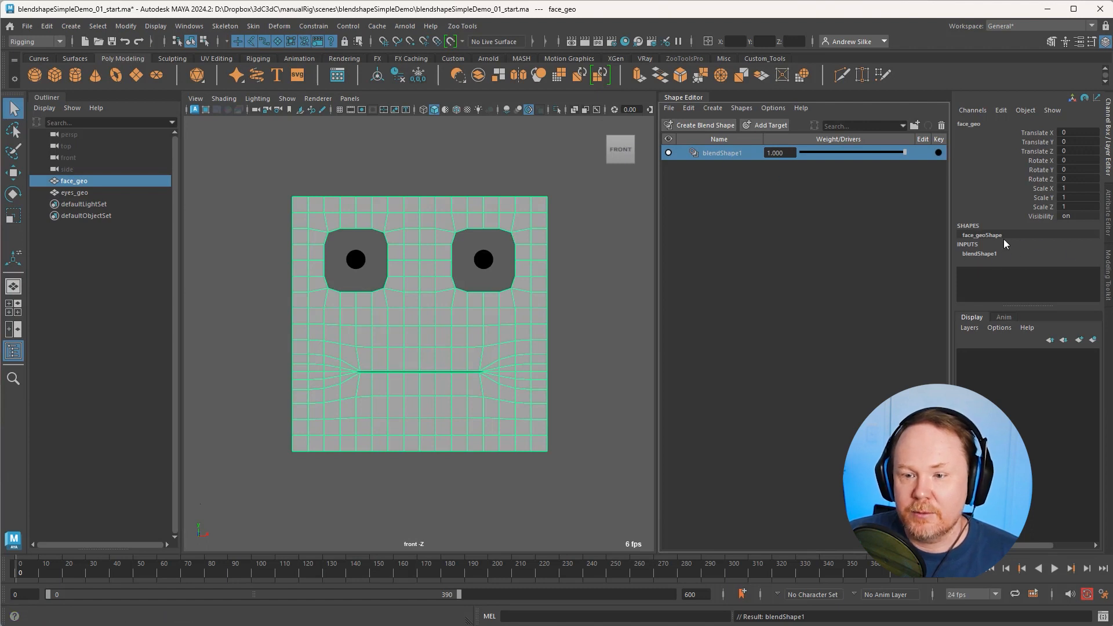
Step: Select the new blend shape node and examine its channels and attributes
click(985, 254)
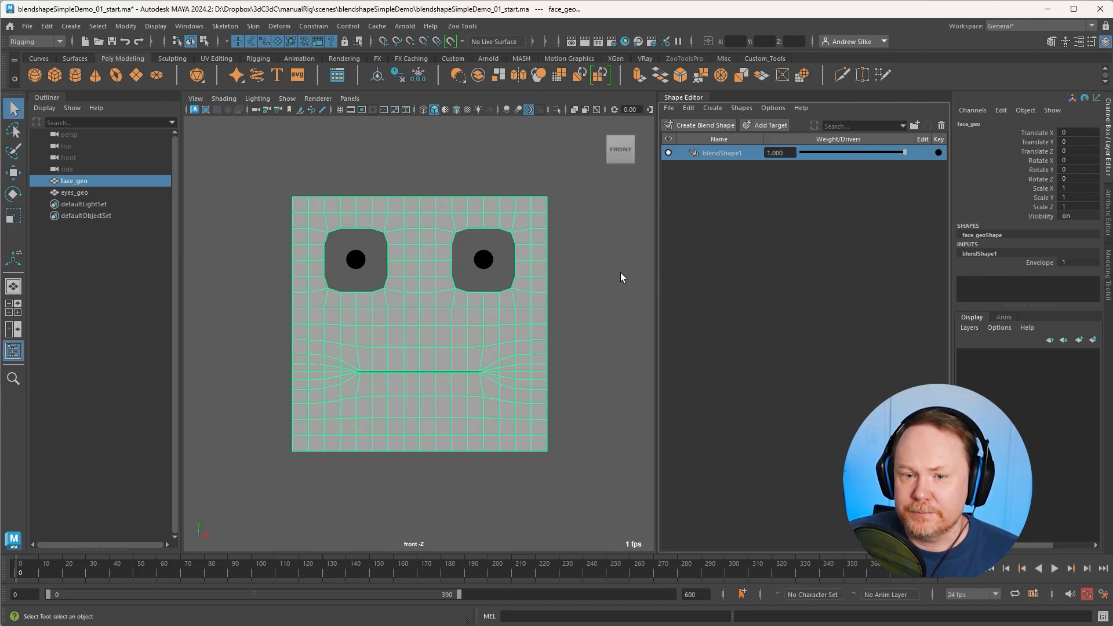
right_click(714, 153)
click(616, 208)
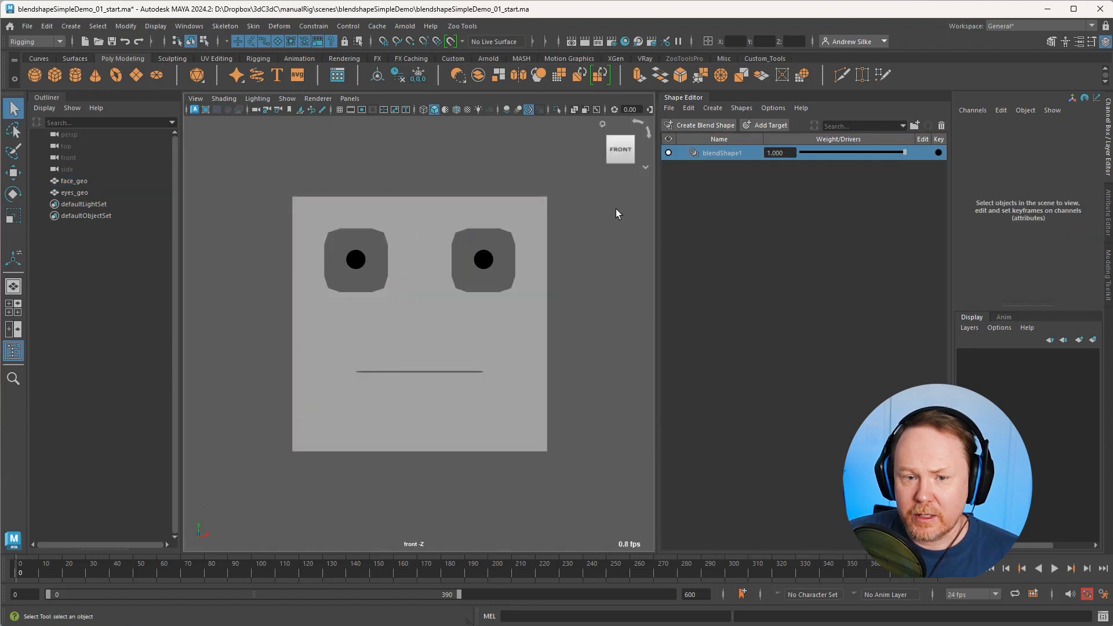
right_click(737, 154)
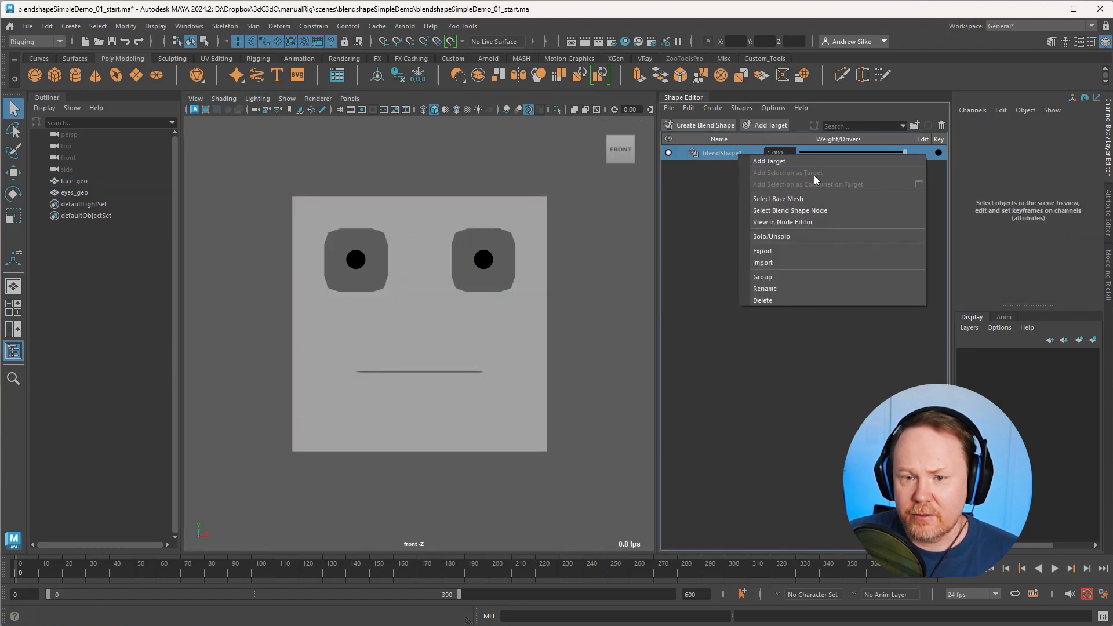
click(810, 211)
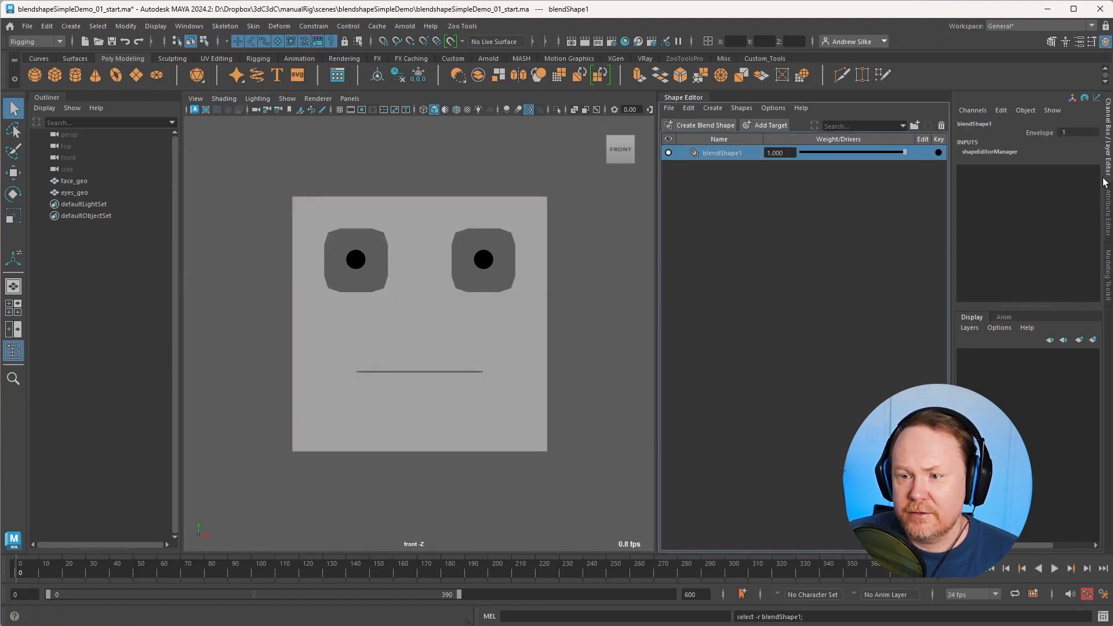
click(1108, 211)
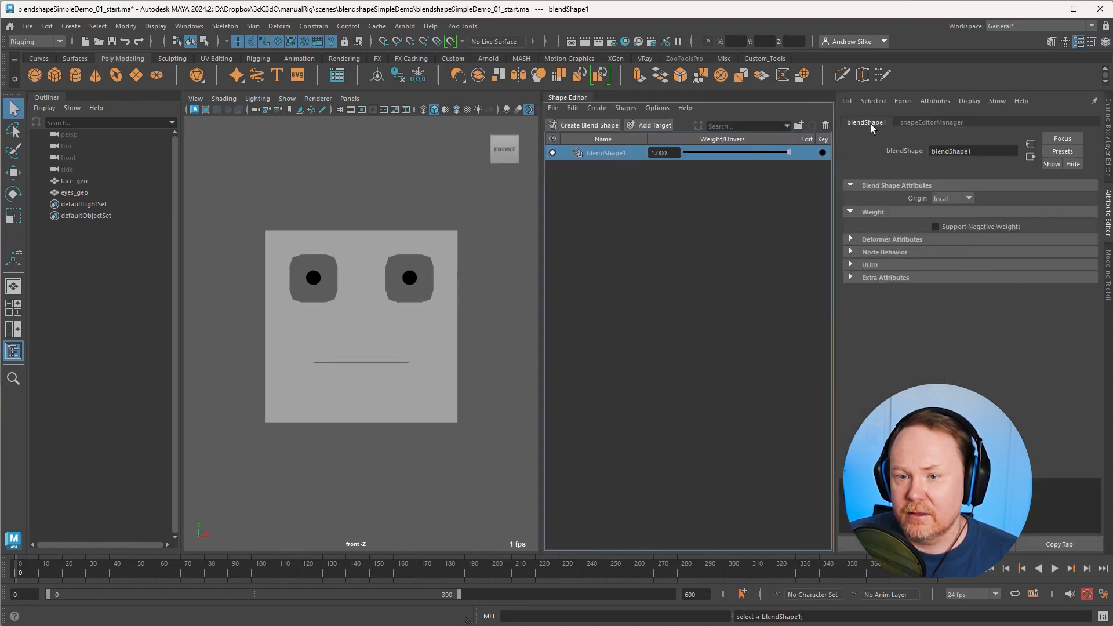
click(1108, 140)
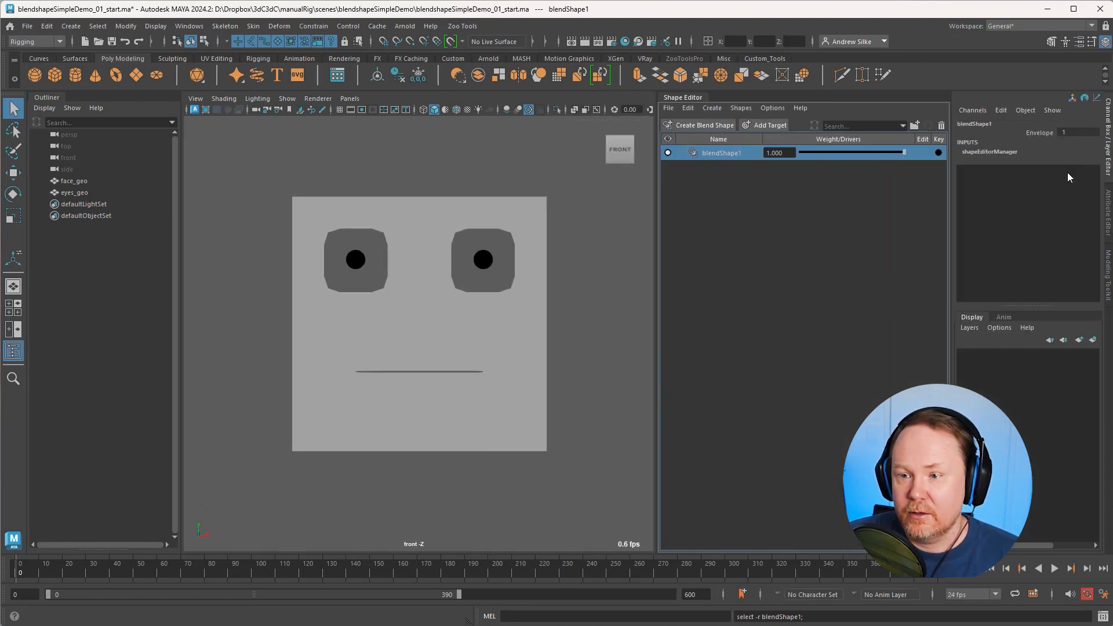
Step: Rename the face's blend shape node to faceBlend
click(523, 219)
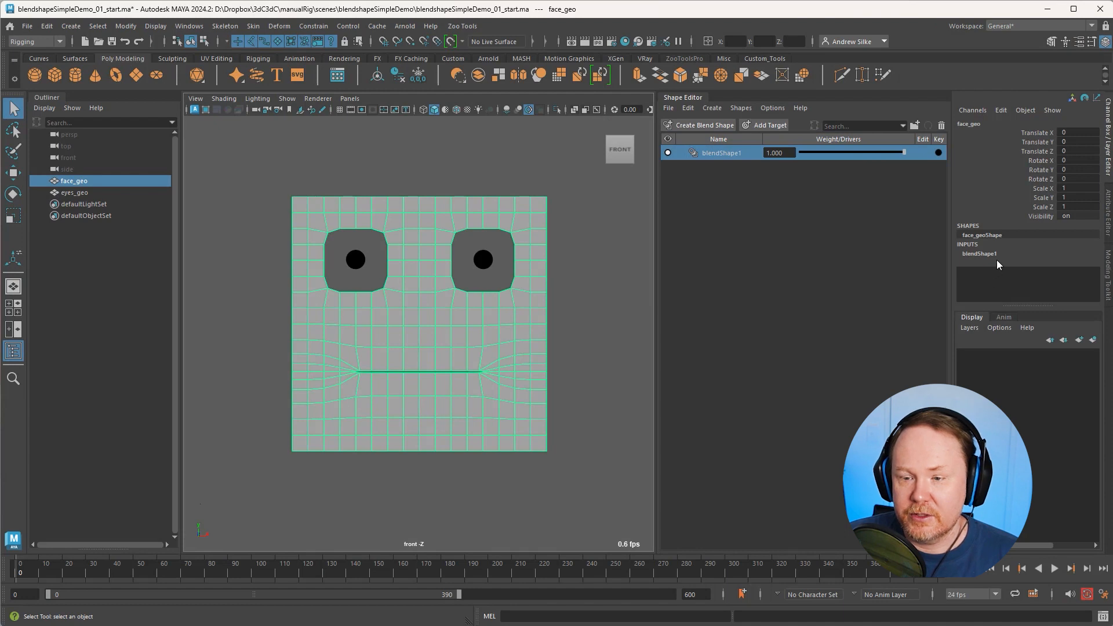
double_click(722, 152)
text(fa)
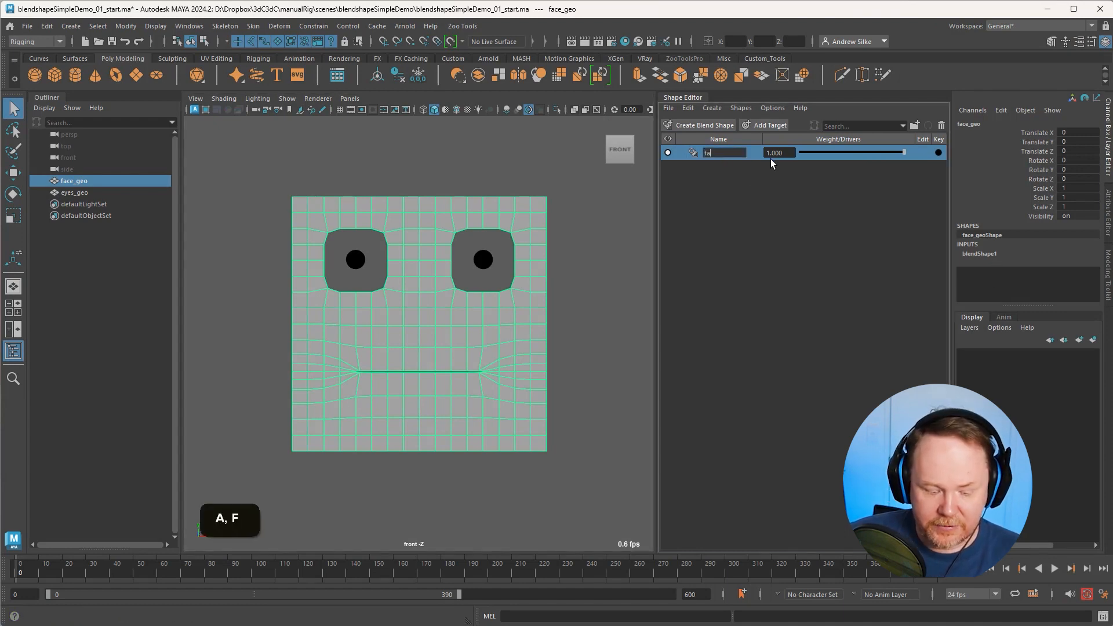
text(ceB)
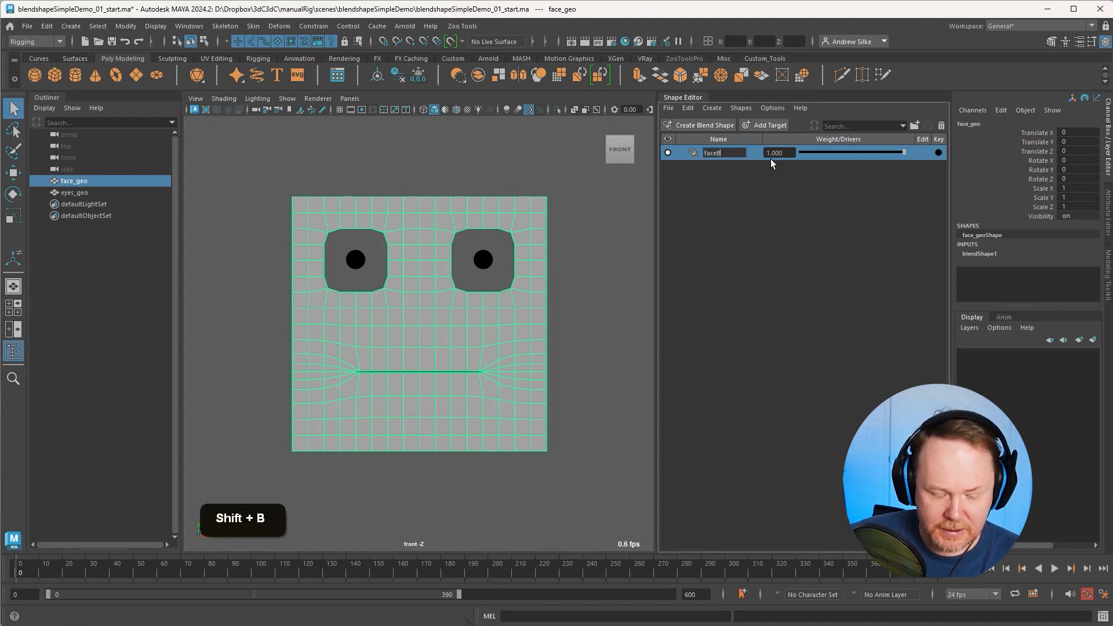
text(lend)
key(Return)
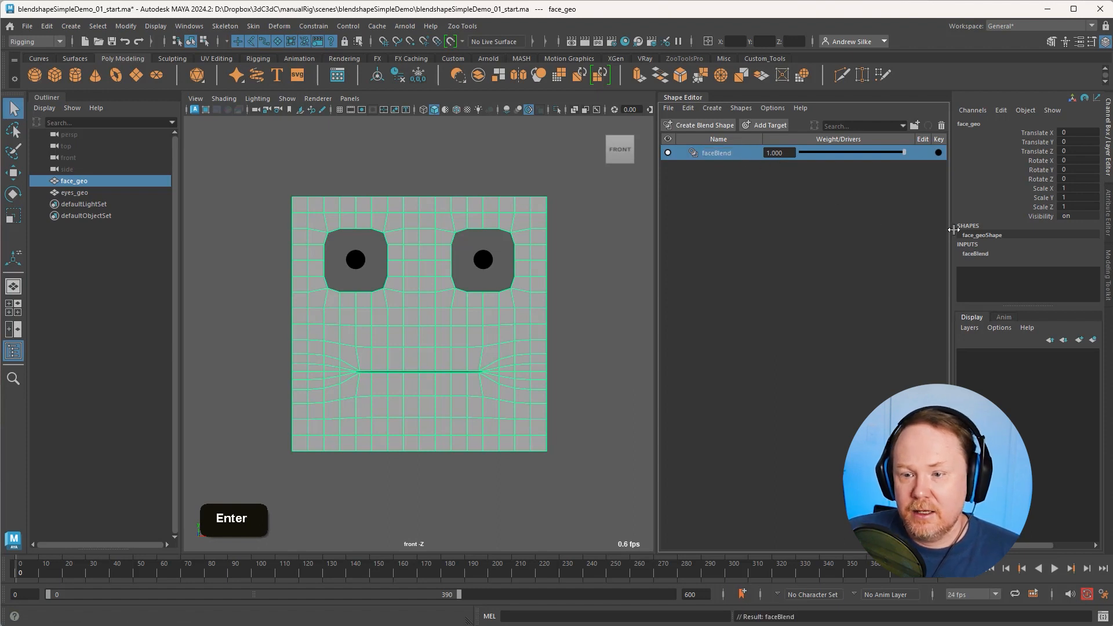
Step: Add a trial target to faceBlend and move the vertices around the mouth's right half up and to the left
click(721, 197)
click(721, 153)
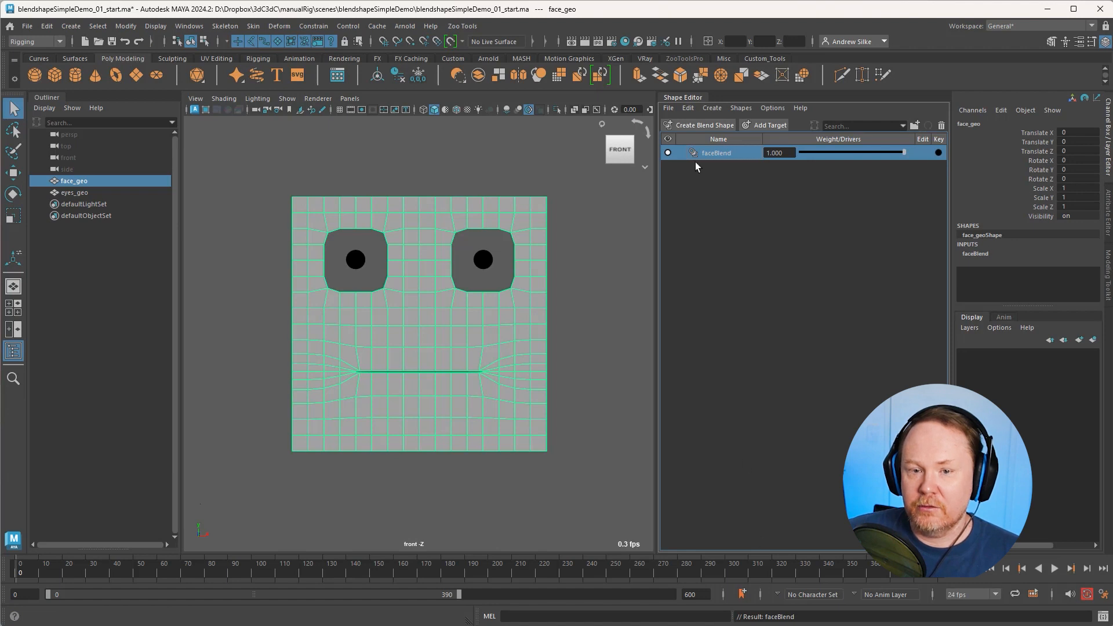
click(771, 126)
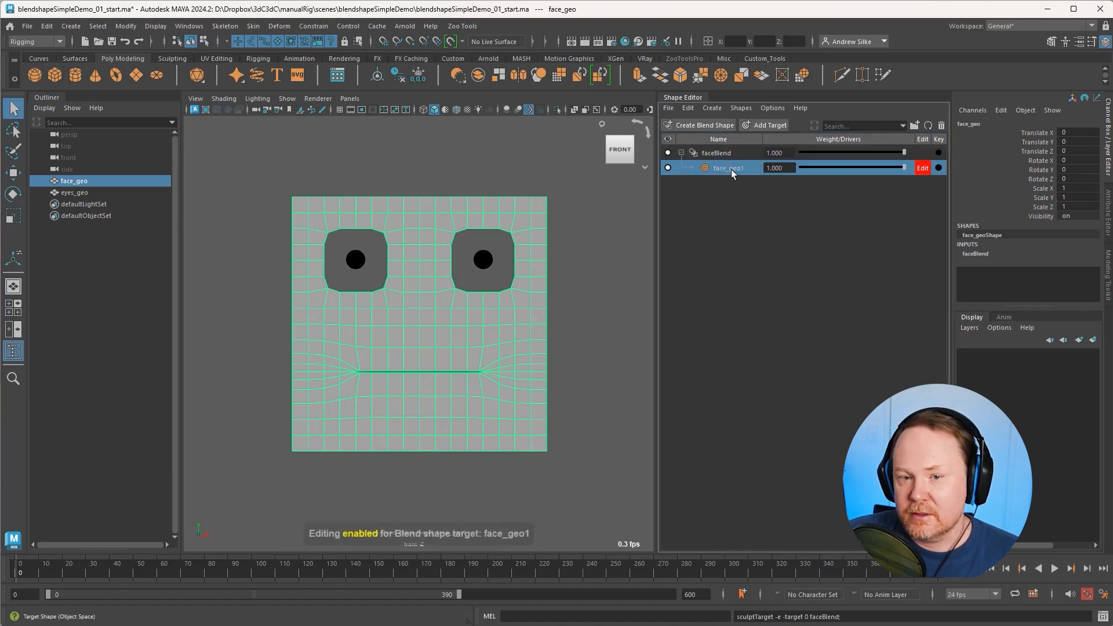
key(q)
key(alt+1)
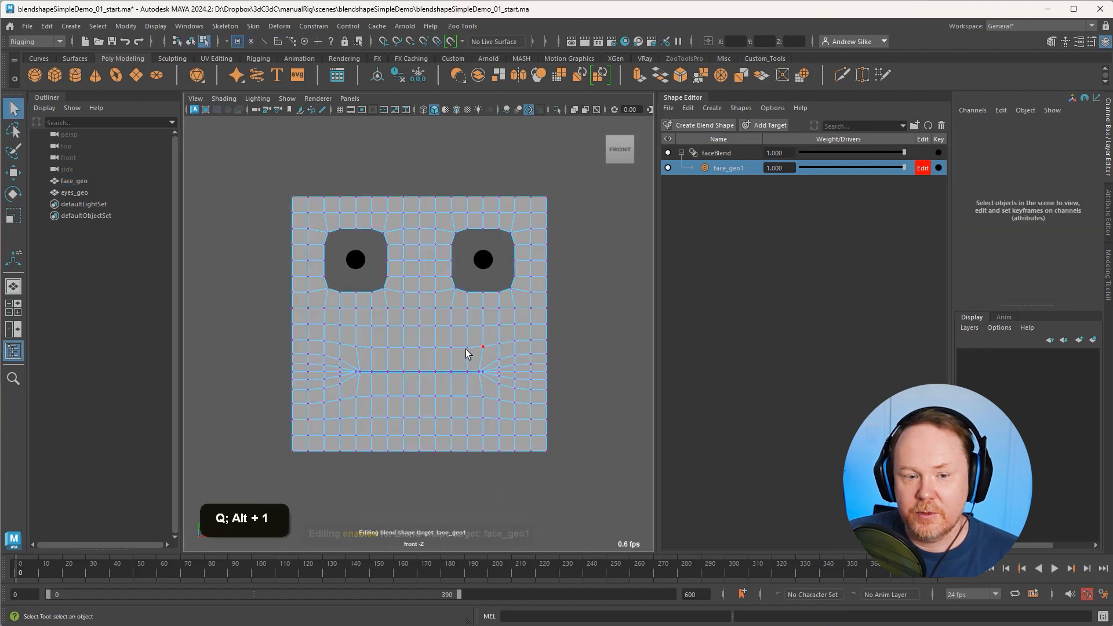
drag(408, 336, 503, 416)
key(w)
drag(461, 376, 422, 319)
key(q)
key(alt+q)
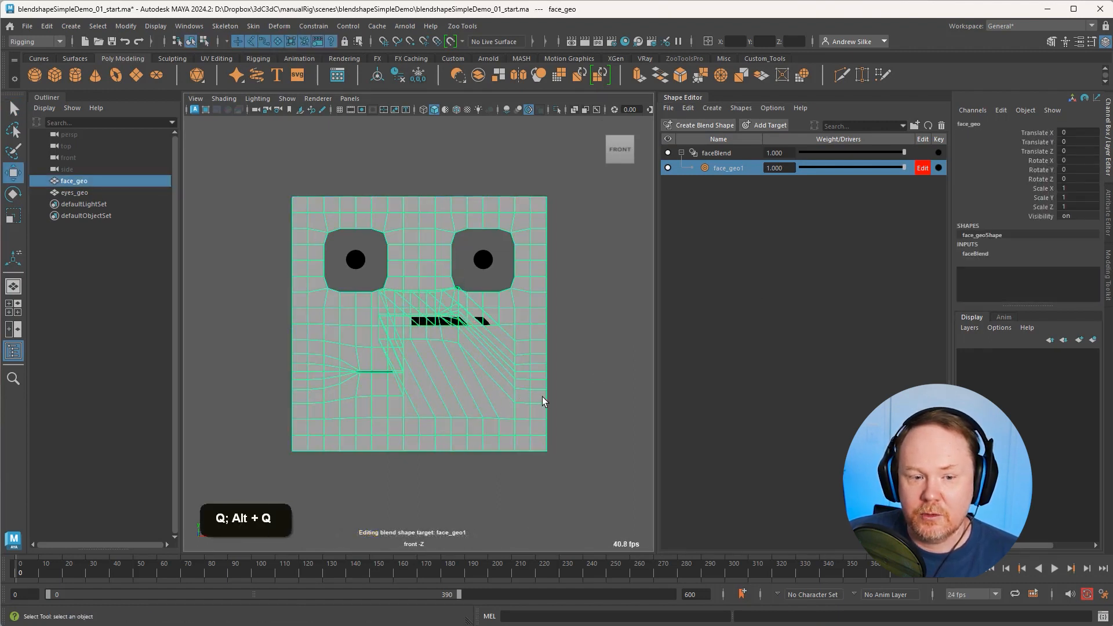
Step: Move the vertices at the face's upper right corner down and to the left in the trial target
click(571, 375)
click(540, 349)
key(alt+1)
drag(507, 189, 494, 243)
key(w)
key(alt+q)
key(q)
click(552, 249)
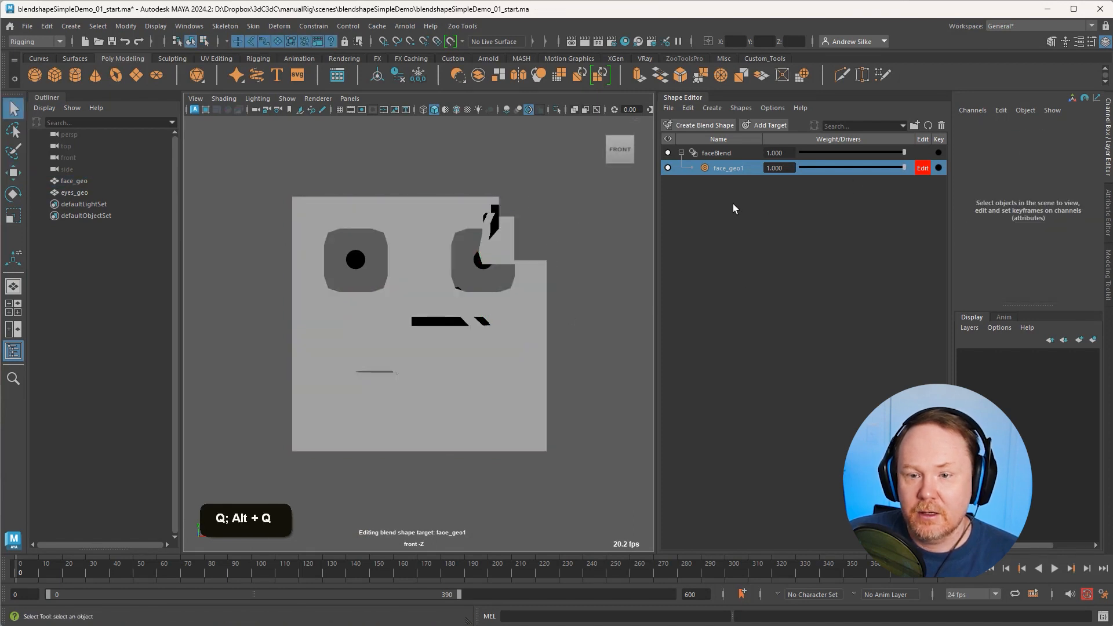
Step: Display wireframe over the shaded face and scrub the trial target's weight, returning it to 1
mouse_move(904, 168)
mouse_down()
mouse_move(839, 170)
mouse_move(924, 173)
mouse_up()
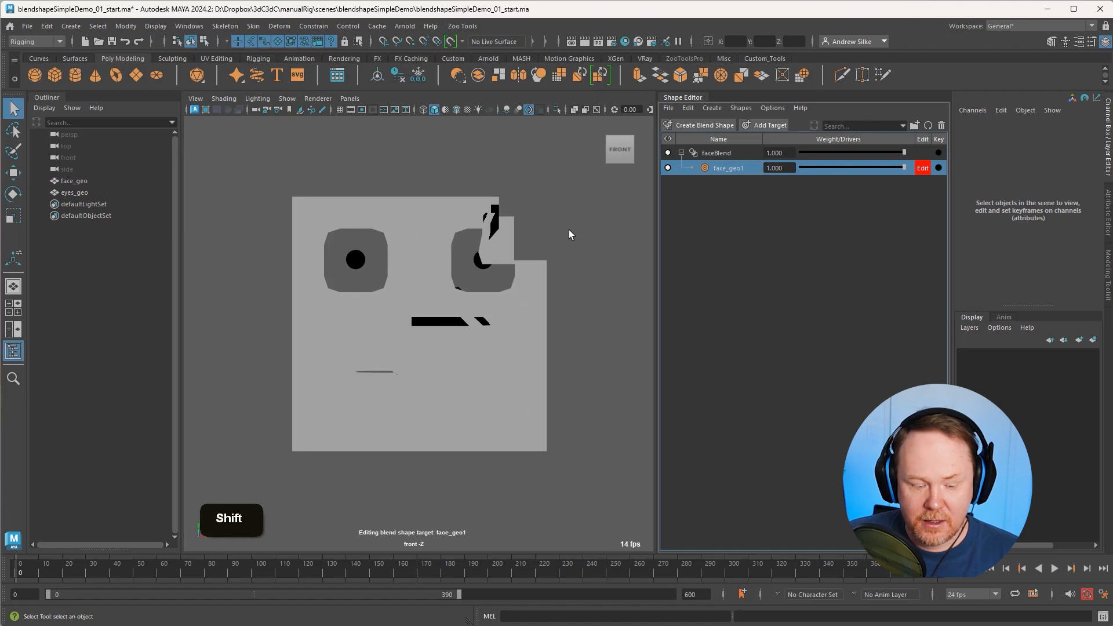
key(shift+2)
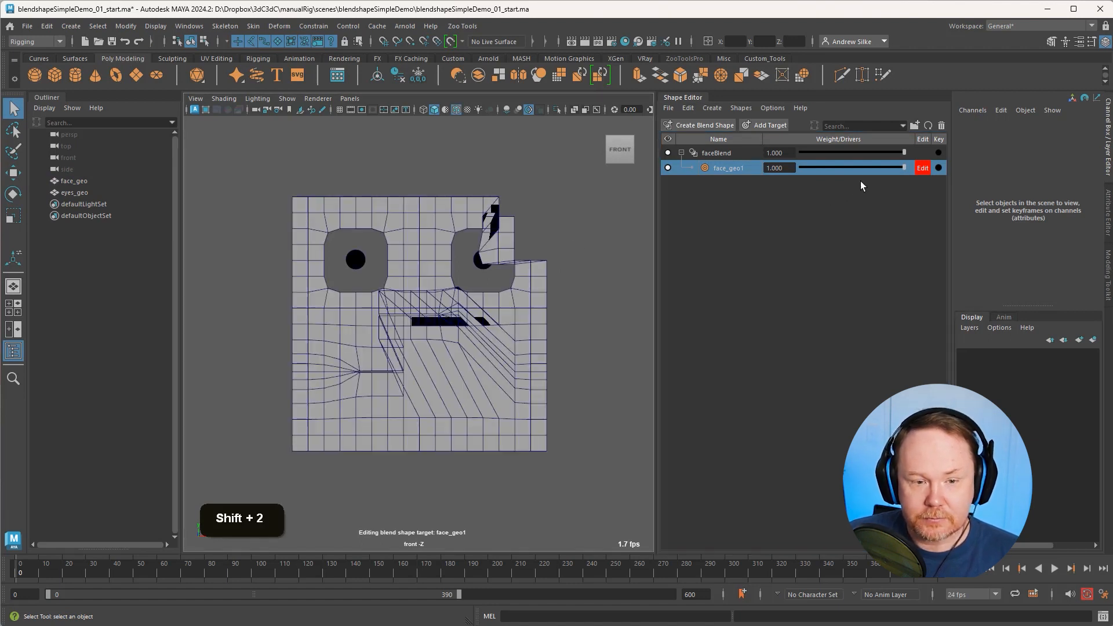
drag(871, 164, 930, 173)
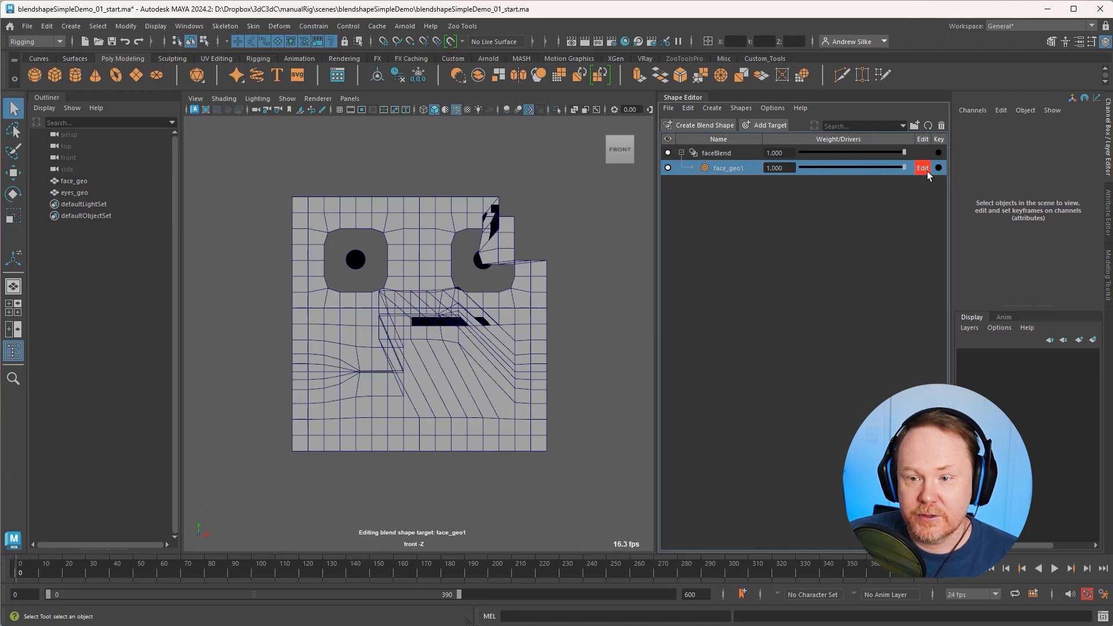
Step: Disable editing on the trial target, lower its weight to 0 and delete the target
click(924, 169)
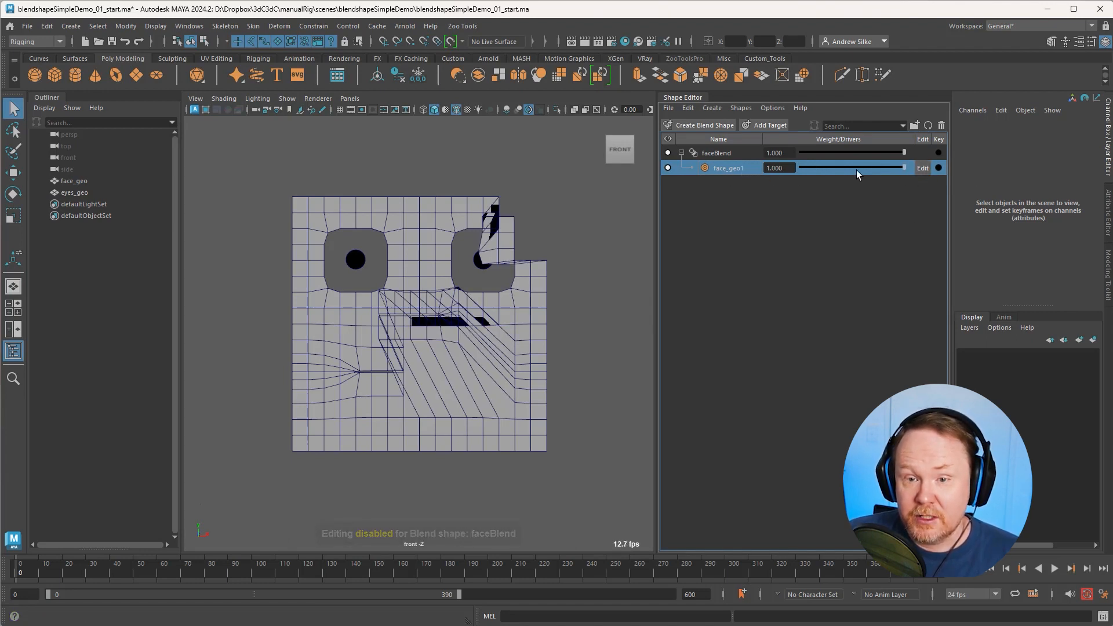
drag(904, 167, 903, 178)
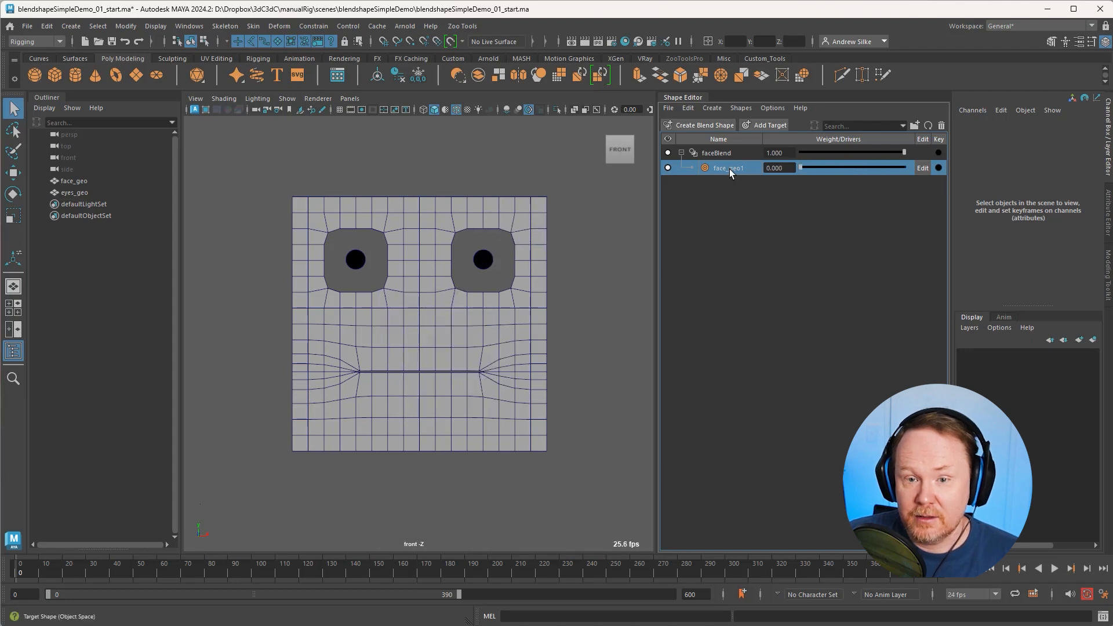
key(Delete)
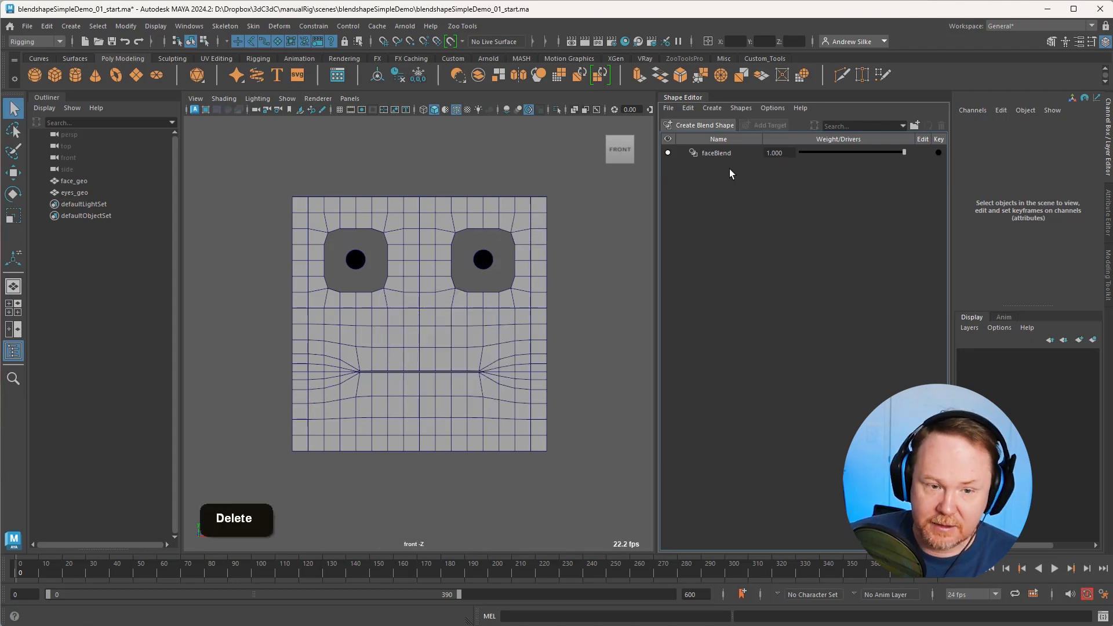
Step: Add a new target to faceBlend for the face mesh and name it smile
click(524, 208)
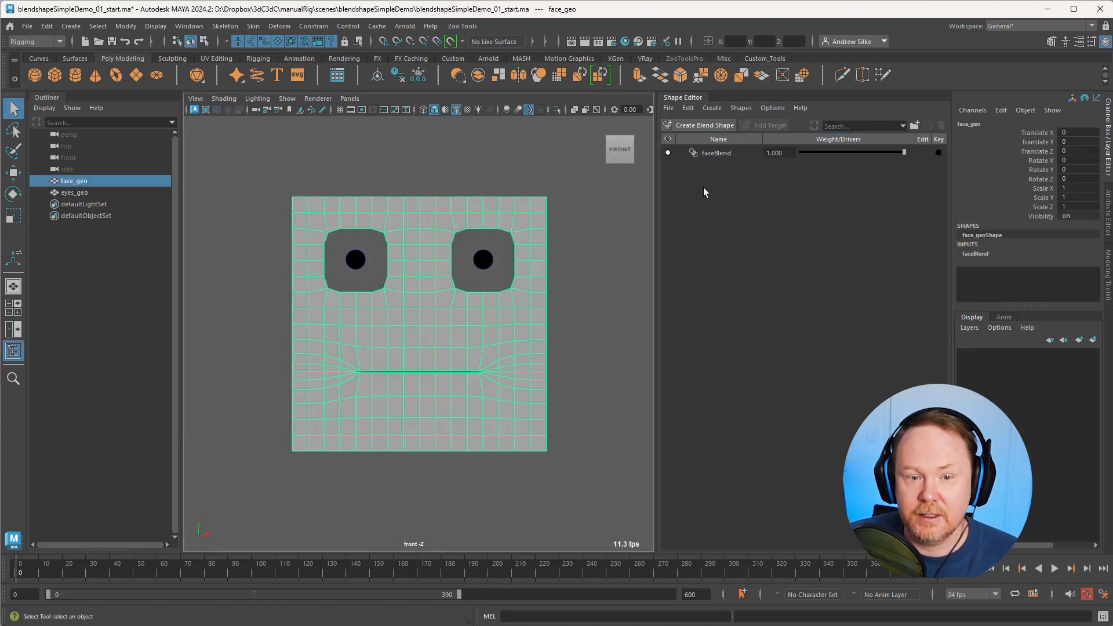
click(717, 152)
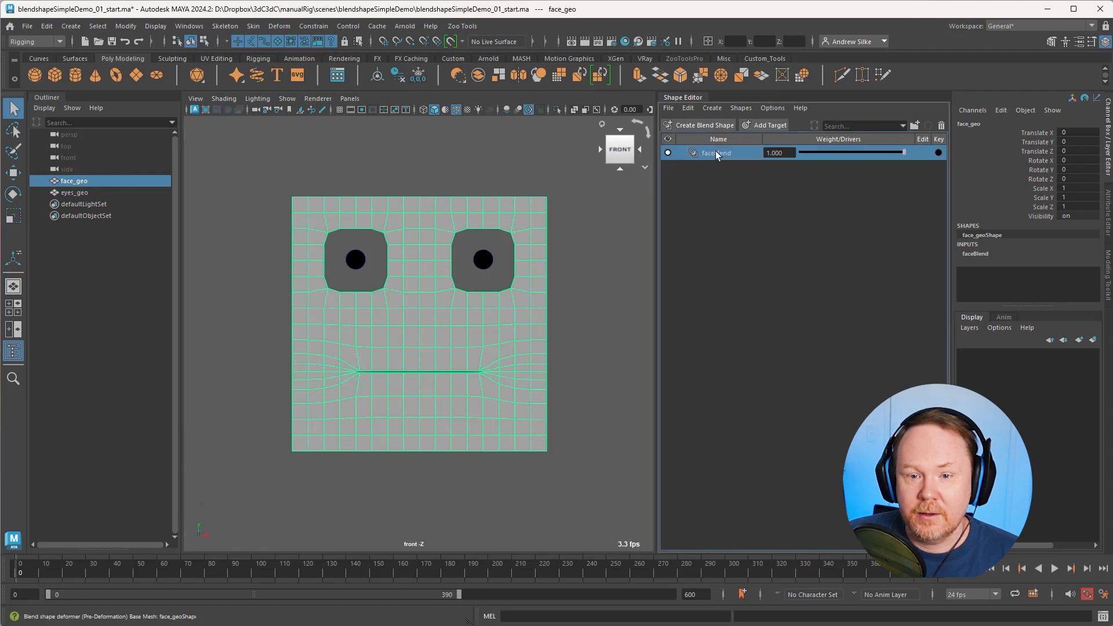
click(771, 124)
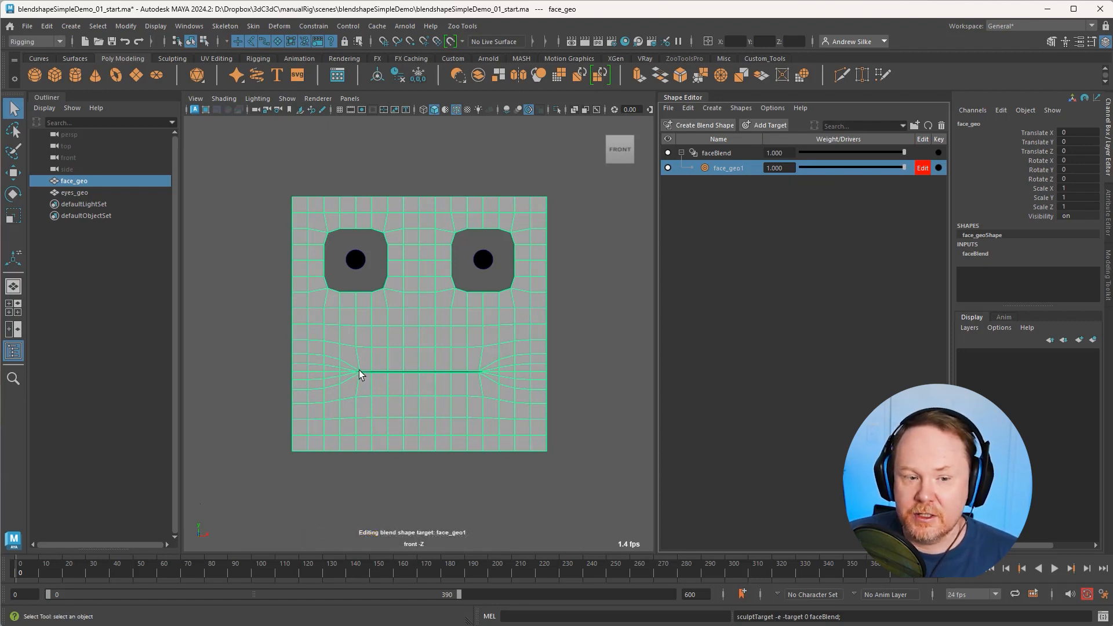
double_click(727, 168)
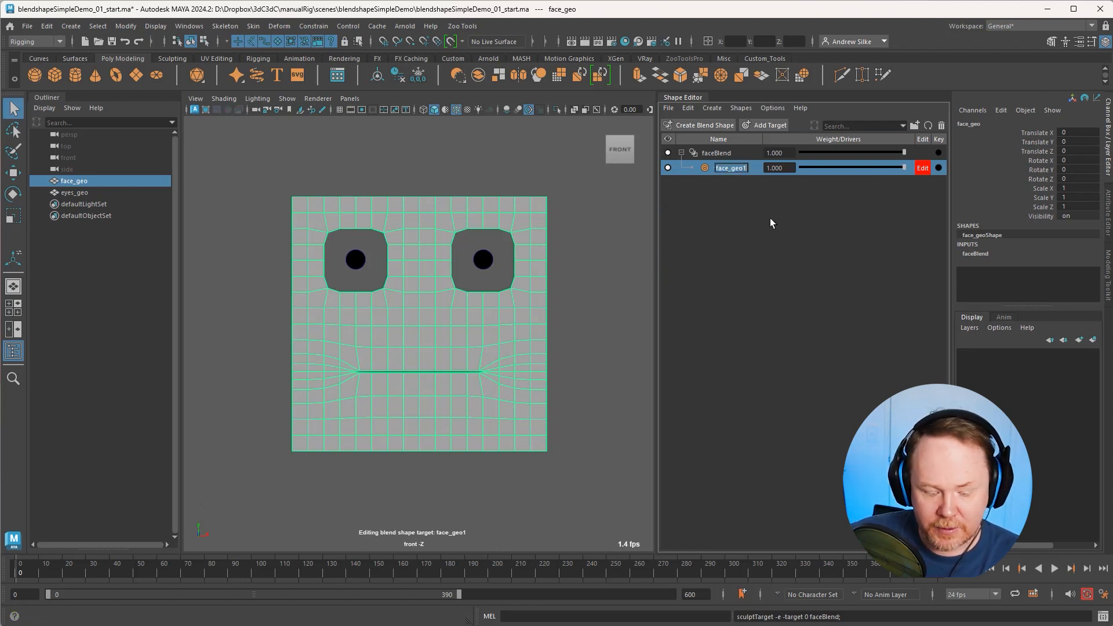
text(smile)
key(Return)
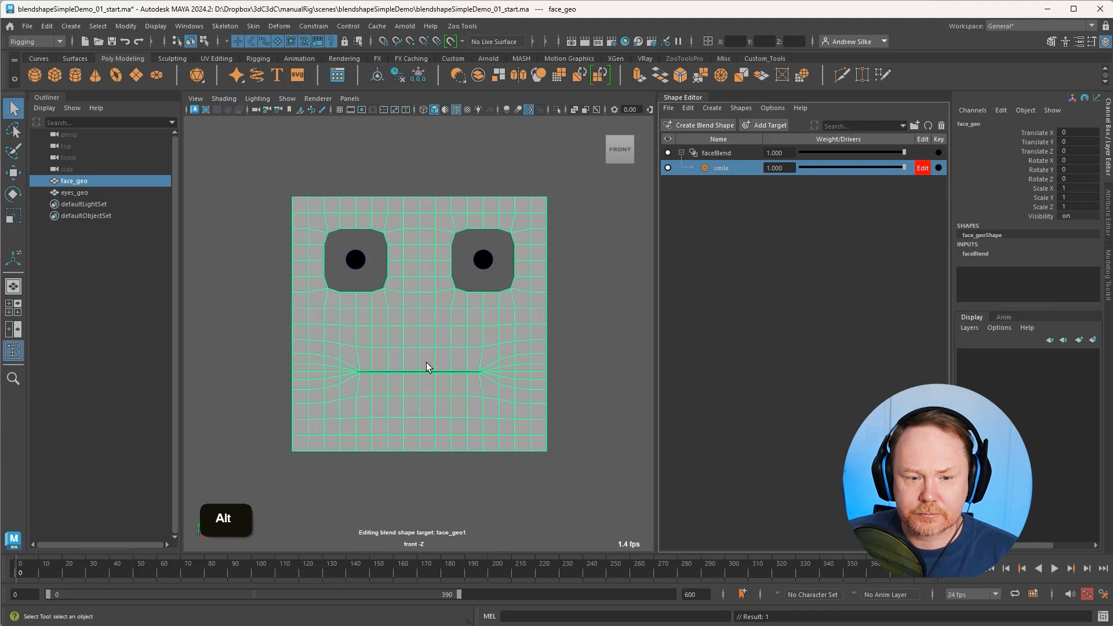
Step: Move the vertices of the mouth's right corner about 2.1 cm outward and 4.1 cm up in the smile target
alt+right_drag(427, 363, 552, 390)
alt+middle_drag(492, 371, 462, 348)
key(alt+1)
key(q)
drag(508, 365, 516, 332)
key(w)
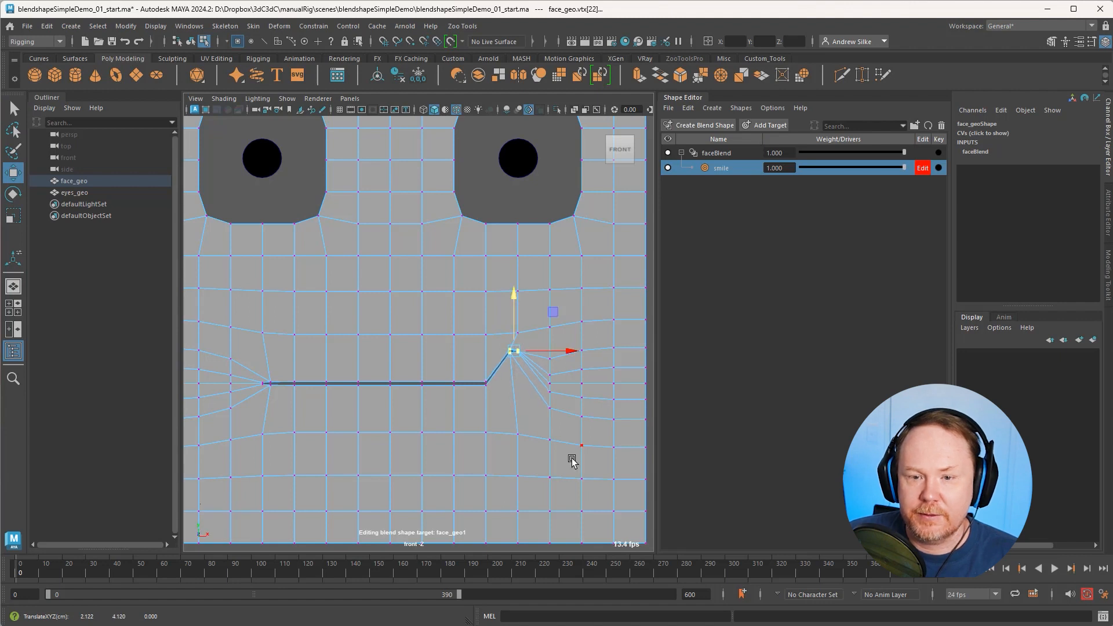
Step: Disable editing on the smile target, scrub its weight to 0 and examine the mouth's right corner vertices
click(921, 172)
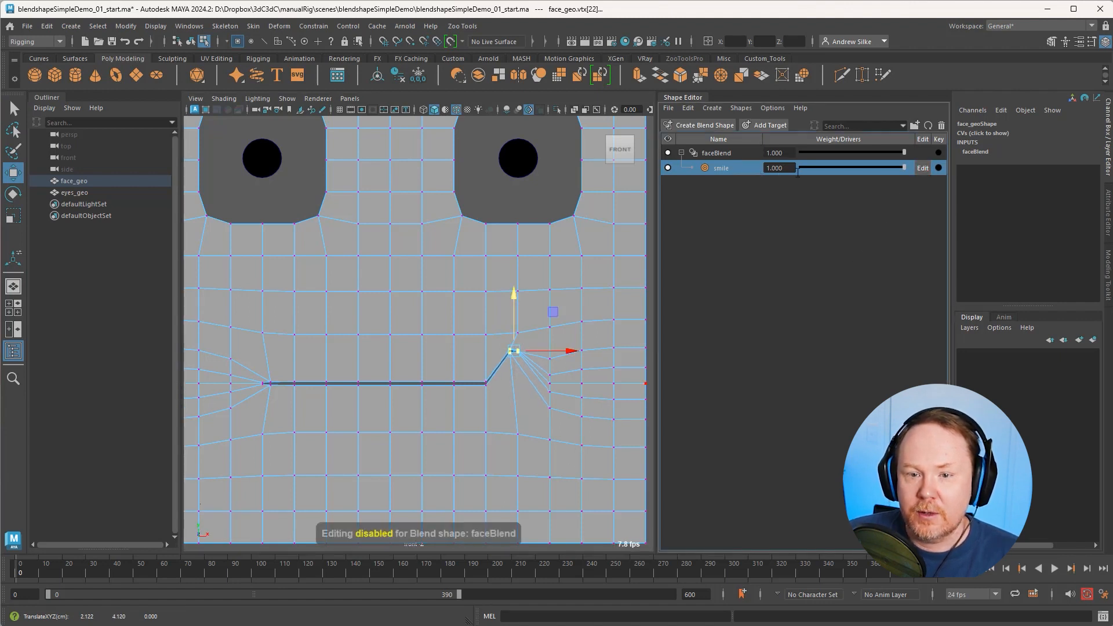
mouse_move(904, 167)
mouse_down()
mouse_move(835, 171)
mouse_move(918, 171)
mouse_move(768, 181)
mouse_move(925, 173)
mouse_up()
alt+middle_drag(517, 402, 522, 378)
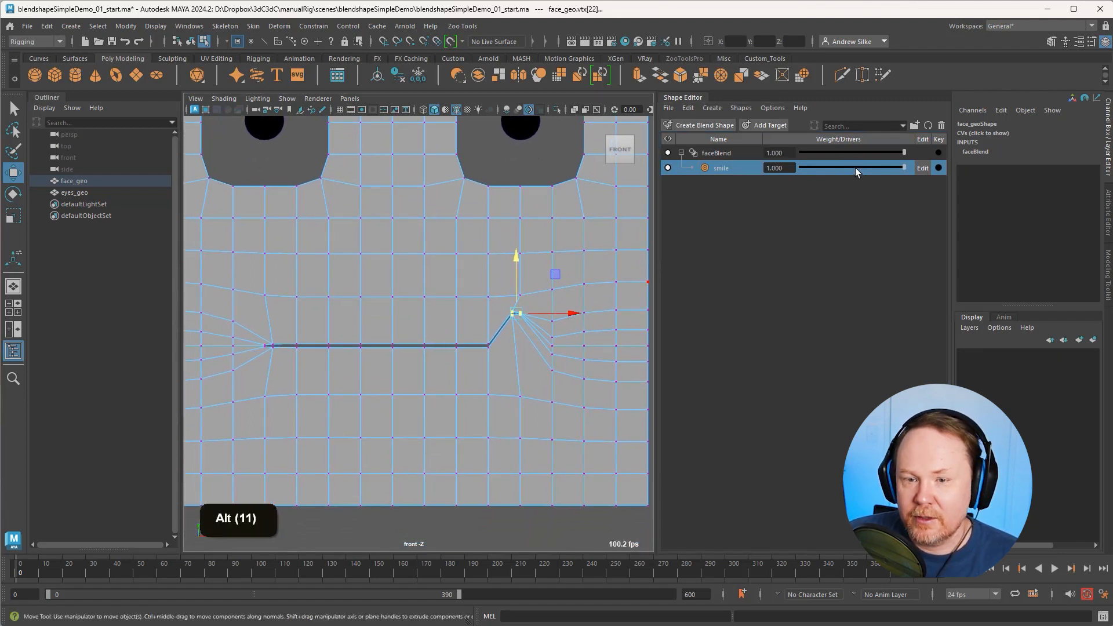
drag(857, 172, 798, 173)
alt+right_drag(500, 392, 606, 395)
alt+middle_drag(606, 395, 462, 395)
alt+right_drag(435, 395, 481, 401)
alt+middle_drag(481, 400, 395, 353)
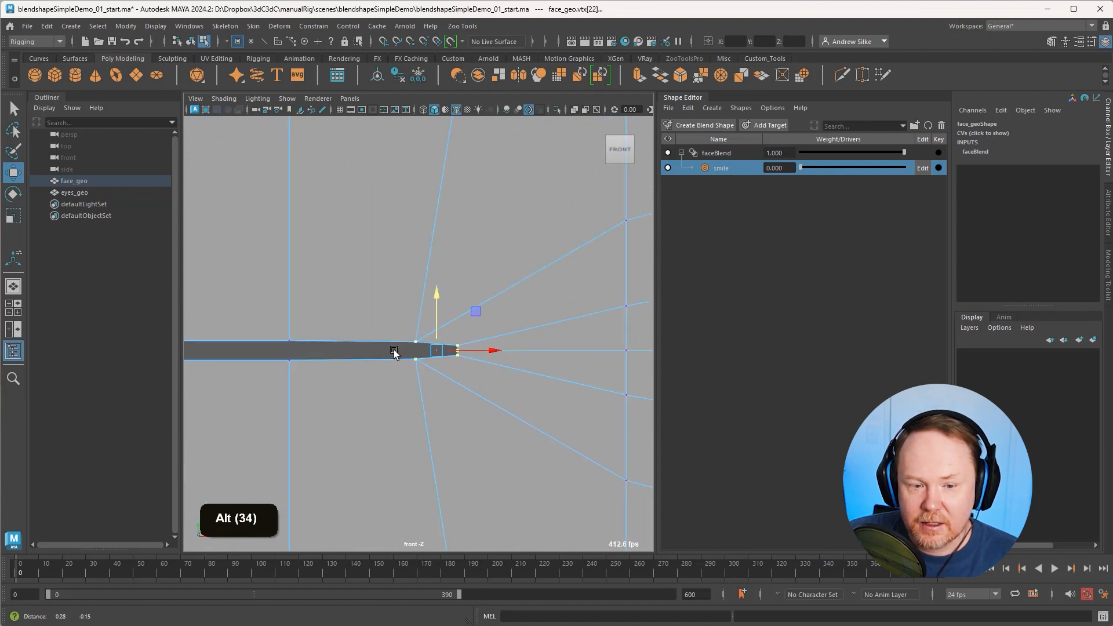
Step: Examine the individual vertices at the mouth's right corner and return to object selection on the face mesh
alt+right_drag(395, 354, 429, 363)
key(q)
click(414, 346)
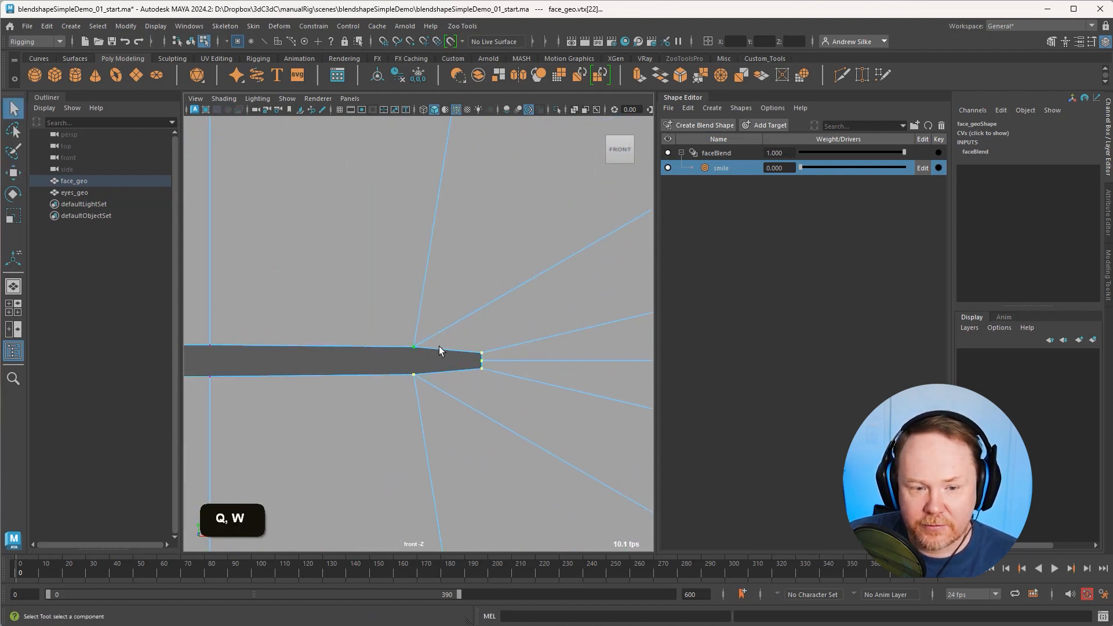
drag(497, 356, 498, 357)
click(480, 361)
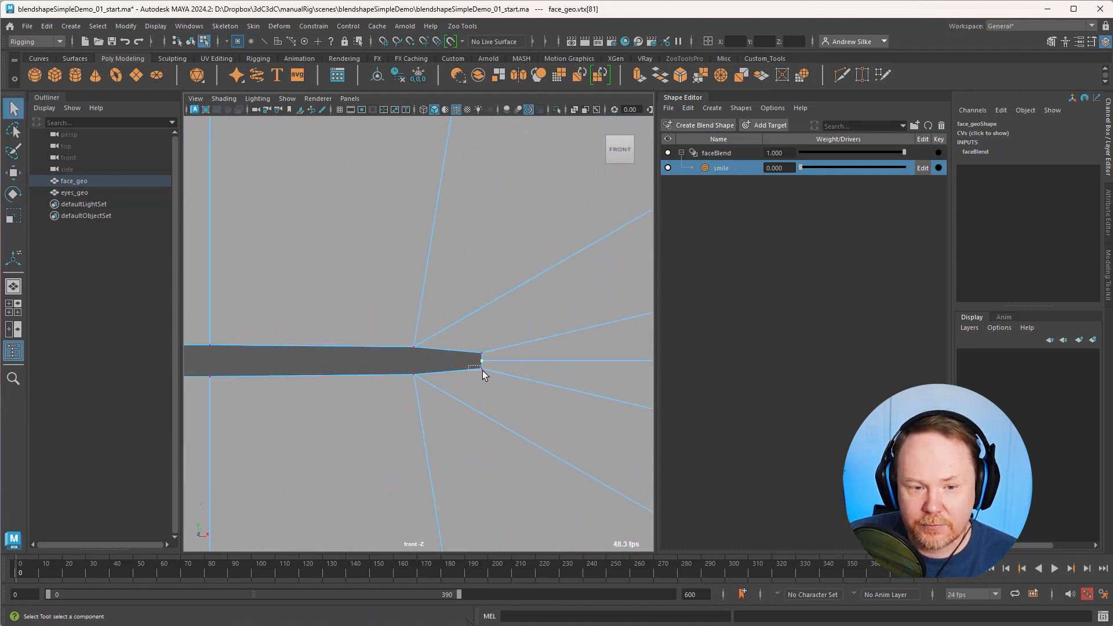
click(483, 370)
click(405, 372)
alt+right_drag(534, 376, 348, 368)
alt+right_drag(522, 360, 629, 365)
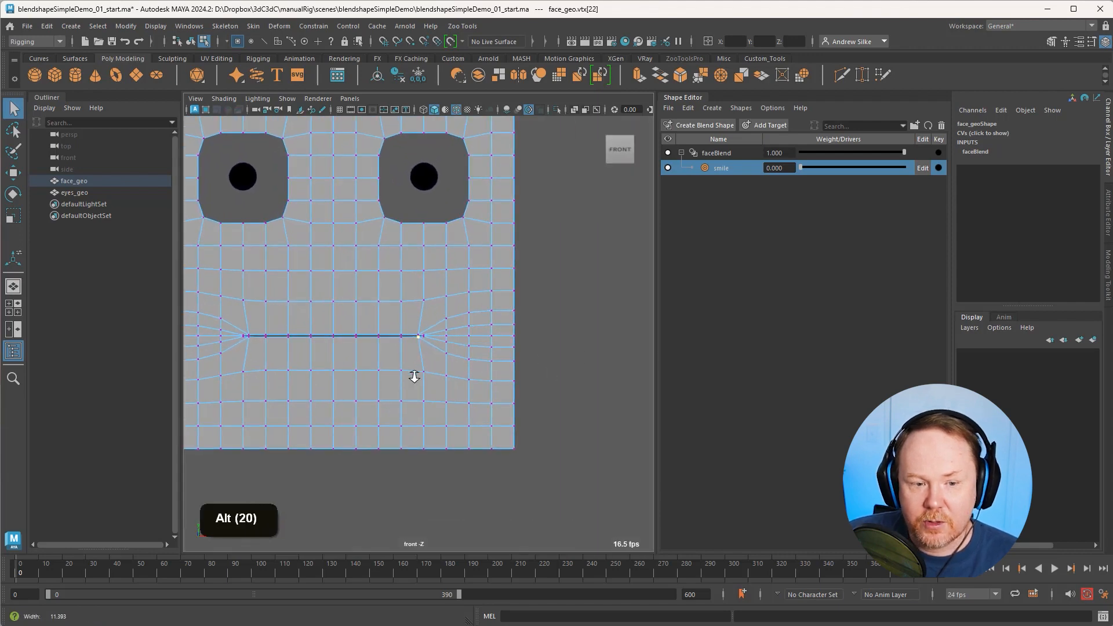
alt+right_drag(412, 375, 441, 377)
alt+middle_drag(406, 383, 492, 384)
alt+right_drag(506, 380, 492, 367)
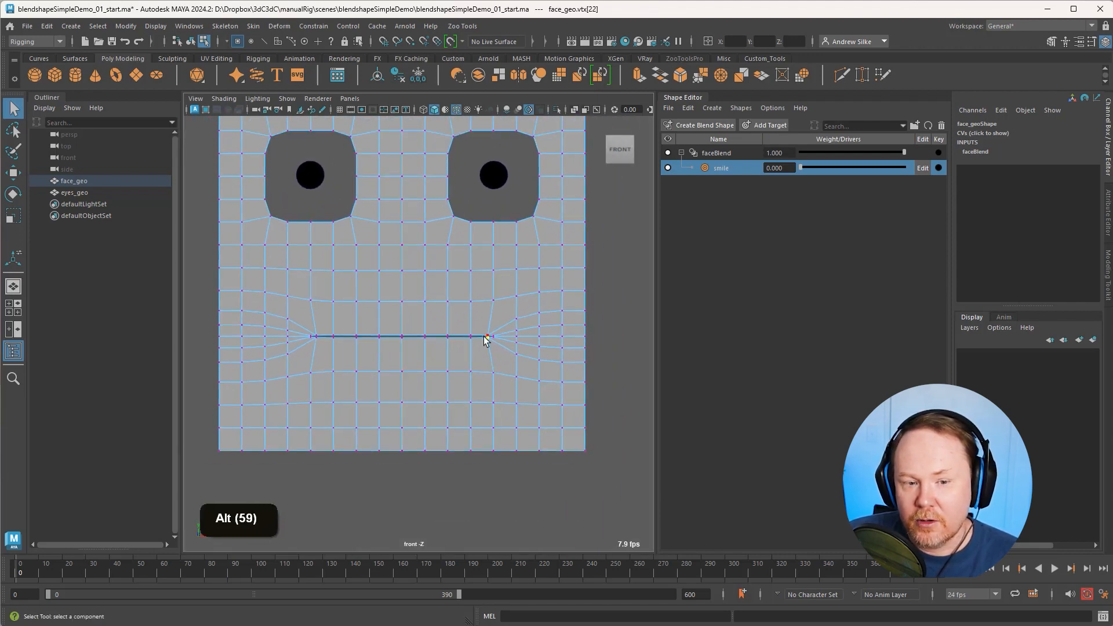
alt+middle_drag(496, 323, 500, 346)
key(alt+q)
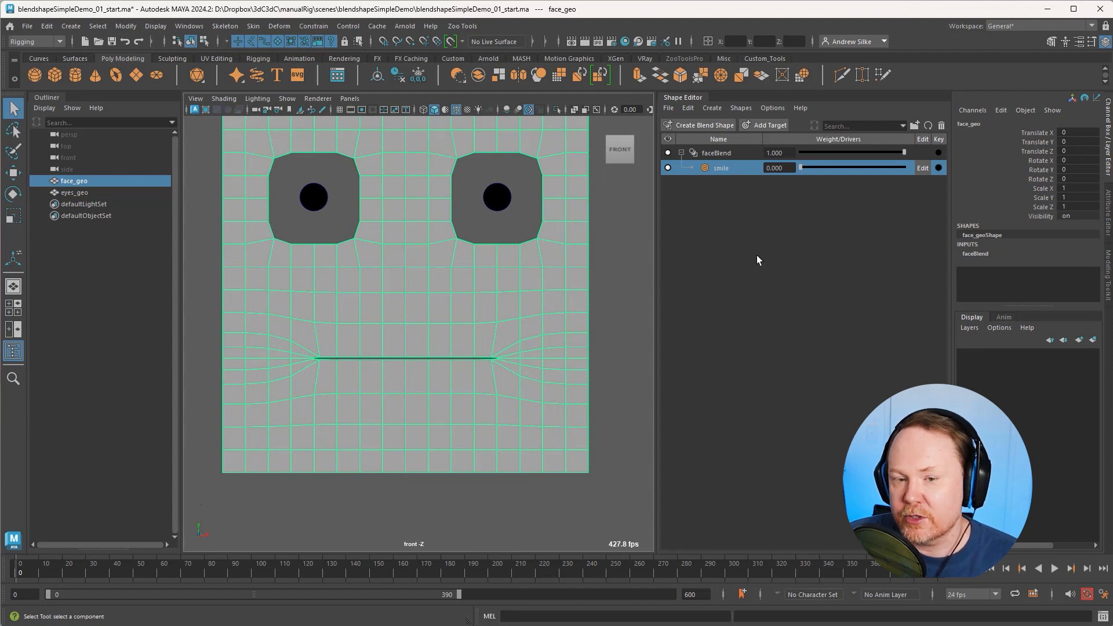
Step: Raise the smile weight to 1 and select the upper inner vertex of the mouth's right corner for inspection
drag(799, 164, 934, 166)
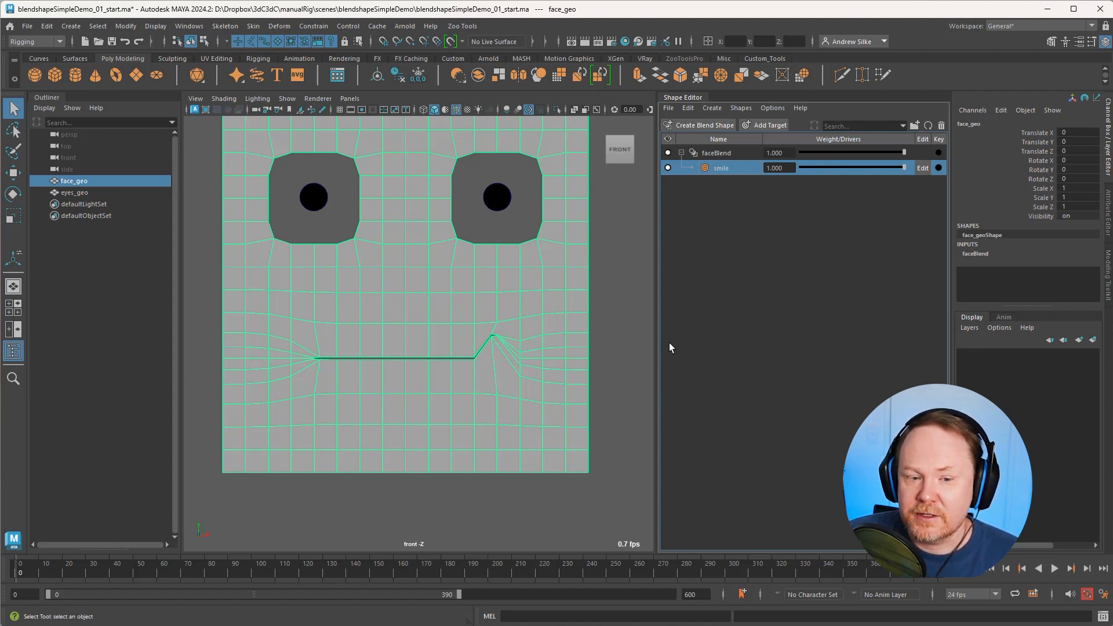
drag(1033, 133, 1035, 152)
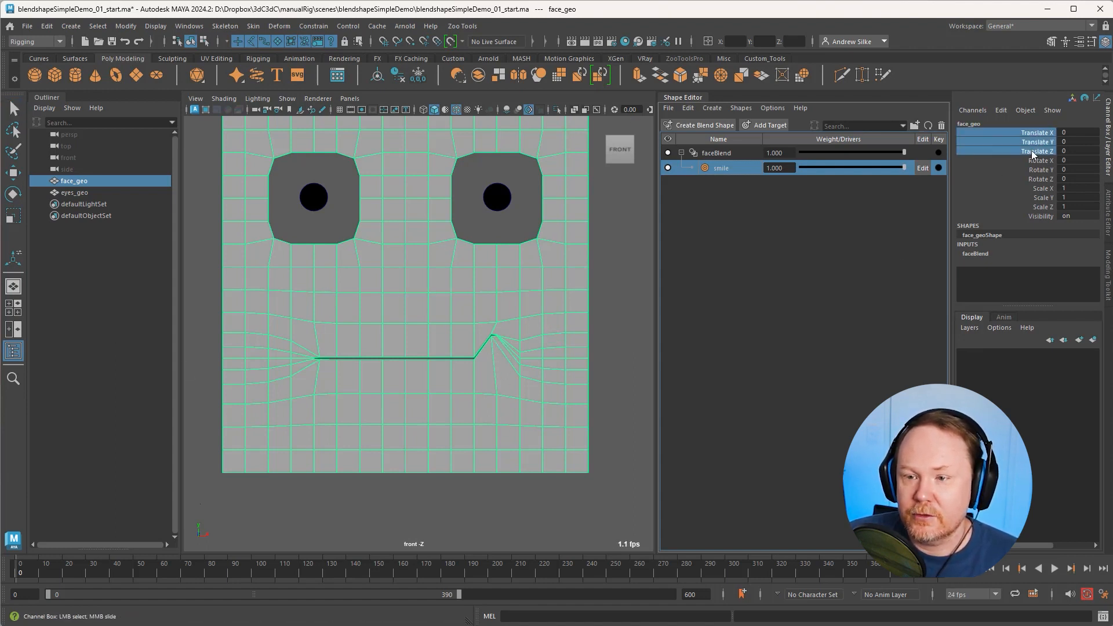
alt+right_drag(495, 349, 632, 374)
alt+middle_drag(632, 374, 539, 384)
alt+right_drag(539, 384, 624, 377)
key(q)
key(alt+1)
click(439, 358)
key(w)
key(alt+v)
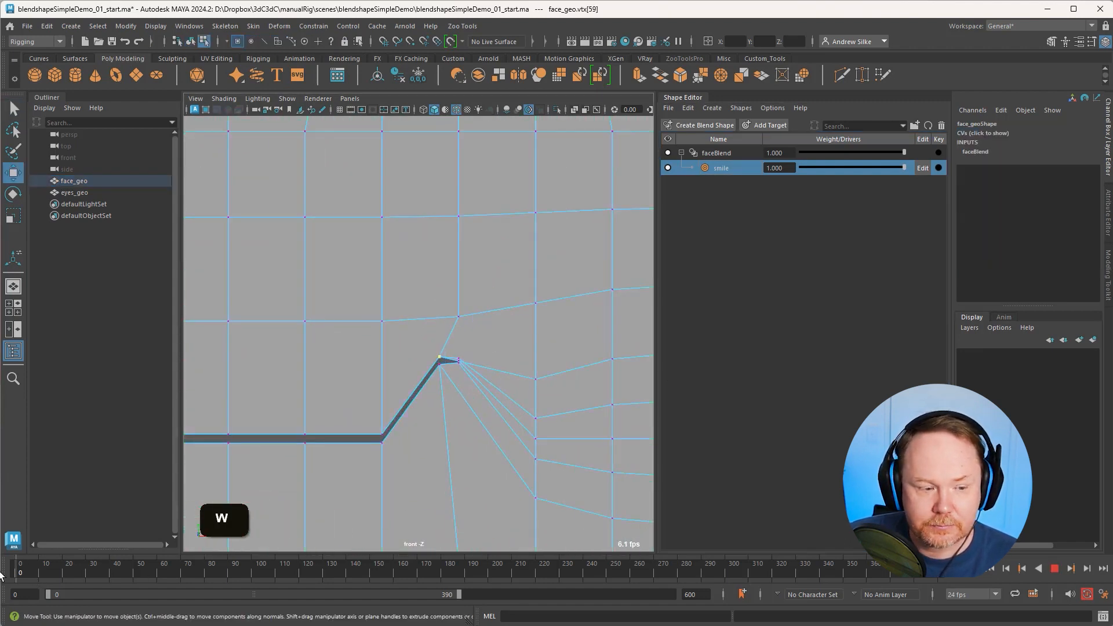
key(alt+v)
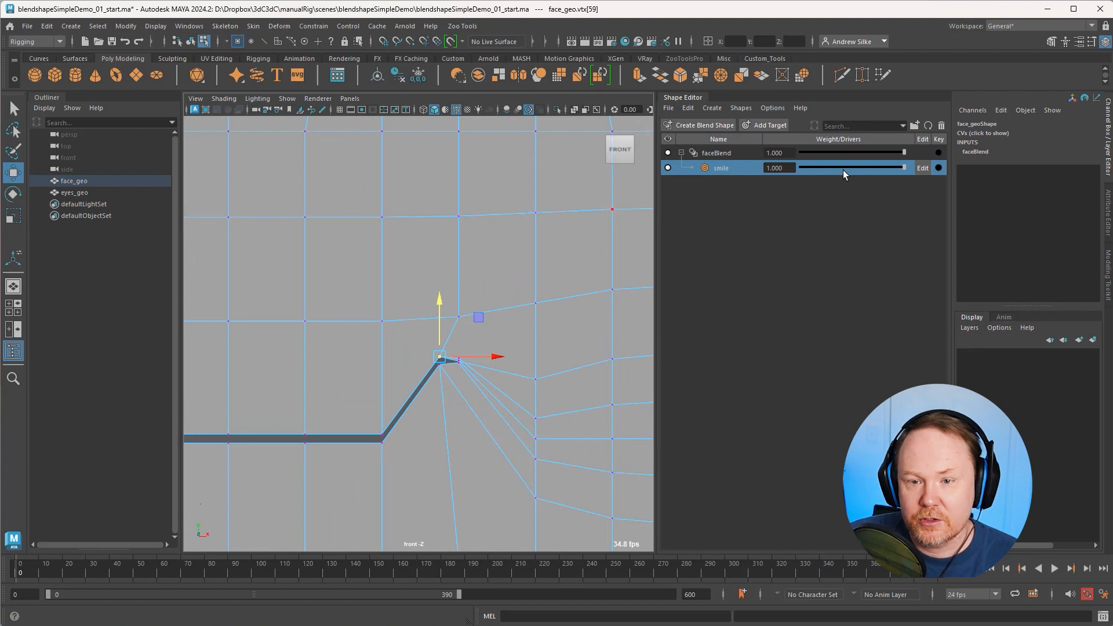
Step: Scrub the smile weight between 0 and 1, ending at 0, to examine how the selected corner vertex travels
drag(843, 168, 756, 175)
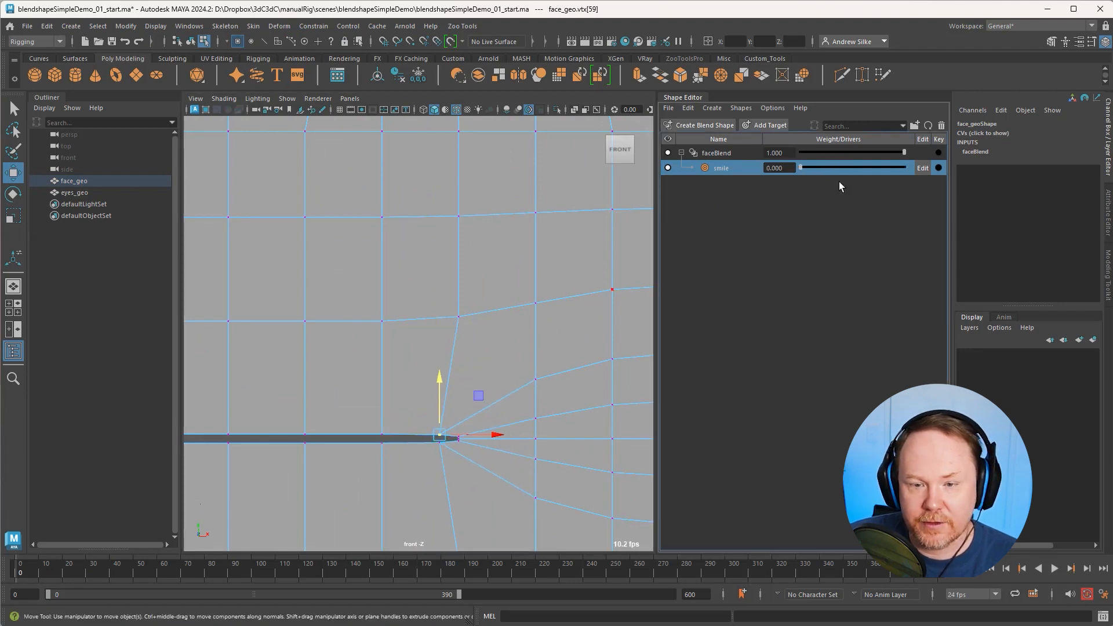
drag(803, 168, 905, 168)
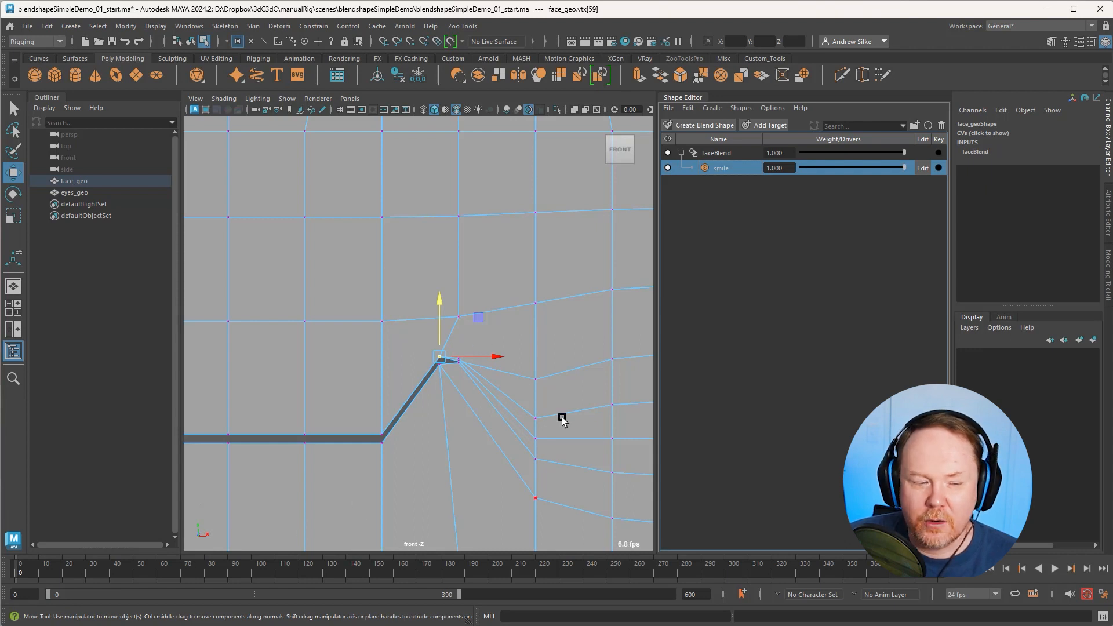
drag(902, 168, 800, 168)
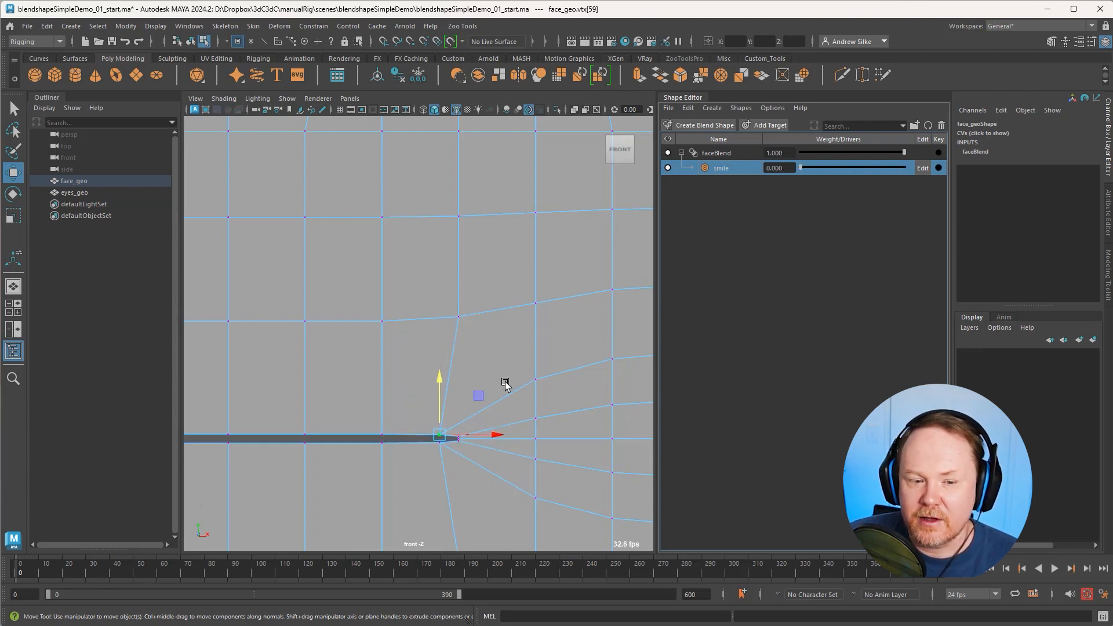
alt+right_drag(511, 316, 577, 293)
alt+middle_drag(451, 294, 495, 296)
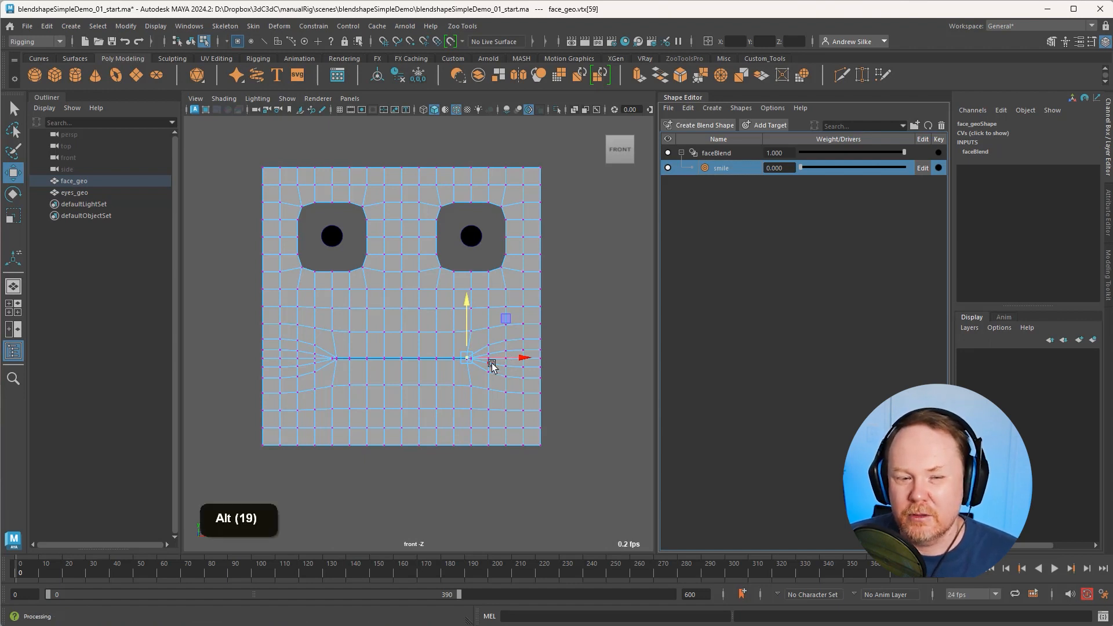
alt+right_drag(489, 365, 586, 384)
drag(801, 168, 963, 182)
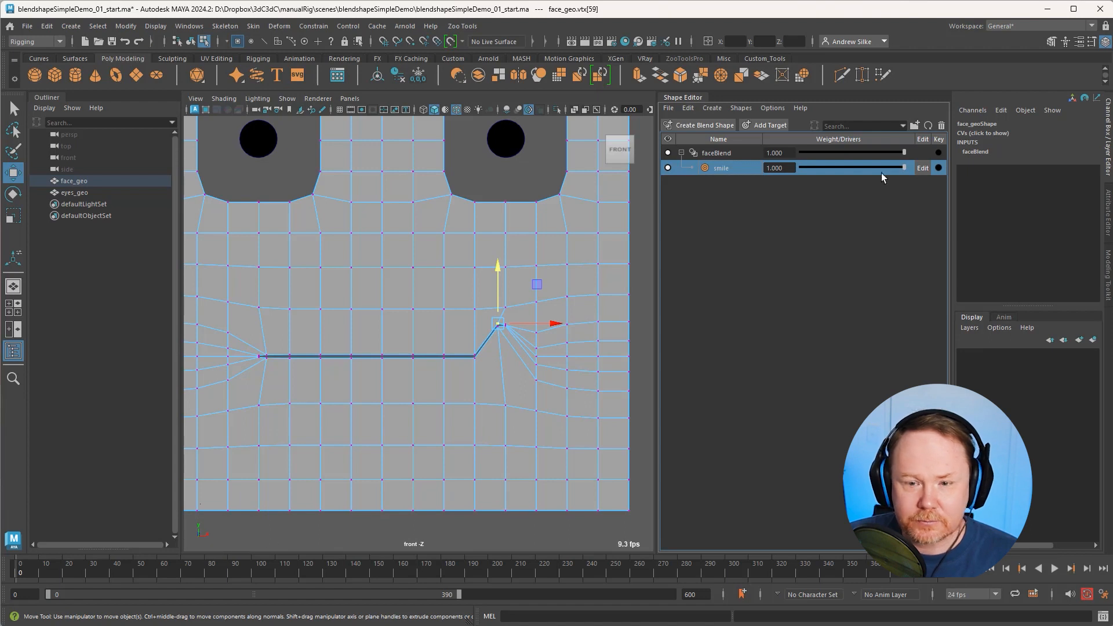
drag(868, 172, 801, 168)
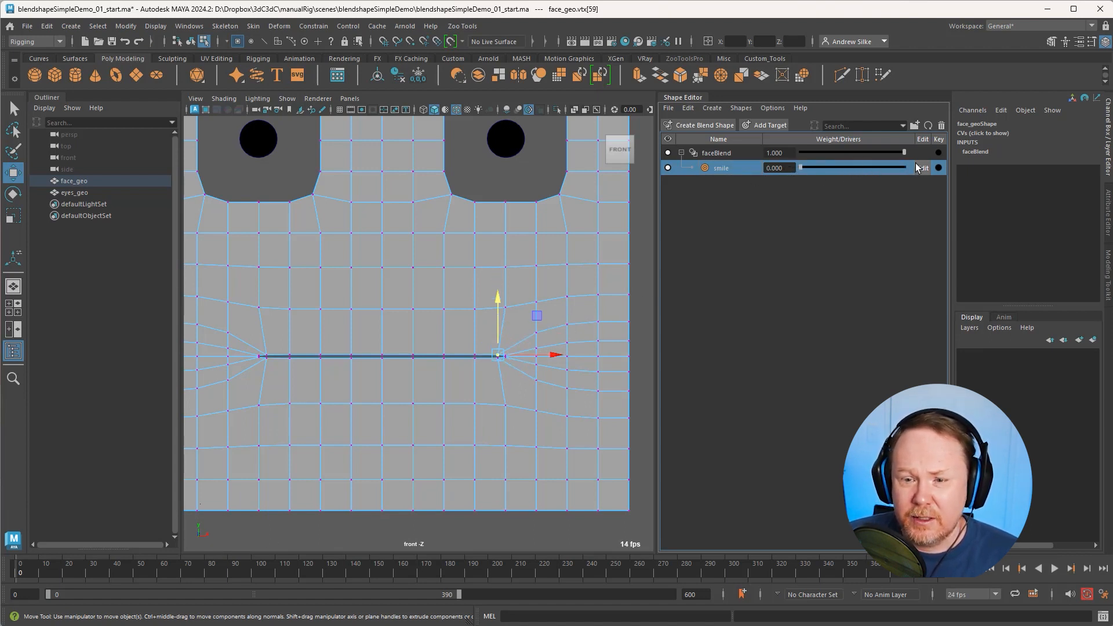
Step: Delete the smile target and add a fresh target to faceBlend named smile
key(Delete)
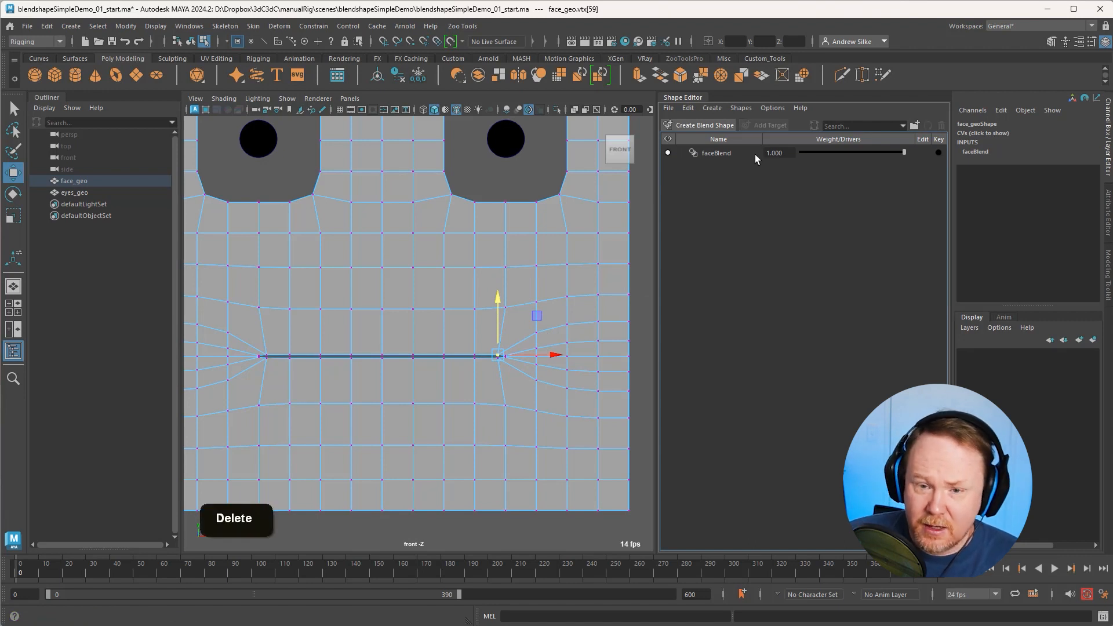
click(755, 153)
click(771, 126)
double_click(729, 168)
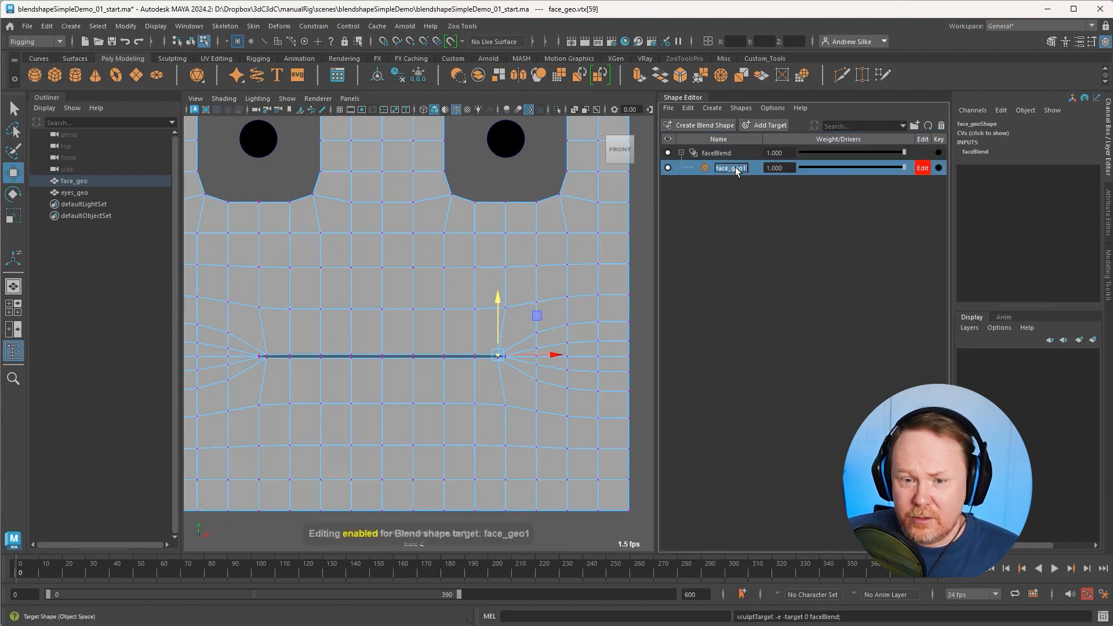
text(smile)
key(Return)
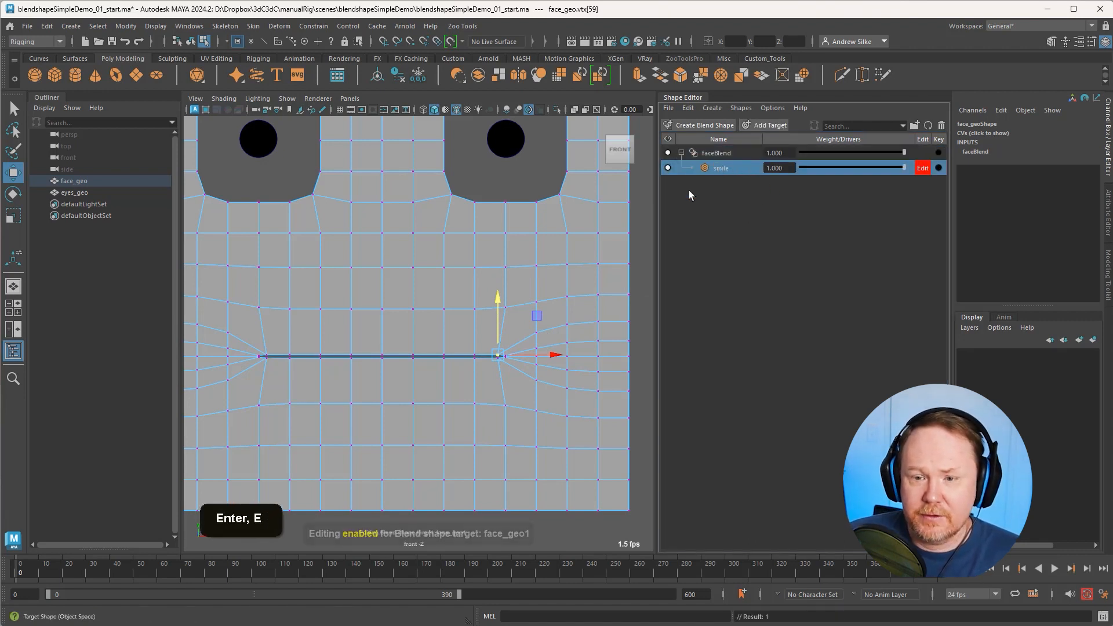
Step: Select all vertices along the mouth line and rename the new target mouthUp
drag(252, 340, 503, 366)
double_click(729, 168)
text(m)
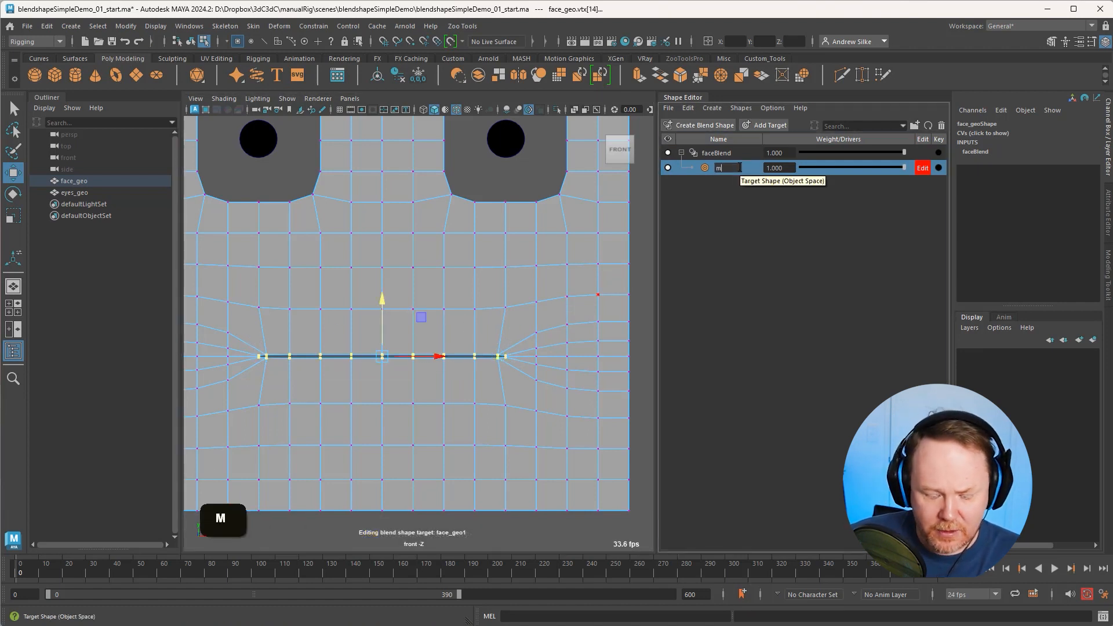
text(outhUp)
key(Return)
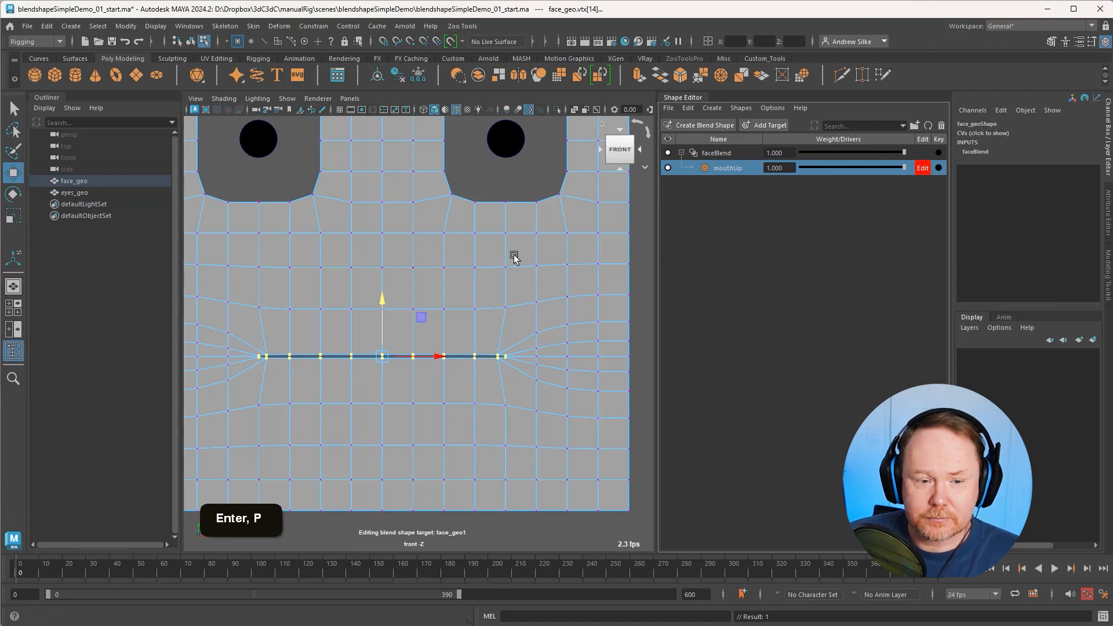
Step: Turn on soft selection for the mouth vertices and widen its falloff radius
alt+middle_drag(432, 315, 444, 290)
alt+right_drag(445, 291, 411, 287)
key(b)
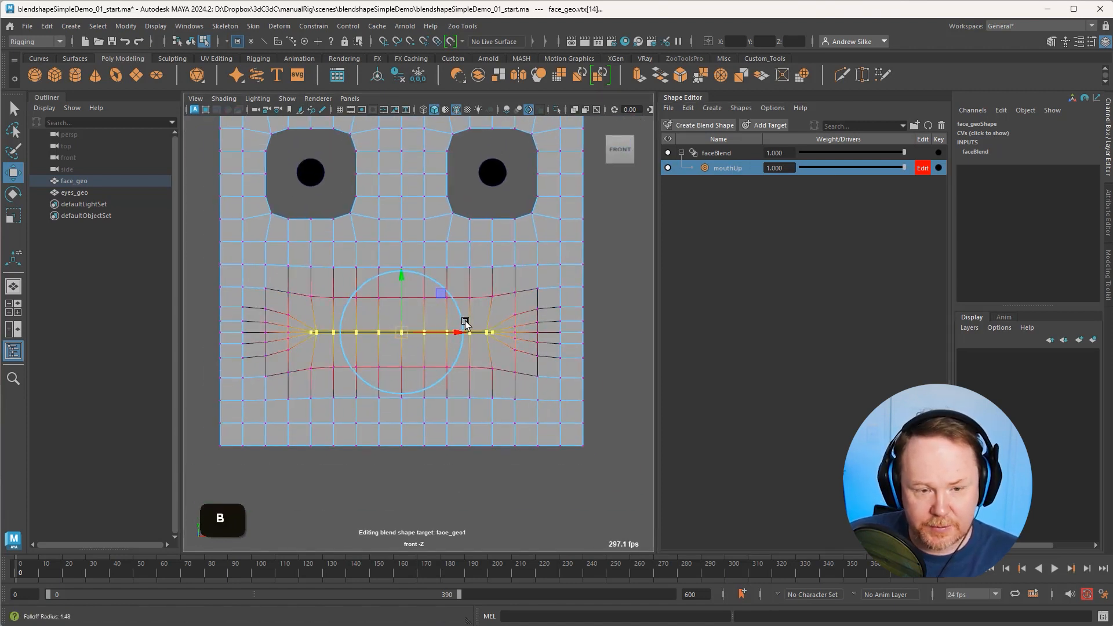
drag(462, 323, 515, 318)
Step: Try to move the soft-selected mouth vertices up about 1.36 units
drag(404, 280, 402, 219)
alt+middle_drag(422, 389, 413, 398)
alt+right_drag(412, 398, 386, 381)
alt+middle_drag(386, 380, 391, 393)
alt+right_drag(484, 384, 450, 326)
key(ctrl+z)
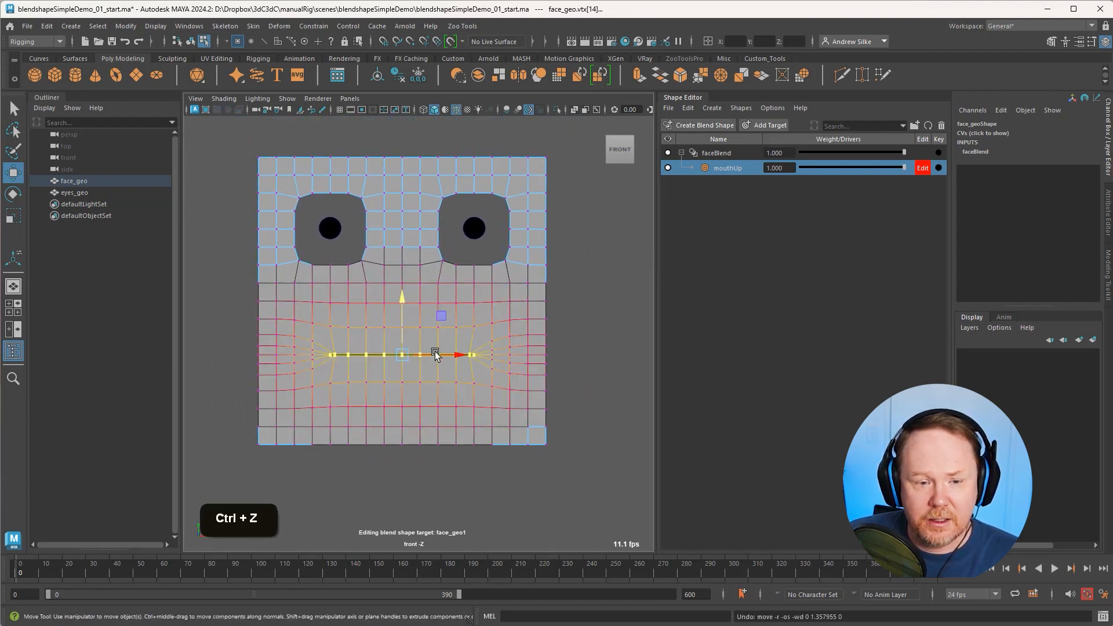
Step: Widen the soft-selection falloff, raise the mouth vertices about halfway to the eyes, and test the mouthUp weight, ending at 1
drag(408, 358, 521, 349)
drag(402, 292, 406, 259)
key(q)
key(alt+q)
mouse_move(904, 167)
mouse_down()
mouse_move(753, 177)
mouse_move(911, 172)
mouse_up()
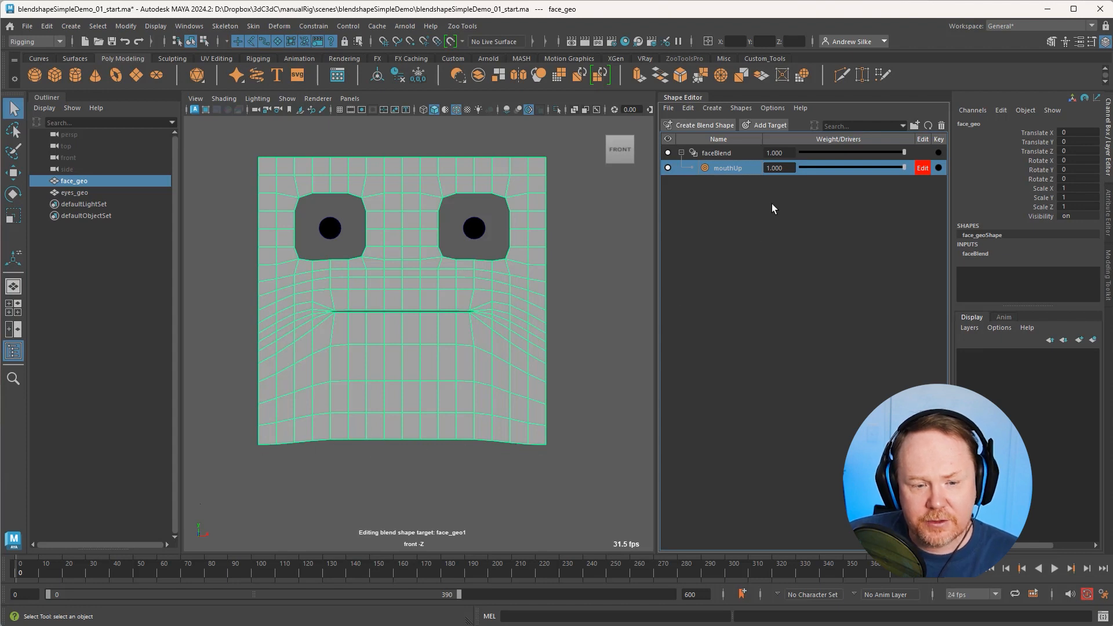
drag(850, 168, 910, 180)
alt+middle_drag(538, 243, 538, 248)
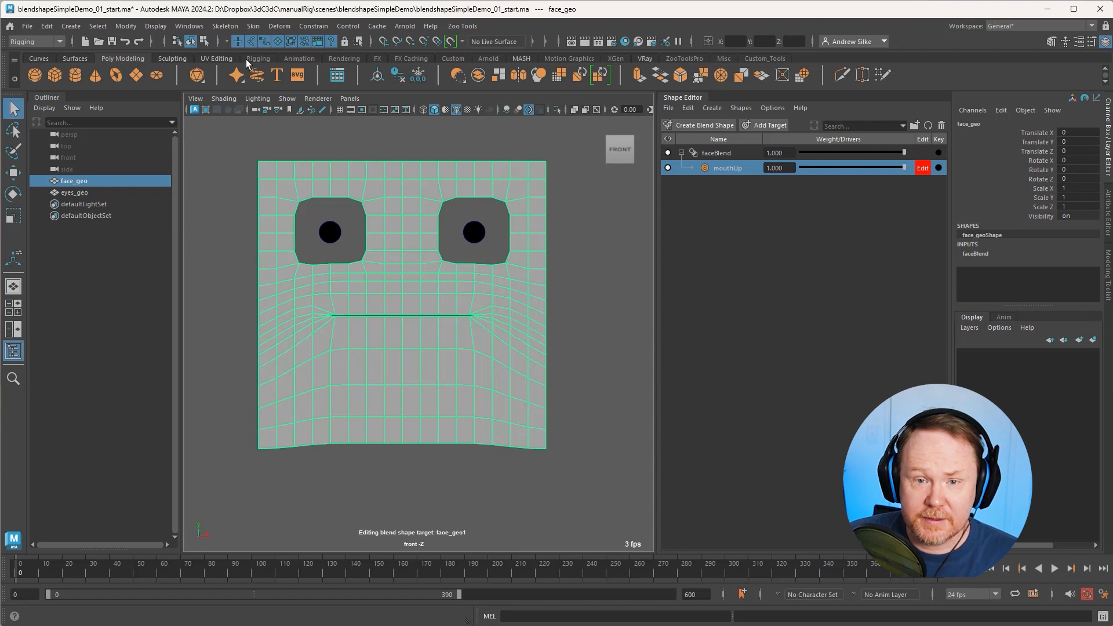
click(257, 59)
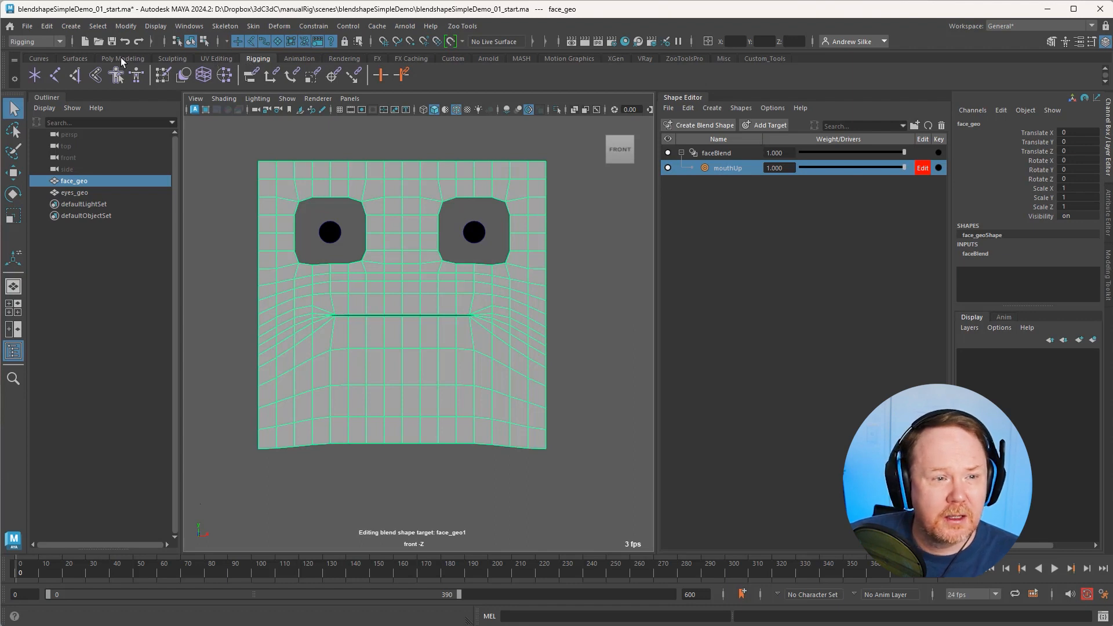
click(123, 59)
click(174, 59)
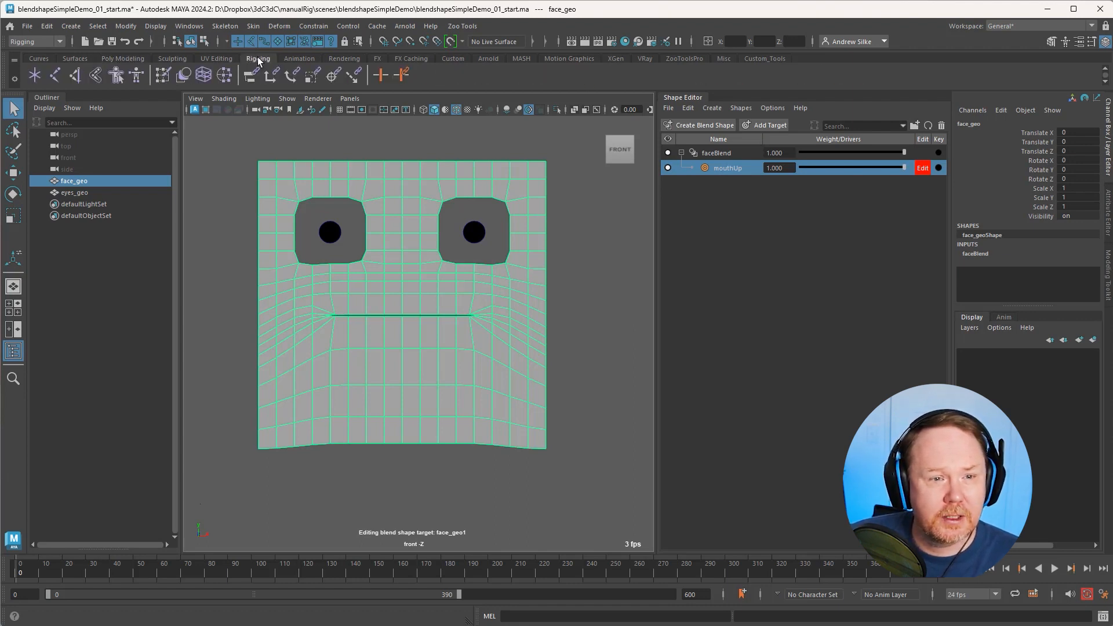
click(343, 58)
click(430, 59)
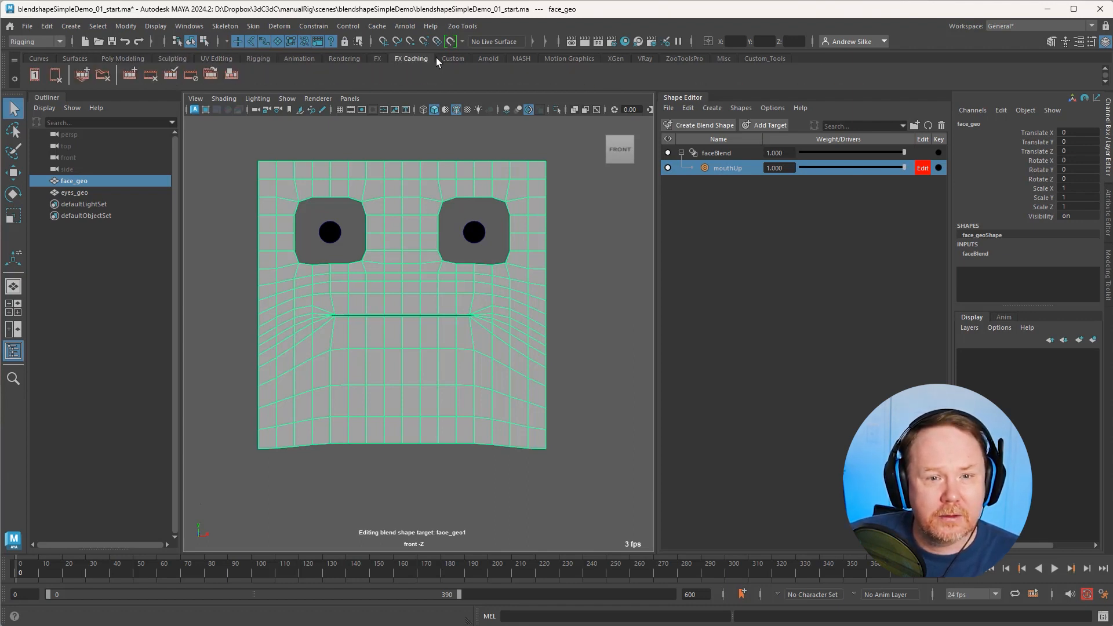
click(72, 58)
click(166, 58)
click(143, 58)
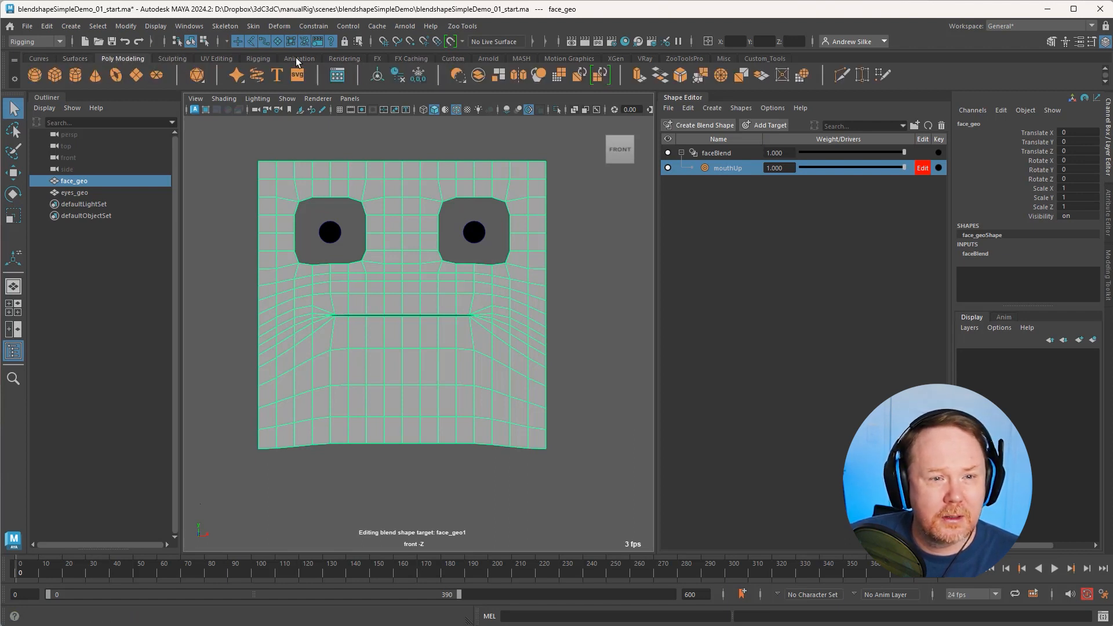
click(297, 59)
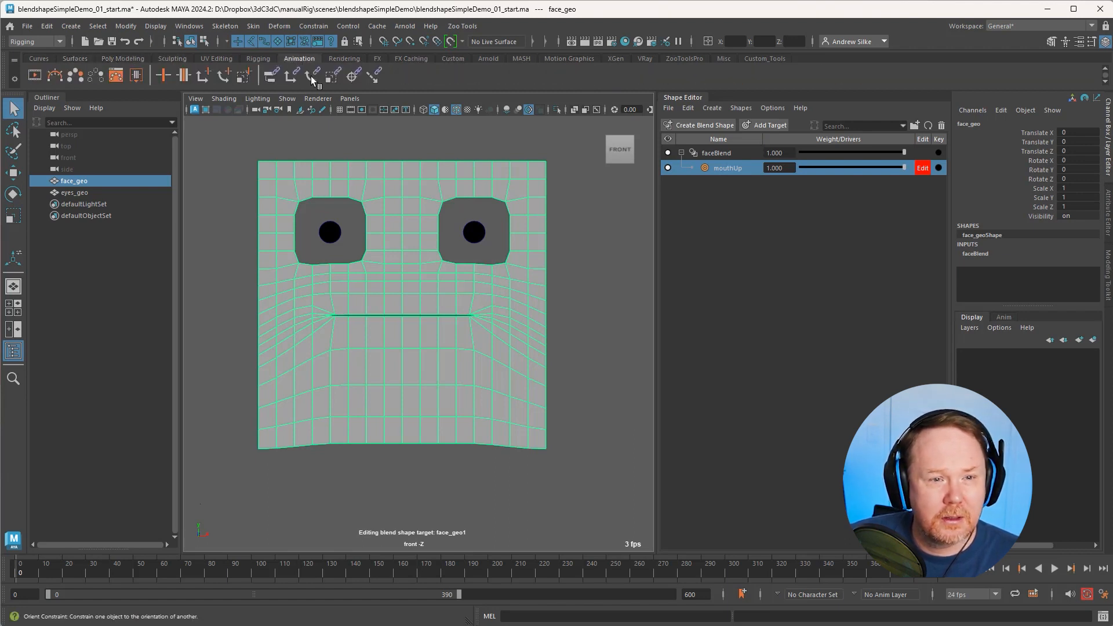
click(340, 59)
click(417, 60)
click(452, 56)
click(492, 58)
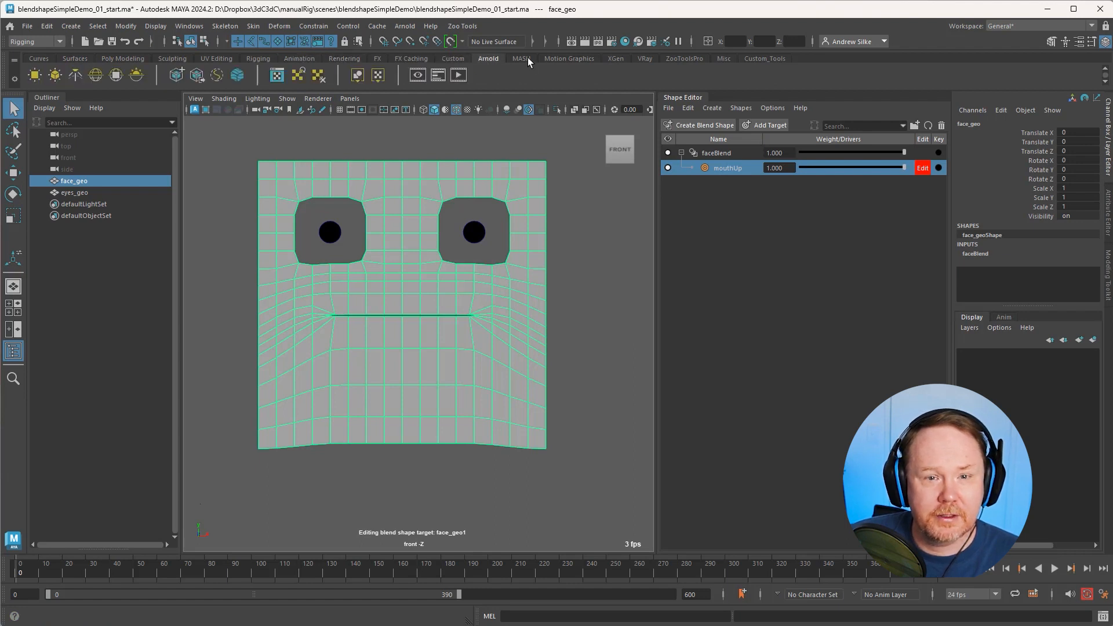
click(524, 58)
click(554, 58)
click(615, 57)
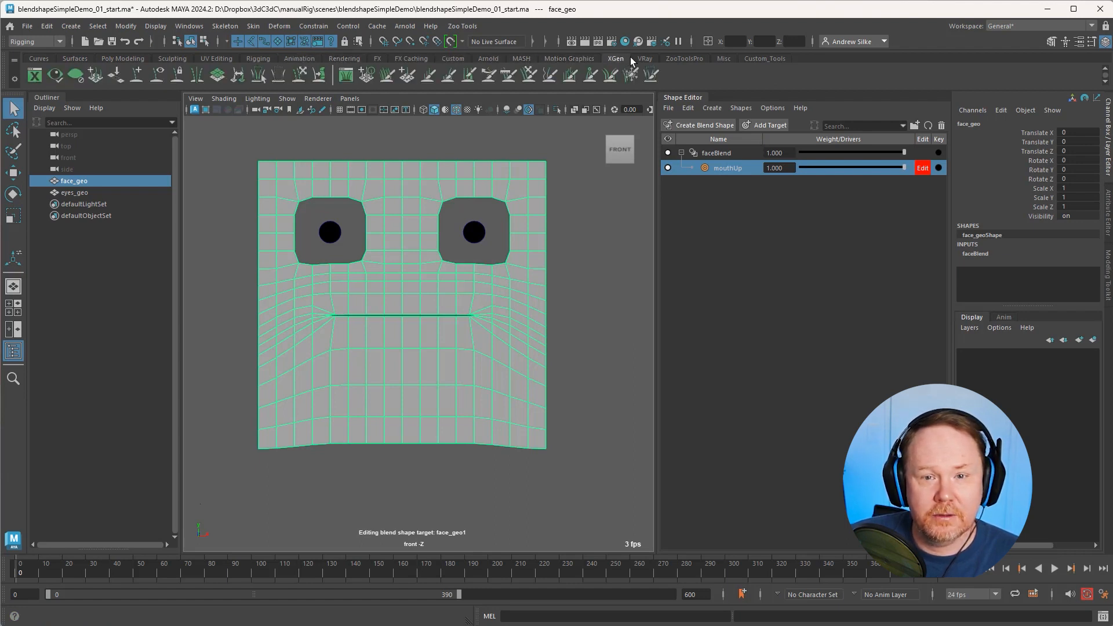
click(644, 57)
click(684, 57)
click(722, 56)
click(754, 57)
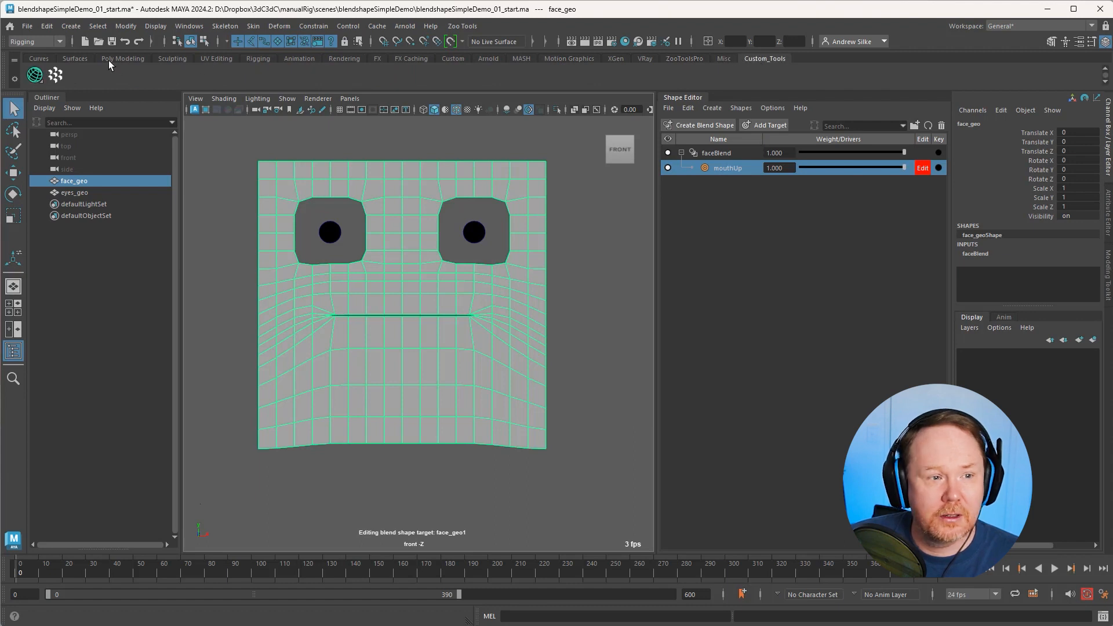
click(47, 56)
click(75, 58)
click(132, 59)
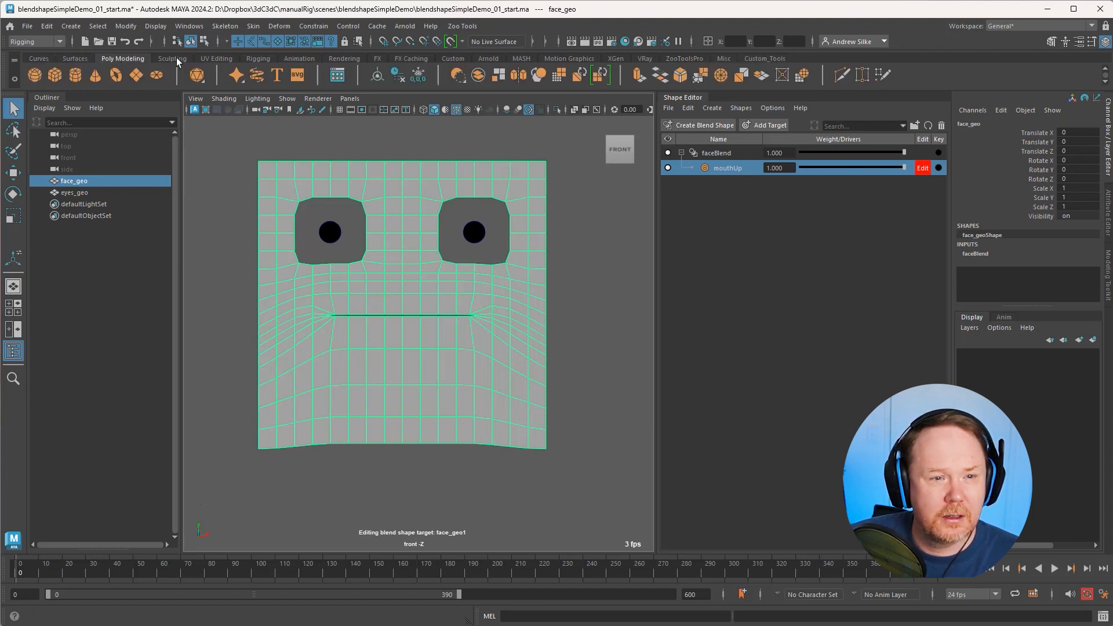
Step: Activate the Erase Target sculpting tool on the face mesh for the mouthUp target
click(174, 58)
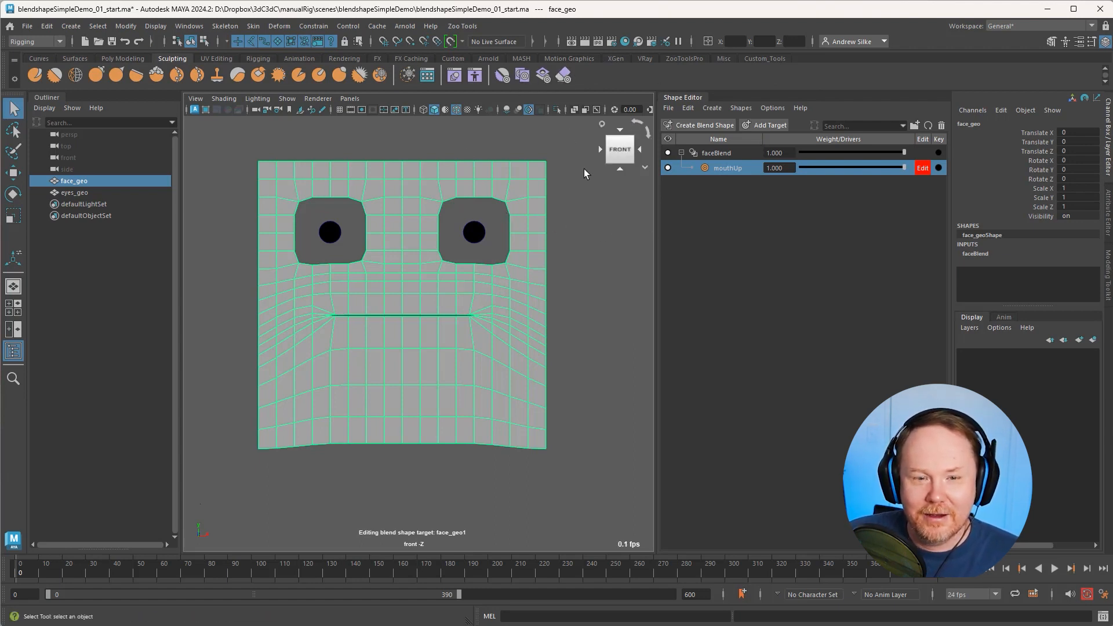
click(564, 76)
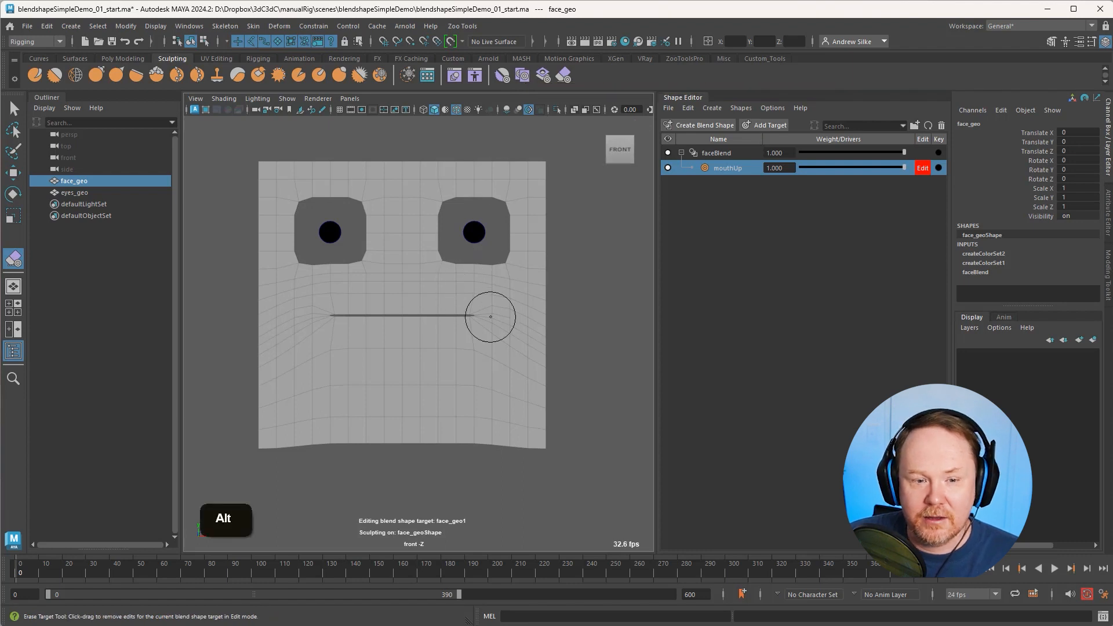
Step: Shrink the Erase Target brush and turn on Object X symmetry for sculpting
alt+right_drag(489, 316, 559, 230)
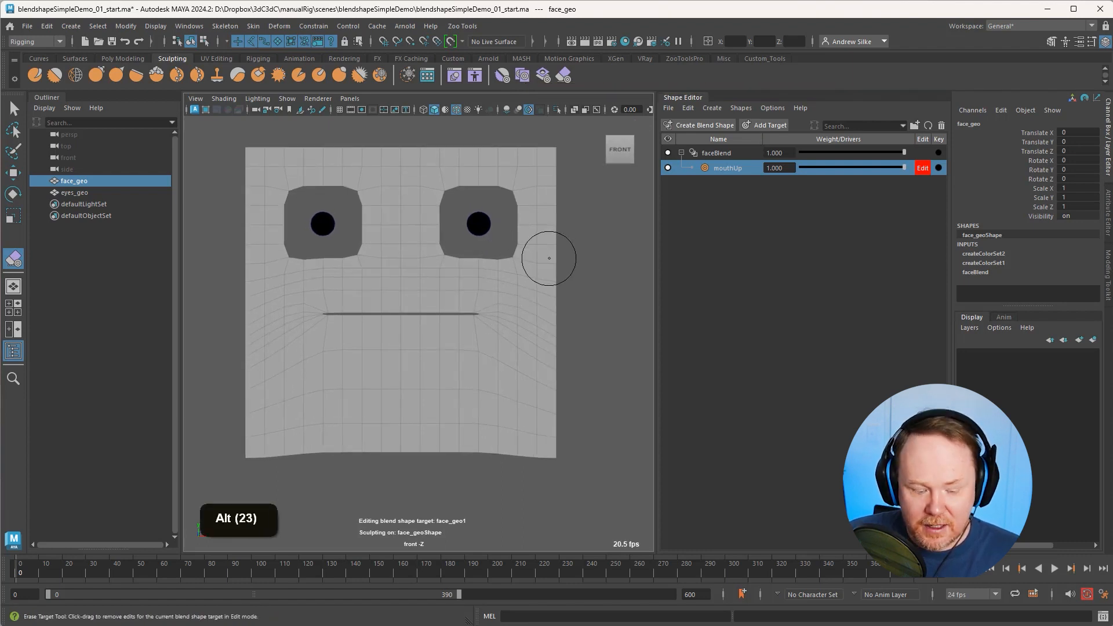
key(b)
drag(540, 261, 528, 260)
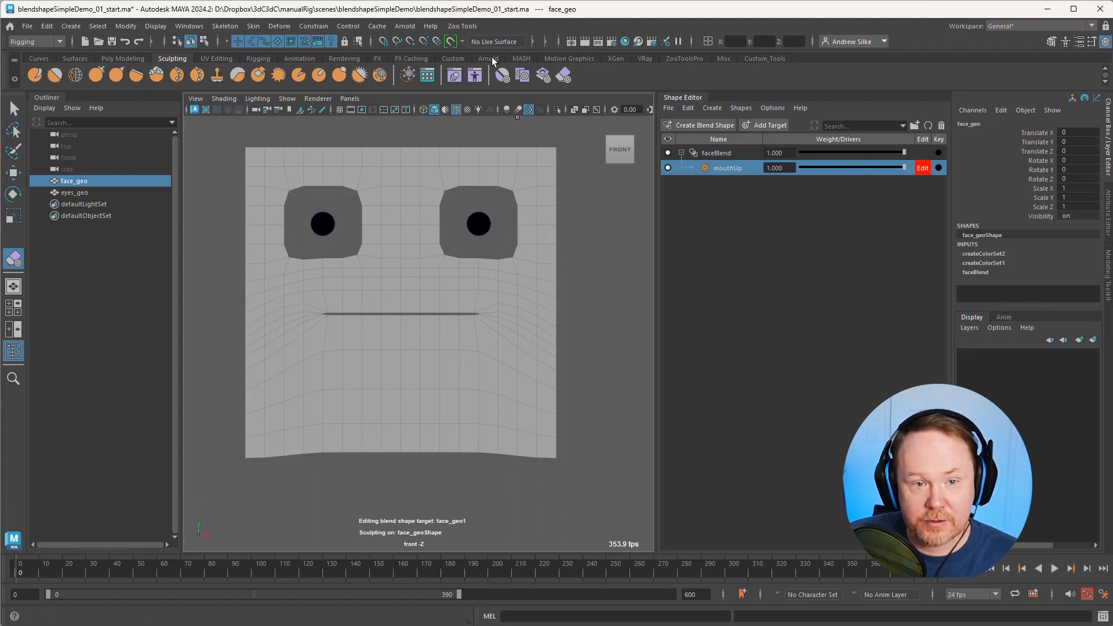
key(alt+m)
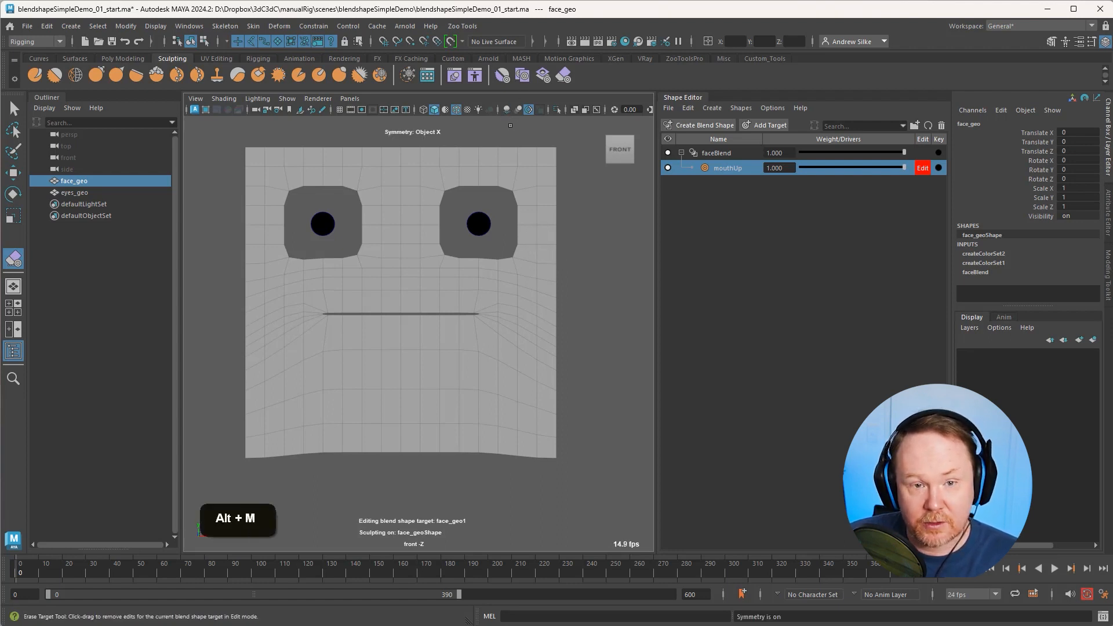
click(533, 43)
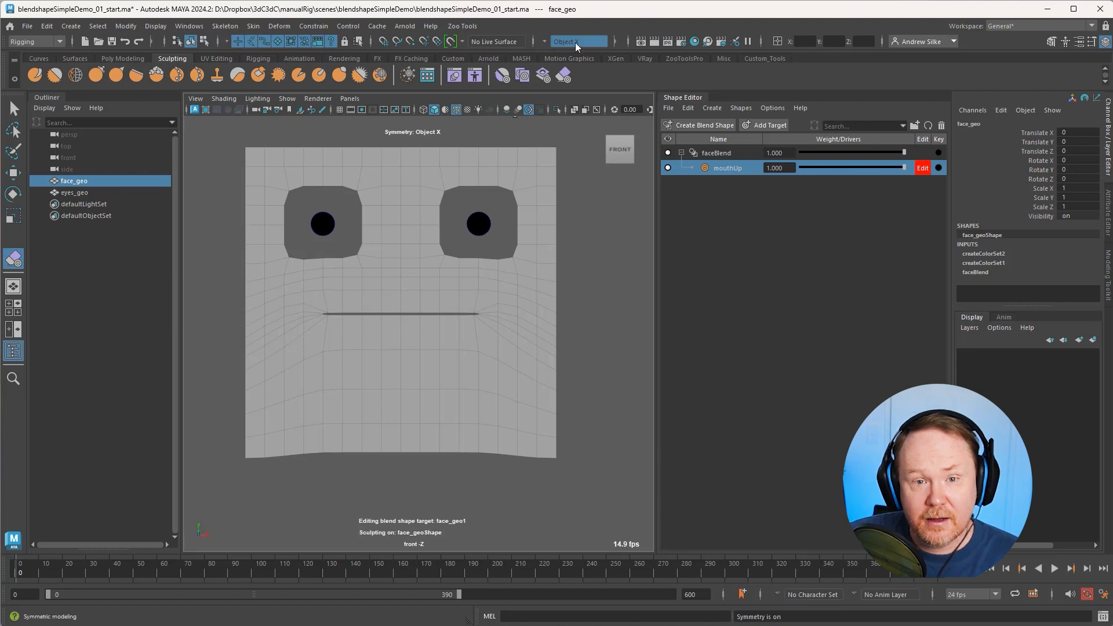
click(555, 43)
click(584, 57)
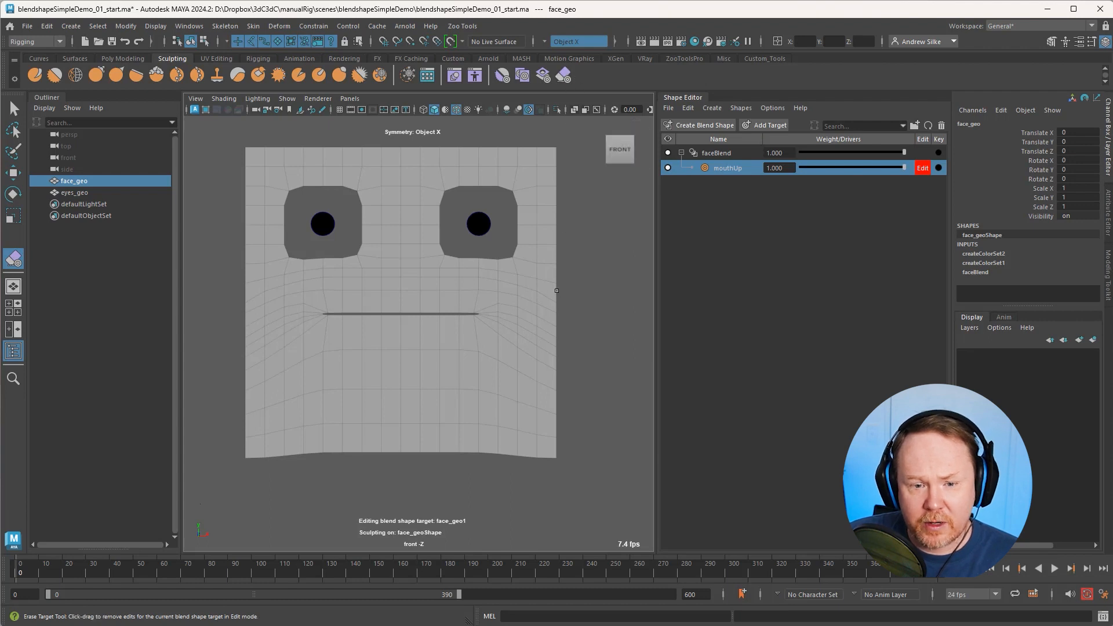
Step: Erase the mouthUp deformation along the face's bottom edge and around the lower rims of both eye holes
mouse_move(555, 465)
mouse_down()
mouse_move(485, 455)
mouse_move(494, 454)
mouse_move(366, 462)
mouse_up()
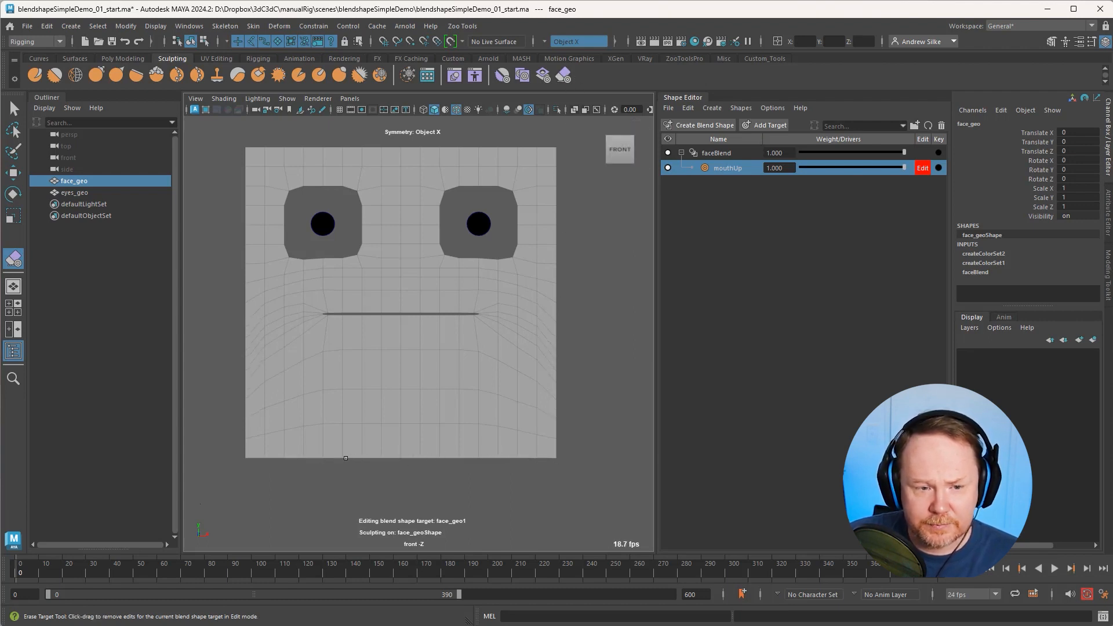
mouse_move(306, 261)
mouse_down()
mouse_move(291, 257)
mouse_move(359, 254)
mouse_up()
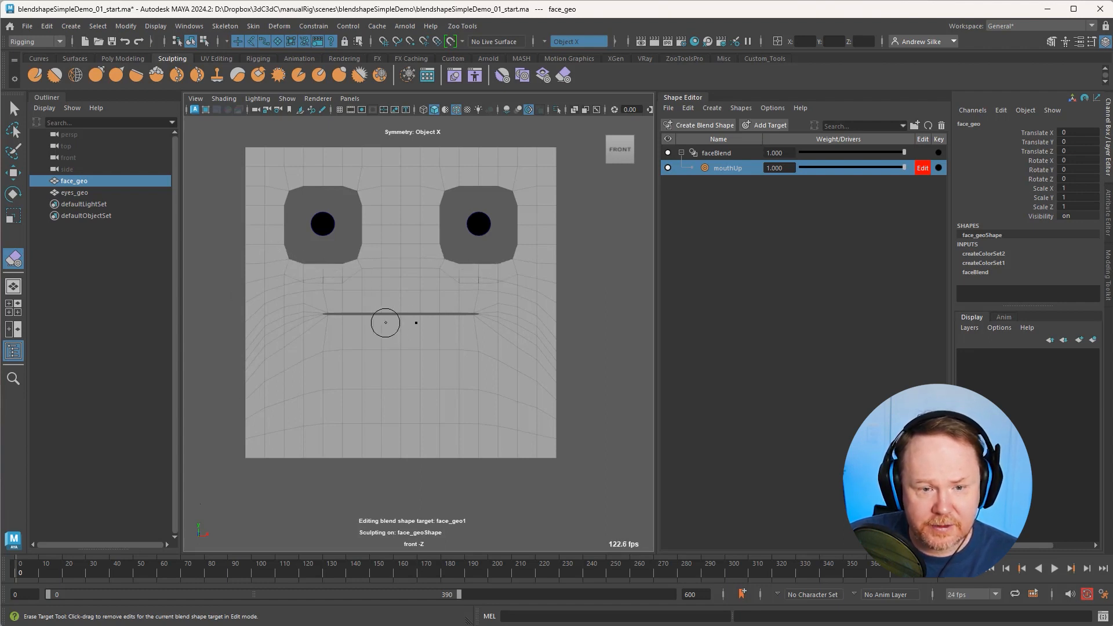
key(ctrl+z)
drag(299, 257, 314, 261)
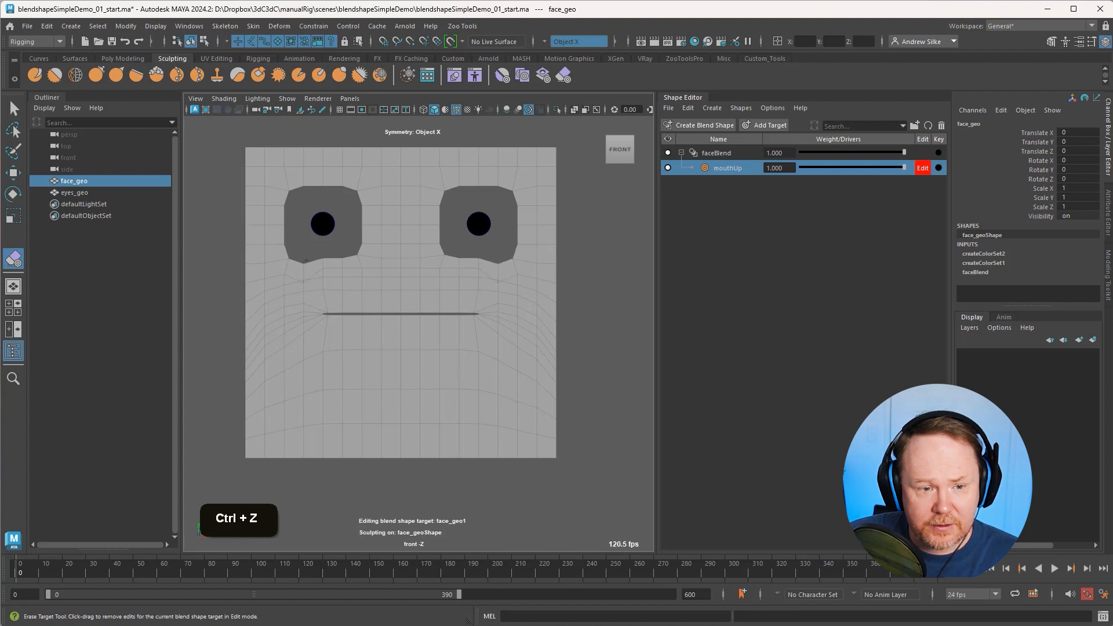
alt+right_drag(331, 262, 516, 271)
alt+middle_drag(516, 270, 415, 329)
alt+right_drag(415, 330, 499, 331)
key(ctrl+z)
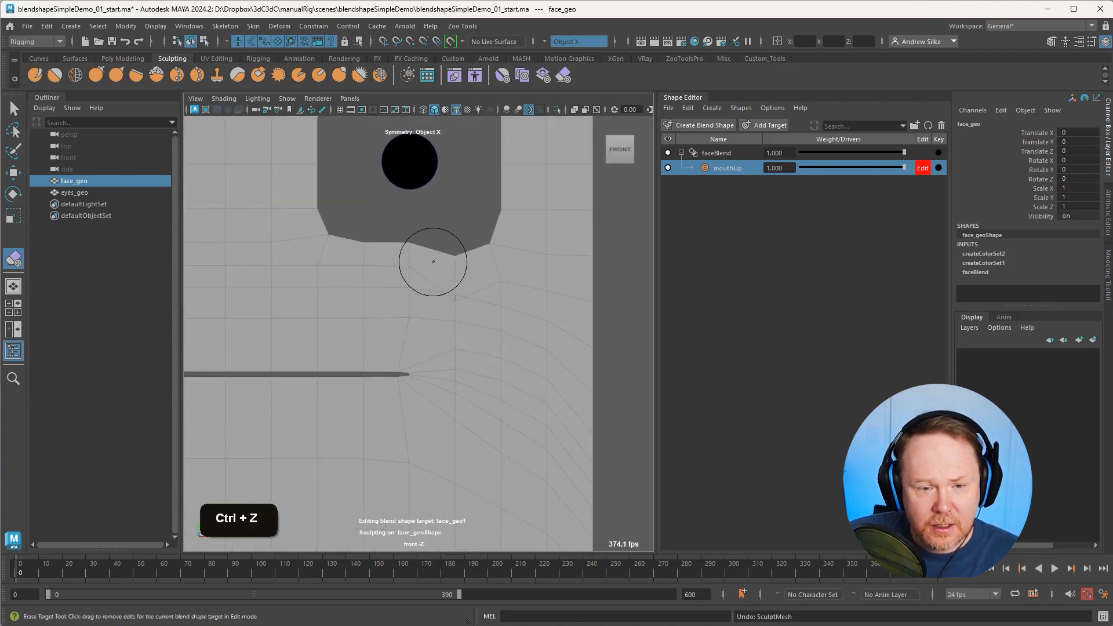
drag(410, 244, 359, 241)
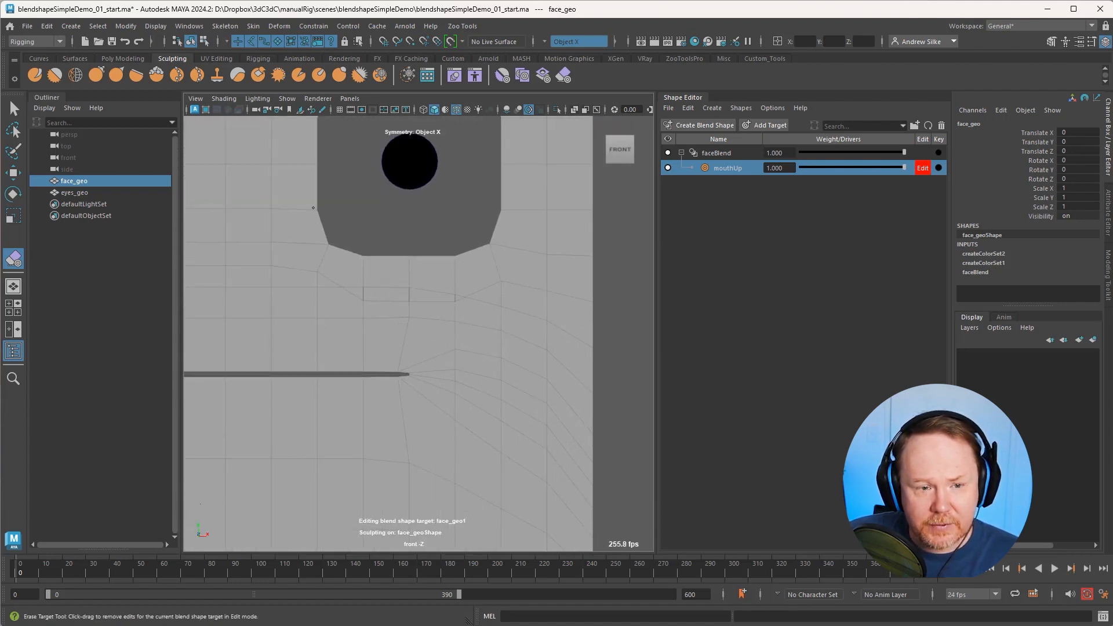
alt+right_drag(514, 205, 460, 228)
alt+middle_drag(350, 281, 458, 263)
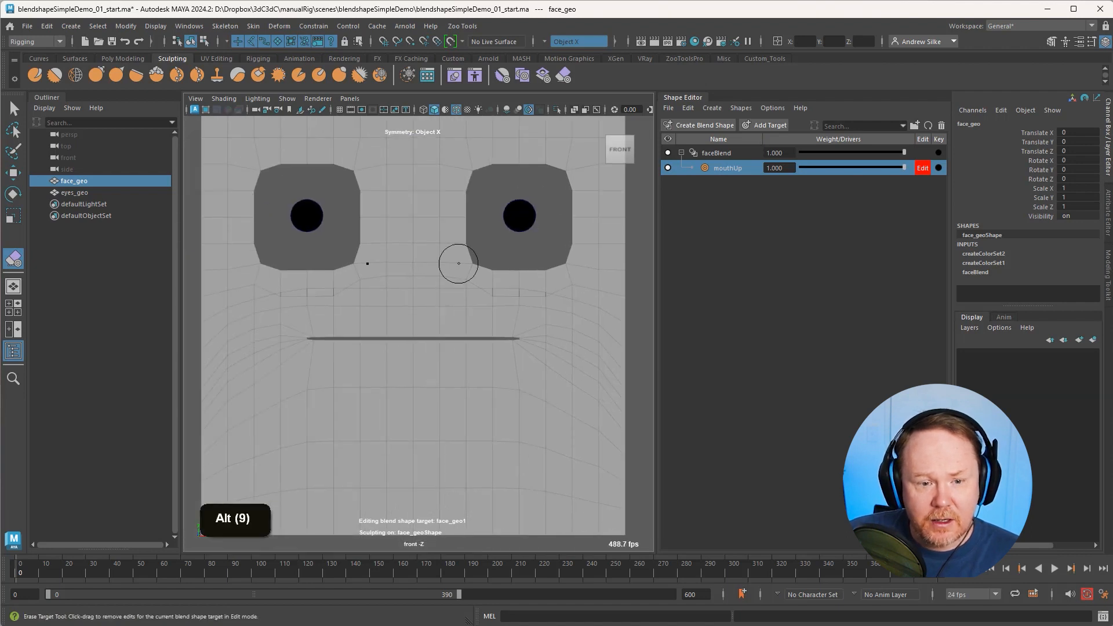
Step: Smooth the mouthUp deformation between the eyes and mouth with the Smooth Target tool and a larger brush
click(501, 75)
key(b)
key(b)
mouse_move(513, 308)
mouse_down()
mouse_move(539, 301)
mouse_move(529, 302)
mouse_up()
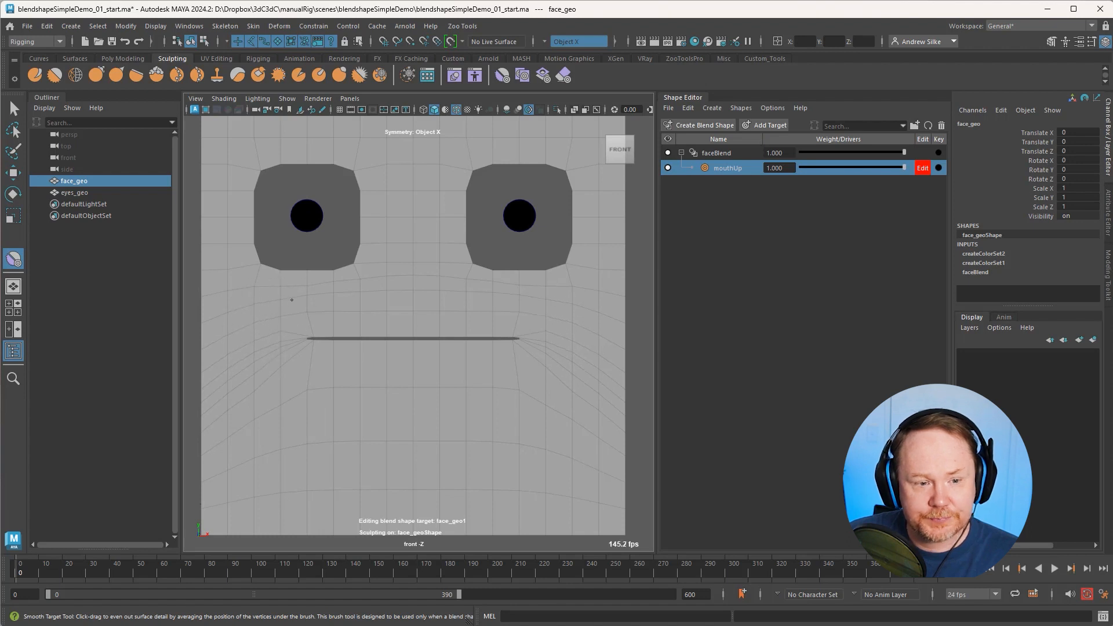
alt+right_drag(512, 323, 497, 314)
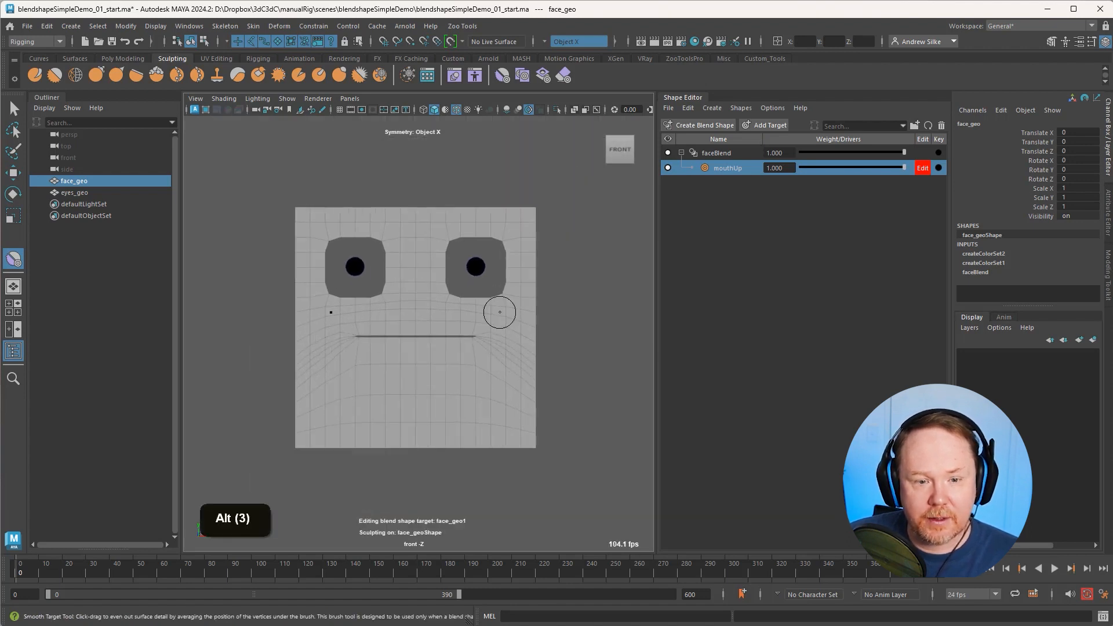
Step: Deselect the face, test the mouthUp weight back to 1, and turn off editing for that target
key(q)
click(648, 291)
drag(798, 167, 1061, 176)
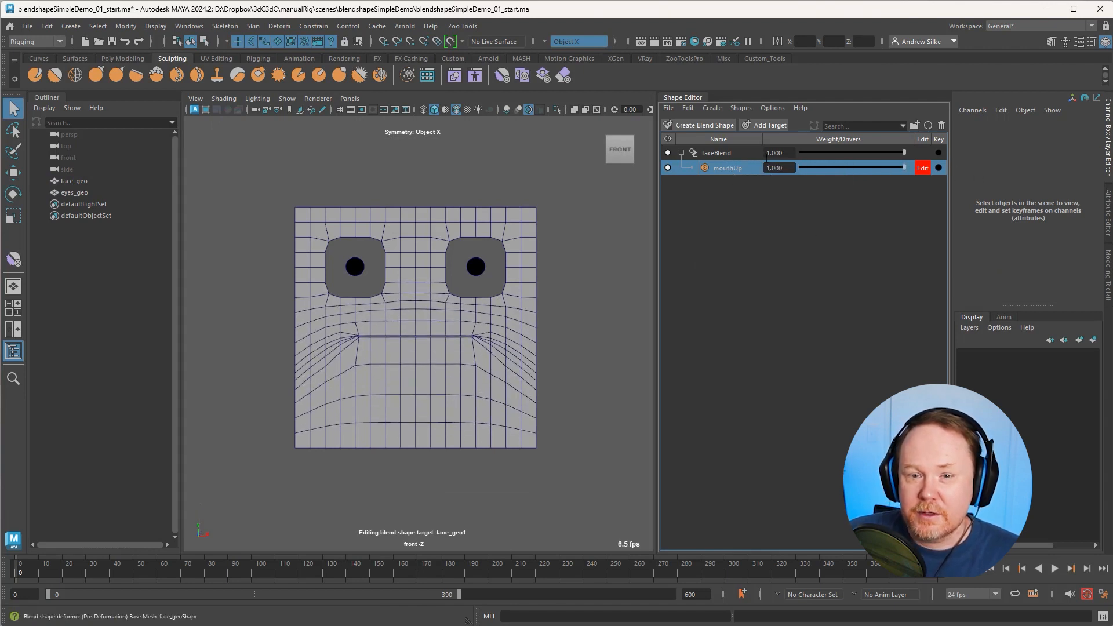
click(922, 169)
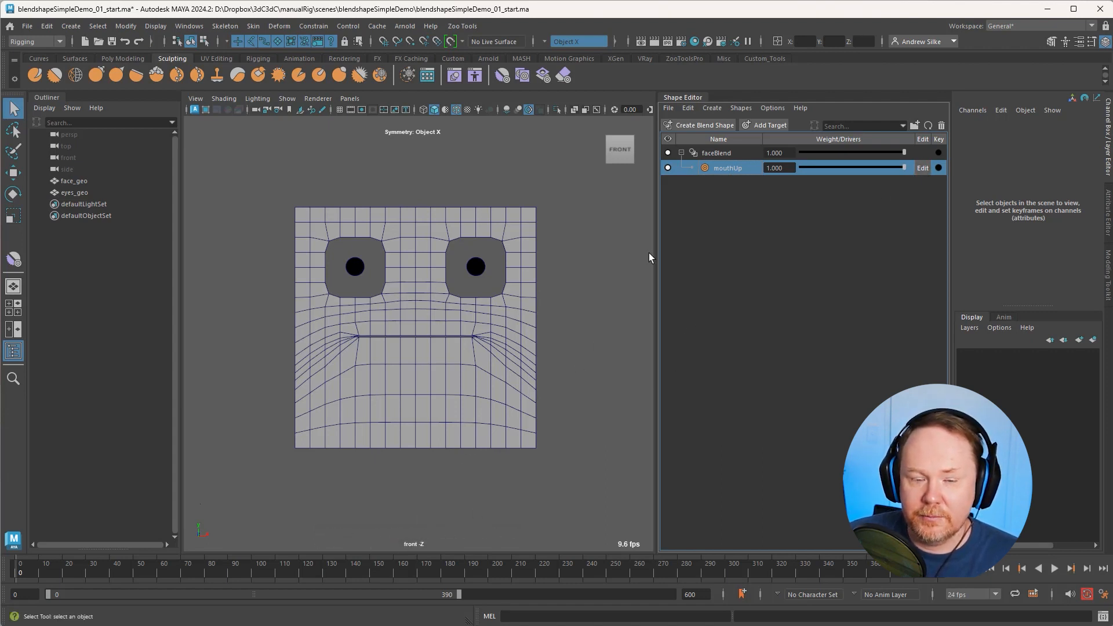
Step: Add a new target to faceBlend, set the mouthUp weight to 0, and name the new target mouthDown
click(770, 127)
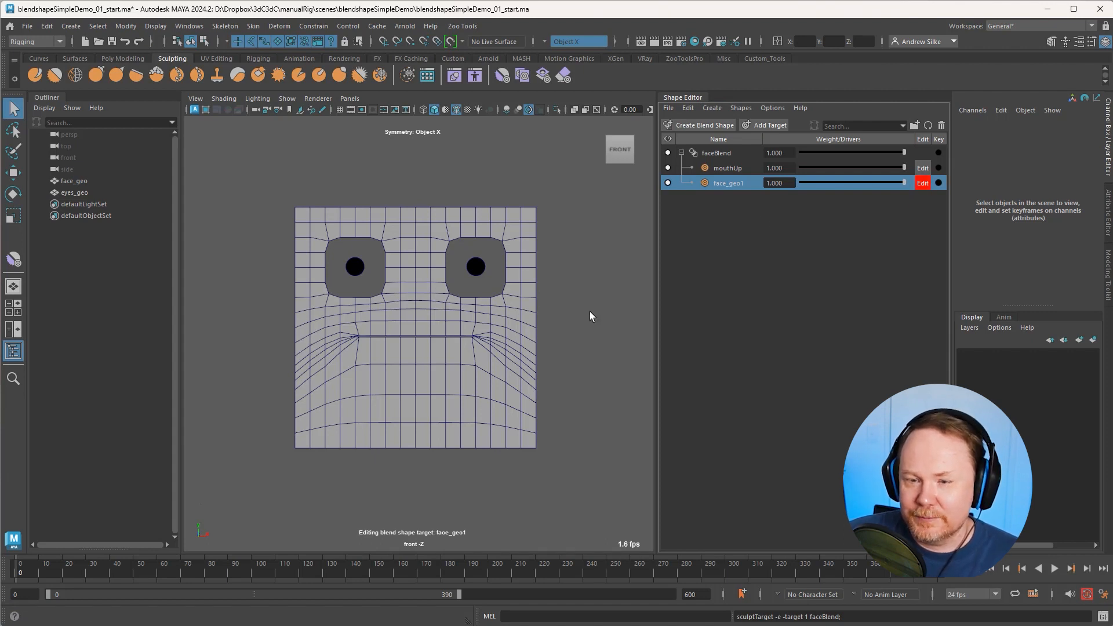
drag(887, 182, 799, 182)
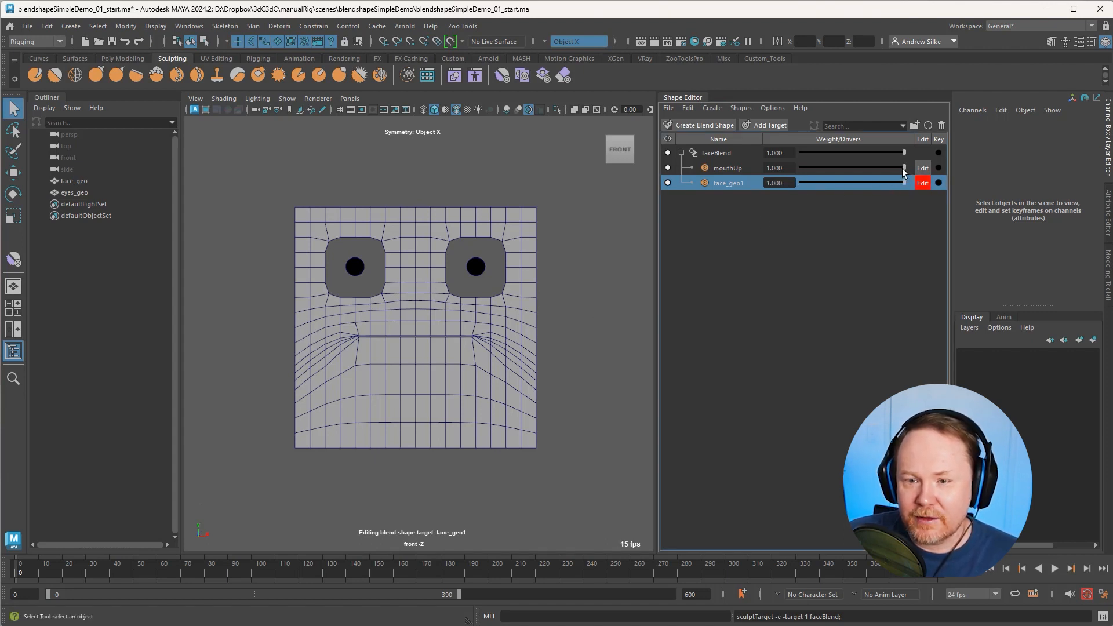
drag(902, 168, 753, 173)
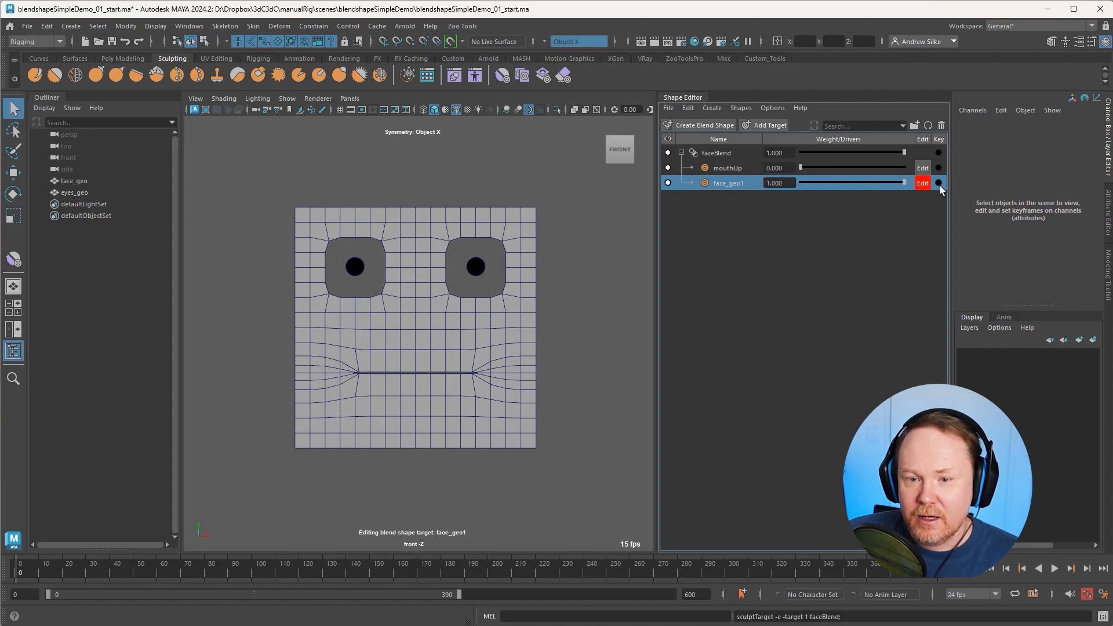
double_click(729, 187)
text(m)
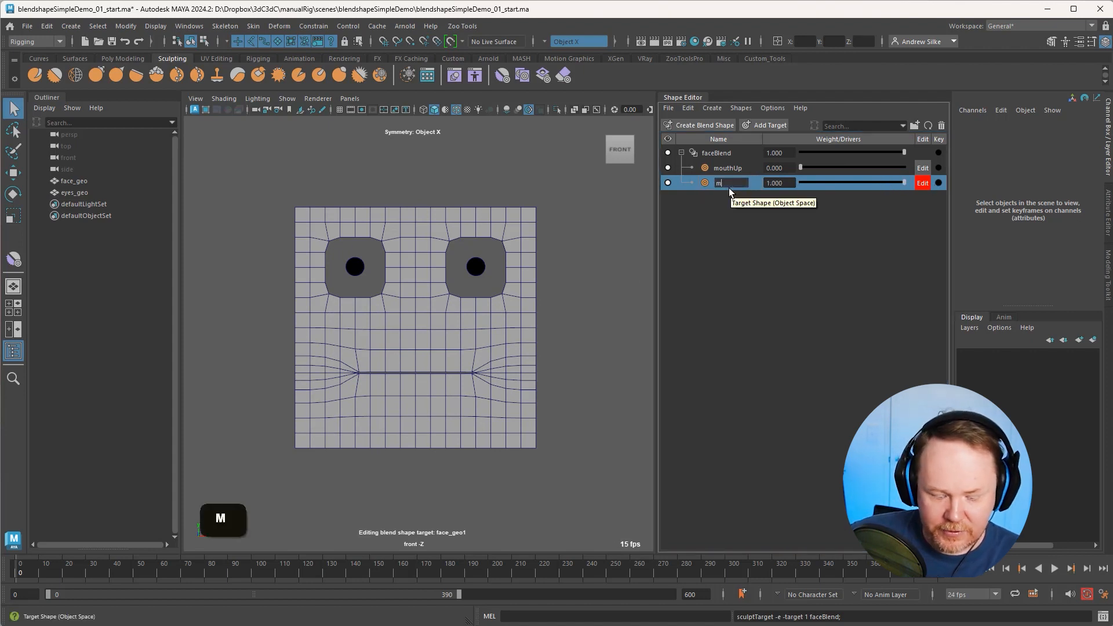
text(outhDown)
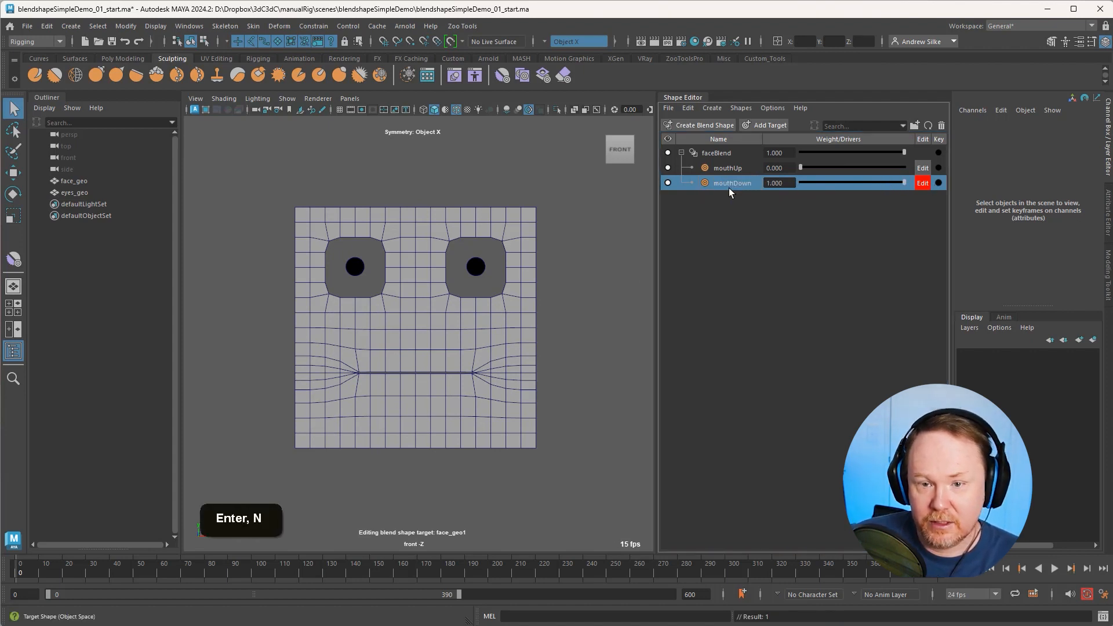
Step: Select the vertices along the whole mouth line, including both mouth corners
alt+middle_drag(396, 369, 387, 341)
scroll(385, 343, up, 1)
key(q)
key(alt+1)
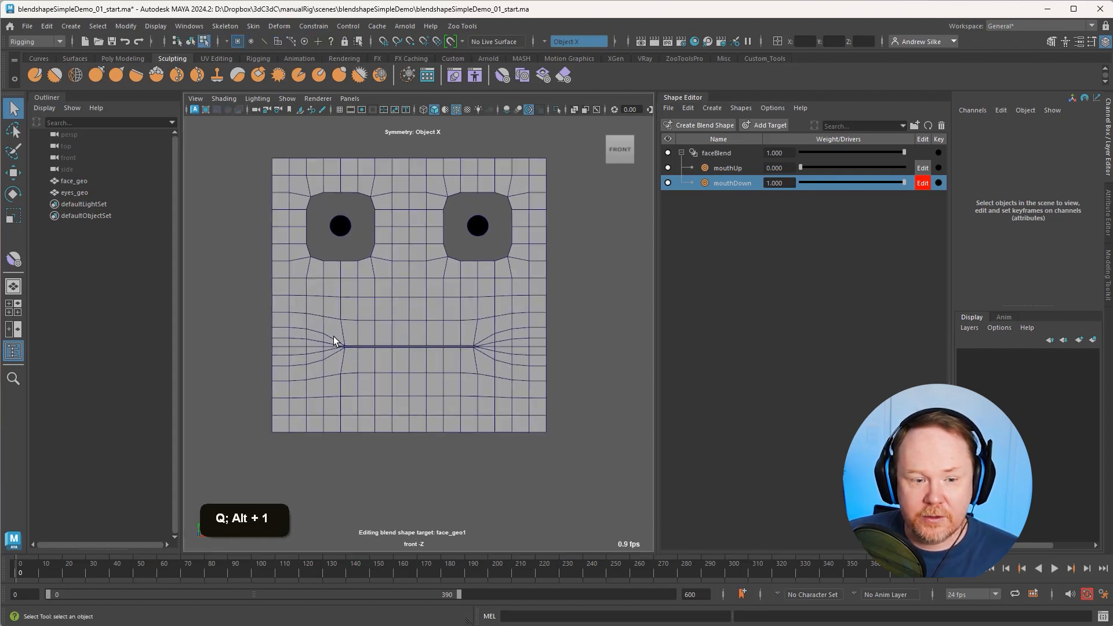
drag(335, 334, 401, 355)
drag(481, 353, 484, 354)
alt+right_drag(485, 355, 528, 361)
Step: Adjust the soft-selection falloff, move the mouth vertices down close to the bottom edge, and return to object mode
key(w)
key(b)
mouse_move(402, 345)
mouse_down()
mouse_move(497, 341)
mouse_move(398, 319)
mouse_move(375, 322)
mouse_move(381, 342)
mouse_up()
key(w)
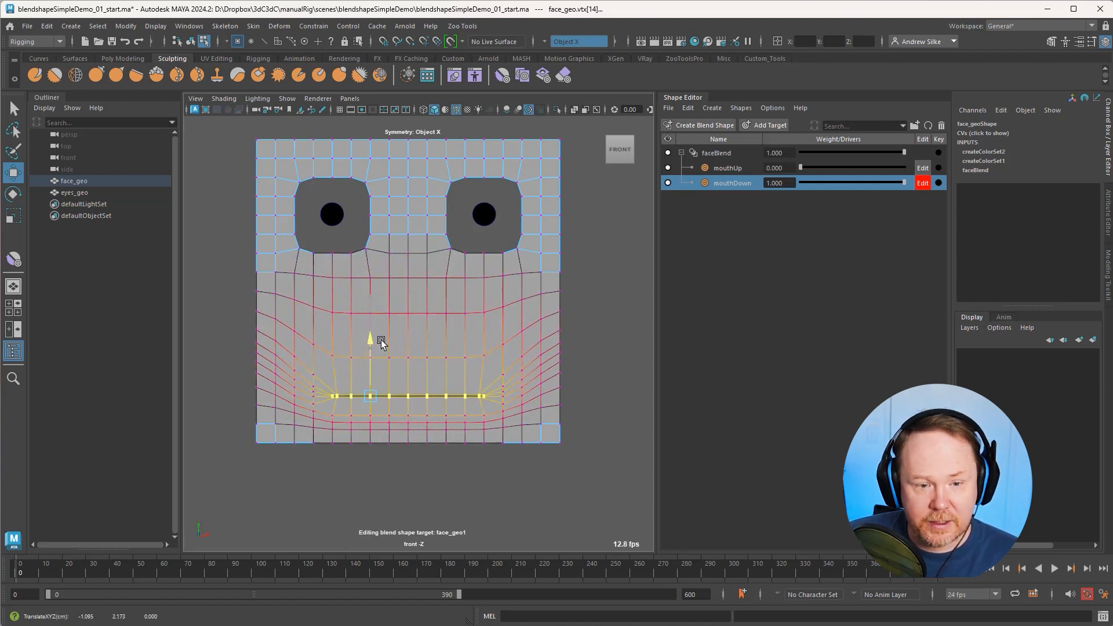
key(alt+q)
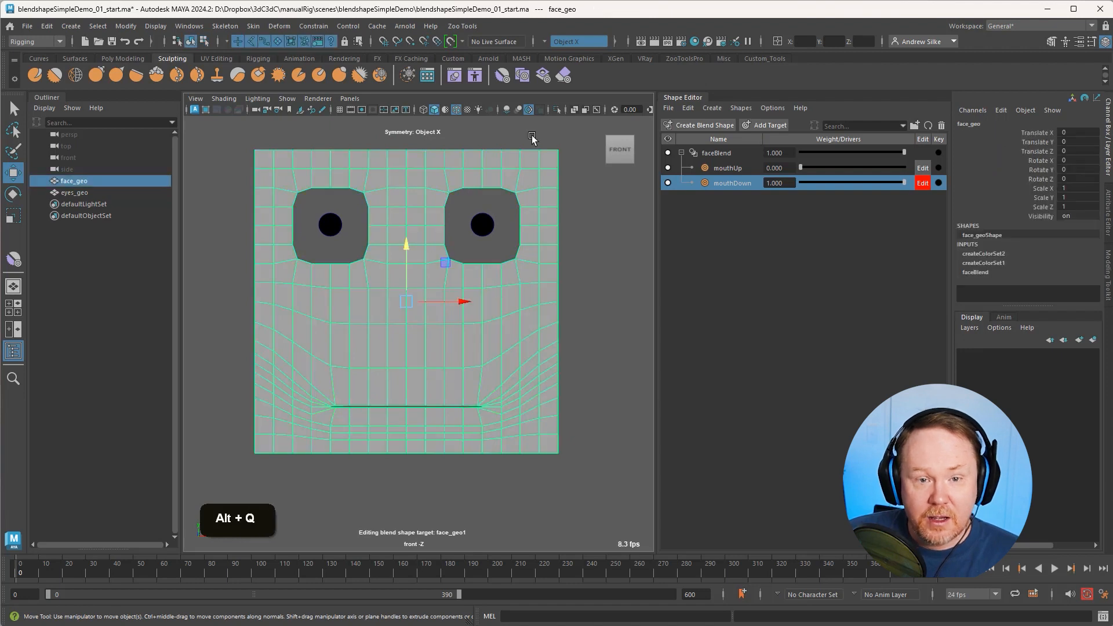
Step: Erase the mouthDown deformation along the face's outer edges with the Erase Target tool, using a smaller brush
click(564, 75)
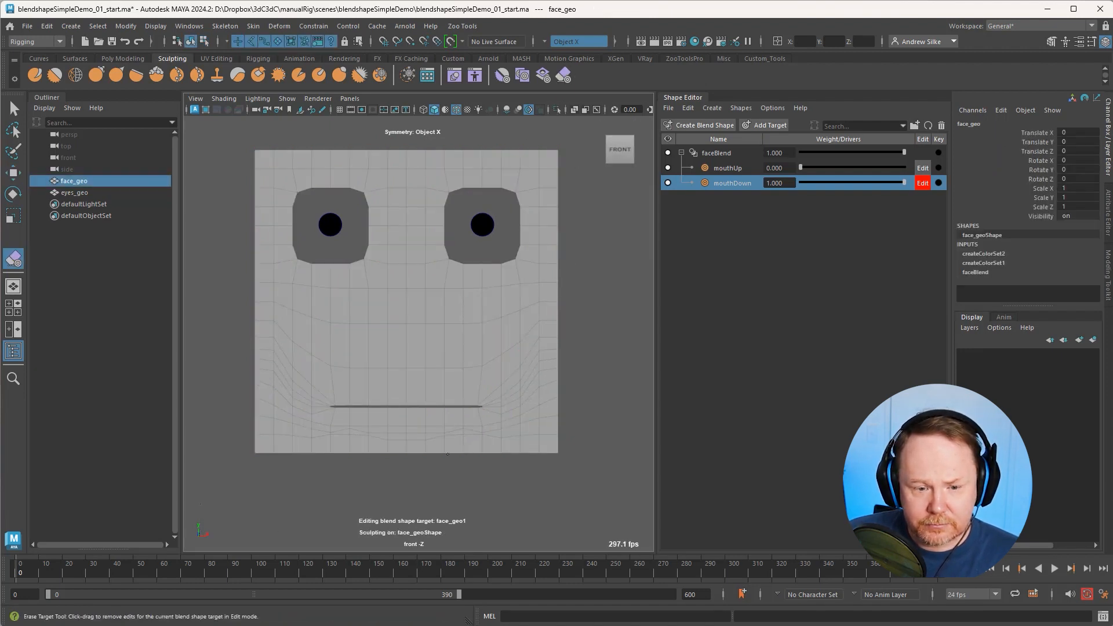
alt+right_drag(372, 458, 439, 363)
alt+middle_drag(439, 364, 401, 237)
key(ctrl+z)
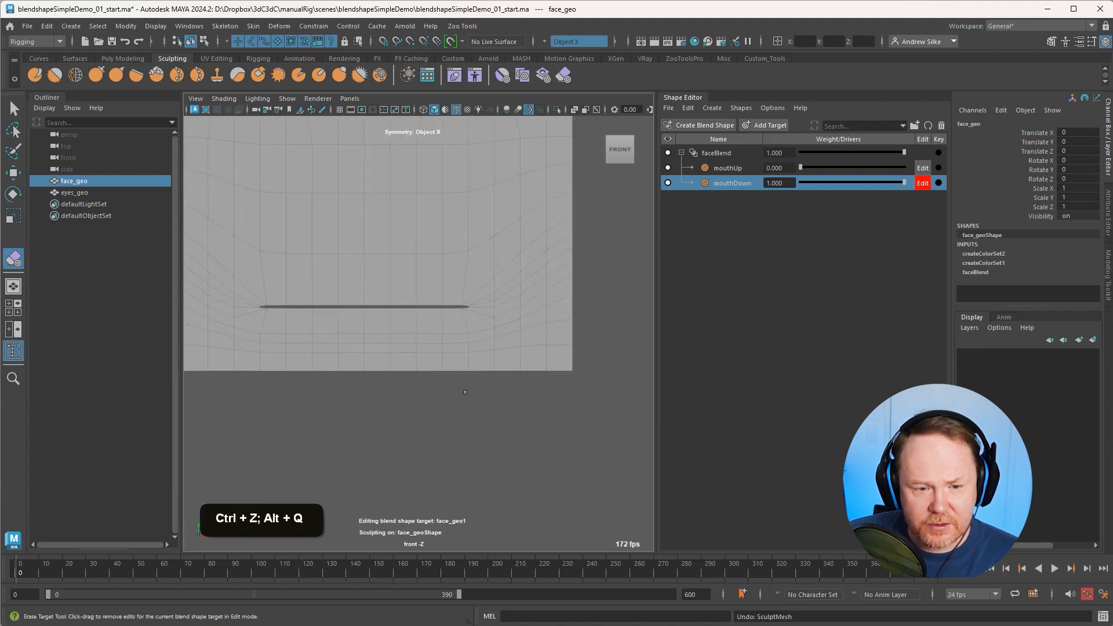
mouse_move(468, 352)
alt+middle_down()
mouse_move(472, 333)
mouse_move(431, 384)
alt+middle_up()
key(b)
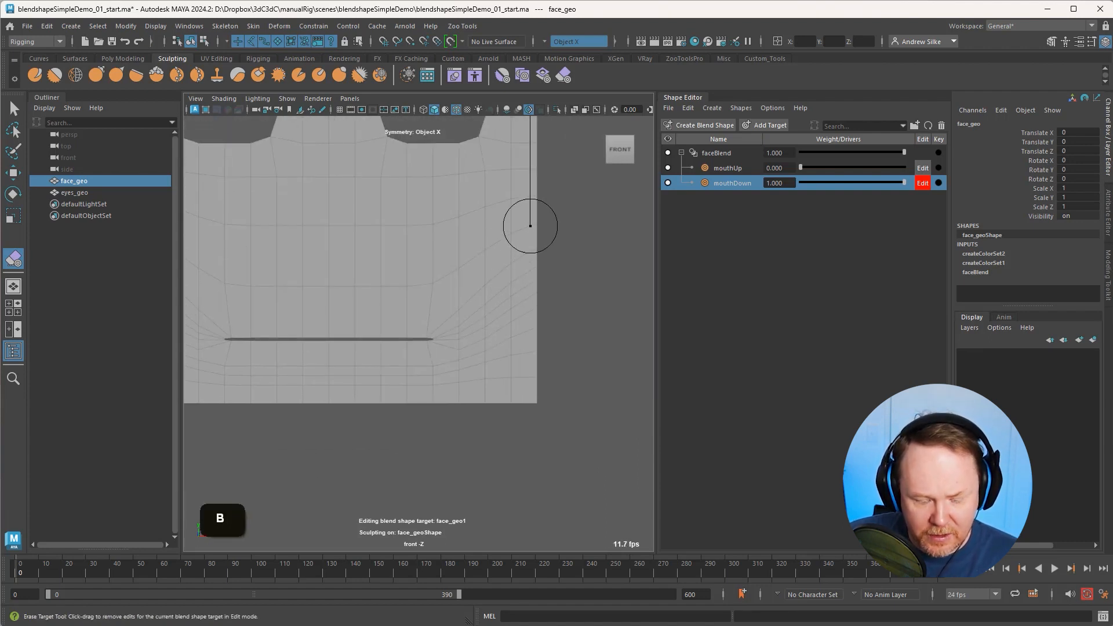
drag(531, 226, 516, 226)
key(b)
key(b)
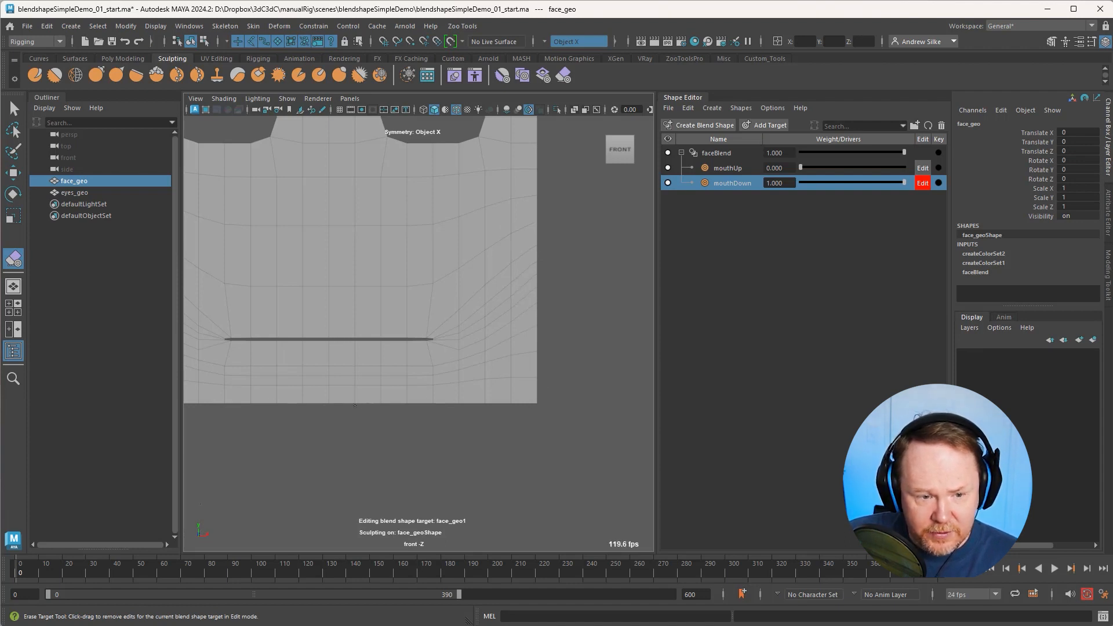
alt+middle_drag(355, 400, 434, 405)
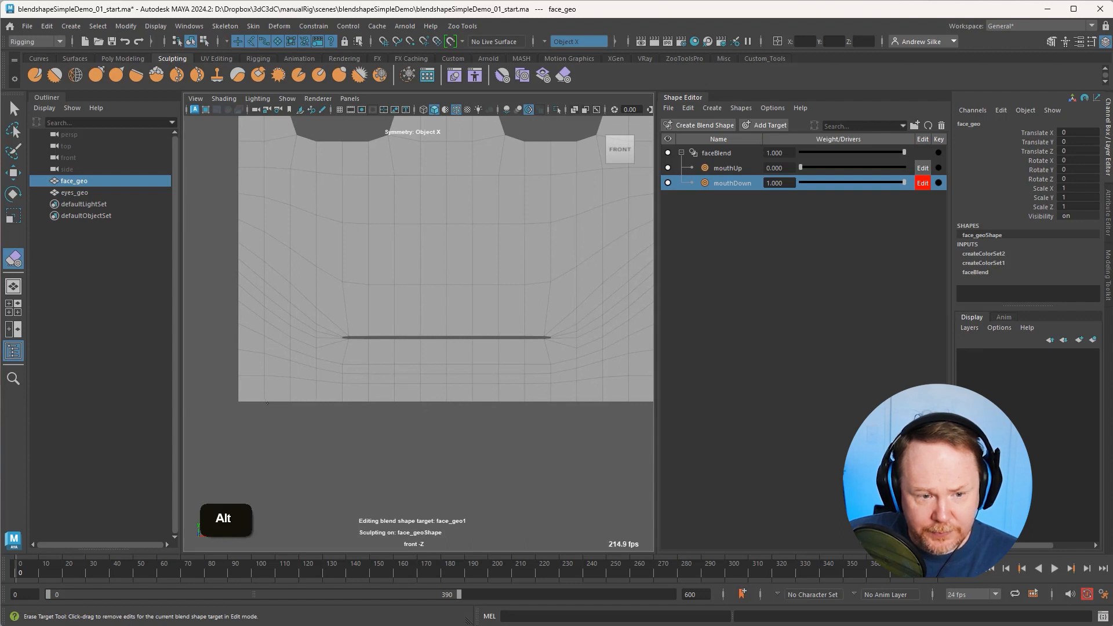
alt+middle_drag(329, 390, 264, 408)
alt+right_drag(264, 408, 286, 383)
alt+middle_drag(286, 382, 293, 384)
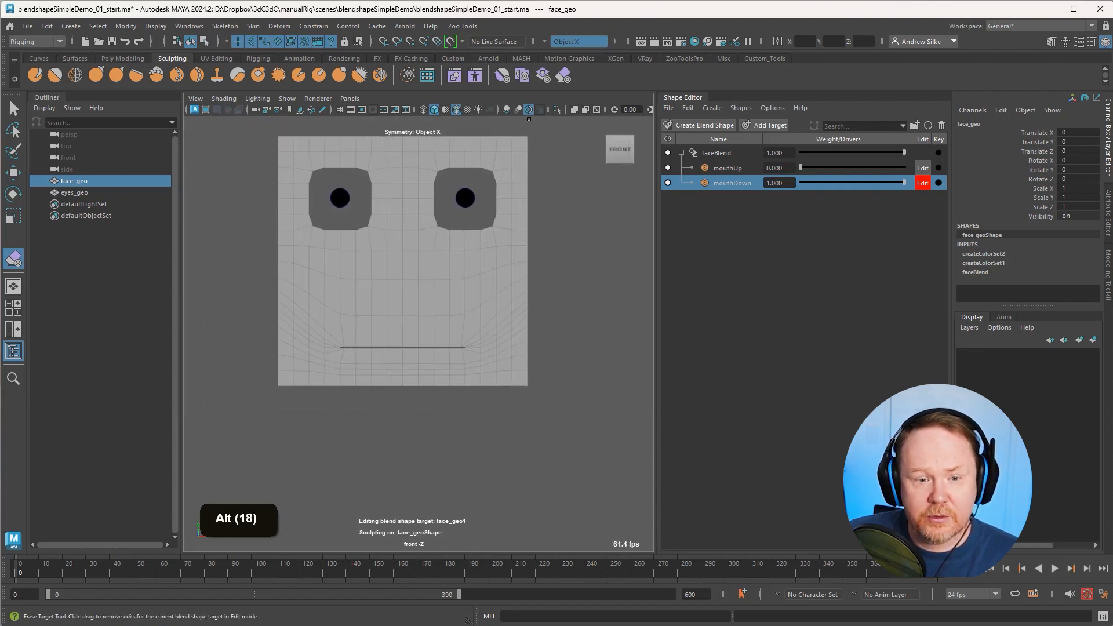
Step: Smooth the mouthDown deformation around the mouth corners and cheeks with the Smooth Target tool and a larger brush
click(505, 78)
alt+right_drag(460, 356, 519, 353)
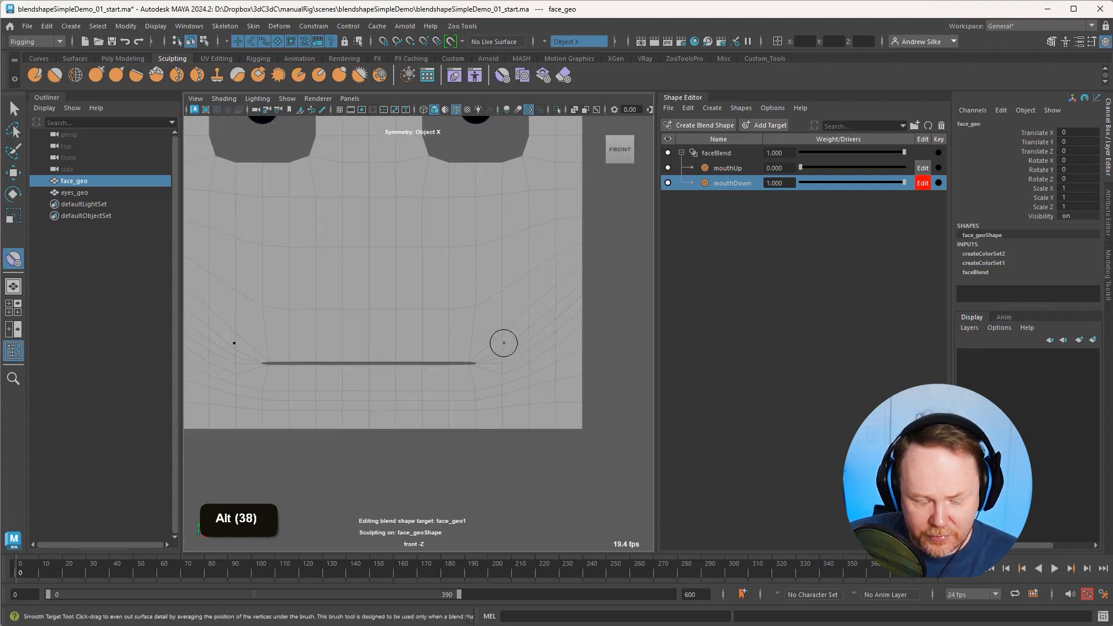
key(b)
drag(504, 343, 528, 339)
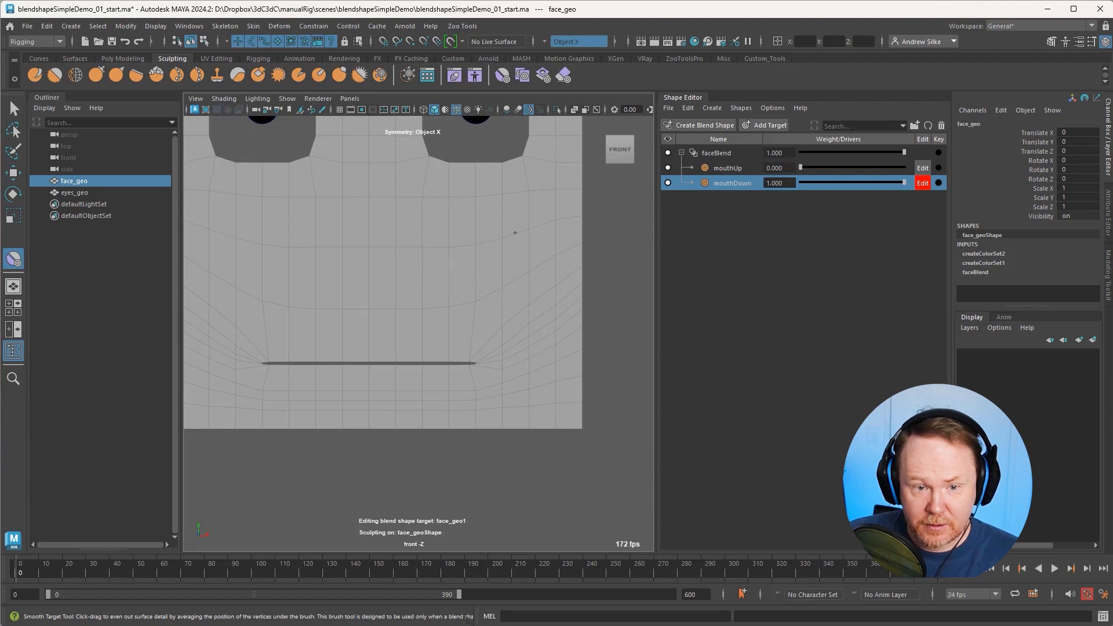
alt+right_drag(517, 219, 524, 241)
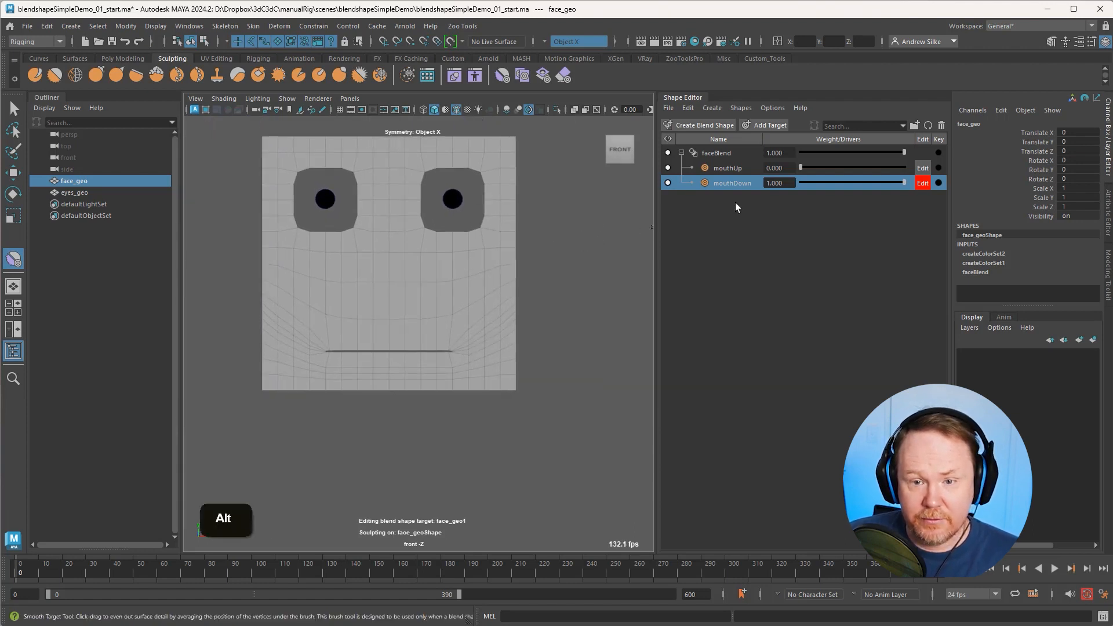
Step: Turn off editing for mouthDown, set its weight to 0, leave the sculpting tool, and deselect the face
click(923, 182)
drag(903, 183, 748, 180)
alt+middle_drag(441, 313, 426, 329)
key(q)
key(b)
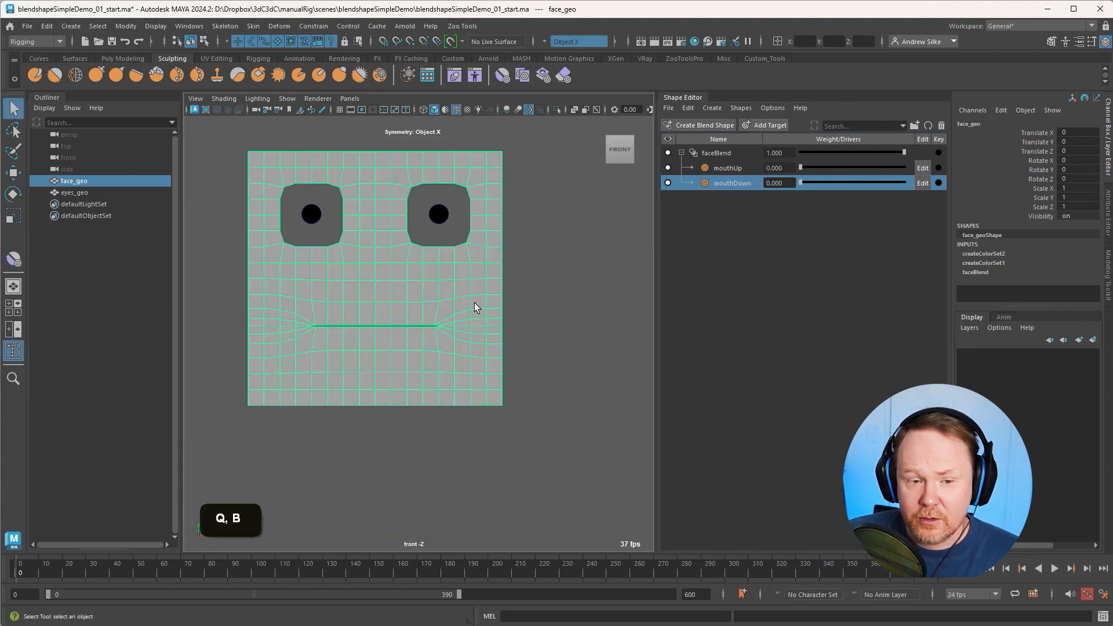
alt+right_drag(428, 316, 676, 232)
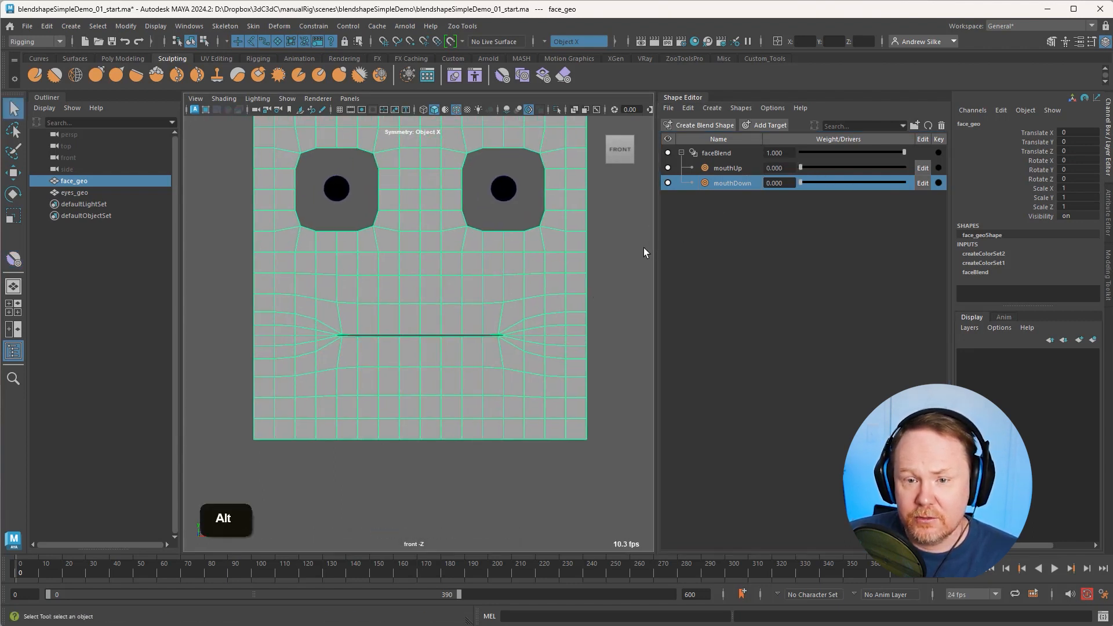
click(617, 250)
alt+middle_drag(617, 251, 592, 291)
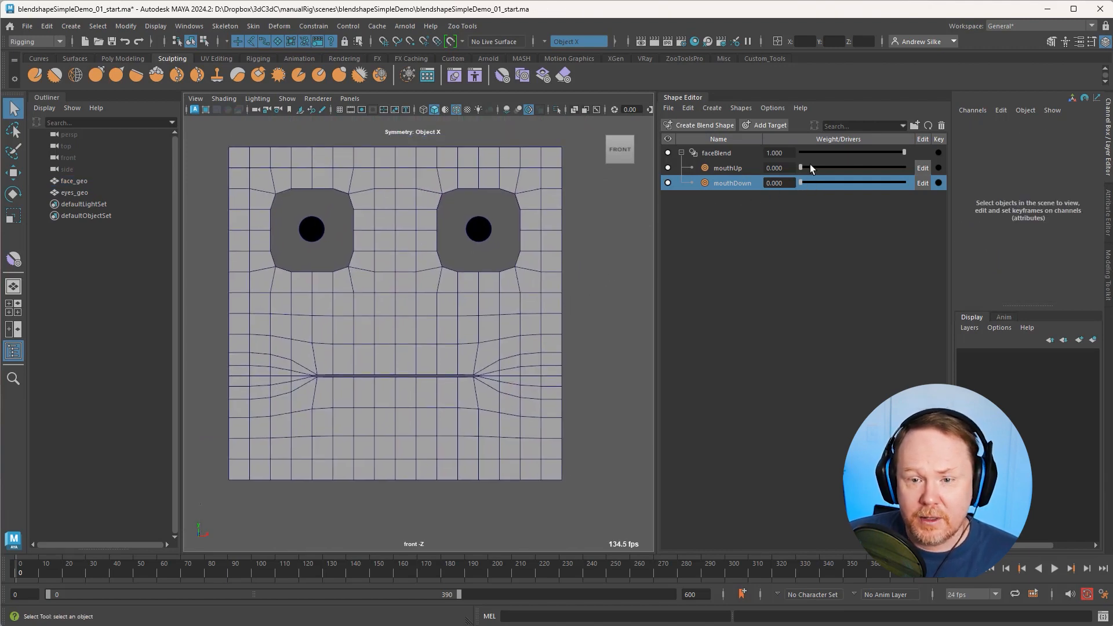
Step: Preview mouthUp and mouthDown together at weight 1, then reset both weights to 0 and clear the target selection
drag(810, 167, 967, 168)
drag(803, 183, 1001, 186)
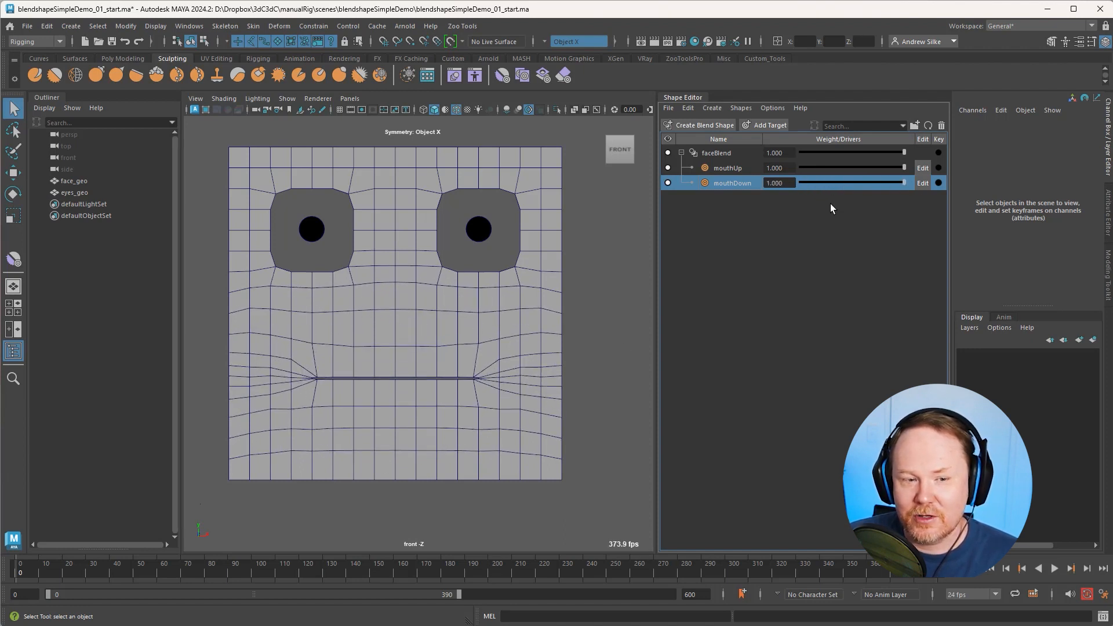
drag(903, 168, 701, 174)
shift+click(734, 170)
shift+click(733, 183)
click(702, 172)
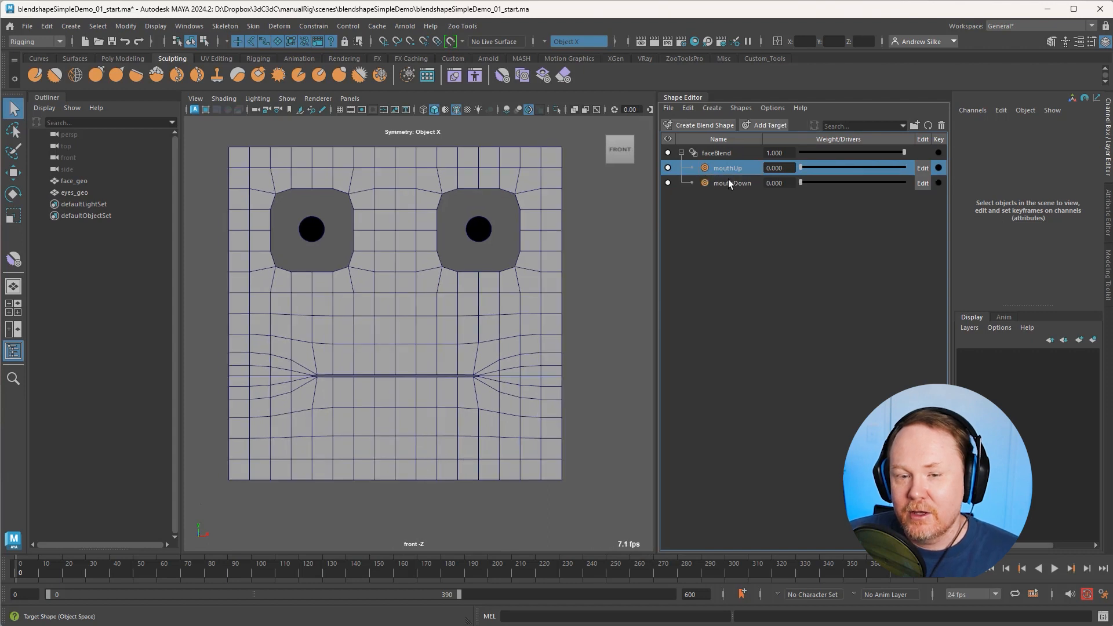
click(729, 184)
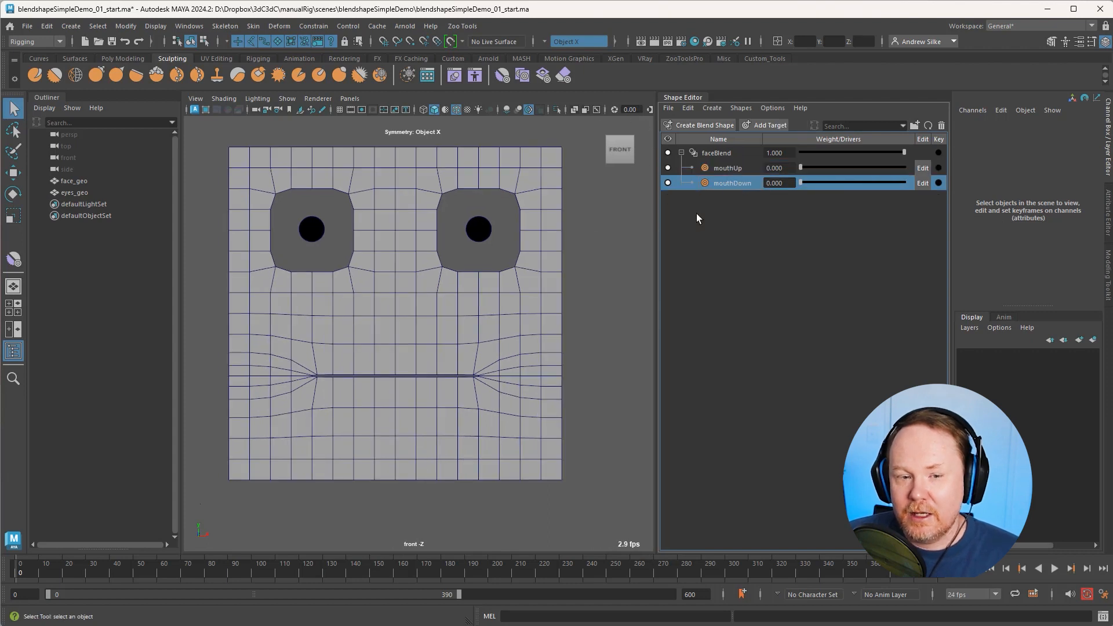
click(738, 201)
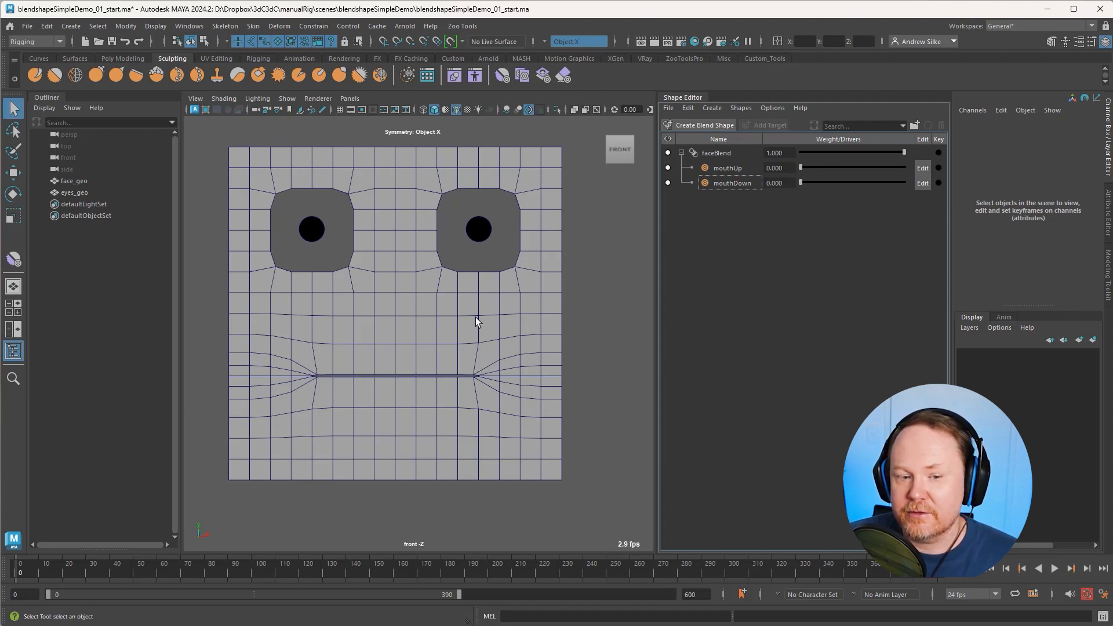
Step: Preview mouthUp at weight 1, add mouthDown at weight 1, then reset both targets to 0 together
click(729, 170)
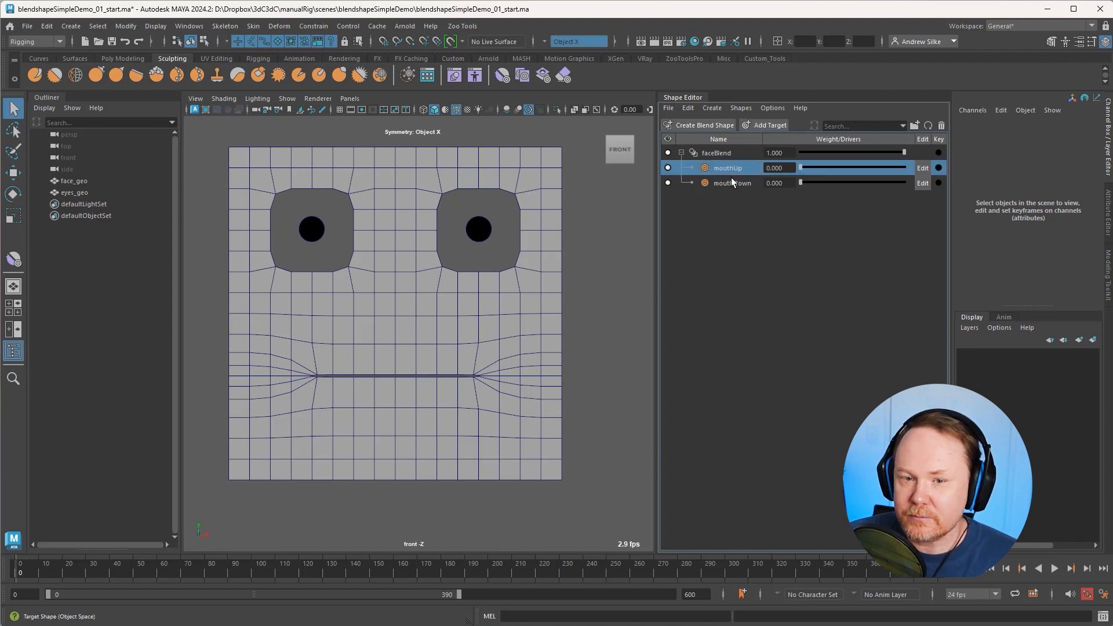
click(730, 183)
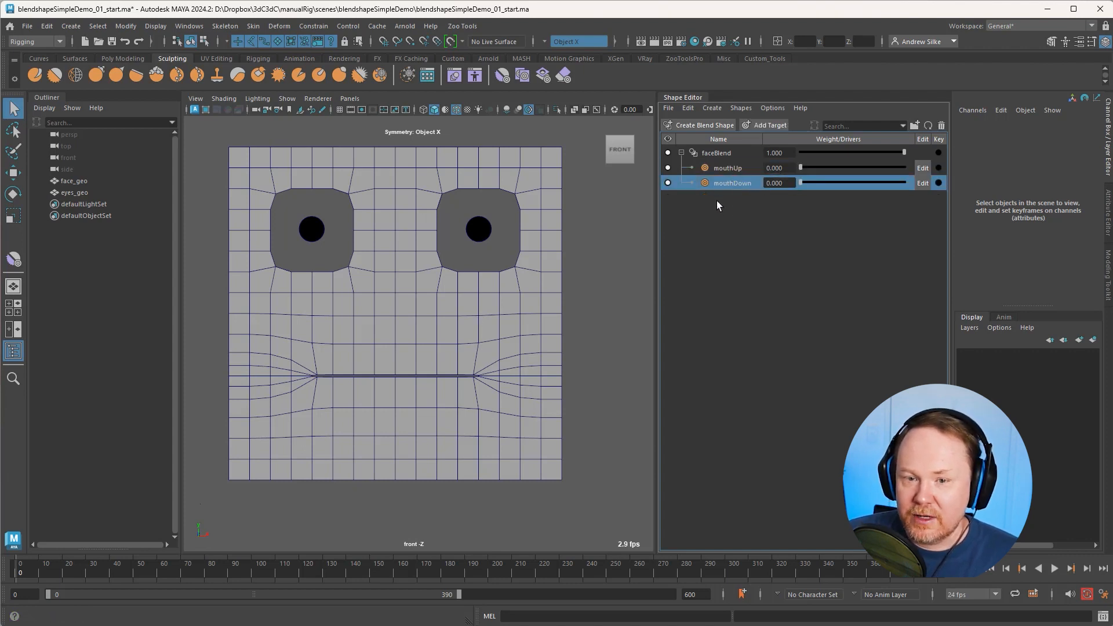
drag(801, 167, 905, 168)
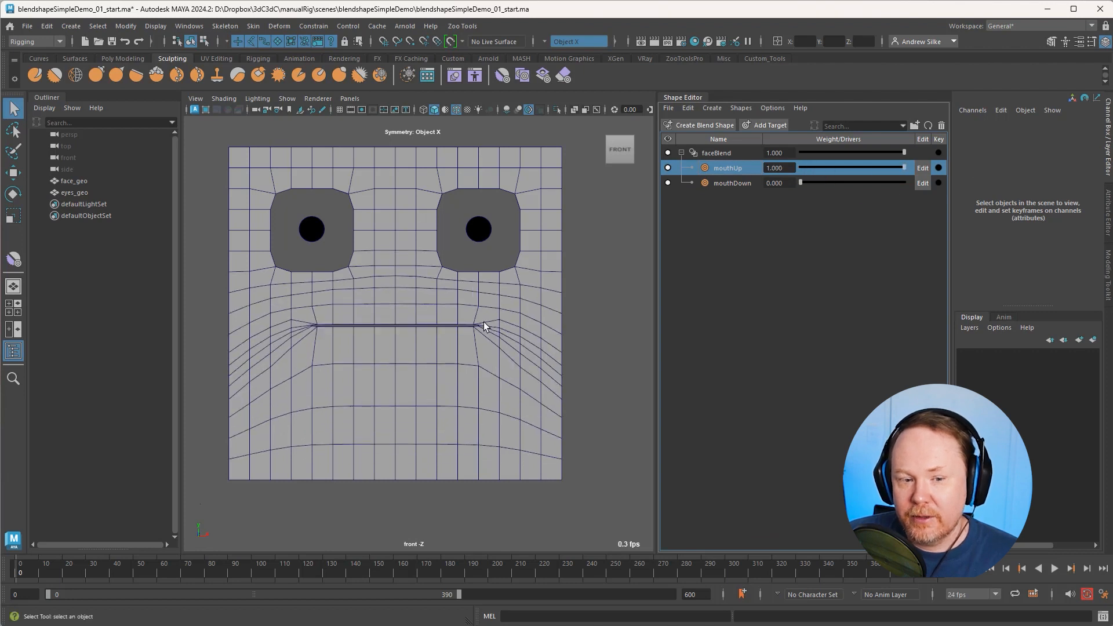
click(755, 184)
drag(802, 183, 920, 183)
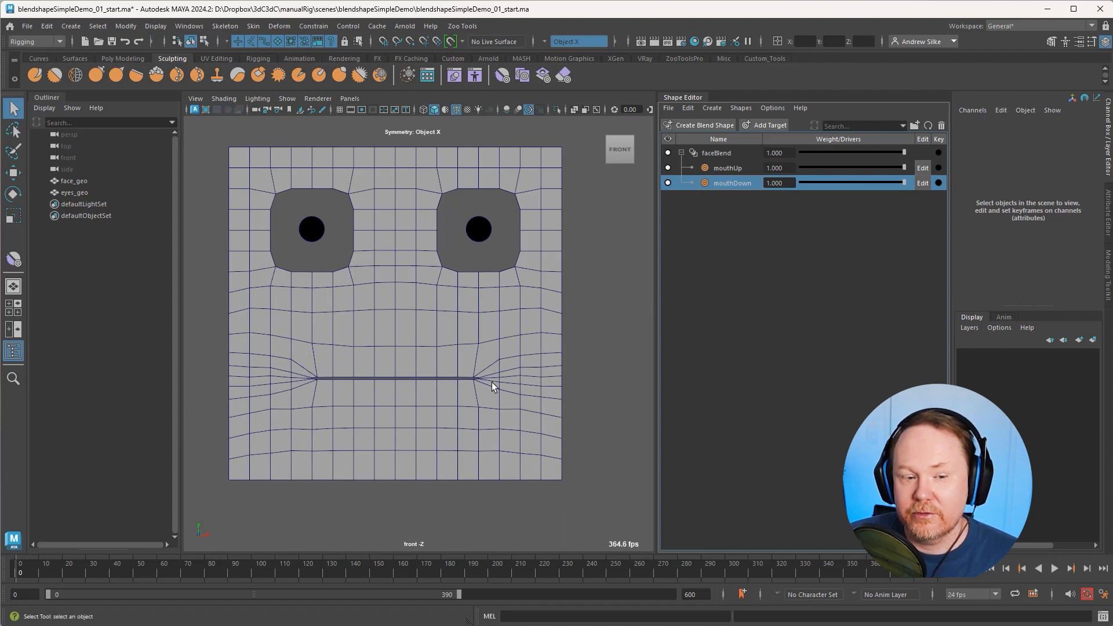
click(748, 170)
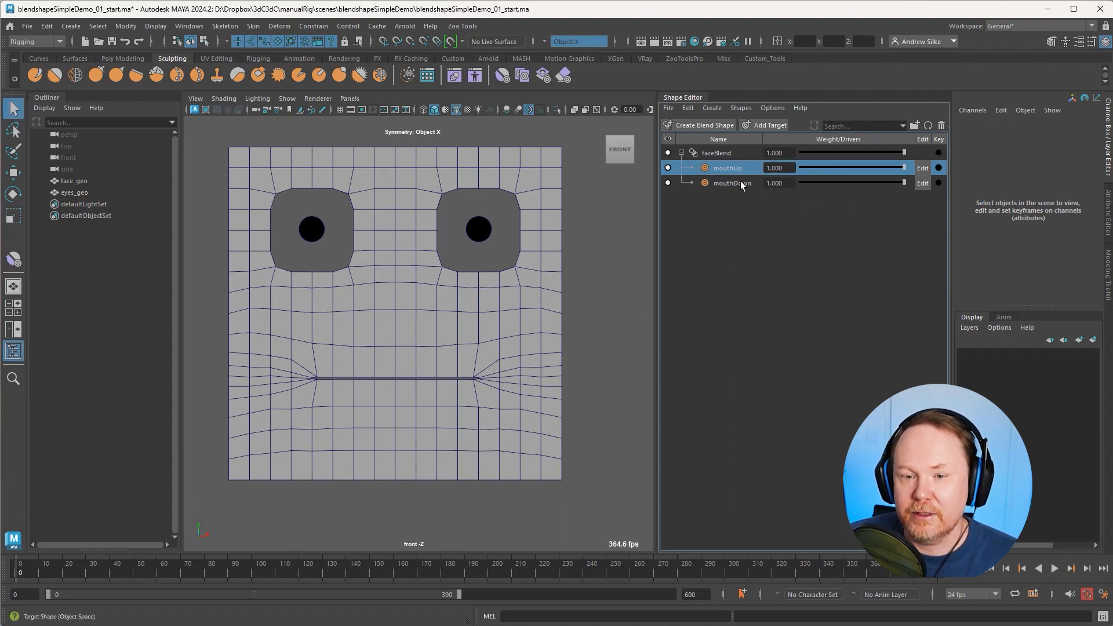
shift+click(740, 182)
drag(883, 182, 647, 253)
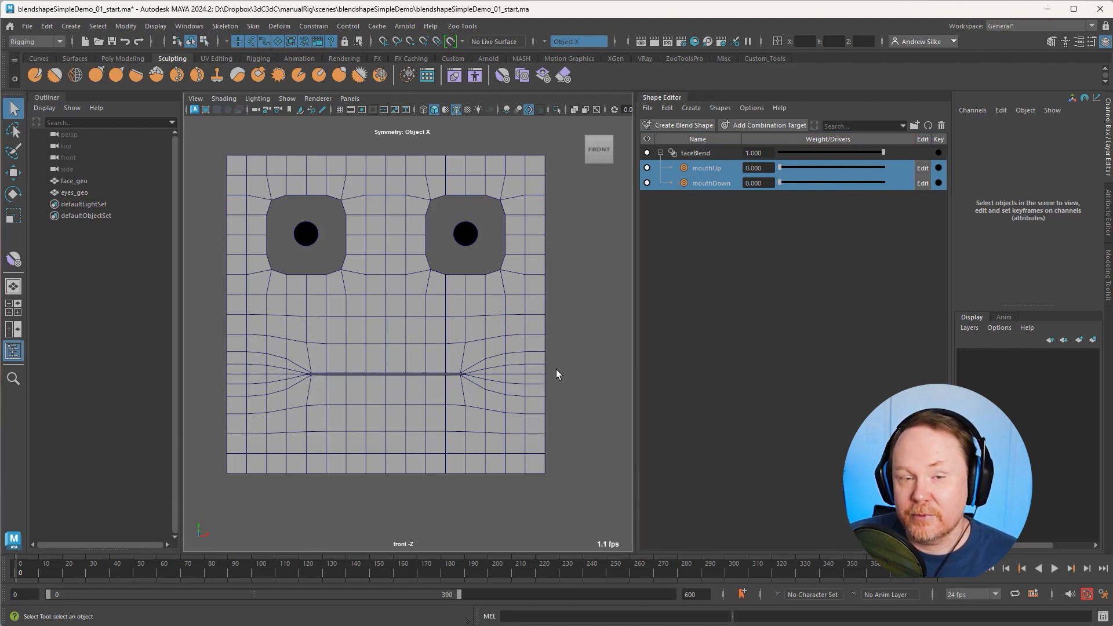
alt+right_drag(460, 378, 491, 376)
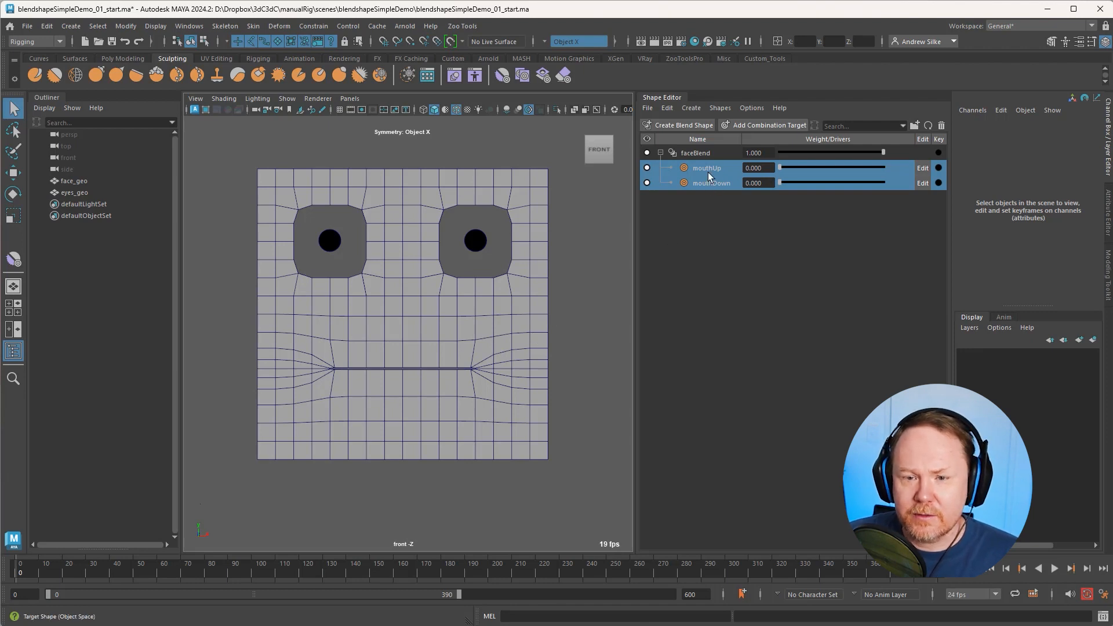
click(764, 127)
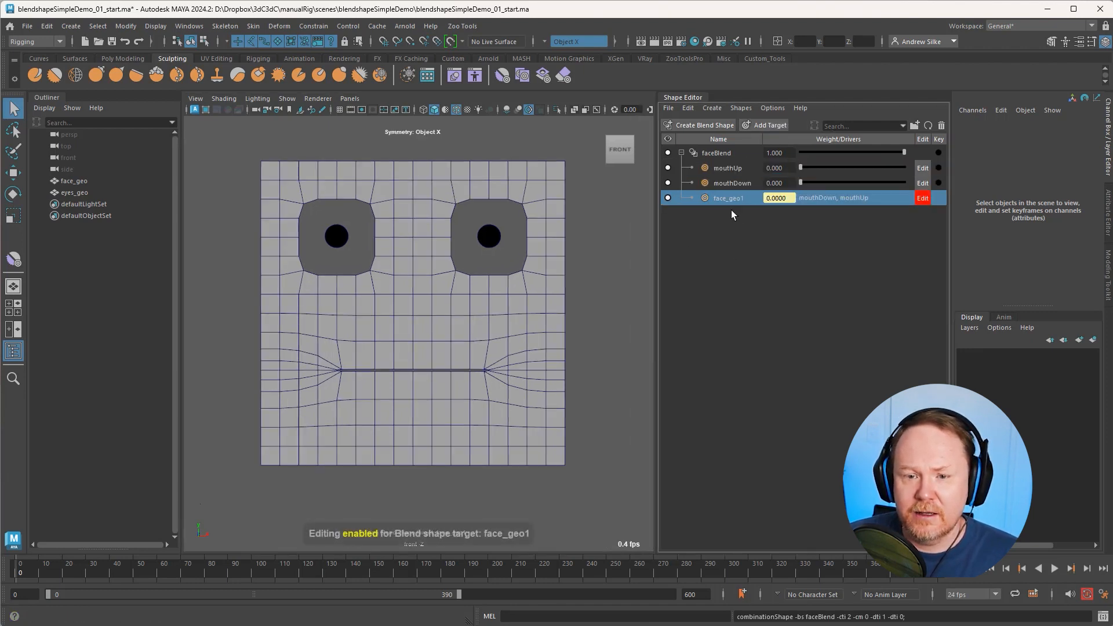
key(alt)
key(ctrl+z)
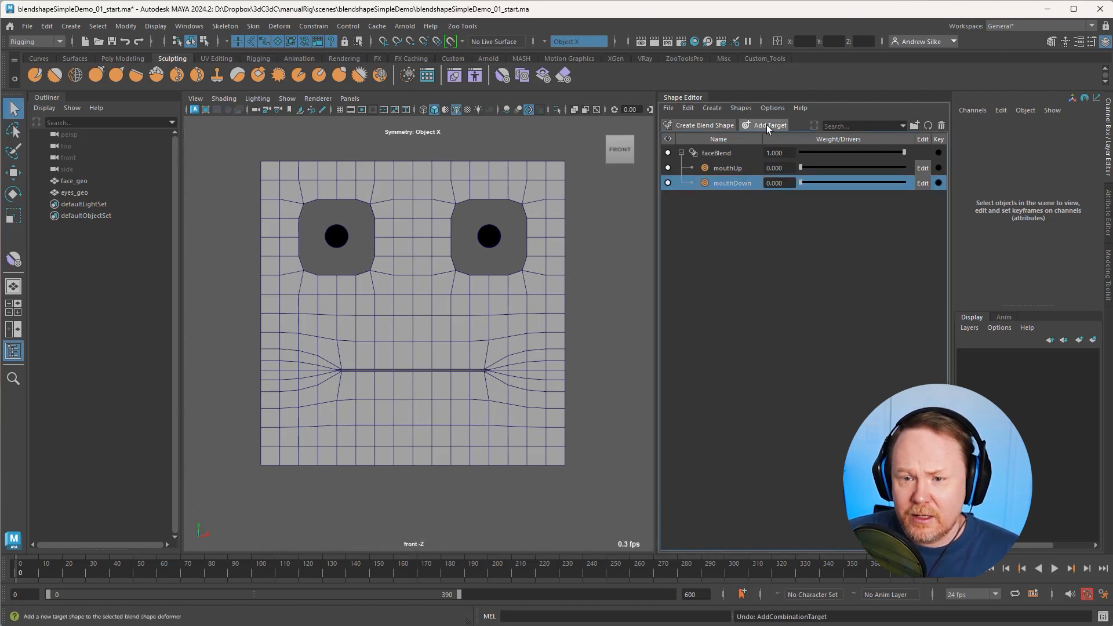
Step: Add a new editable target to faceBlend and rename it smile
click(766, 124)
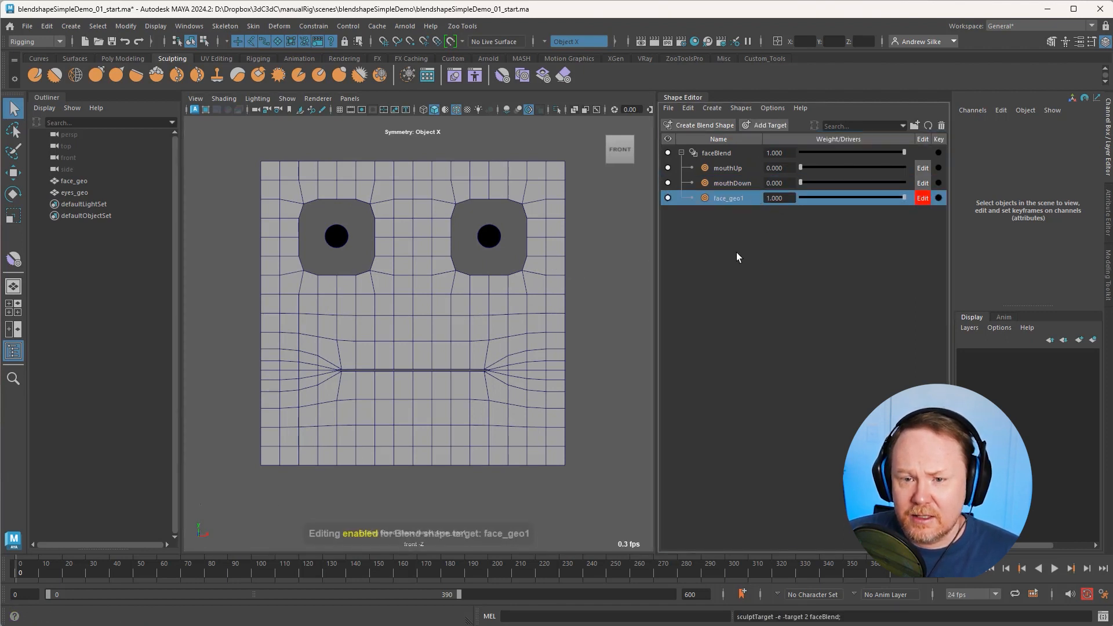
double_click(729, 198)
text(smile)
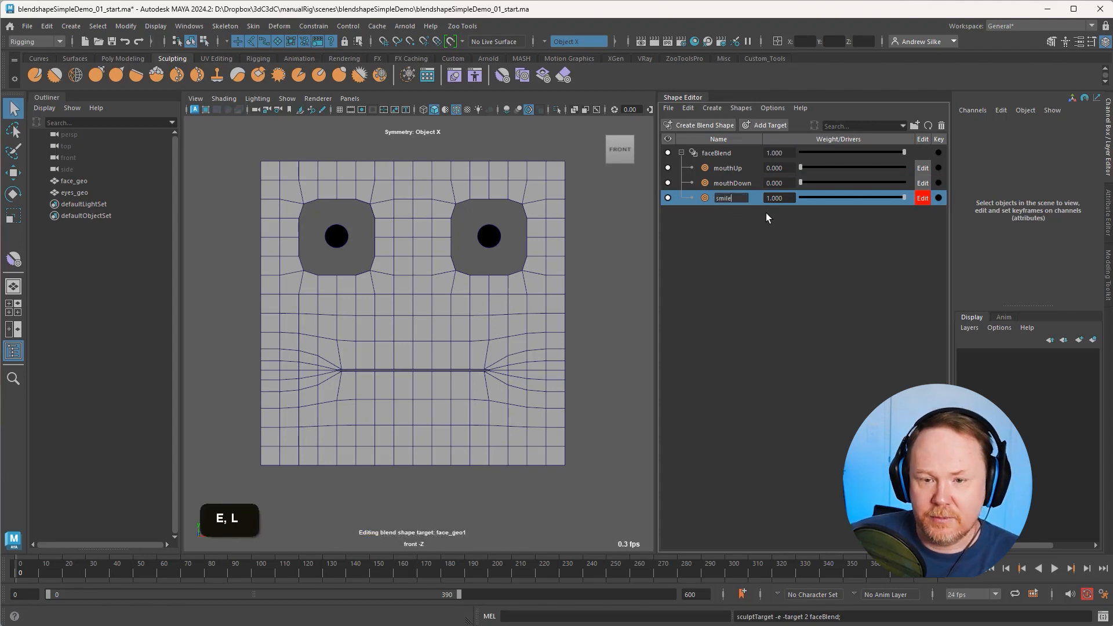
key(Return)
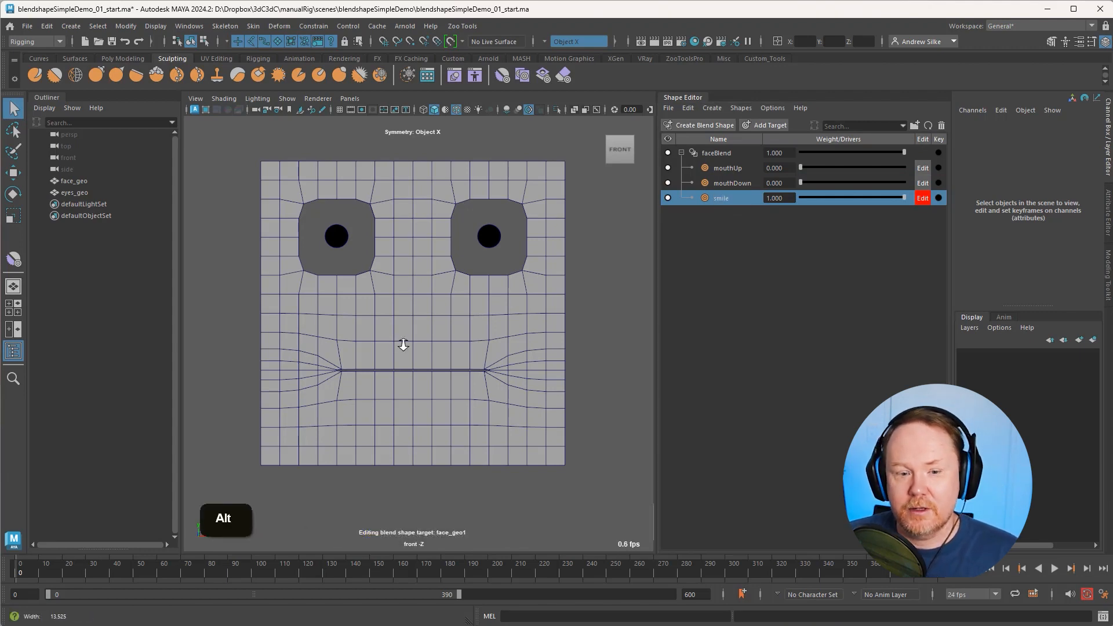
Step: Soft-select the mouth corner vertices with a wide falloff and pull them up and outward into a smile
alt+right_drag(400, 342, 480, 353)
alt+middle_drag(480, 352, 449, 332)
click(475, 357)
alt+right_drag(448, 332, 457, 353)
key(alt+1)
click(475, 358)
key(b)
drag(482, 352, 549, 343)
key(w)
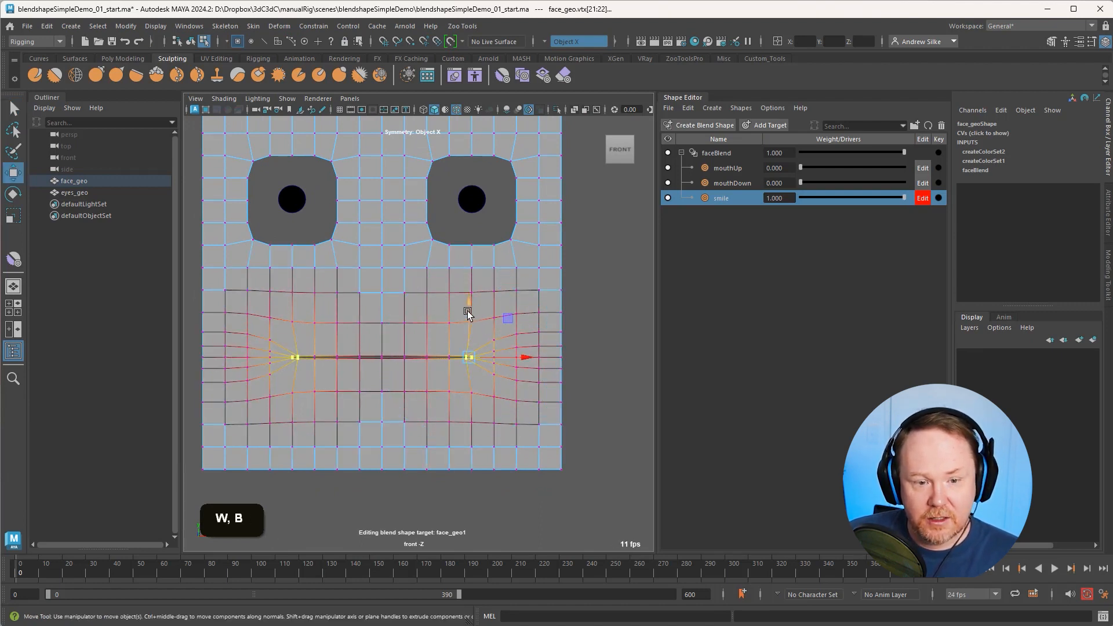
drag(469, 307, 485, 278)
key(e)
key(w)
key(q)
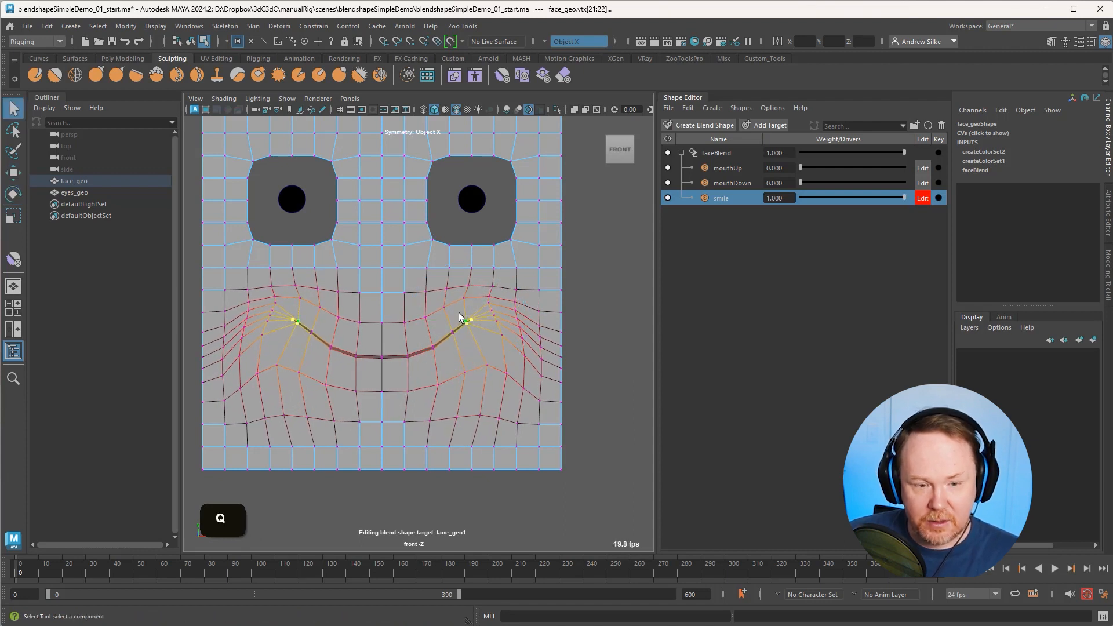
drag(460, 314, 493, 302)
key(w)
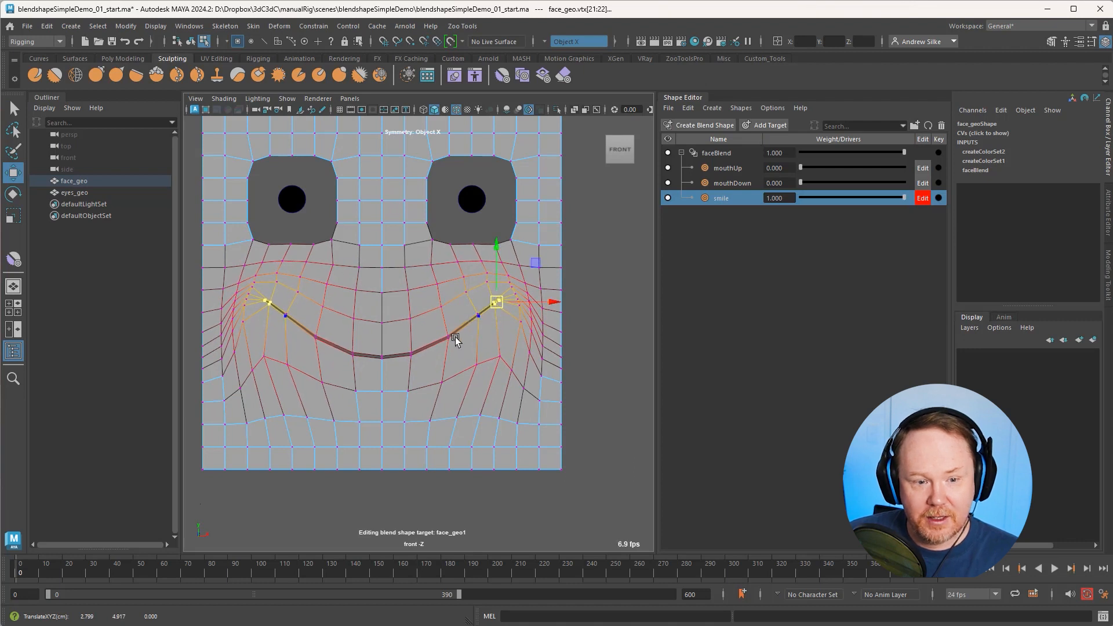
Step: Turn off soft selection and reposition individual lip vertices on either side of the mouth centre to round the smile
click(454, 338)
key(b)
drag(451, 337, 416, 353)
key(q)
click(410, 355)
key(w)
key(q)
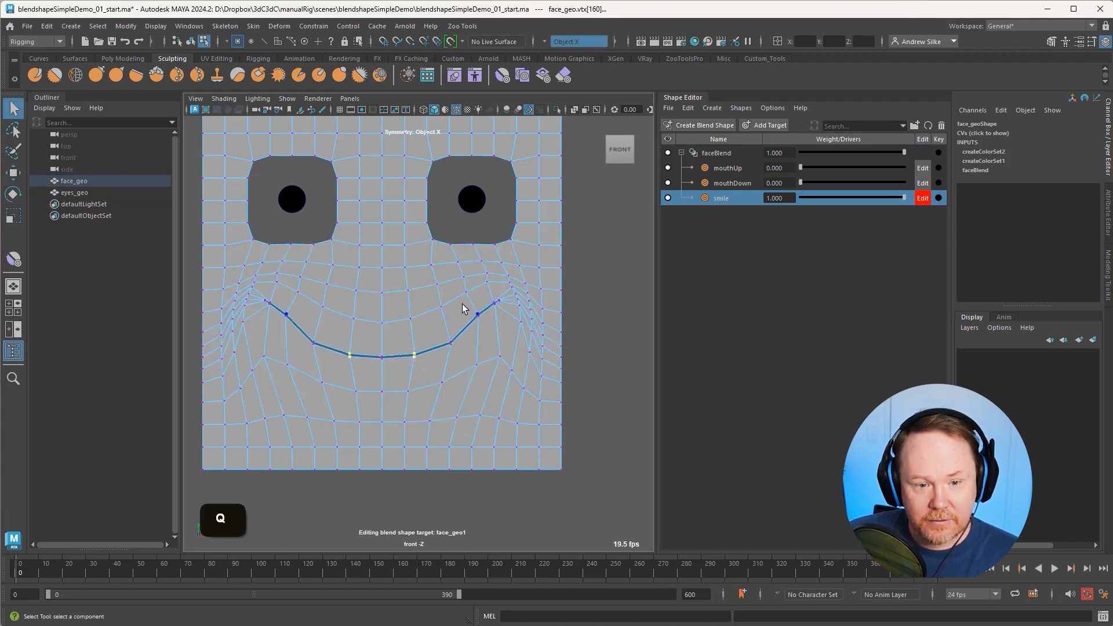
Step: Move the lip vertices near the mouth corners outward to even out the ends of the smile curve
click(478, 315)
key(w)
drag(479, 315, 497, 312)
key(q)
scroll(496, 313, up, 3)
alt+middle_drag(496, 330, 385, 374)
scroll(385, 375, up, 1)
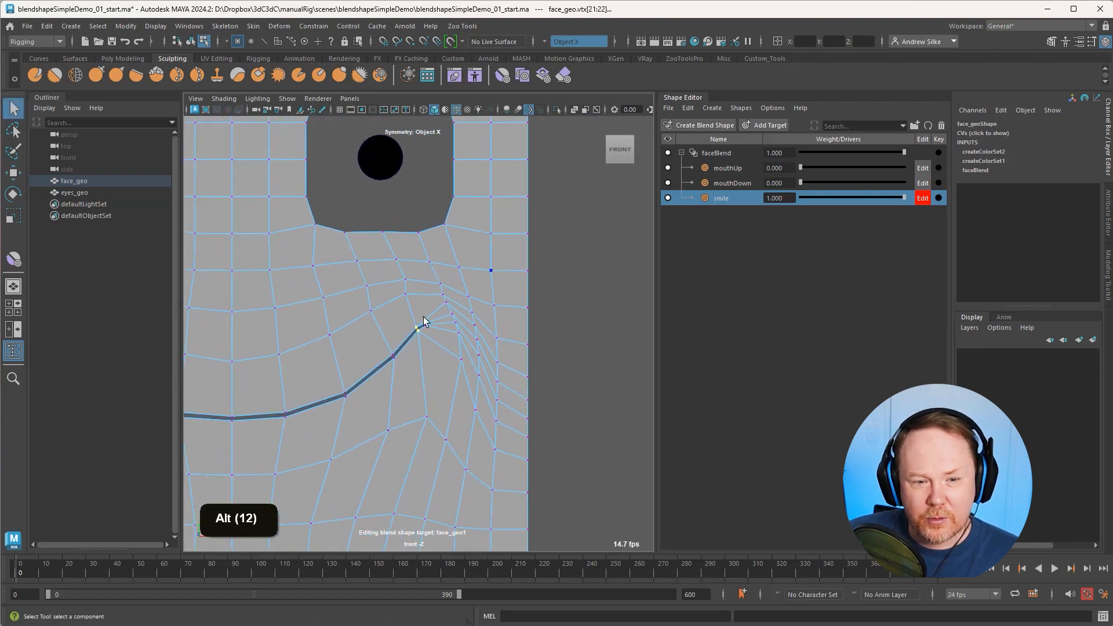
Step: Refine the mouth-corner vertices to tidy the ends of the smile, and undo the last change
alt+middle_drag(424, 316, 440, 296)
key(w)
drag(437, 308, 448, 300)
key(q)
key(w)
key(ctrl+z)
scroll(417, 334, down, 4)
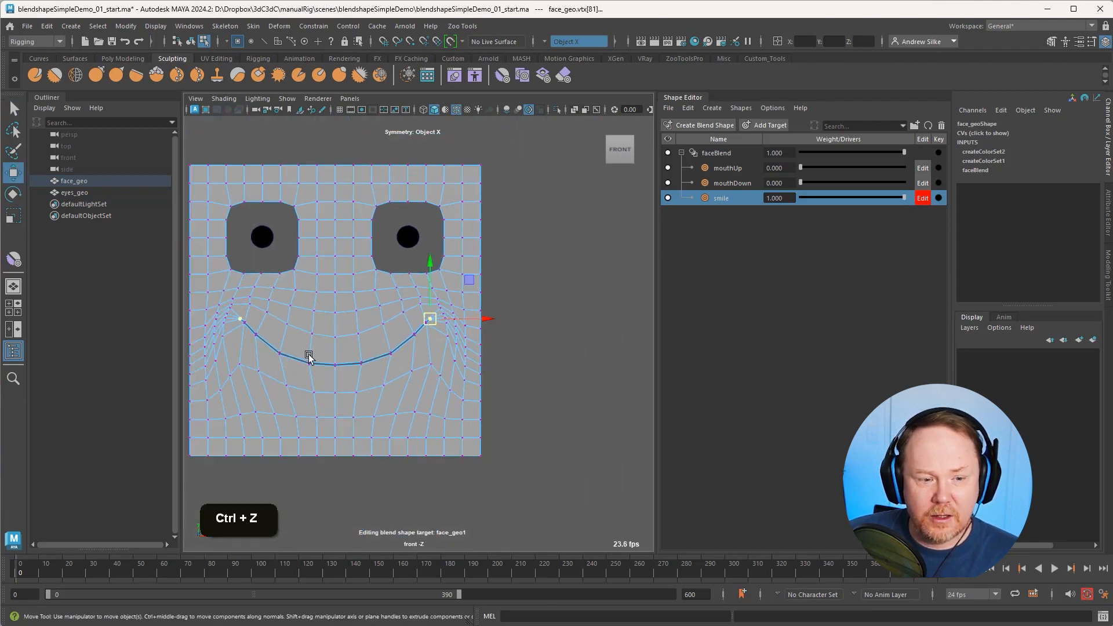
Step: Try pulling the centre lip vertices down with soft selection, and undo the move
alt+middle_drag(309, 355, 333, 350)
drag(353, 353, 450, 356)
key(b)
key(b)
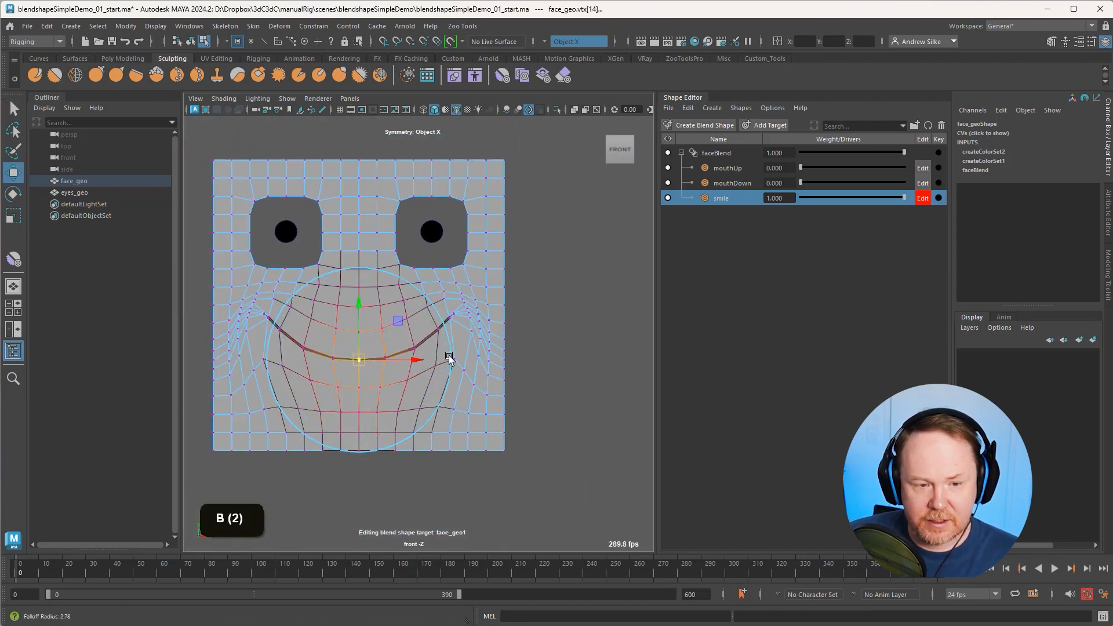
drag(359, 298, 362, 336)
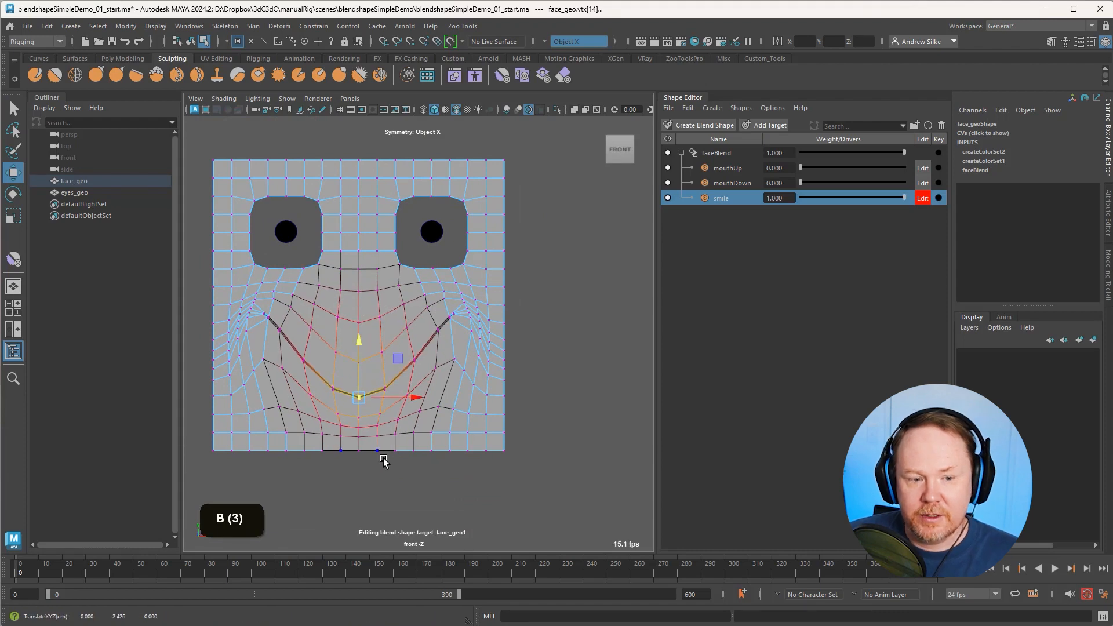
key(ctrl+z)
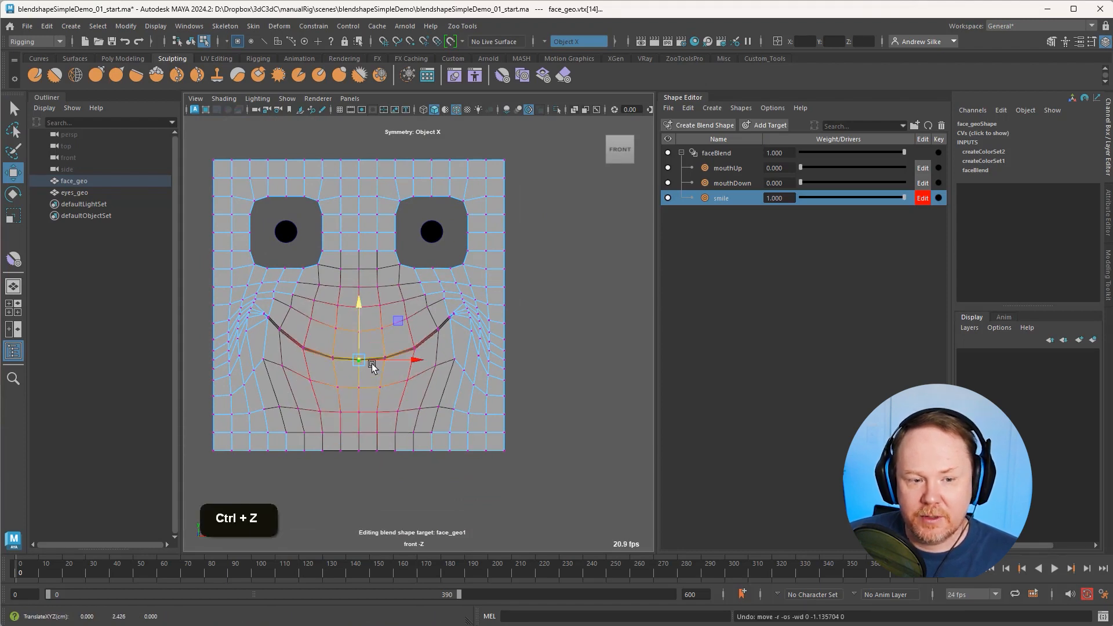
Step: Try raising the soft-selected centre of the lips slightly, and undo the move
alt+right_drag(355, 365, 451, 369)
alt+middle_drag(451, 370, 496, 352)
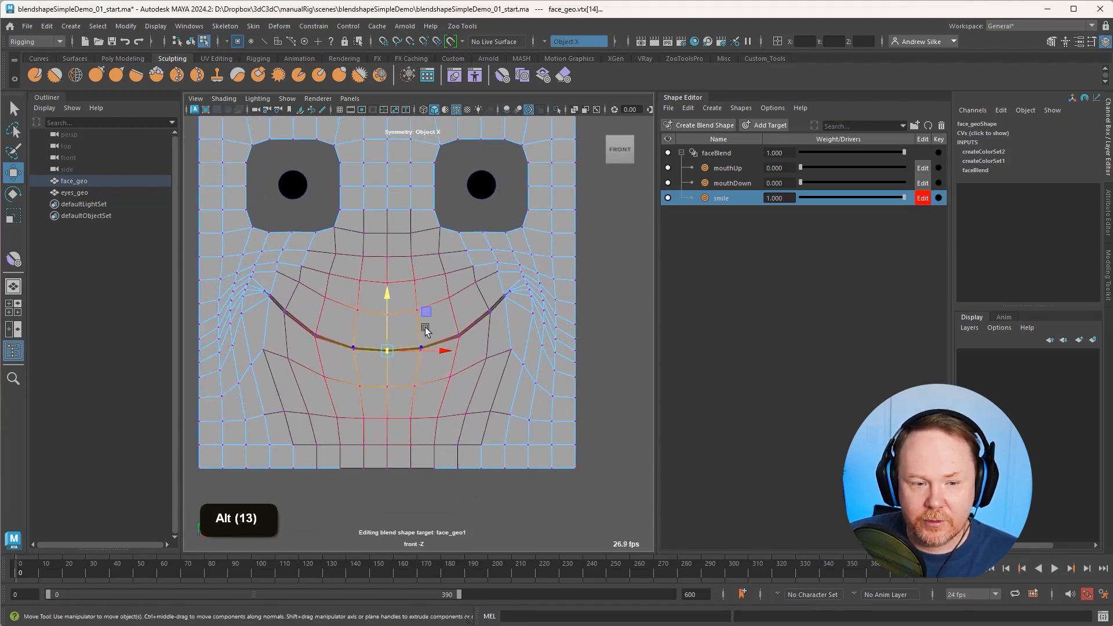
drag(387, 325, 387, 315)
key(q)
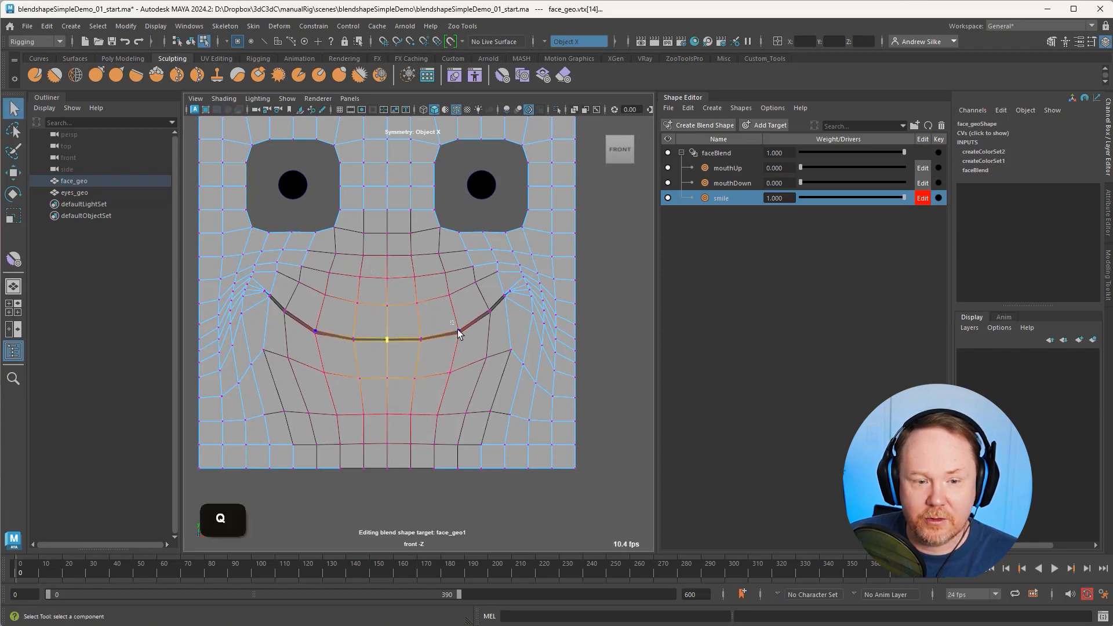
key(ctrl+z)
key(ctrl+z)
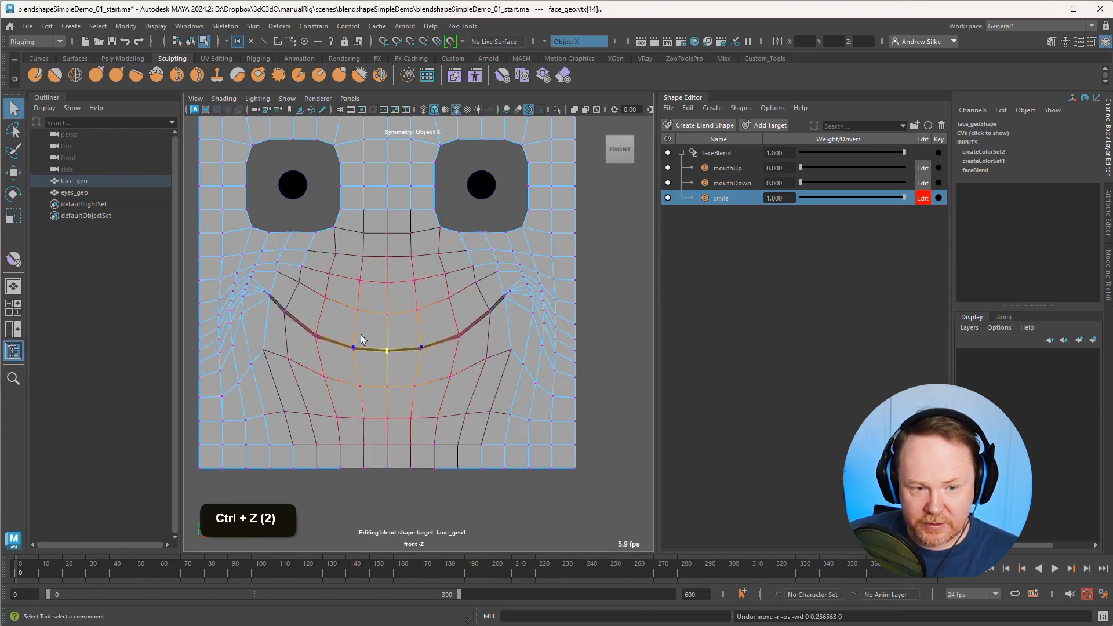
Step: Turn off soft selection and fine-tune the lip vertices between the mouth centre and corners to smooth the smile curve
alt+right_drag(468, 321, 522, 333)
alt+middle_drag(522, 333, 462, 337)
drag(400, 329, 416, 353)
key(b)
key(w)
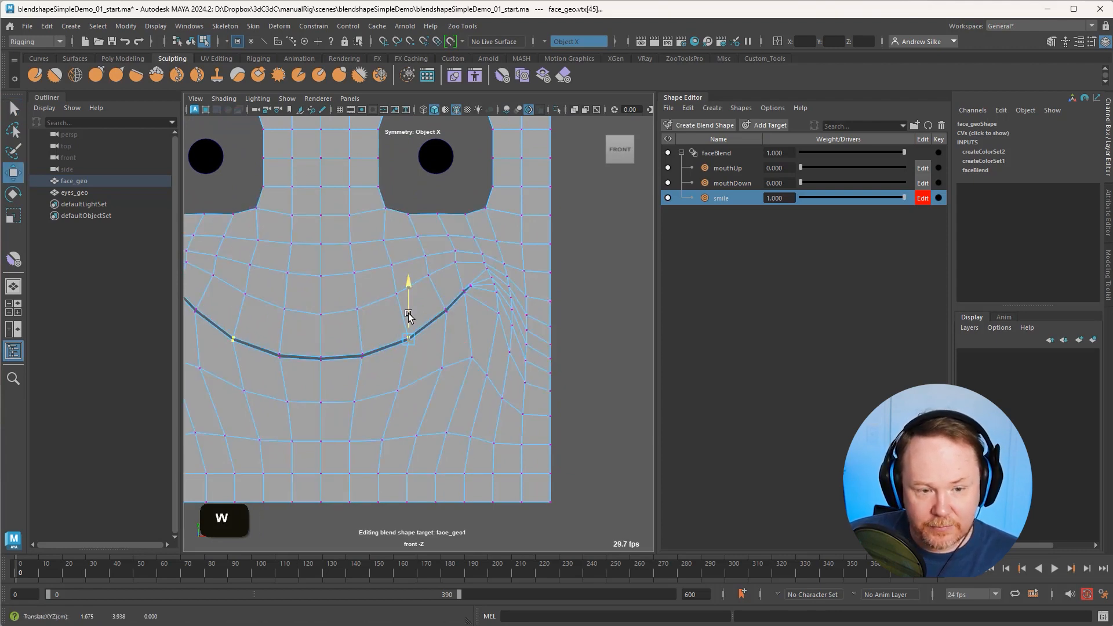
key(q)
click(446, 309)
key(w)
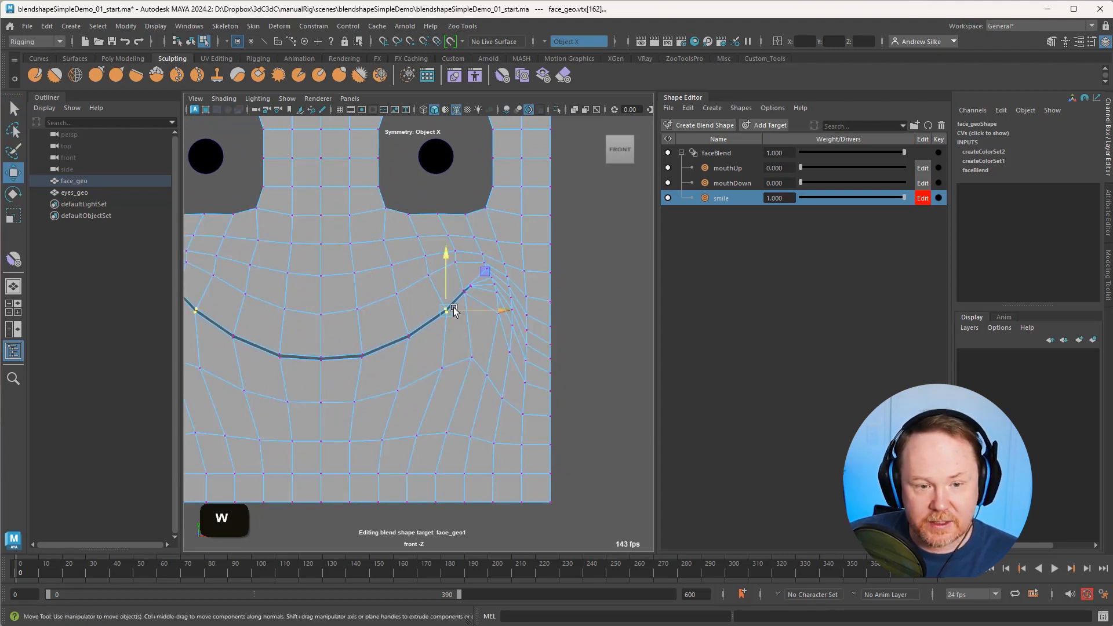
key(w)
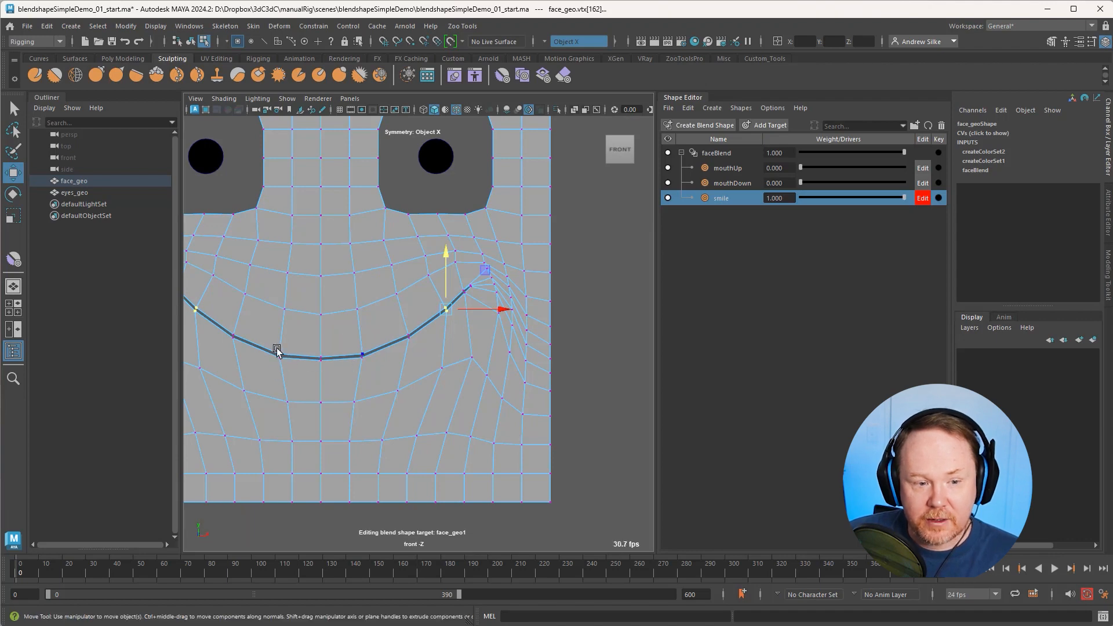
Step: Raise the lip vertices beside the mouth centre slightly and return to object mode
click(279, 354)
drag(283, 334, 281, 330)
key(q)
mouse_move(441, 330)
alt+right_down()
mouse_move(357, 331)
mouse_move(433, 323)
alt+right_up()
key(alt+q)
alt+middle_drag(476, 317, 518, 309)
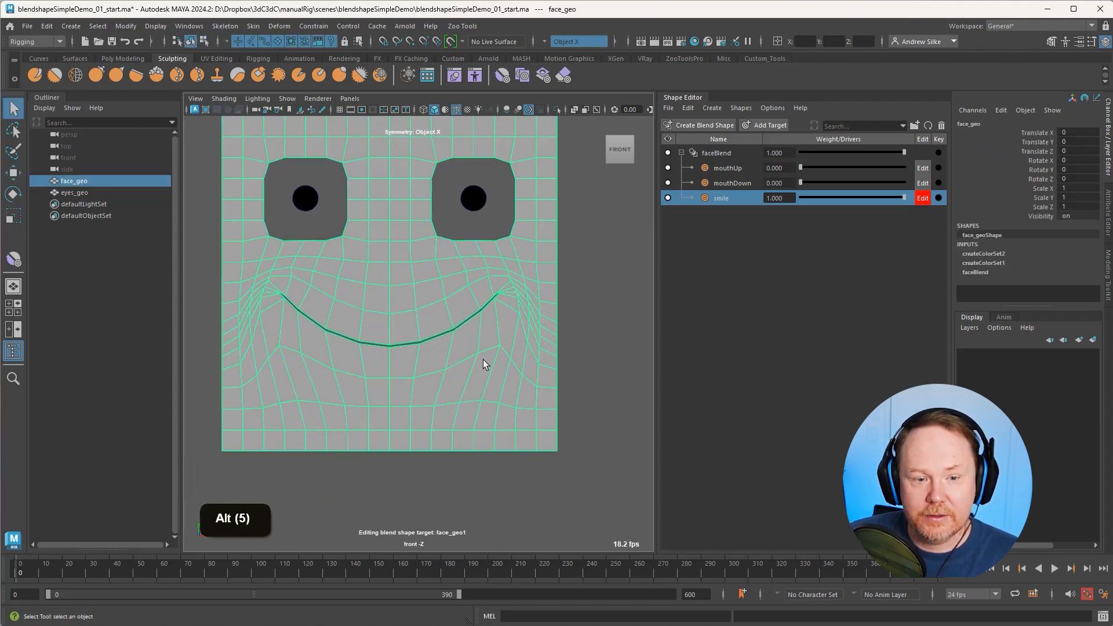
Step: Erase the smile deformation along the face's outer edges with the Erase Target tool and a smaller brush
click(564, 77)
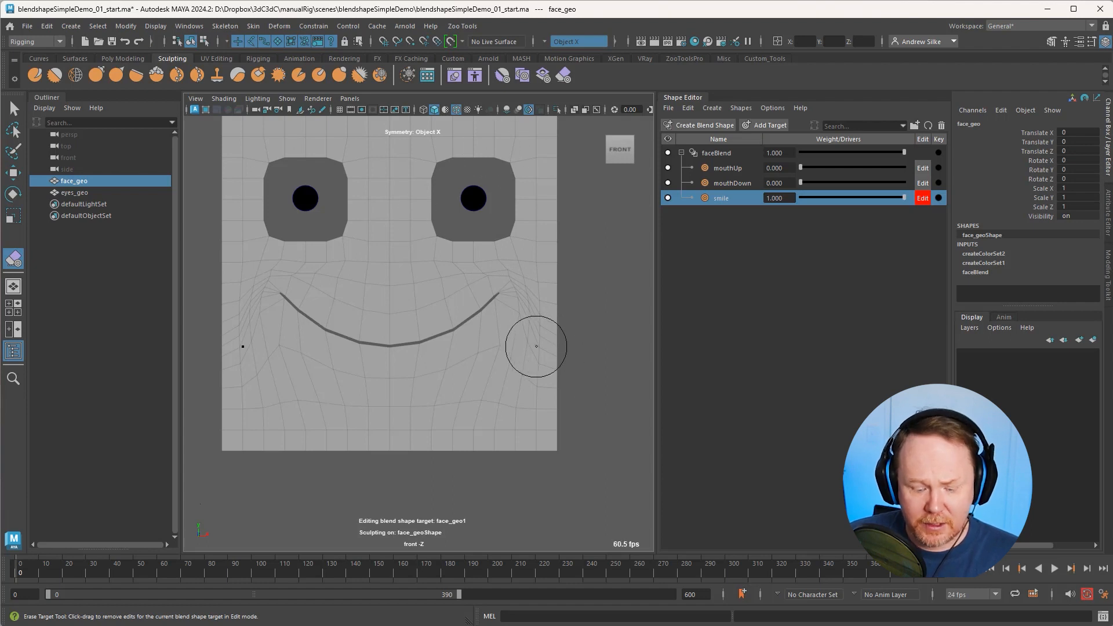
key(b)
drag(545, 334, 531, 334)
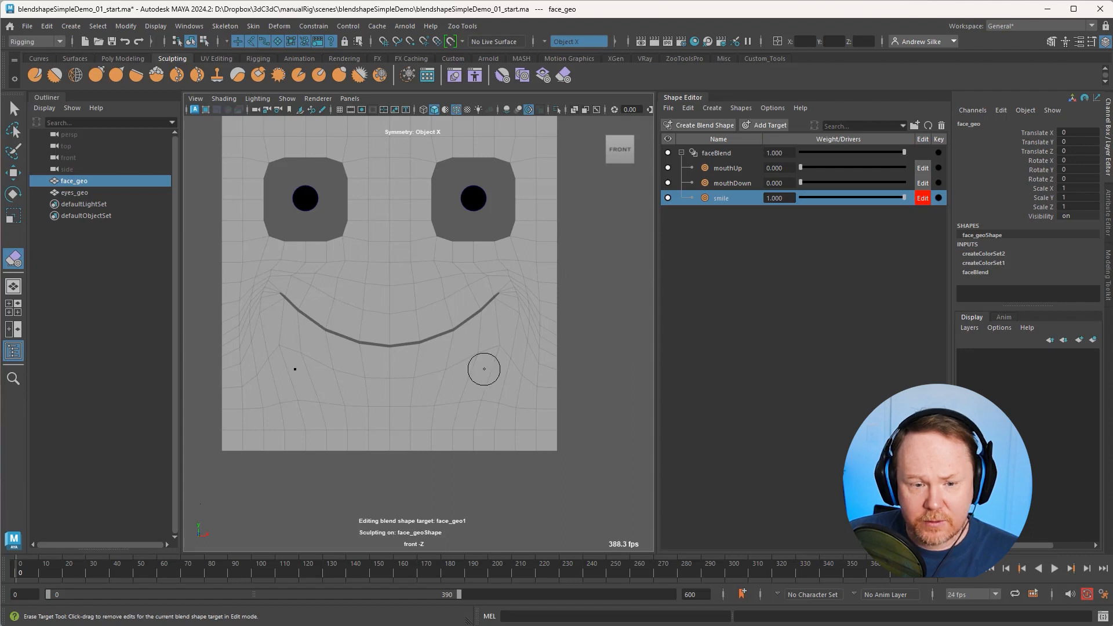
Step: Even out the smile deformation outside the mouth corners with the Smooth Target tool, using an enlarged brush
click(502, 76)
key(b)
drag(453, 264, 529, 267)
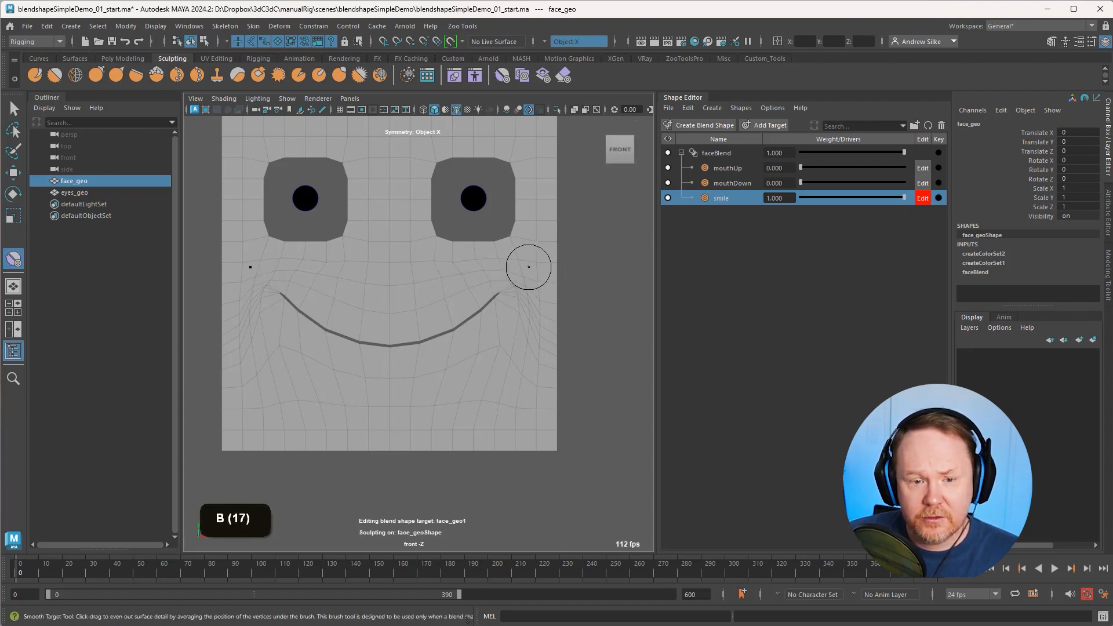
drag(527, 324, 528, 328)
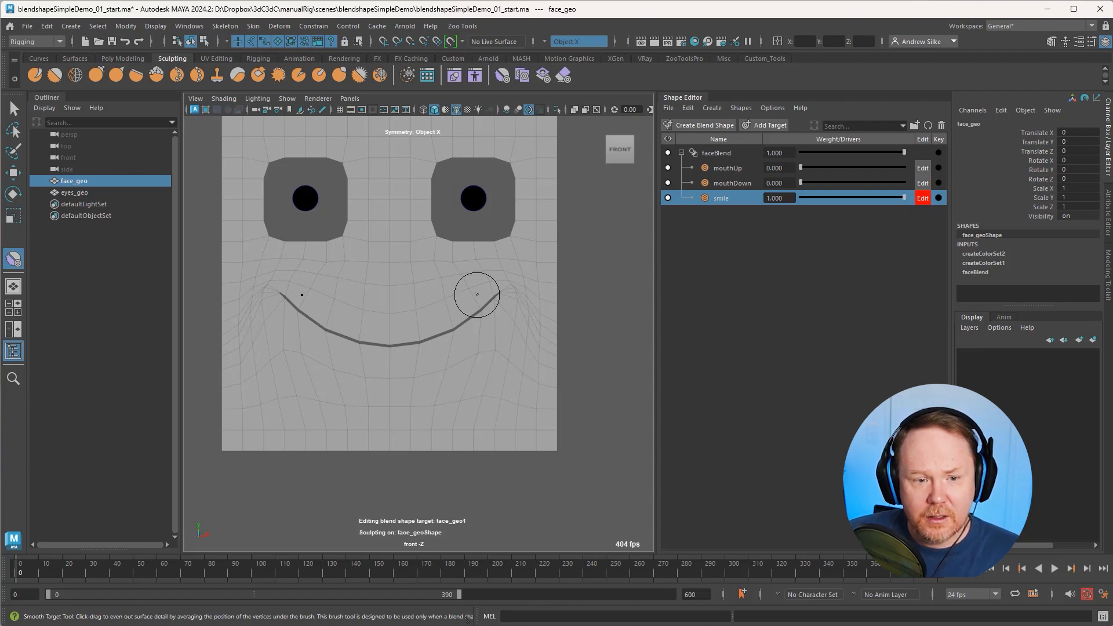
alt+right_drag(583, 319, 565, 320)
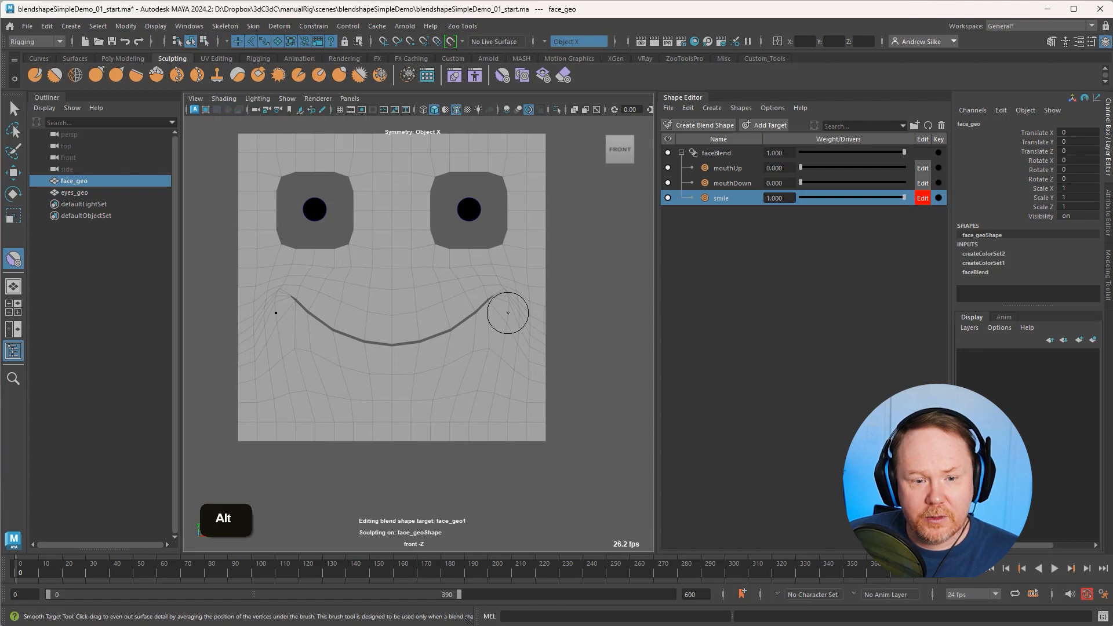
Step: Adjust the symmetric lip vertices between the mouth centre and corners in vertex mode to refine the smile curve
key(q)
key(alt+1)
click(454, 330)
key(w)
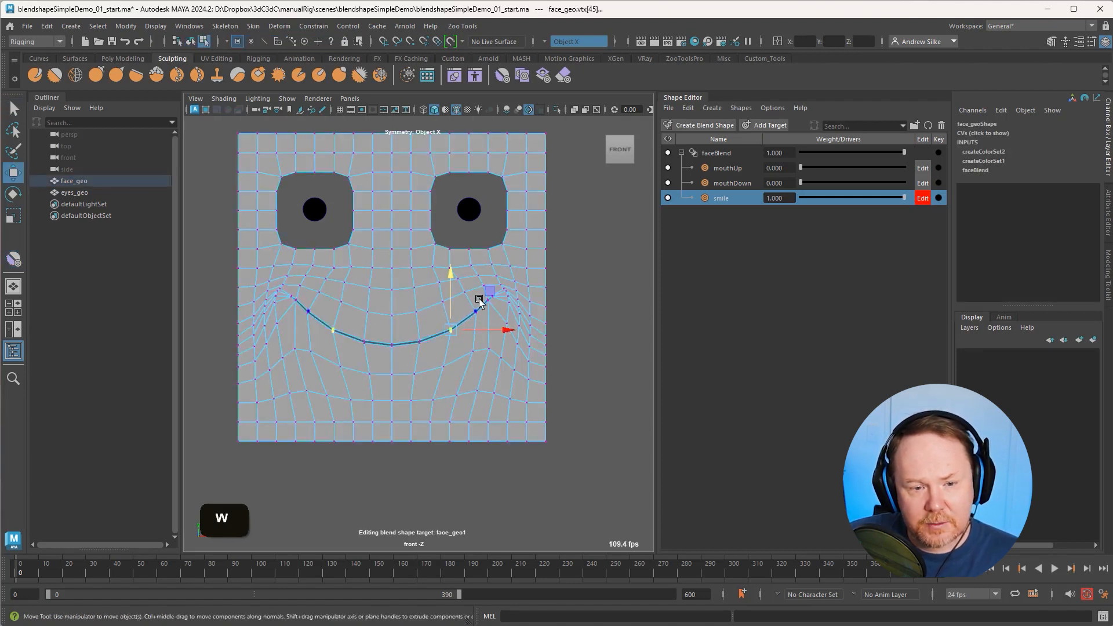
drag(490, 291, 515, 277)
key(q)
click(475, 311)
key(w)
alt+right_drag(500, 290, 484, 290)
alt+middle_drag(507, 288, 461, 321)
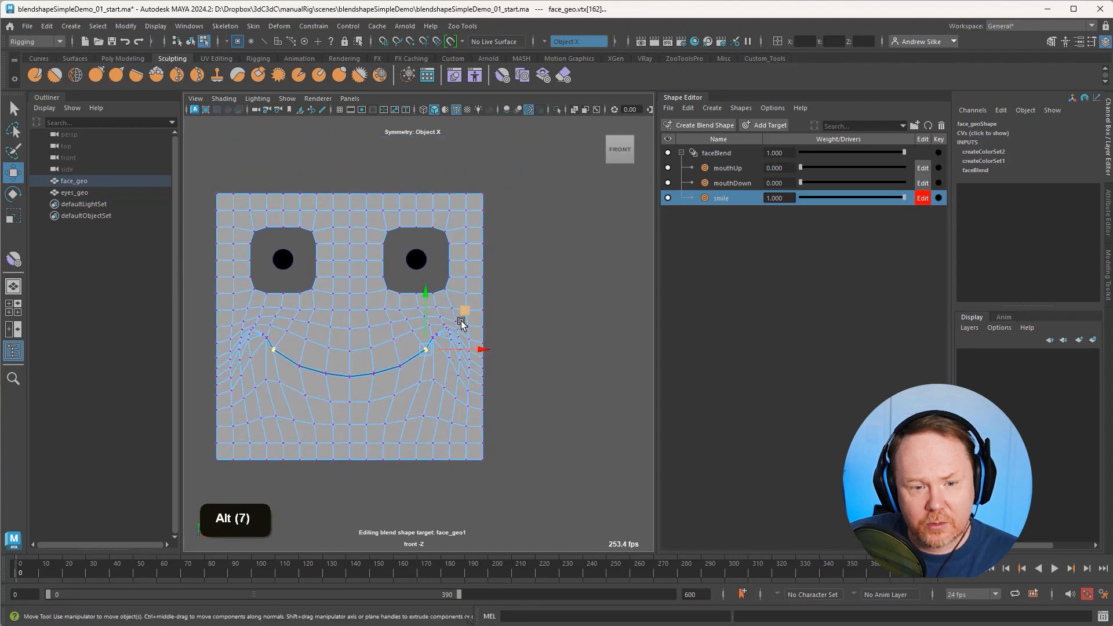
Step: Nudge the paired lip vertices near the mouth corner to taper the end of the smile line
alt+right_drag(461, 322, 566, 325)
key(q)
click(467, 350)
key(w)
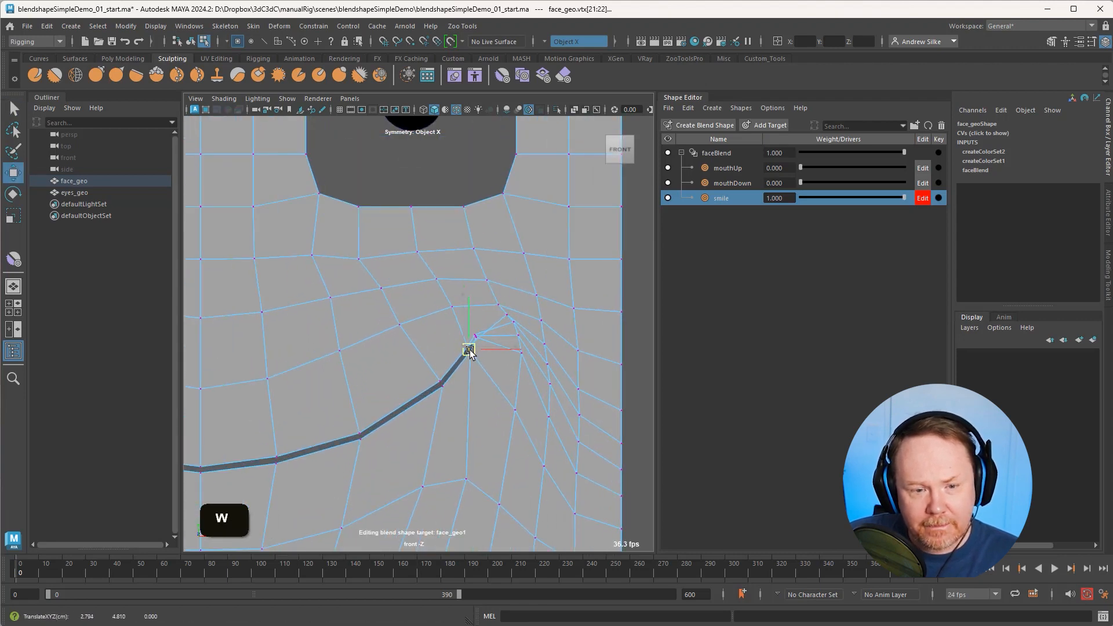
key(q)
alt+right_drag(472, 352, 609, 367)
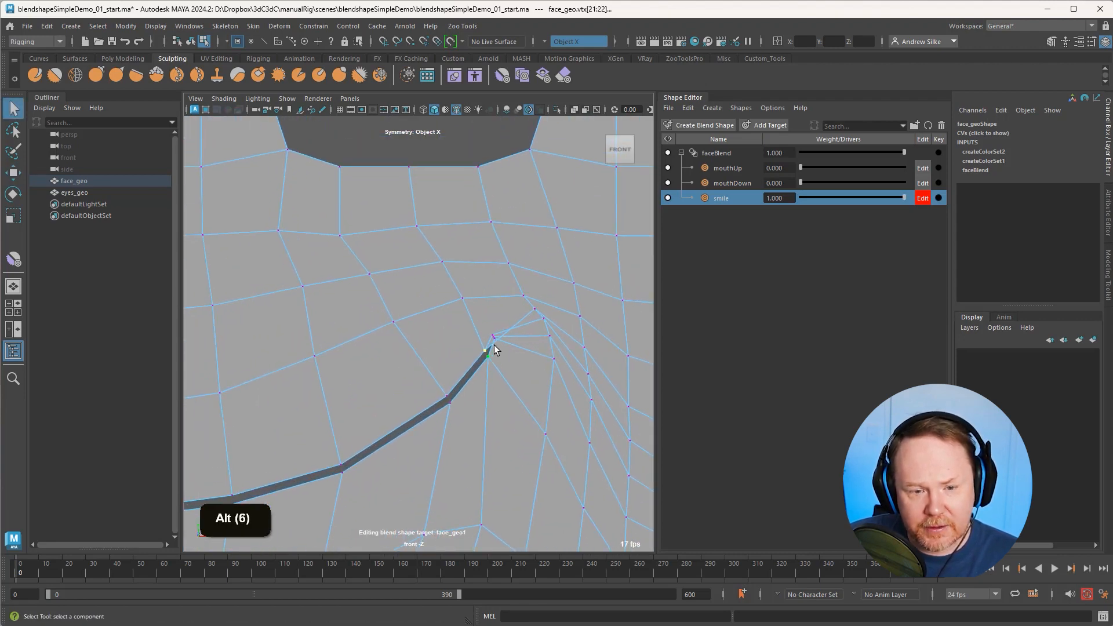
Step: Pull two of the crowded vertices beside the mouth corner inward and upward to separate the bunched edges
click(534, 308)
key(w)
drag(573, 276, 539, 267)
key(q)
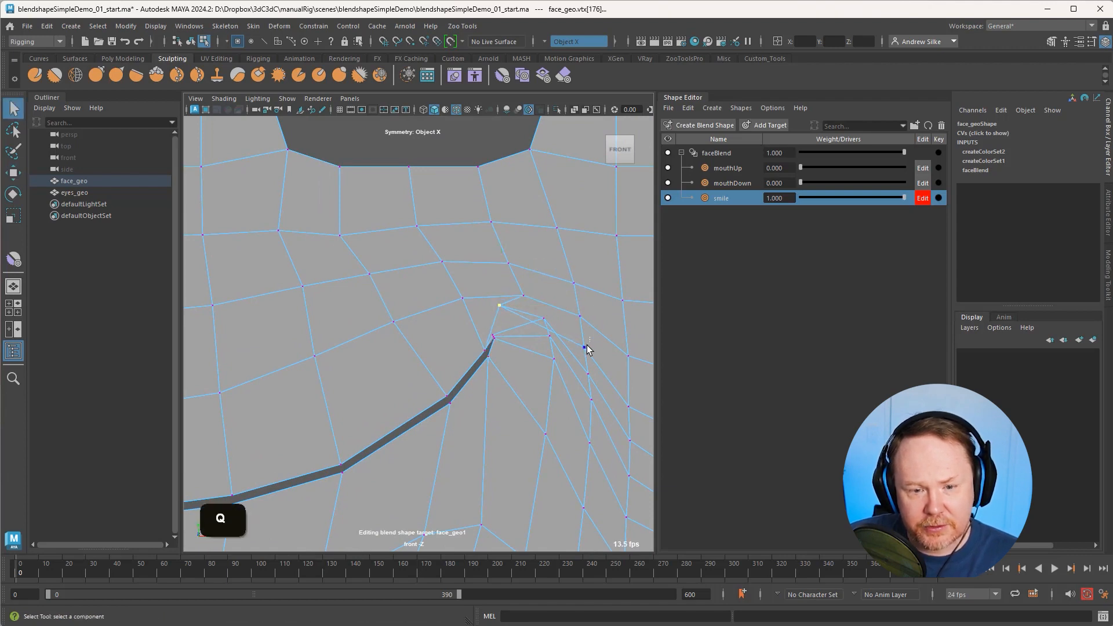
click(585, 348)
key(w)
drag(587, 348, 503, 268)
key(q)
Step: Reposition the remaining cheek vertices above and outside the mouth corner to space the edge rows more evenly
click(581, 316)
key(w)
key(q)
key(w)
key(q)
click(566, 280)
click(573, 283)
key(w)
key(q)
key(w)
mouse_move(508, 263)
mouse_down()
mouse_move(499, 253)
mouse_move(502, 276)
mouse_up()
key(q)
click(504, 283)
key(w)
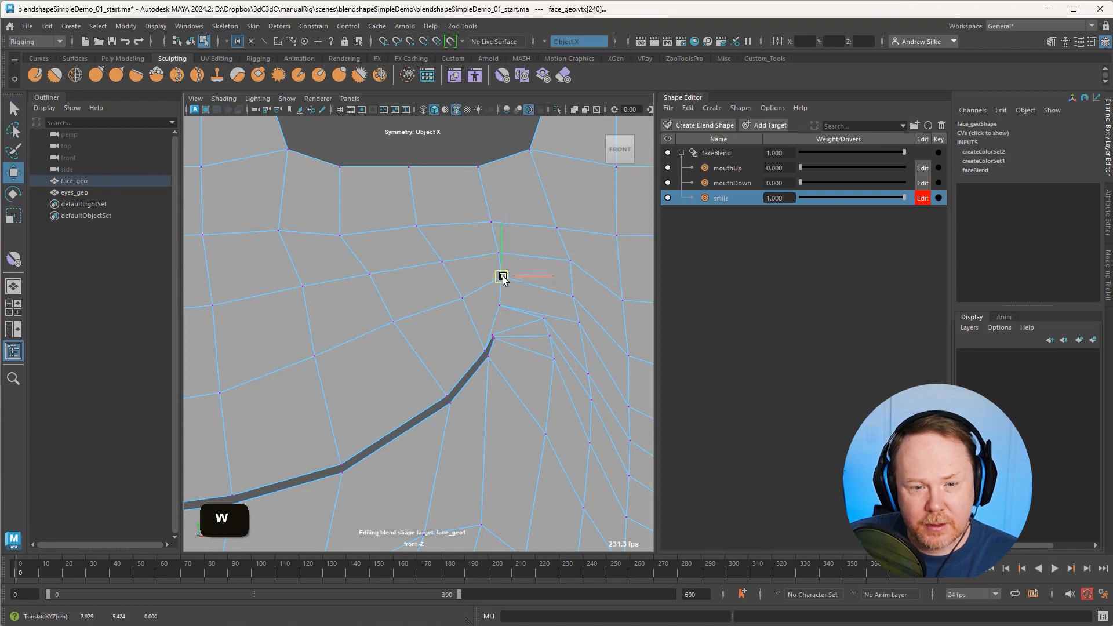
click(497, 305)
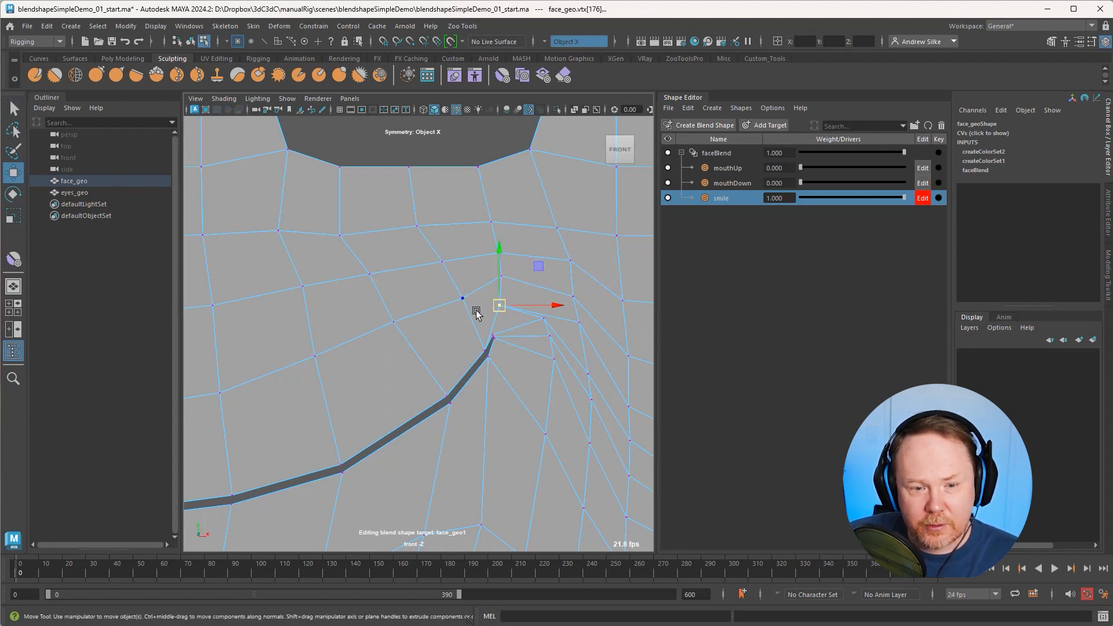
alt+middle_drag(487, 350, 544, 325)
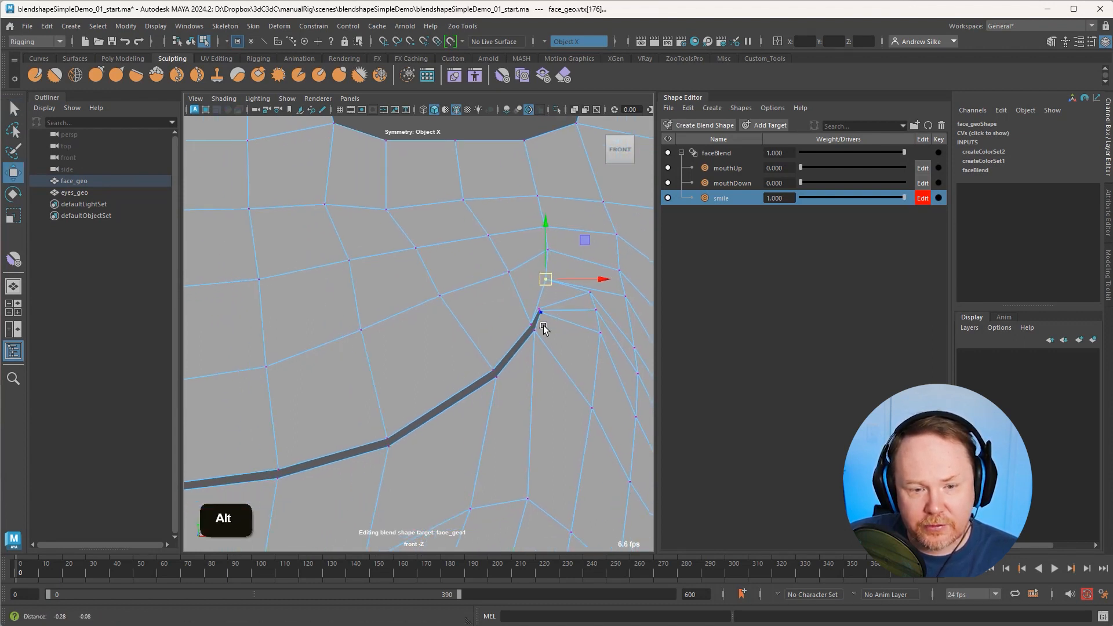
Step: Return to object mode and turn off the wireframe overlay on the shaded face
alt+right_drag(544, 325, 486, 328)
key(alt+q)
alt+middle_drag(425, 346, 491, 332)
key(q)
key(alt+q)
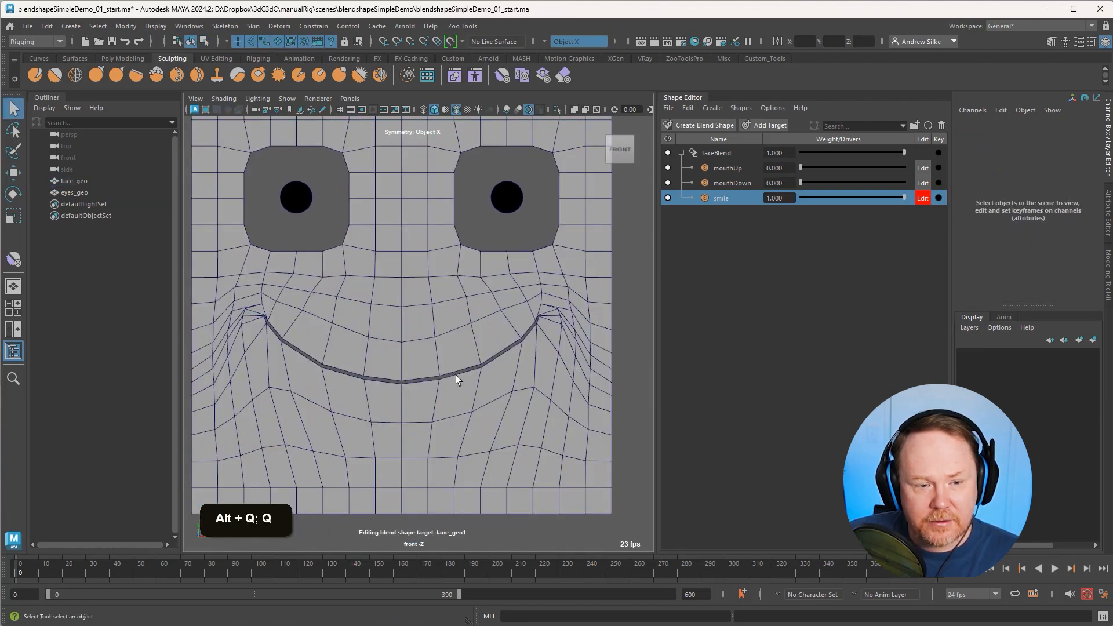
alt+right_drag(512, 358, 467, 345)
key(shift+2)
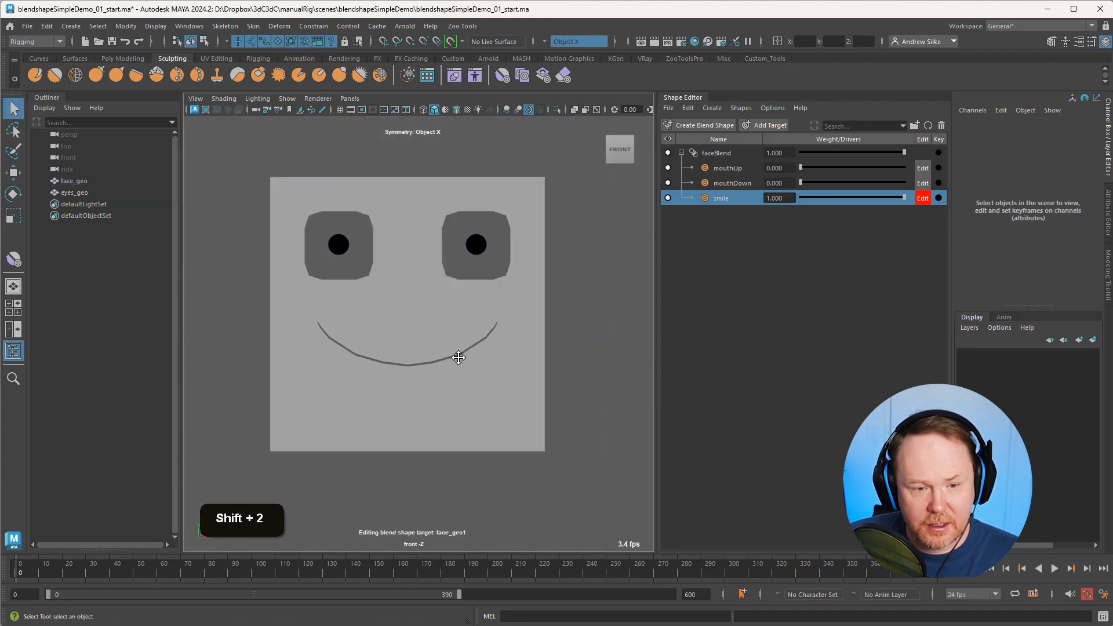
Step: Preview the face mesh smoothed and check the smile with the face deselected
click(444, 318)
alt+middle_drag(534, 298, 532, 313)
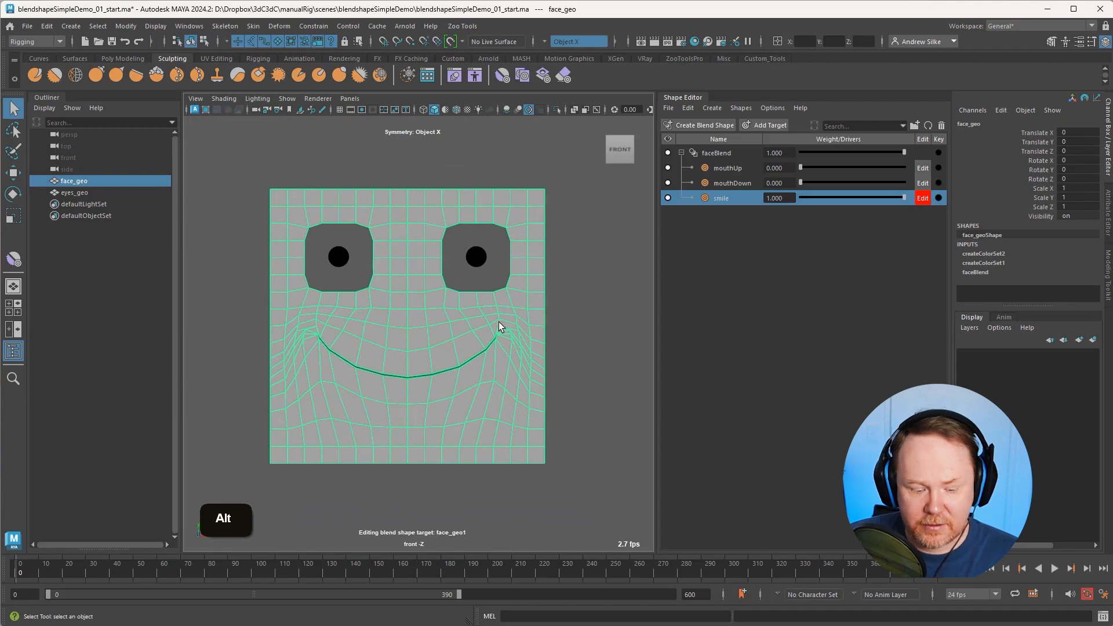
key(3)
click(572, 317)
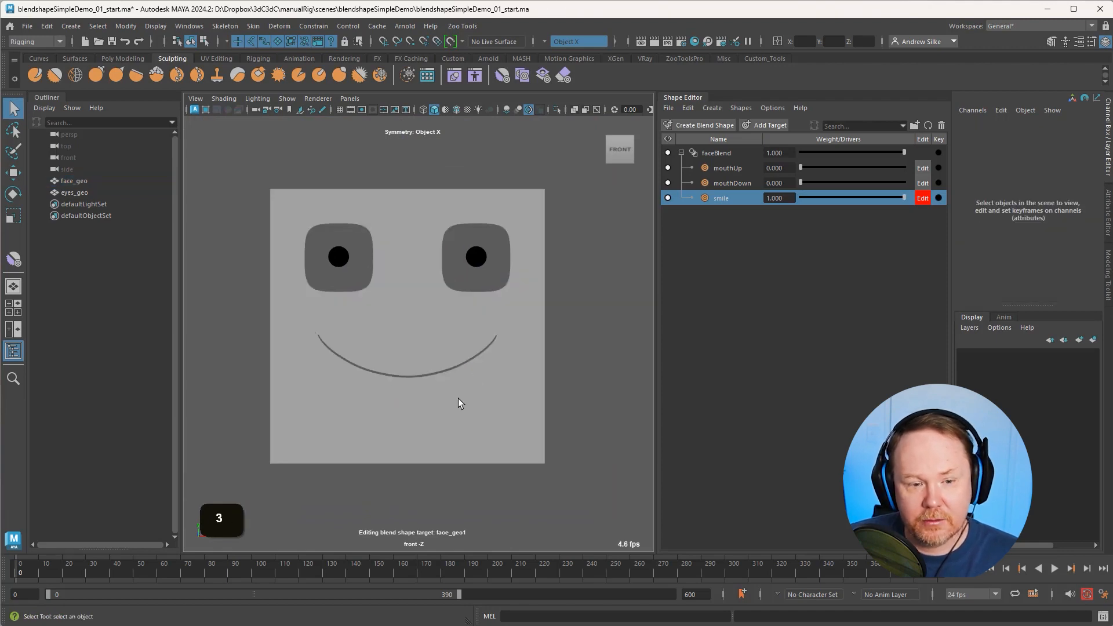
click(458, 399)
alt+right_drag(554, 323, 562, 319)
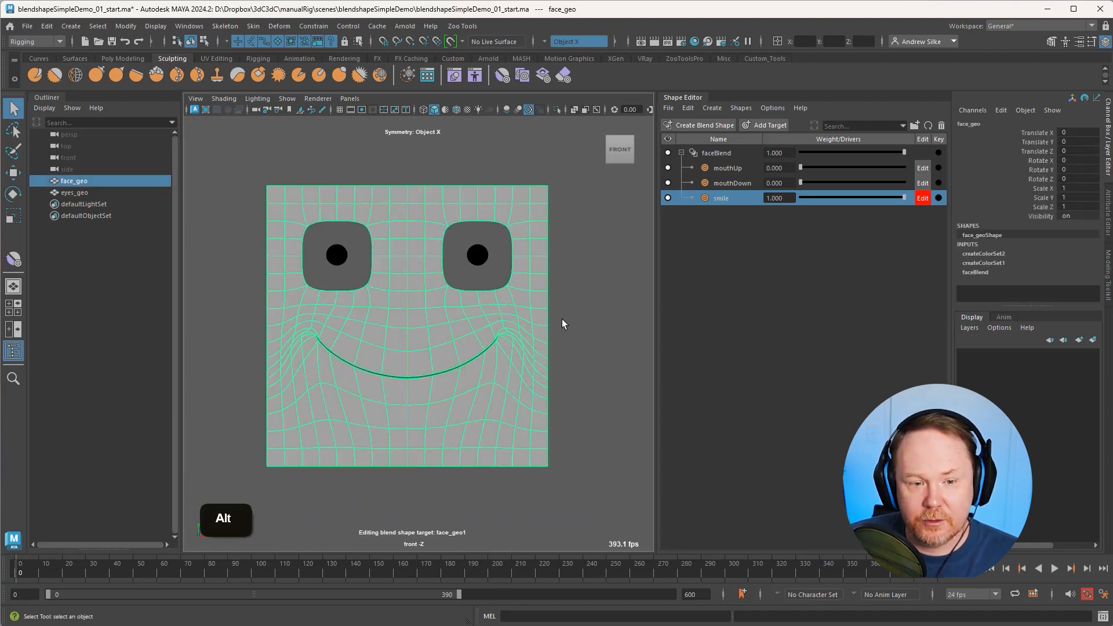
Step: Turn off editing for the smile target and test the smile and mouthUp weights
click(922, 198)
drag(904, 198, 941, 213)
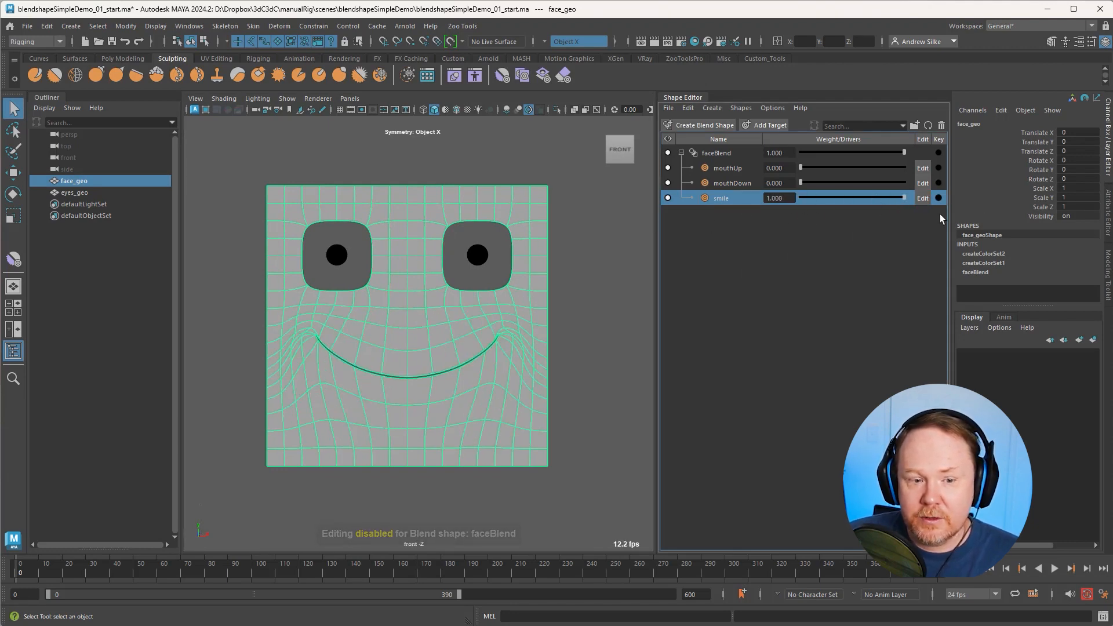
click(735, 170)
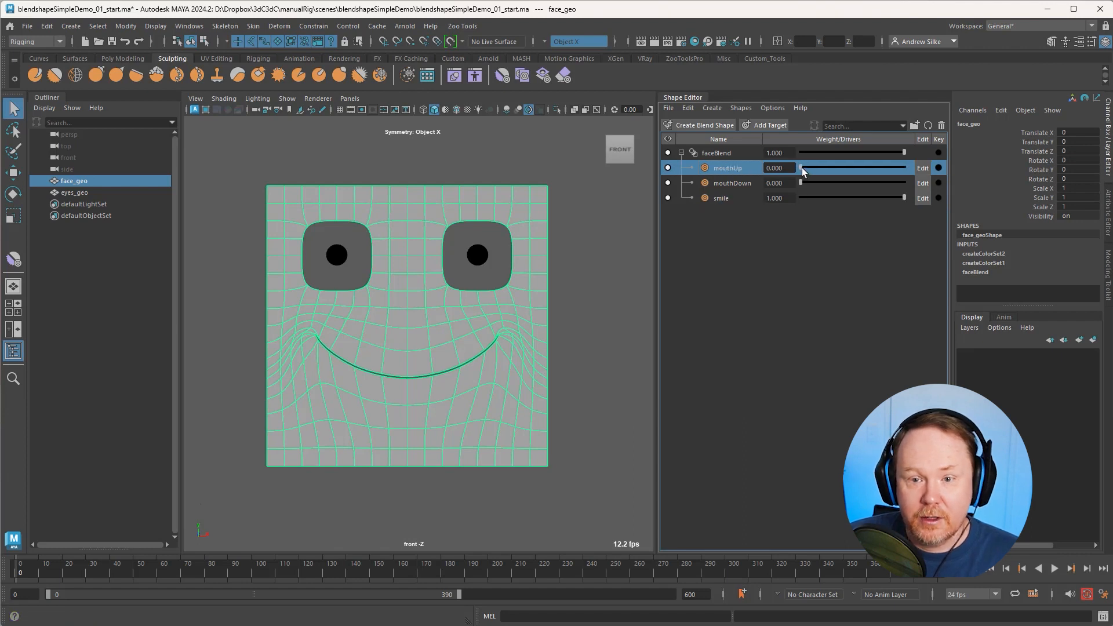
mouse_move(802, 168)
mouse_down()
mouse_move(914, 170)
mouse_move(803, 169)
mouse_move(902, 183)
mouse_move(800, 183)
mouse_up()
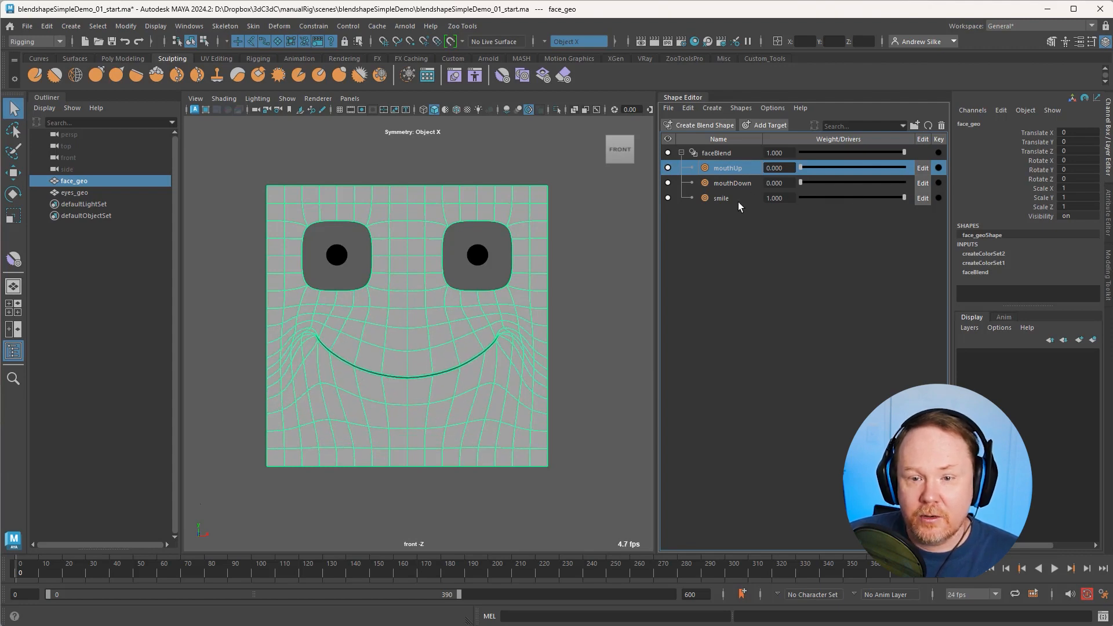
Step: Turn off the smooth preview, set mouthUp to 1.000 together with smile, and examine the mesh around the mouth corners
key(ctrl+alt+1)
alt+right_drag(594, 262, 686, 289)
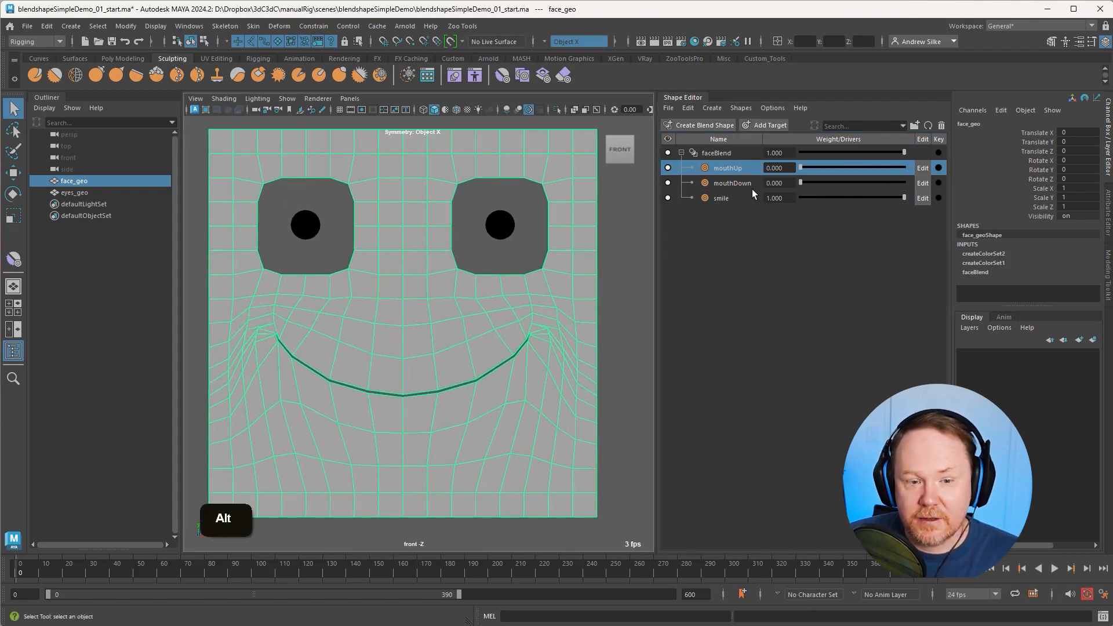
drag(803, 169, 928, 169)
alt+right_drag(578, 291, 711, 318)
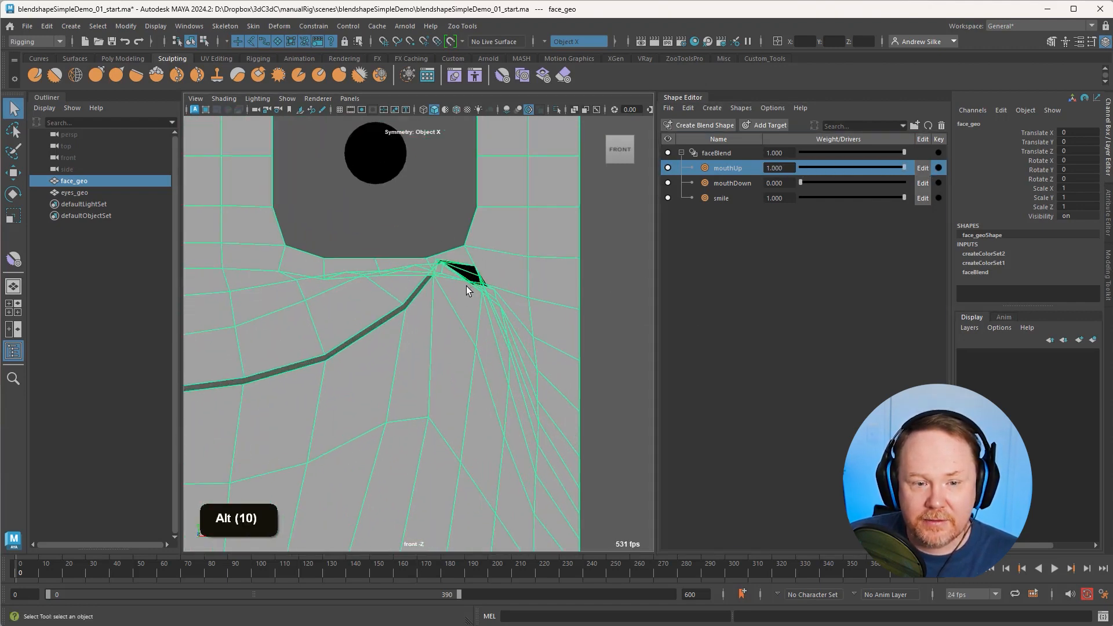
alt+middle_drag(467, 286, 494, 282)
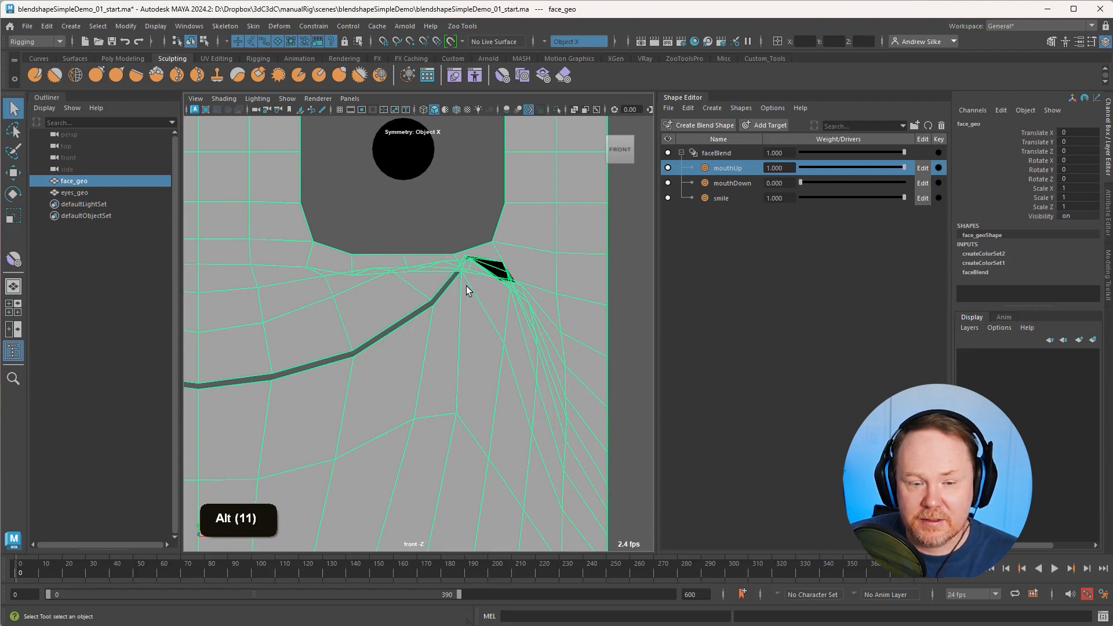
alt+right_drag(466, 287, 302, 316)
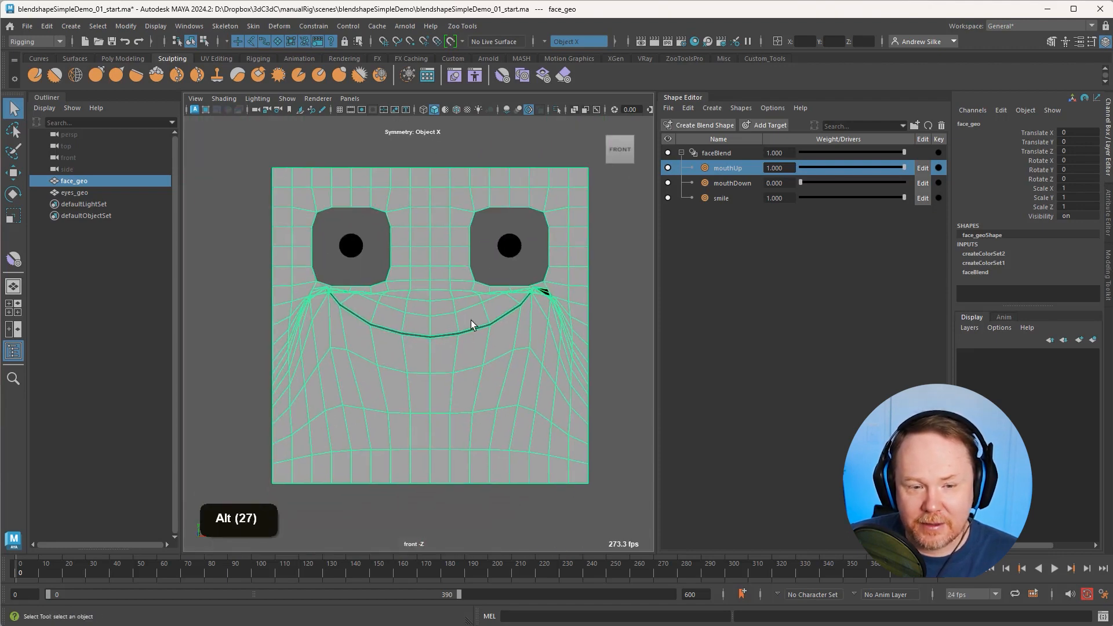
alt+middle_drag(471, 320, 437, 329)
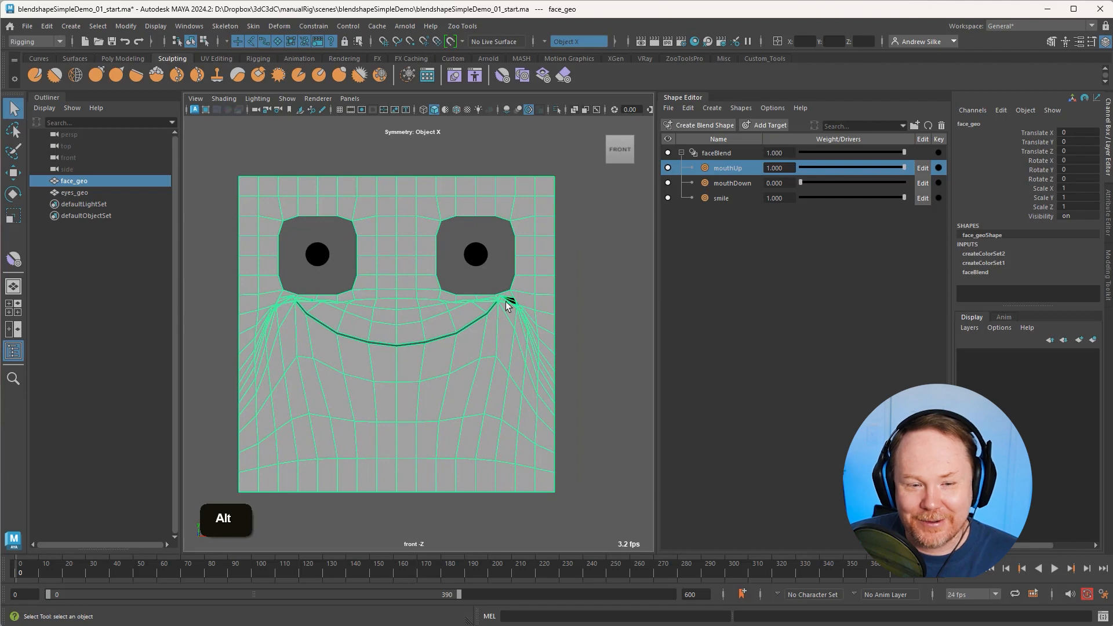
Step: Compare the mouthUp and smile targets separately and combined by varying their weights between 0 and 1
drag(861, 165, 787, 189)
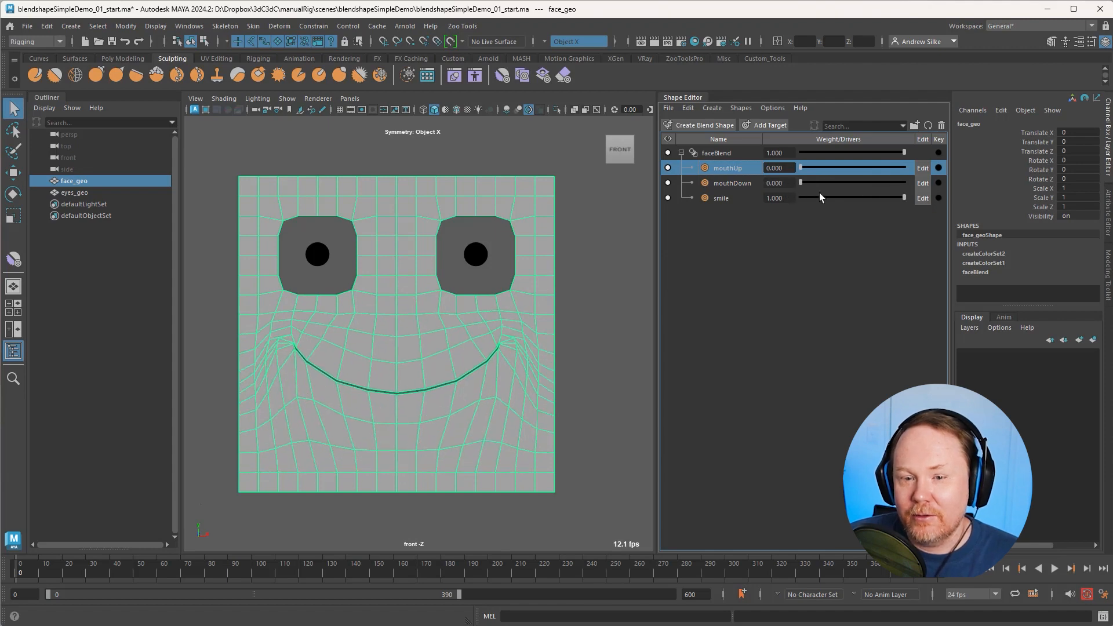
drag(867, 198, 961, 170)
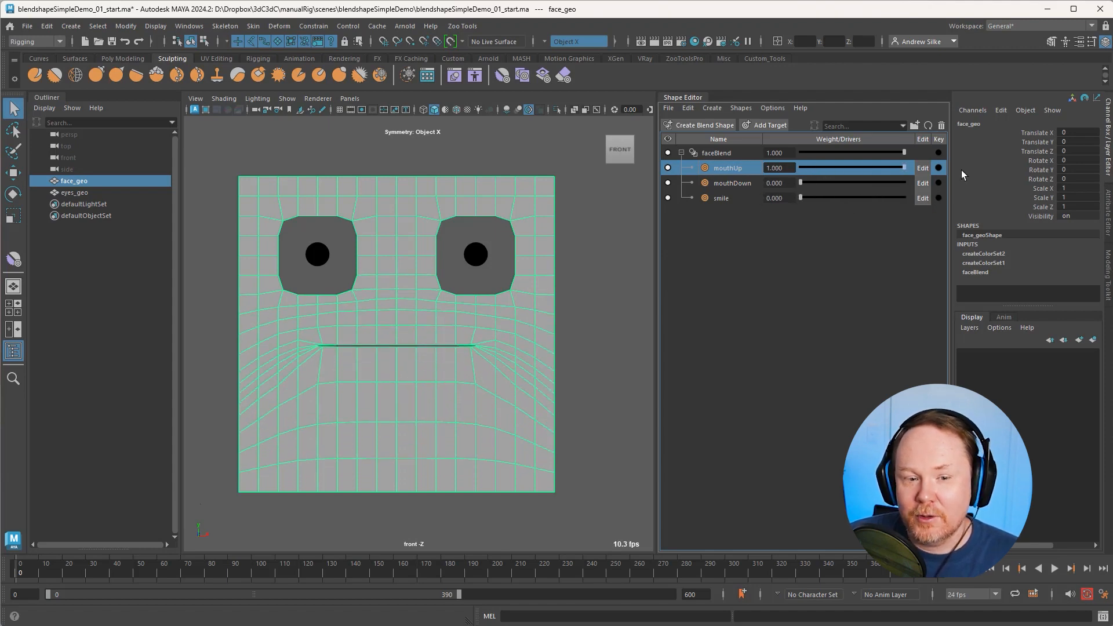
drag(802, 196, 944, 204)
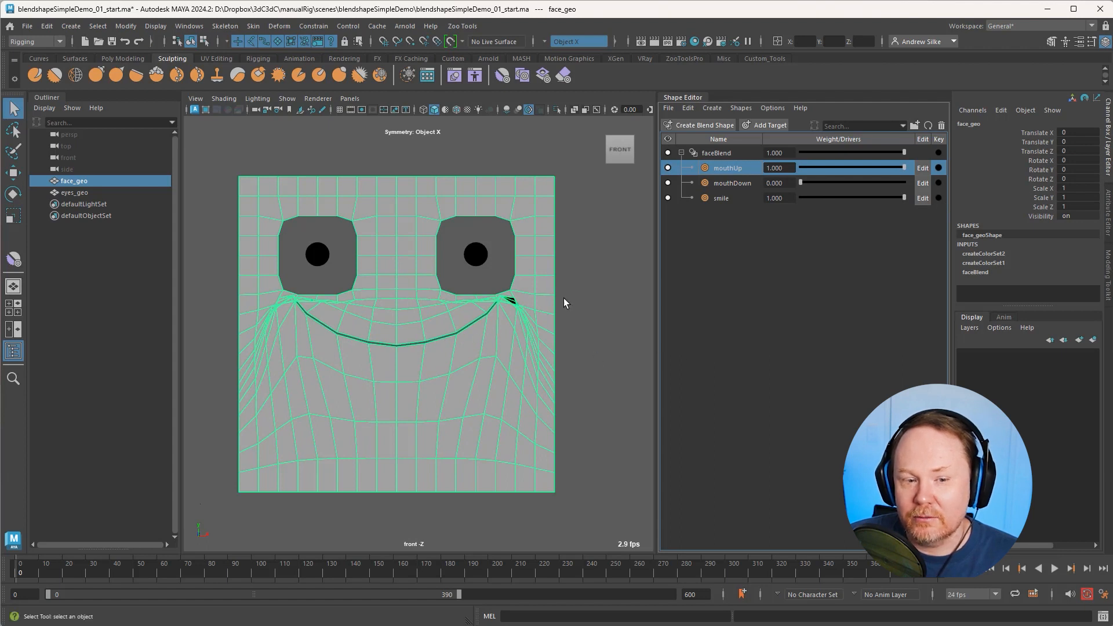
alt+middle_drag(532, 313, 472, 283)
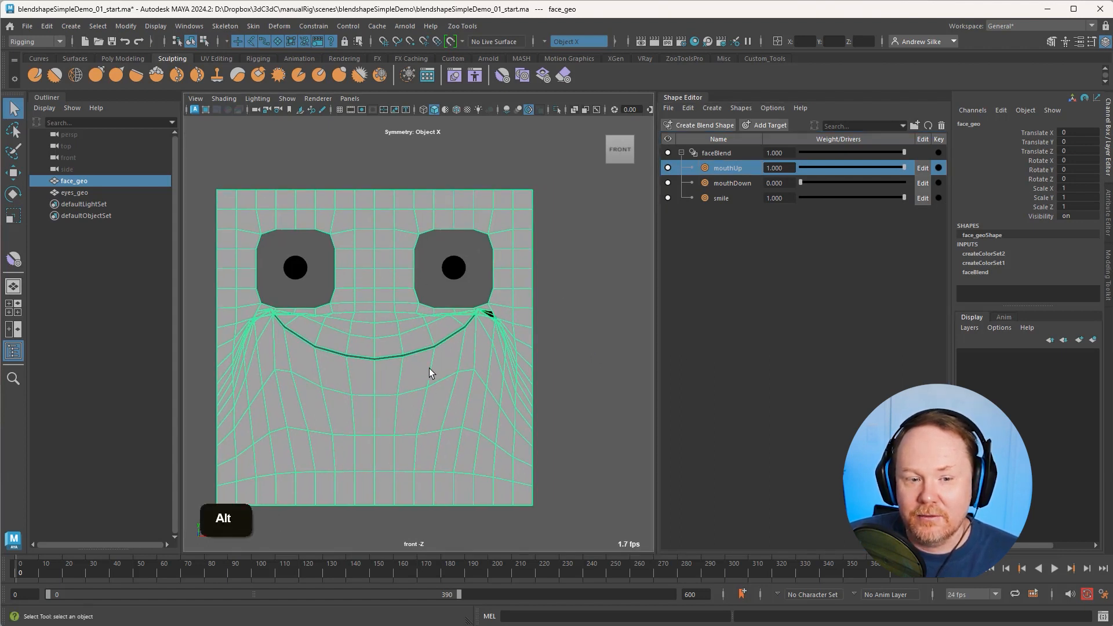
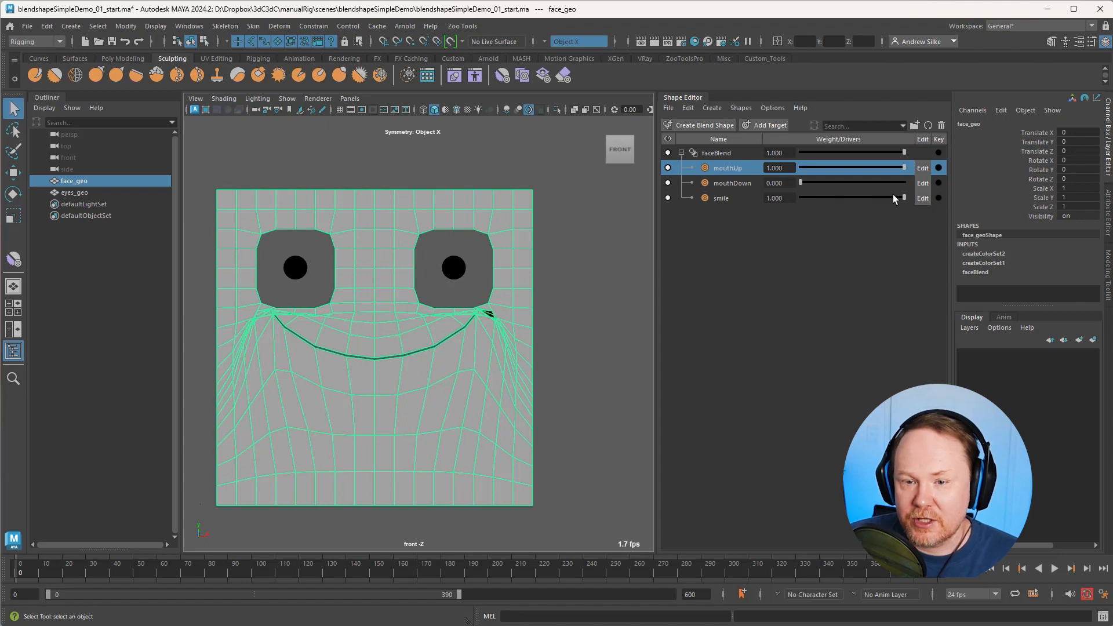
drag(904, 198, 800, 197)
drag(904, 167, 941, 197)
Step: Add a combination target driven by the mouthUp and smile targets
ctrl+click(724, 196)
alt+middle_drag(482, 291, 522, 270)
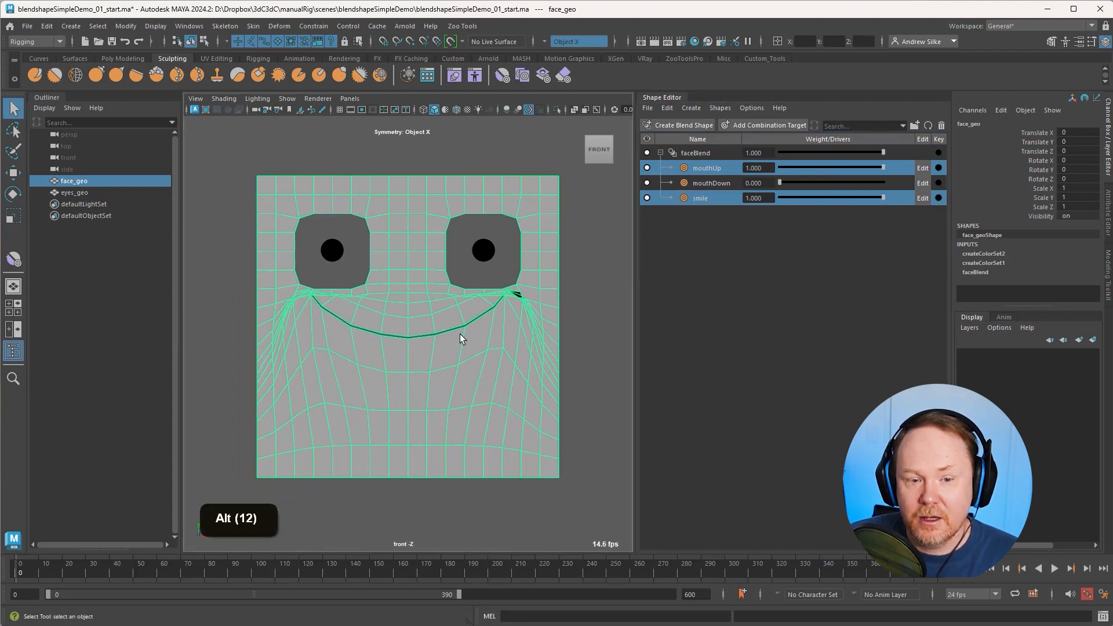
right_click(711, 200)
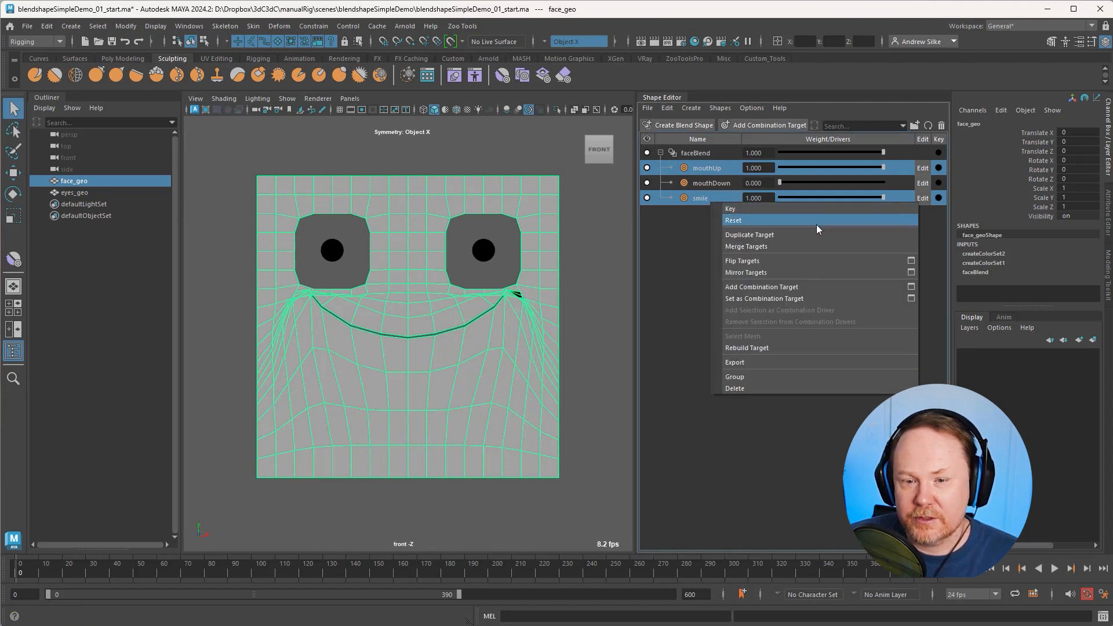
click(781, 288)
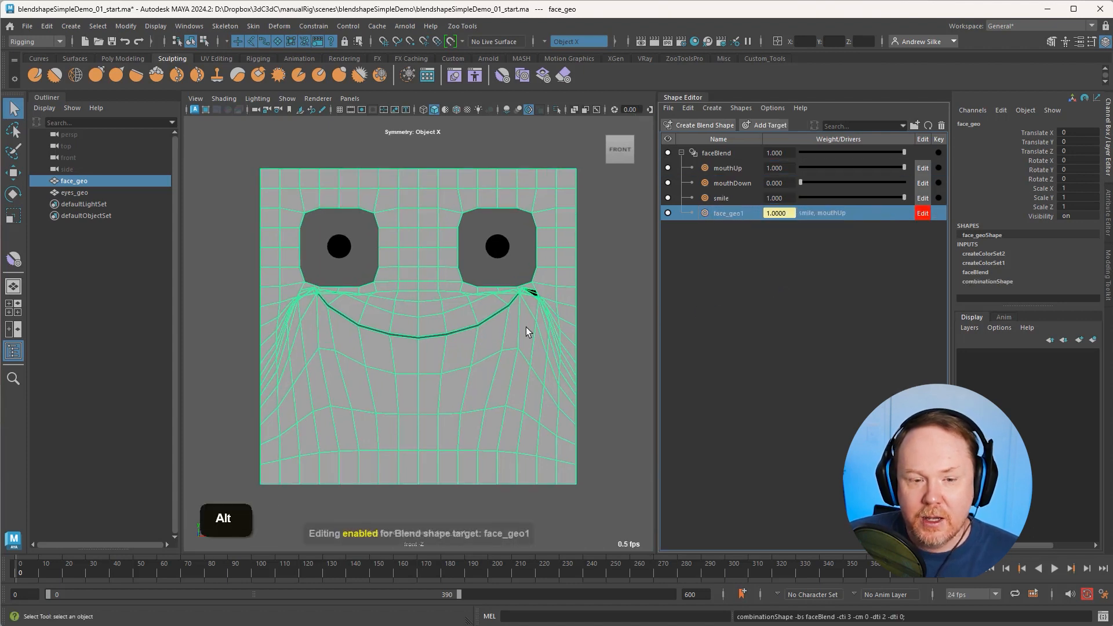
Step: Rename the new combination target to smileMouthUp
alt+right_drag(527, 327, 529, 328)
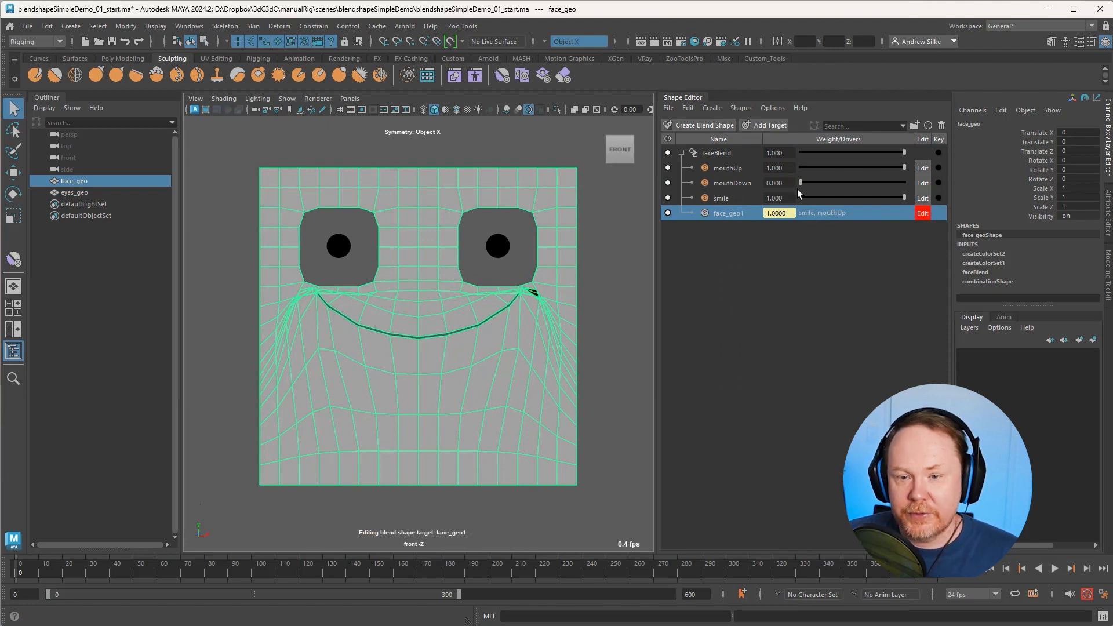
double_click(733, 212)
text(smileM)
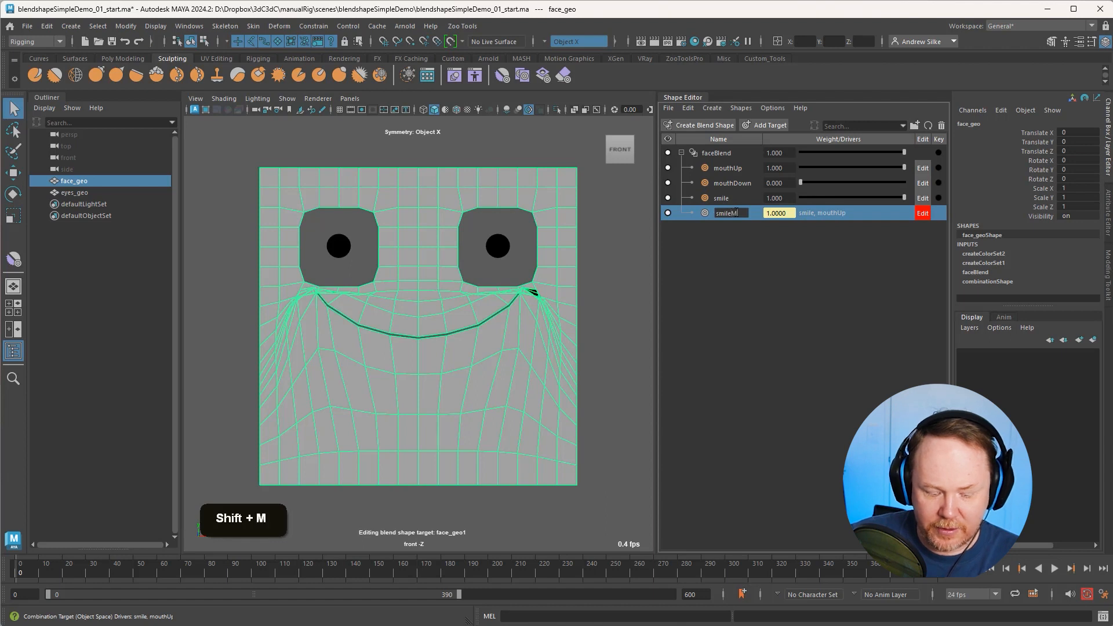
text(outhUp)
key(Return)
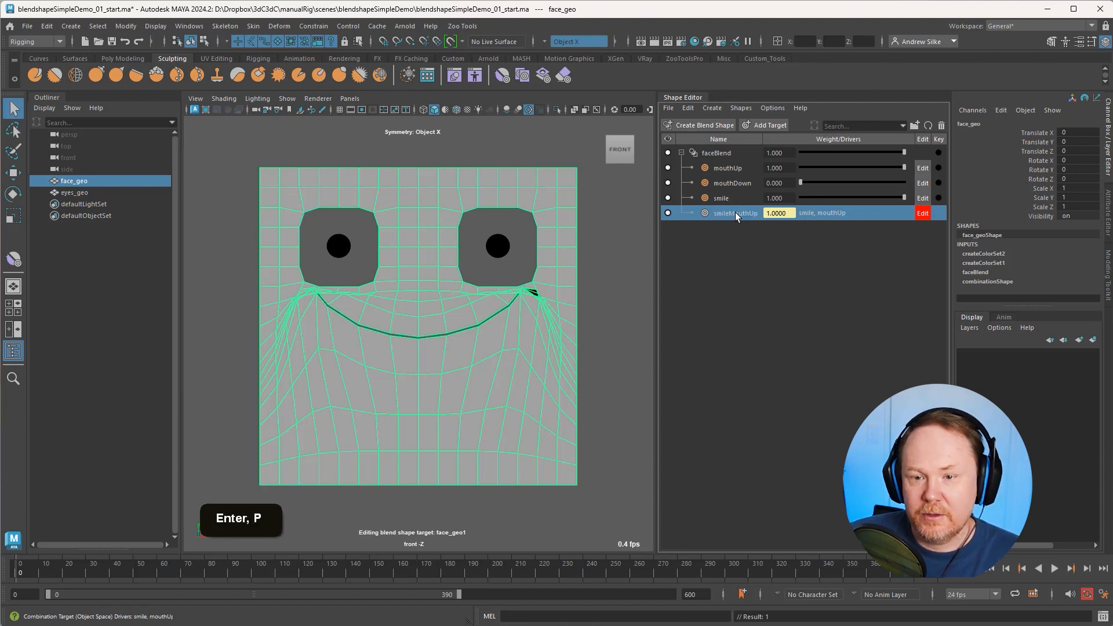
Step: On the smileMouthUp target, reposition the tangled vertex directly above the lip corner beneath the eye
alt+scroll(485, 333, up, 3)
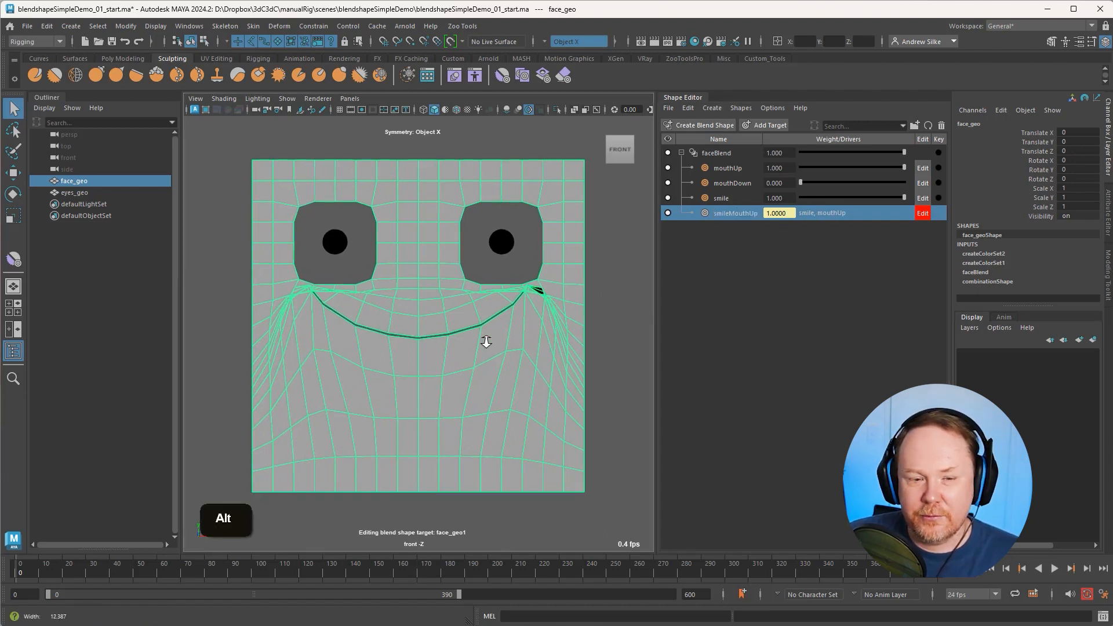
alt+scroll(532, 348, up, 5)
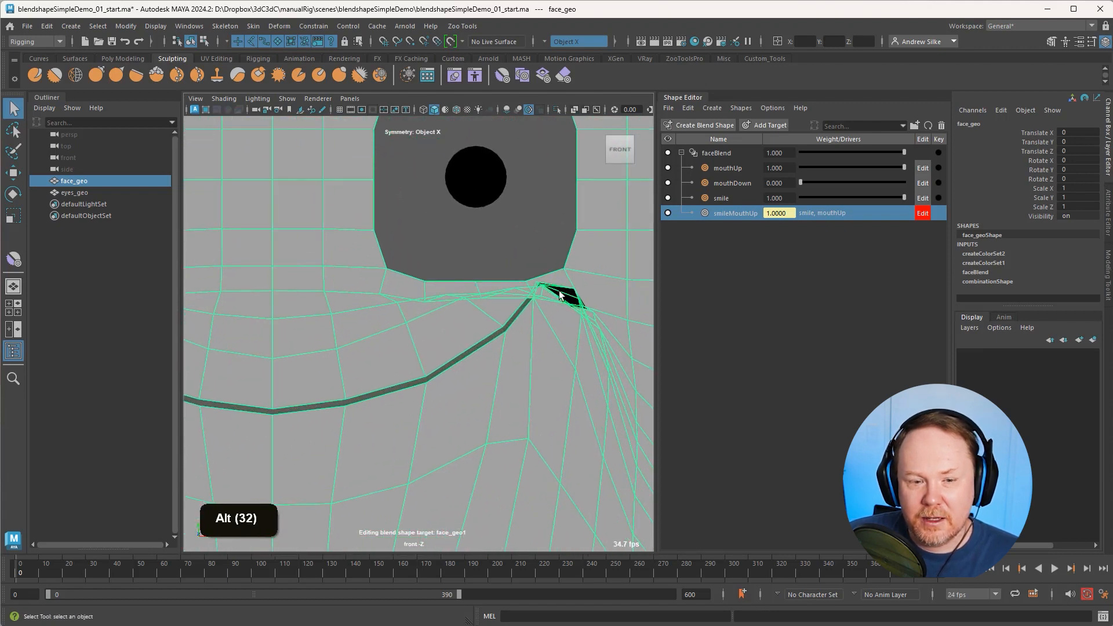
alt+middle_drag(534, 305, 513, 324)
alt+right_drag(514, 324, 571, 328)
key(alt+1)
alt+middle_drag(571, 329, 492, 342)
click(507, 297)
key(w)
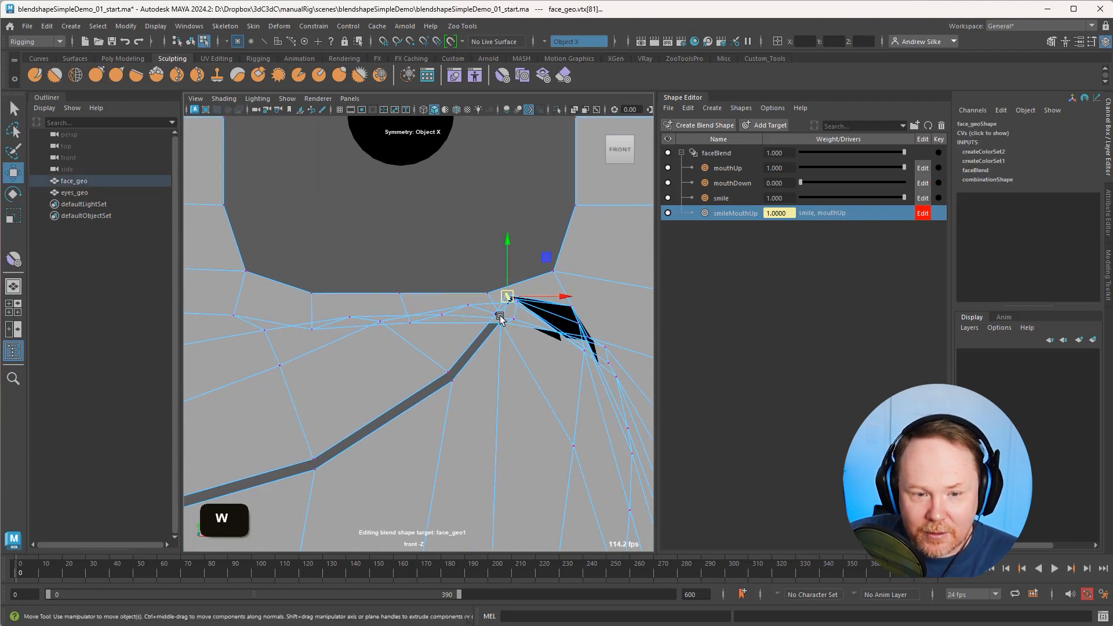
Step: Move the vertices at the lip corner down and inward along the smile line
key(shift+q)
shift+drag(496, 311, 481, 349)
key(w)
key(q)
key(w)
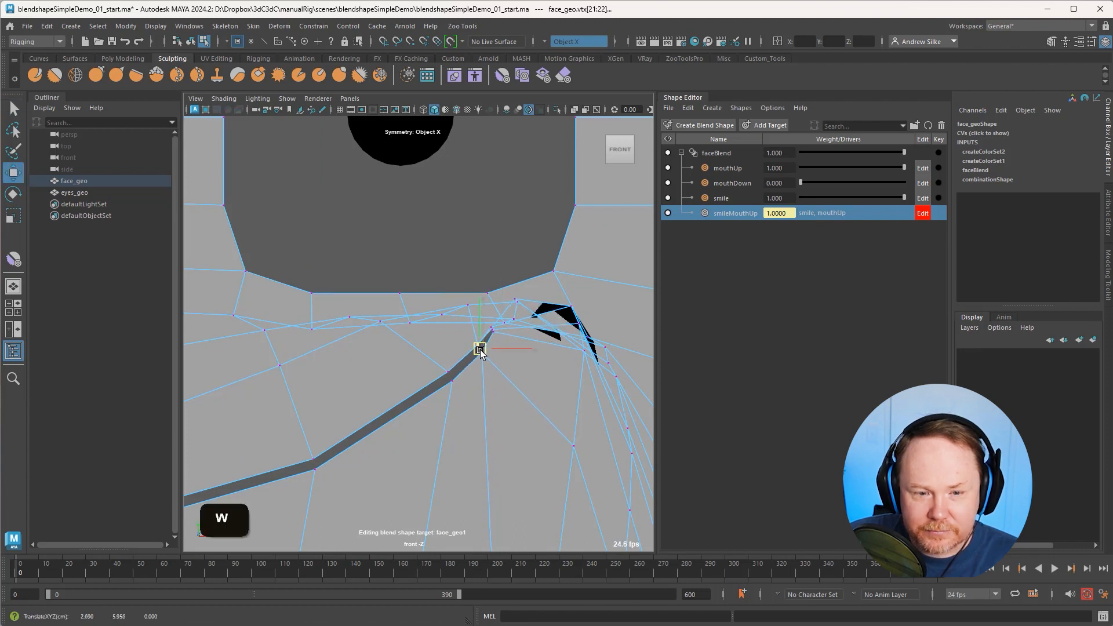
key(q)
Step: Pull the overlapping vertex beneath the eye down and inward to just above the lip corner
alt+right_drag(514, 319, 577, 302)
click(567, 283)
key(w)
drag(567, 283, 523, 318)
key(q)
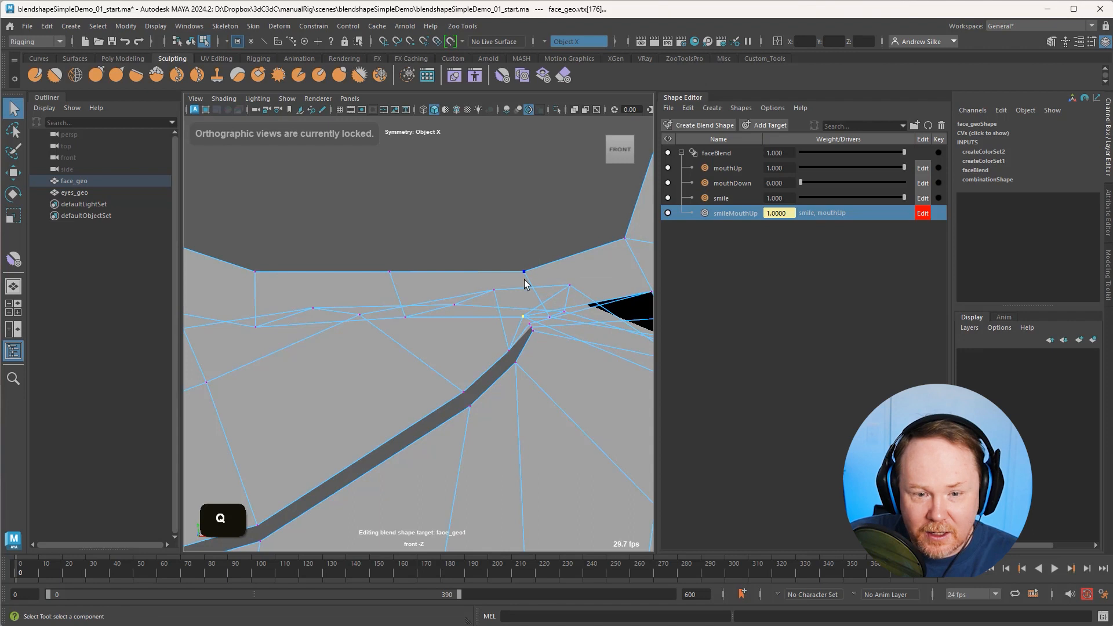
Step: Raise two vertices between the upper lip and the eye to sit just beneath the eye's lower edge
click(404, 317)
key(w)
drag(401, 310, 393, 280)
key(q)
alt+middle_drag(365, 305, 465, 311)
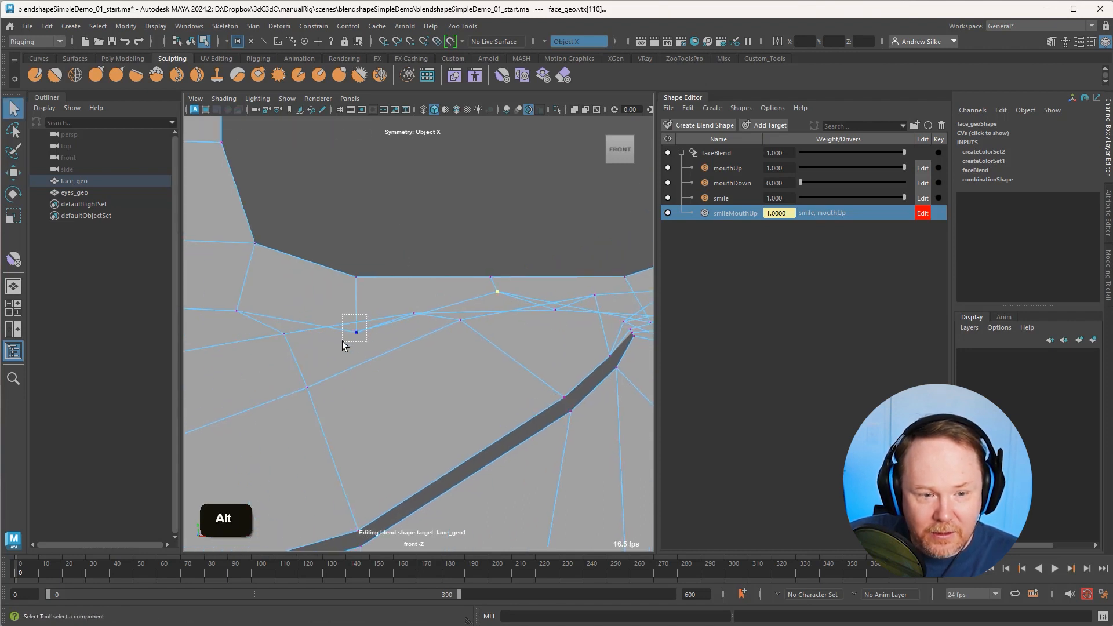
click(354, 299)
key(w)
key(q)
Step: Spread three crossing vertices above the upper lip by lowering them toward the lip into evenly spaced rows
click(283, 334)
key(w)
drag(284, 335, 282, 356)
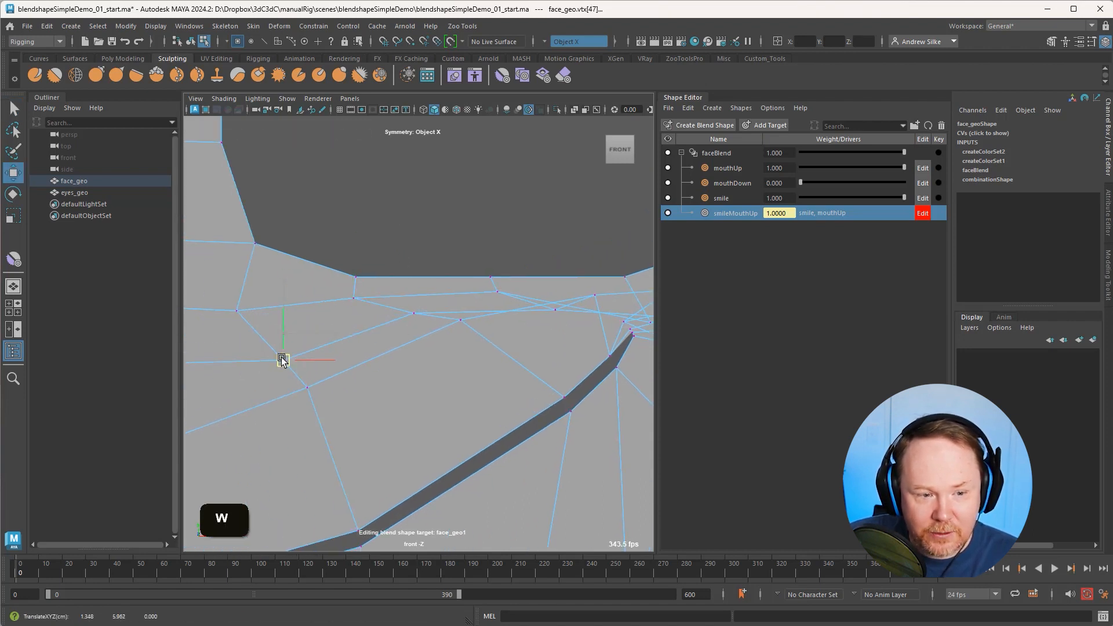
key(q)
click(460, 320)
key(w)
drag(460, 319, 493, 361)
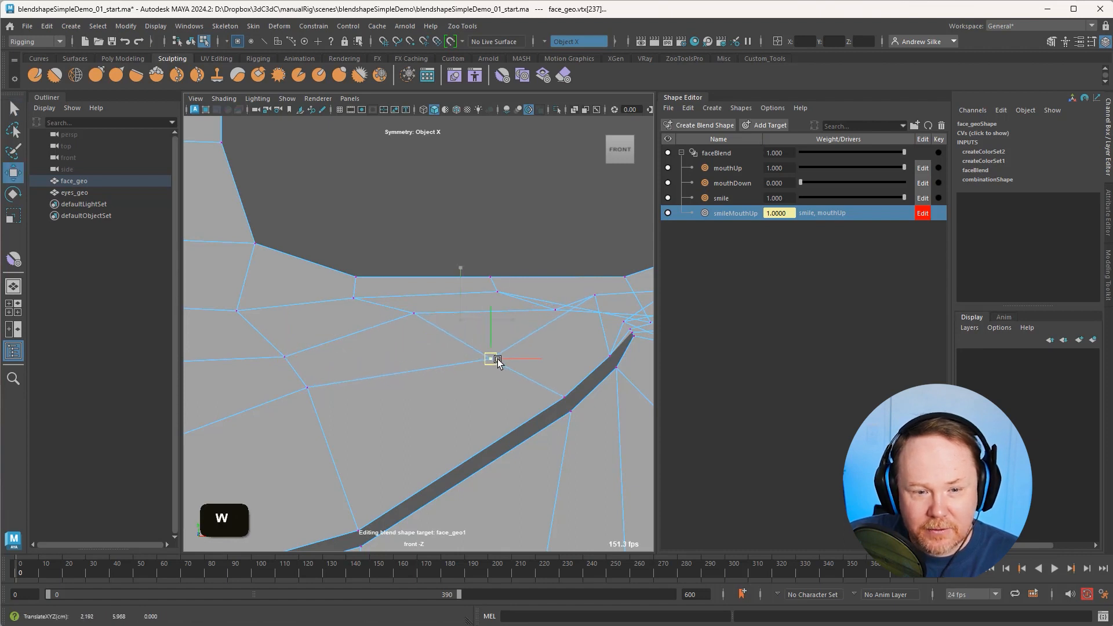
key(q)
click(414, 313)
key(w)
drag(414, 313, 441, 333)
key(q)
Step: Reposition the remaining crossing vertices between the upper lip and the eye, working toward the mouth corner
drag(338, 365, 326, 428)
key(w)
alt+middle_drag(376, 402, 188, 449)
click(407, 343)
alt+middle_drag(422, 352, 450, 318)
key(w)
drag(433, 308, 425, 353)
key(q)
drag(502, 289, 497, 317)
key(w)
key(q)
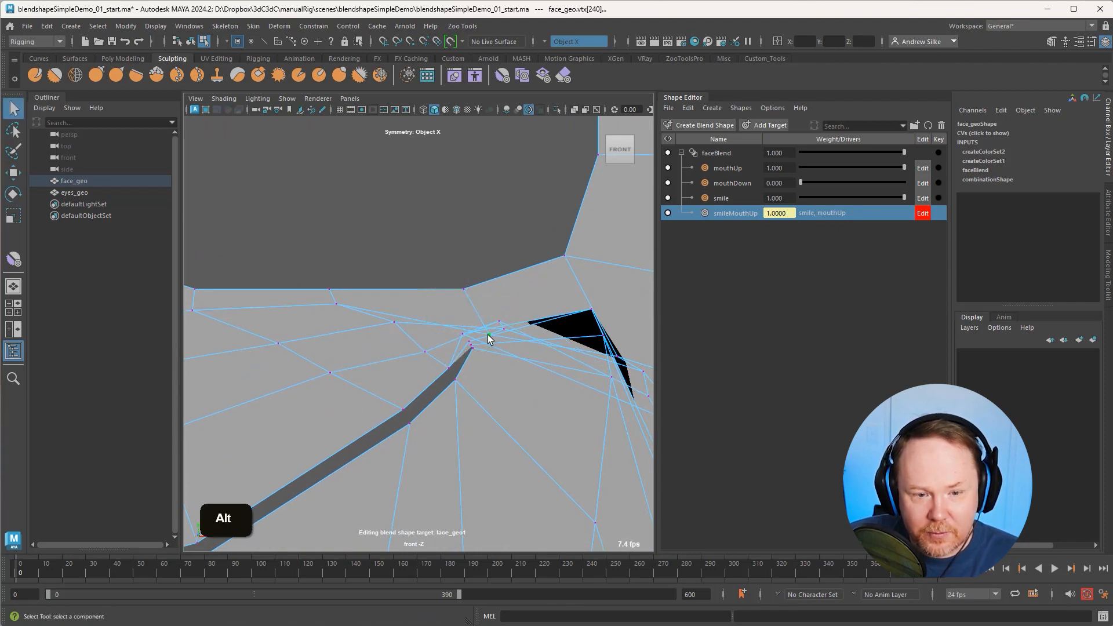
Step: Move the overlapping vertices beside the lip corner up to just beneath the eye's lower outer corner
key(w)
click(472, 300)
key(q)
key(w)
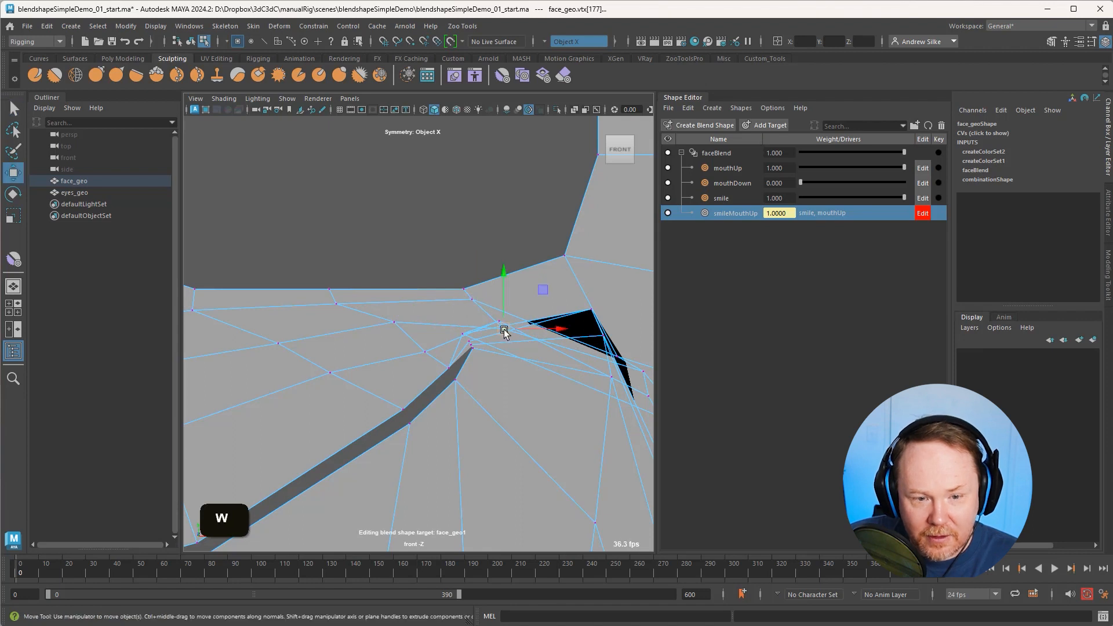
click(476, 308)
key(q)
Step: Stack the next two vertices in order between the lip corner and the eye's lower edge
click(462, 332)
key(w)
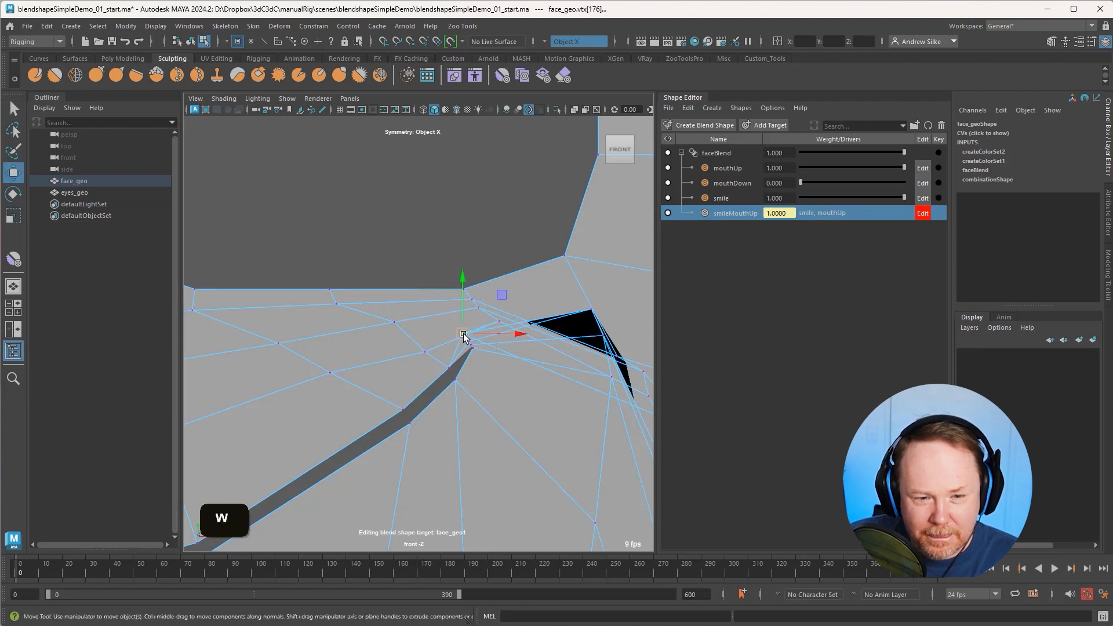
drag(465, 334, 475, 321)
key(q)
click(501, 322)
key(w)
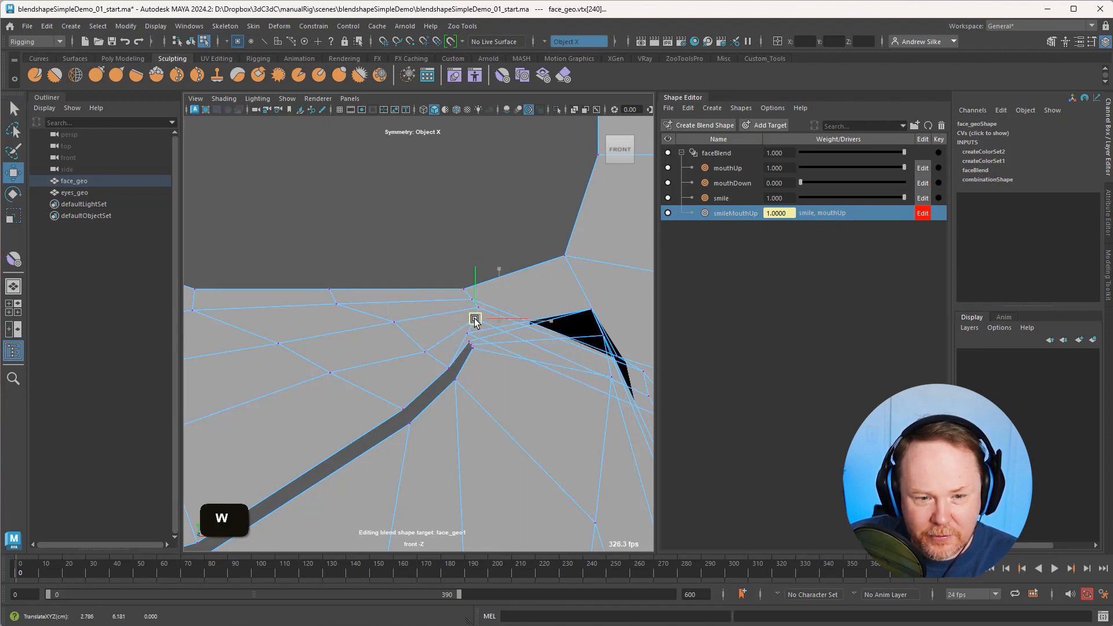
key(q)
Step: Pull two lower cheek vertices down from the bunched edges outside the mouth corner
alt+middle_drag(522, 353, 481, 353)
alt+right_drag(481, 353, 519, 403)
alt+middle_drag(519, 403, 534, 320)
click(489, 374)
key(w)
drag(489, 375, 467, 402)
key(q)
key(w)
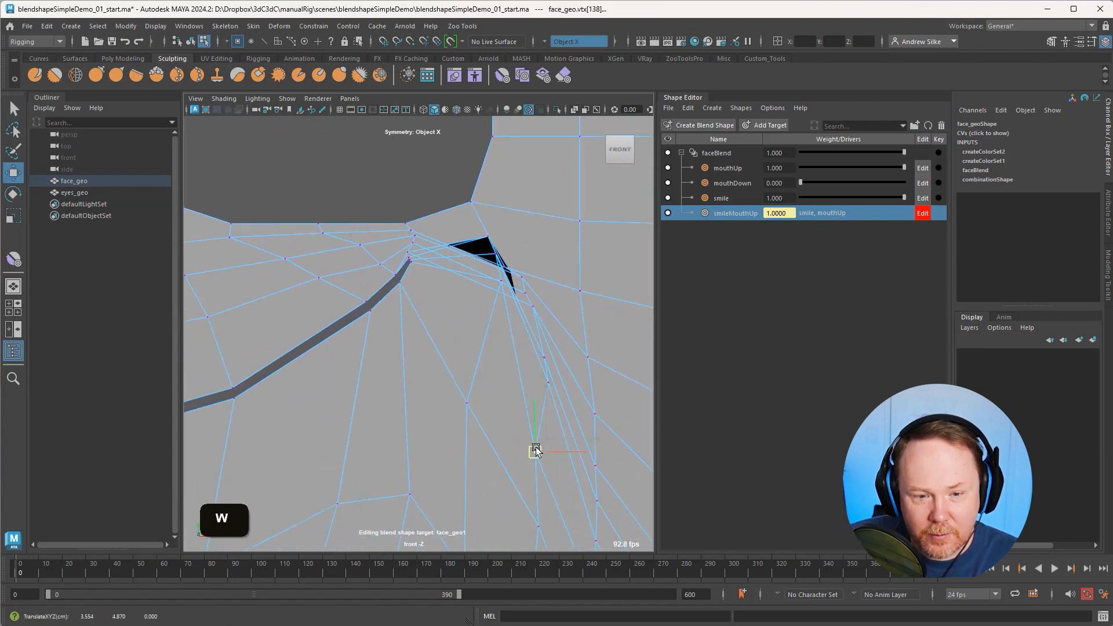
Step: Move two vertices from the folded area beside the mouth corner down into the cheek
key(q)
click(502, 283)
key(w)
drag(503, 284, 472, 353)
key(q)
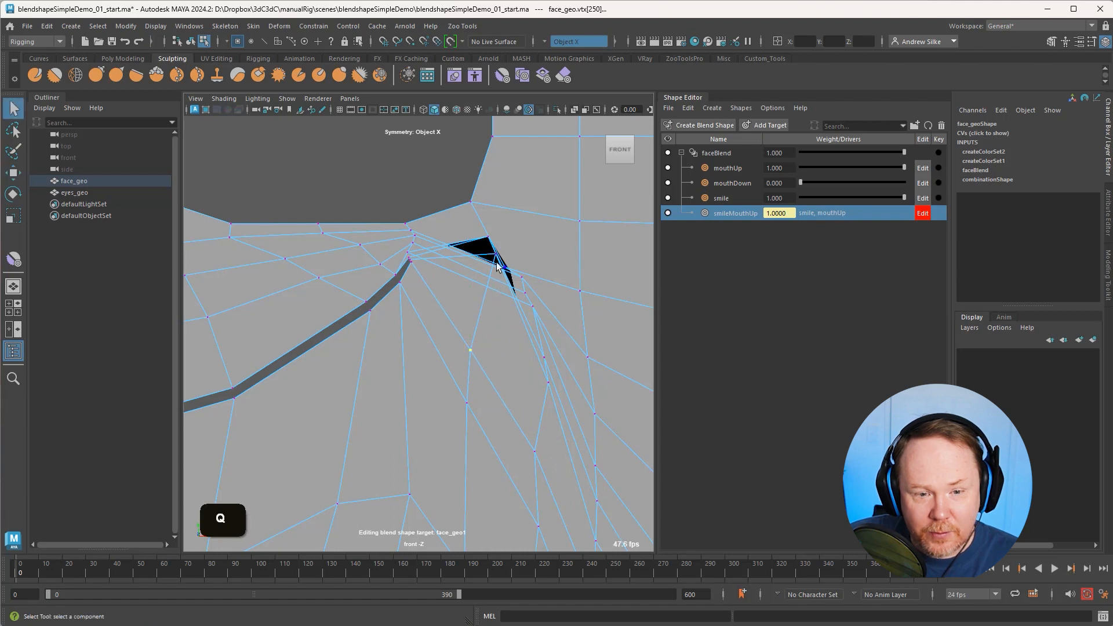
click(496, 254)
key(w)
drag(496, 254, 483, 317)
key(q)
Step: Lower the top vertex of the cheek fold and place it just above the two relocated cheek vertices
click(491, 236)
key(w)
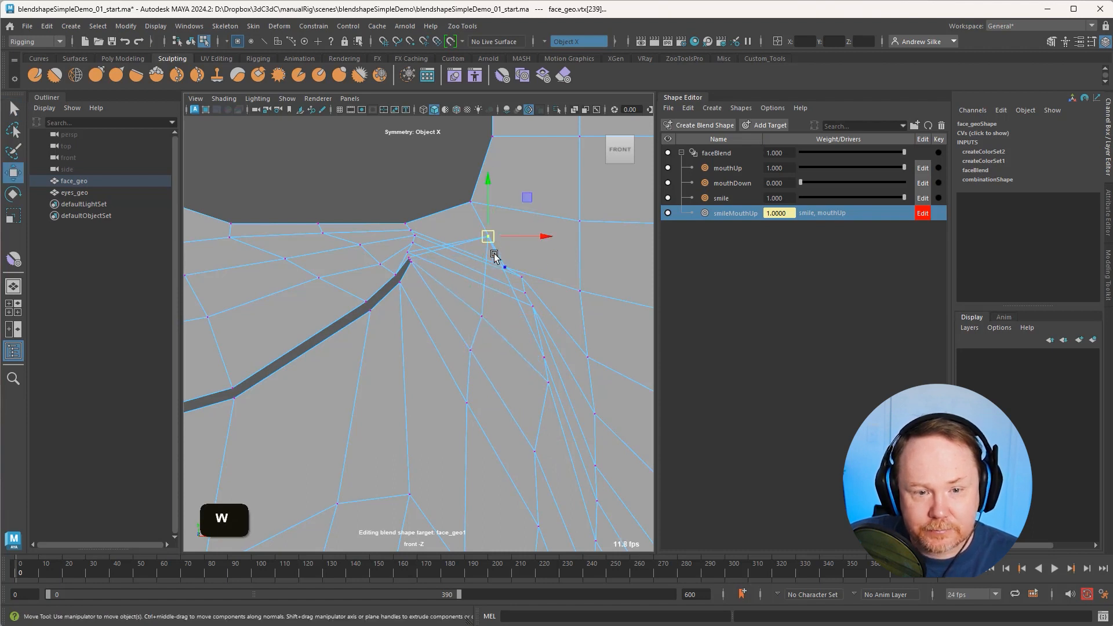
drag(492, 247, 478, 294)
key(q)
alt+right_drag(482, 293, 587, 303)
key(w)
drag(508, 285, 497, 277)
key(q)
alt+middle_drag(487, 254, 452, 258)
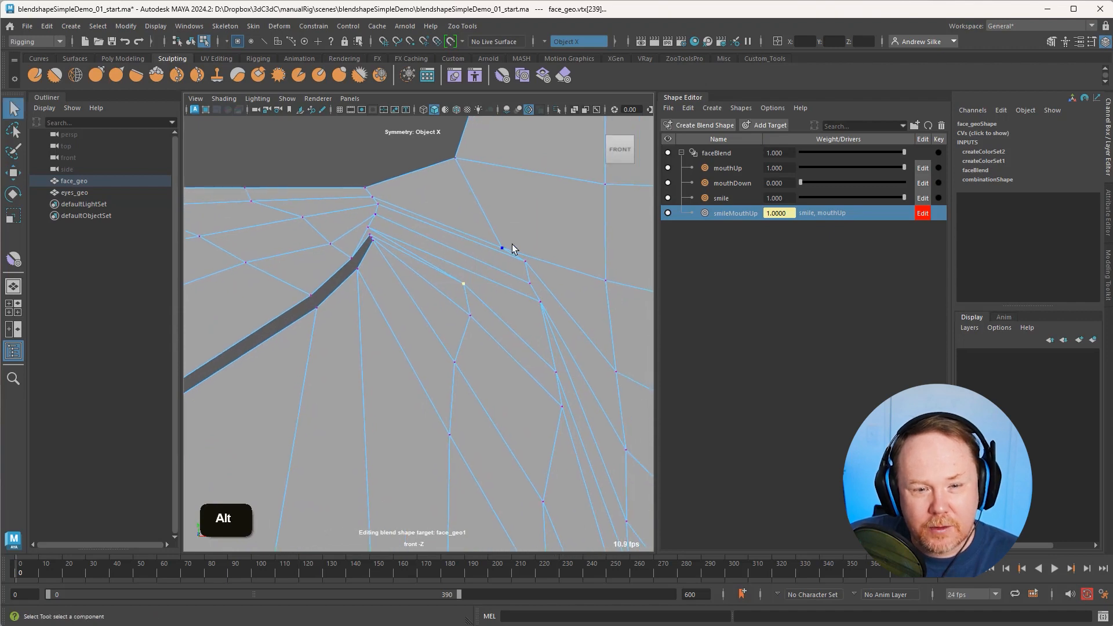
Step: Raise the upper outer cheek vertex toward the lower outer corner of the eye
click(503, 250)
key(w)
drag(504, 249, 487, 209)
key(q)
Step: Spread the outer cheek vertices upward and outward to space out the bunched edge loops
click(532, 283)
key(w)
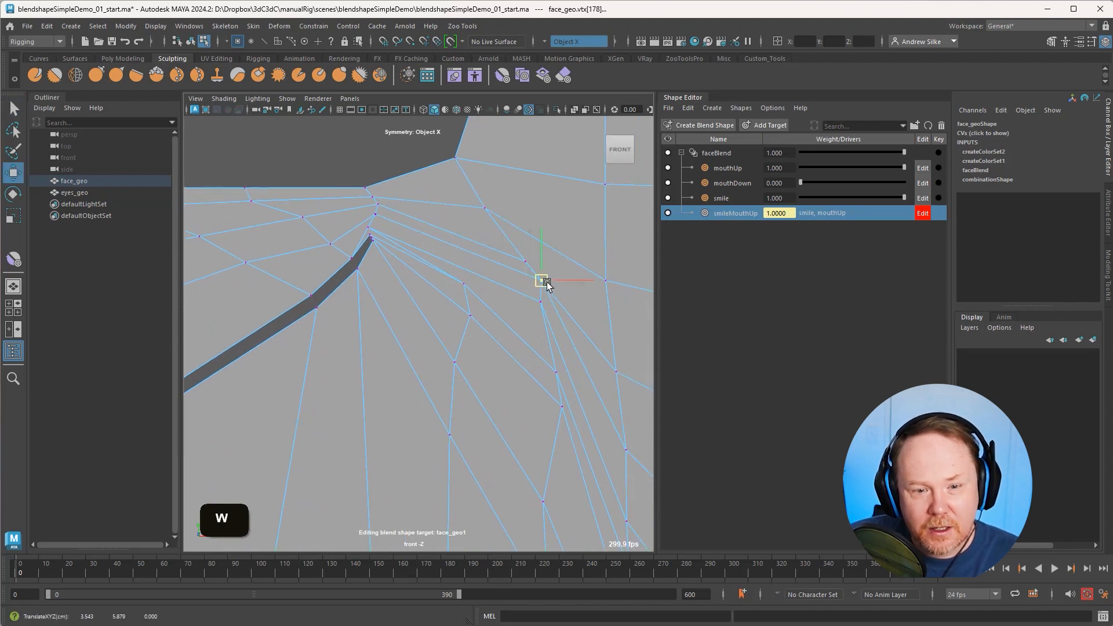
key(q)
drag(533, 284, 515, 242)
key(w)
key(q)
click(524, 260)
key(w)
key(q)
Step: Nudge the lower outer cheek vertex to smooth its edge flow beside the mouth
alt+middle_drag(562, 394, 519, 300)
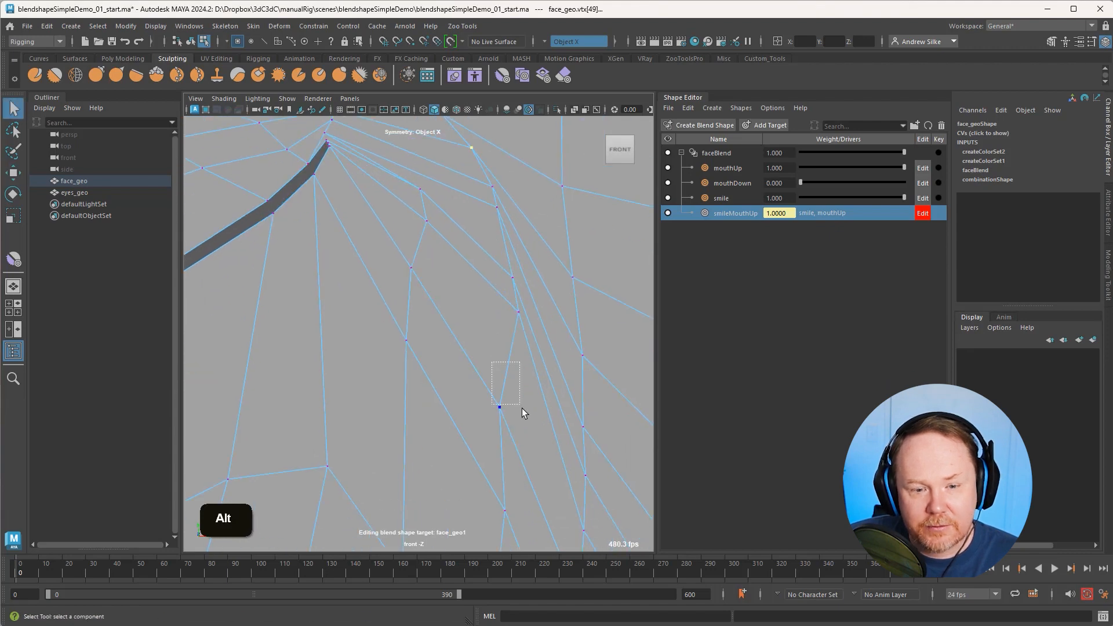
drag(522, 413, 523, 414)
alt+right_drag(523, 415, 481, 365)
alt+middle_drag(482, 366, 524, 335)
key(w)
drag(501, 321, 510, 322)
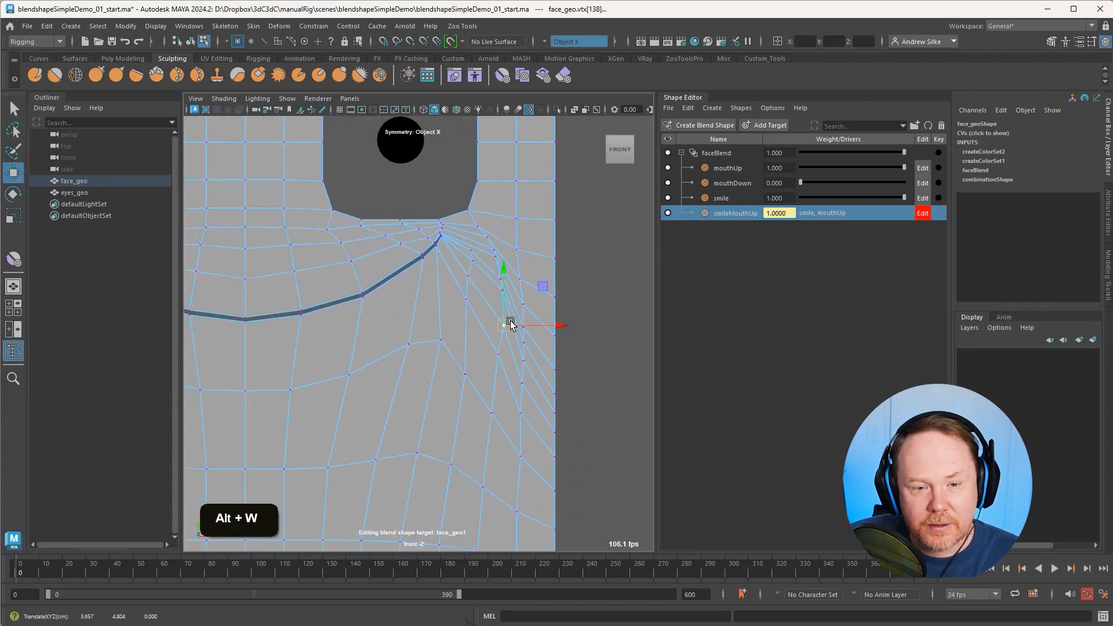
key(q)
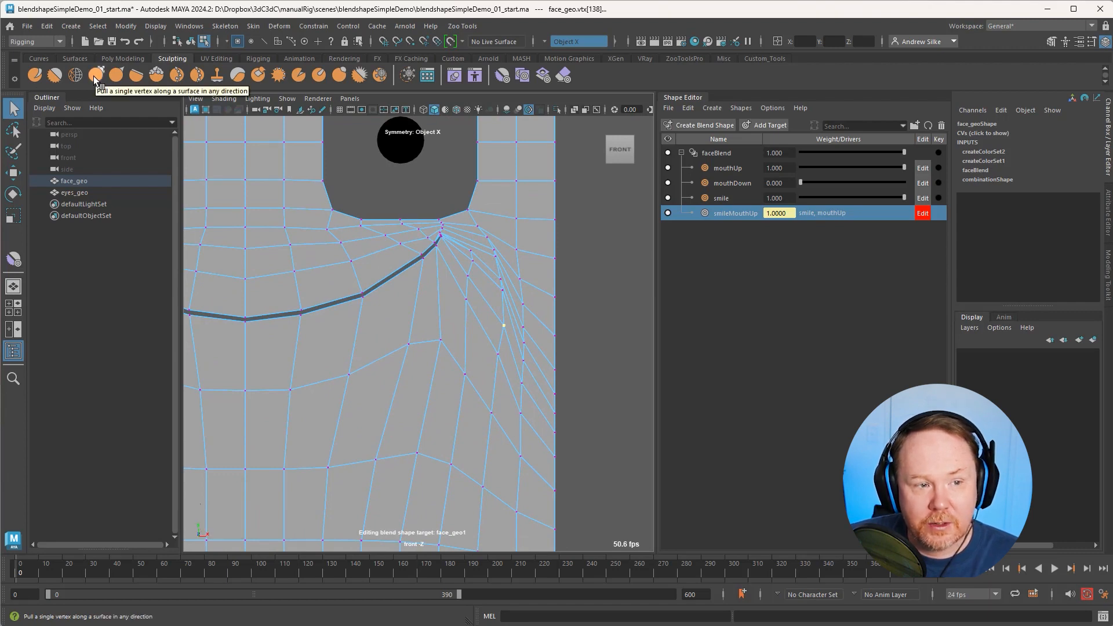
Step: Adjust the inner cheek vertices just outside the lip corner to even out their spacing
alt+middle_drag(444, 248, 462, 303)
key(w)
drag(468, 287, 474, 315)
key(q)
click(467, 310)
key(w)
key(q)
Step: Adjust the vertices beneath the eye's inner lower corner to smooth the rows above the upper lip
click(413, 286)
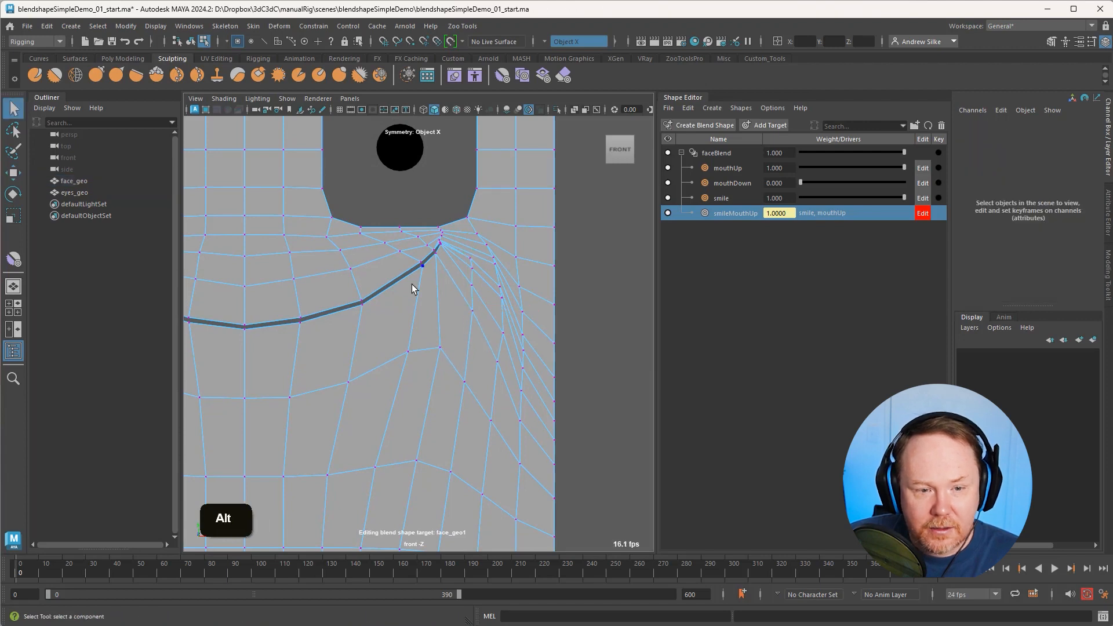
alt+middle_drag(412, 284, 440, 317)
click(391, 270)
key(q)
drag(395, 269, 364, 272)
click(359, 272)
key(w)
key(q)
Step: Refine the vertices between the upper lip and the eye for even spacing on both symmetrical sides
alt+right_drag(408, 284, 360, 287)
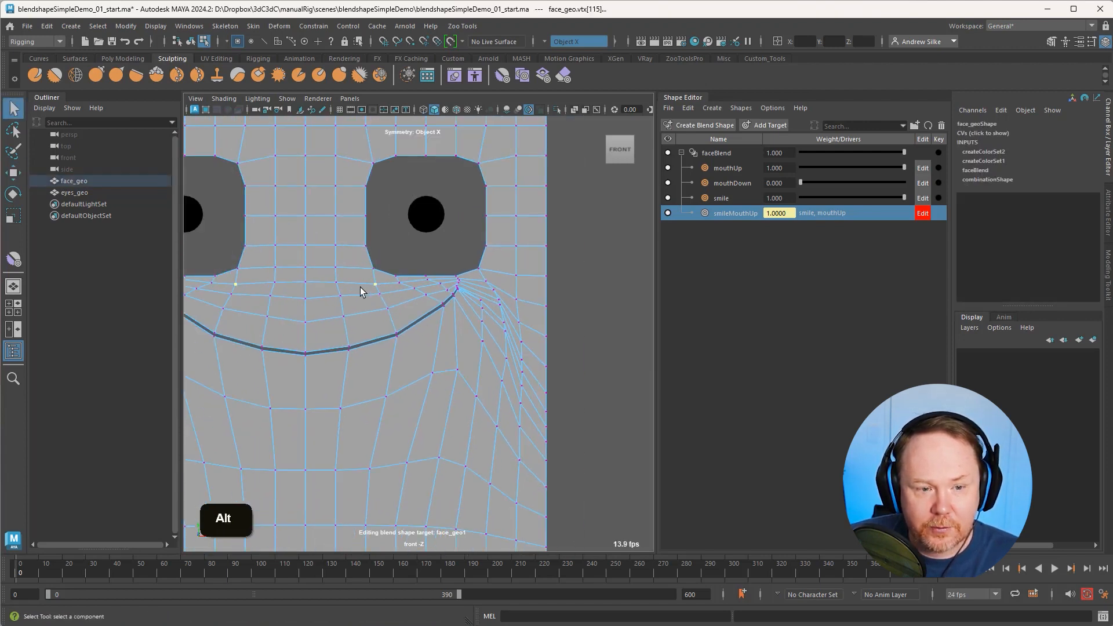
alt+right_drag(476, 313, 567, 308)
alt+middle_drag(468, 285, 462, 306)
alt+right_drag(476, 306, 528, 306)
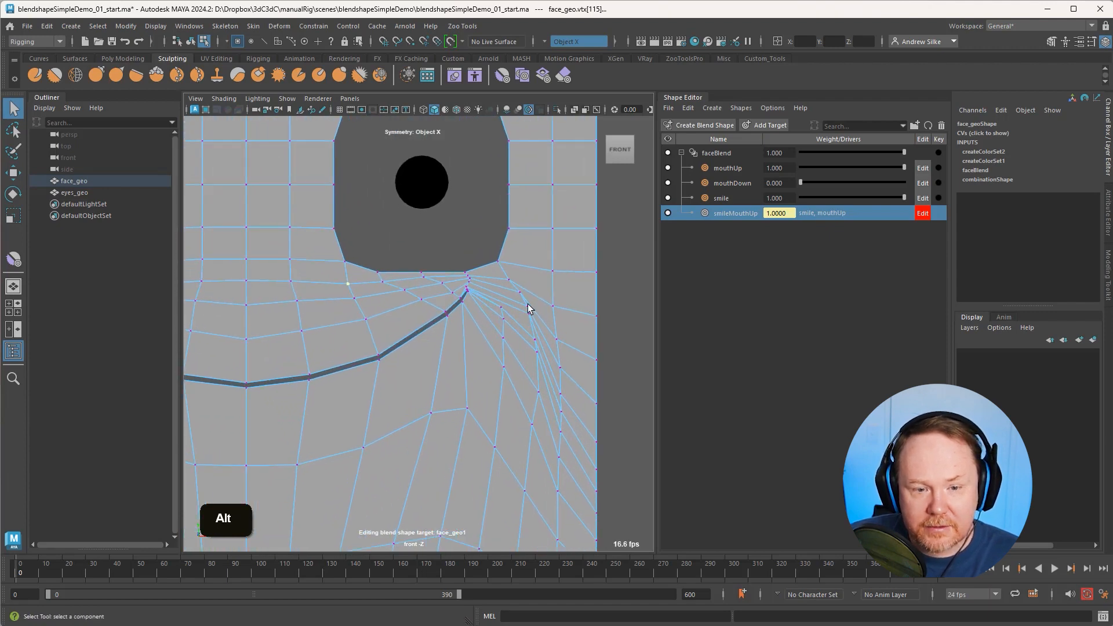
alt+middle_drag(528, 305, 512, 273)
alt+right_drag(556, 269, 430, 267)
alt+right_drag(400, 268, 475, 269)
alt+middle_drag(372, 274, 486, 266)
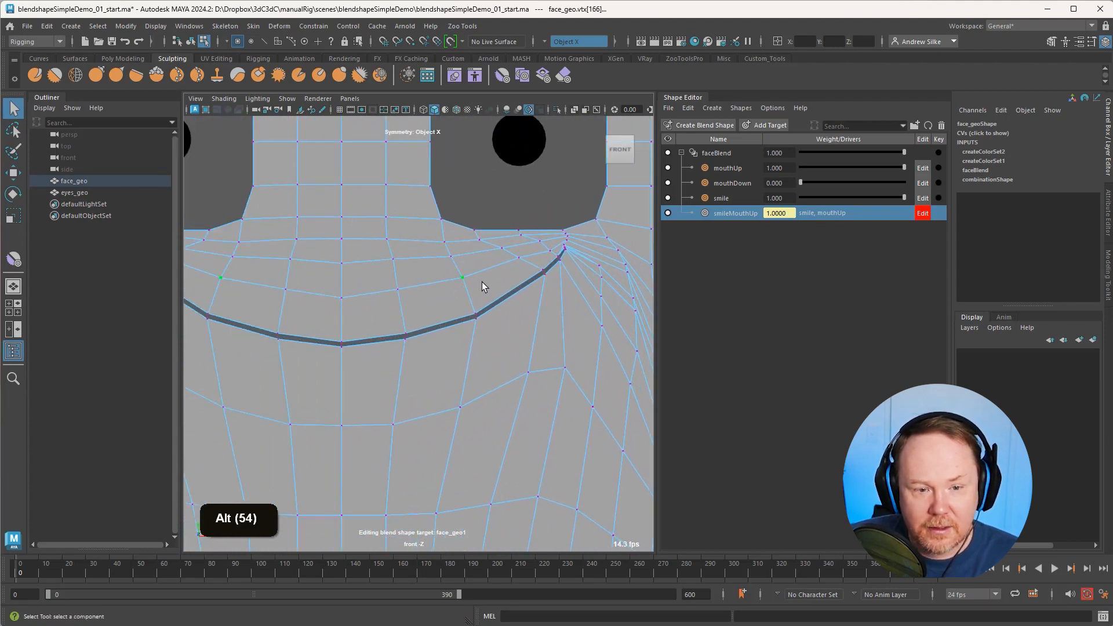
alt+right_drag(482, 282, 482, 272)
click(489, 270)
key(w)
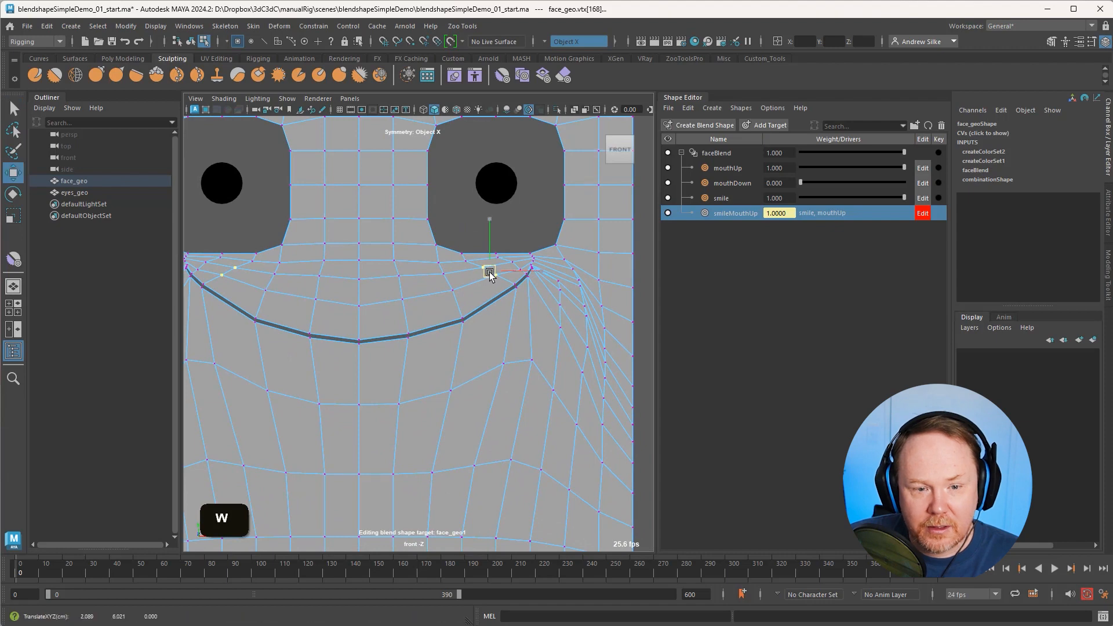
alt+middle_drag(488, 273, 478, 254)
key(q)
Step: Return face_geo to object selection, disable editing of the smileMouthUp target, and deselect the mesh to view the face
key(alt+q)
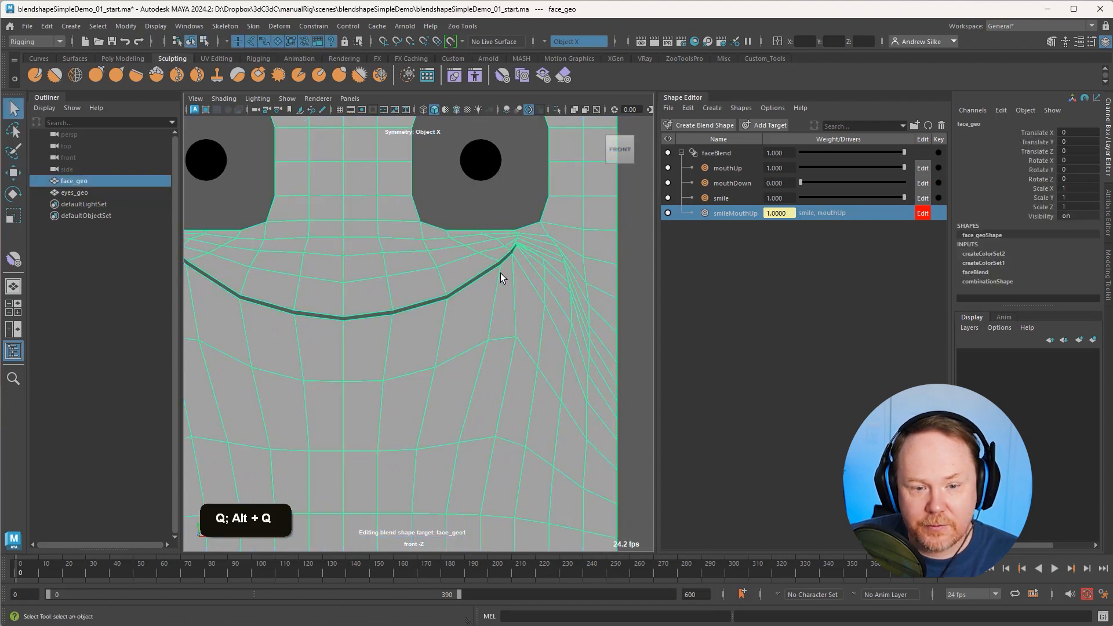
click(924, 214)
alt+middle_drag(463, 306, 534, 259)
alt+right_drag(534, 258, 518, 240)
click(480, 222)
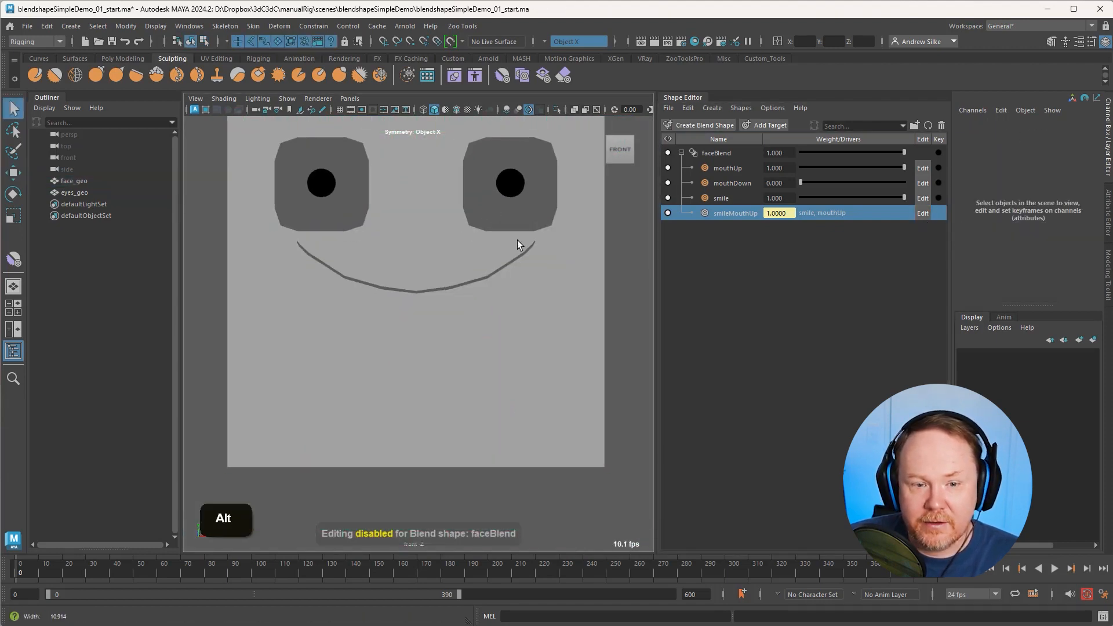
alt+middle_drag(517, 240, 510, 263)
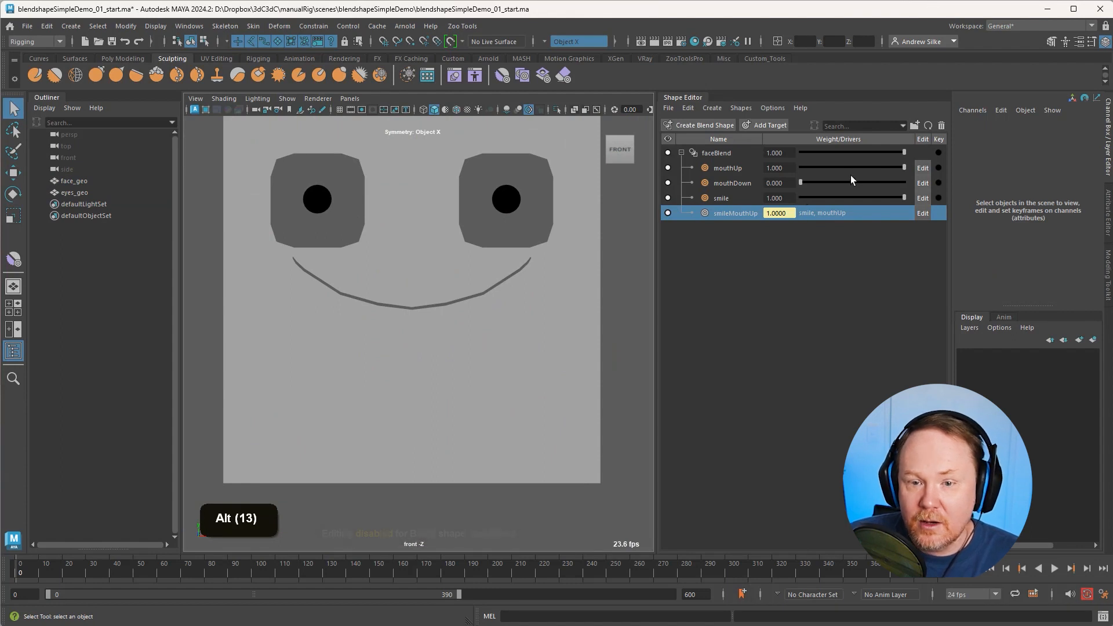
Step: Set the smile and mouthUp weights to 0, place mouthUp below mouthDown in the target list, and select smile
drag(902, 196, 802, 218)
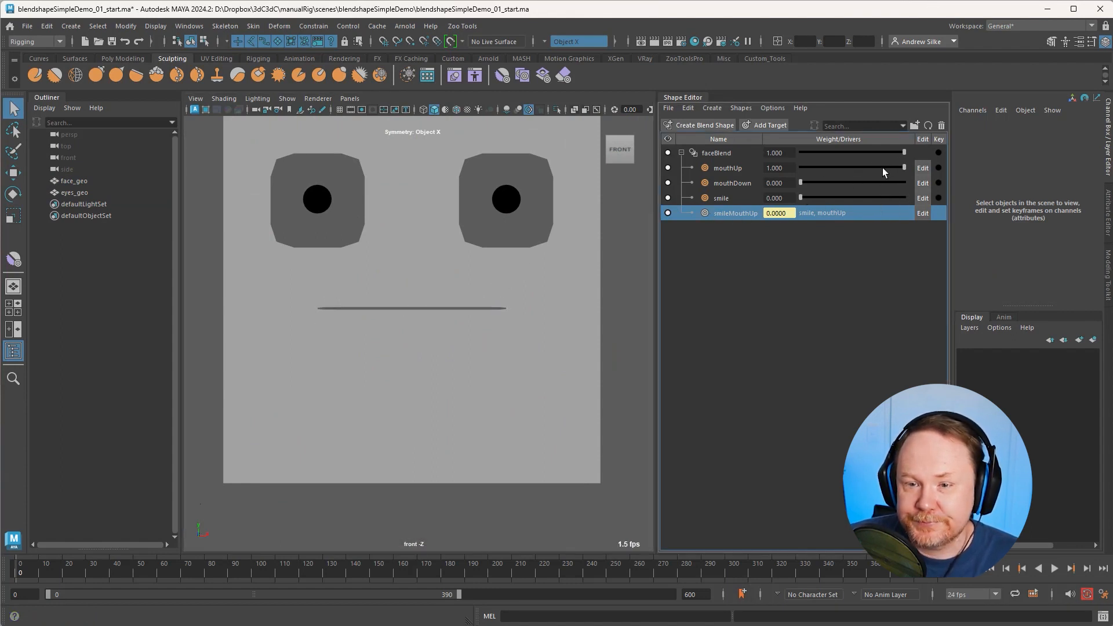
drag(882, 168, 729, 191)
click(733, 183)
shift+click(728, 198)
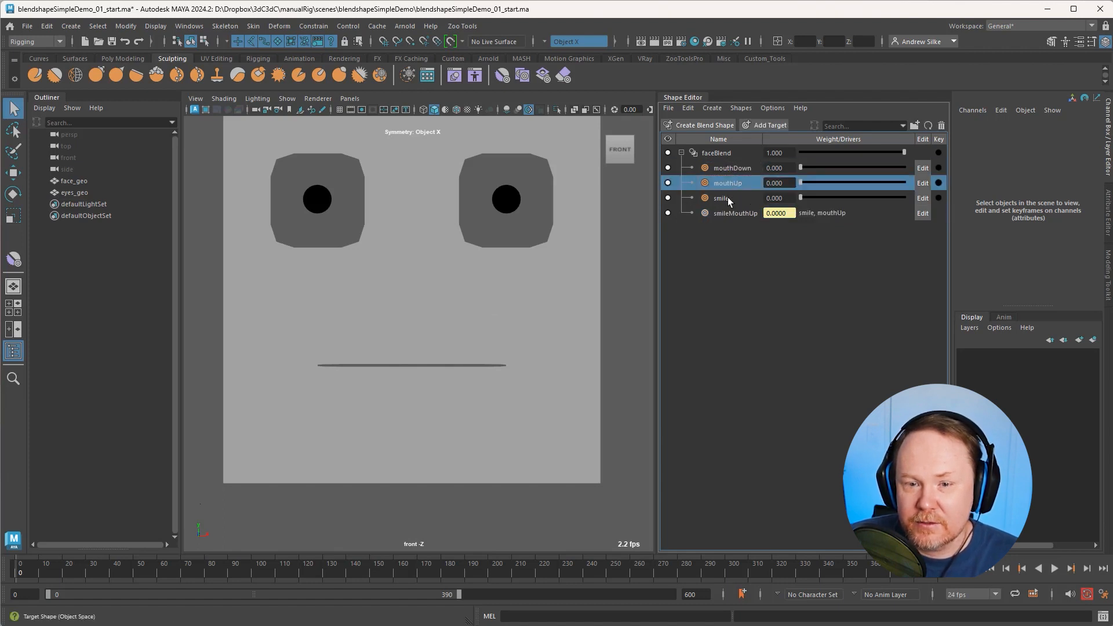
click(737, 198)
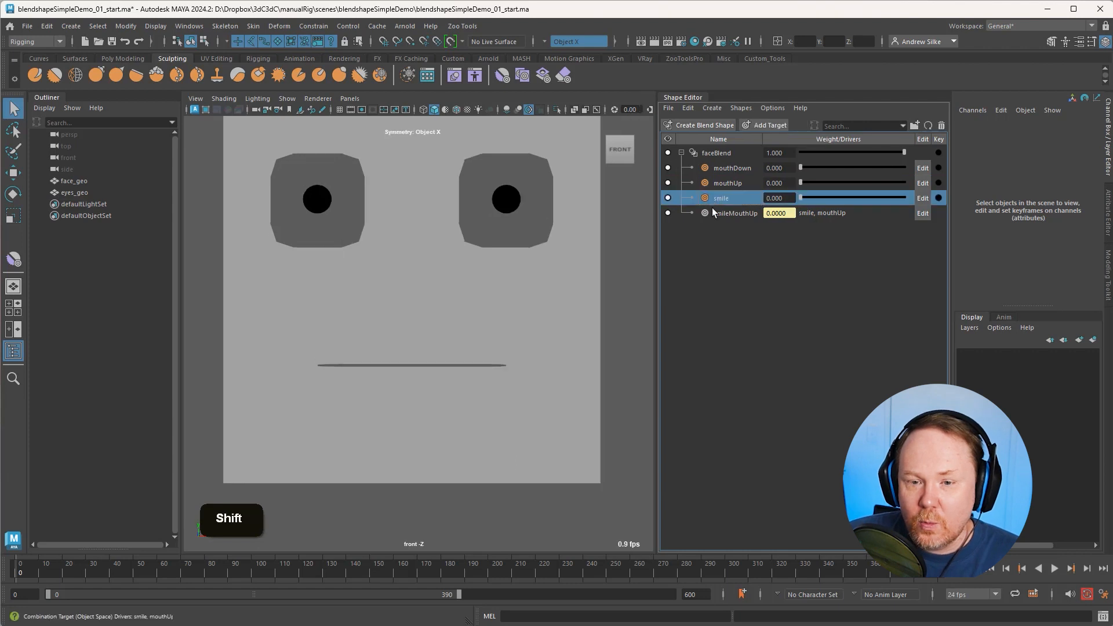
Step: Set the smile weight to 1.000 and the mouthUp weight to 0.5 to test the combination target
drag(800, 197, 905, 198)
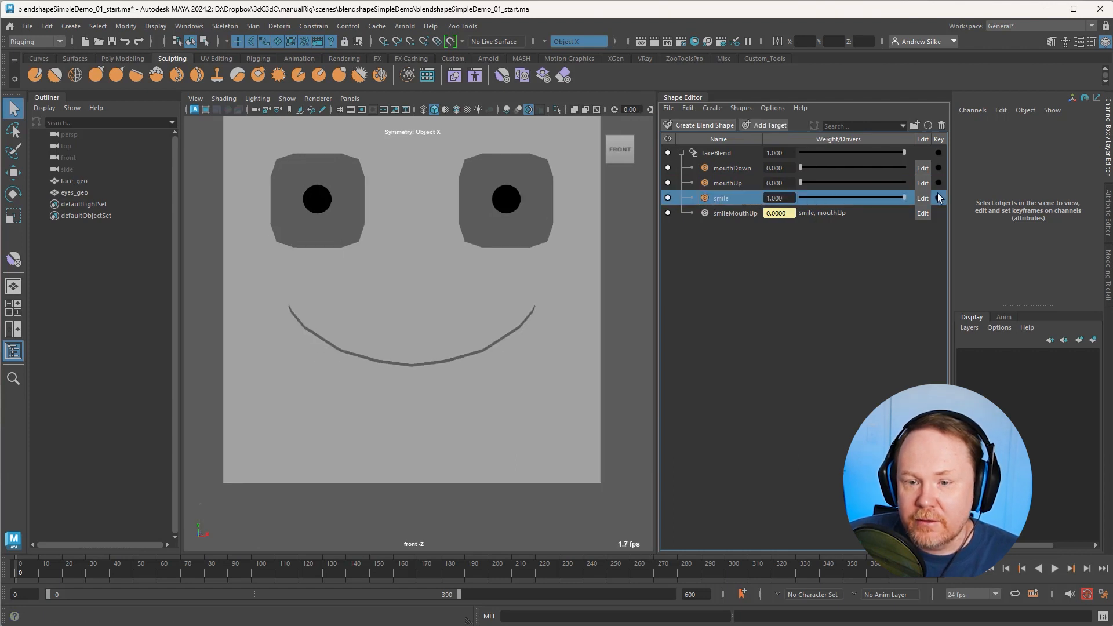
double_click(775, 198)
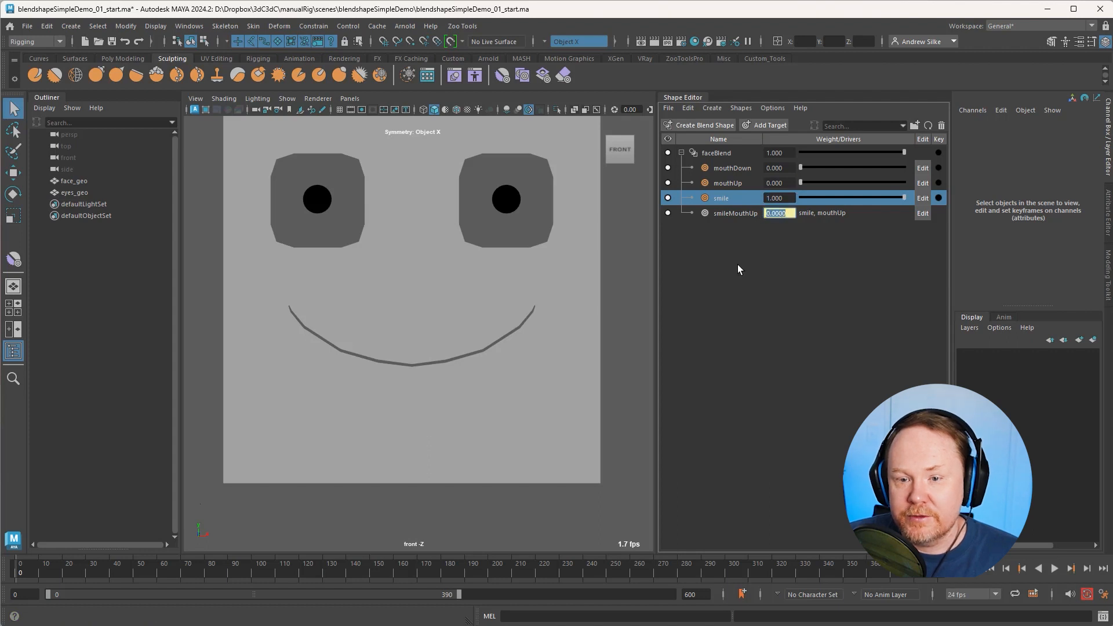
double_click(789, 182)
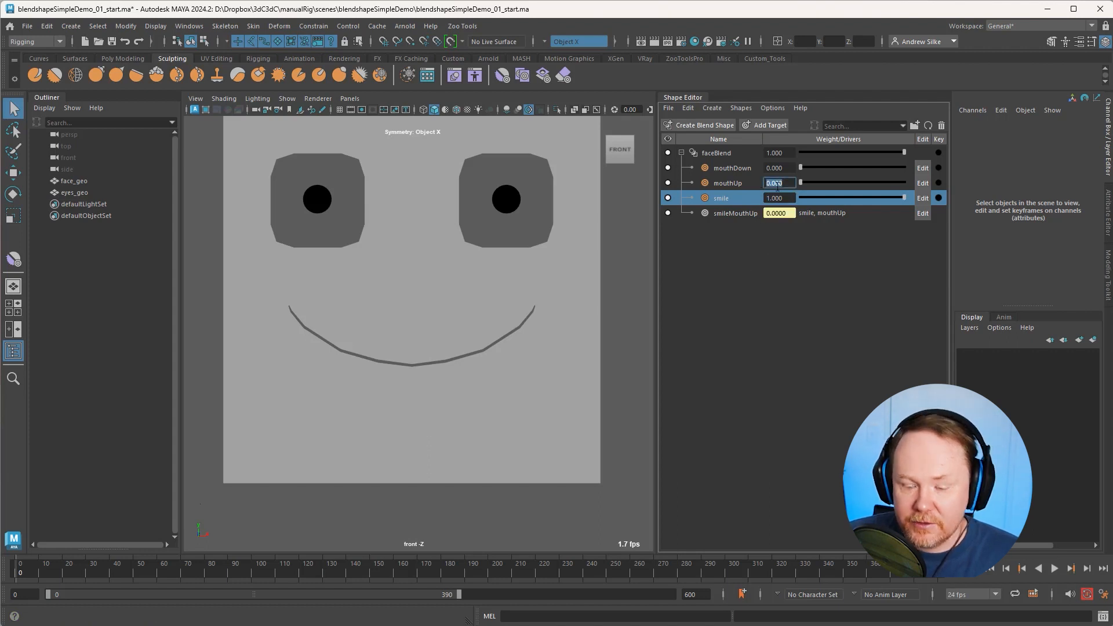
text(.5)
key(Return)
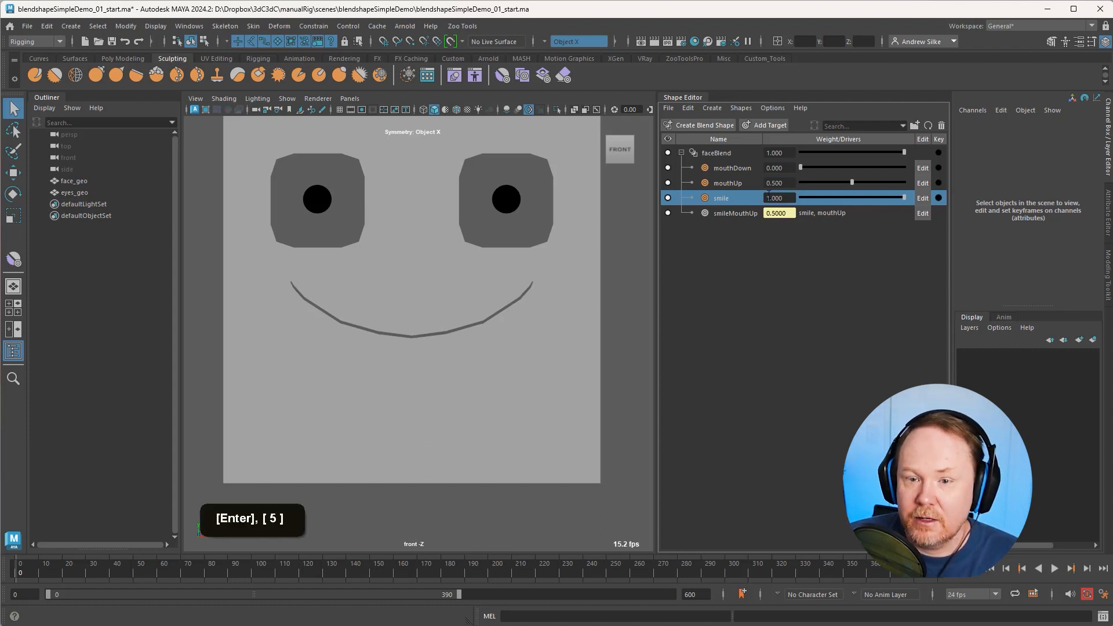
Step: Select the mouthUp and smile targets together and set their weights to 1 to test the combination at full strength
double_click(773, 183)
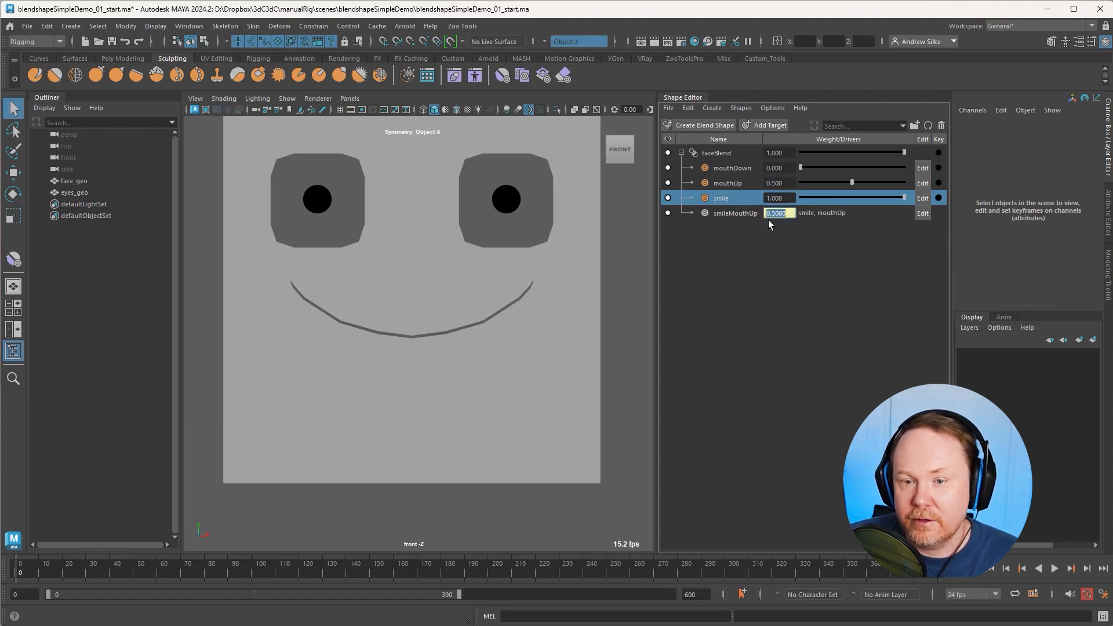
click(742, 180)
shift+click(730, 200)
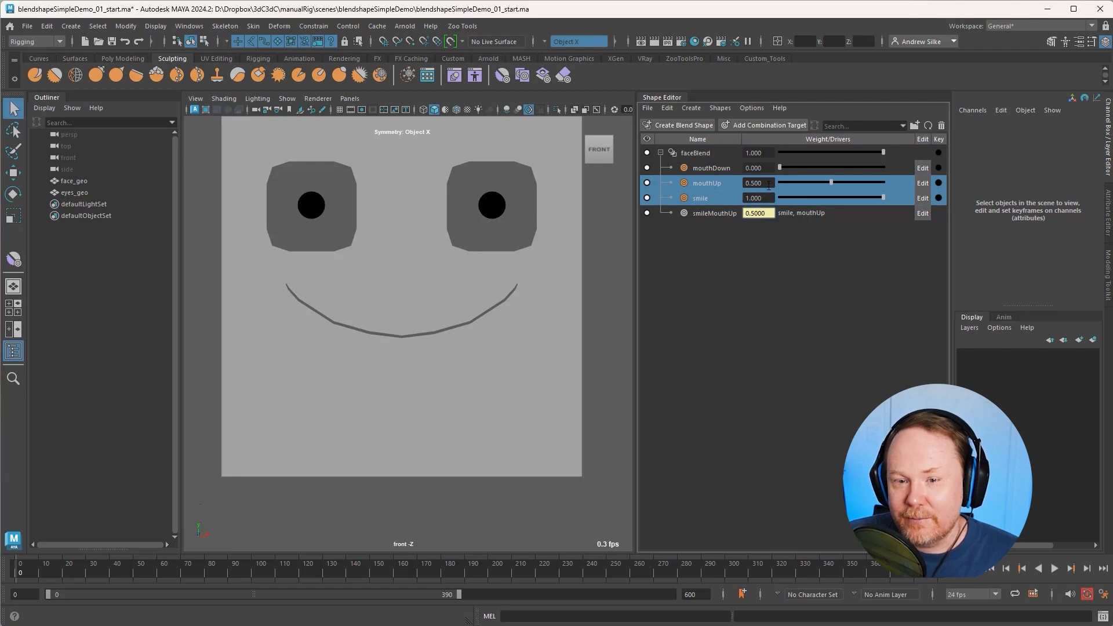
text(1)
key(Return)
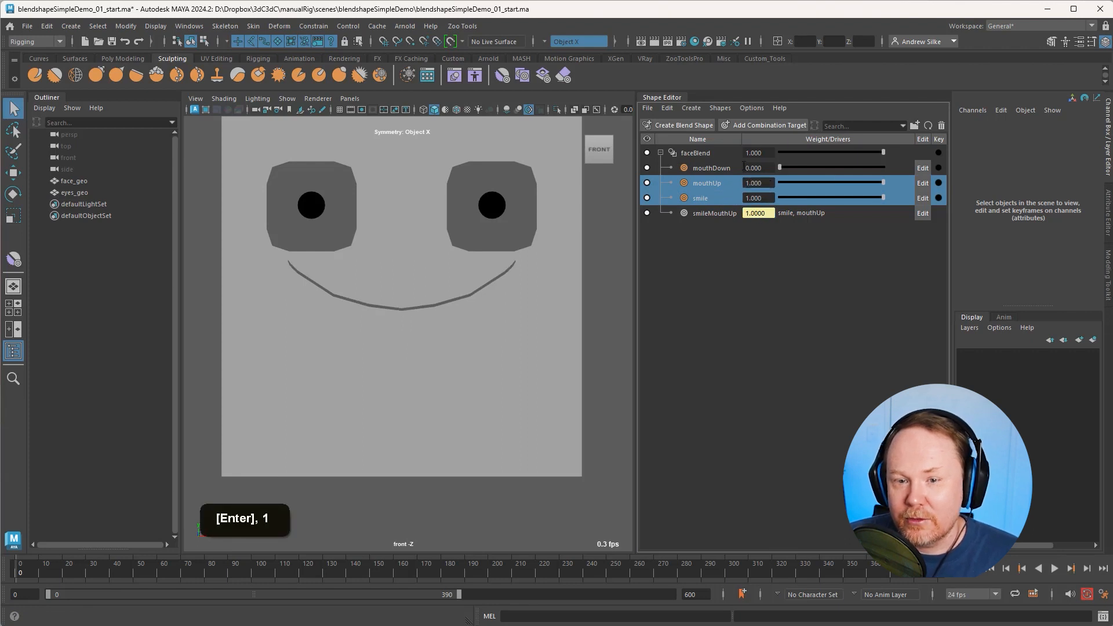
Step: Select the smileMouthUp combination target and display the wireframe over the shaded face for inspection
click(777, 217)
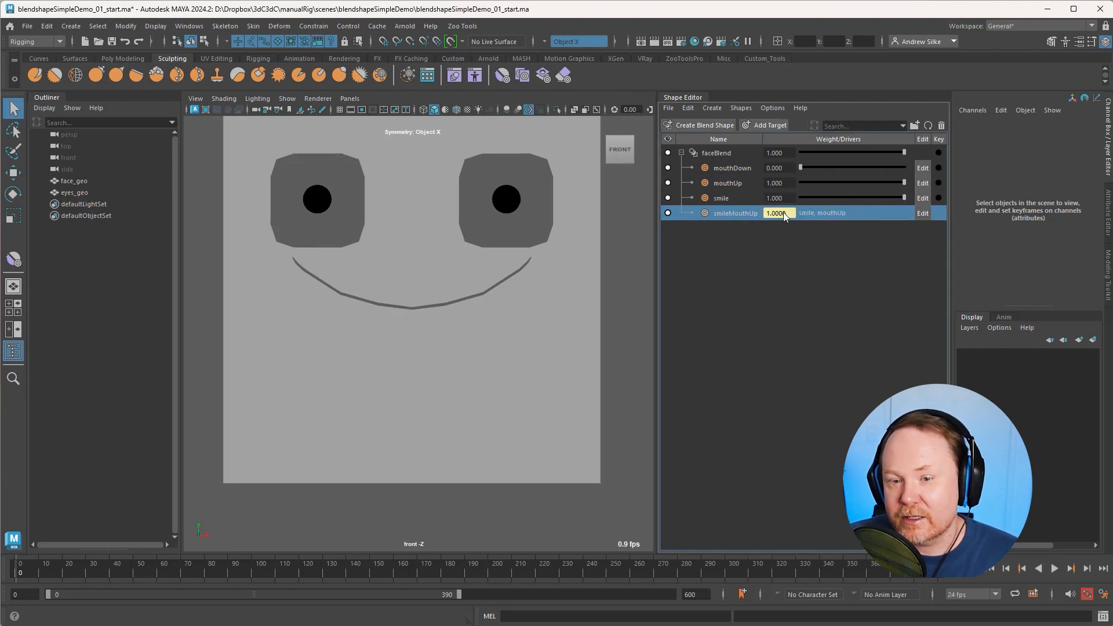
click(754, 184)
shift+click(732, 197)
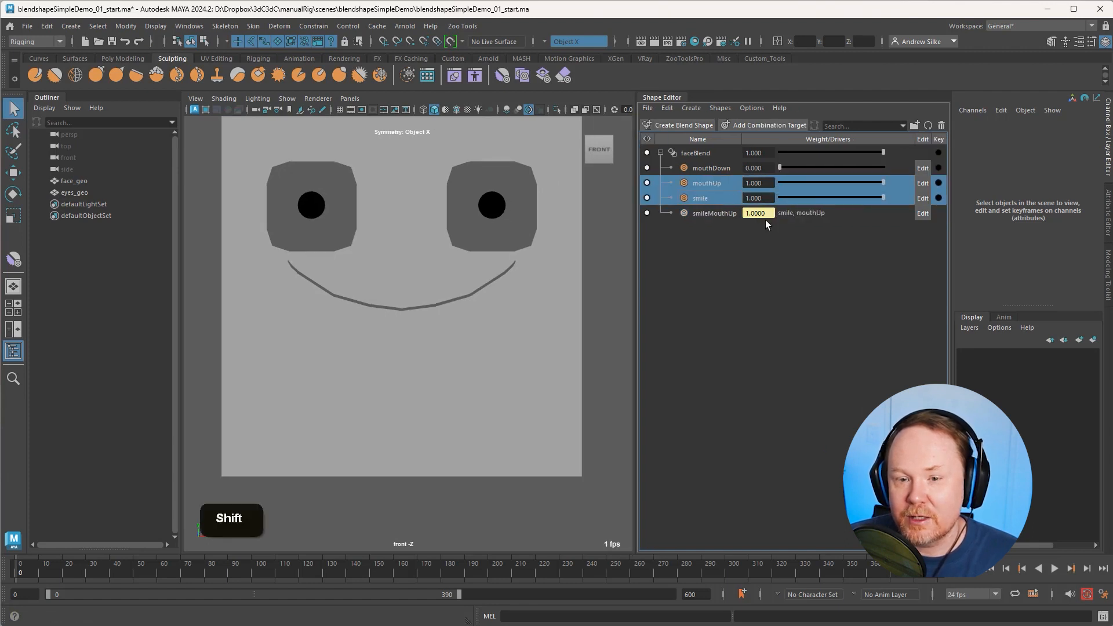
click(717, 217)
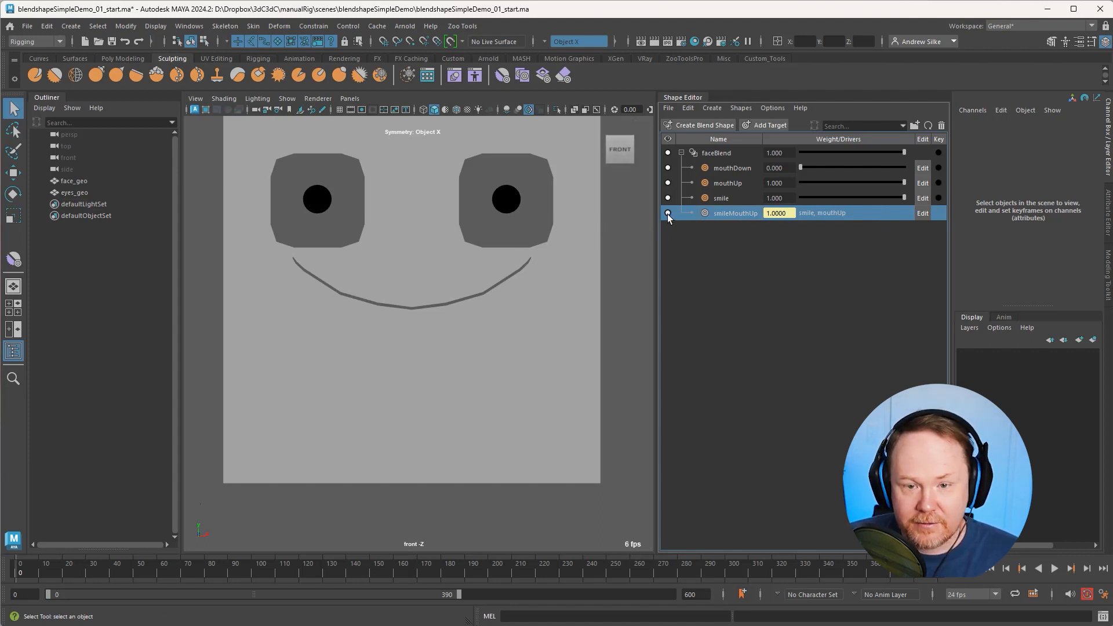
key(shift+1)
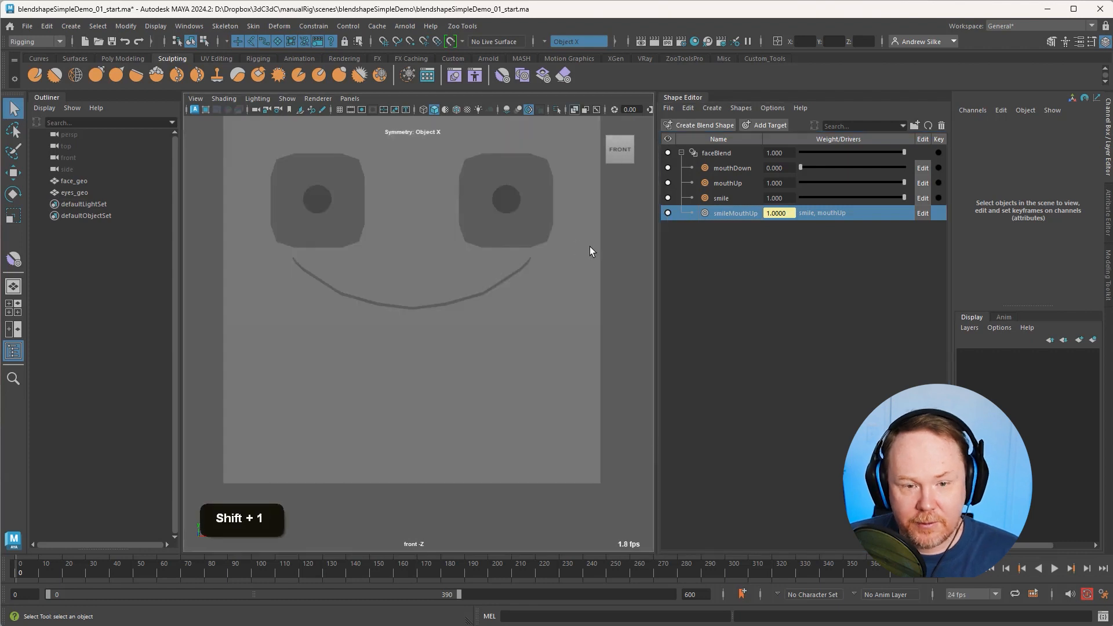
key(shift+1)
key(shift+2)
key(shift+1)
Step: Toggle the smileMouthUp target's visibility off and on repeatedly to compare the mouth corners with and without the correction
click(668, 212)
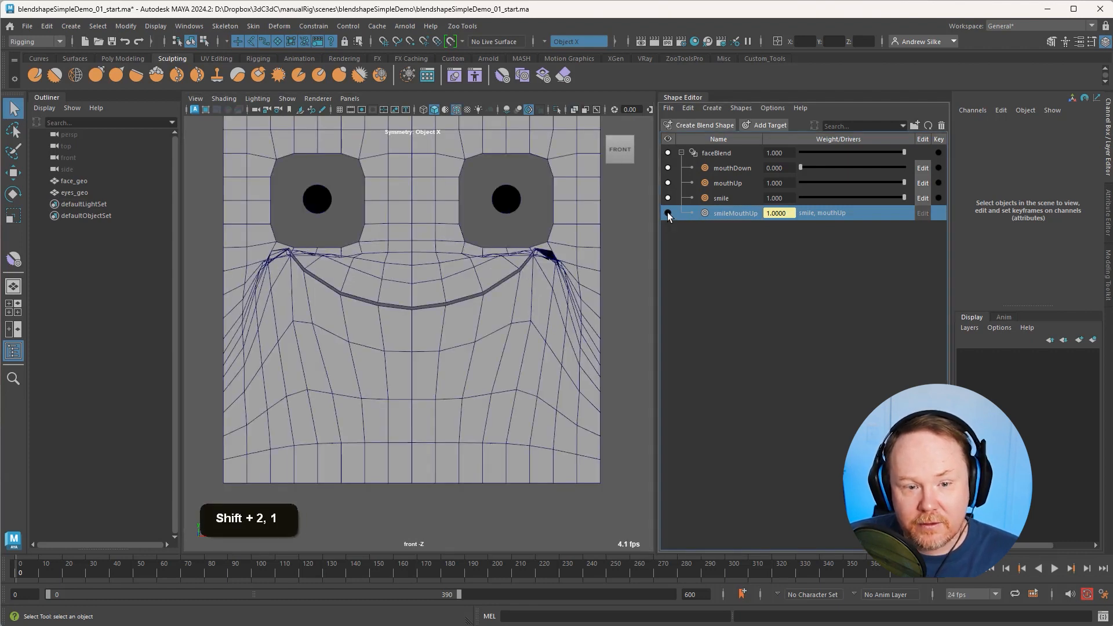
click(668, 212)
click(668, 212)
click(669, 213)
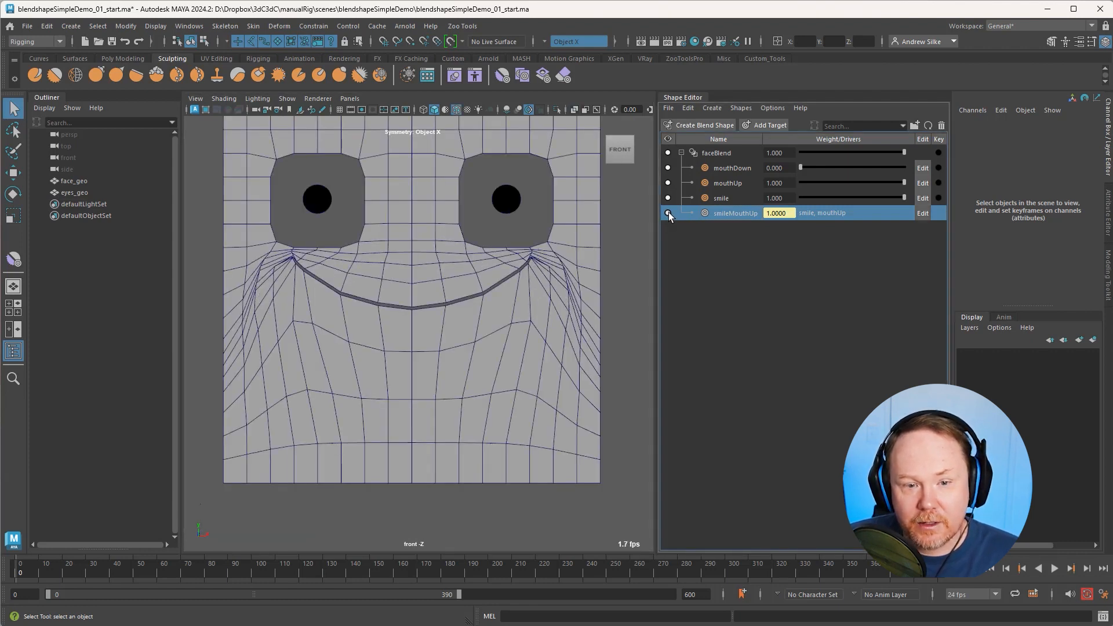
click(668, 213)
click(668, 213)
click(668, 213)
click(668, 213)
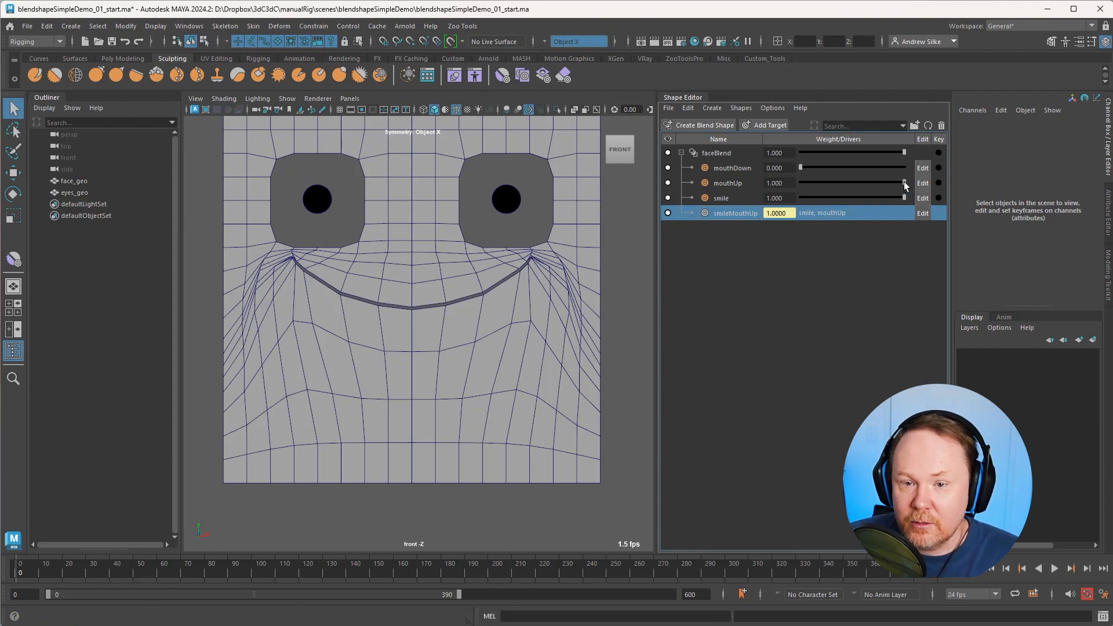
Step: Set the mouthUp weight to 0 and select the smile target
drag(903, 182, 781, 186)
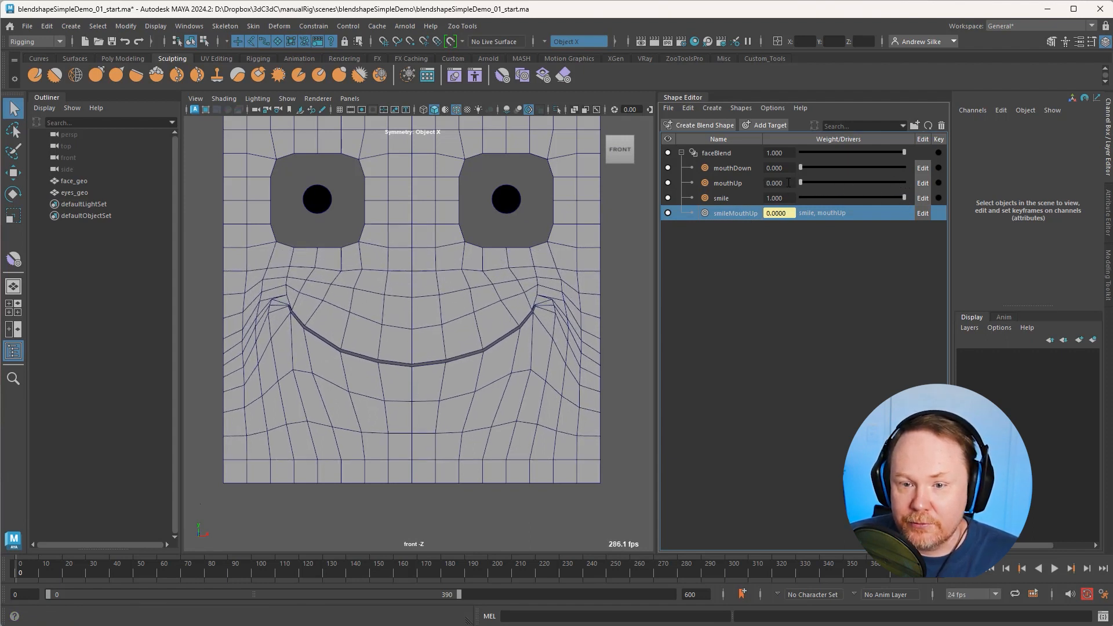
double_click(758, 184)
click(781, 199)
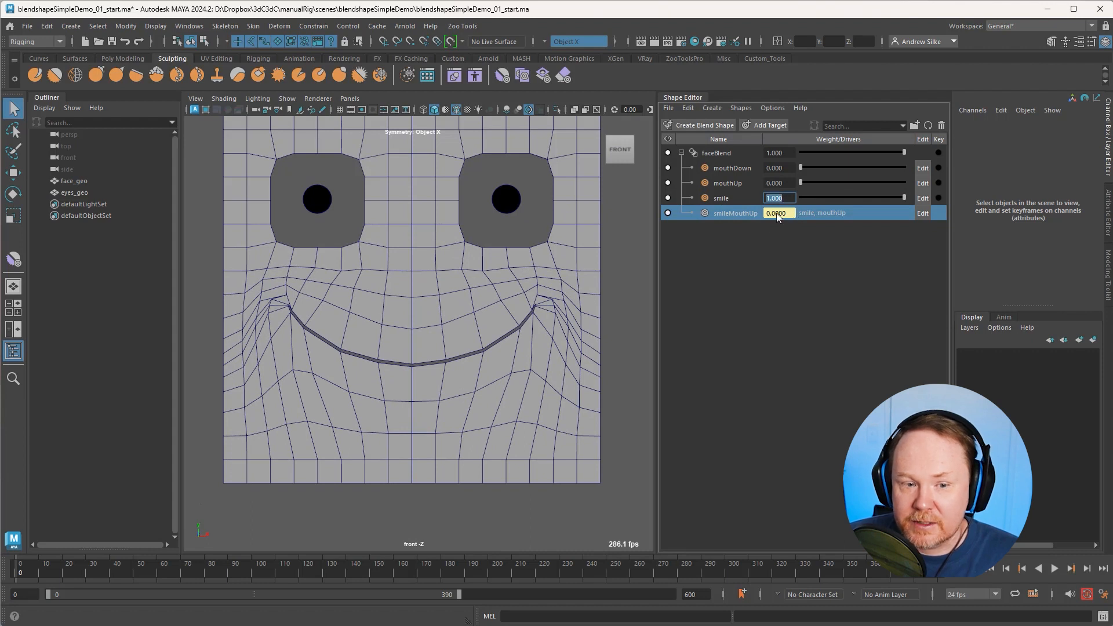
click(721, 199)
Step: Turn on smooth mesh preview for face_geo, deselect it, and hide the wireframe overlay
alt+middle_drag(450, 330, 437, 373)
alt+right_drag(609, 284, 553, 281)
click(558, 287)
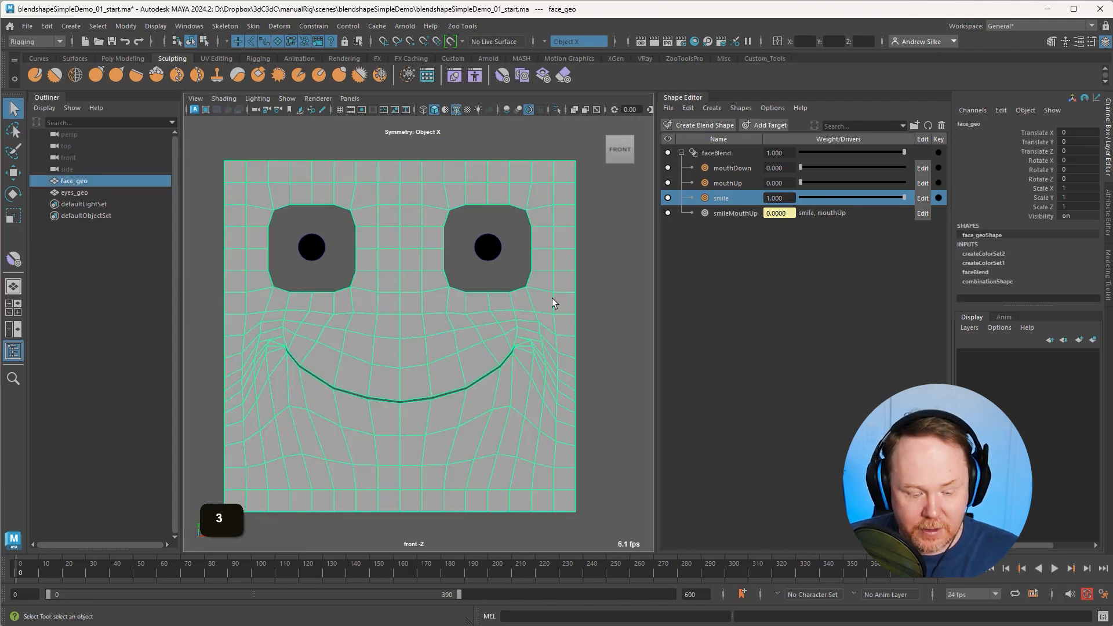
key(alt+q)
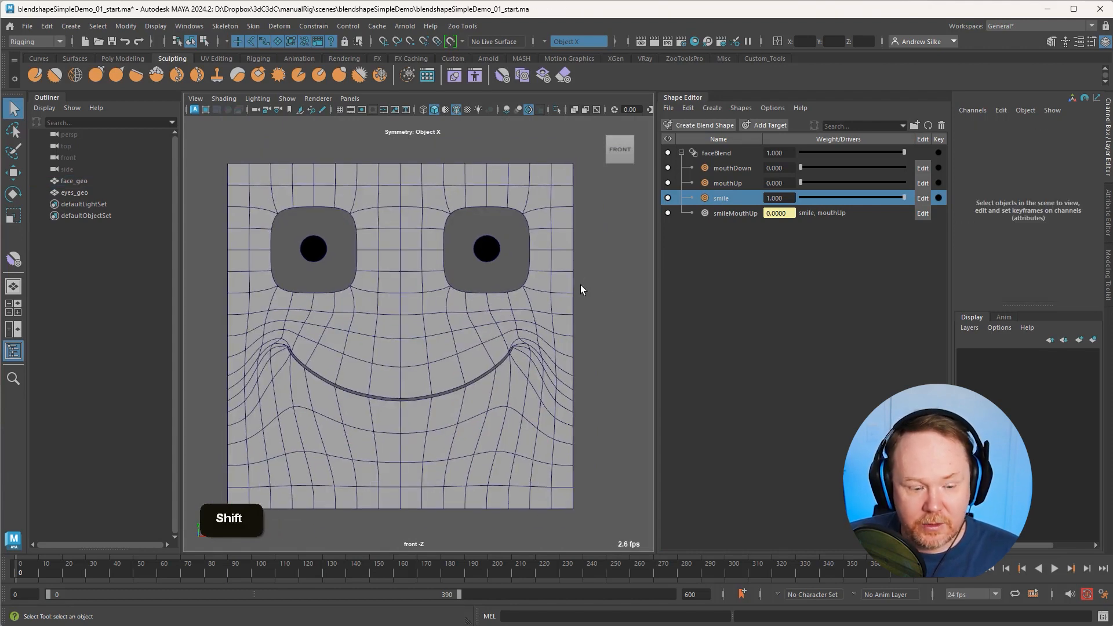
key(shift+2)
alt+middle_drag(482, 324, 495, 312)
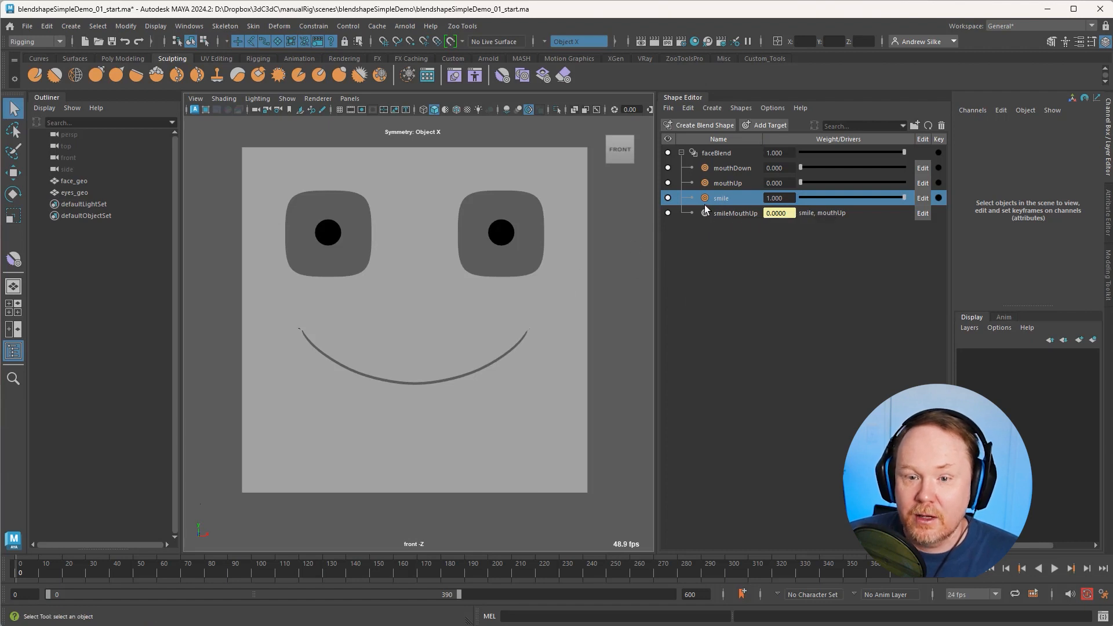
Step: Add a new target to faceBlend and set the smile weight to 0 so the mouth is neutral
click(729, 183)
click(734, 169)
click(733, 182)
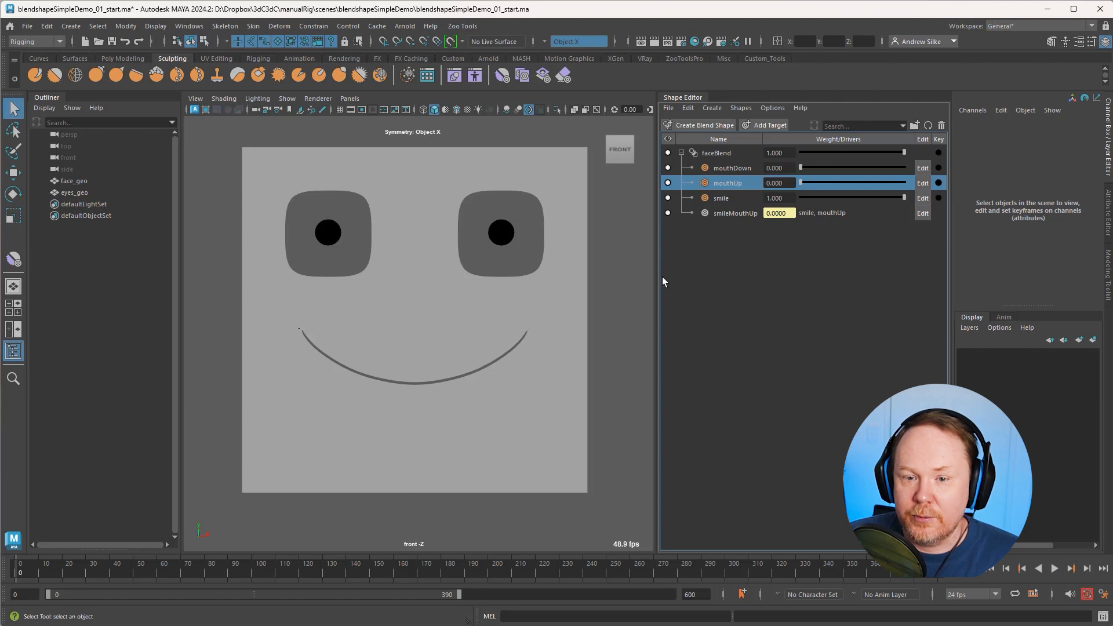
click(729, 195)
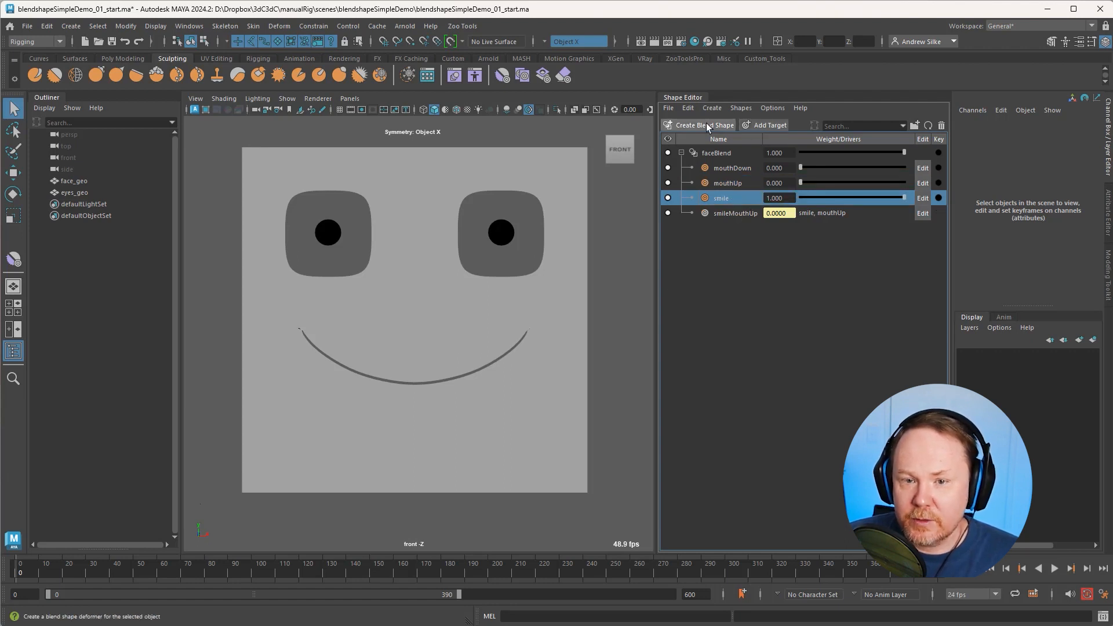
click(761, 124)
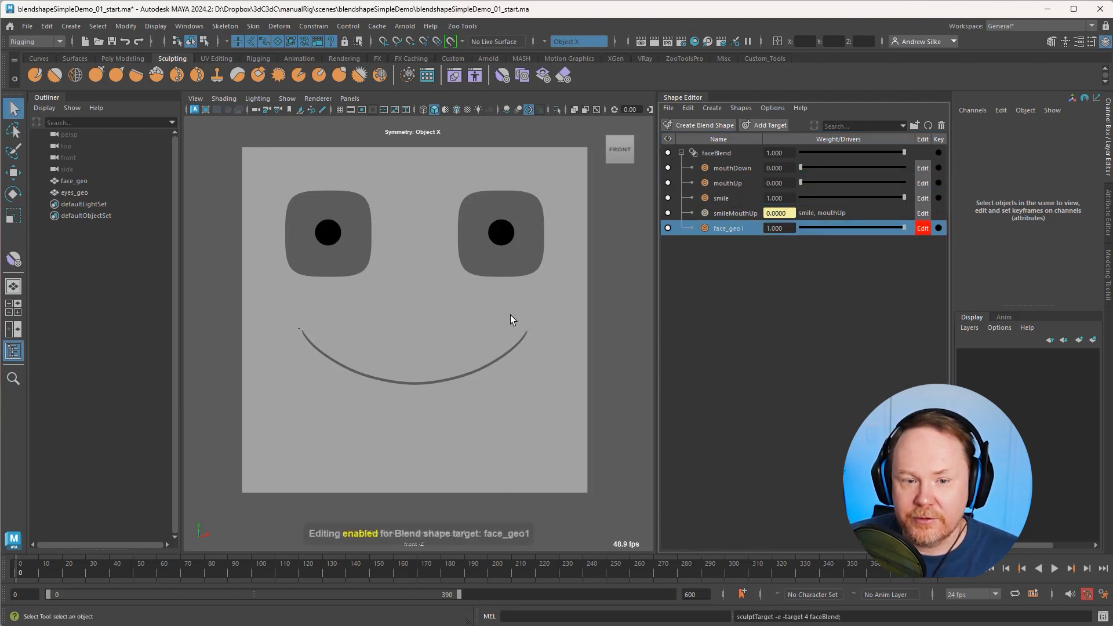
drag(903, 198, 801, 198)
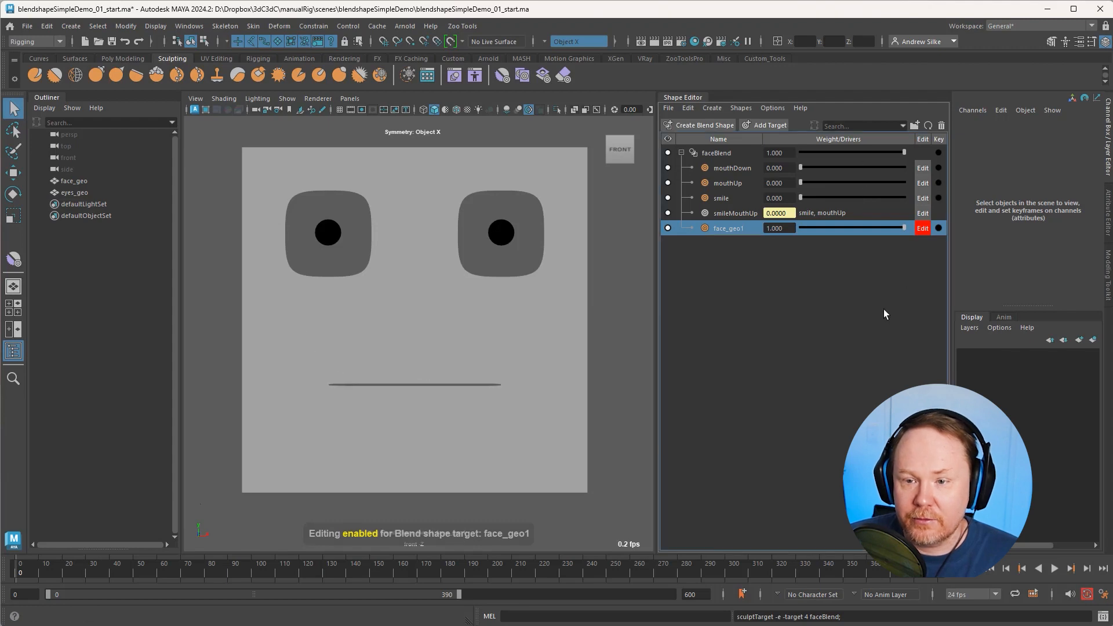
Step: Select the vertices along the mouth line of face_geo and widen the soft selection falloff around them
click(443, 368)
alt+right_drag(443, 368, 516, 337)
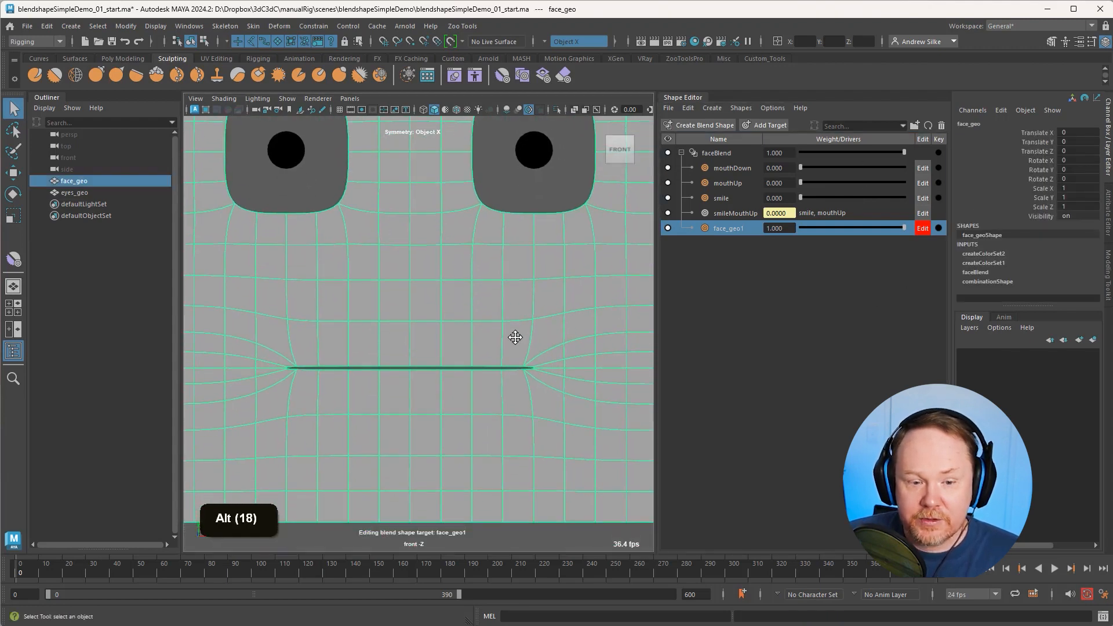
key(alt+1)
drag(513, 381, 512, 382)
alt+right_drag(513, 383, 511, 371)
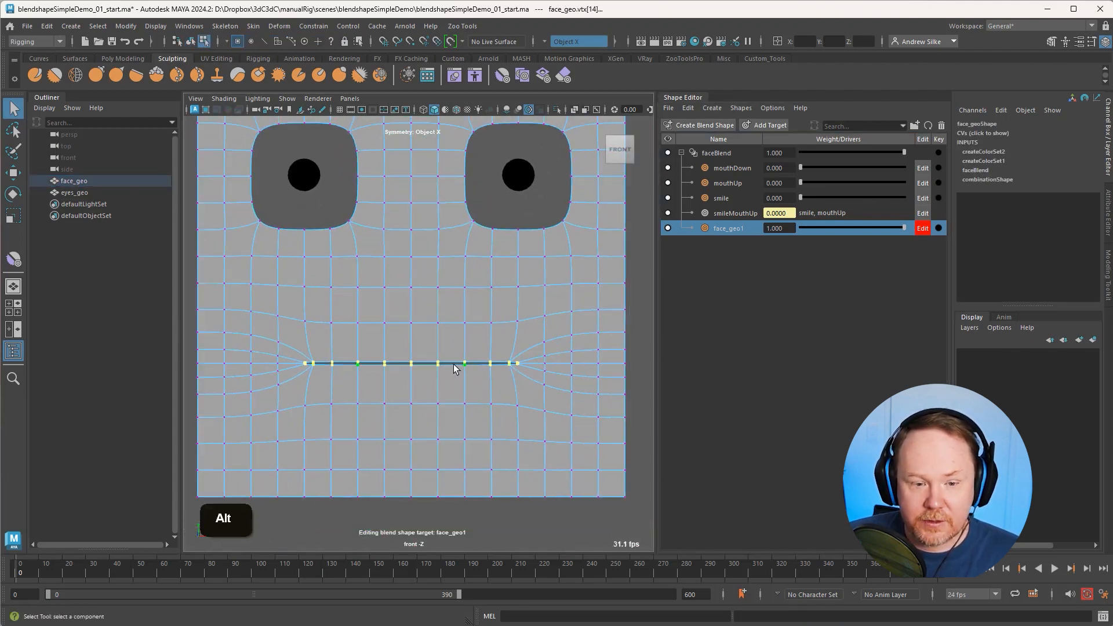
key(b)
middle_drag(464, 363, 512, 357)
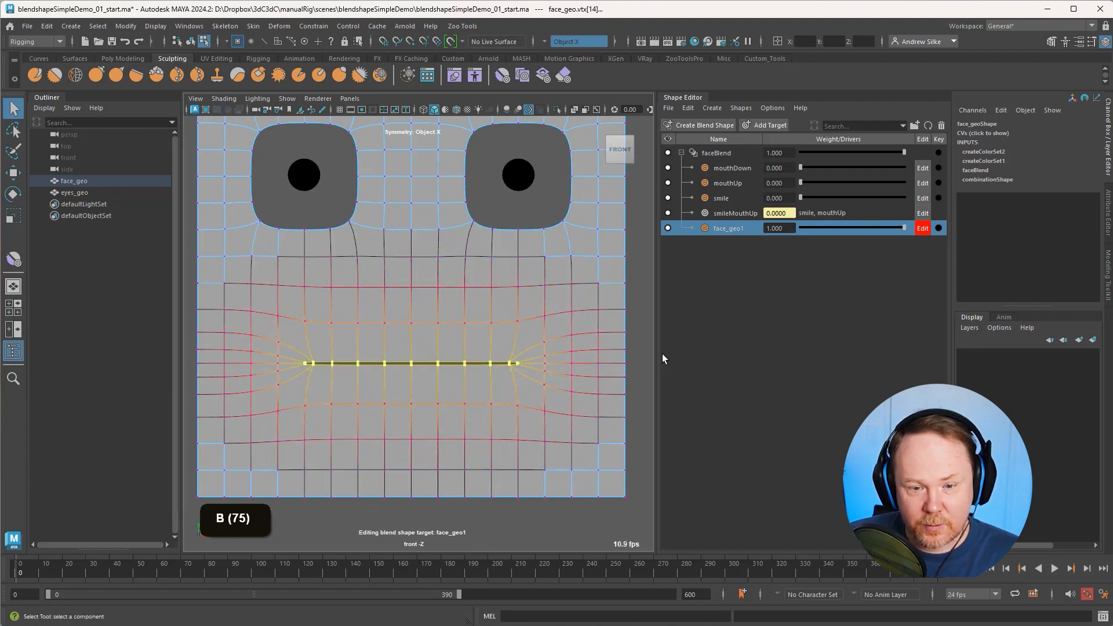
Step: Try to scale the mouth vertices inward horizontally with Object X symmetry on, and undo the scaling
key(r)
drag(516, 360, 471, 363)
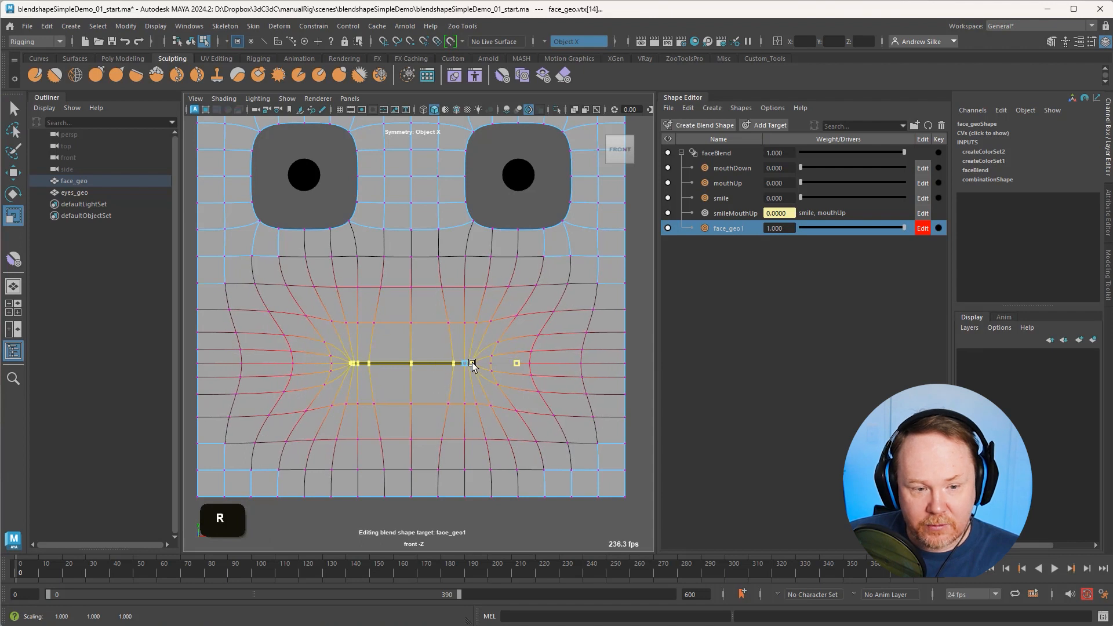
key(ctrl+z)
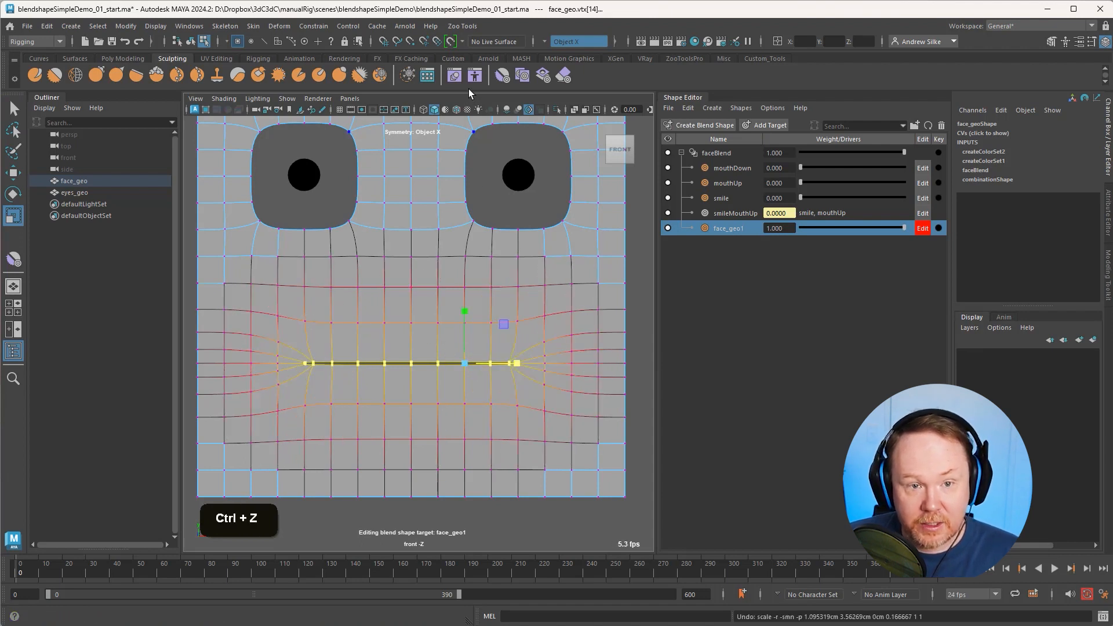
Step: Turn symmetry off, scale the soft-selected mouth vertices horizontally inward into a short central line, and return face_geo to object selection
click(552, 41)
click(560, 46)
alt+middle_drag(504, 298, 514, 272)
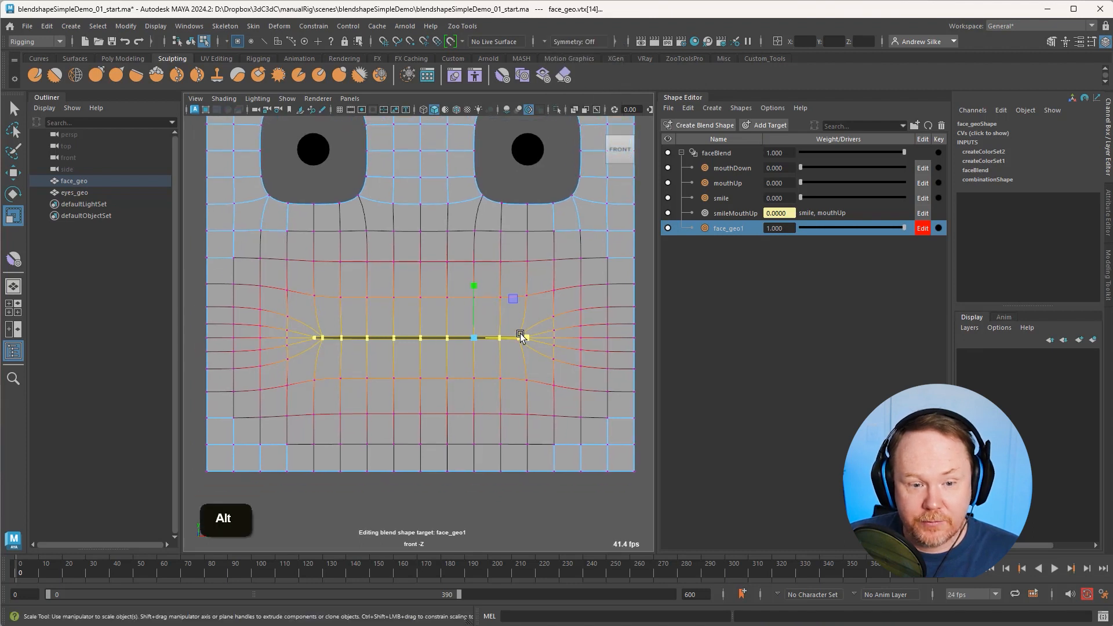
key(w)
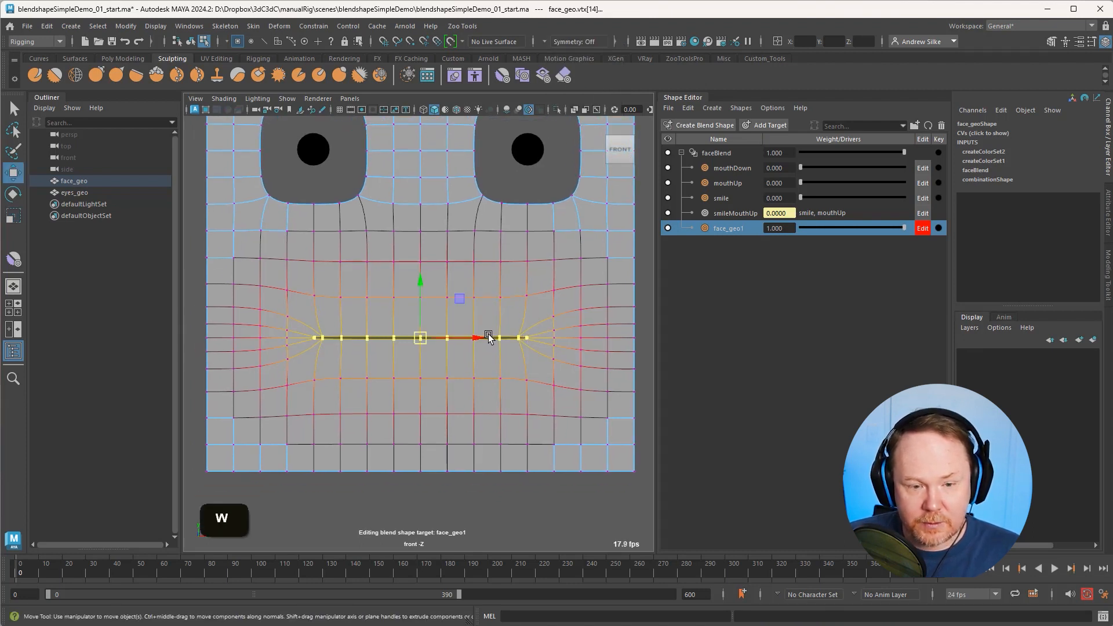
key(r)
drag(472, 339, 425, 340)
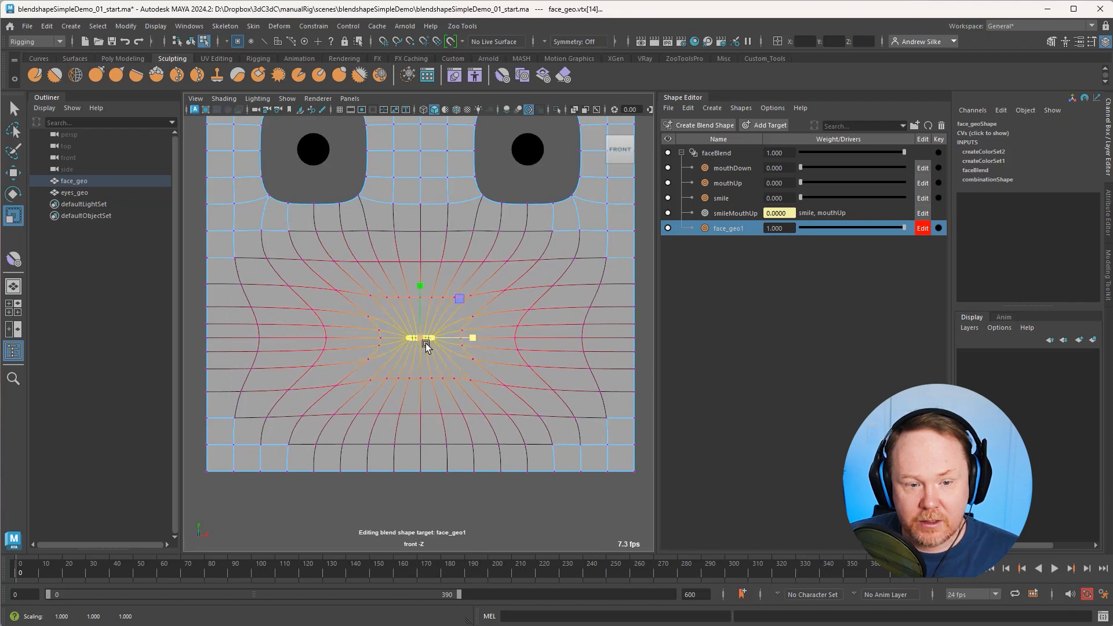
key(q)
mouse_move(423, 384)
alt+middle_down()
mouse_move(428, 366)
mouse_move(425, 381)
alt+middle_up()
key(q)
key(alt+q)
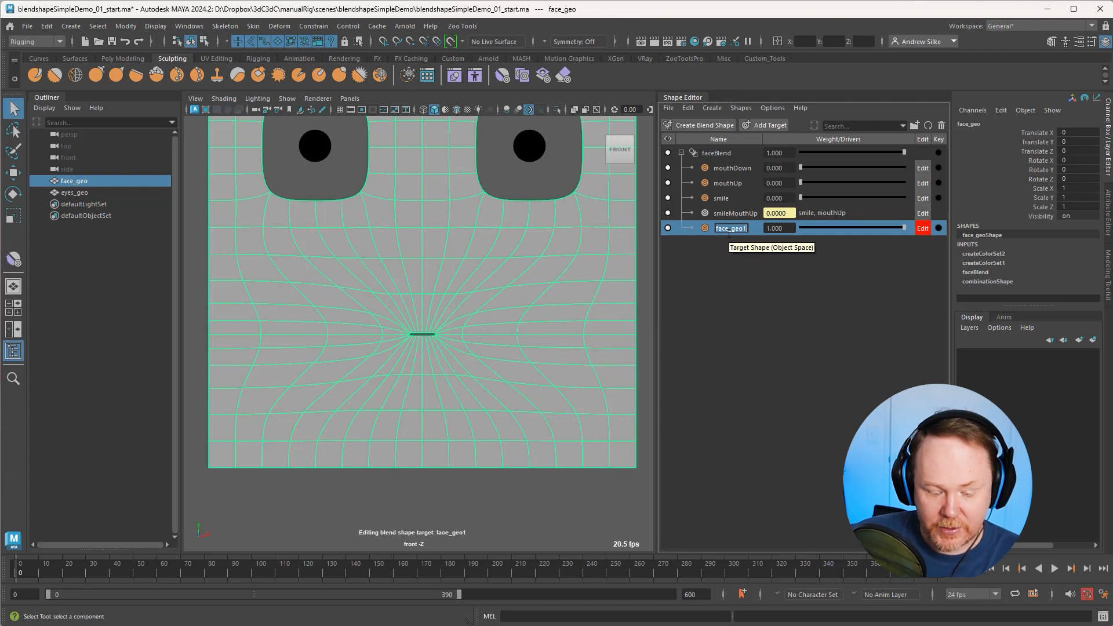
Step: Rename the face_geo1 target as smallMouth
text(small)
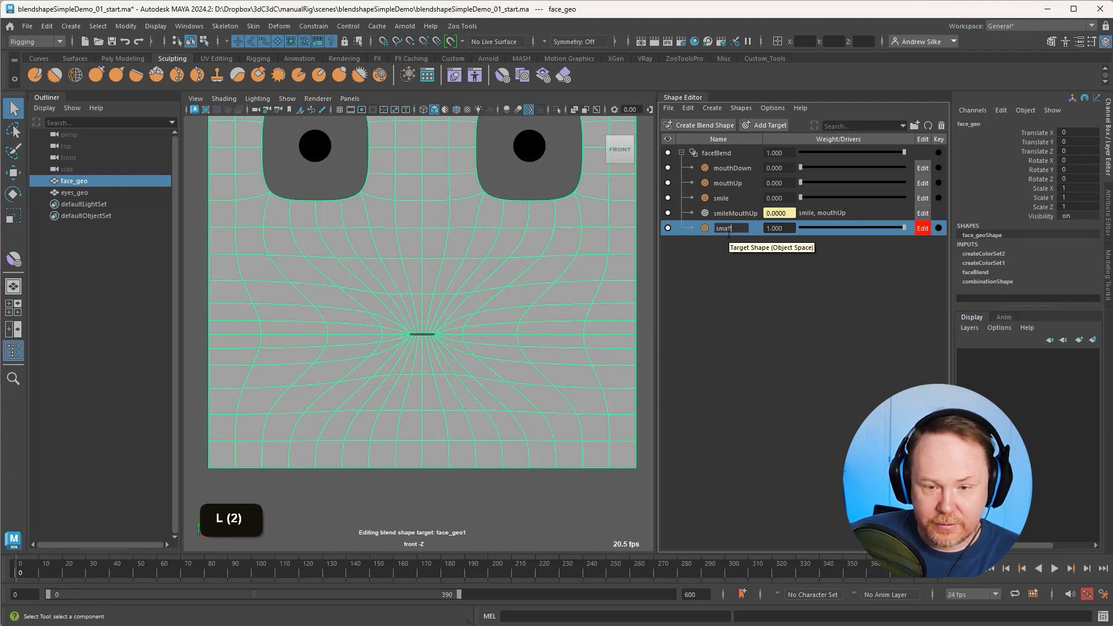
text(Mout)
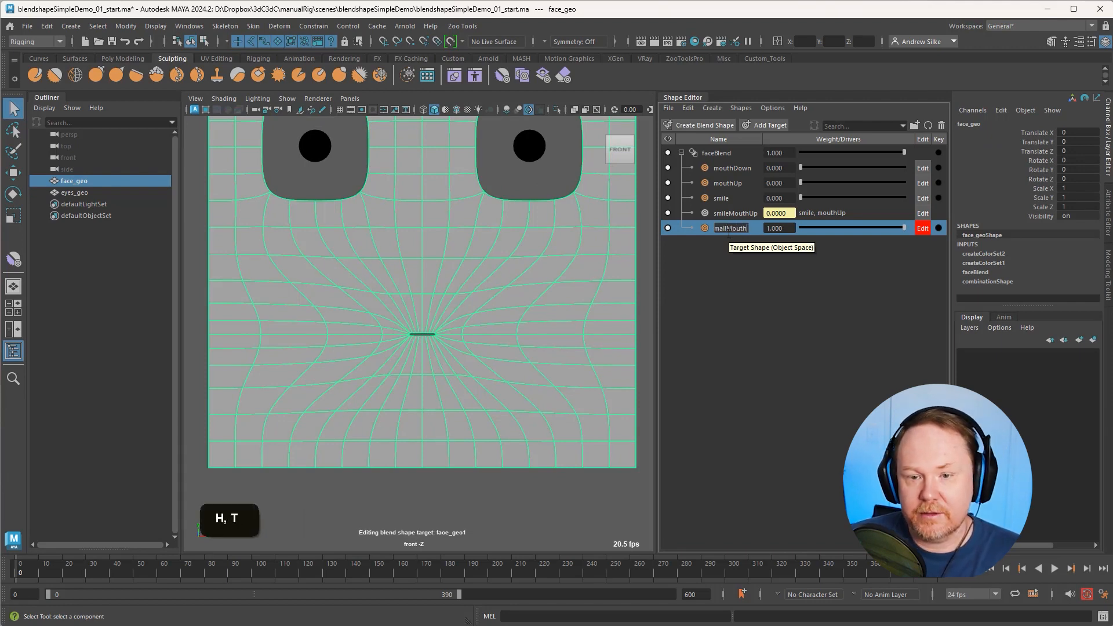
key(Return)
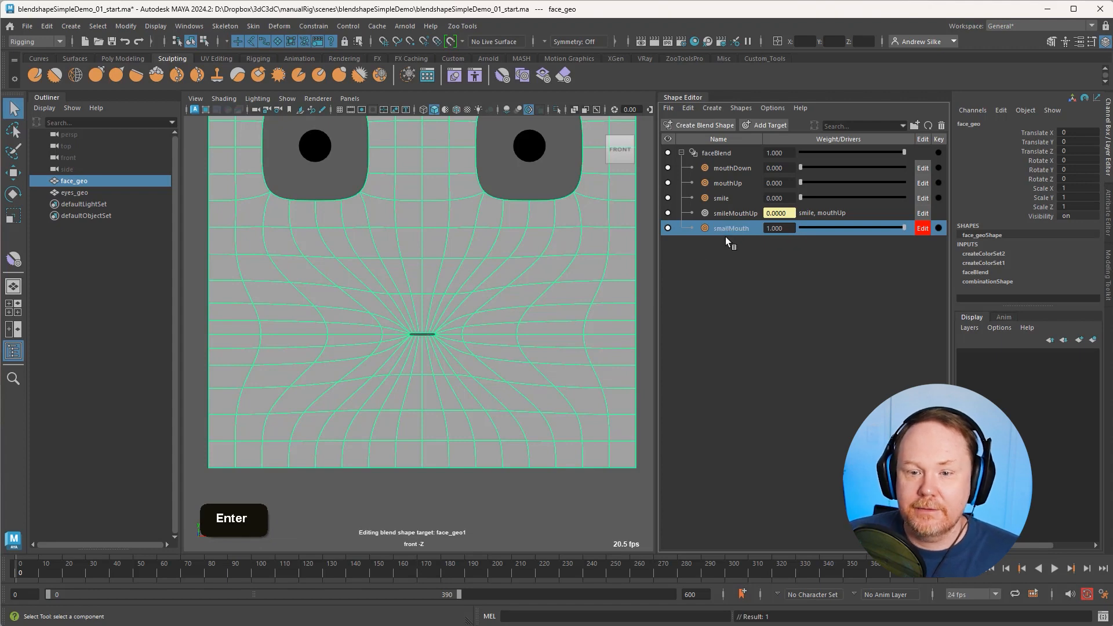
Step: Rename the new narrow-mouth target as lipsTogether and bring the whole face into view
double_click(736, 229)
text(l)
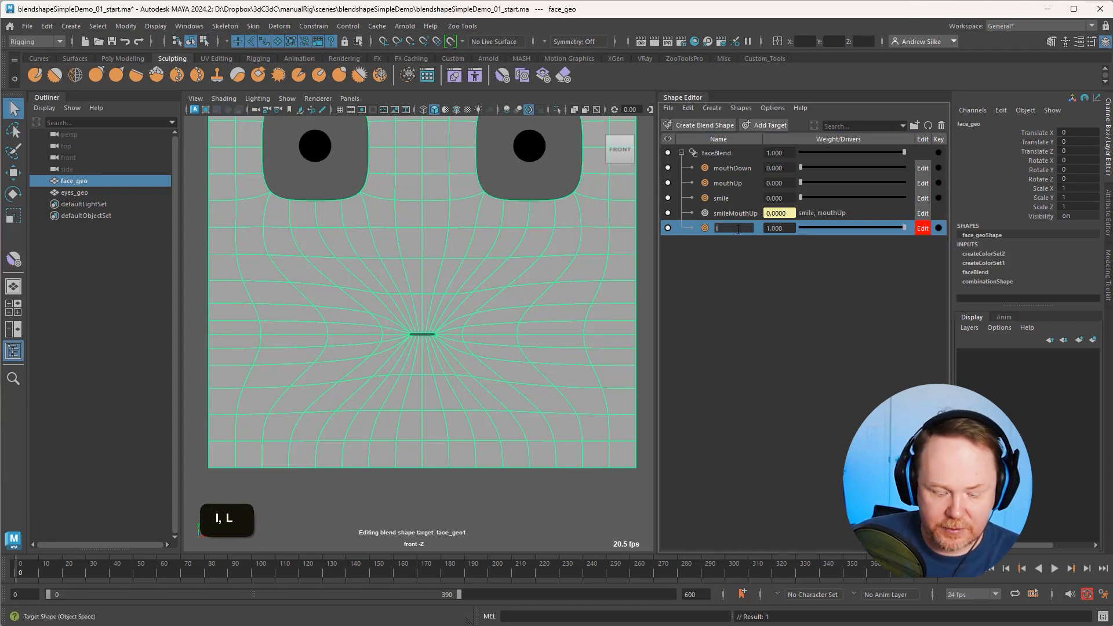
text(ipsTogether)
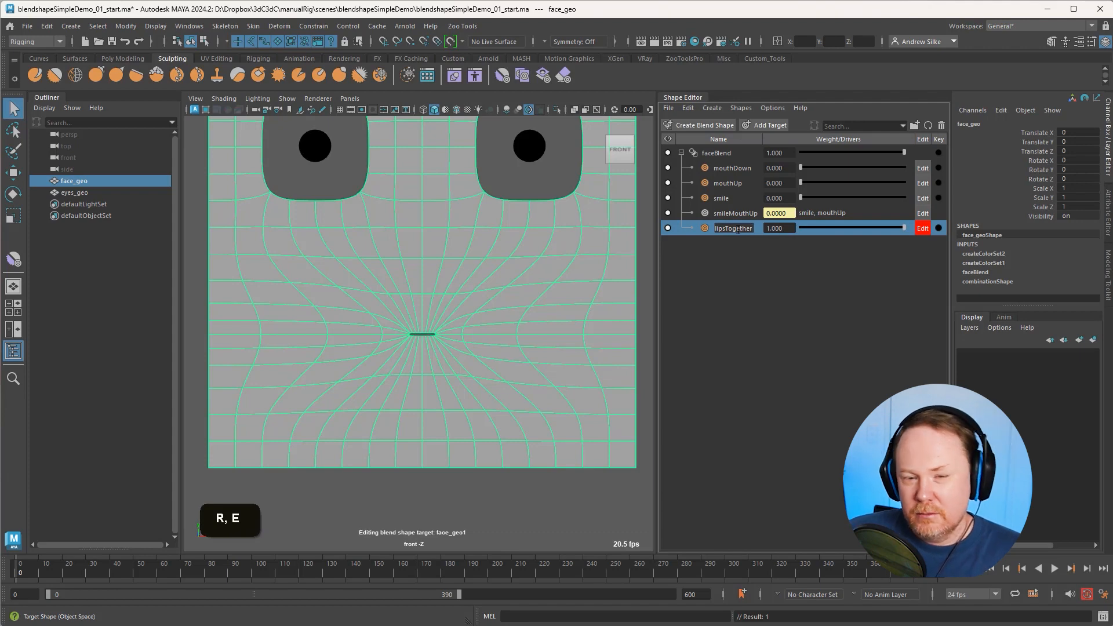
key(Return)
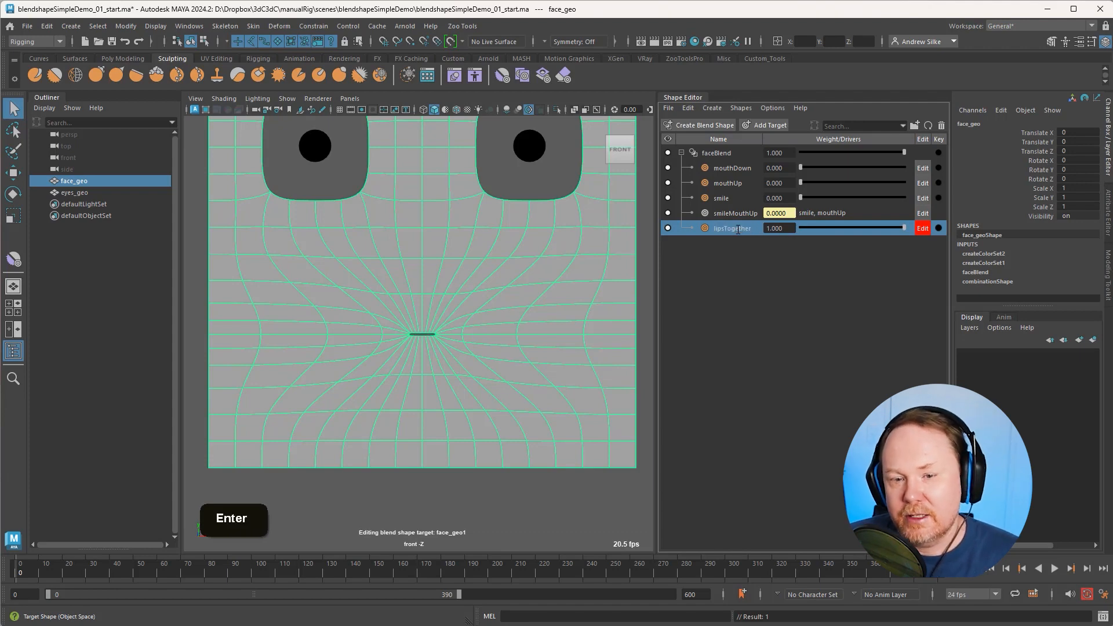
alt+right_drag(464, 368, 417, 378)
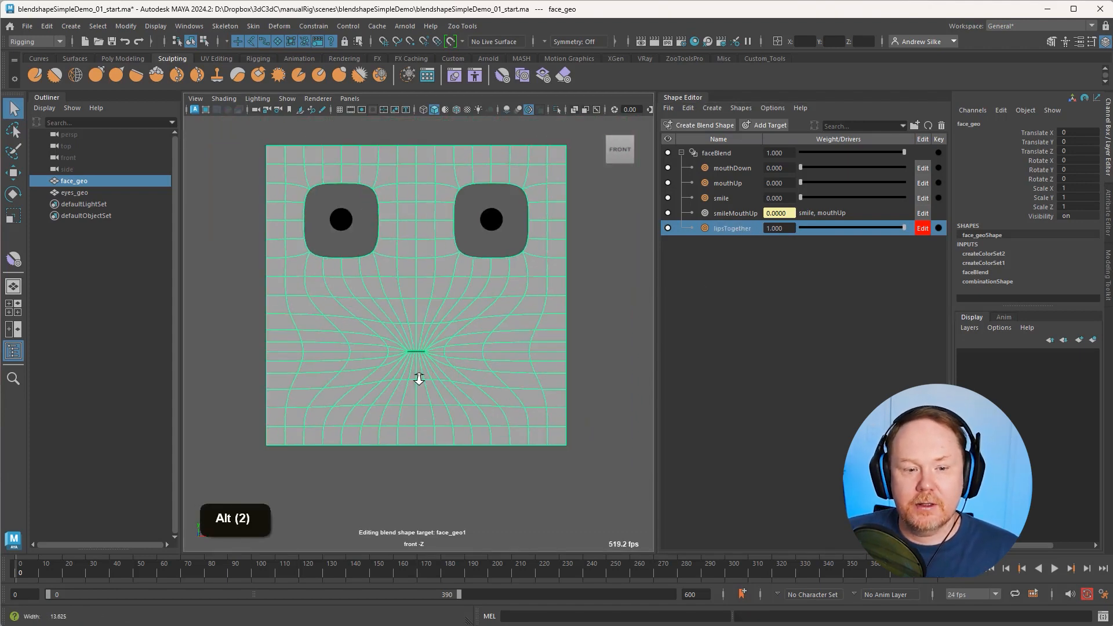
Step: Rename the lipsTogether target as lipsIn
double_click(742, 227)
drag(732, 228, 796, 231)
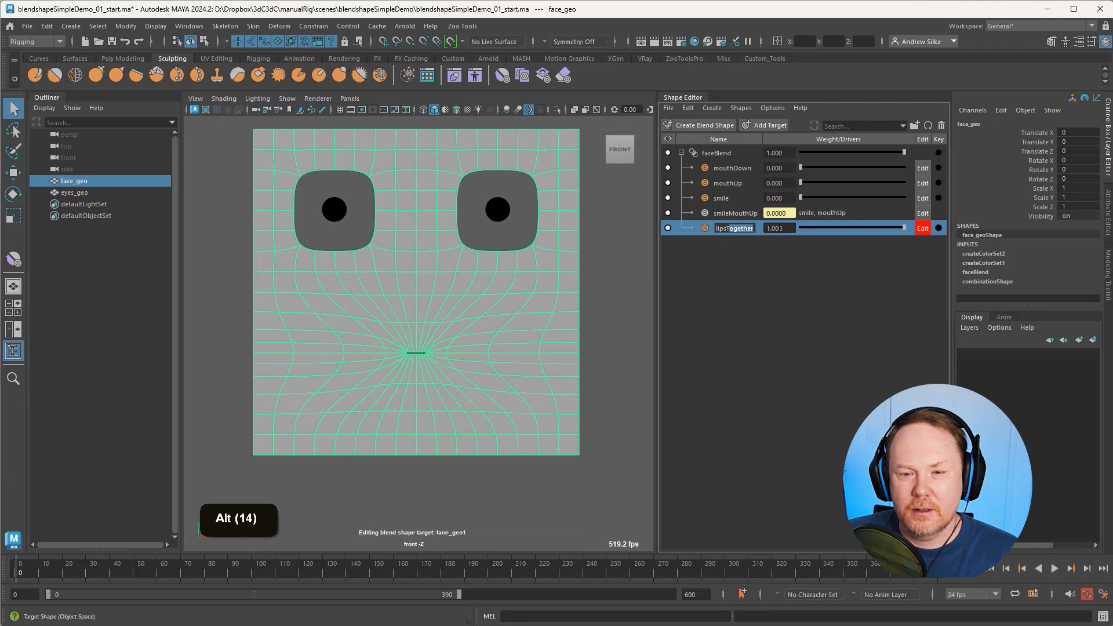
text(In)
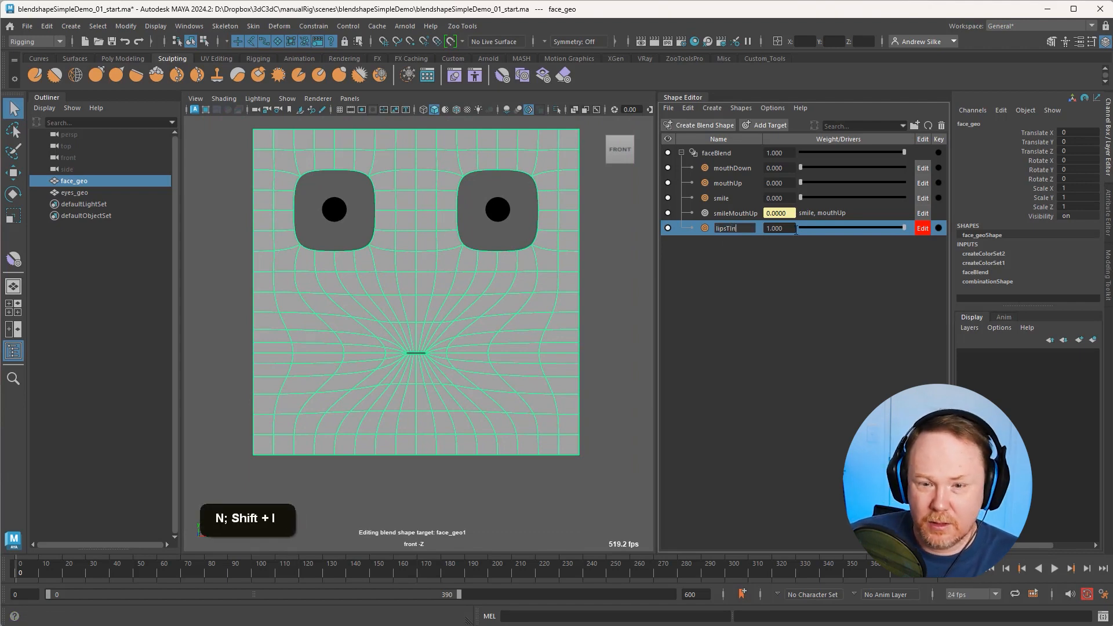
key(Left)
key(Left)
key(BackSpace)
key(Return)
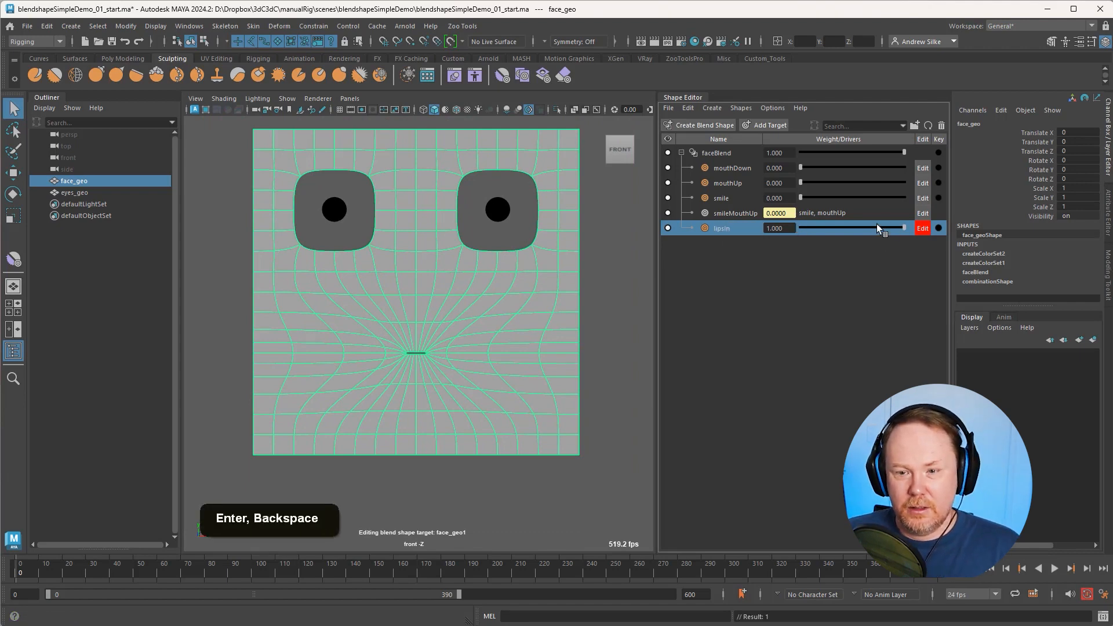
Step: Test the smile target at full weight 1.000 together with lipsIn at 1.000 on the face
drag(877, 226, 906, 230)
alt+middle_drag(539, 343, 545, 333)
click(608, 295)
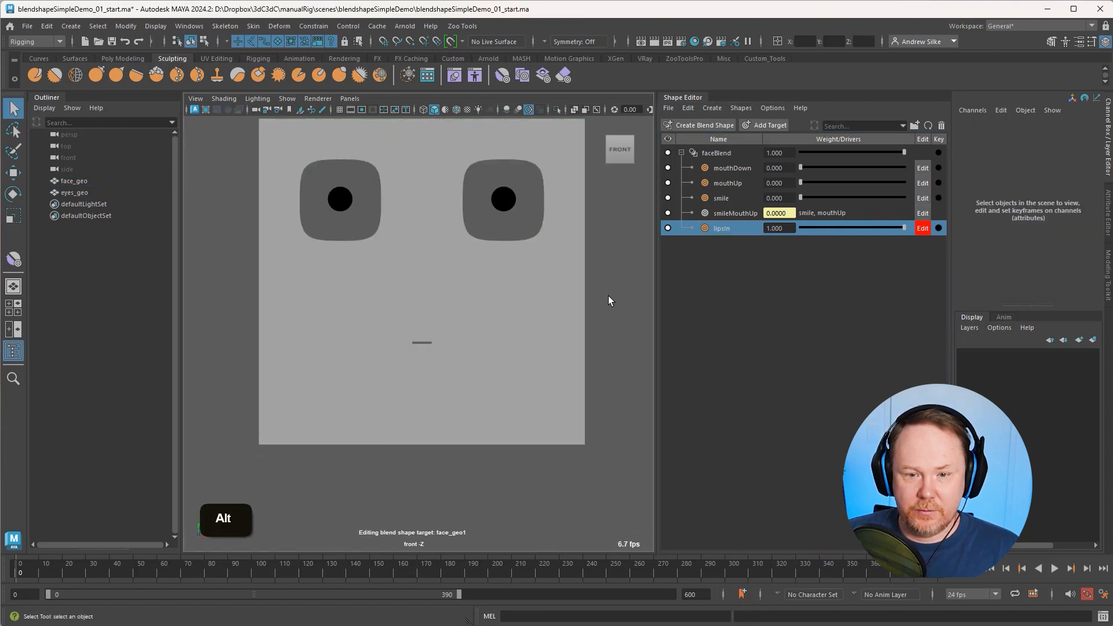
click(527, 294)
click(731, 200)
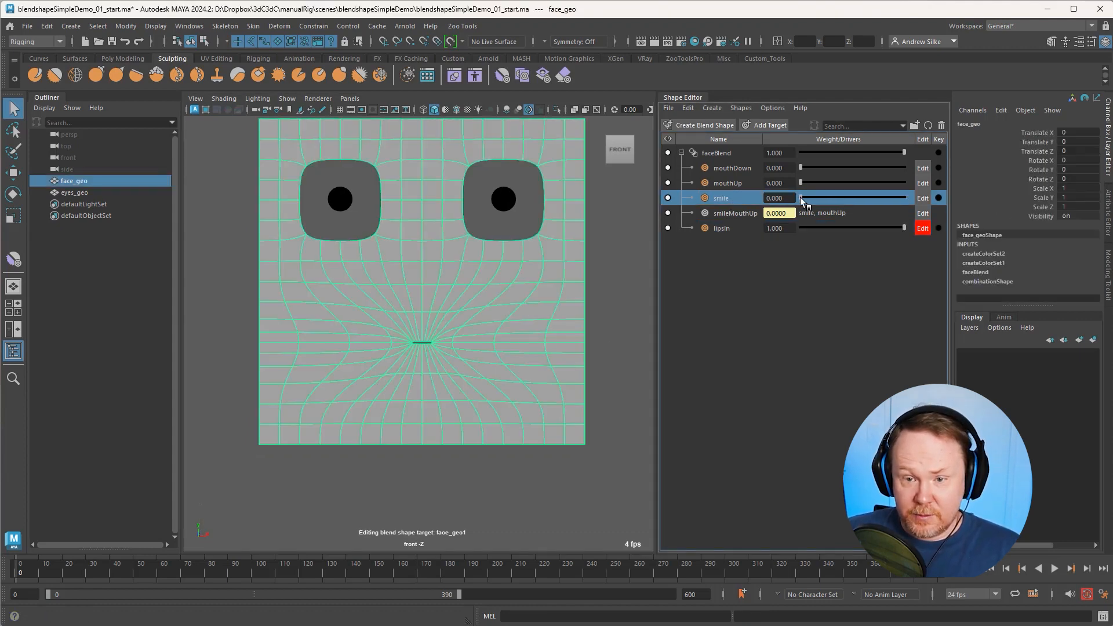
drag(800, 197, 955, 196)
click(607, 326)
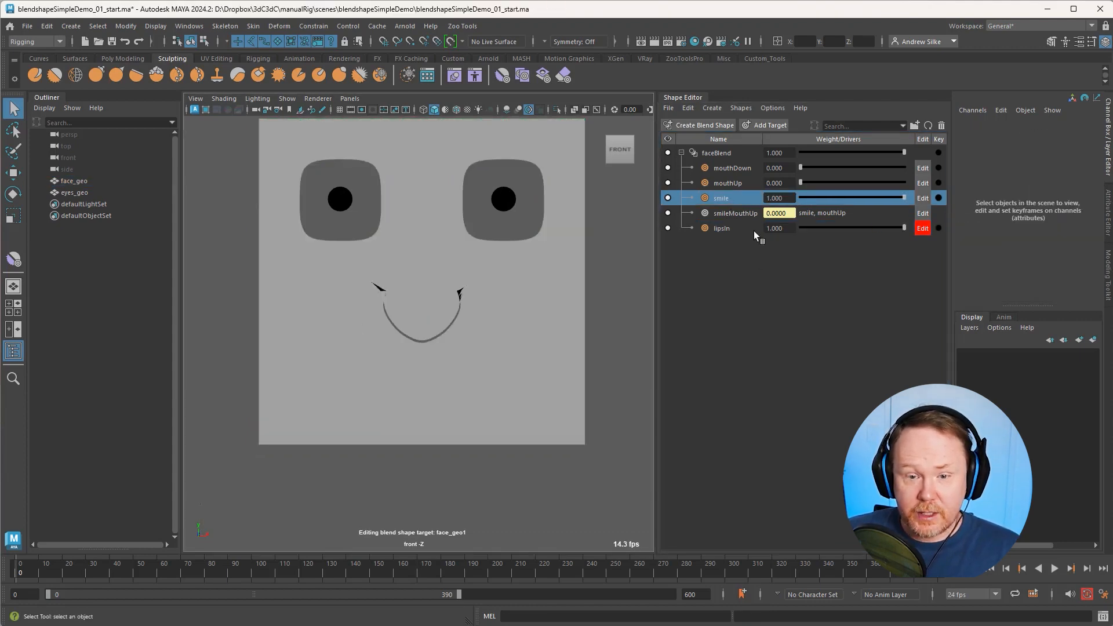
Step: Vary the smile and lipsIn weights together from about 0.5 up to 1.000 to examine their combined mouth shape
click(733, 227)
ctrl+click(732, 199)
click(832, 228)
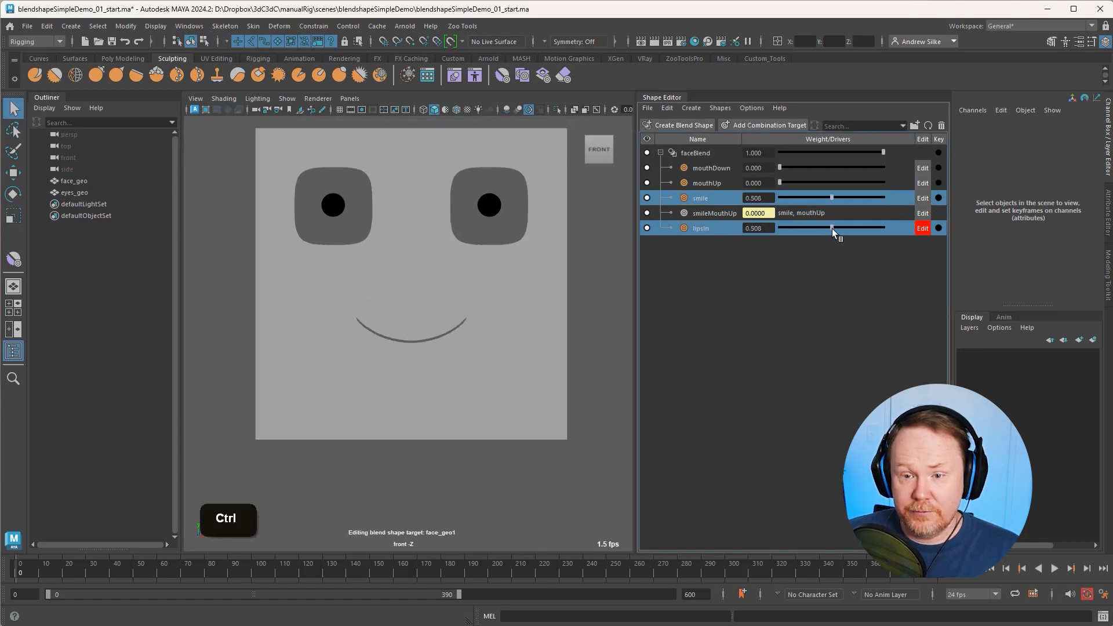
drag(832, 228, 945, 228)
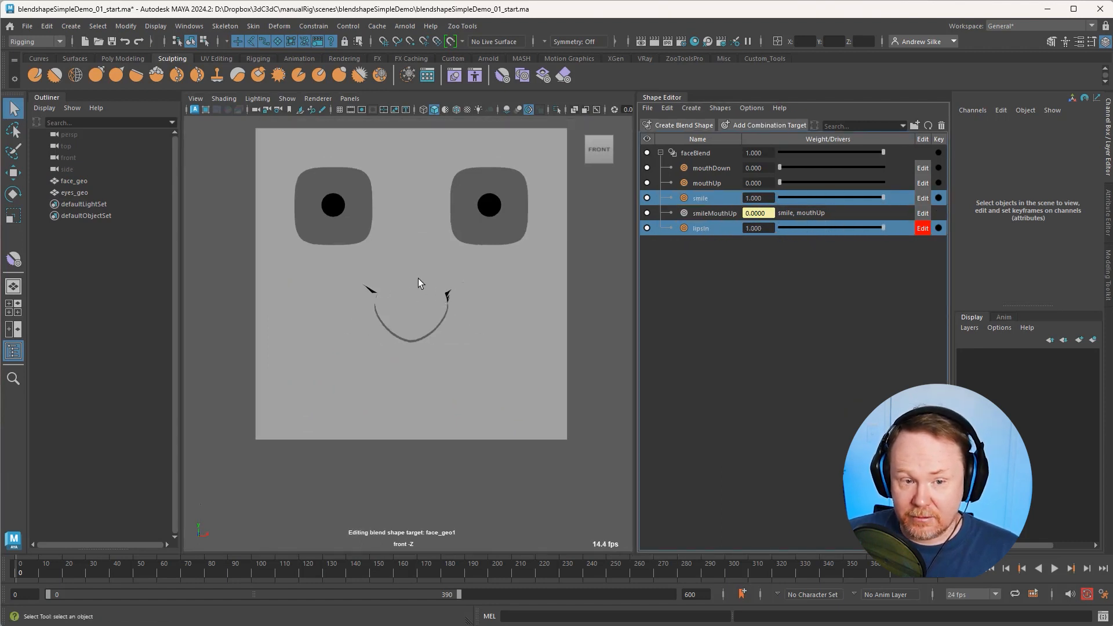
Step: Move the smileMouthUp combination target below lipsIn in the target list
click(714, 212)
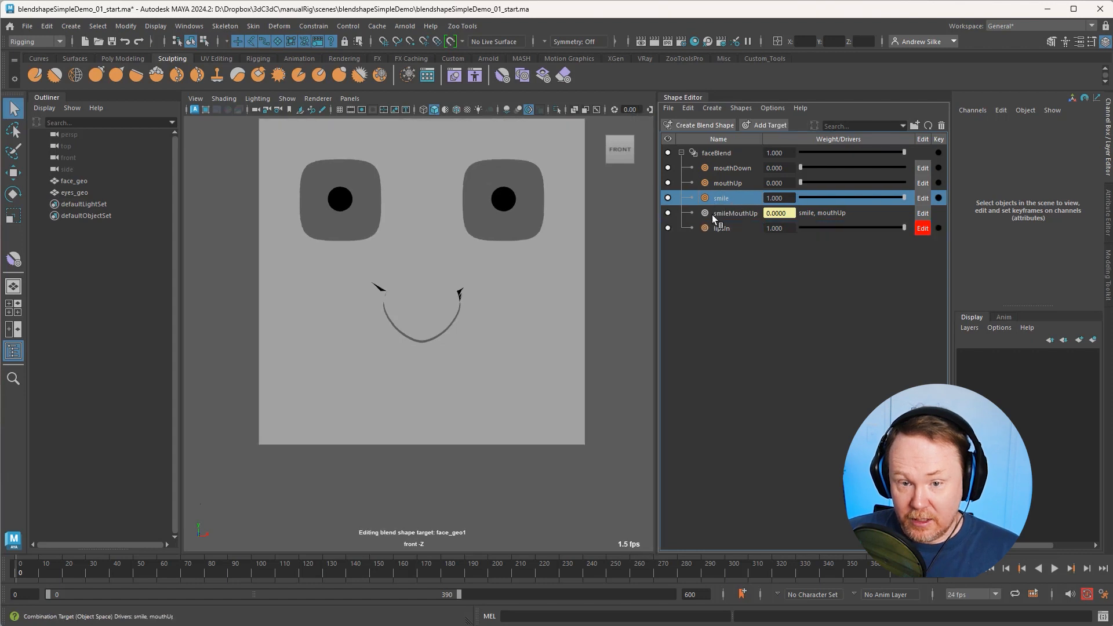
mouse_move(732, 217)
mouse_down()
mouse_move(733, 240)
mouse_move(729, 232)
mouse_up()
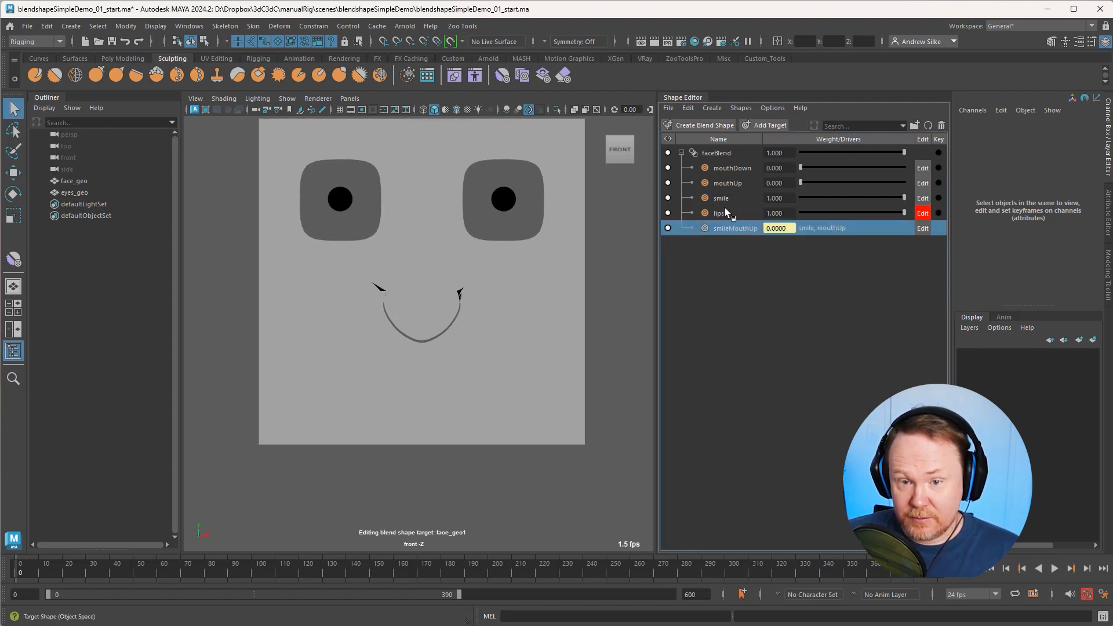
click(725, 211)
shift+click(728, 197)
right_click(718, 199)
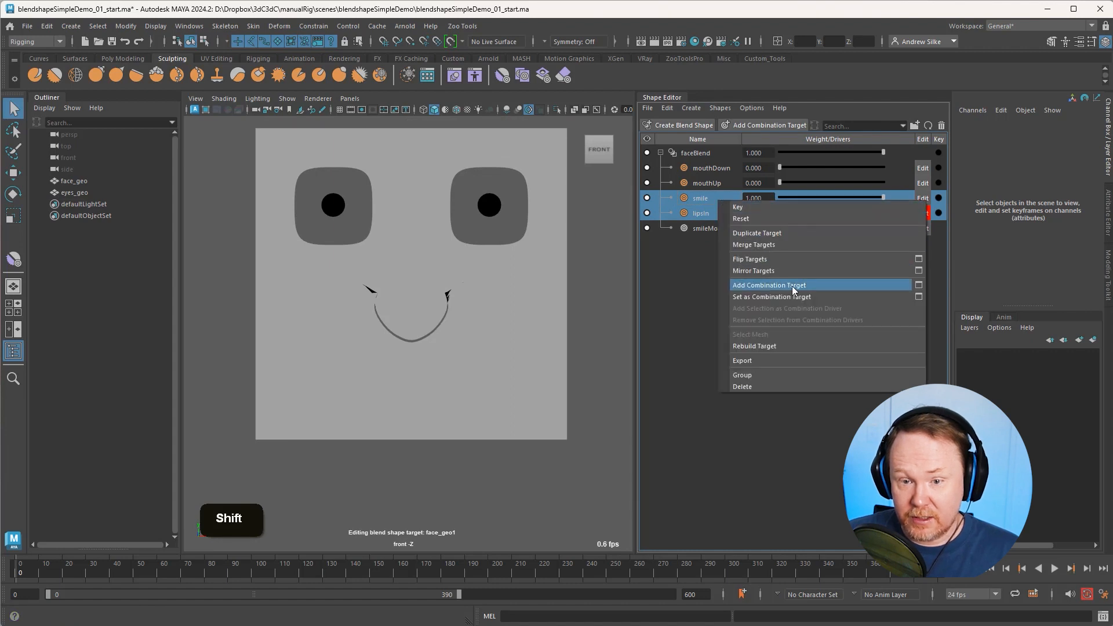
click(589, 265)
Step: Reset the smile and lipsIn weights to 0
click(708, 197)
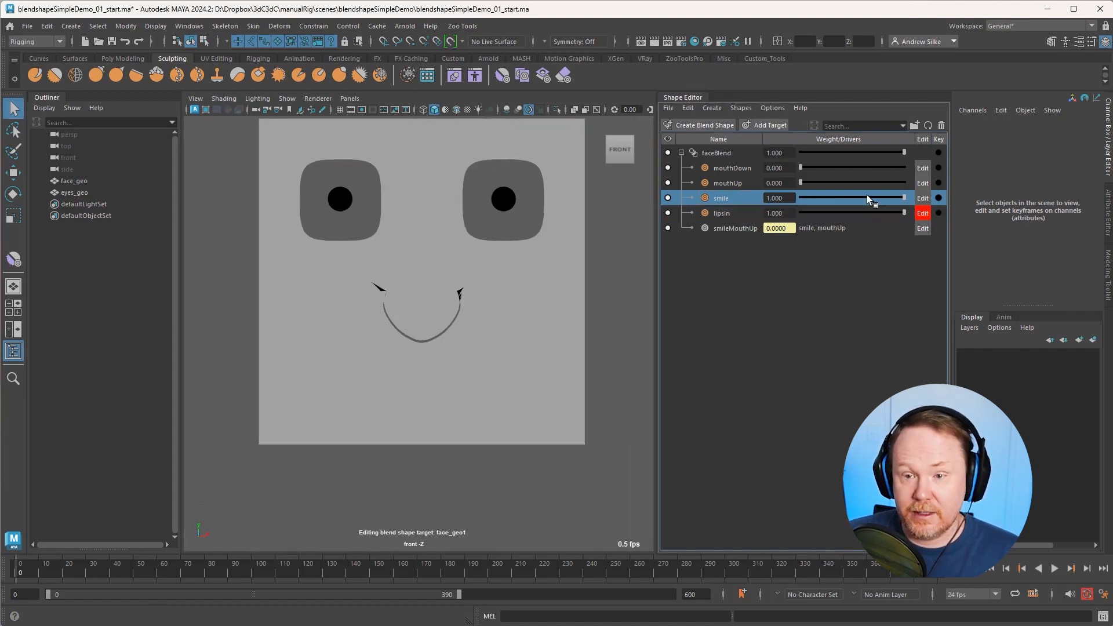
drag(868, 197, 801, 197)
drag(904, 213, 758, 212)
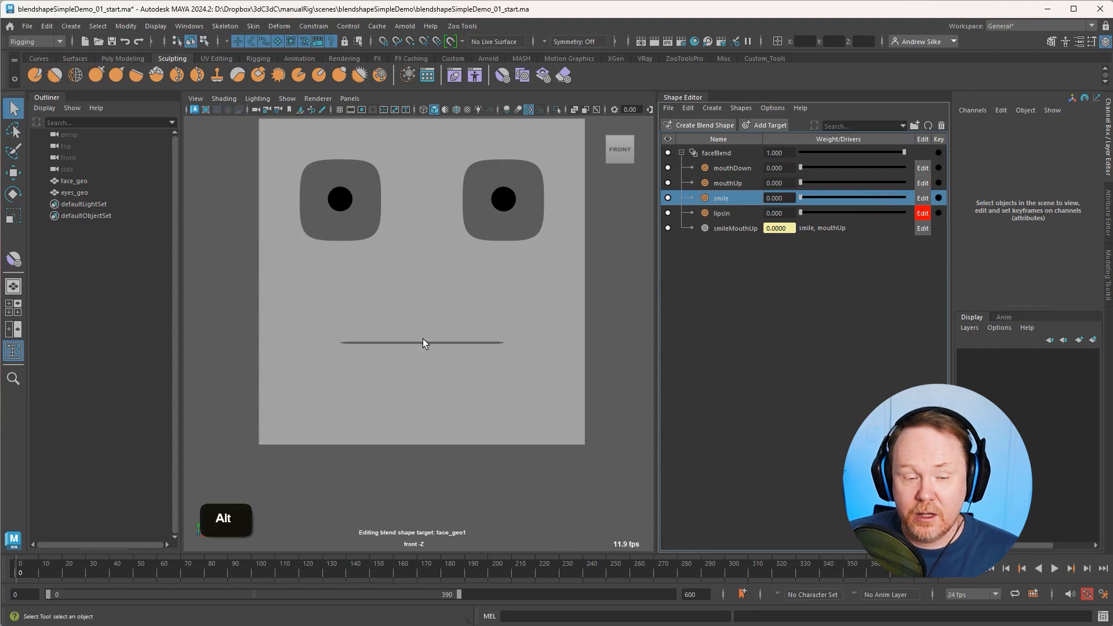
Step: Add a new target to faceBlend, place it above smileMouthUp and rename it mouthOpen
alt+right_drag(423, 339, 470, 336)
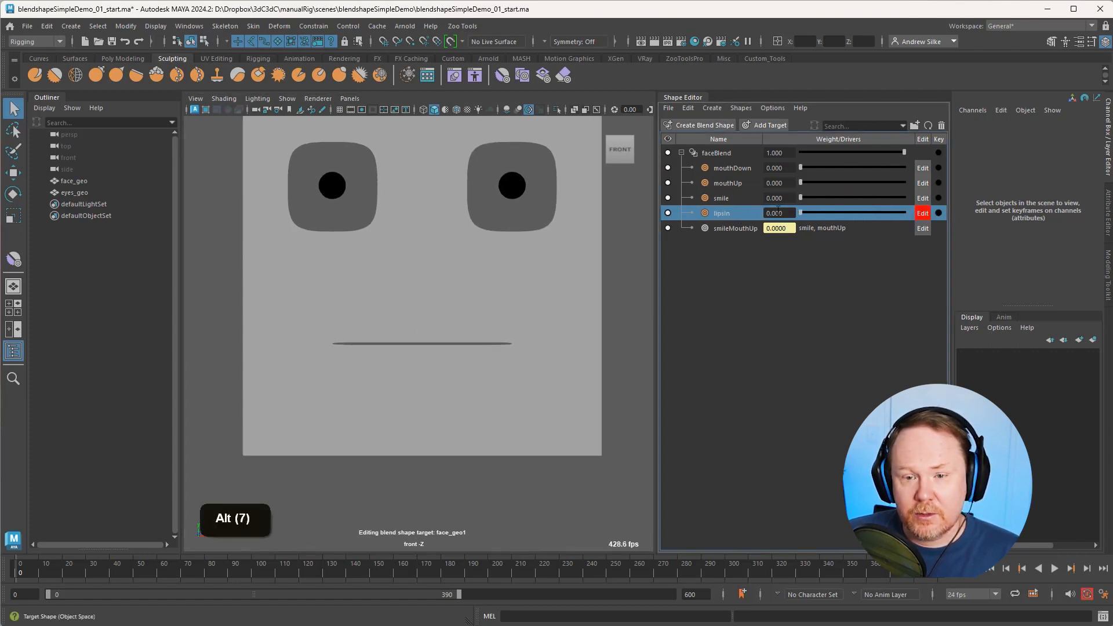
click(770, 124)
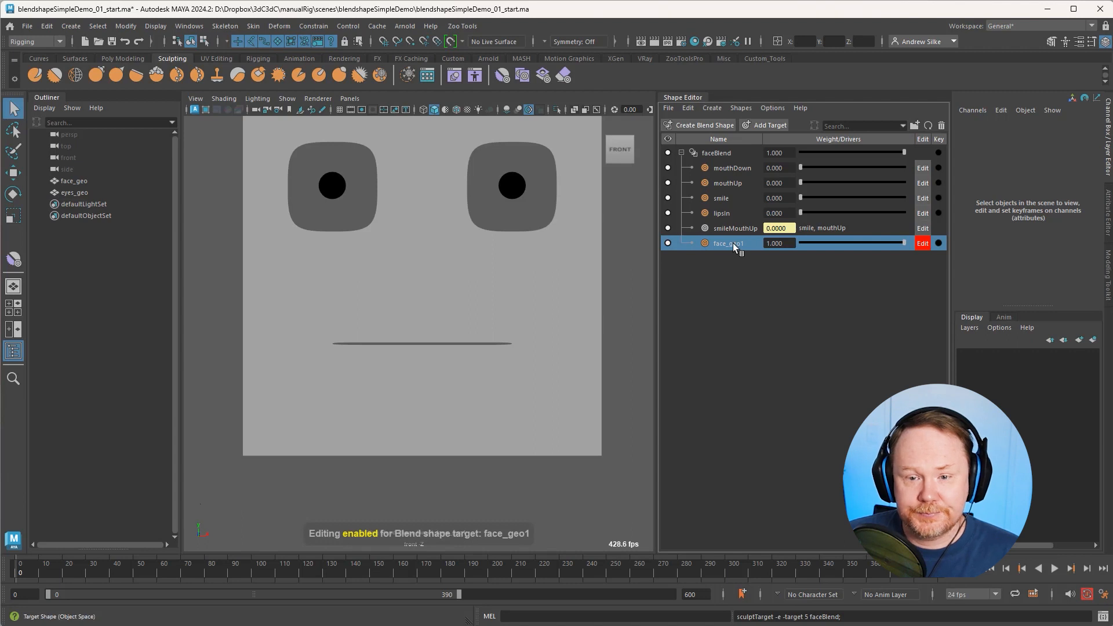
drag(733, 242, 735, 225)
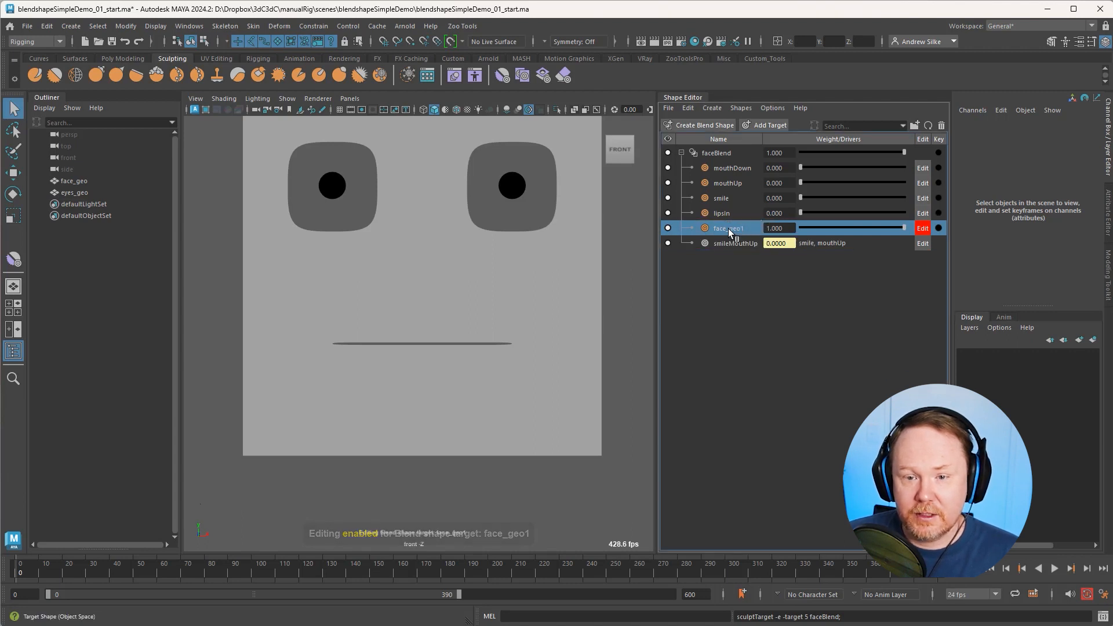
double_click(729, 228)
text(mouthOpen)
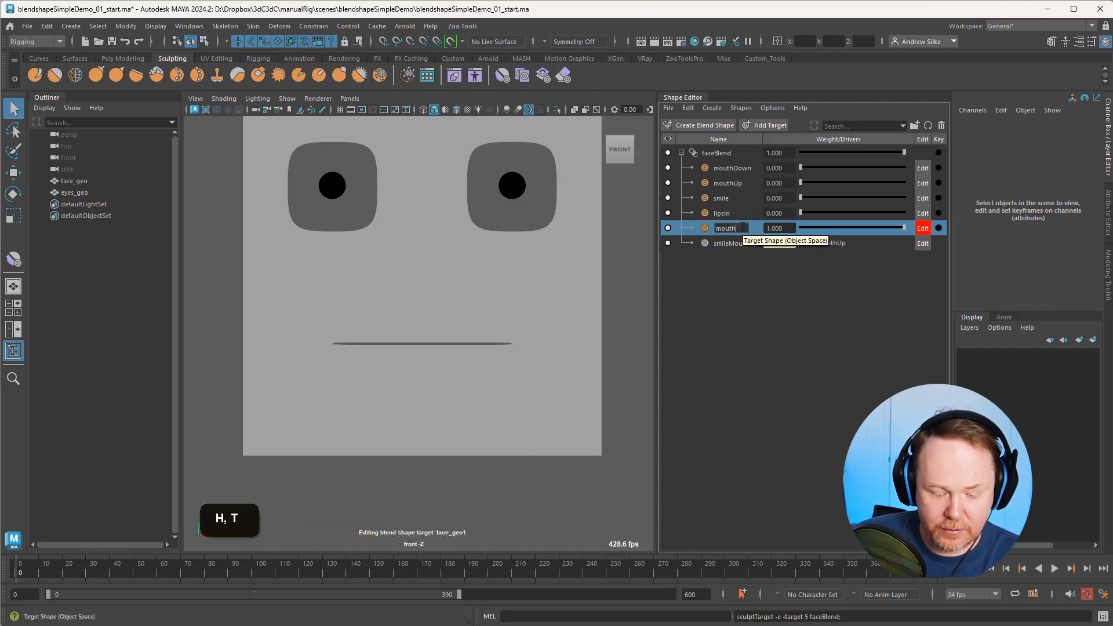
key(Return)
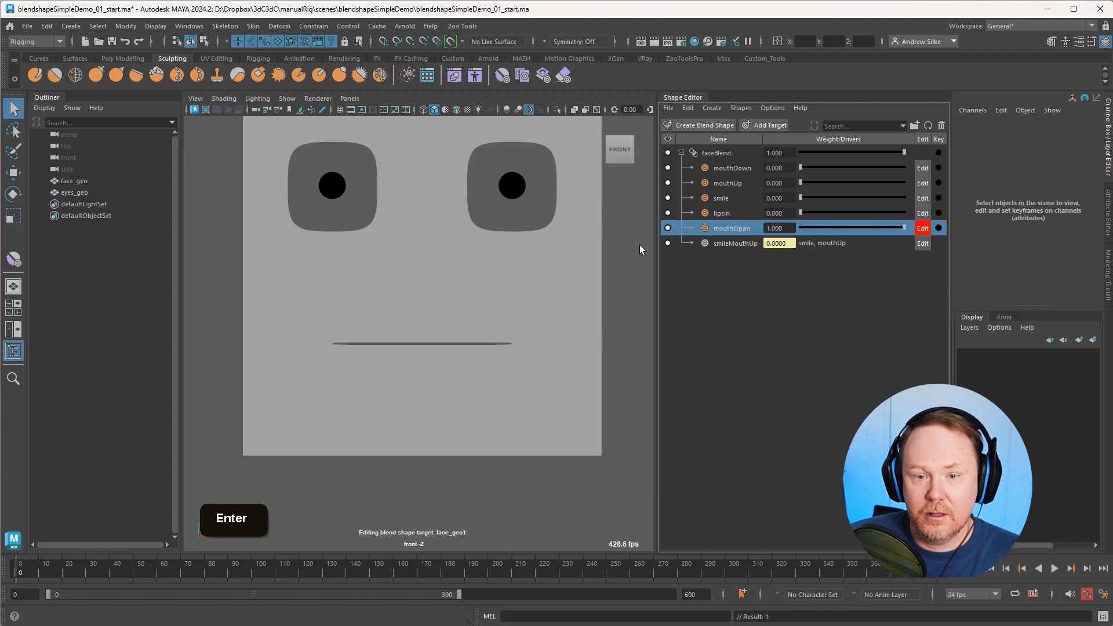
Step: Select the upper lip vertices of face_geo, turn off soft selection and move them straight up
click(482, 324)
key(alt+1)
scroll(356, 339, up, 5)
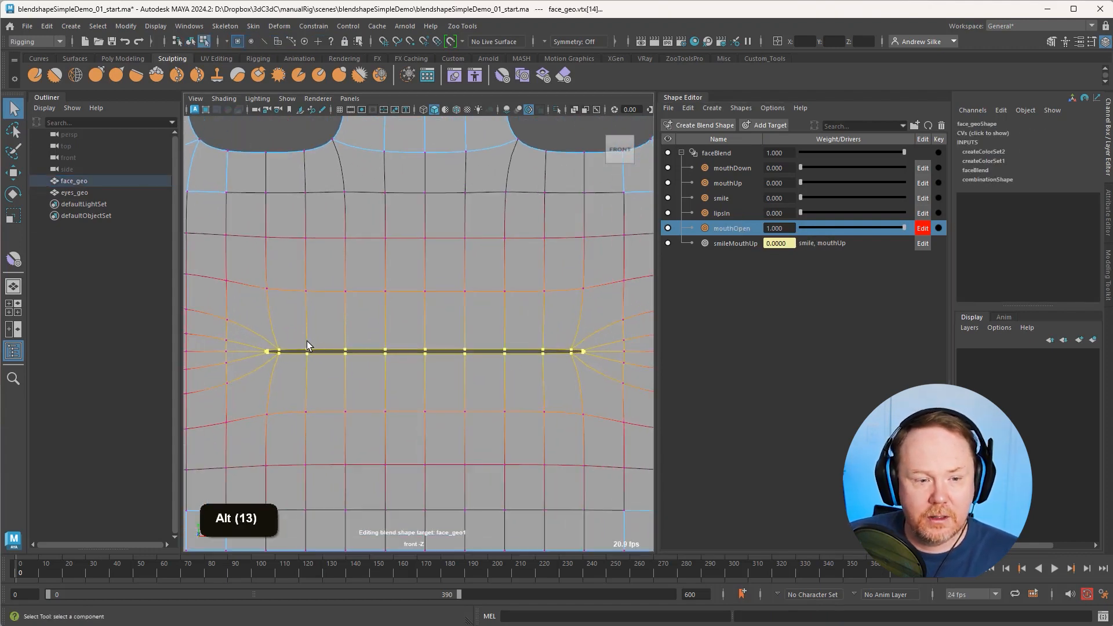
key(q)
drag(276, 344, 573, 351)
key(w)
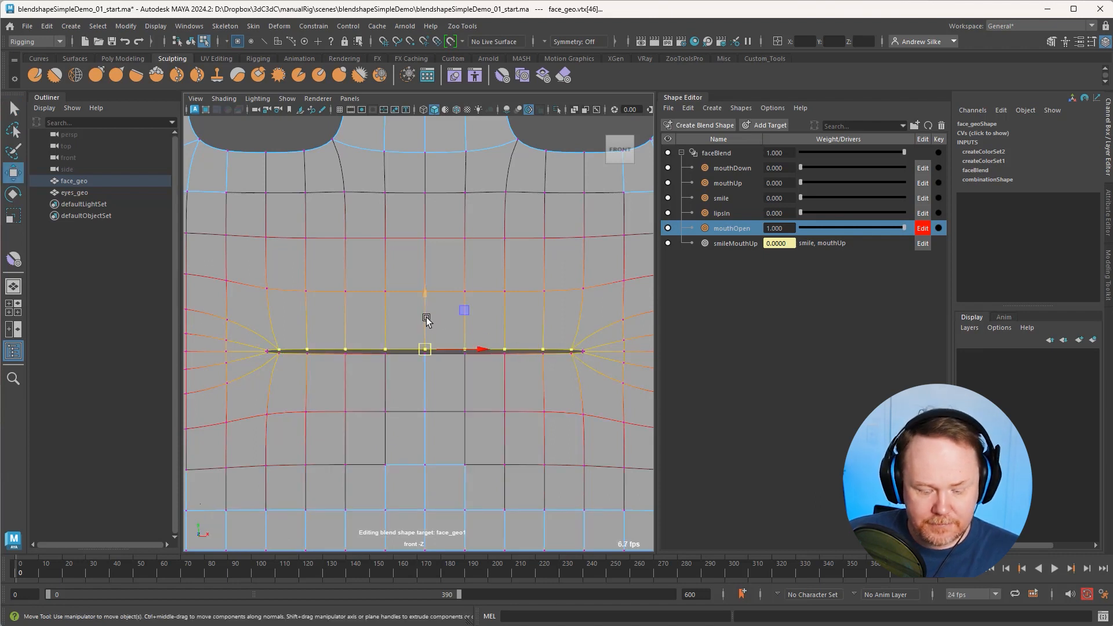
key(b)
drag(426, 323, 418, 293)
Step: Select the lower lip vertices and move them straight down to open the mouth into a wide slot
drag(277, 347, 582, 368)
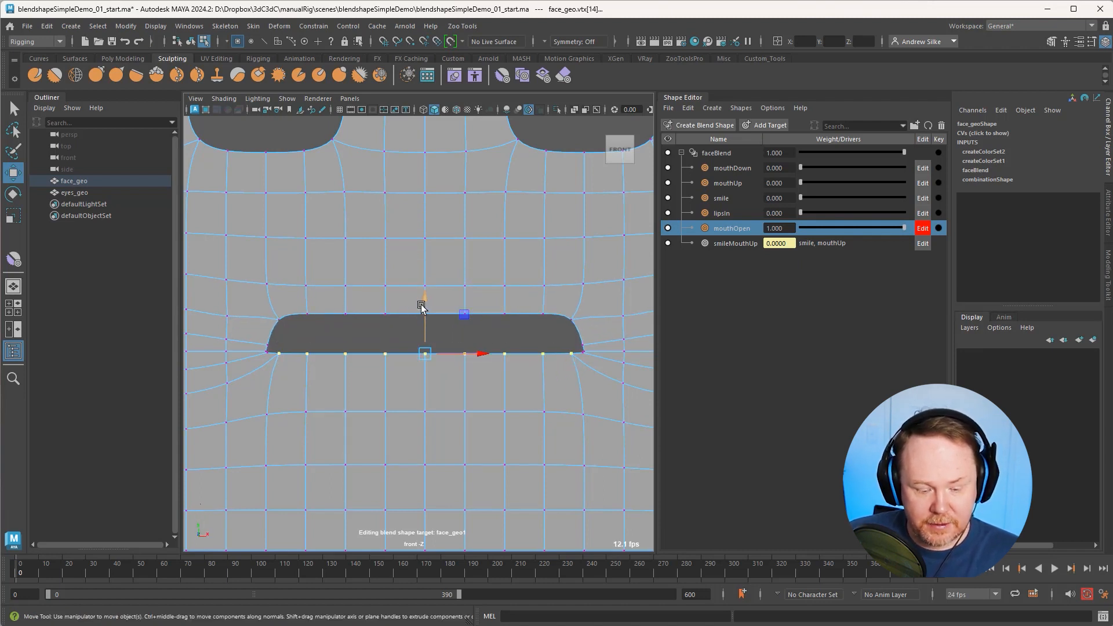
key(ctrl+alt+1)
drag(422, 304, 428, 339)
Step: Try to move single vertices at one mouth corner without symmetry, and undo the moves
key(q)
scroll(389, 357, up, 2)
alt+middle_drag(389, 356, 235, 363)
alt+right_drag(235, 363, 537, 395)
drag(548, 401, 559, 411)
key(w)
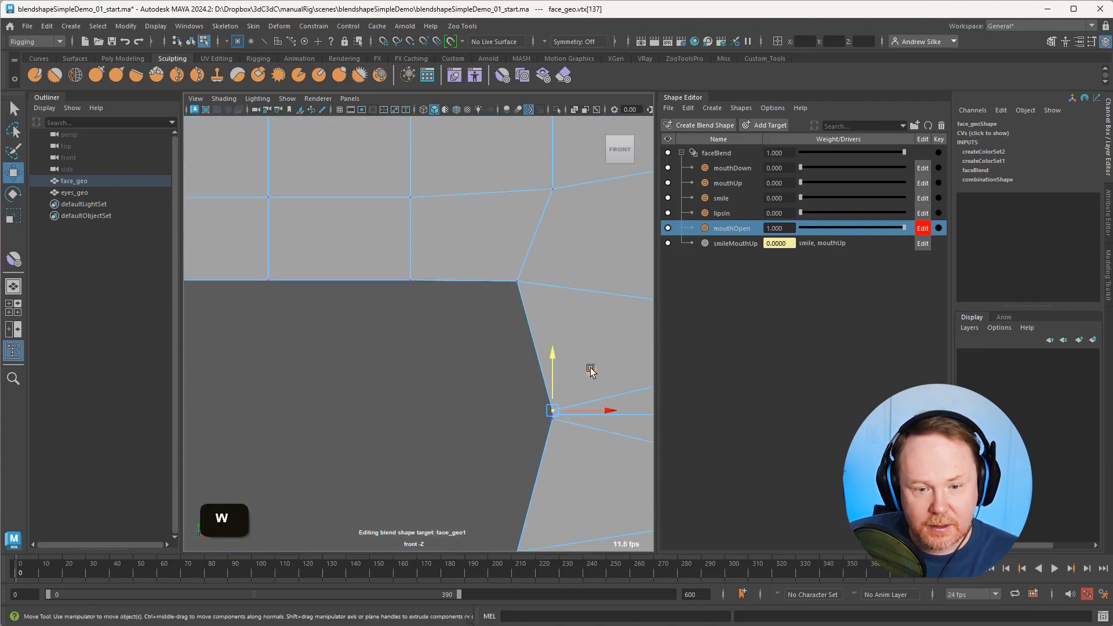
middle_drag(591, 371, 582, 315)
key(q)
click(548, 418)
key(w)
alt+middle_drag(549, 418, 490, 334)
alt+right_drag(549, 322, 370, 333)
alt+middle_drag(370, 333, 398, 331)
alt+right_drag(398, 330, 482, 358)
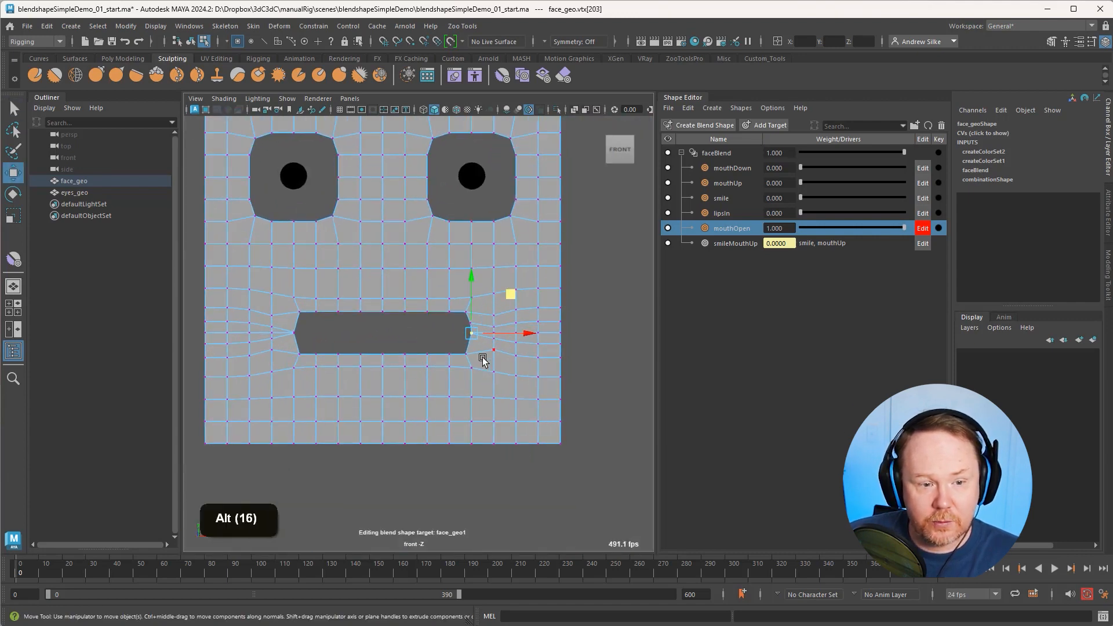
key(ctrl+z)
key(ctrl+z)
Step: Return face_geo to object selection and set symmetry to Object X
key(alt+q)
key(q)
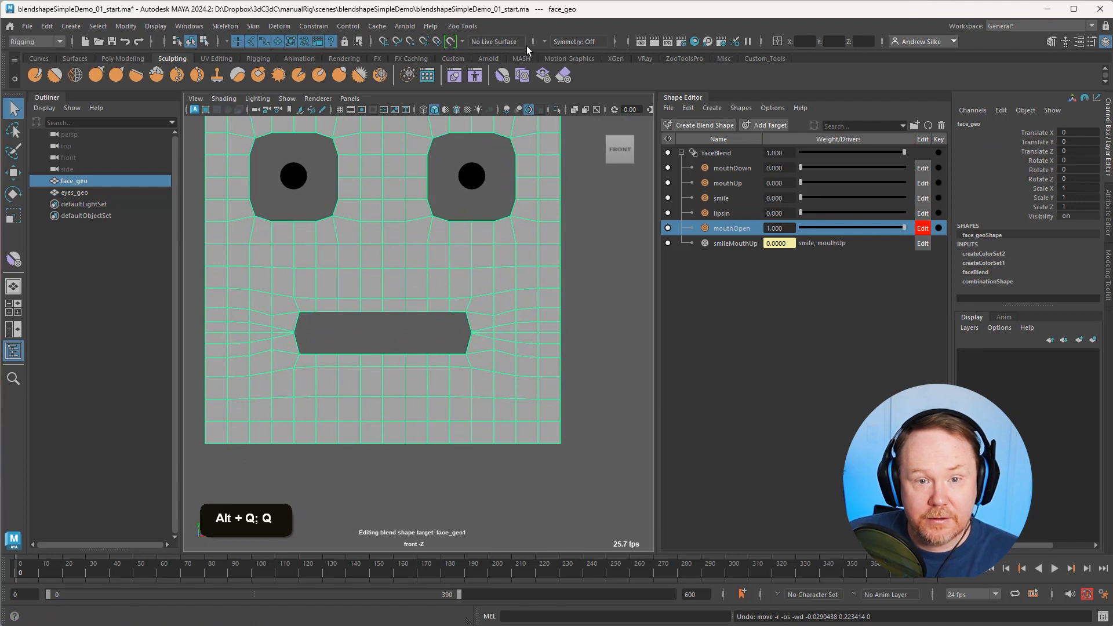
click(549, 43)
click(576, 56)
Step: Spread the vertices at the mouth corners vertically apart, the upper one up and the lower one down, to blunt the pointed ends
alt+right_drag(478, 301, 487, 323)
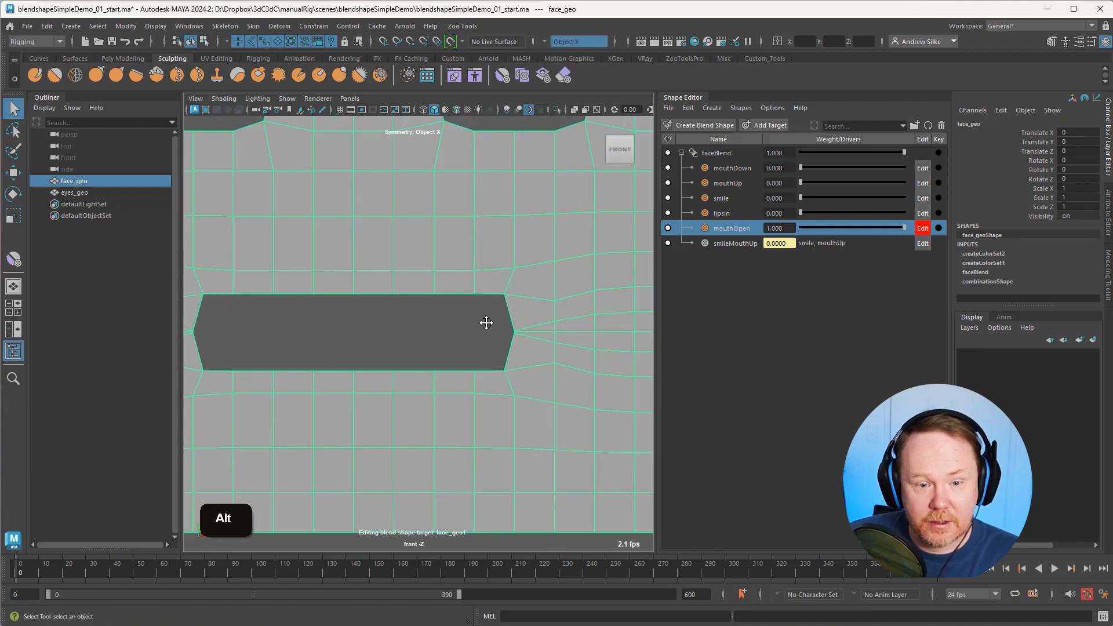
alt+middle_drag(486, 323, 416, 321)
alt+right_drag(417, 320, 472, 303)
key(alt+1)
key(q)
click(451, 327)
key(w)
drag(487, 290, 481, 315)
key(q)
click(458, 333)
key(w)
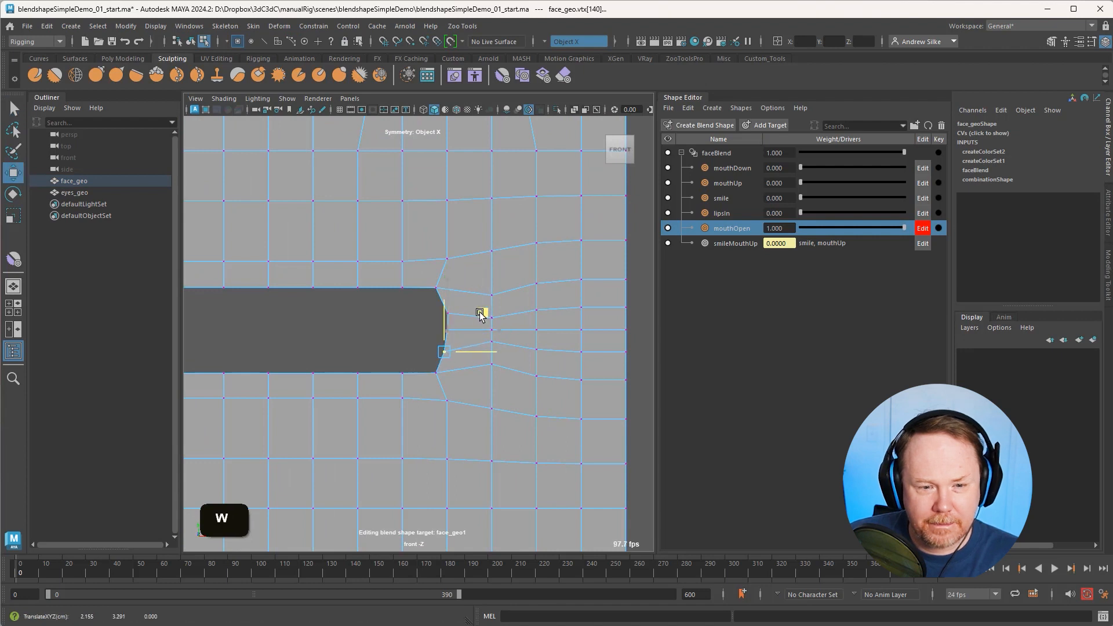
Step: Nudge the outermost upper lip vertices down and the outermost lower lip vertices up to round the mouth's ends
key(q)
key(w)
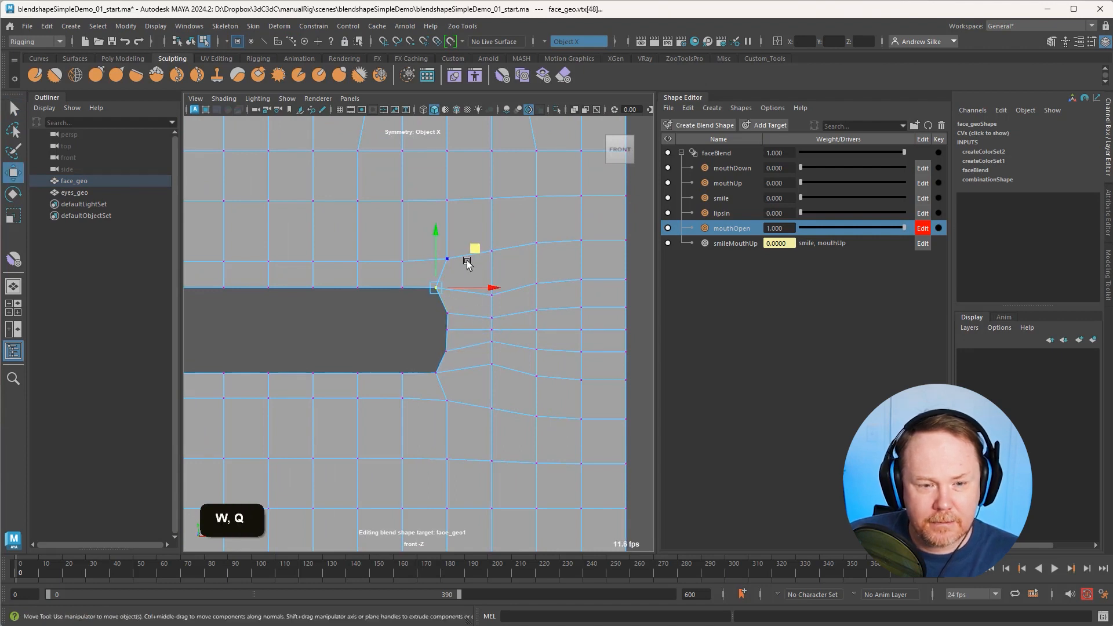
drag(468, 253, 465, 261)
key(q)
click(456, 378)
key(w)
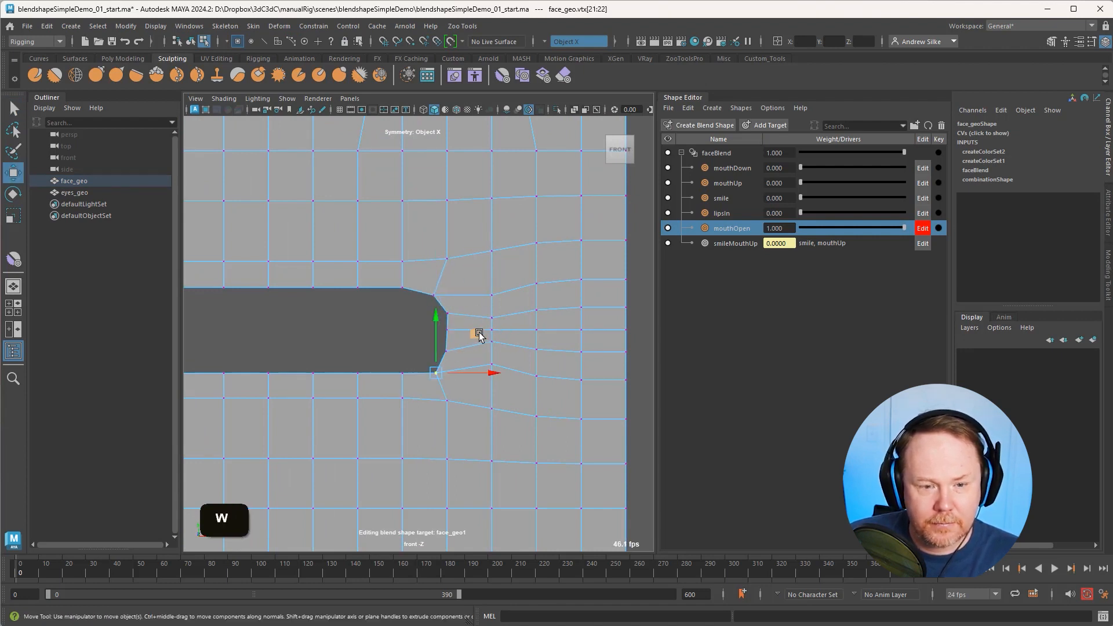
drag(476, 333, 471, 330)
scroll(464, 331, down, 4)
alt+middle_drag(463, 331, 531, 324)
key(q)
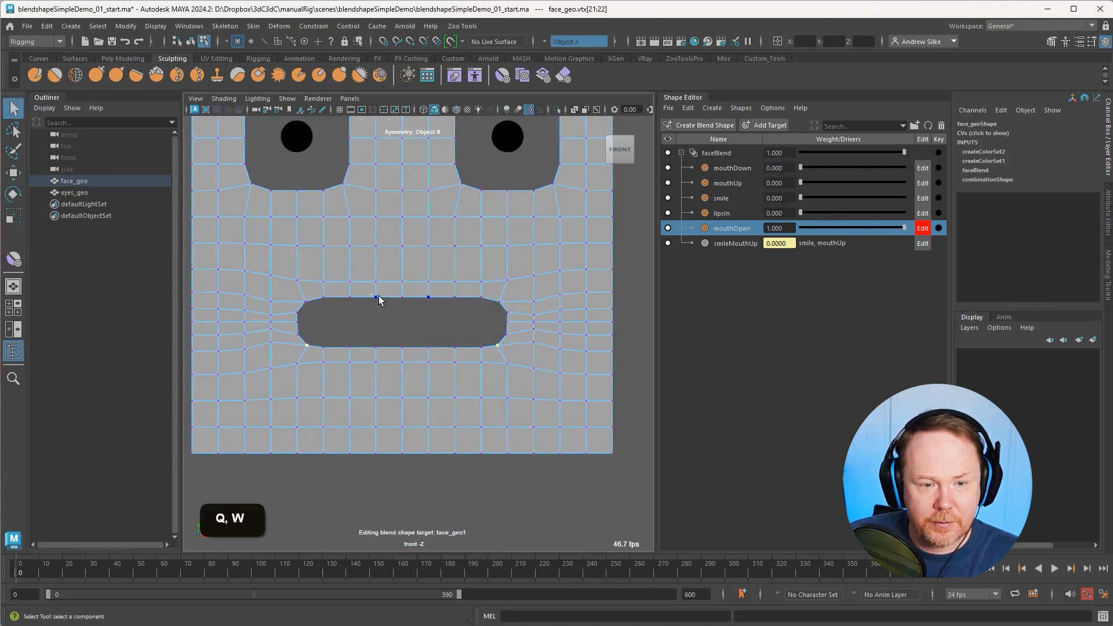
Step: Turn on soft selection and raise the upper lip's centre vertex and its neighbouring side vertices into an arch
key(b)
drag(406, 298, 510, 298)
key(w)
drag(405, 259, 408, 247)
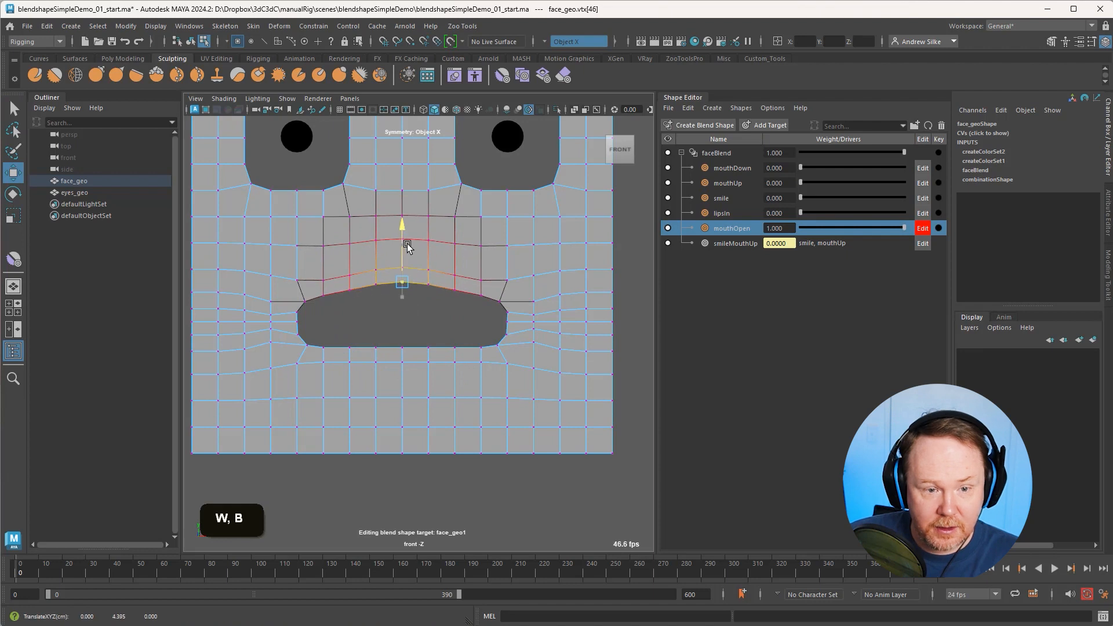
key(q)
click(455, 288)
key(w)
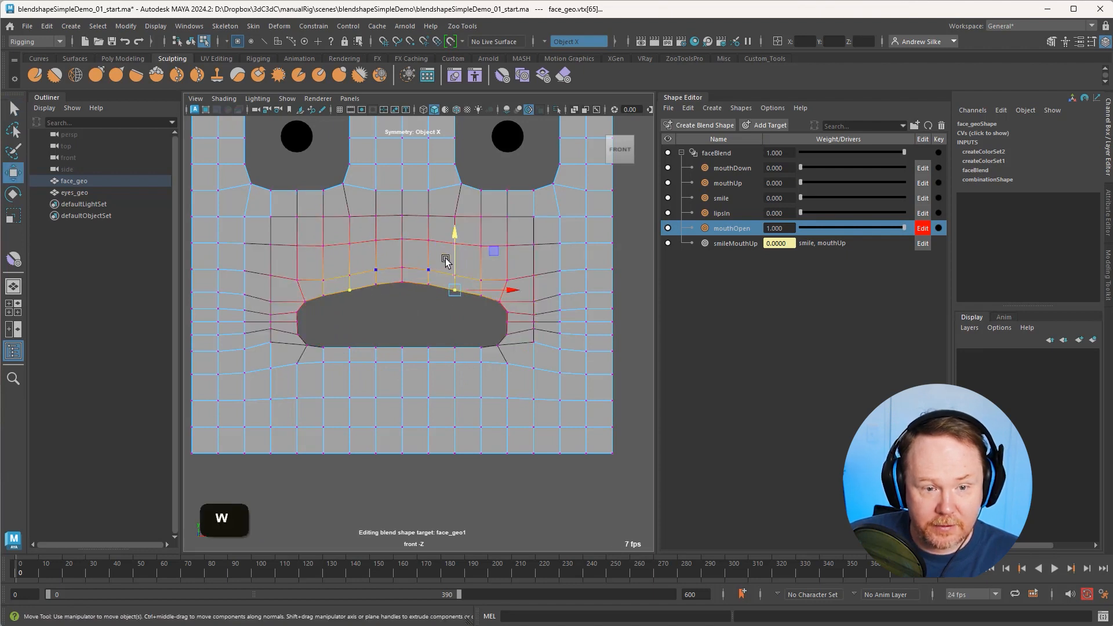
drag(455, 254, 457, 241)
key(q)
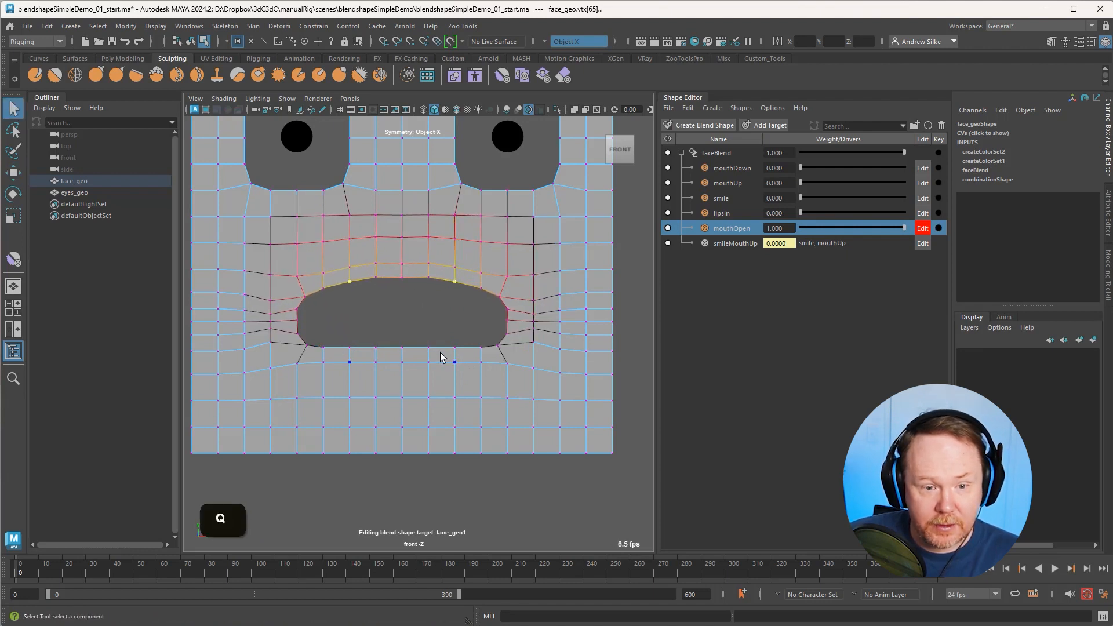
Step: Lower the lower lip's centre and side vertices with soft selection to curve the mouth opening downward
click(403, 348)
key(w)
drag(405, 304, 462, 335)
key(q)
click(453, 359)
key(w)
click(405, 375)
key(w)
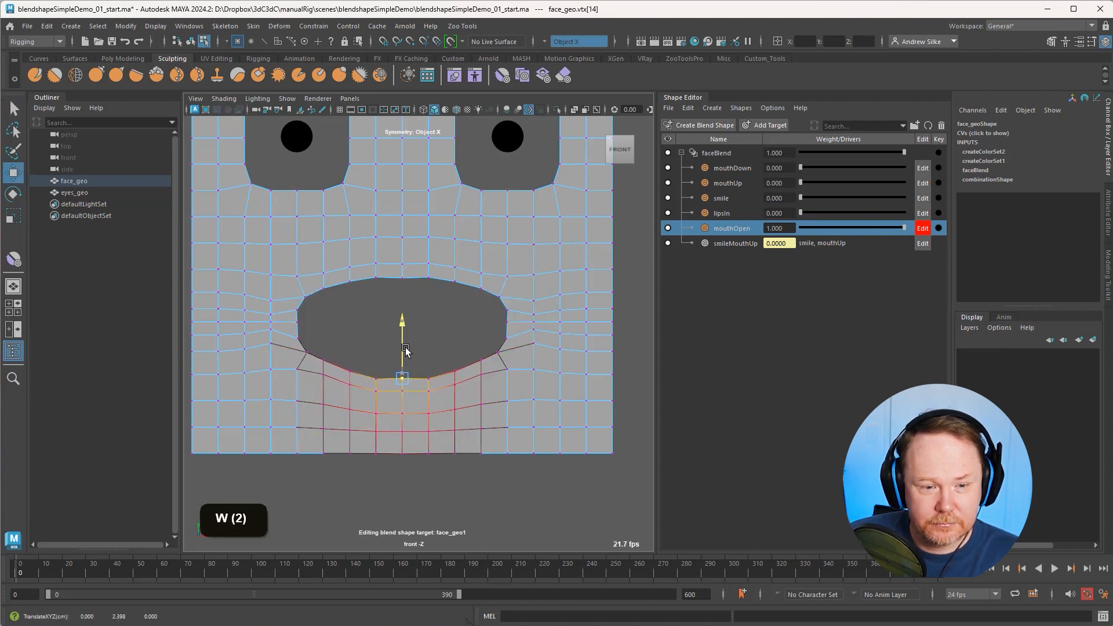
Step: Turn off soft selection, then nudge the lower lip's centre vertex slightly down and the upper lip's centre vertex slightly up
key(q)
key(b)
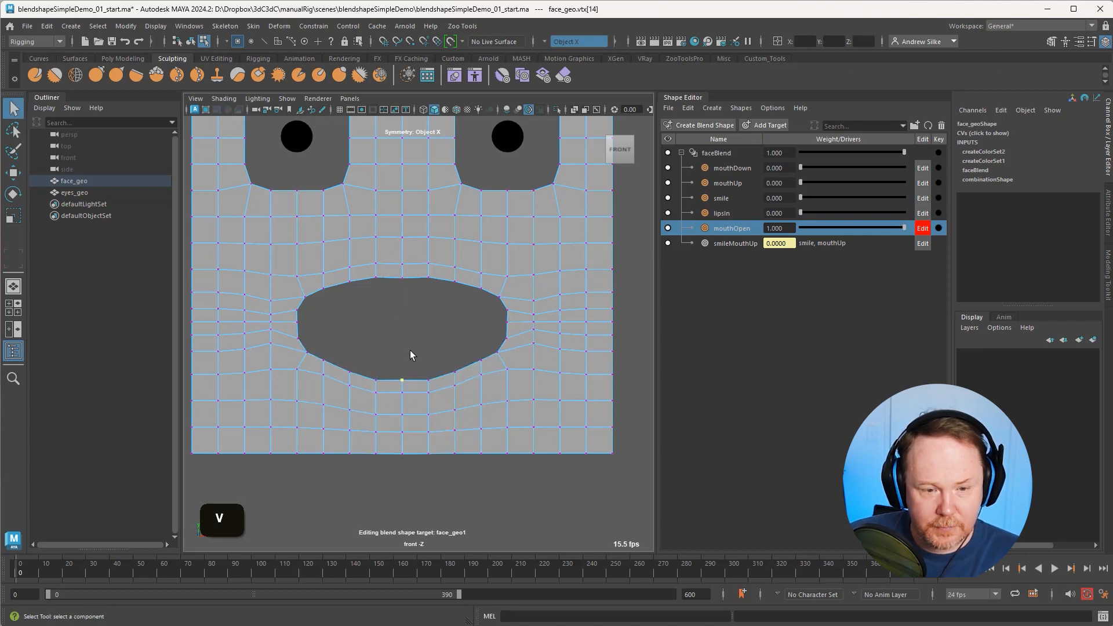
key(w)
drag(402, 340, 402, 344)
key(q)
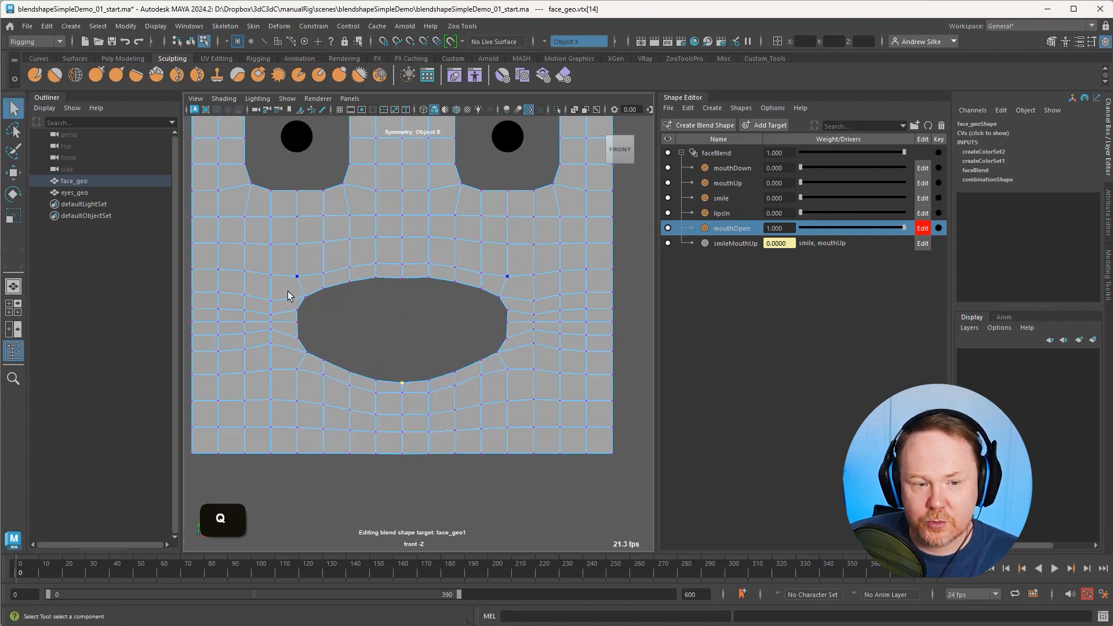
click(403, 275)
key(w)
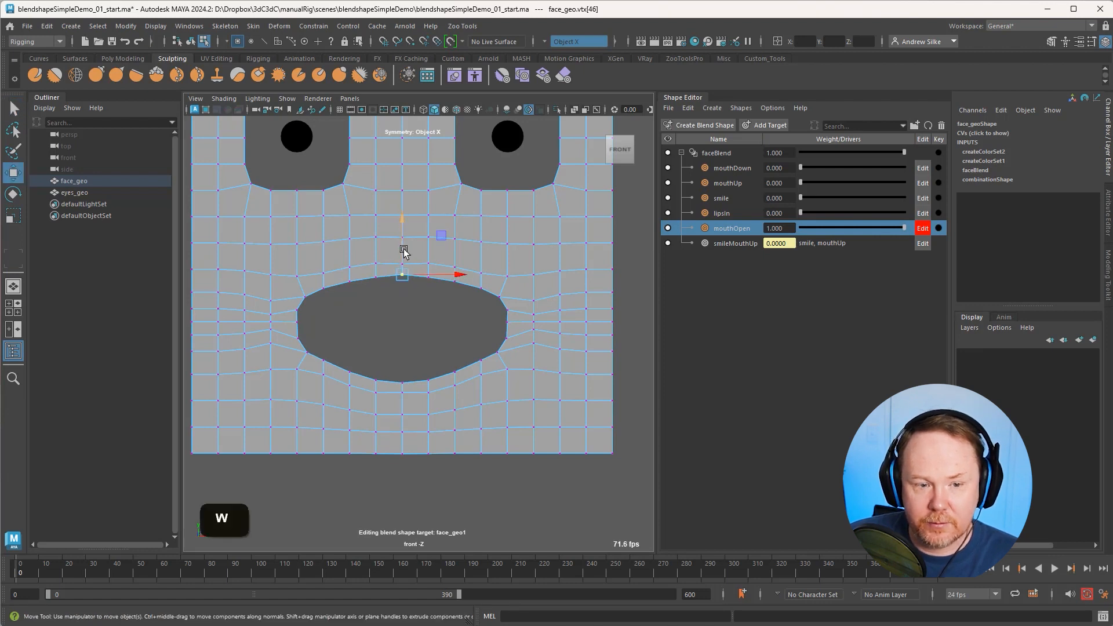
Step: Refine the mouthOpen shape by adjusting the vertices at the centre of the upper lip and along both sides of the mouth
key(q)
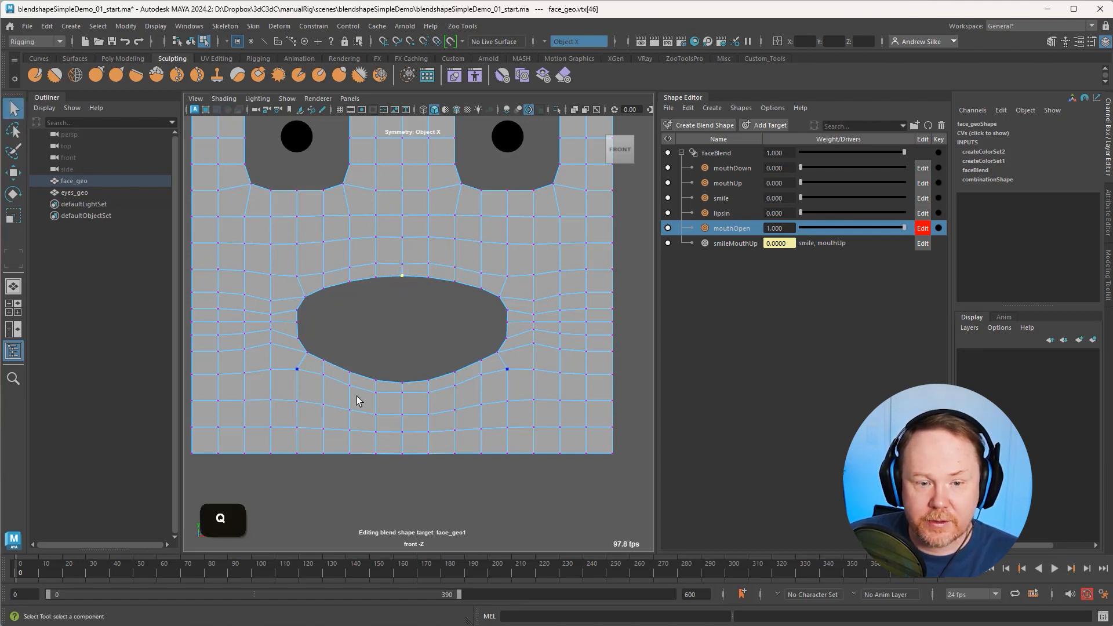
key(w)
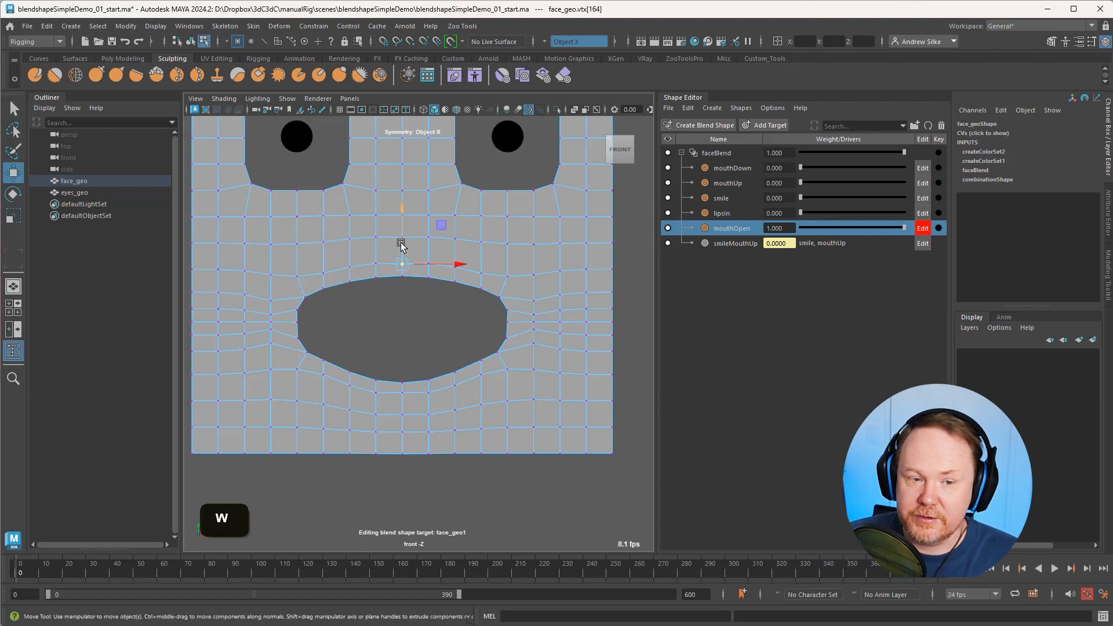
click(402, 264)
key(q)
click(346, 323)
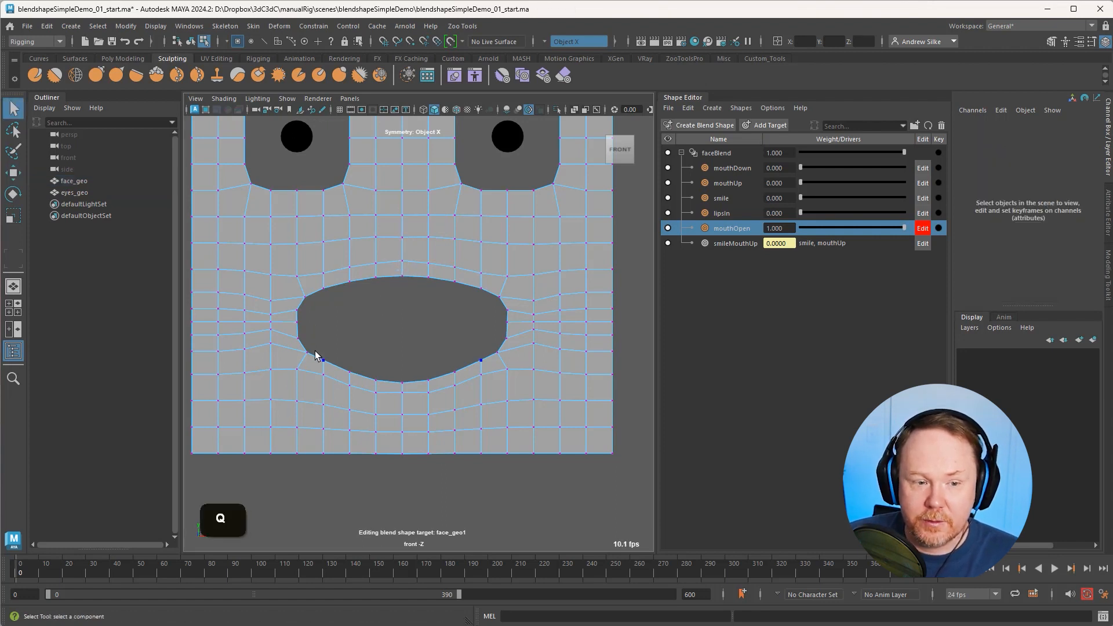
click(298, 337)
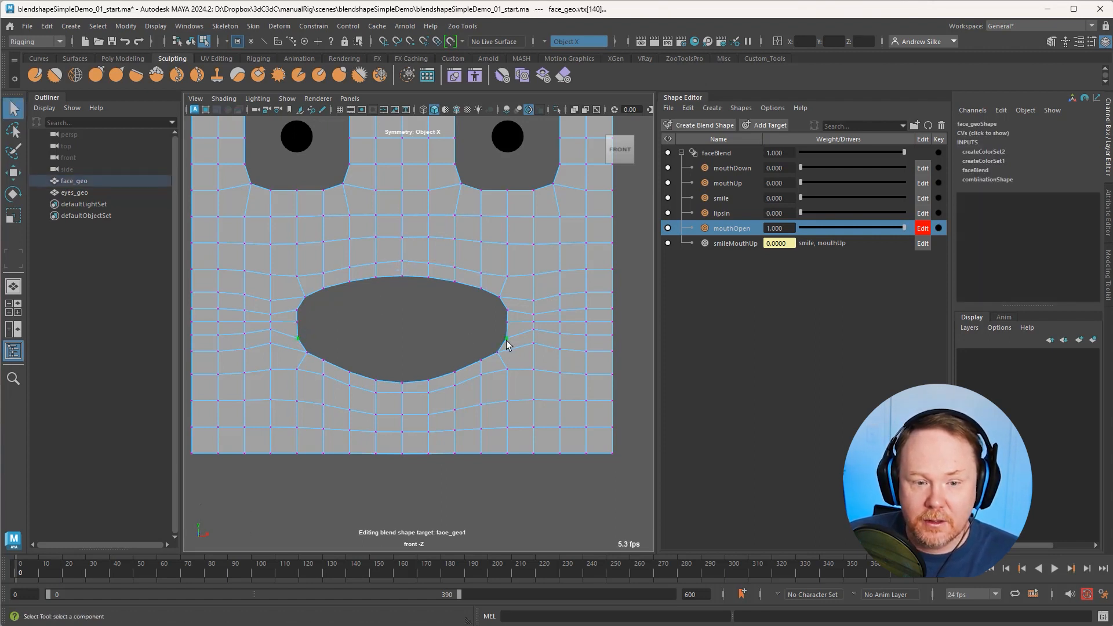
key(w)
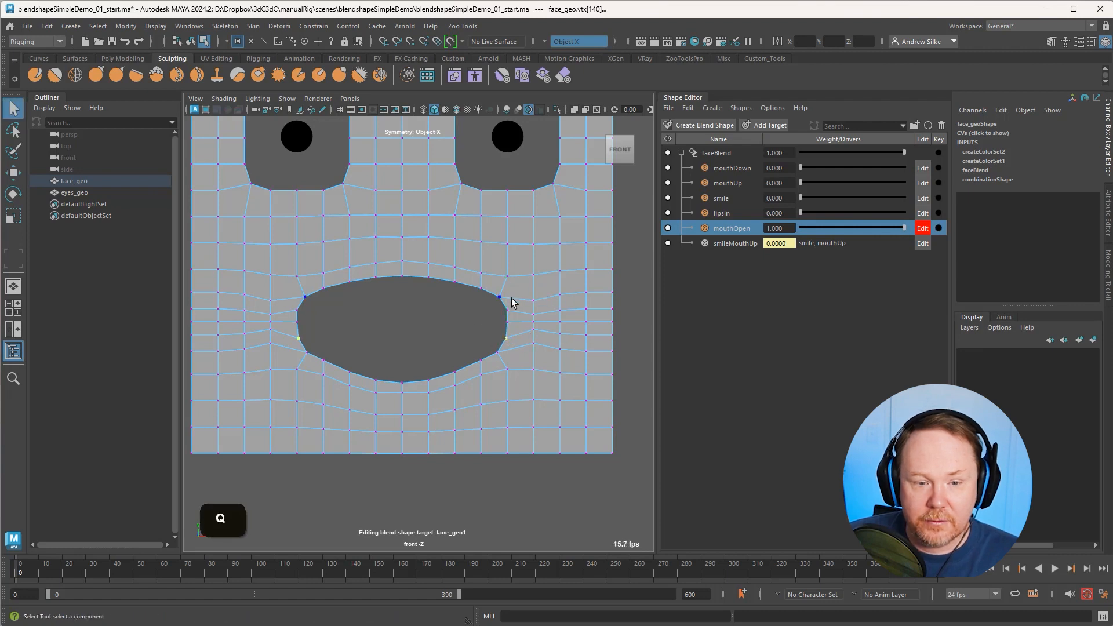
click(508, 309)
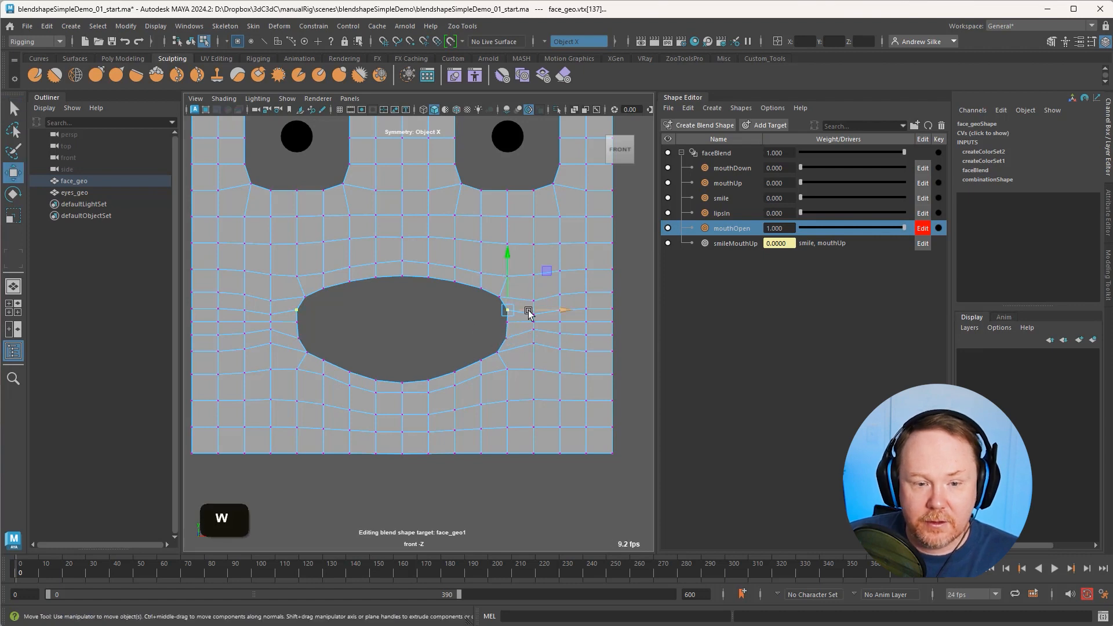
Step: Round off the lower lip of the mouthOpen shape by moving its outer vertices symmetrically, then return to object selection
click(456, 373)
shift+click(481, 363)
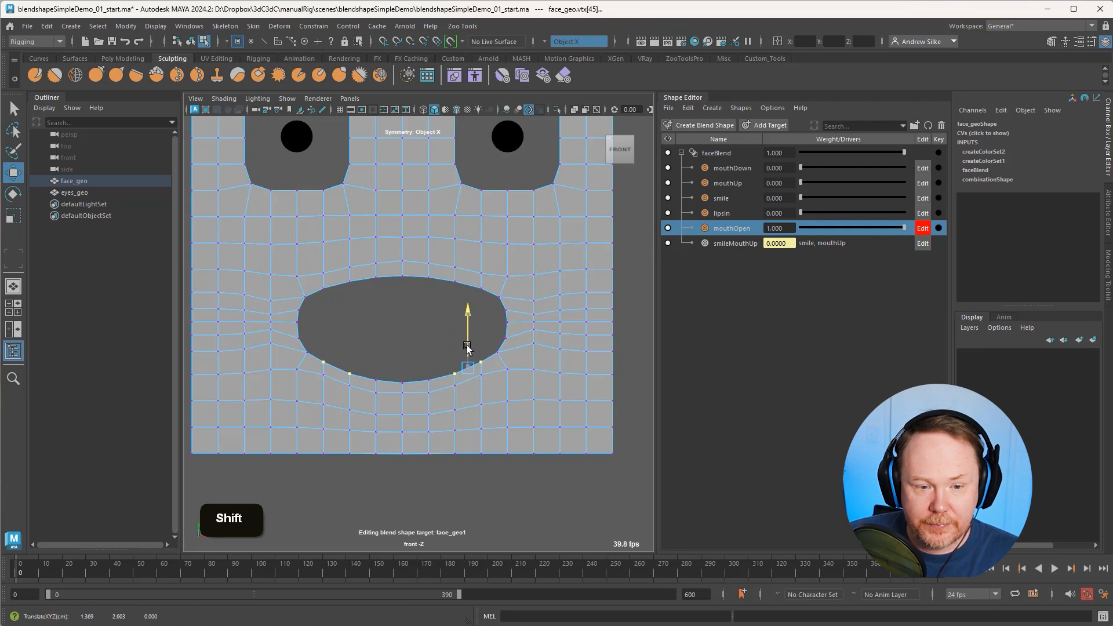
key(q)
click(497, 353)
key(w)
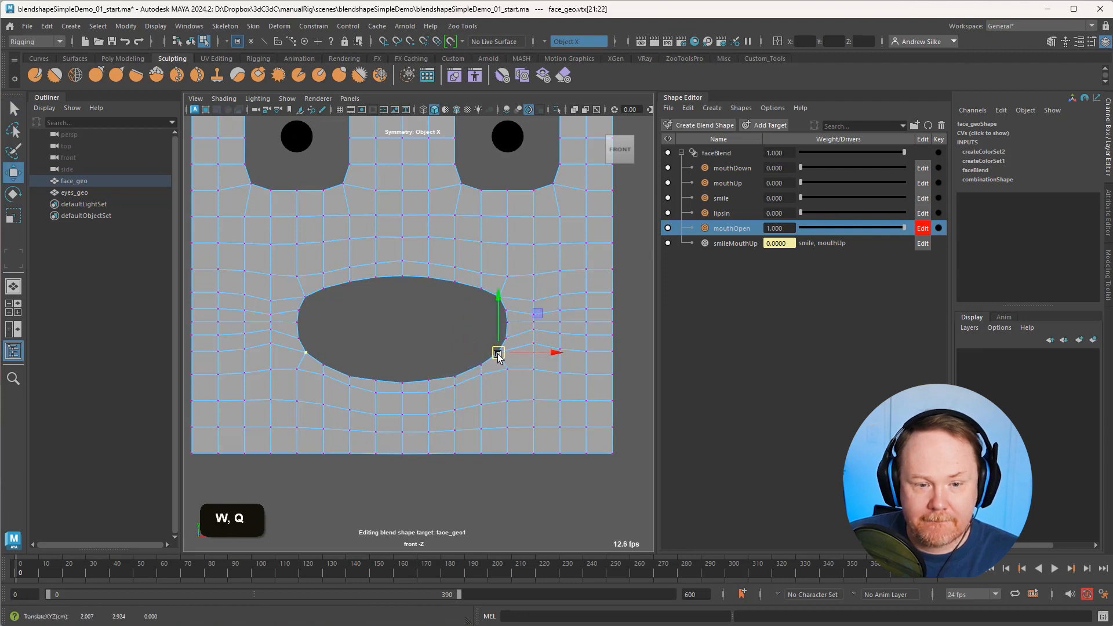
key(q)
key(alt+q)
alt+right_drag(434, 331, 437, 355)
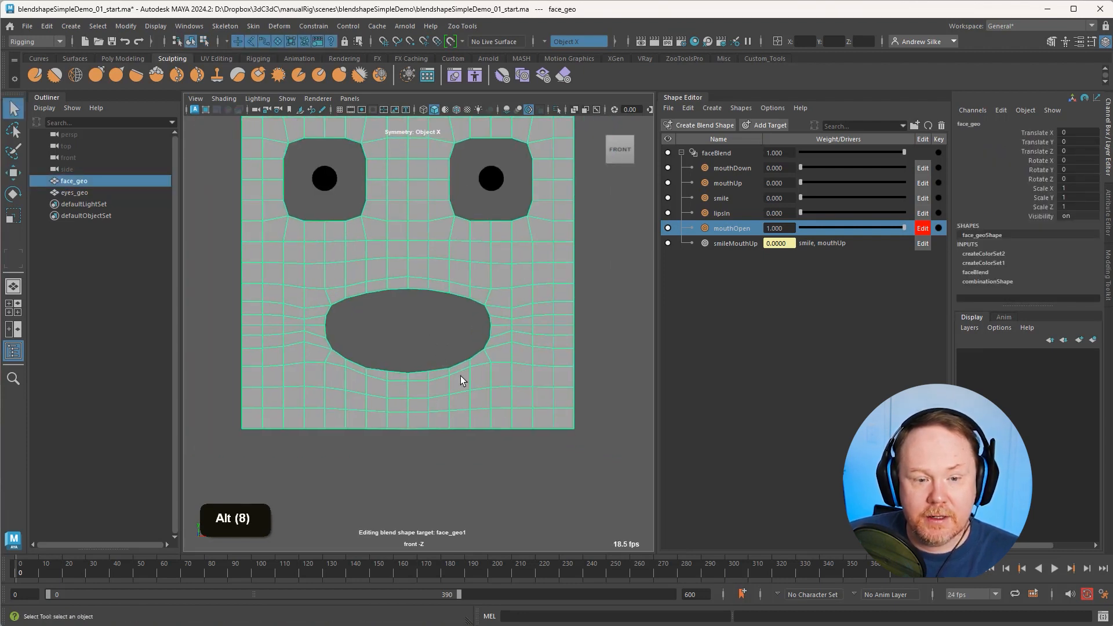
Step: Even out the vertex row just below the lower lip of the mouthOpen shape and return to object selection
key(q)
key(alt+1)
key(q)
click(450, 376)
key(w)
drag(450, 374, 452, 377)
key(q)
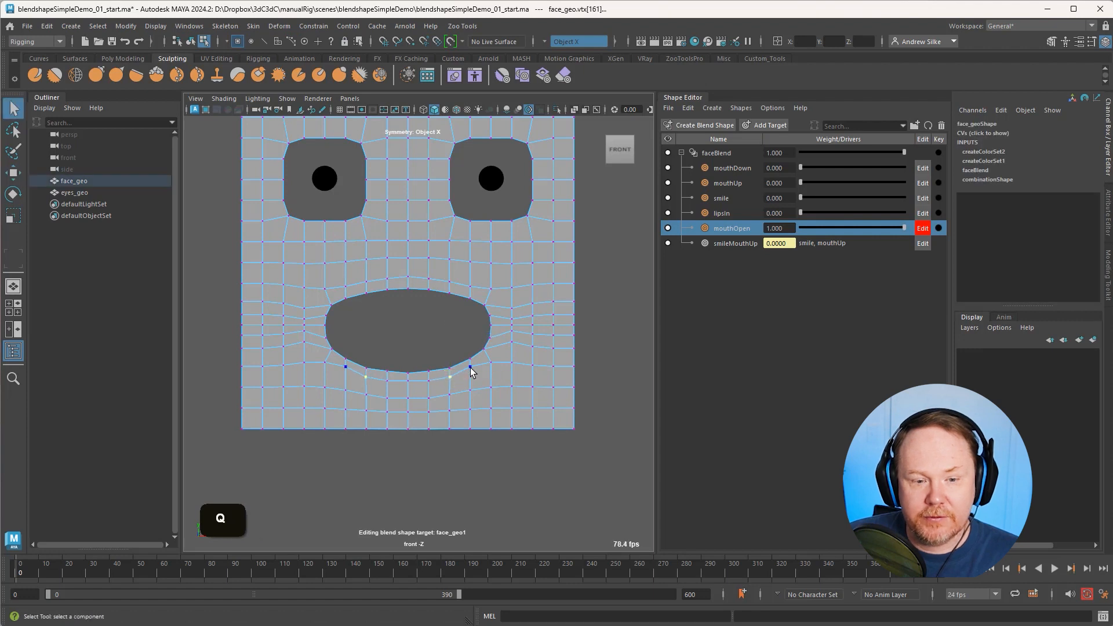
key(w)
key(alt+q)
key(q)
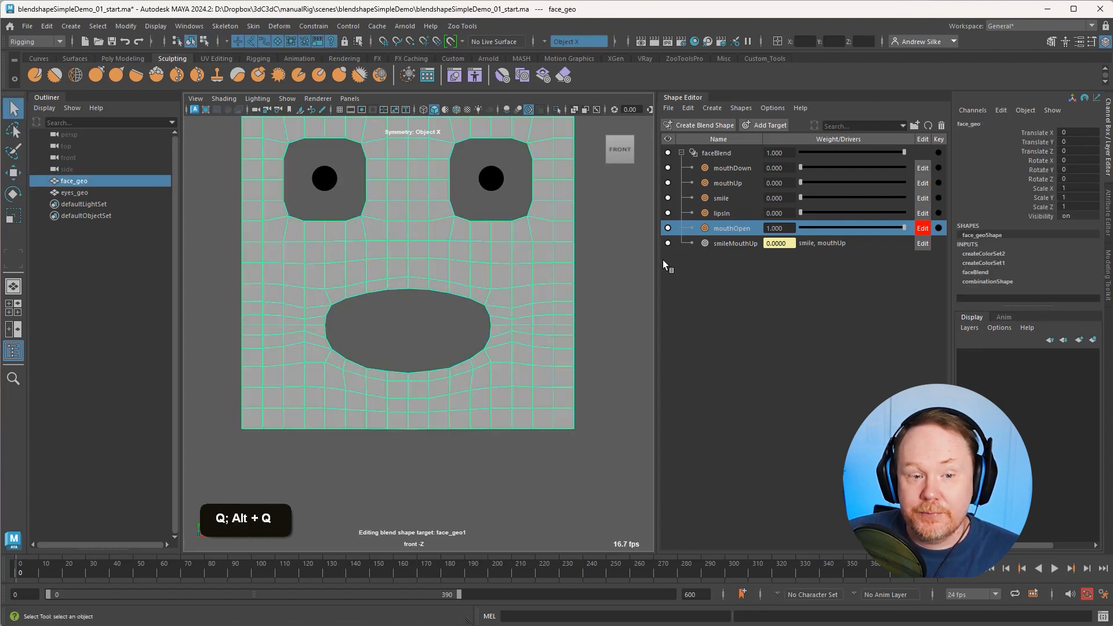
Step: Turn off editing for the mouthOpen target and raise the smile weight to 1.000
drag(841, 228, 1075, 234)
click(922, 229)
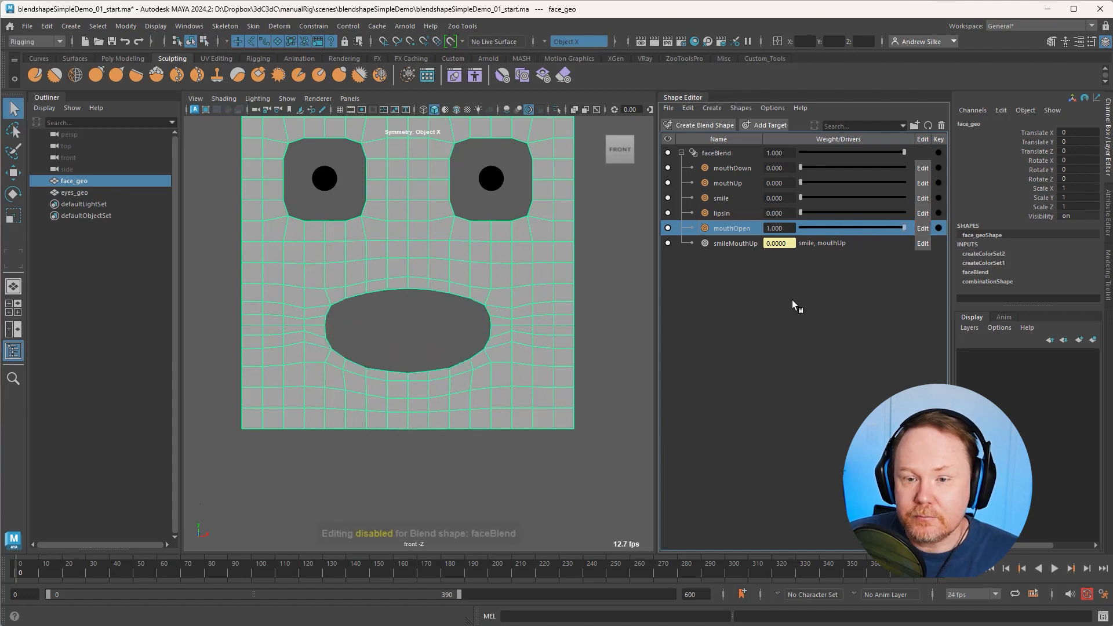
click(725, 198)
drag(801, 197, 935, 205)
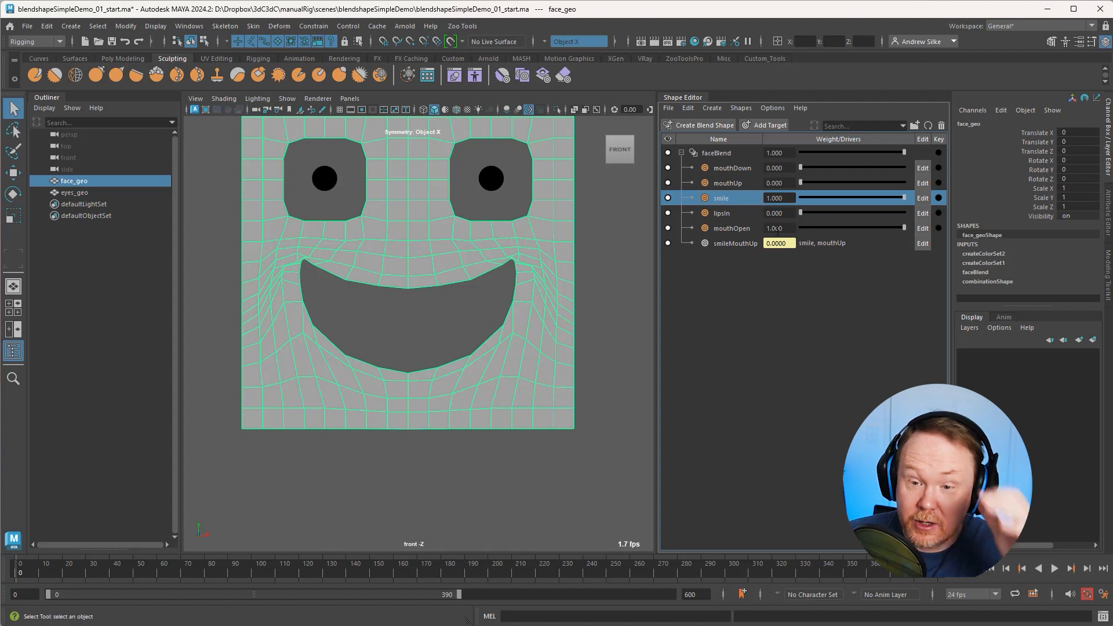
Step: Add a combination target driven by the smile and mouthOpen shapes
ctrl+click(743, 228)
drag(868, 196, 876, 242)
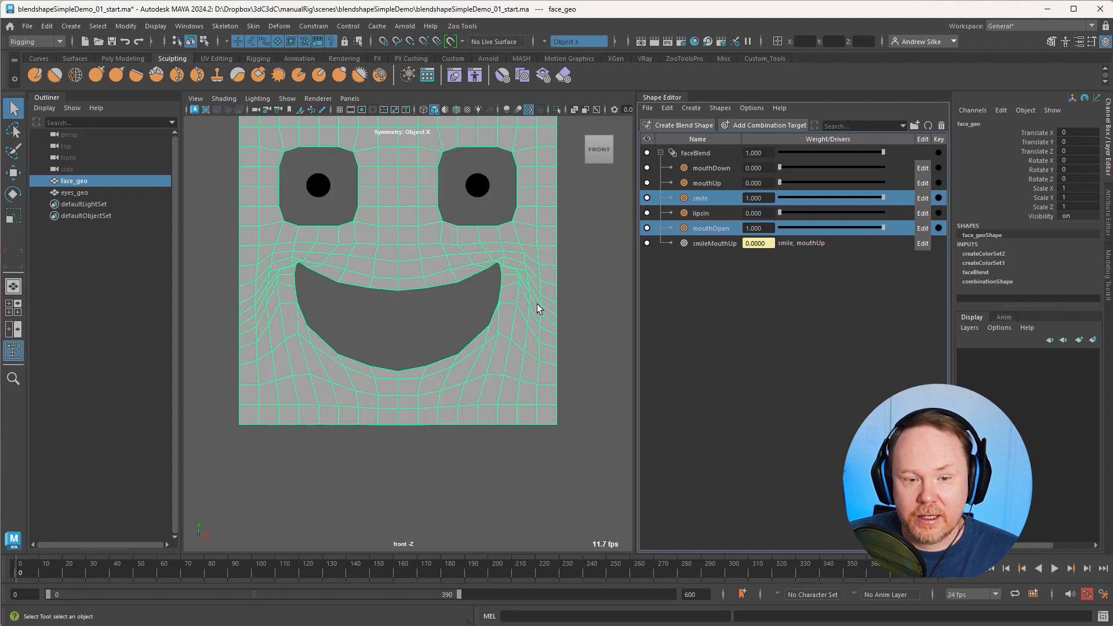
click(583, 287)
click(509, 382)
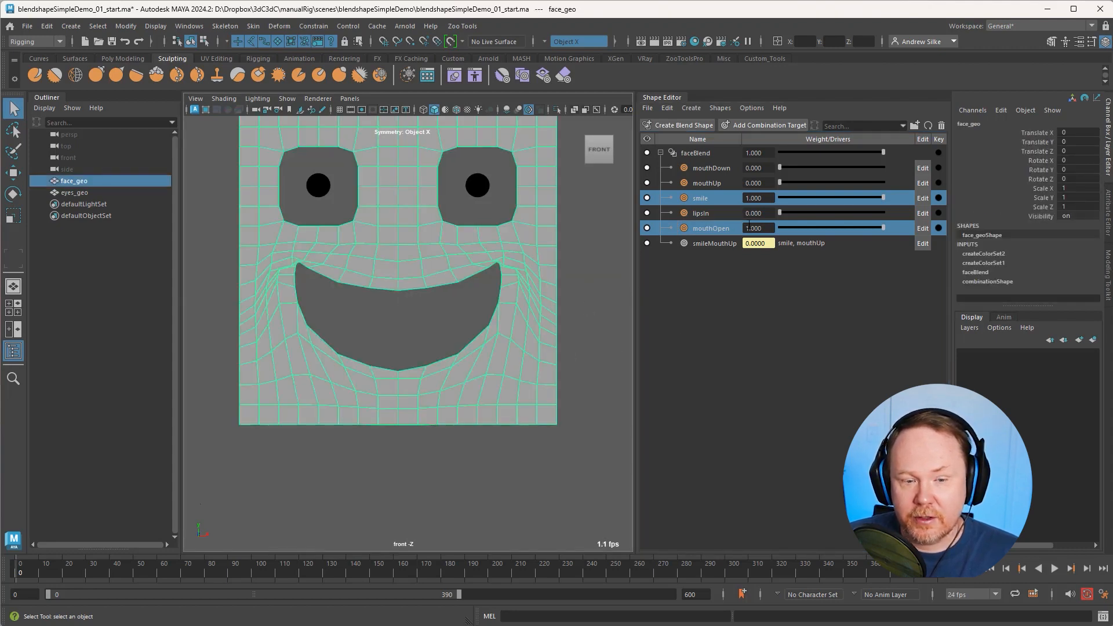
right_click(708, 231)
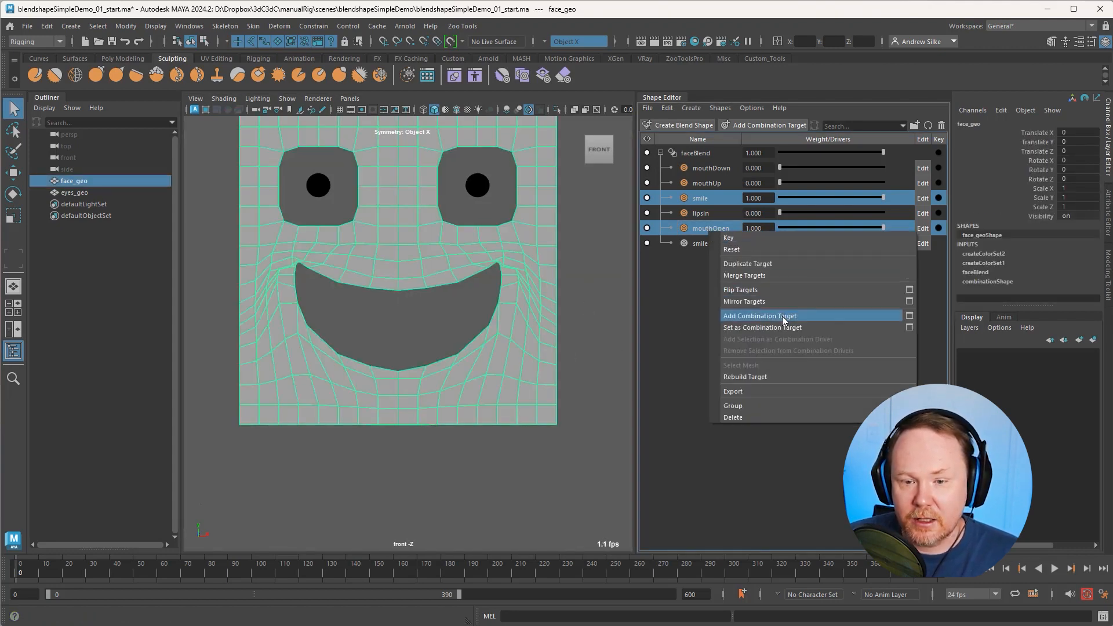
click(781, 315)
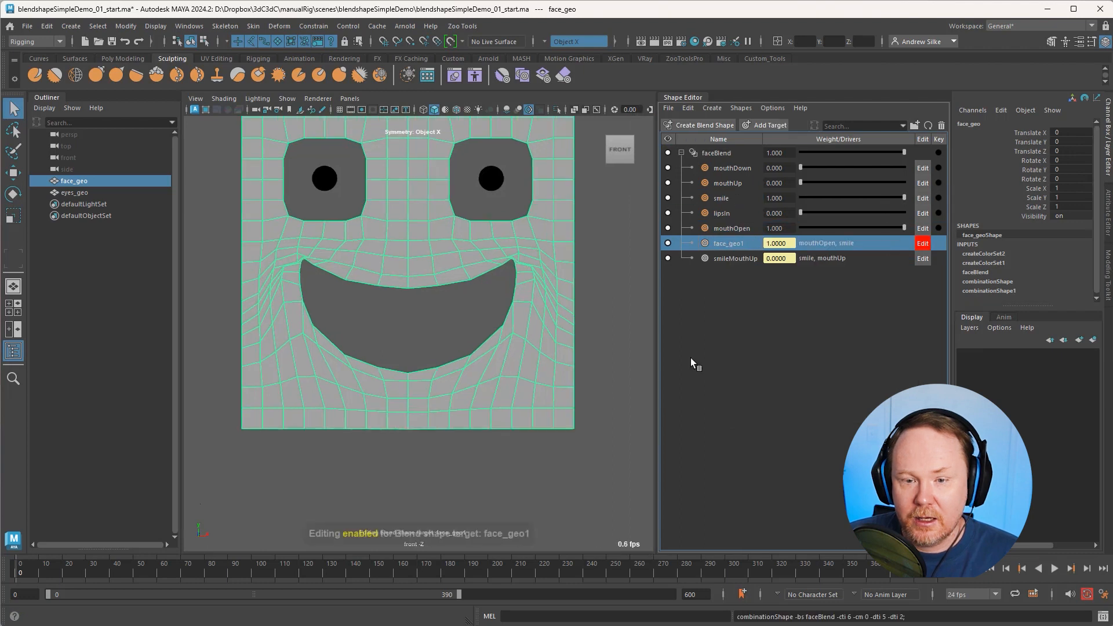
Step: Rename the new combination target as smileIOpen
double_click(733, 244)
text(smile)
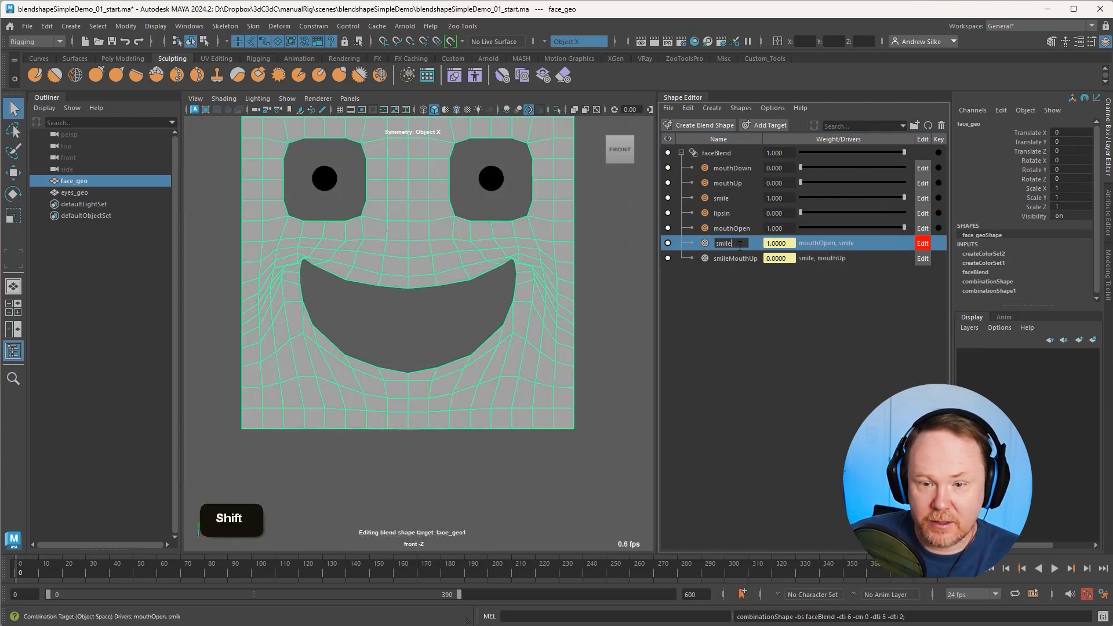
text(Open)
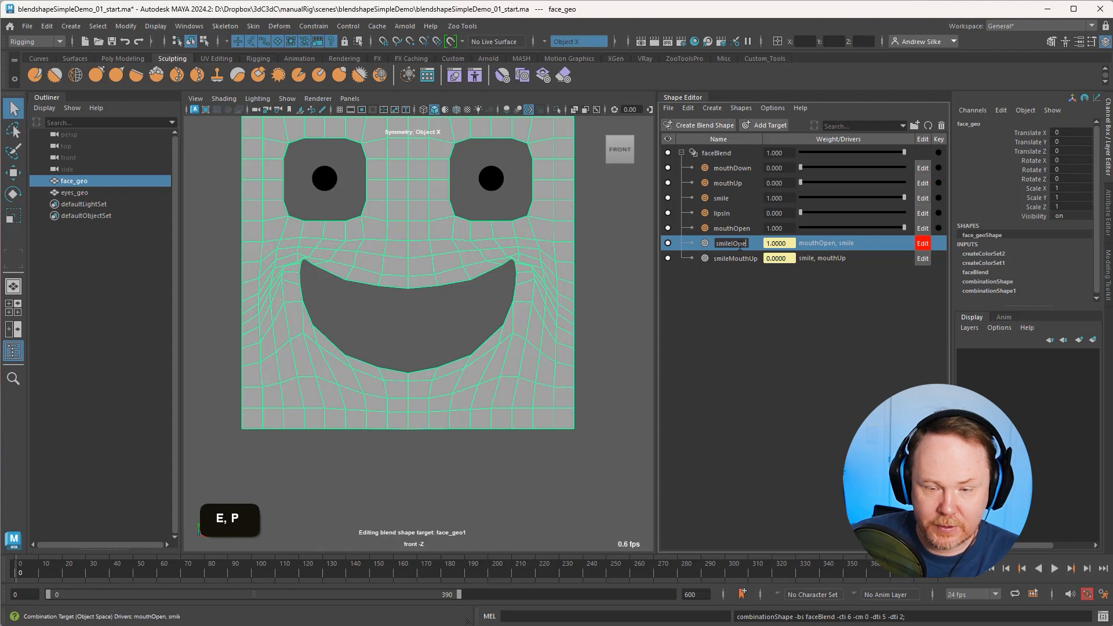
key(Return)
Step: Move the vertex just outside the mouth corner upward on the smileIOpen target, with symmetry
alt+right_drag(509, 308, 618, 301)
alt+middle_drag(644, 242, 513, 342)
alt+right_drag(522, 323, 521, 303)
key(F9)
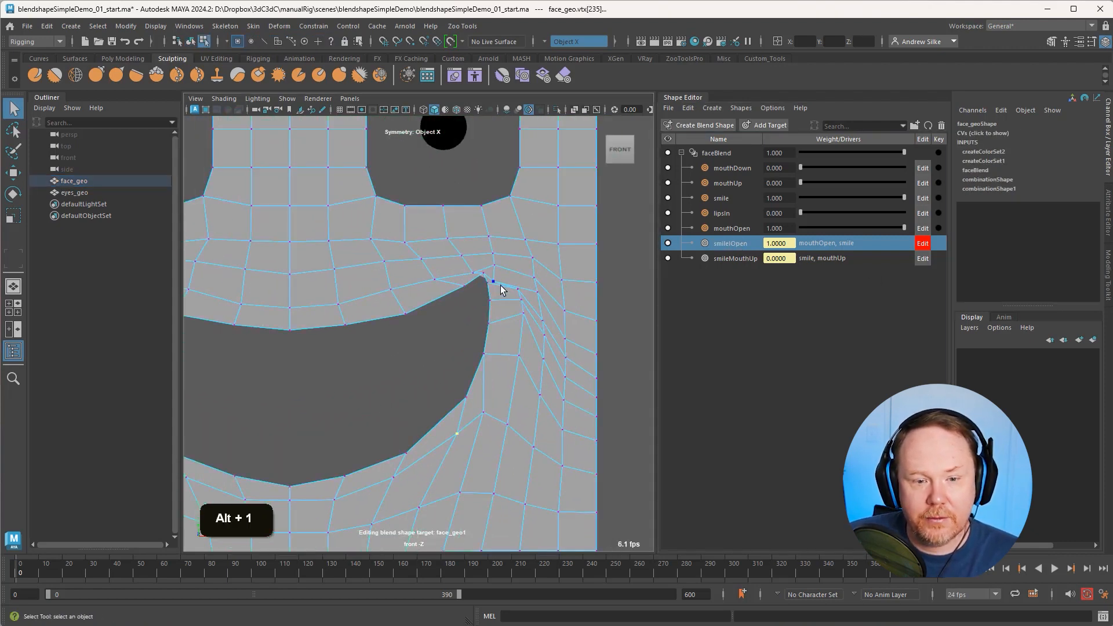
key(w)
click(493, 274)
key(q)
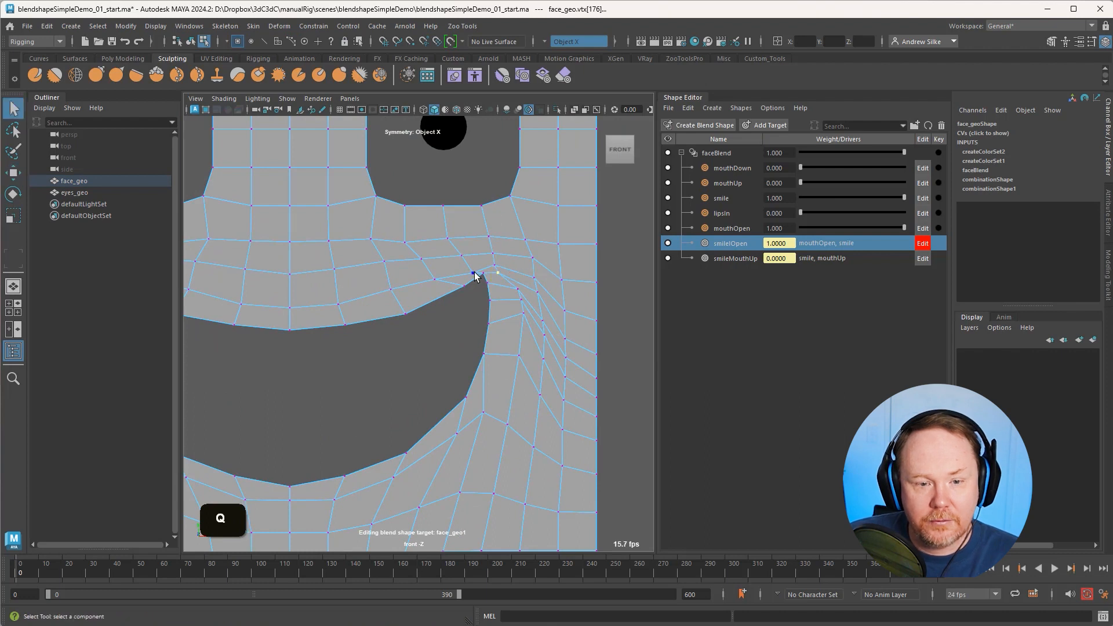
Step: Reposition the vertices above the upper lip near the mouth corner to smooth the edge flow of the smileIOpen target
click(474, 273)
key(w)
drag(473, 273, 469, 266)
key(q)
click(434, 281)
key(w)
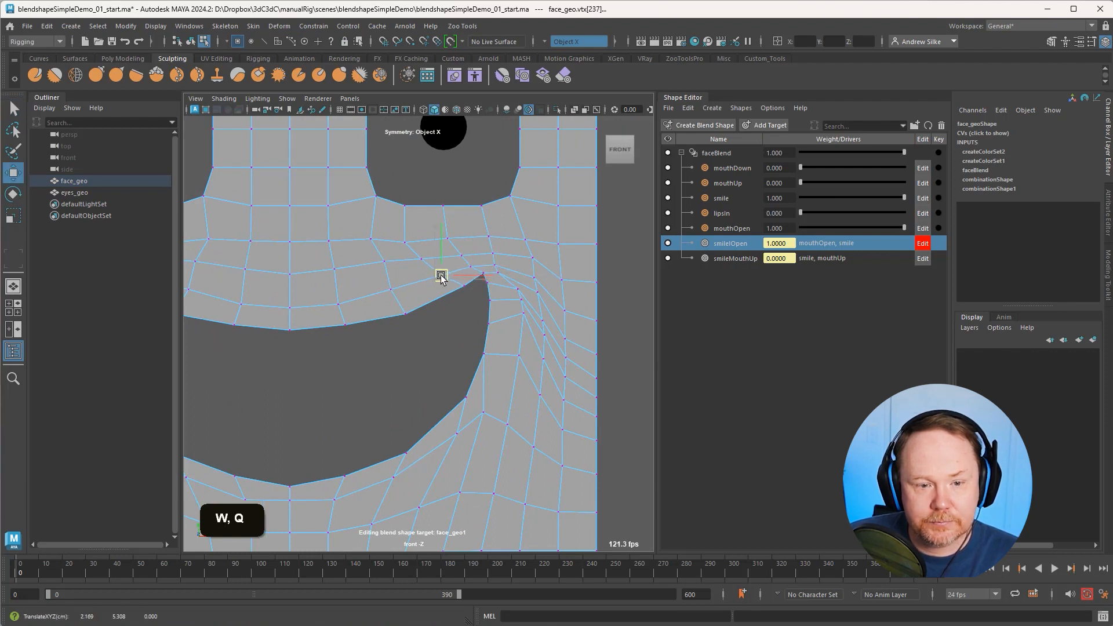
key(q)
click(376, 264)
key(w)
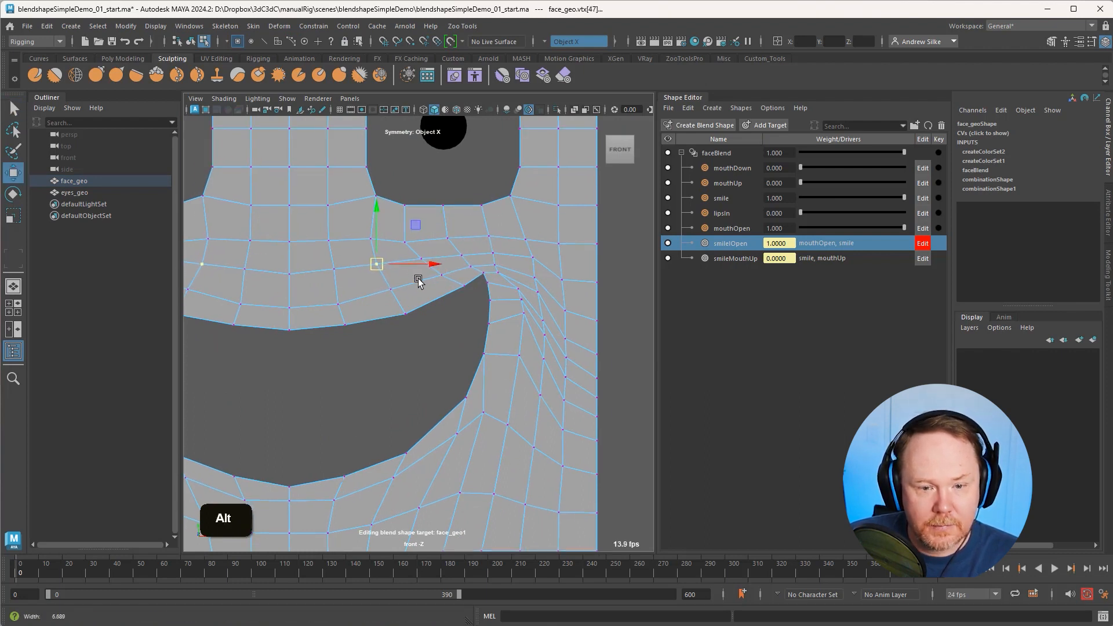
Step: Reposition the vertex just outside the lower lip's outer curve on the smileIOpen target and return to object selection
alt+middle_drag(417, 281, 430, 238)
click(470, 400)
key(w)
drag(470, 400, 468, 404)
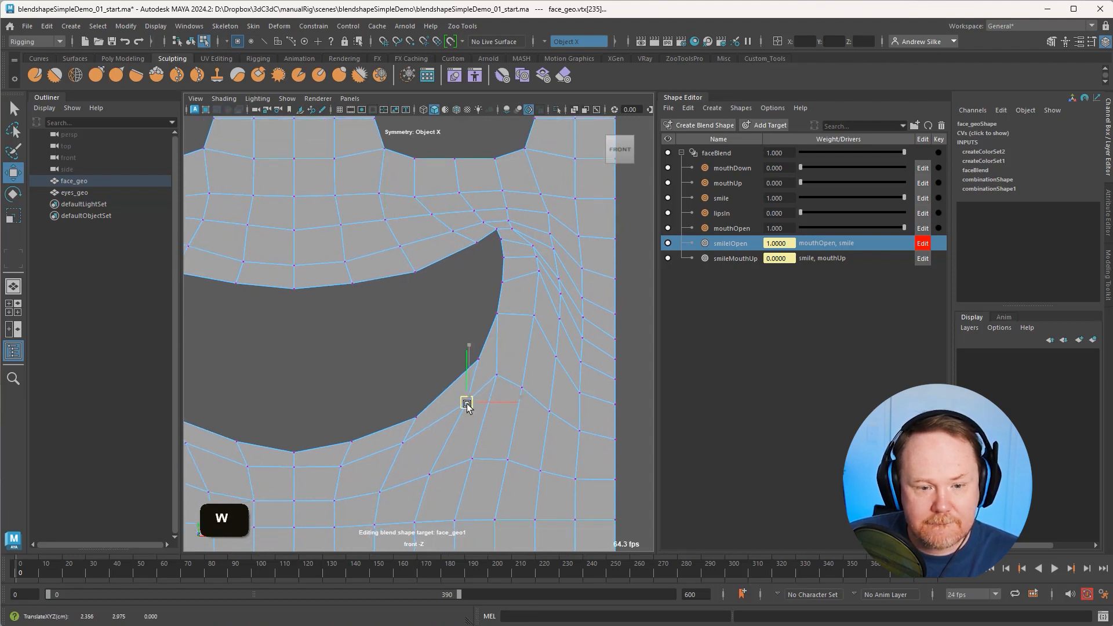
key(q)
alt+middle_drag(538, 275, 522, 302)
key(alt+q)
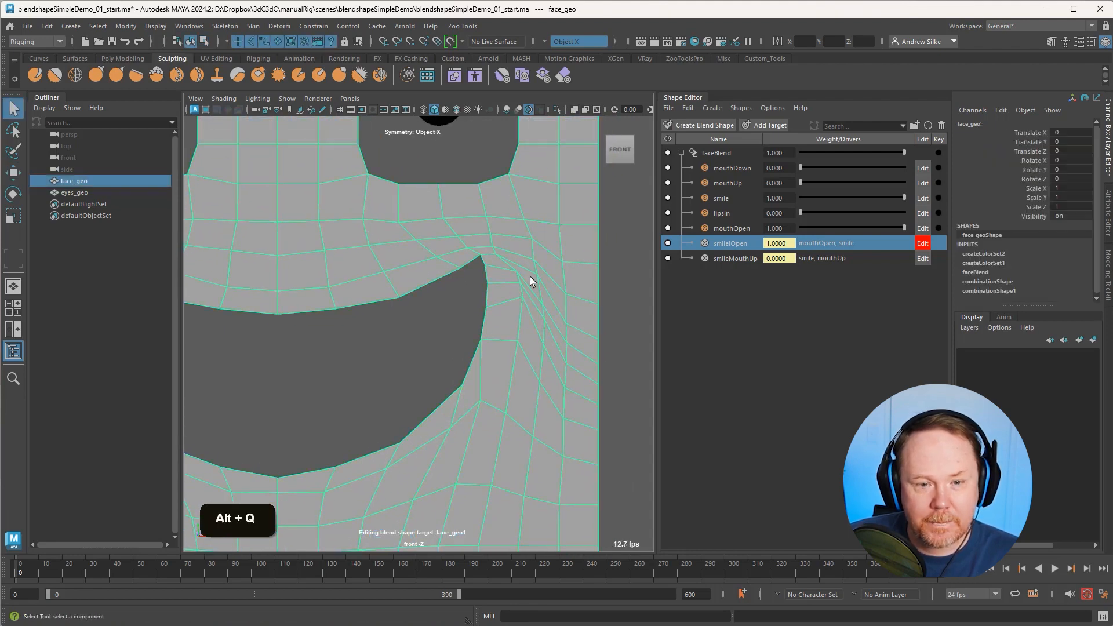
Step: Try smoothing the smileIOpen target around the mouth with the Smooth Target brush and undo the stroke
click(503, 77)
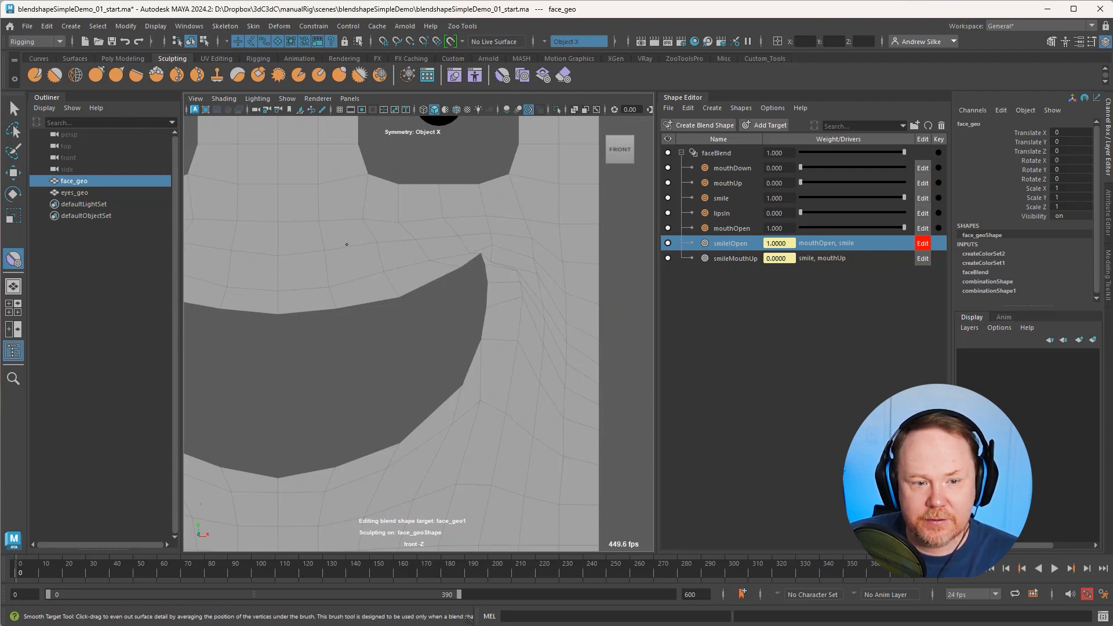
key(ctrl+z)
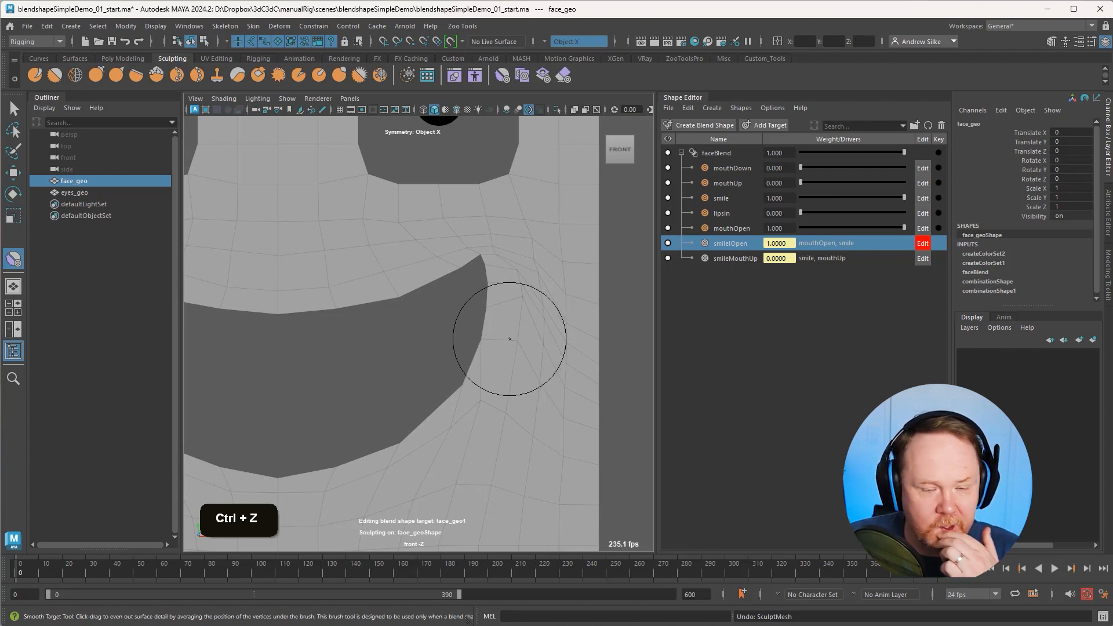
click(503, 76)
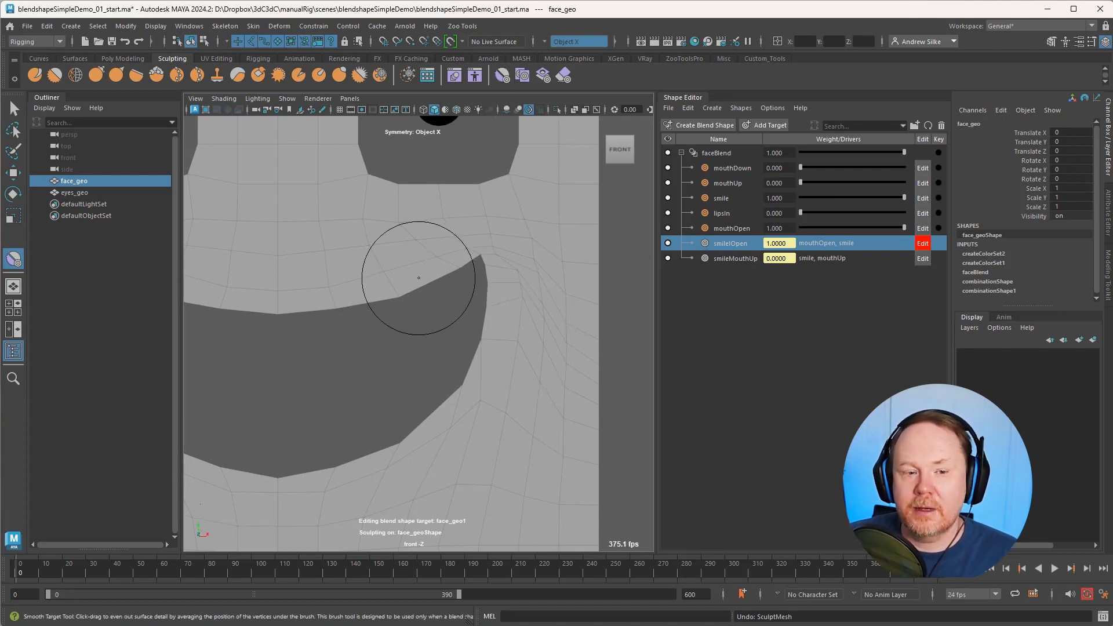
Step: Resize the Grab sculpting brush after undoing the test strokes and even out the cheek topology beside the mouth corner
click(97, 80)
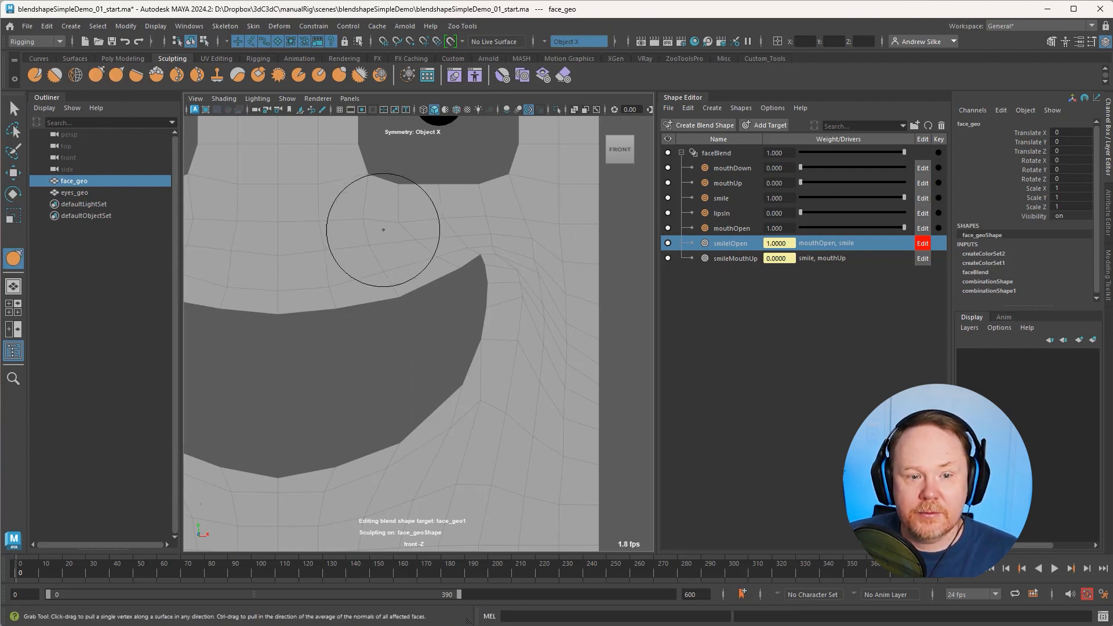
key(ctrl+z)
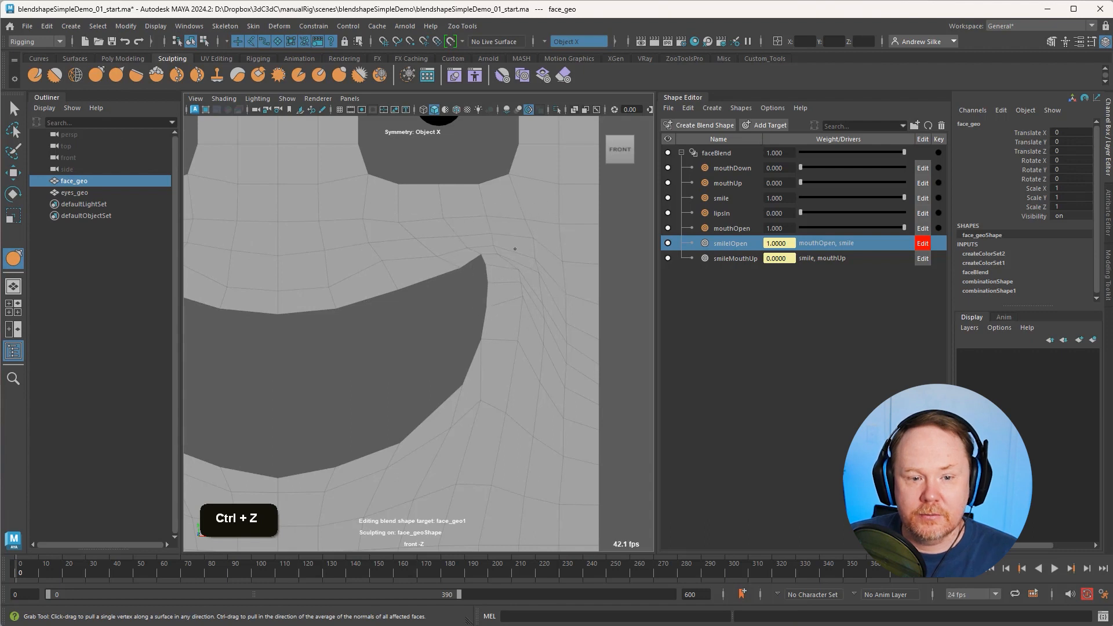
key(ctrl+z)
key(b)
drag(532, 279, 511, 279)
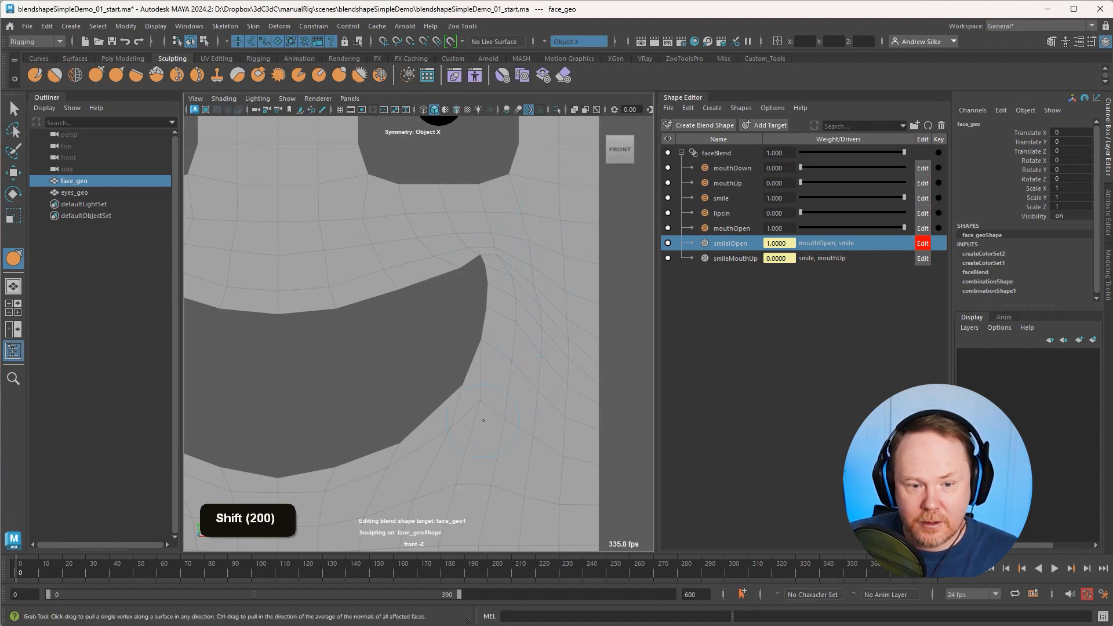
Step: Sculpt the side and corner of the open smile with the Grab brush, adjusting the brush size to suit
mouse_move(522, 394)
alt+right_down()
mouse_move(469, 355)
mouse_move(528, 345)
mouse_move(470, 348)
mouse_move(490, 353)
alt+right_up()
key(b)
mouse_move(476, 360)
mouse_down()
mouse_move(493, 364)
mouse_move(477, 357)
mouse_up()
drag(496, 319, 494, 273)
key(b)
drag(494, 273, 475, 290)
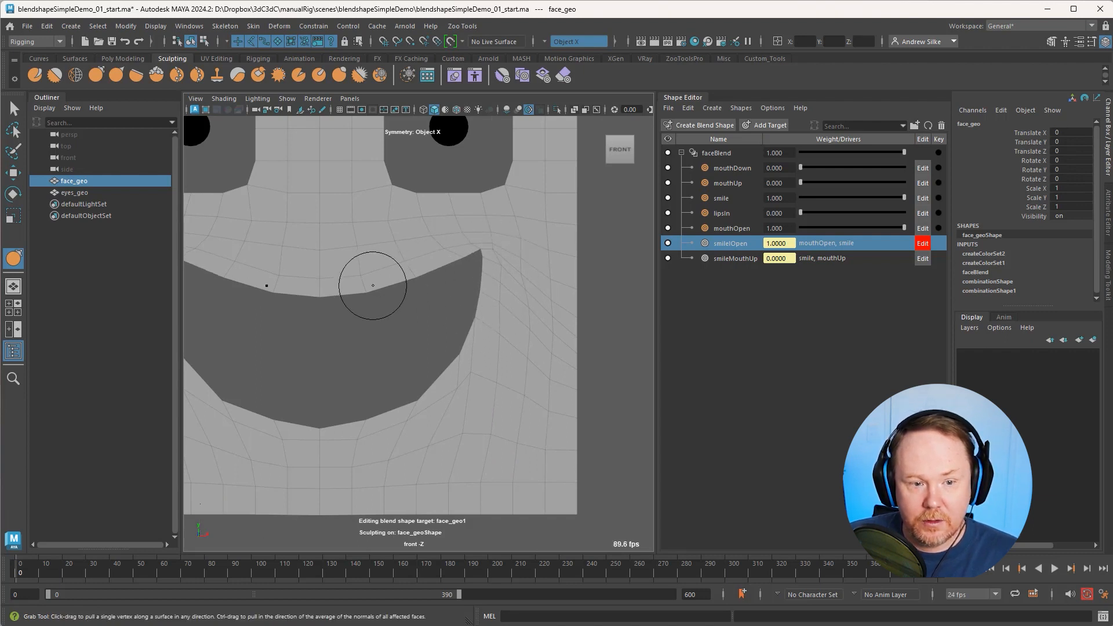
Step: Reshape the upper lip line and raised mouth corners of the smileIOpen target with a resized Grab brush
scroll(373, 285, down, 5)
alt+middle_drag(364, 286, 418, 286)
scroll(417, 286, up, 1)
key(b)
drag(499, 268, 522, 256)
drag(436, 299, 400, 298)
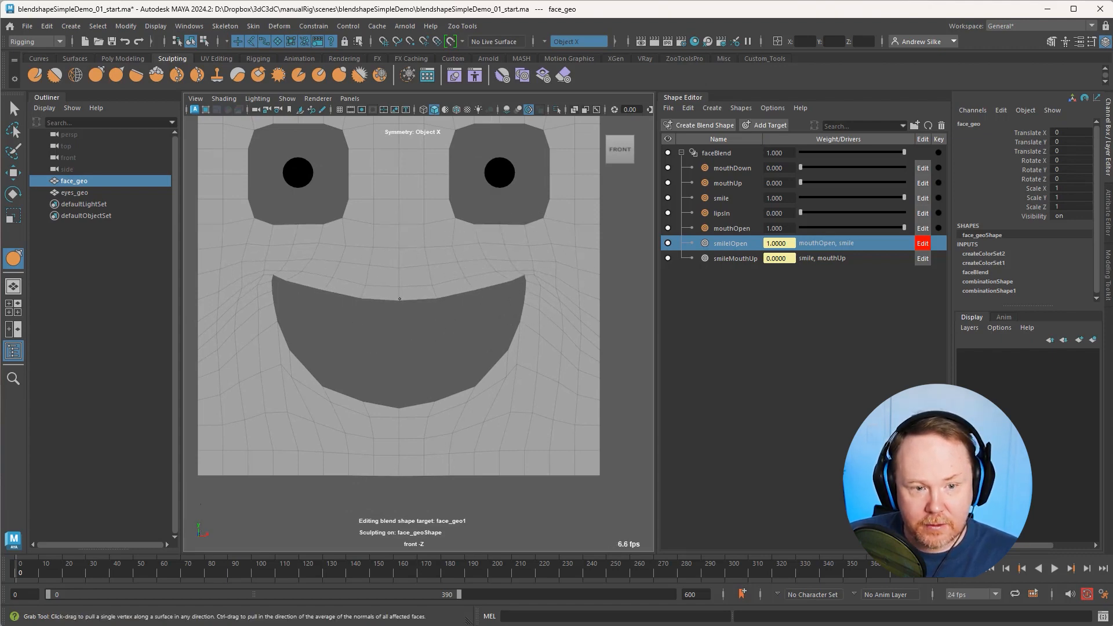
alt+right_drag(497, 330, 530, 323)
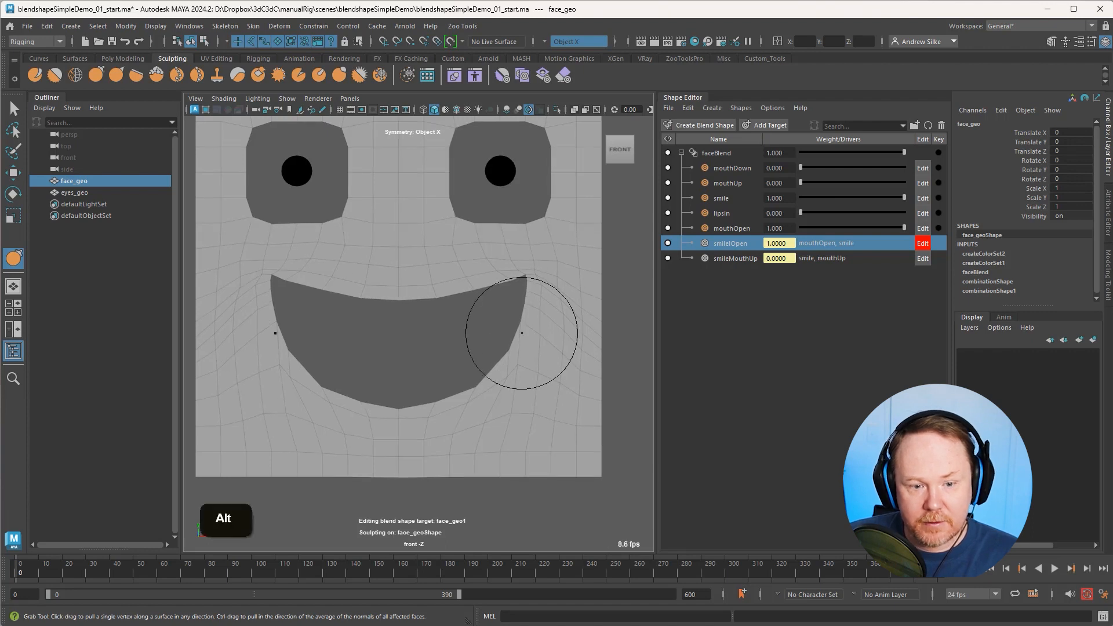
Step: Smooth the sides of the open smile in the smileIOpen target by repositioning two mirrored pairs of mouth-edge vertices
key(q)
key(alt+1)
click(511, 349)
key(w)
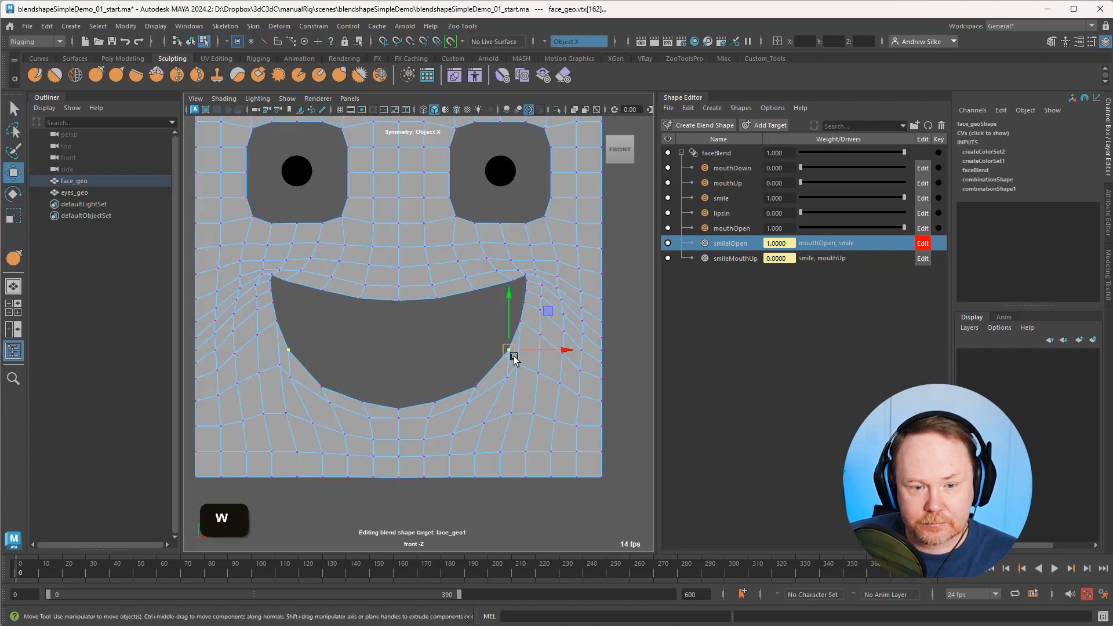
drag(514, 356, 506, 353)
key(ctrl+z)
drag(546, 314, 539, 326)
key(q)
click(522, 322)
key(w)
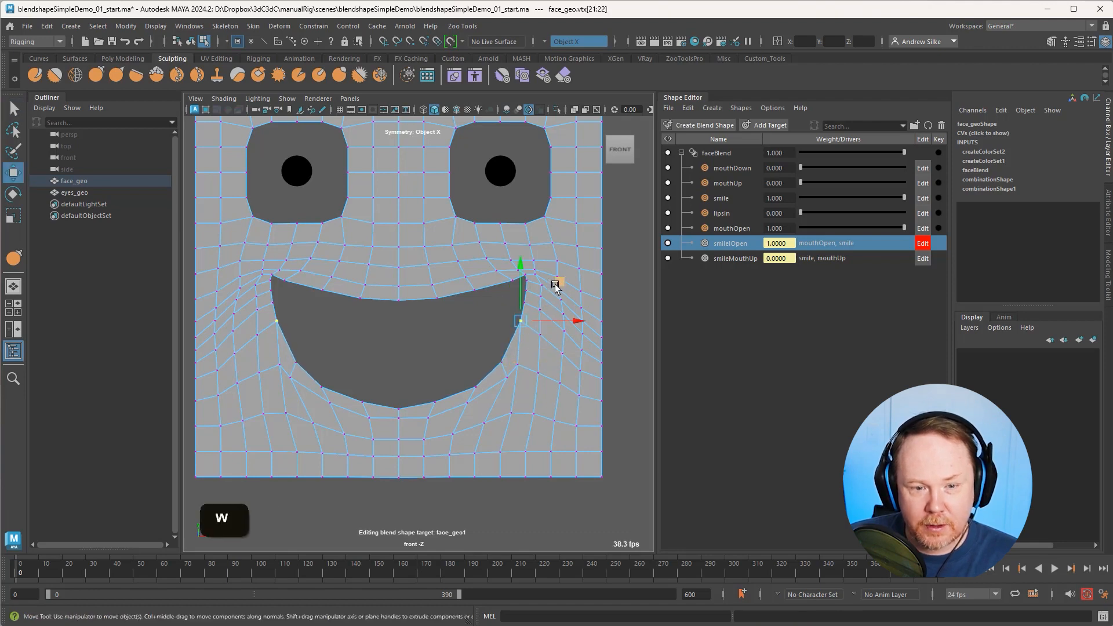
drag(555, 285, 553, 295)
mouse_move(552, 296)
alt+right_down()
mouse_move(524, 300)
mouse_move(574, 298)
alt+right_up()
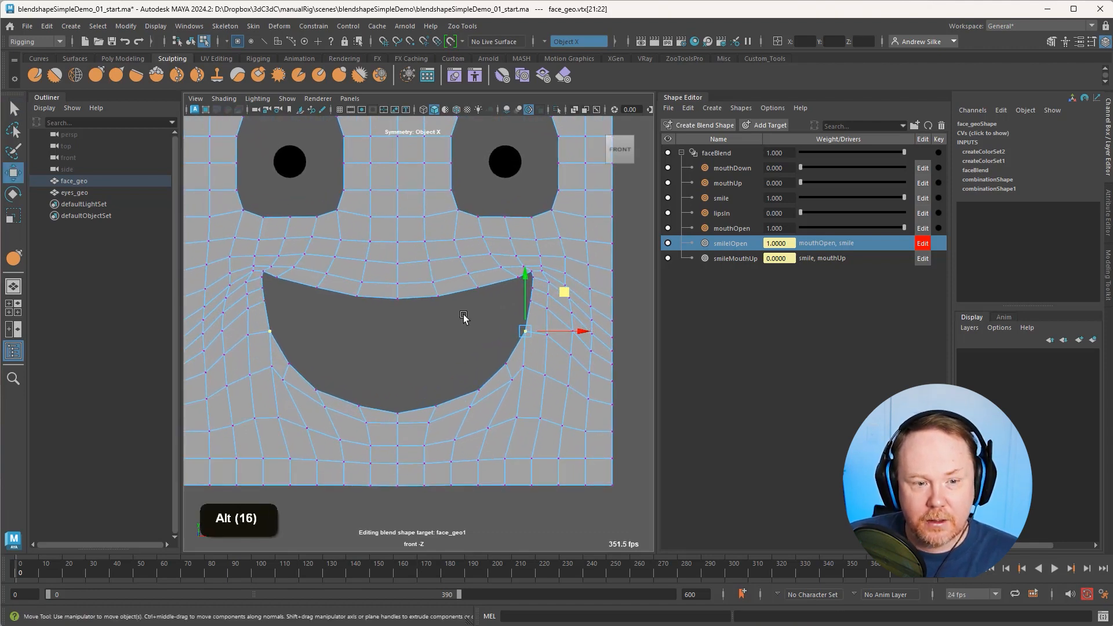
Step: Return the face to object mode and stop editing the smileIOpen target
key(alt+q)
key(q)
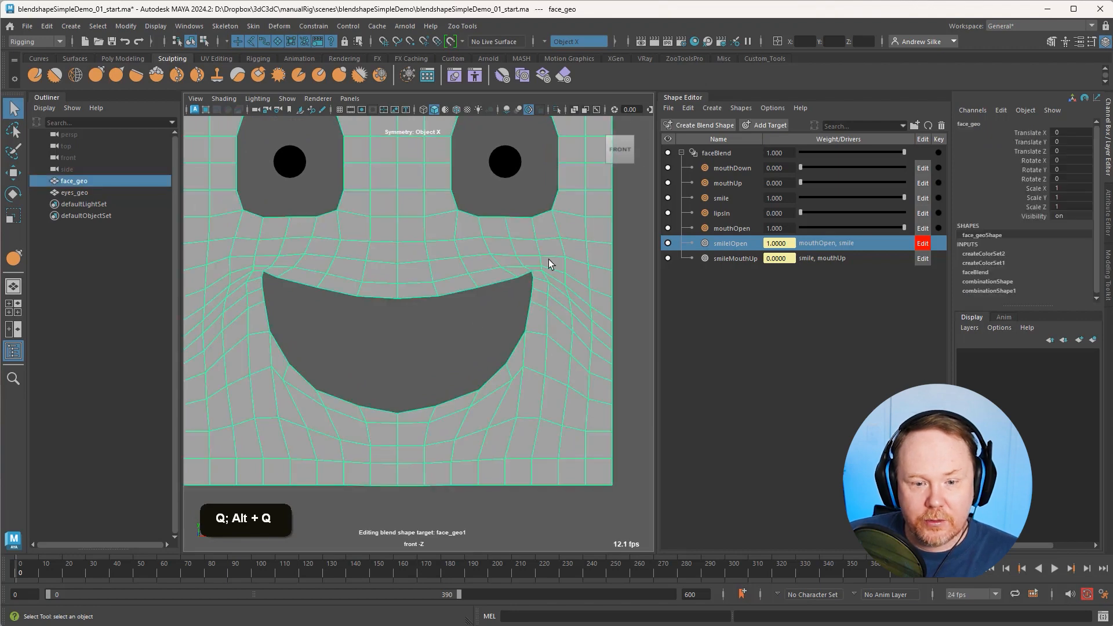
alt+right_drag(532, 266, 502, 273)
alt+middle_drag(502, 274, 509, 275)
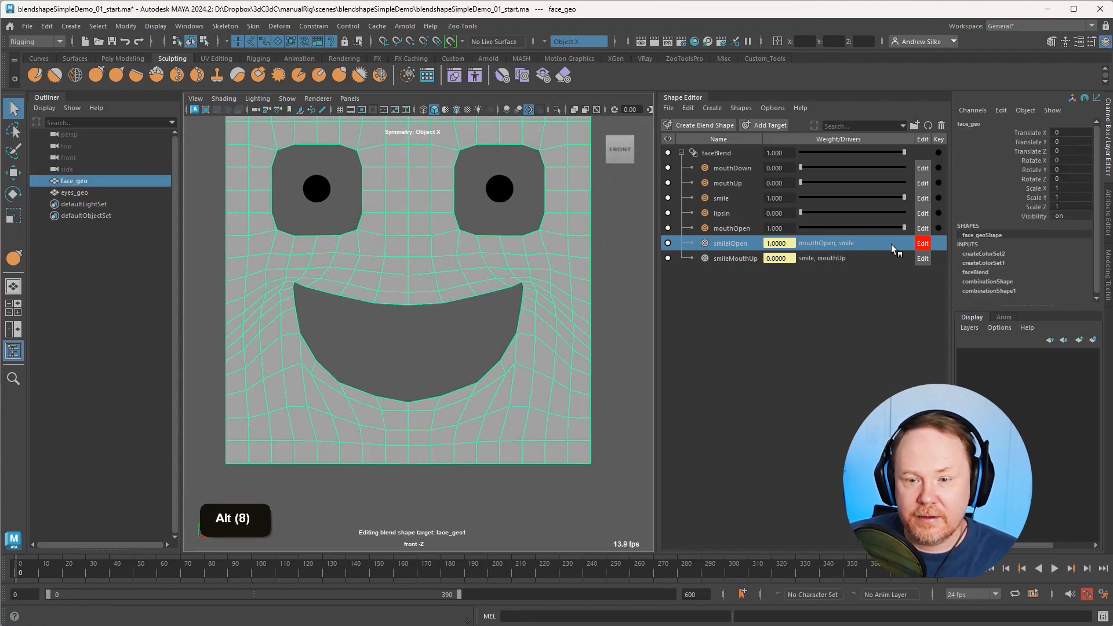
click(922, 244)
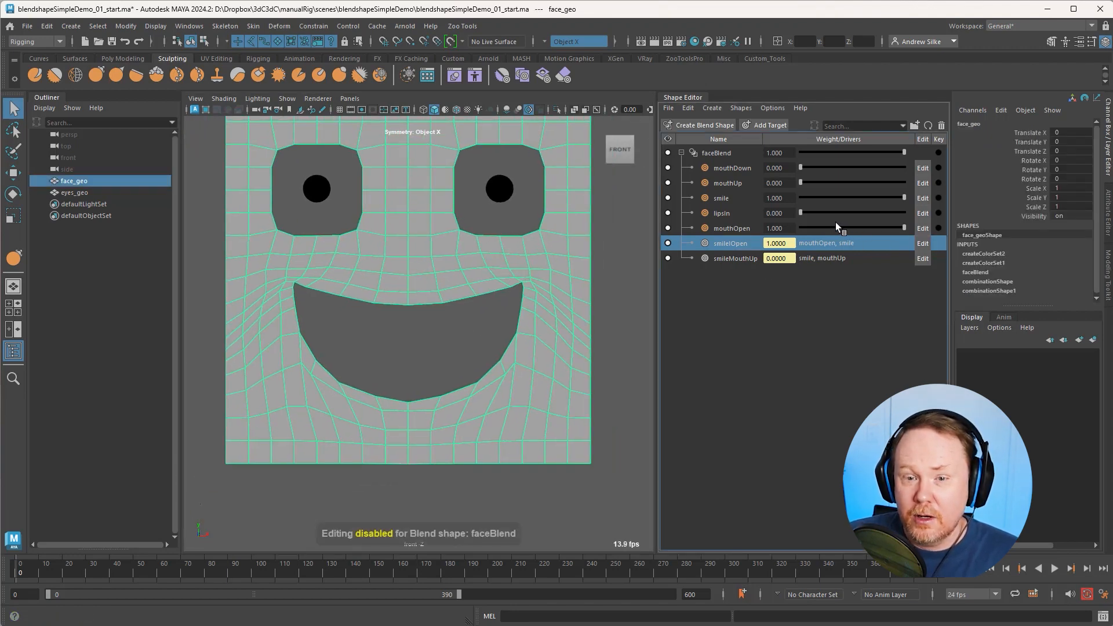
Step: Test the smile and mouthOpen weights on the face, and reset both to 0
click(889, 192)
drag(867, 227, 911, 229)
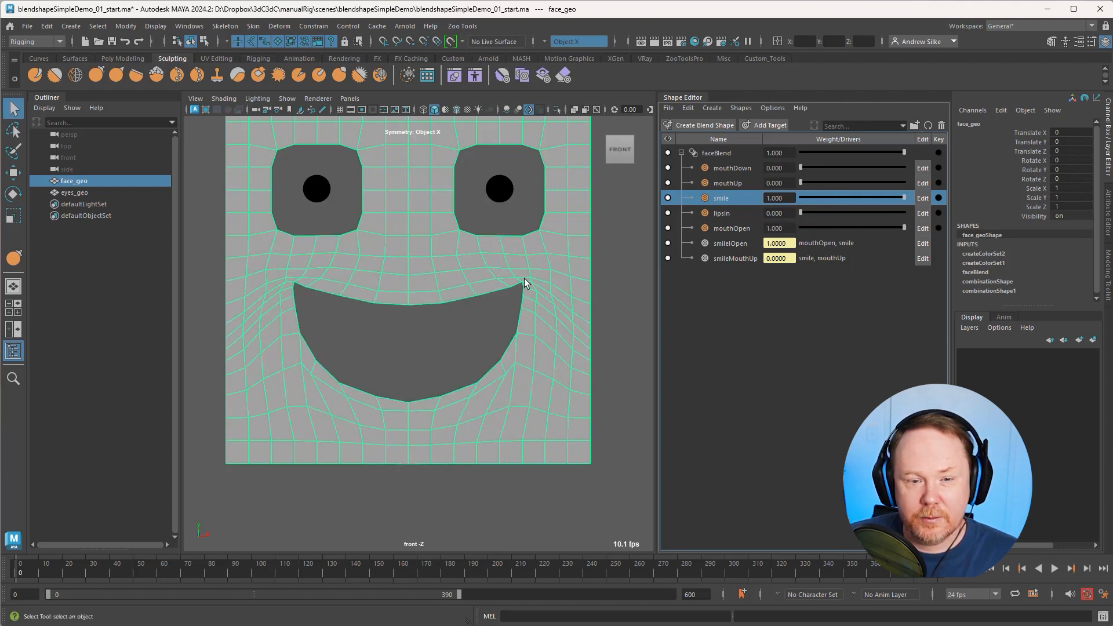
click(607, 237)
alt+right_drag(623, 260, 587, 258)
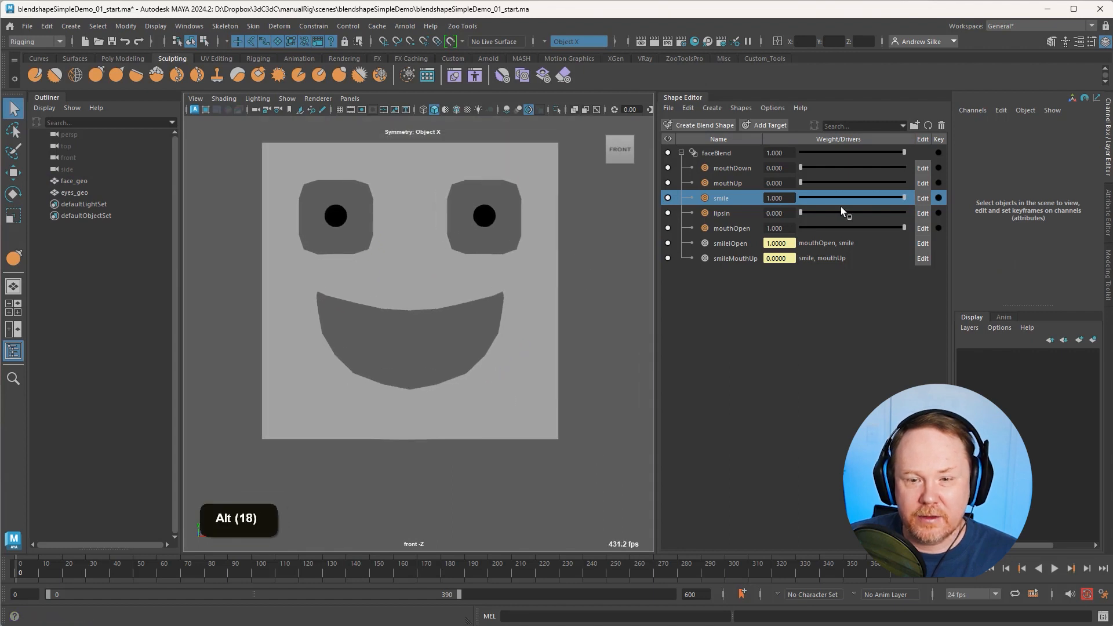
click(884, 198)
drag(882, 197, 796, 200)
drag(875, 228, 724, 238)
alt+middle_drag(586, 270, 586, 282)
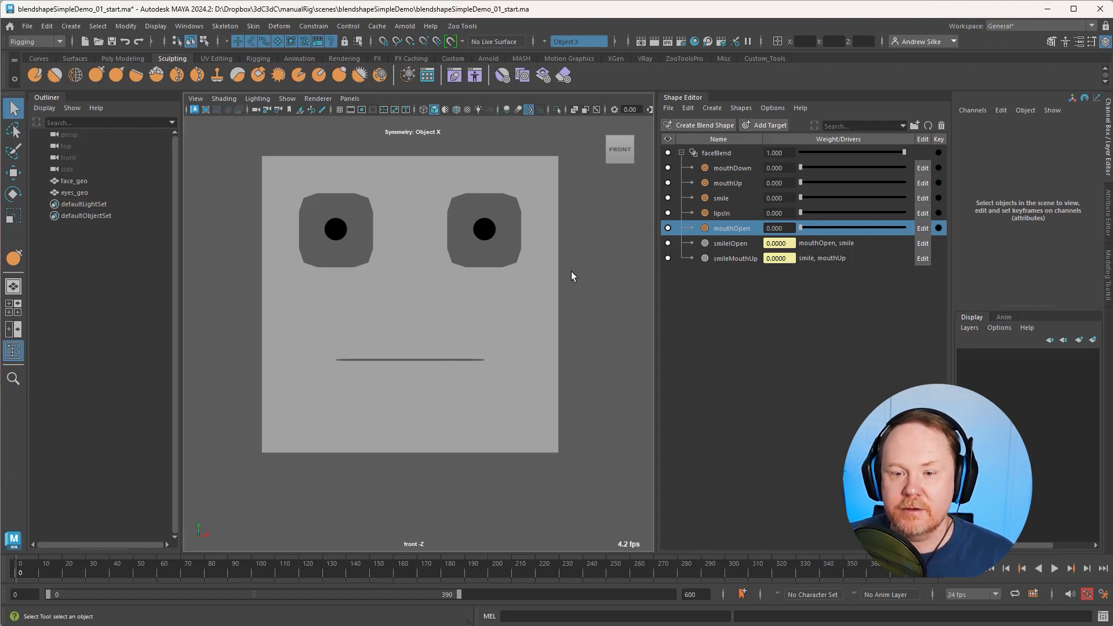
Step: Group the five targets mouthDown, mouthUp, smile, lipsIn and mouthOpen under the name mouthShapes
alt+right_drag(485, 328, 557, 355)
alt+middle_drag(557, 356, 544, 383)
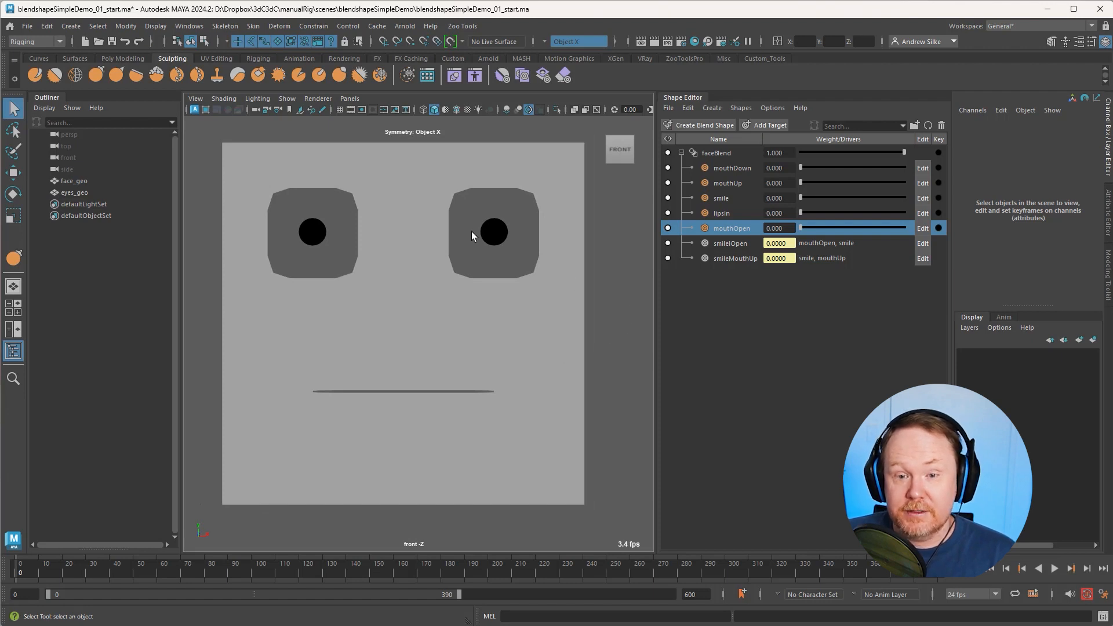
click(728, 168)
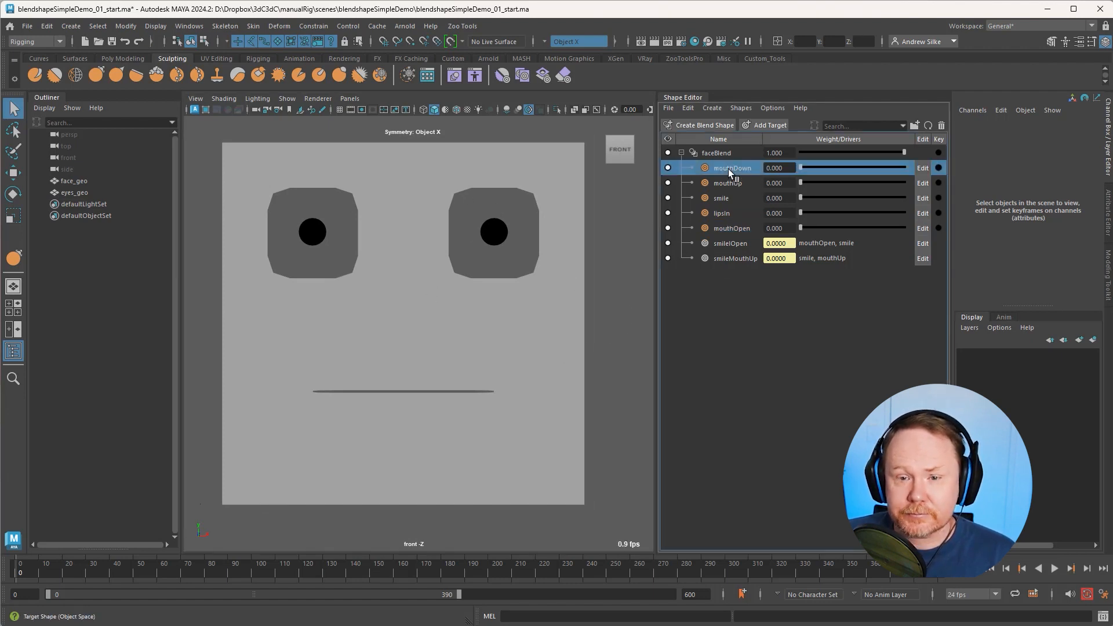
shift+click(735, 255)
shift+click(713, 233)
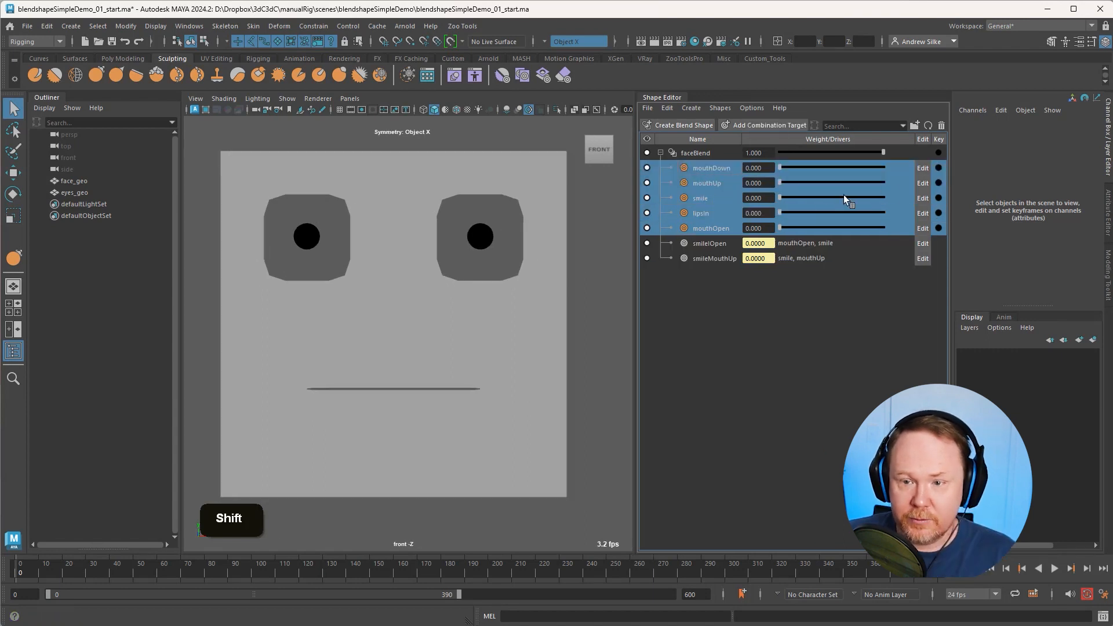
right_click(726, 168)
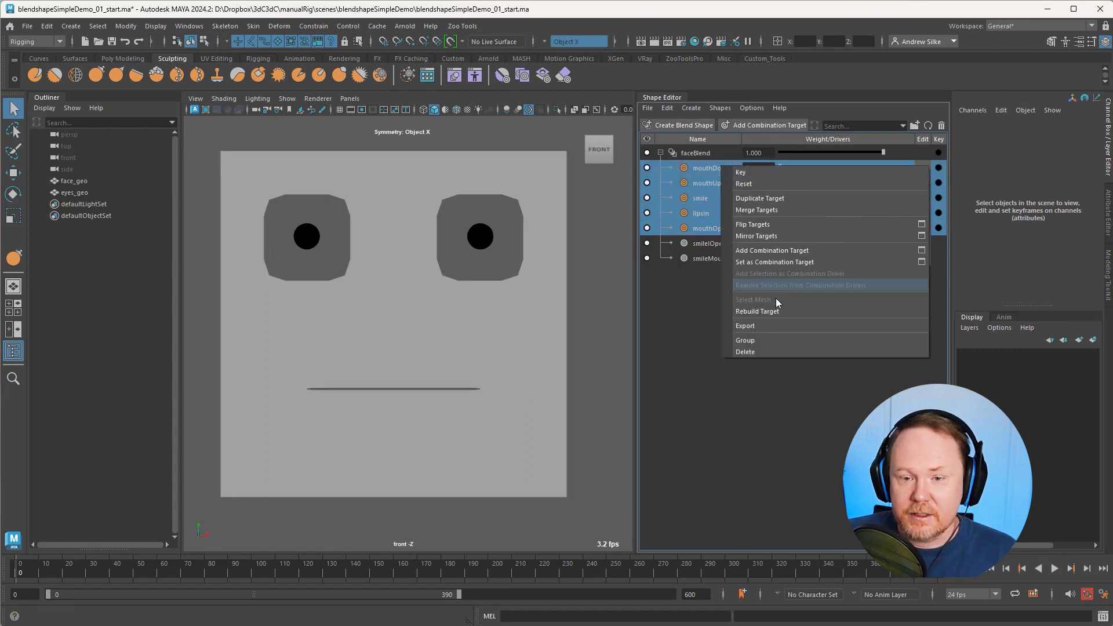
click(764, 340)
double_click(727, 168)
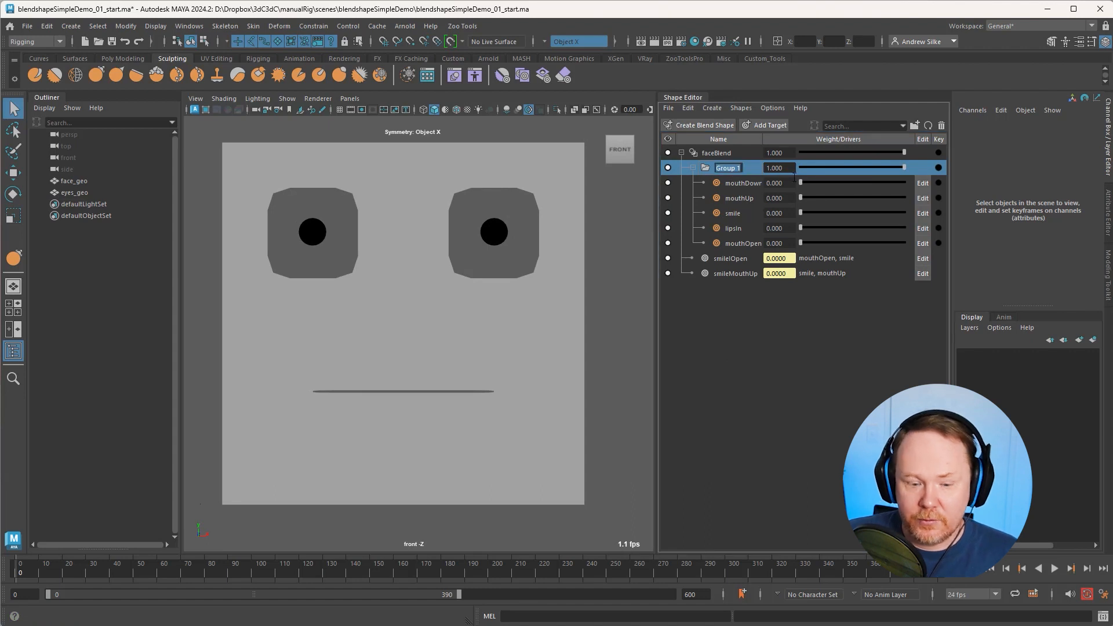
text(mouth)
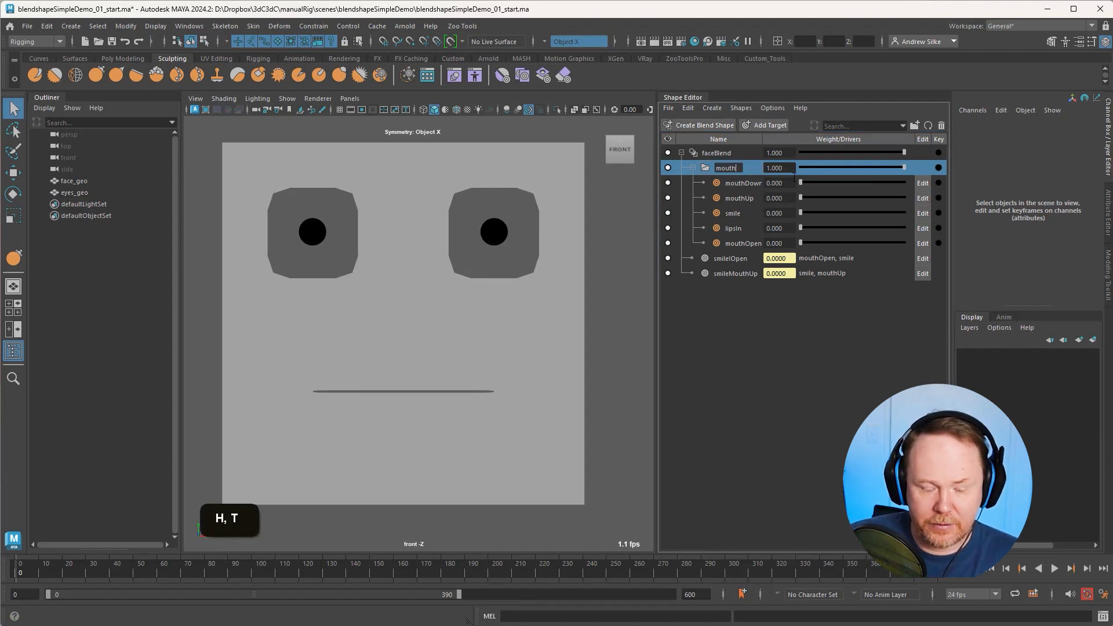
text(Shapes)
key(Return)
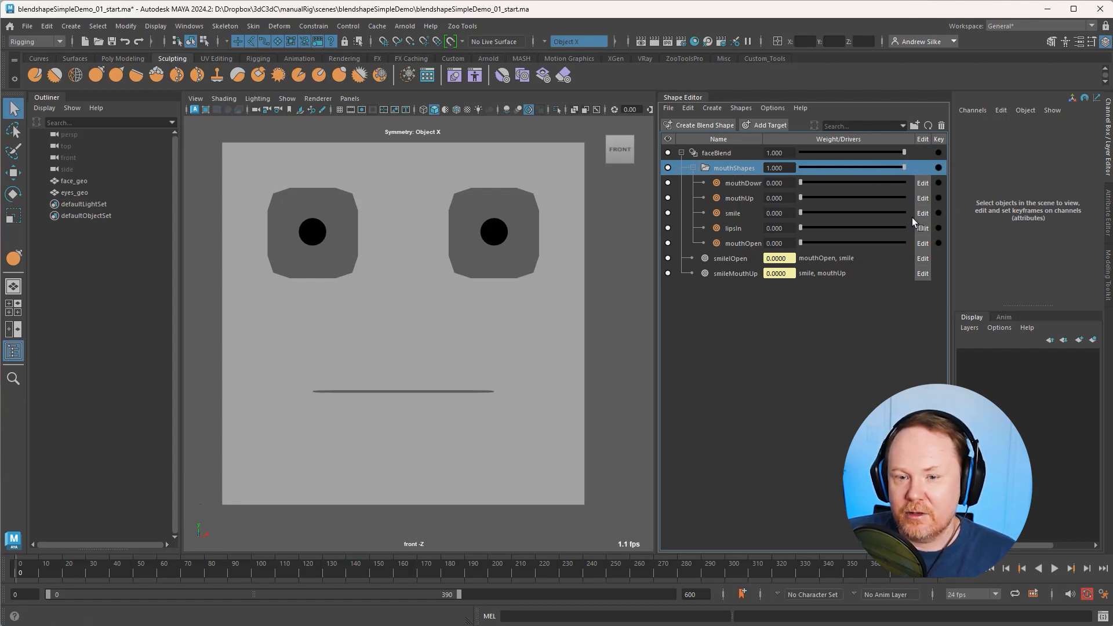
Step: Group the smileIOpen and smileMouthUp combination targets as mouthCombos and collapse the group
click(727, 258)
shift+click(734, 272)
right_click(718, 268)
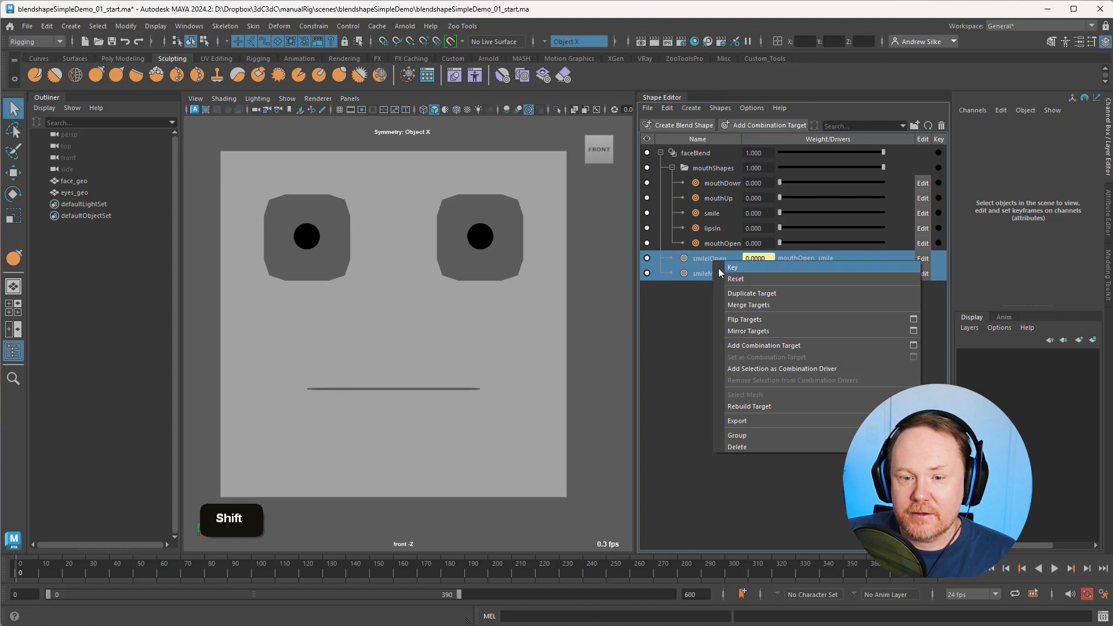
click(749, 435)
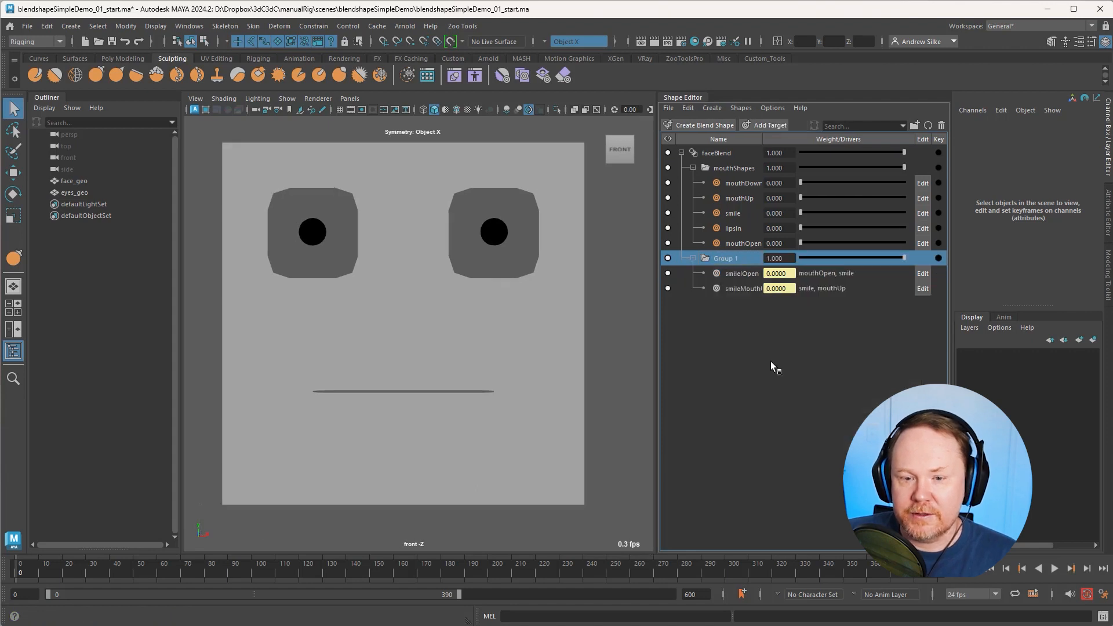
double_click(733, 259)
text(mout)
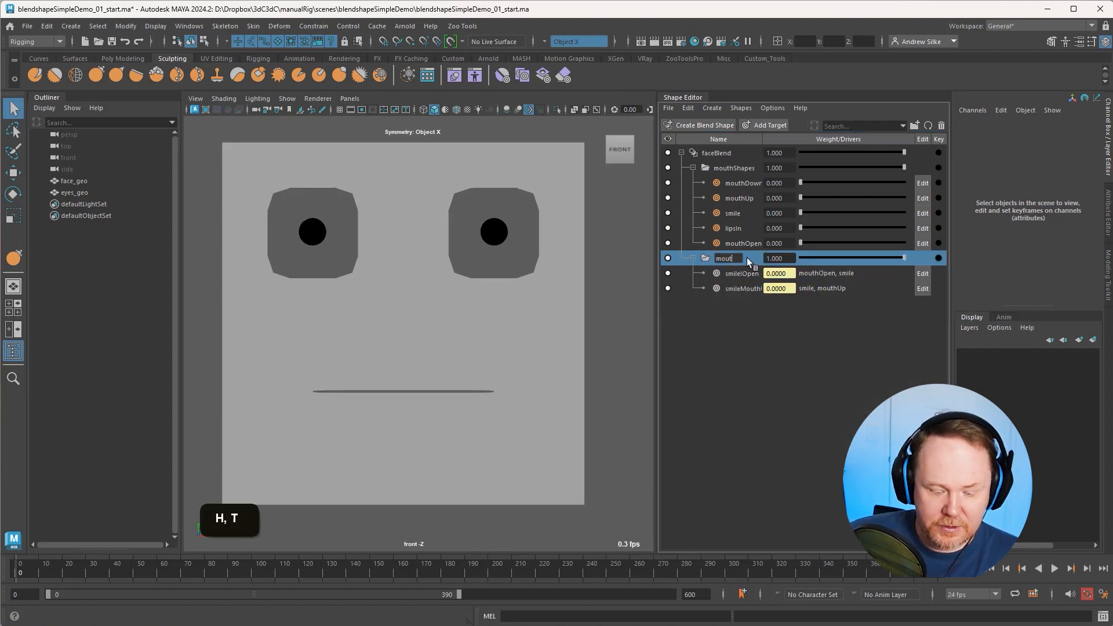
text(hCombos)
key(Return)
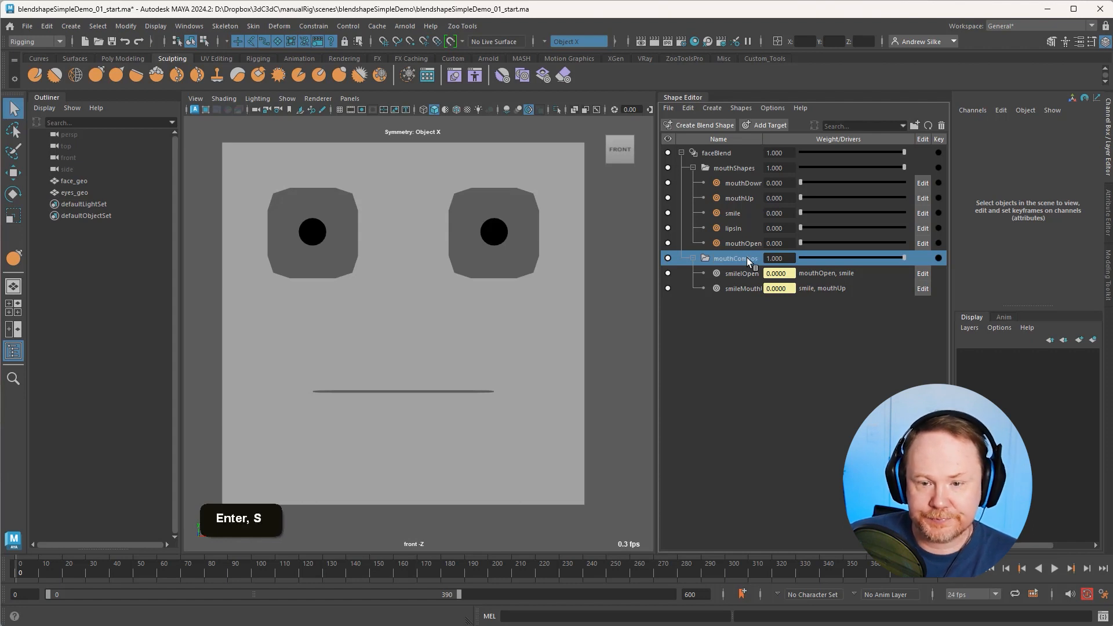
click(693, 259)
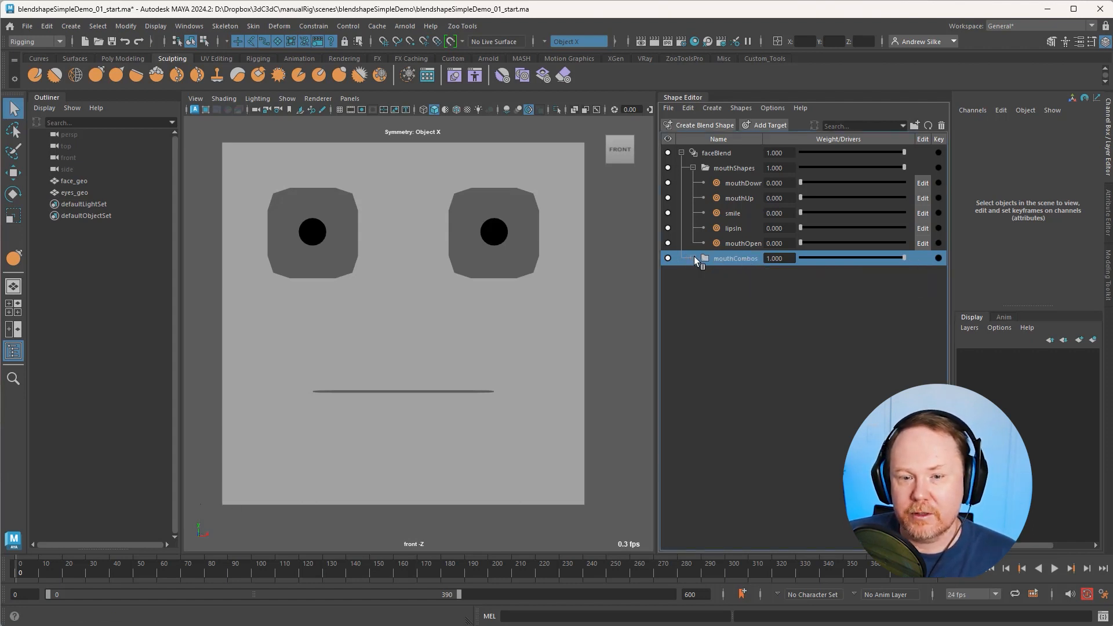
click(763, 285)
click(733, 169)
click(744, 179)
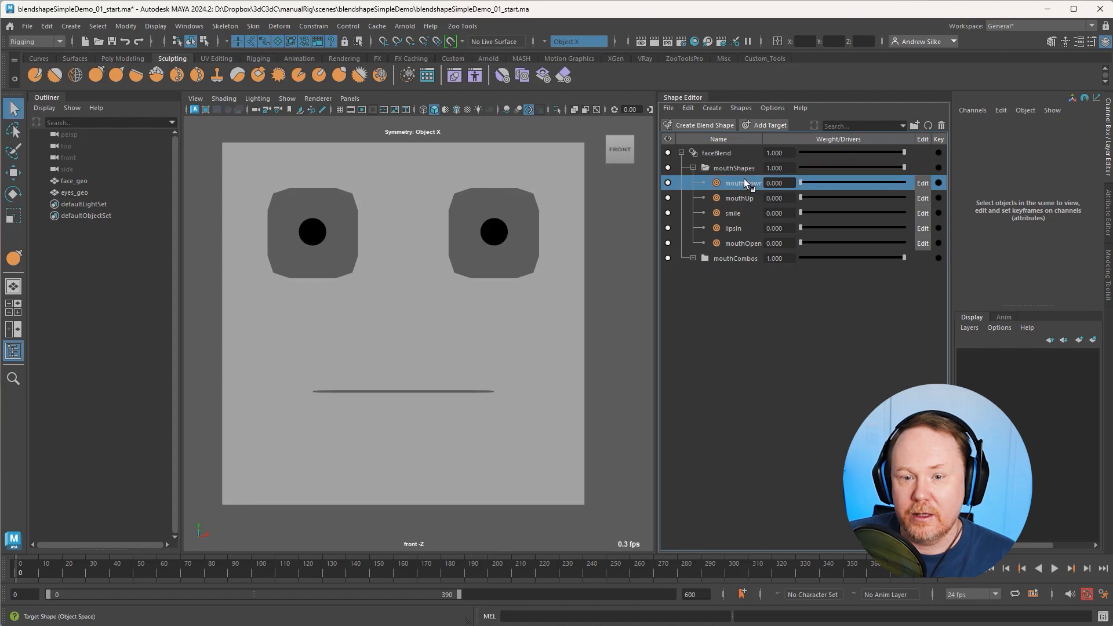
shift+click(740, 243)
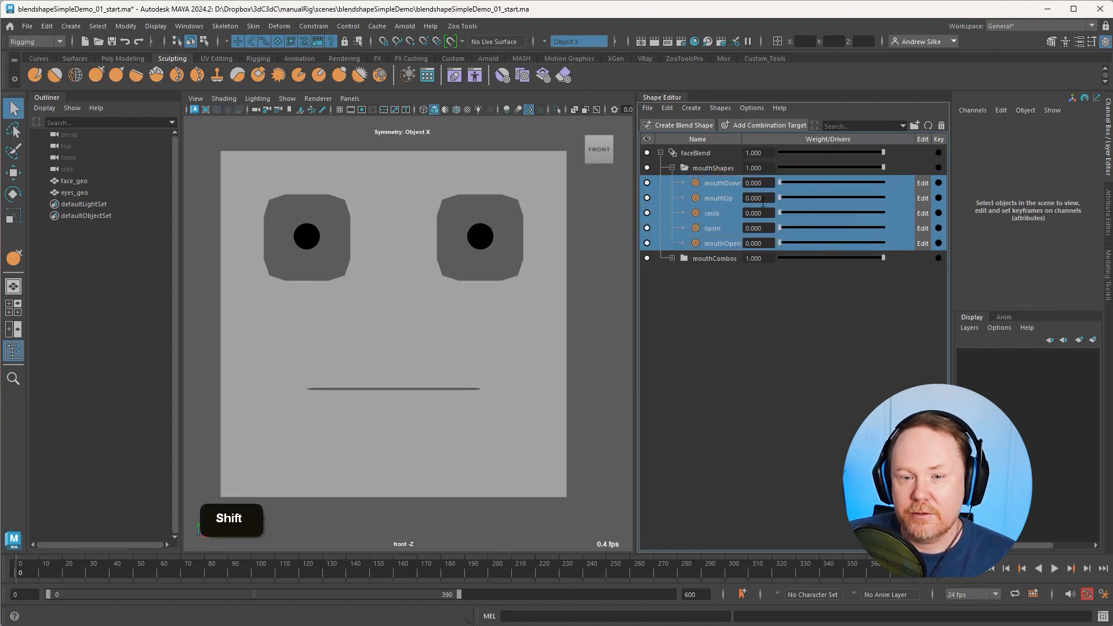
click(731, 311)
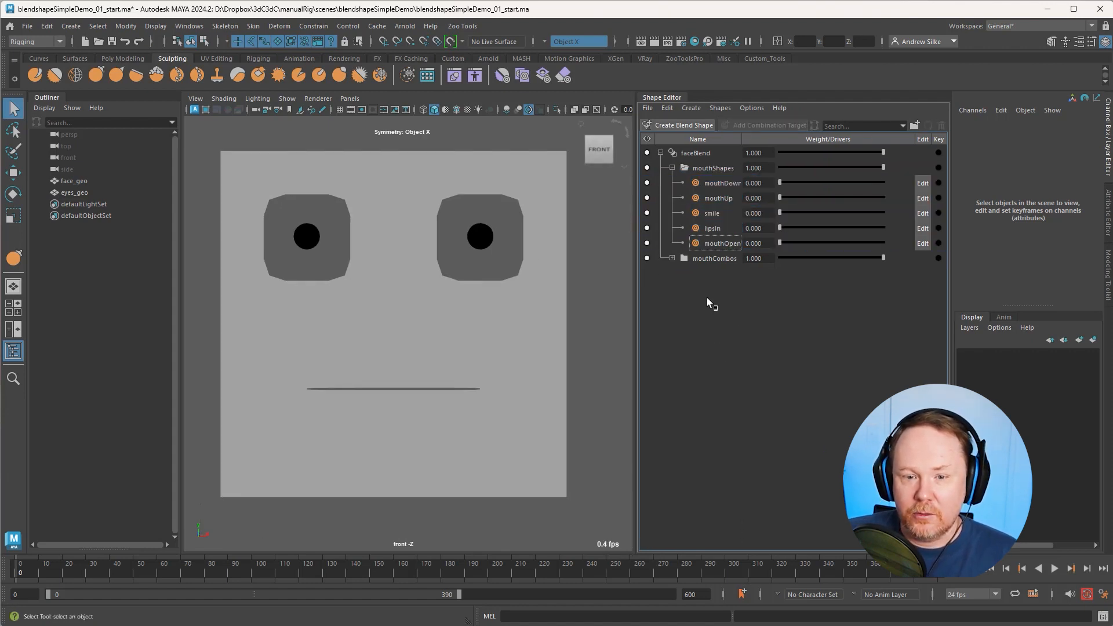
click(718, 258)
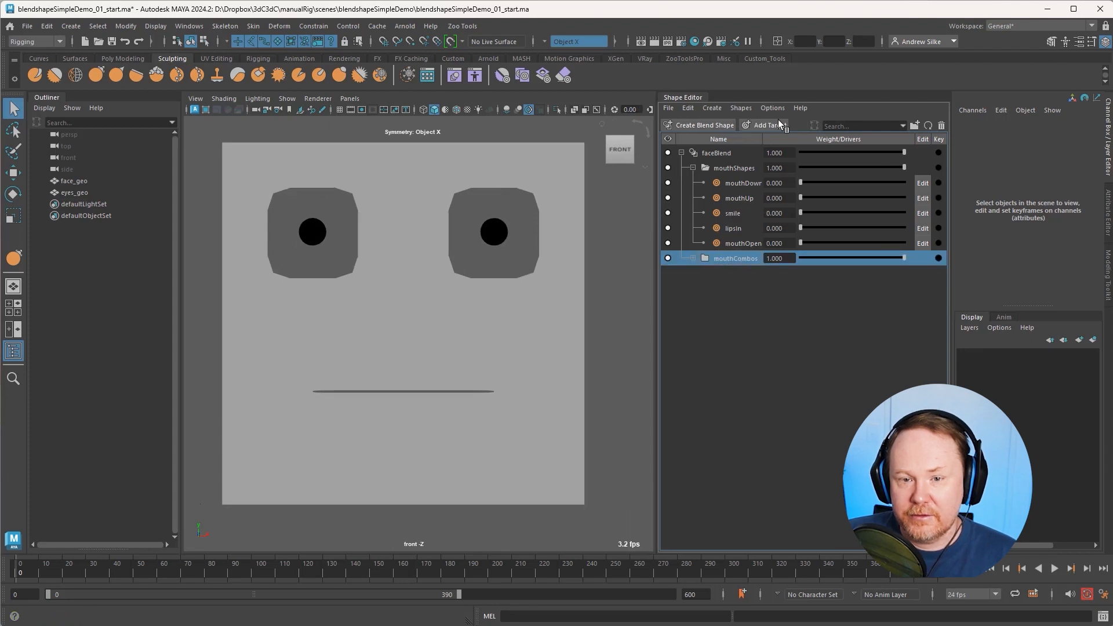
click(576, 247)
Step: Add a new target to the faceBlend blend shape and name it eyeClosed
click(729, 158)
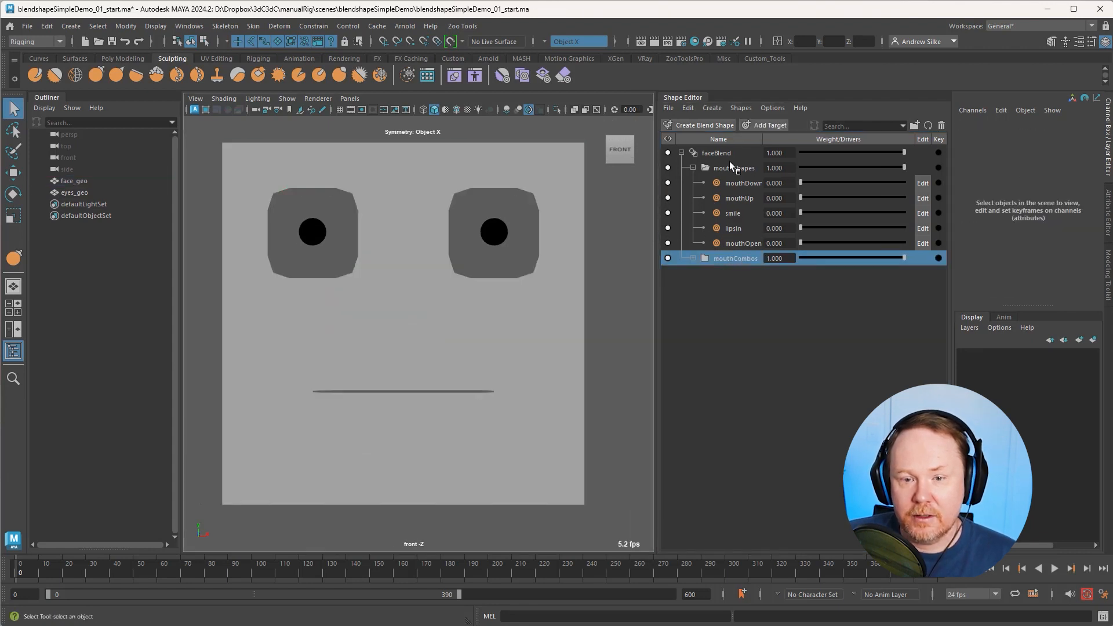
click(771, 127)
double_click(729, 273)
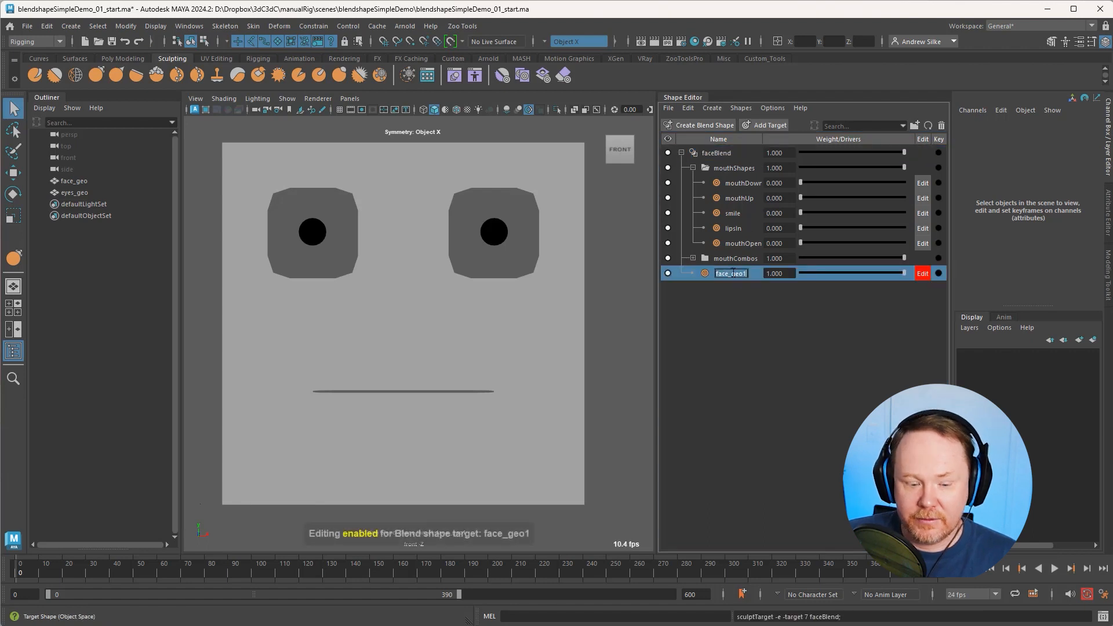
text(eyeClos)
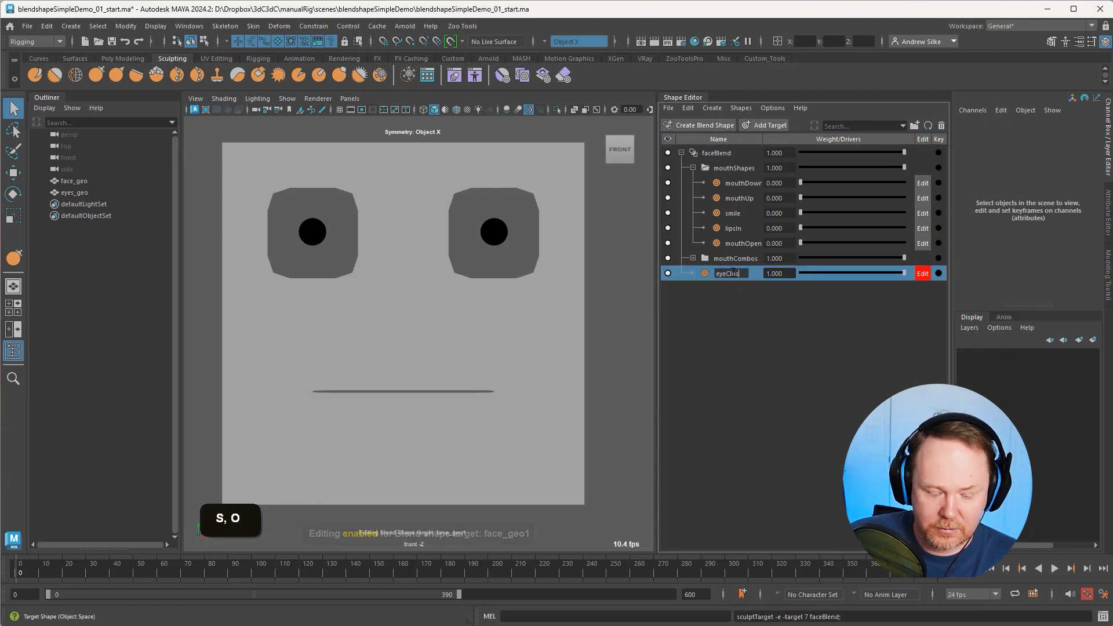
text(ed)
key(Return)
Step: Lower the top edge vertices of both eye openings with a resized soft selection and symmetry
click(526, 273)
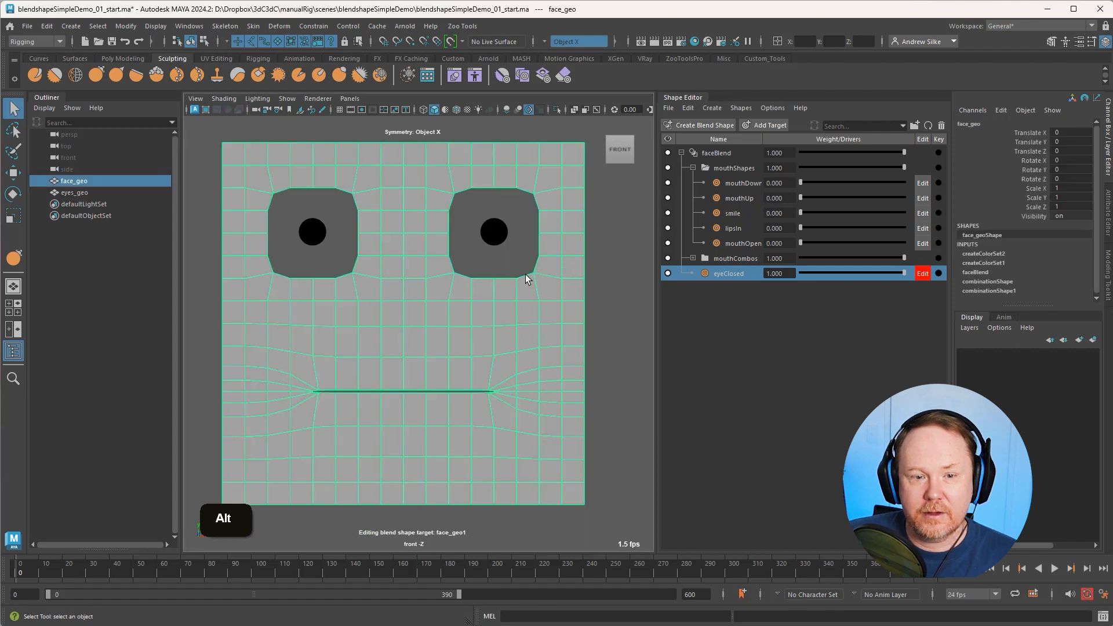
key(q)
key(alt+1)
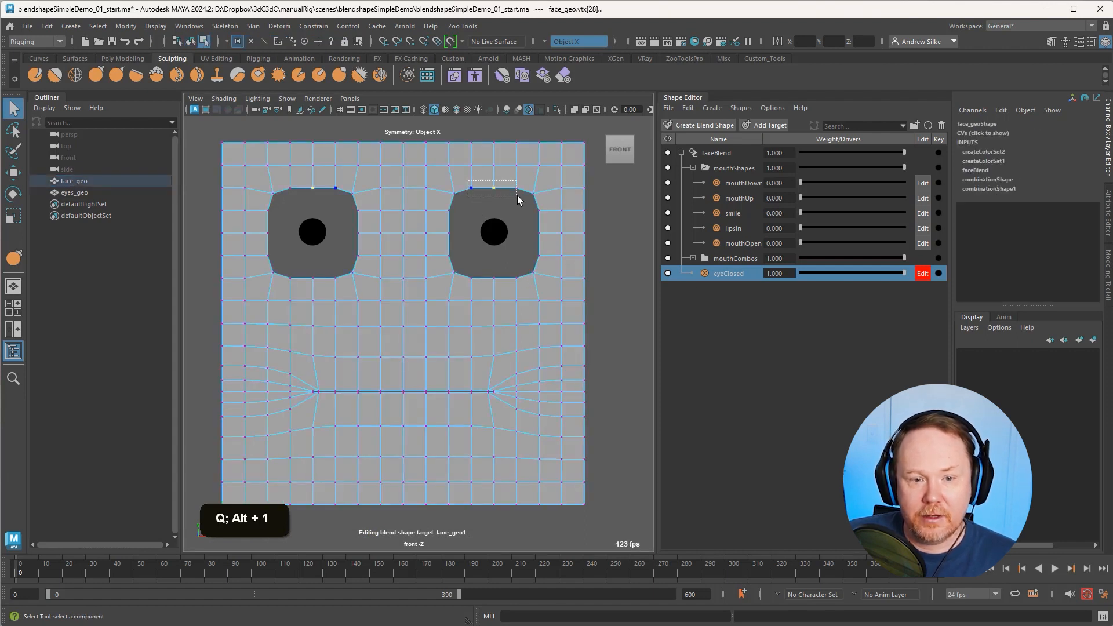
mouse_move(517, 196)
mouse_down()
mouse_move(496, 211)
mouse_move(525, 208)
mouse_up()
key(b)
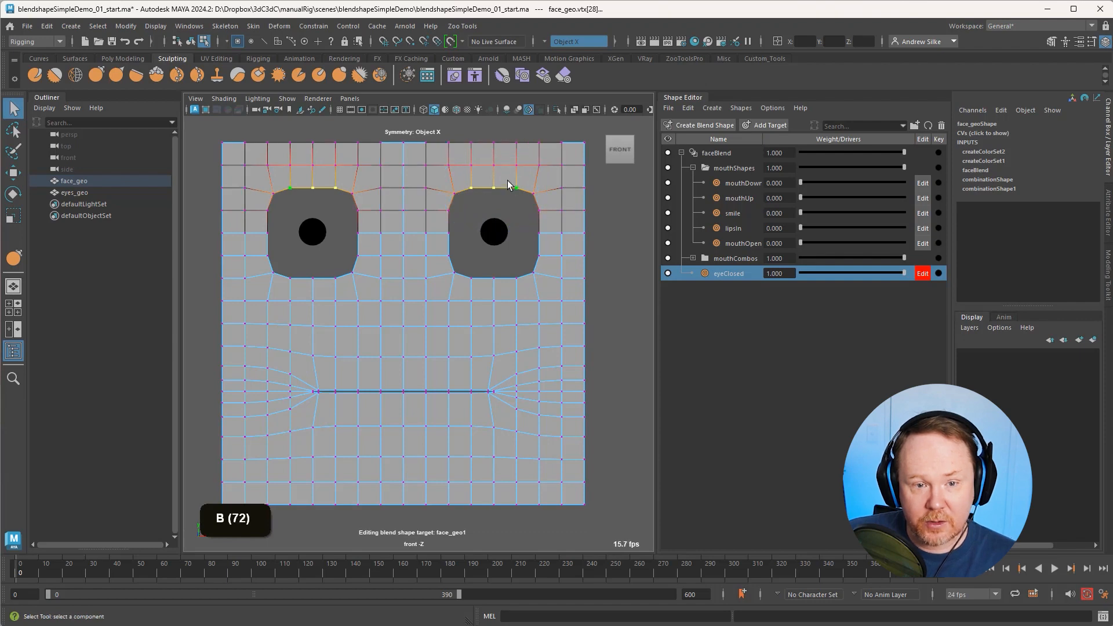
key(w)
drag(493, 137, 499, 169)
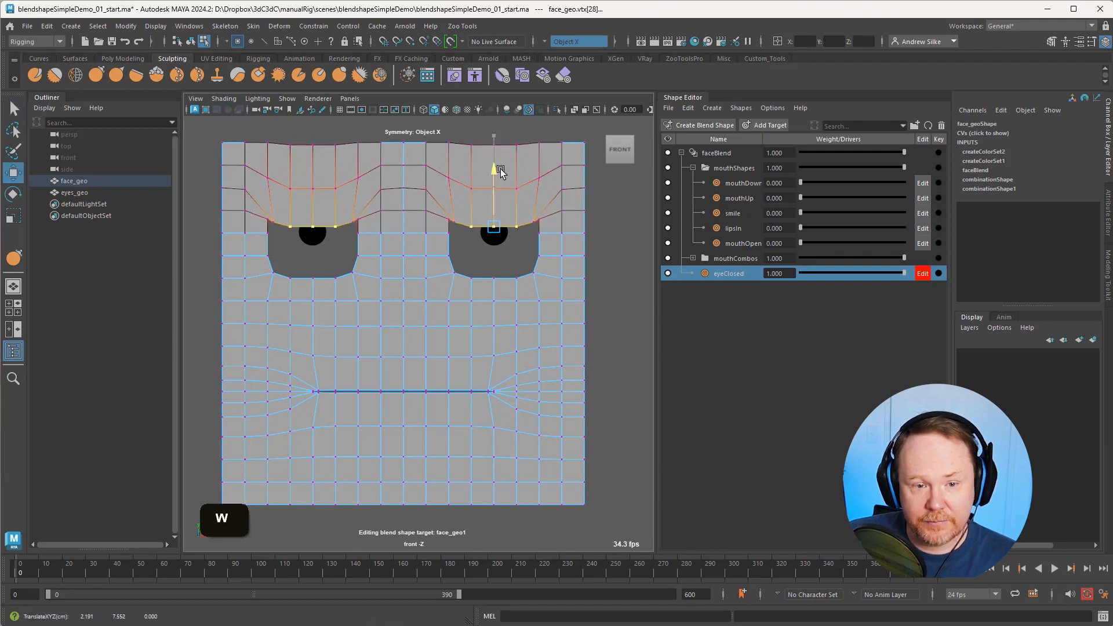
alt+right_drag(504, 196, 400, 221)
Step: Extend the upper eyelid selection to the corner vertices and move the whole upper lid further down
key(q)
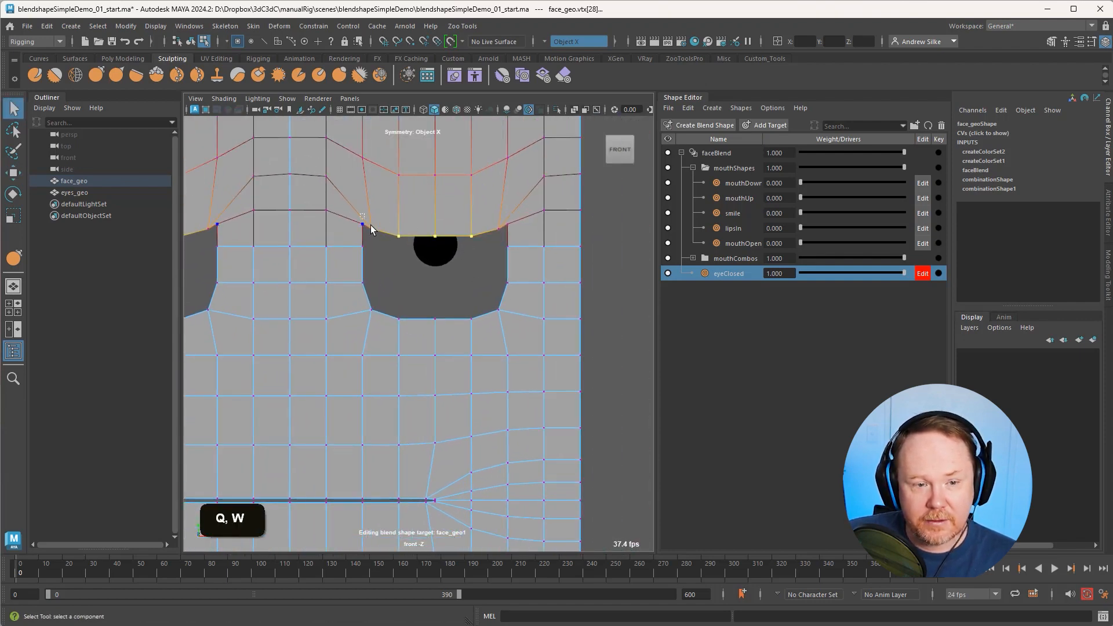
click(371, 227)
ctrl+shift+drag(490, 241, 510, 230)
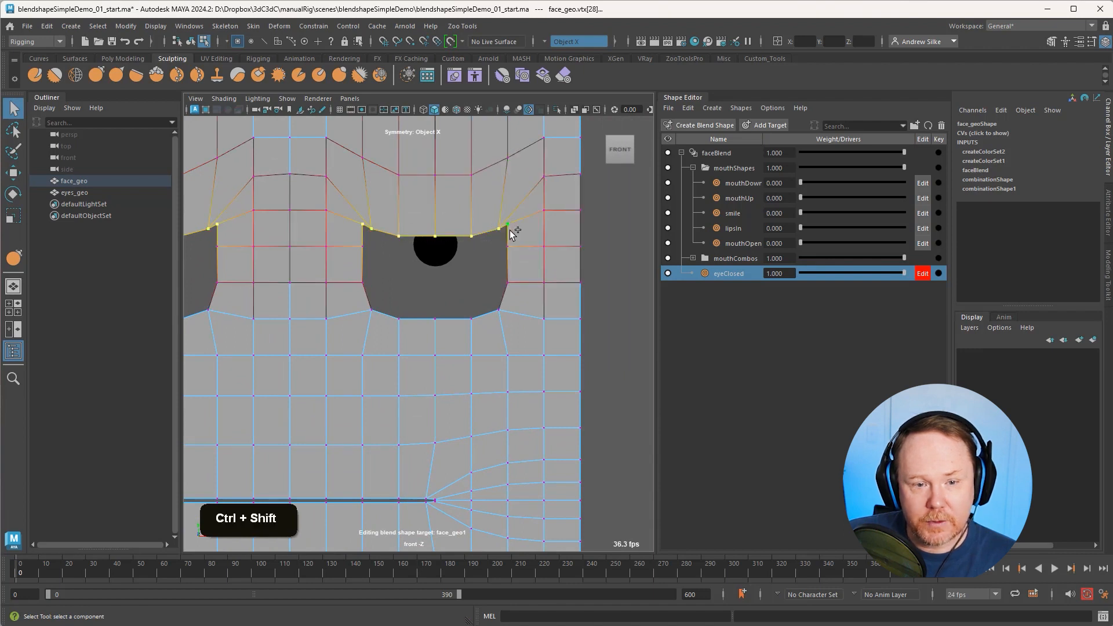
key(w)
drag(435, 179, 436, 229)
Step: Raise the lower eyelid vertices of both eyes slightly towards the lowered upper lids
key(q)
drag(368, 302, 509, 328)
key(w)
drag(436, 285, 437, 265)
key(q)
alt+right_drag(437, 266, 574, 281)
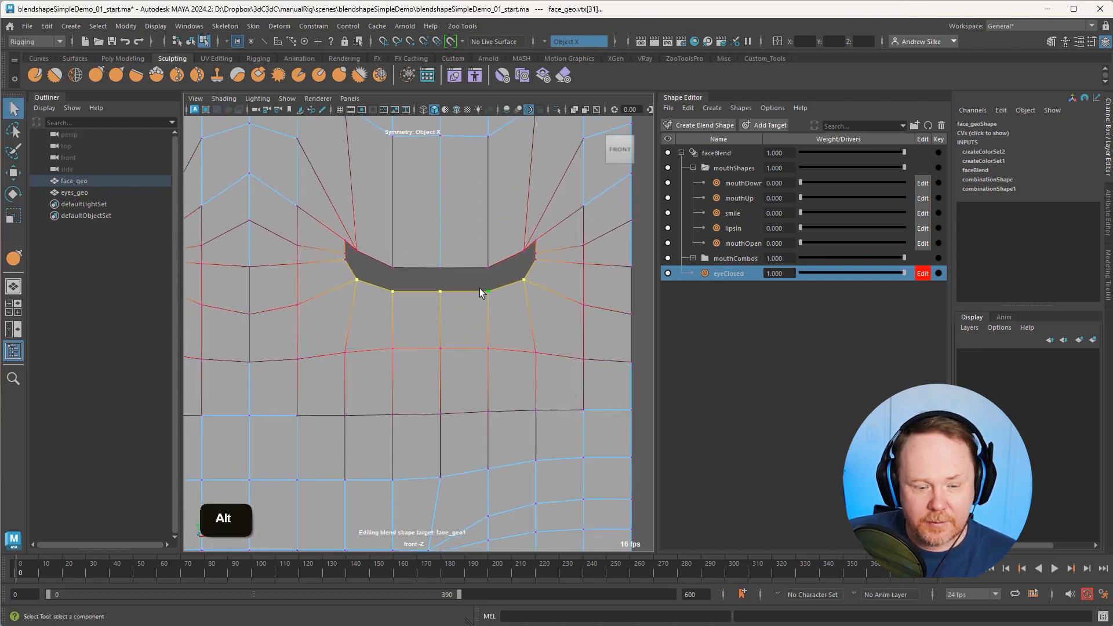
Step: With soft selection off, raise the lower eyelid vertices and lower the upper eyelid vertices to nearly close the eye openings
key(b)
key(w)
drag(443, 255, 443, 245)
key(q)
drag(352, 242, 528, 253)
key(w)
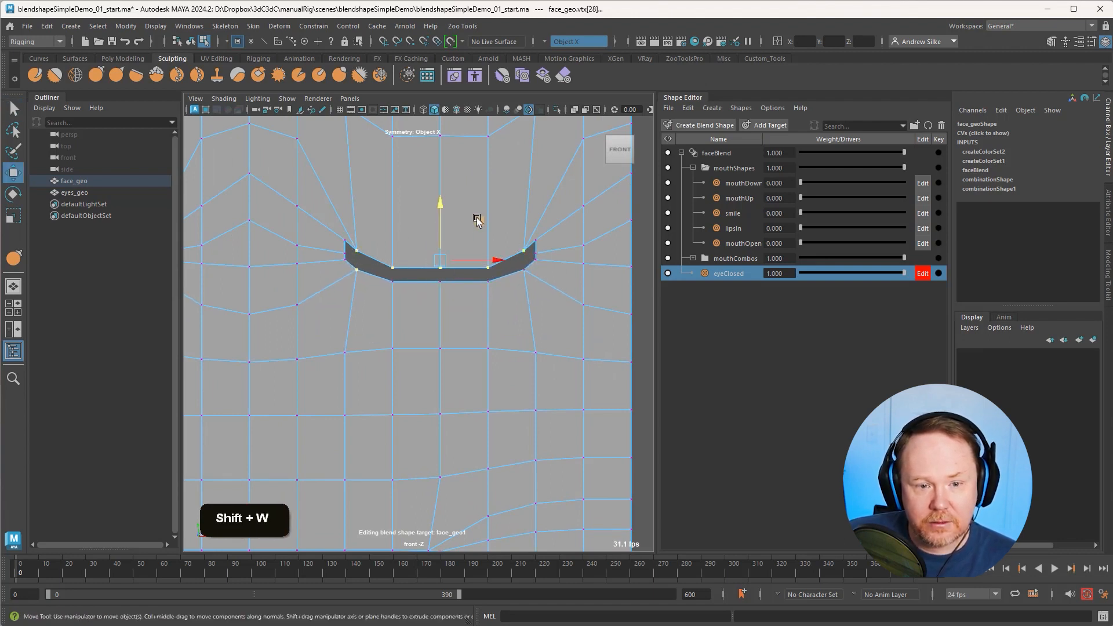
drag(438, 204, 437, 212)
key(q)
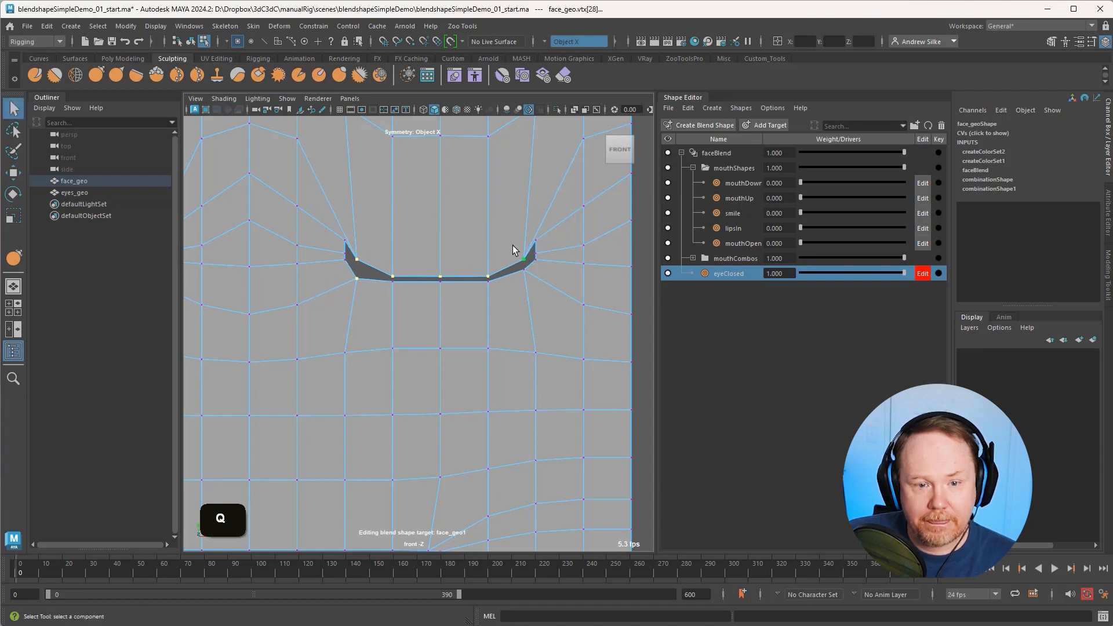
Step: Bring the upper and lower lid vertices next to both eye corners together to close the outer gaps
click(524, 259)
key(w)
shift+click(357, 259)
key(w)
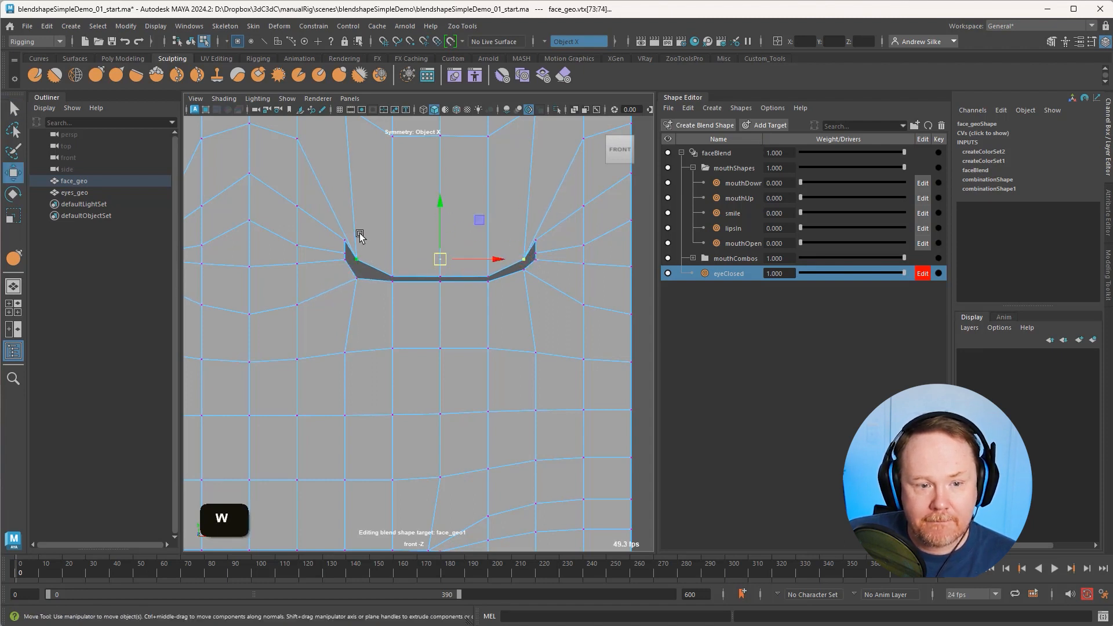
drag(444, 217, 444, 224)
key(q)
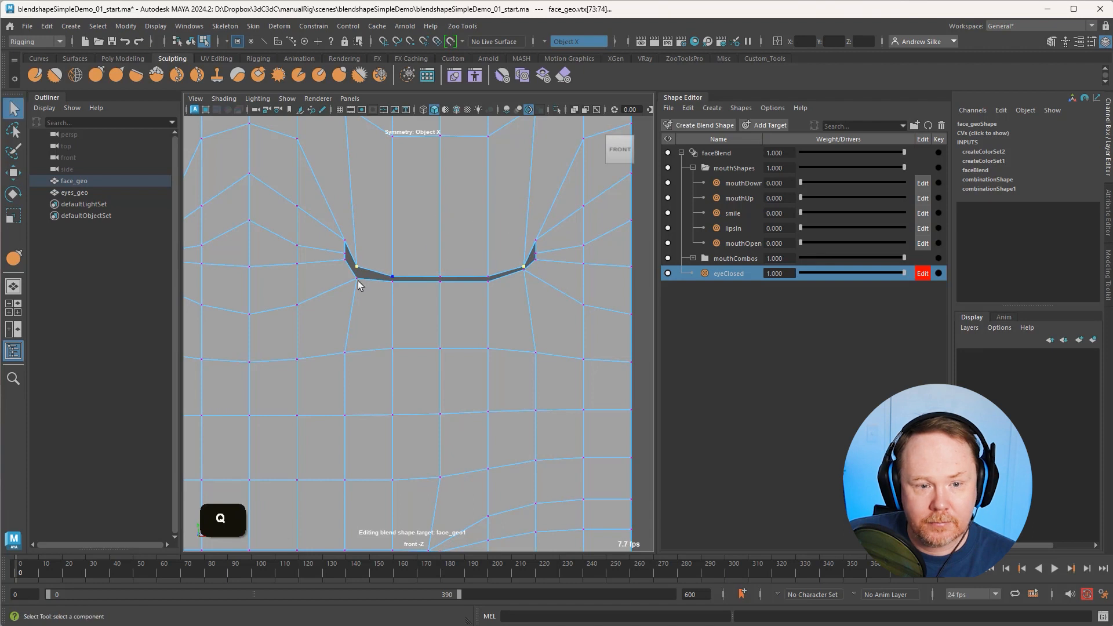
key(w)
drag(354, 282, 358, 246)
Step: Scale the vertices at each eye corner together vertically so the corners close
key(q)
drag(533, 267, 533, 266)
key(w)
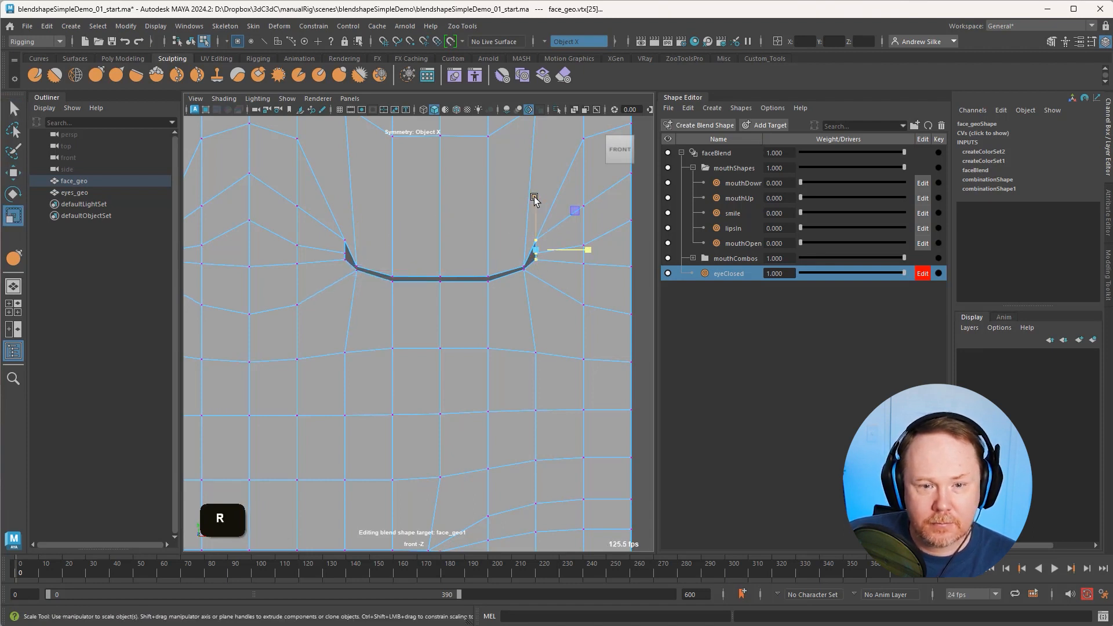
drag(534, 197, 538, 220)
key(q)
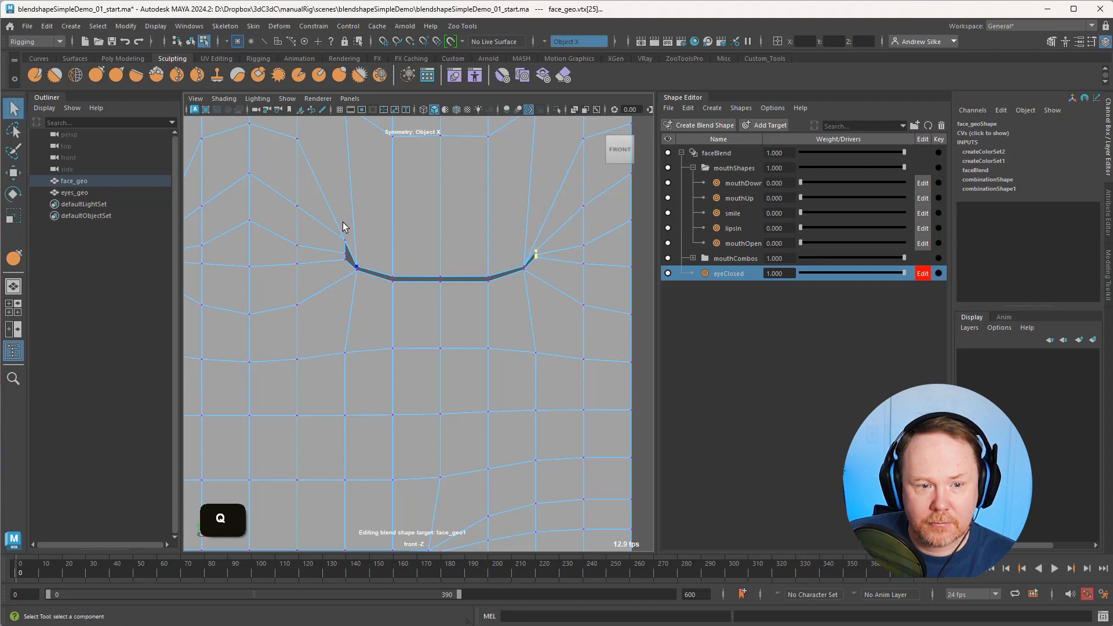
drag(346, 265, 346, 266)
key(r)
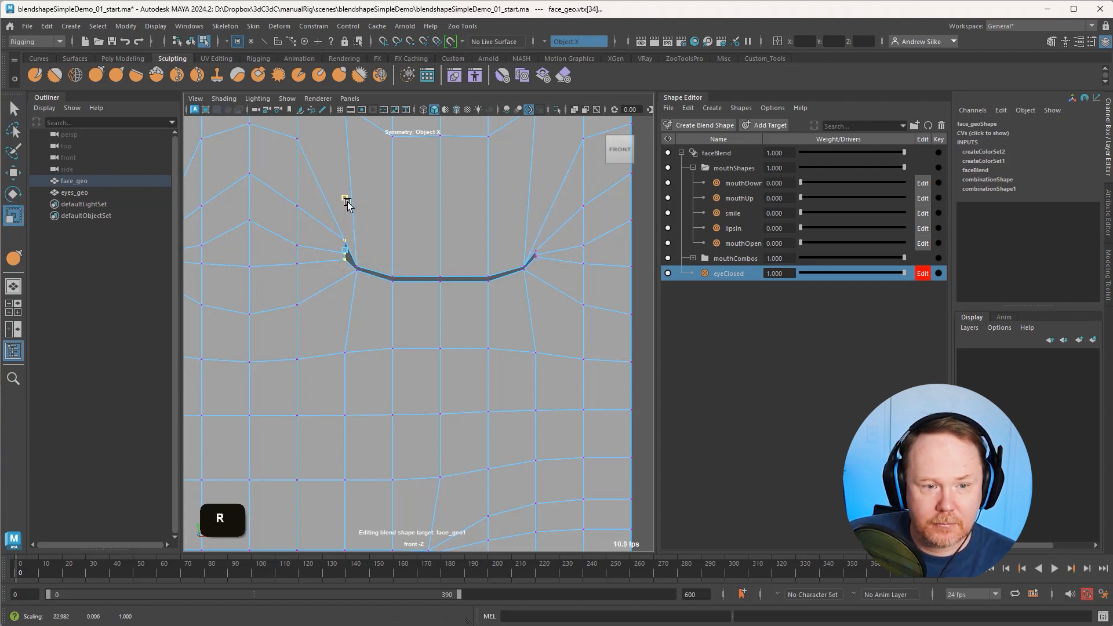
Step: Adjust the height of the middle vertices on the closed lid line and leave component mode
key(w)
alt+right_drag(344, 211, 480, 241)
key(alt+q)
mouse_move(424, 272)
mouse_down()
mouse_move(443, 315)
mouse_move(434, 268)
mouse_up()
key(w)
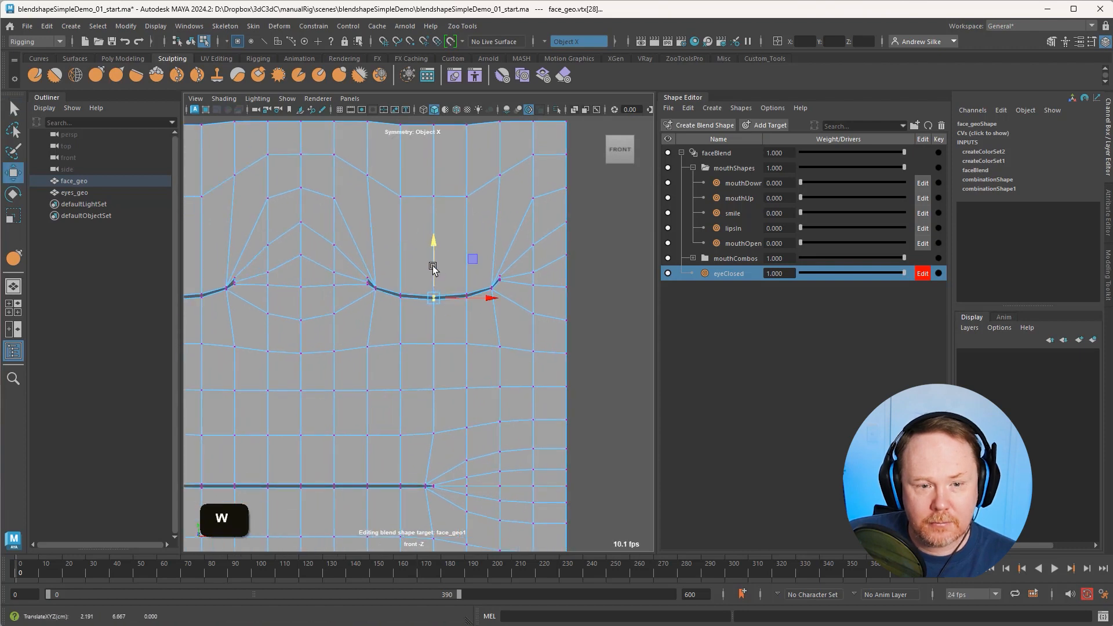
alt+right_drag(433, 268, 419, 265)
key(alt+q)
alt+middle_drag(368, 273, 472, 249)
alt+right_drag(472, 249, 455, 234)
alt+middle_drag(454, 234, 408, 226)
key(alt+q)
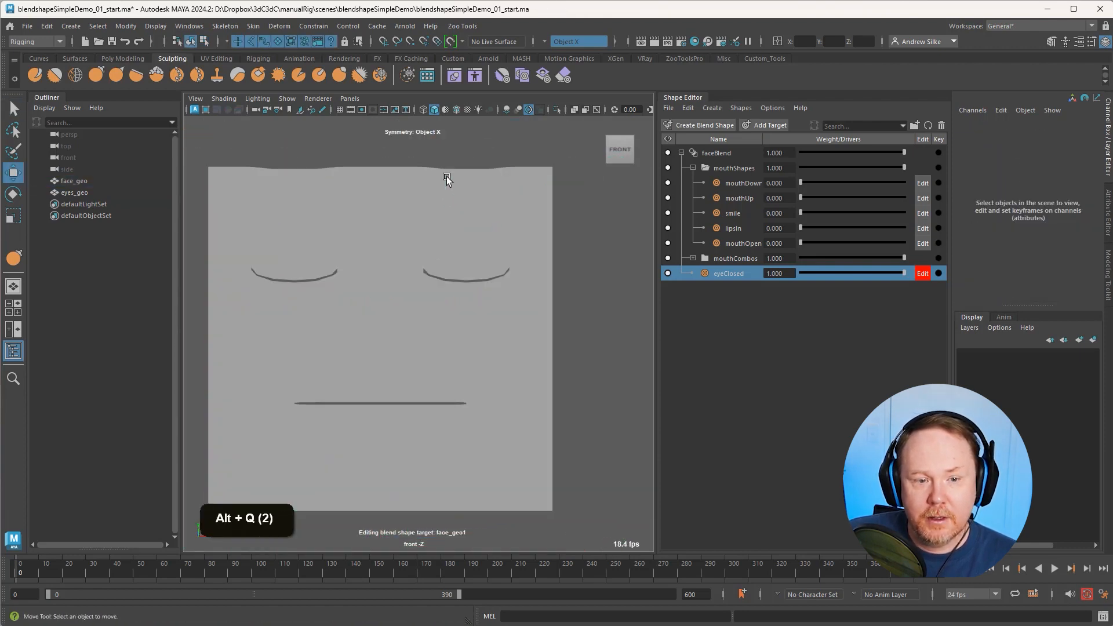
Step: Select the face mesh and use the Erase Target tool along its top edge to remove the unwanted eyeClosed deformation
key(q)
click(438, 202)
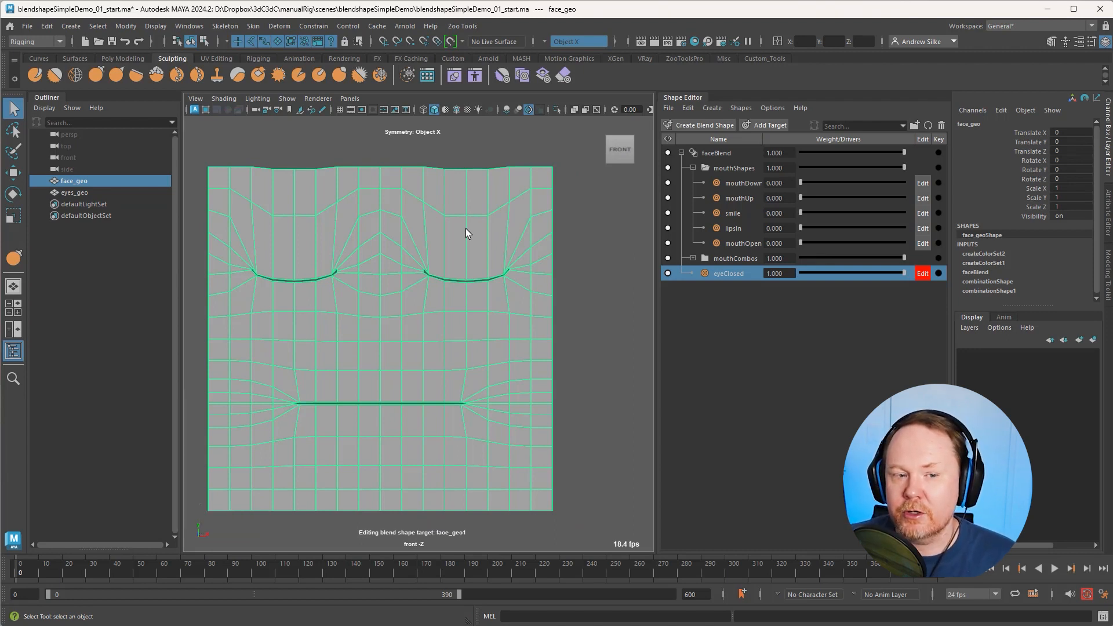
click(562, 77)
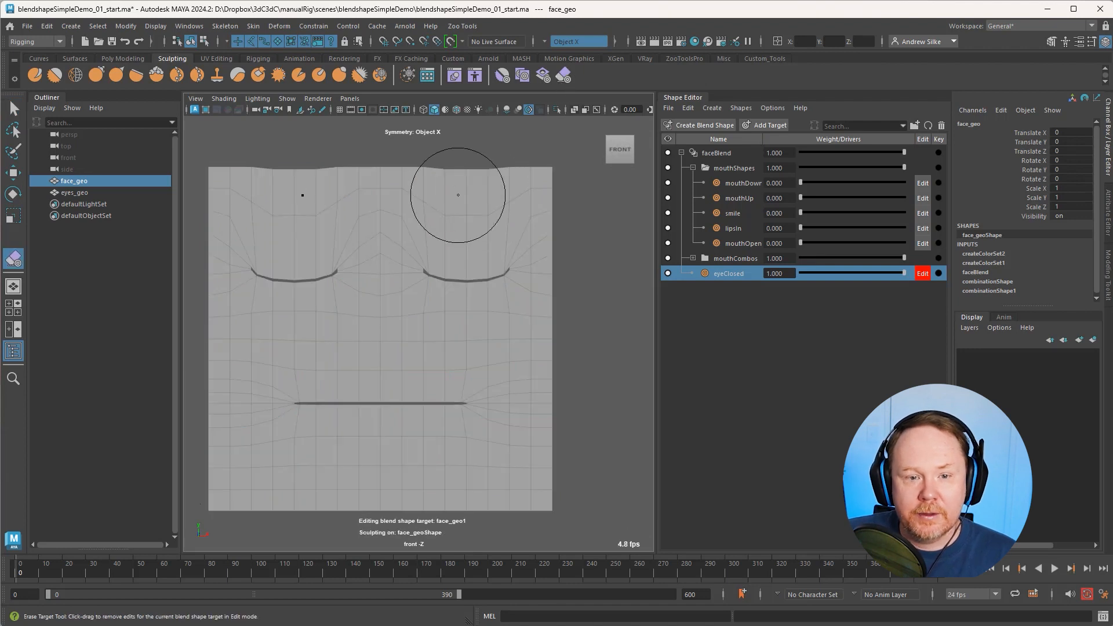
right_click(467, 178)
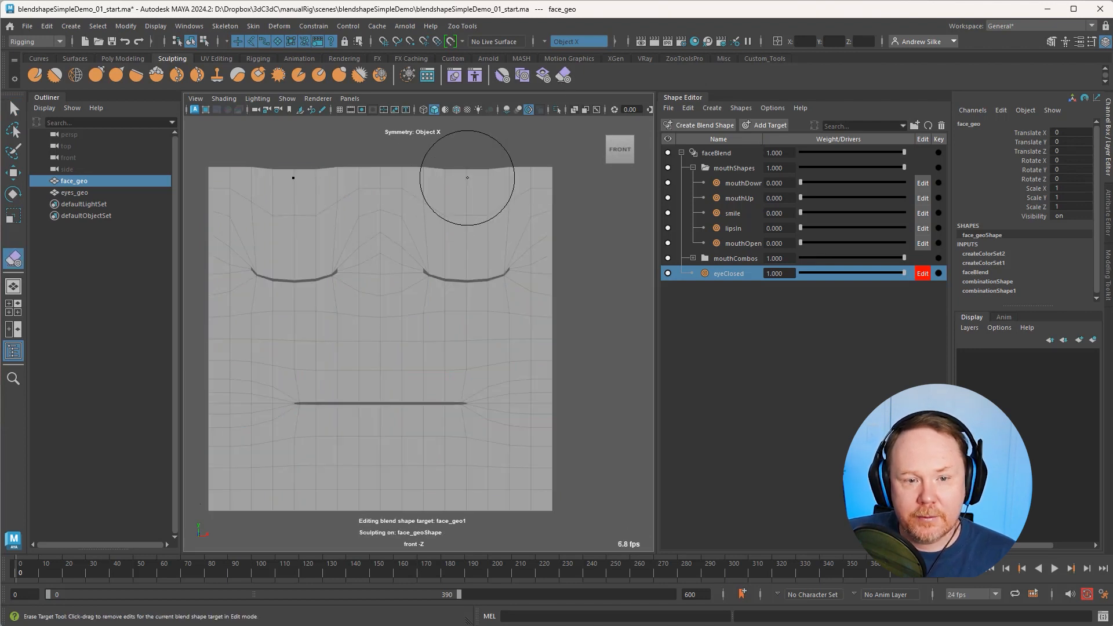
key(b)
mouse_move(455, 187)
mouse_down()
mouse_move(469, 187)
mouse_move(434, 184)
mouse_move(520, 168)
mouse_up()
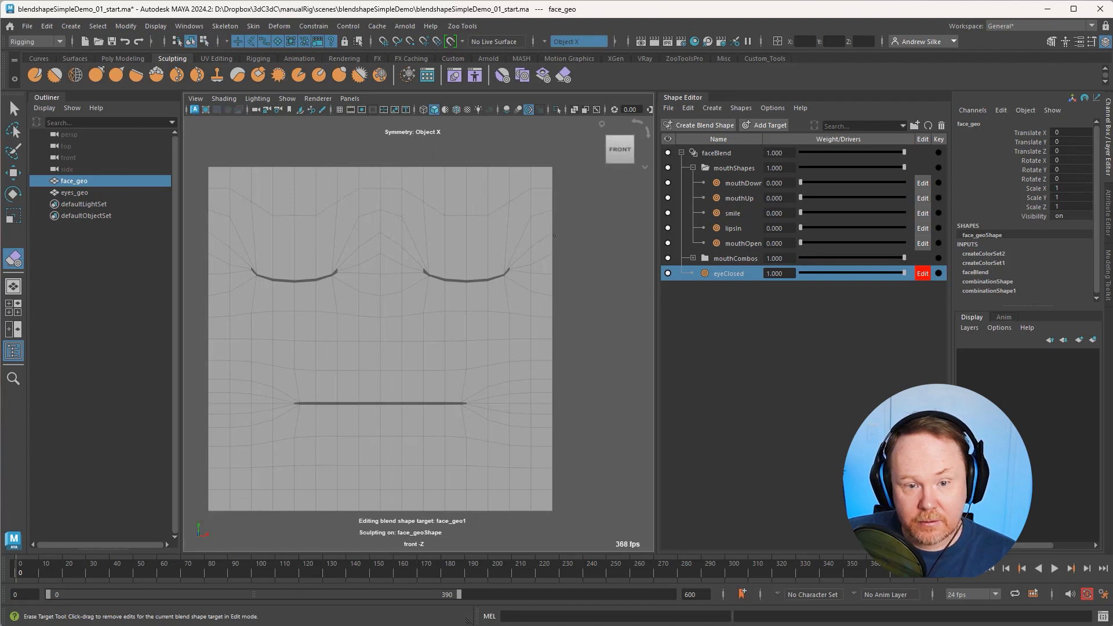
Step: Use the Smooth Target tool to even out the eyeClosed deformation across the forehead and between the eyes
click(502, 76)
key(b)
drag(377, 221, 517, 199)
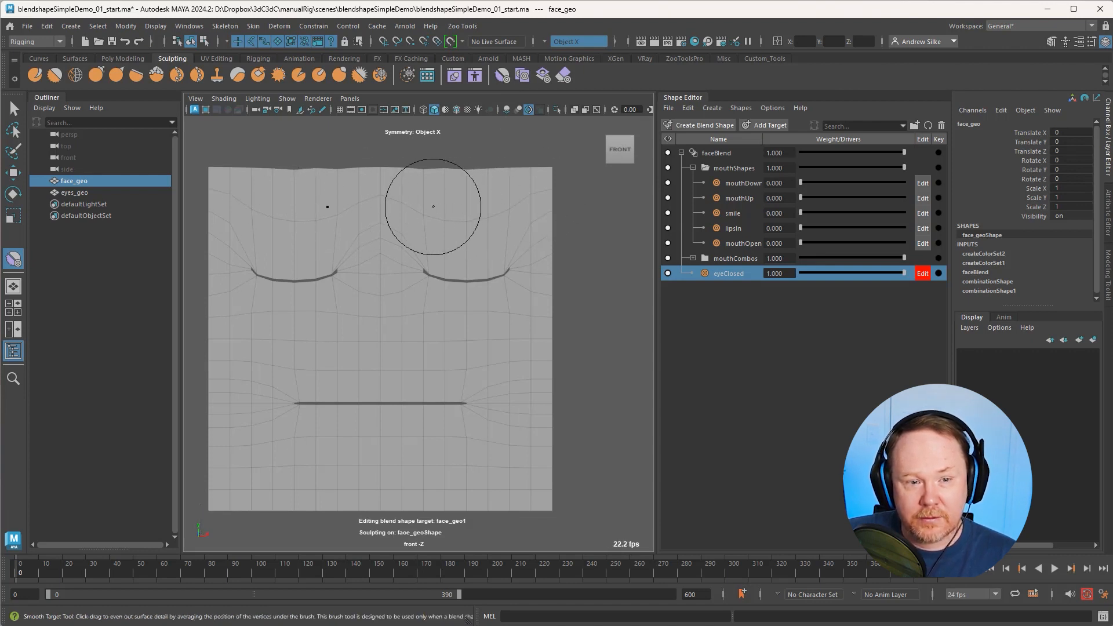
Step: Resize the Erase Target brush and erase the deformation along the face's top edge again to straighten it
click(563, 76)
key(b)
drag(432, 183, 484, 167)
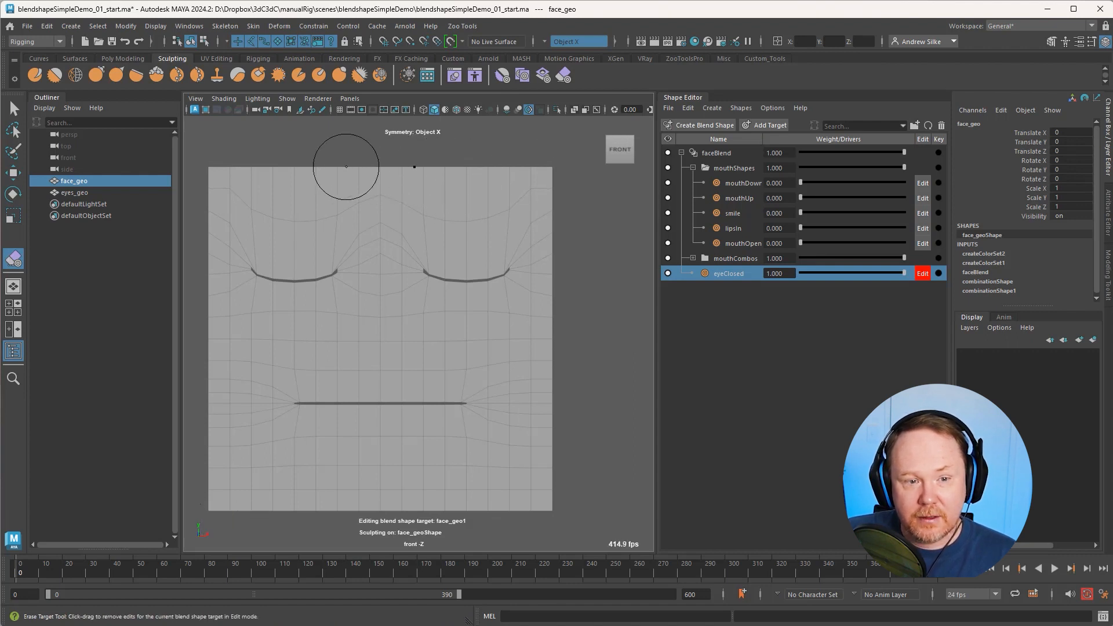
Step: Smooth the eyeClosed deformation above the eyes with a smaller Smooth Target brush, check the weight, and leave the sculpting tool
click(503, 76)
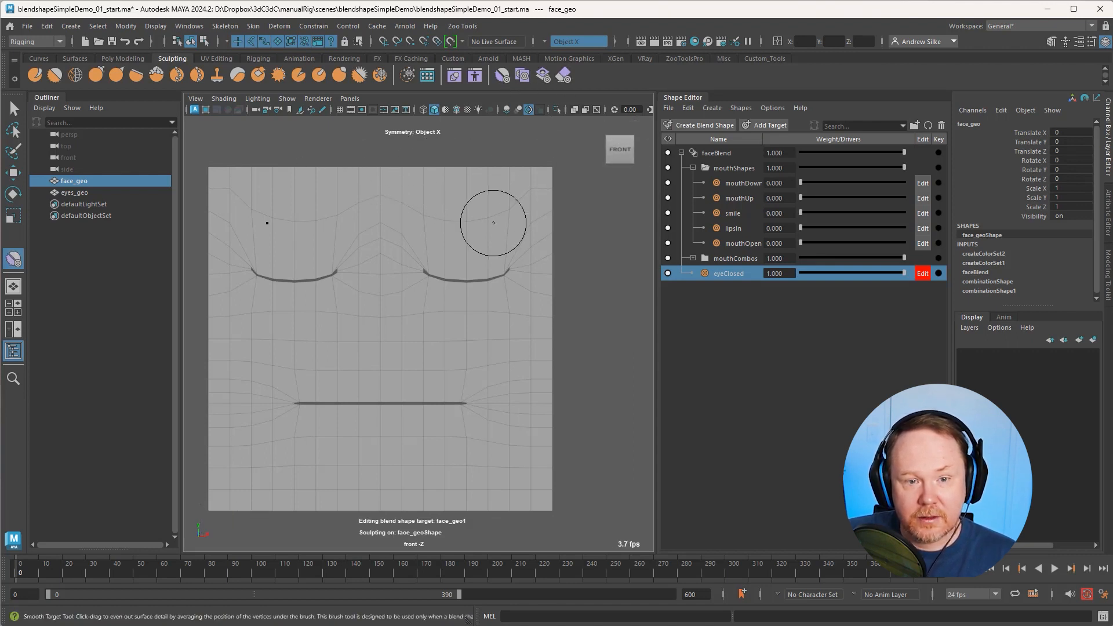
key(b)
drag(502, 205, 489, 206)
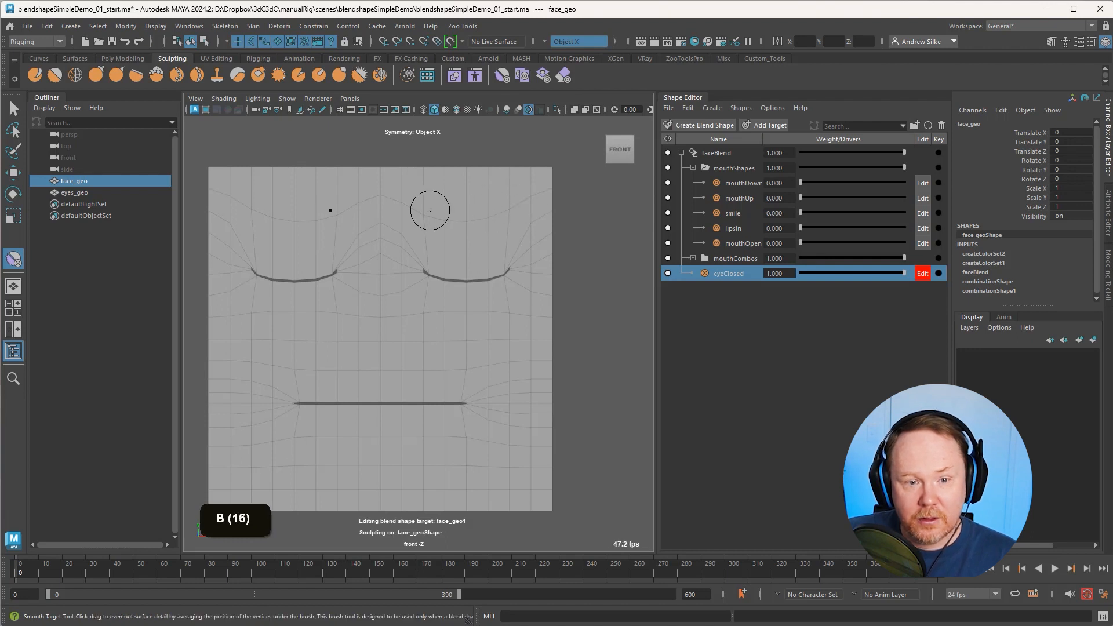
alt+right_drag(482, 358, 527, 331)
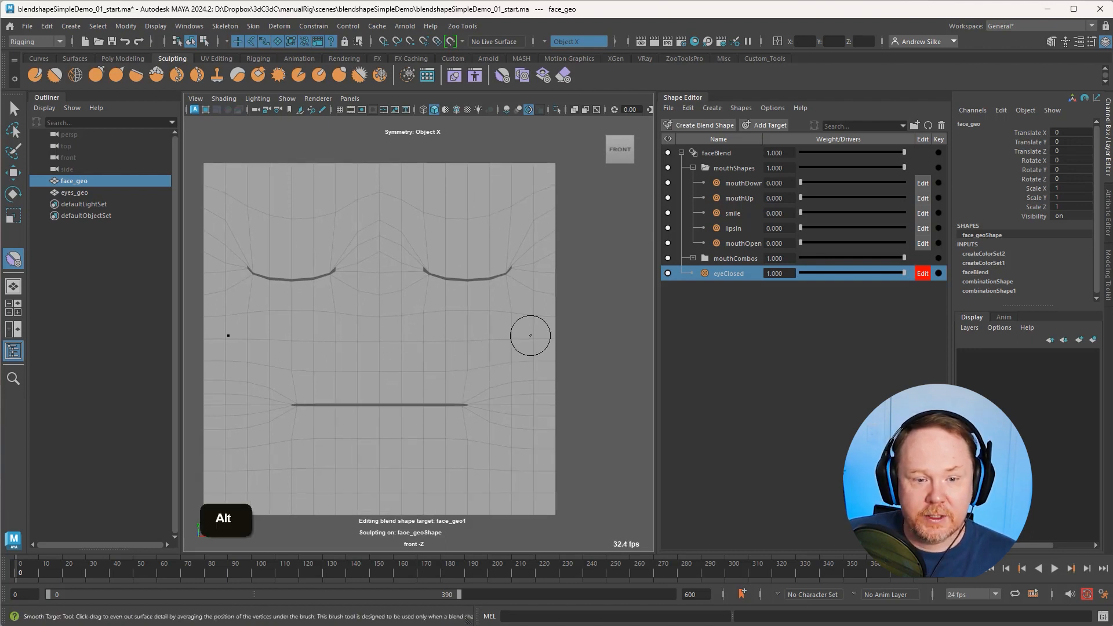
mouse_move(904, 273)
mouse_down()
mouse_move(798, 273)
mouse_move(905, 273)
mouse_up()
alt+middle_drag(595, 250, 595, 238)
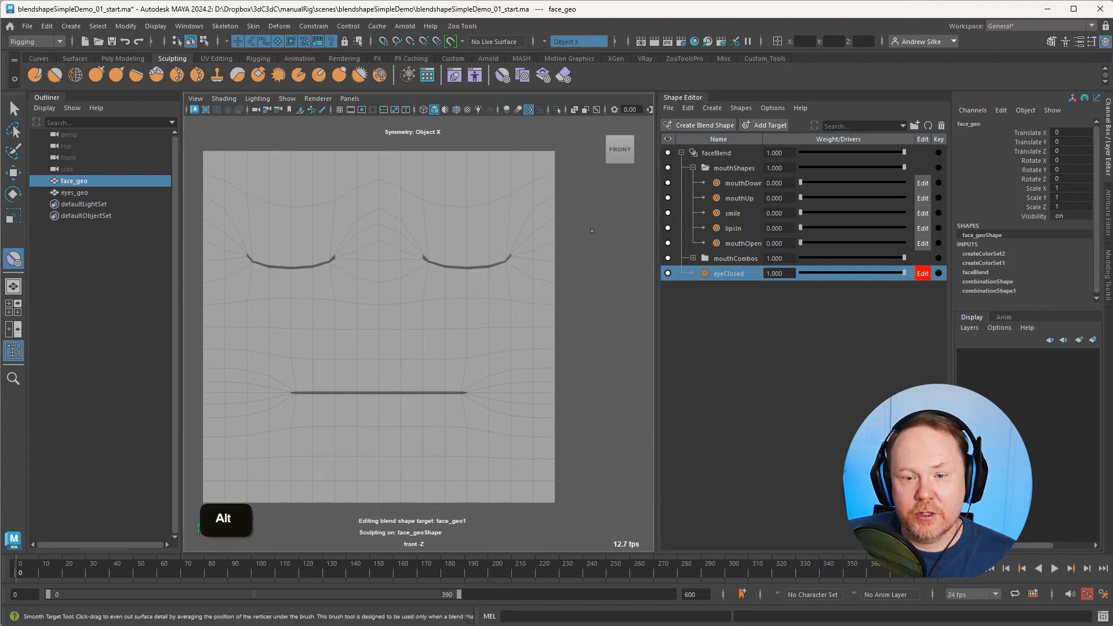
key(q)
key(b)
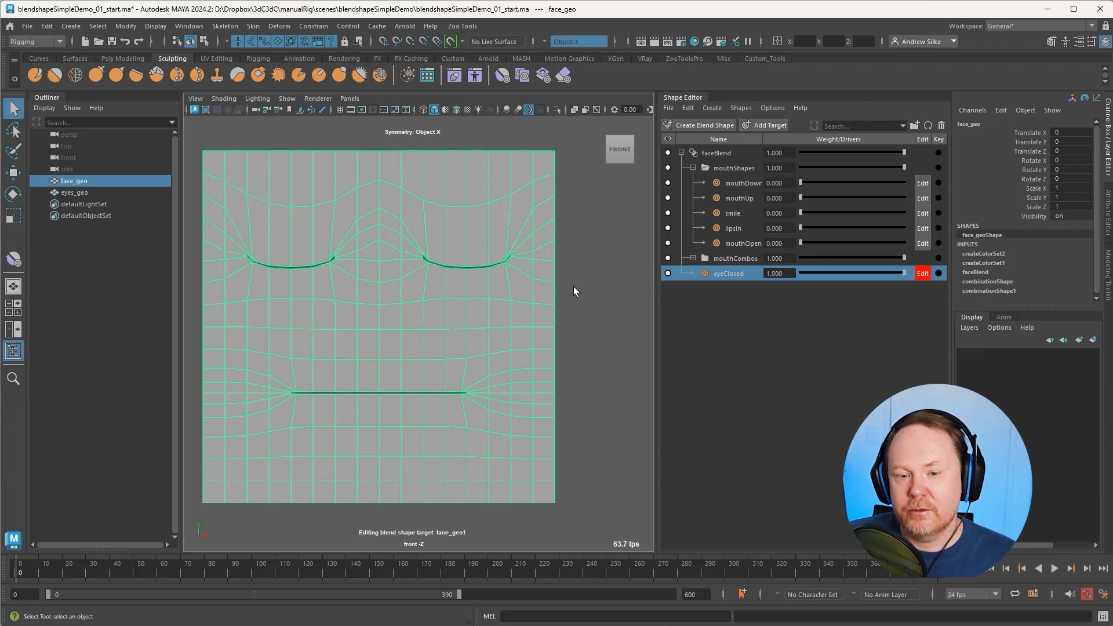
Step: Turn off editing of the eyeClosed target and lower its weight to 0
click(693, 258)
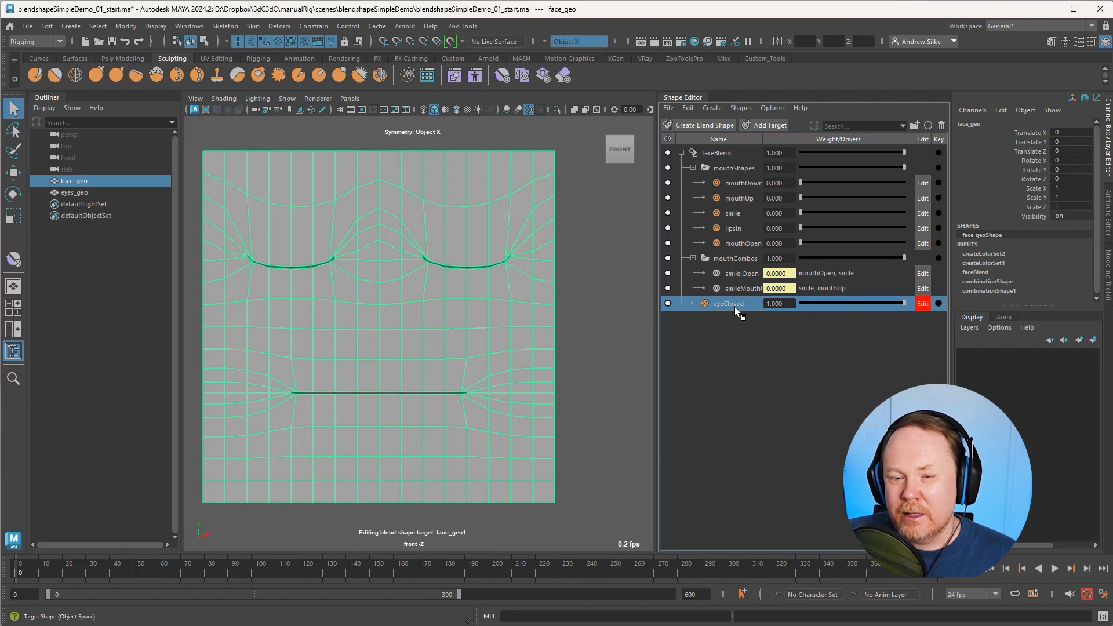
click(921, 303)
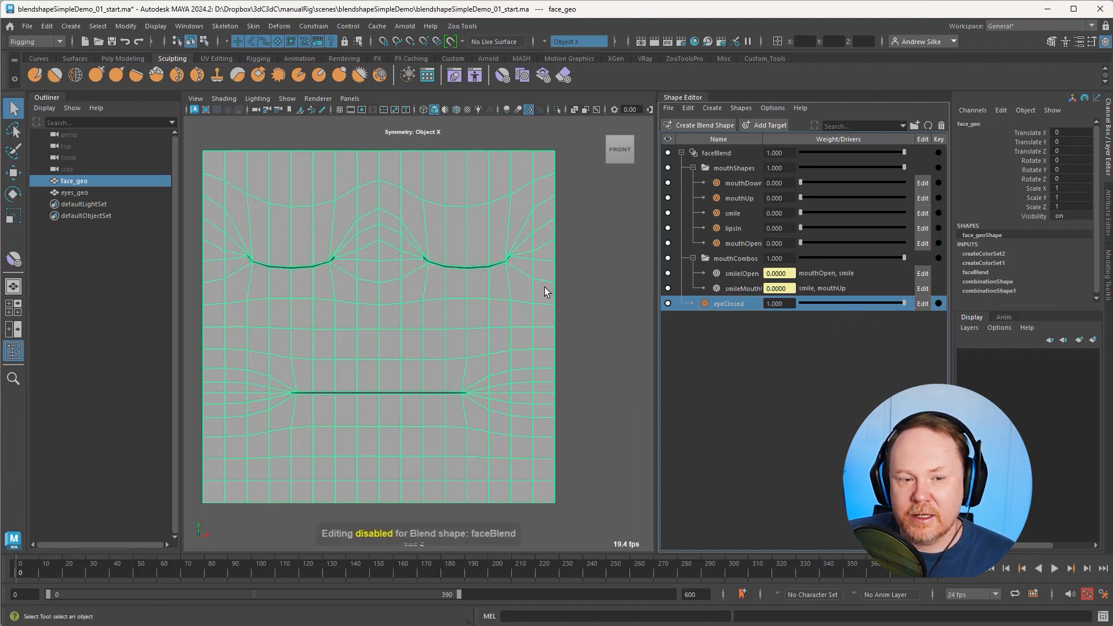
drag(839, 302, 782, 303)
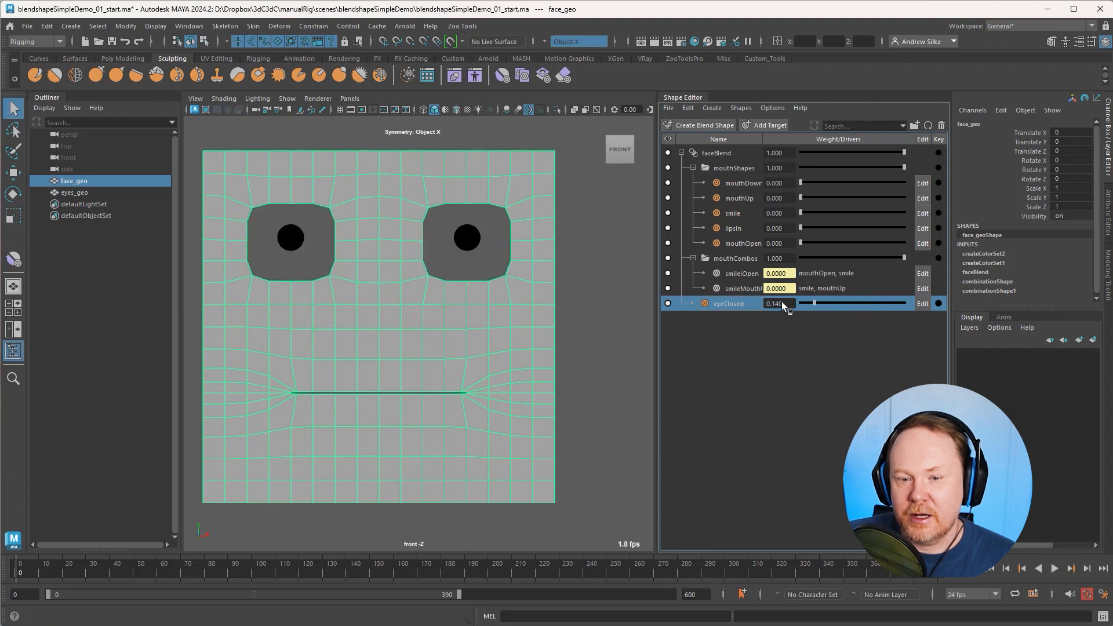
Step: Collapse the mouthShapes and mouthCombos groups and test the eyeClosed weight, leaving it at 0
click(693, 167)
click(693, 183)
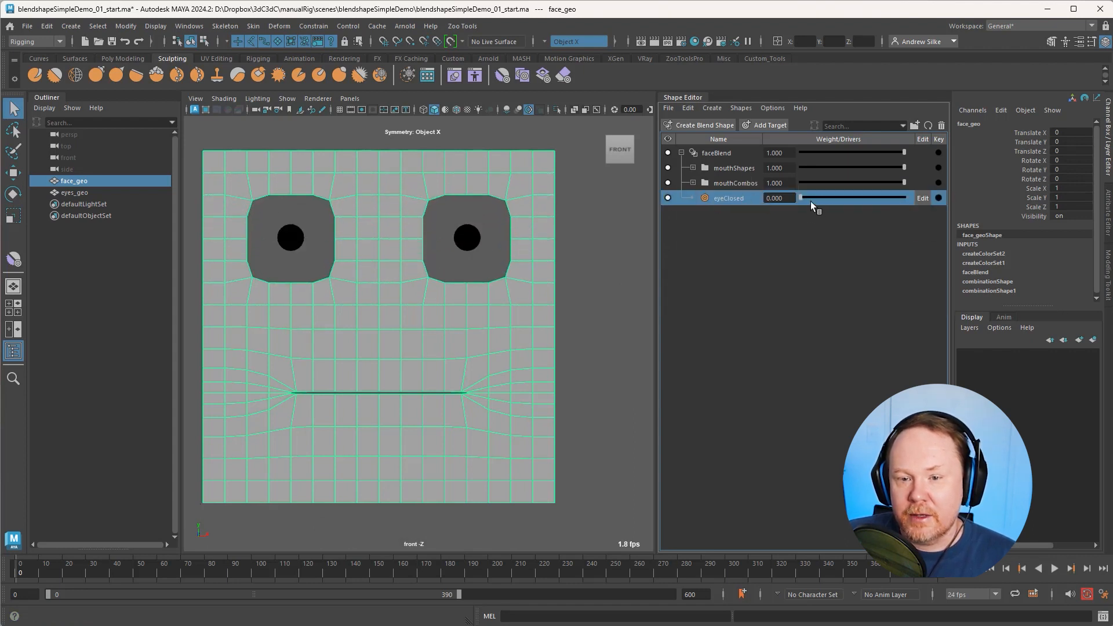
mouse_move(806, 198)
mouse_down()
mouse_move(1003, 200)
mouse_move(792, 197)
mouse_up()
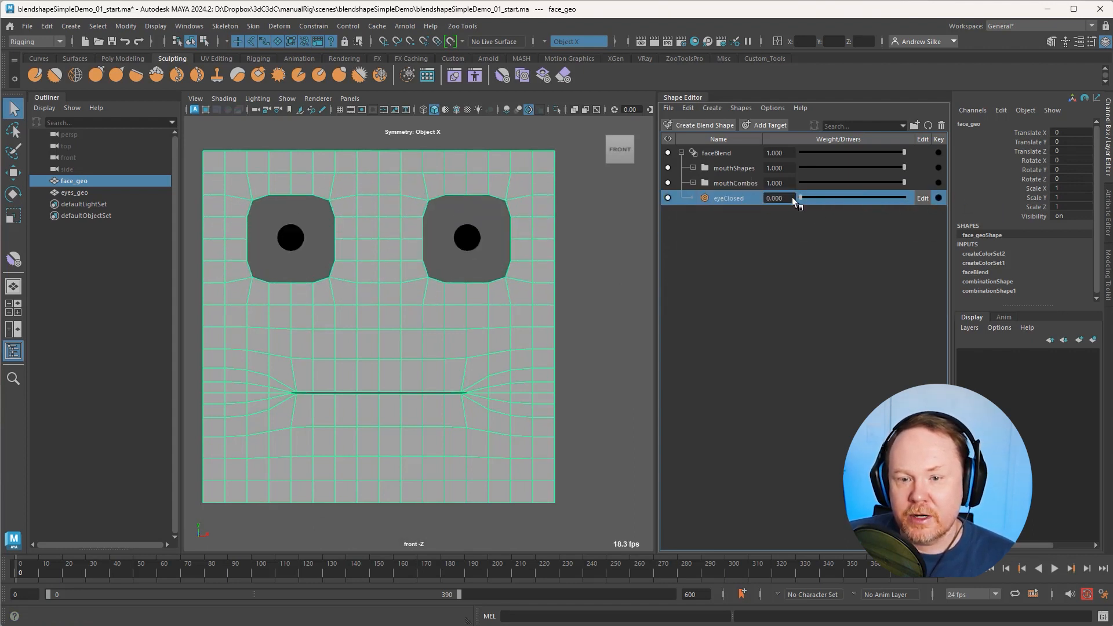
Step: Duplicate the eyeClosed target and rename the copy eyeClosedL
right_click(732, 197)
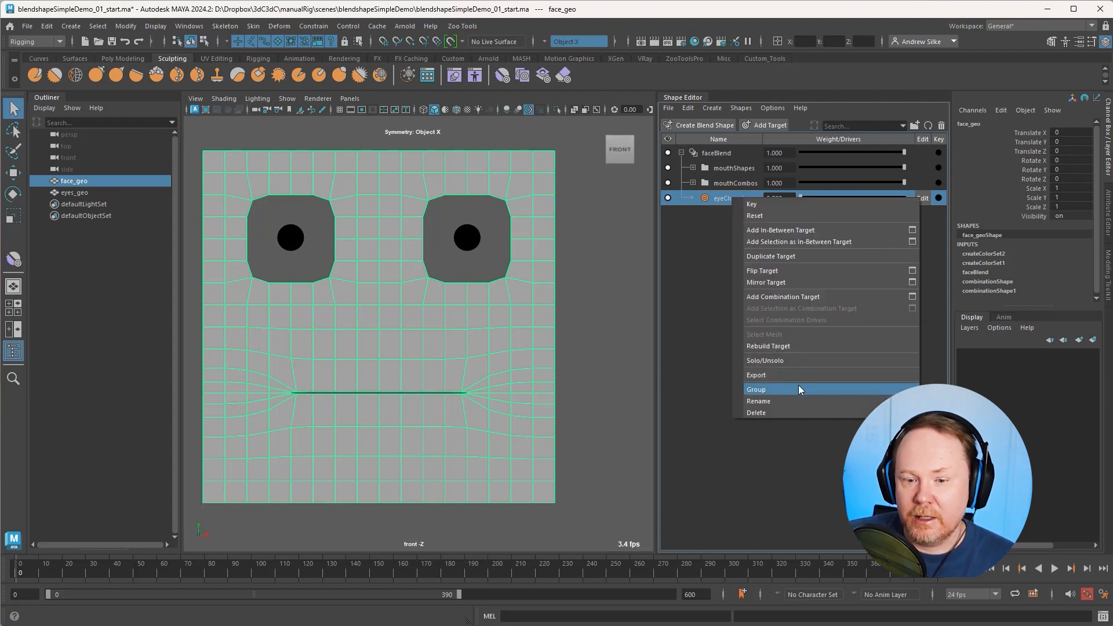
click(797, 257)
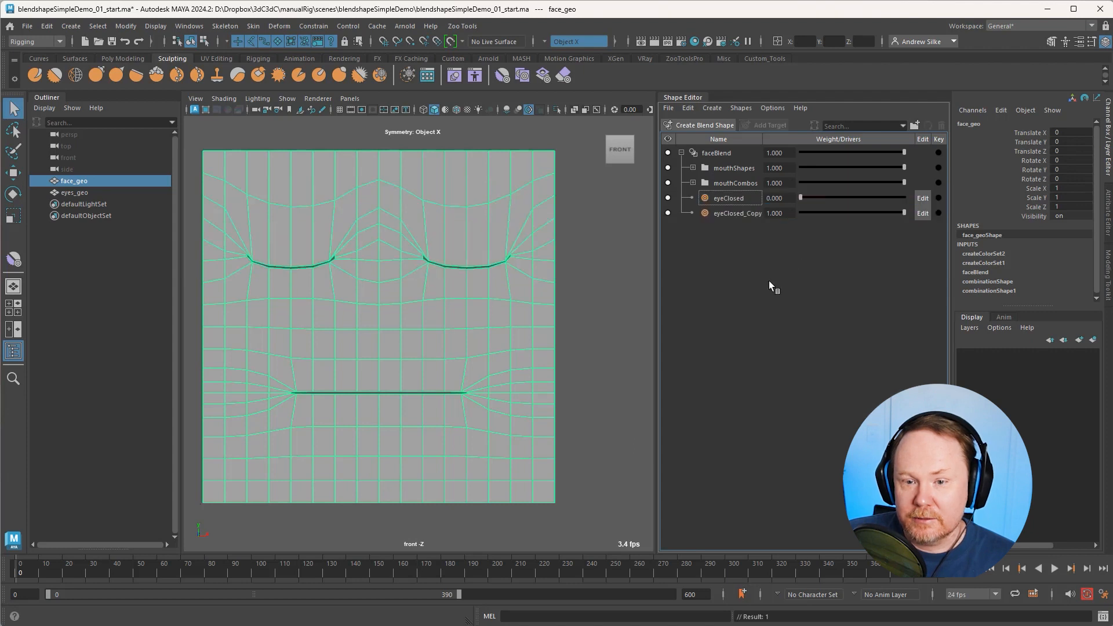
double_click(736, 211)
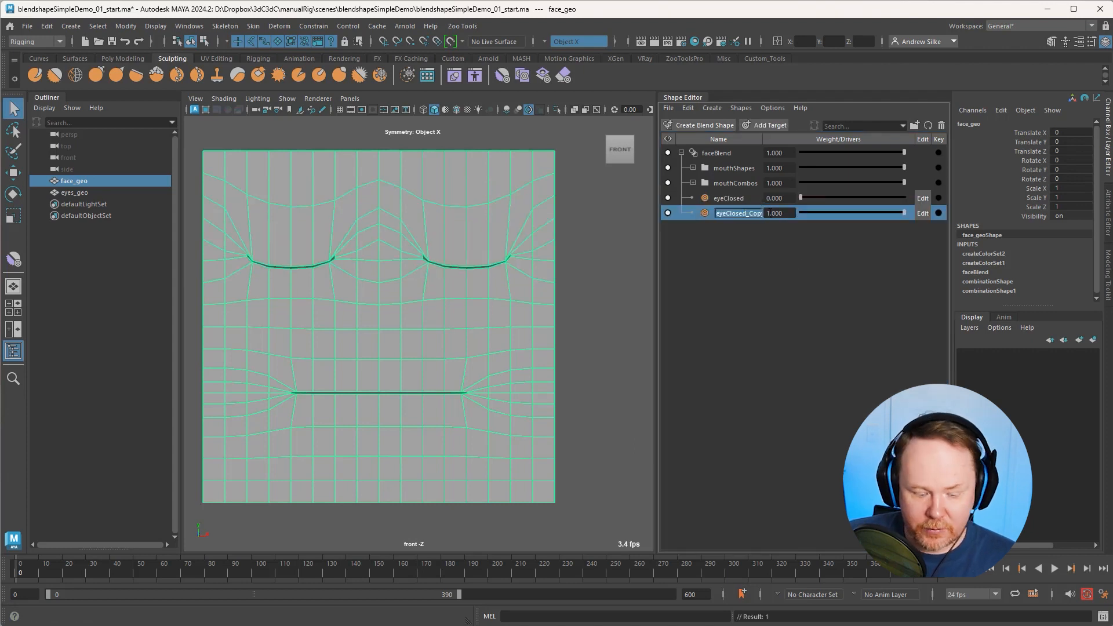
text(eyeClosedL)
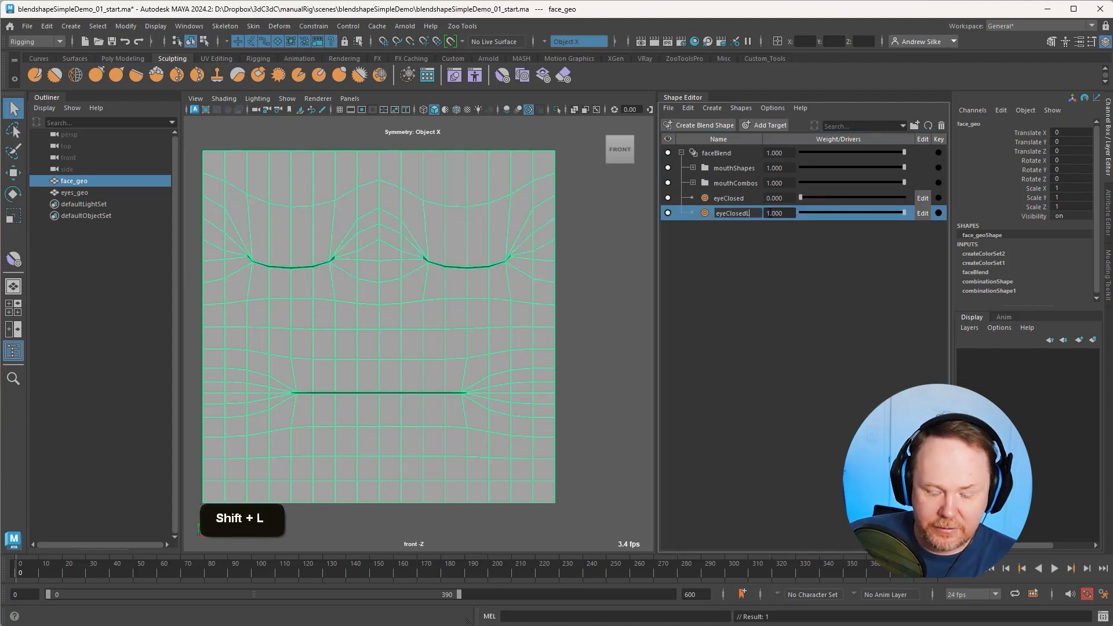
key(Return)
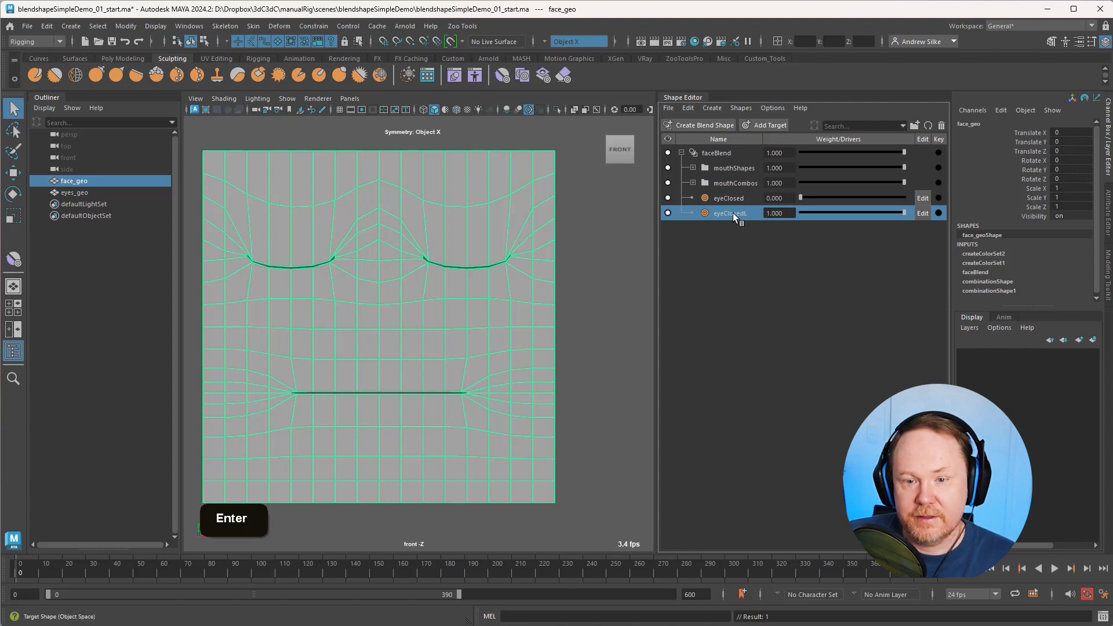
Step: Compare the eyeClosed and eyeClosedL targets by varying the eyeClosedL weight, leaving it at 1
click(734, 198)
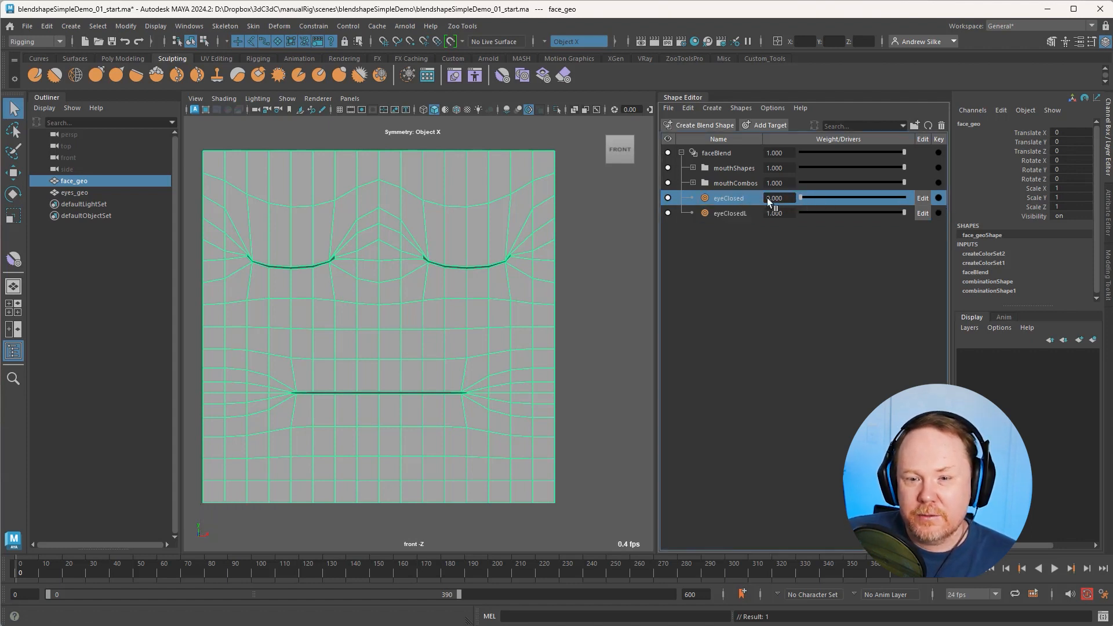
click(748, 213)
drag(904, 212, 996, 216)
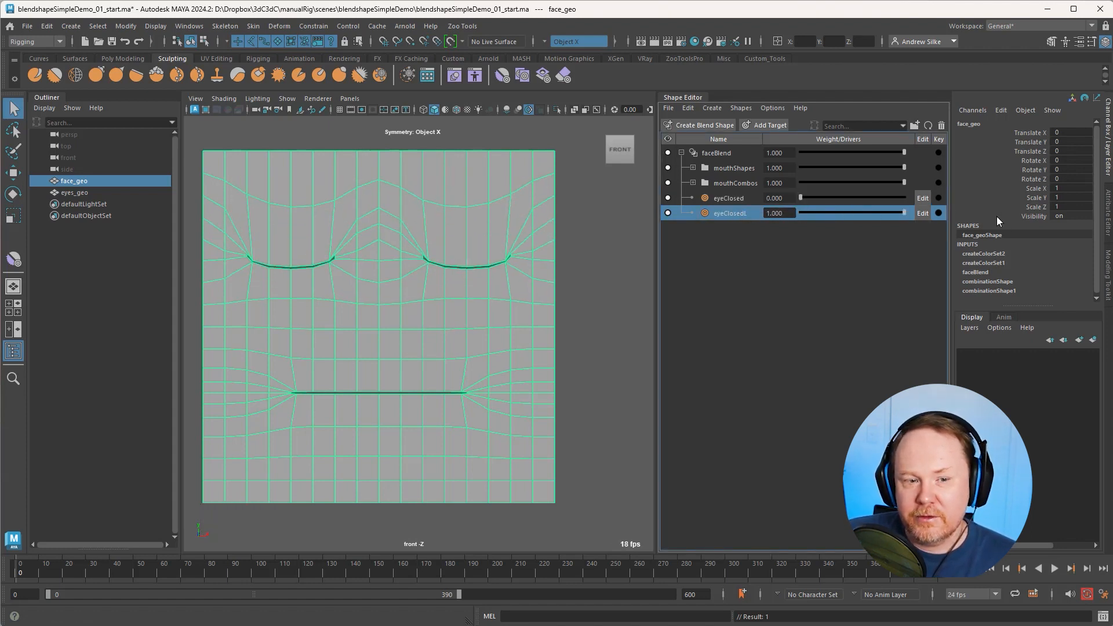
Step: With symmetry off, enable editing of the eyeClosedL target and erase its shape around the character's right eye using the Erase Target tool
click(563, 78)
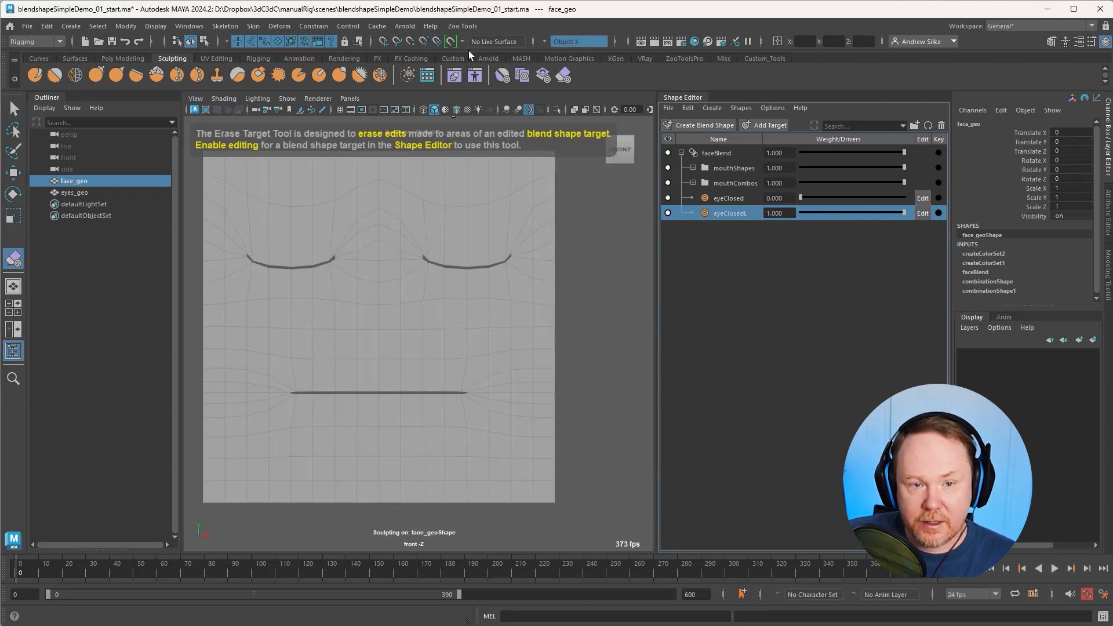
click(551, 44)
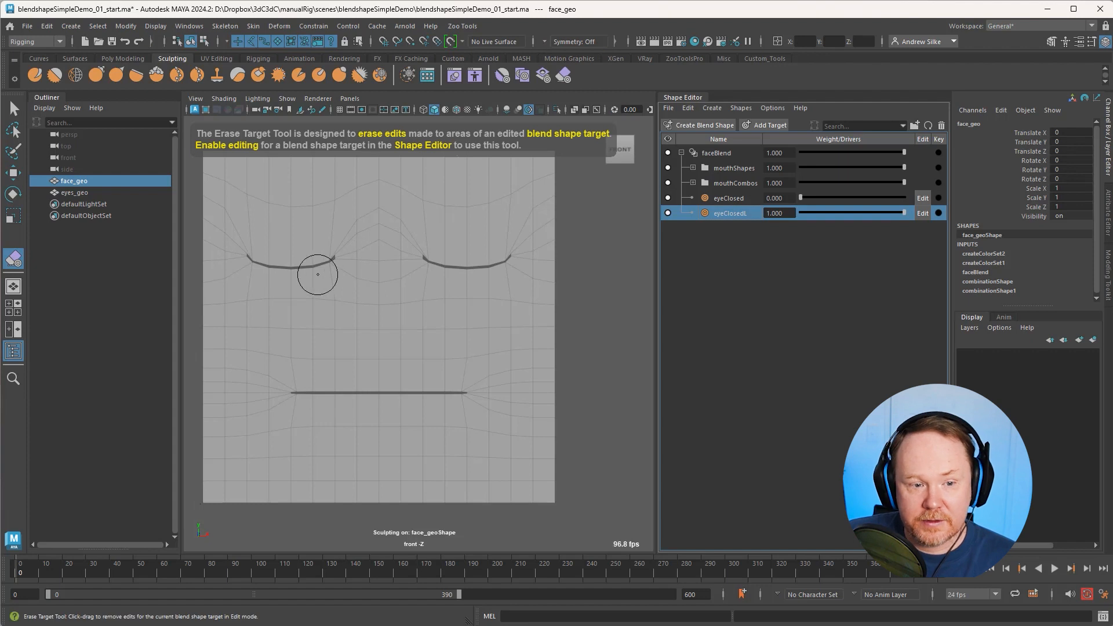
key(b)
key(b)
key(b)
key(b)
drag(306, 279, 326, 259)
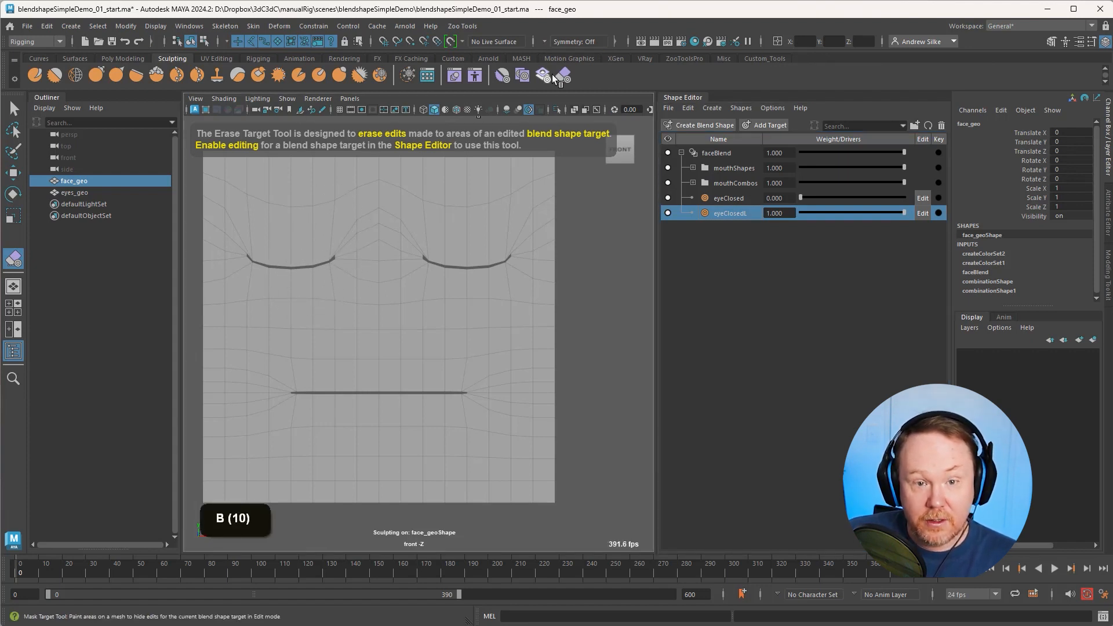
click(920, 213)
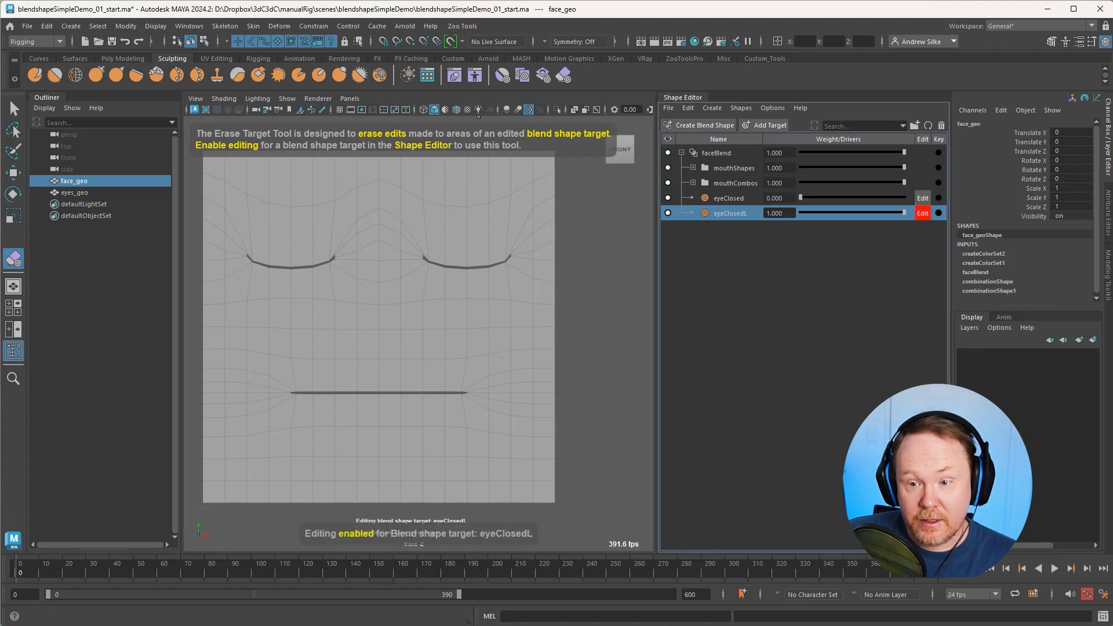
mouse_move(341, 256)
mouse_down()
mouse_move(298, 201)
mouse_move(243, 198)
mouse_up()
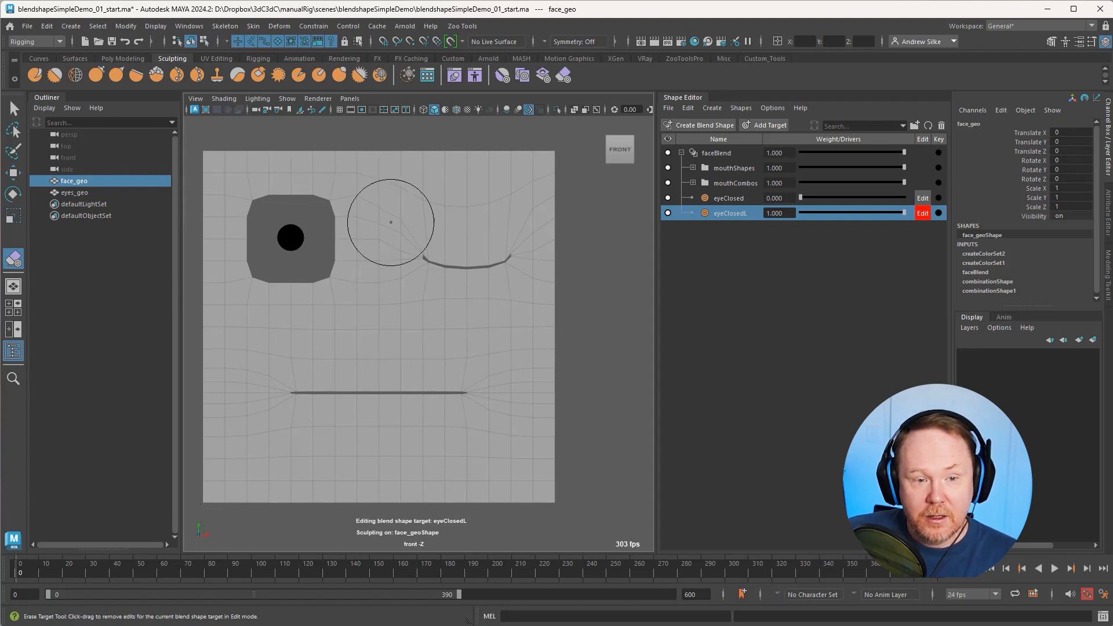
Step: Smooth the eyeClosedL edits between the eyes with the Smooth Target tool, lower the target's weight to 0 and turn off its editing
click(502, 75)
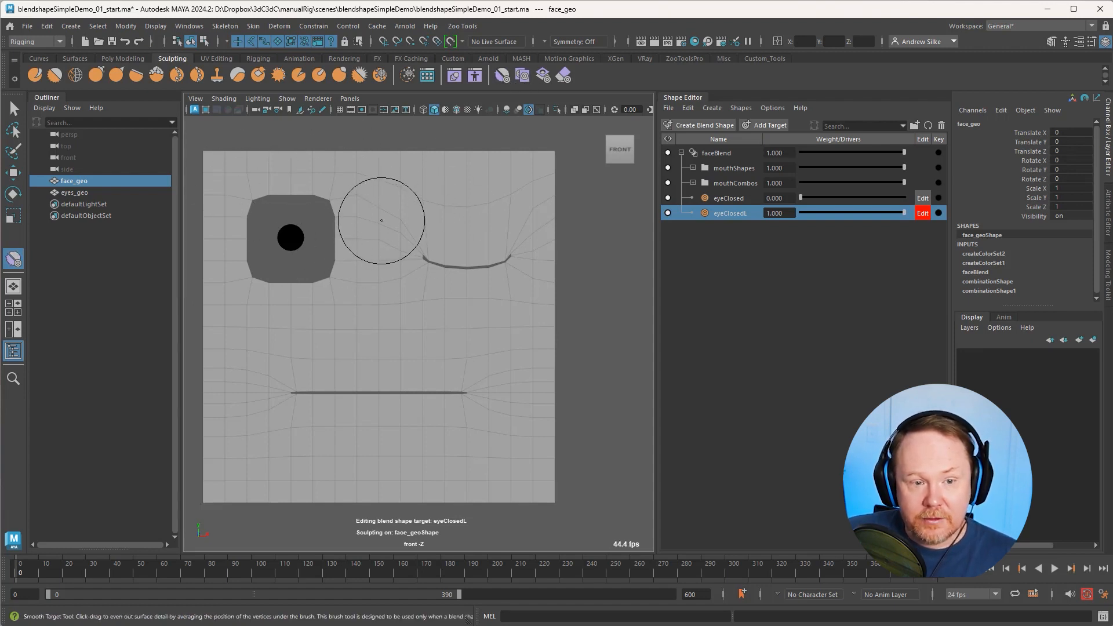
key(b)
drag(379, 224, 362, 223)
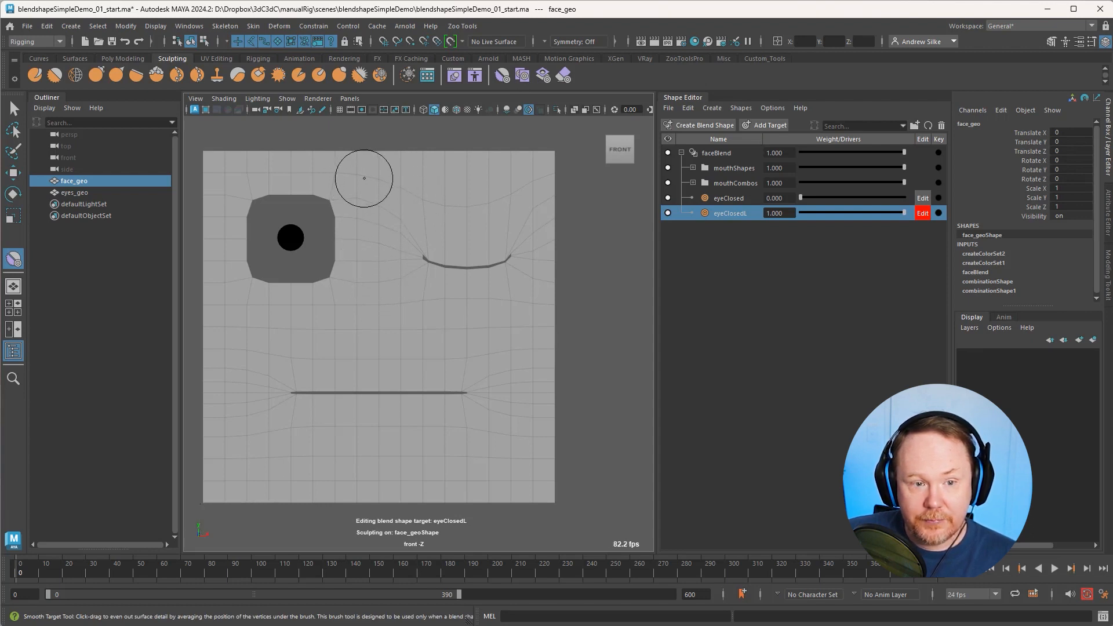
drag(846, 212, 583, 219)
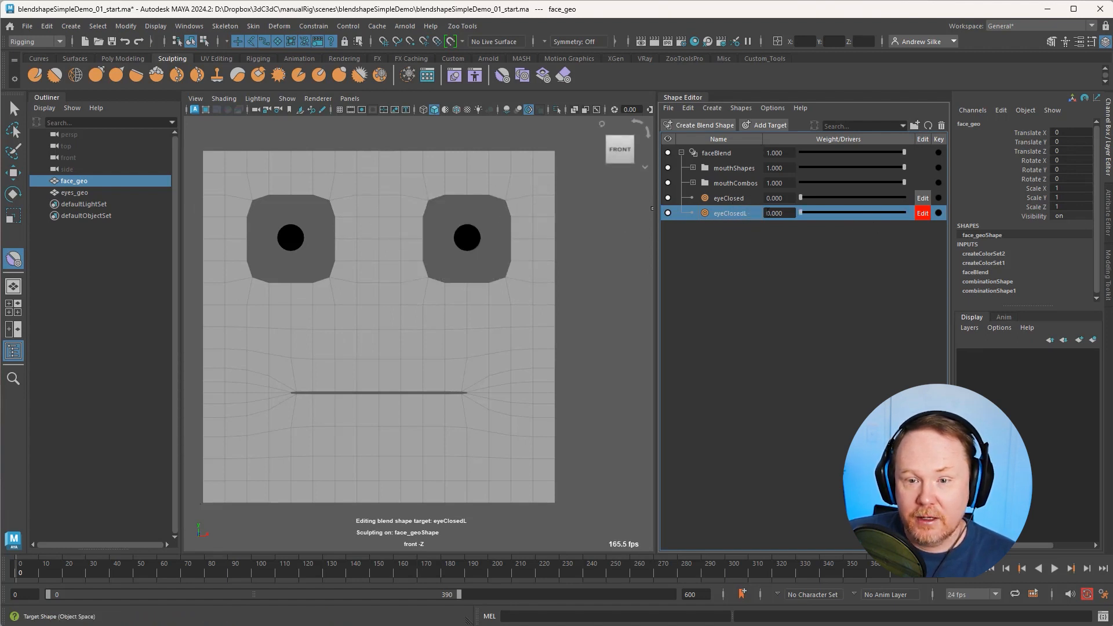
click(921, 213)
Step: Duplicate the eyeClosedL target and rename the copy eyeClosedR
right_click(728, 213)
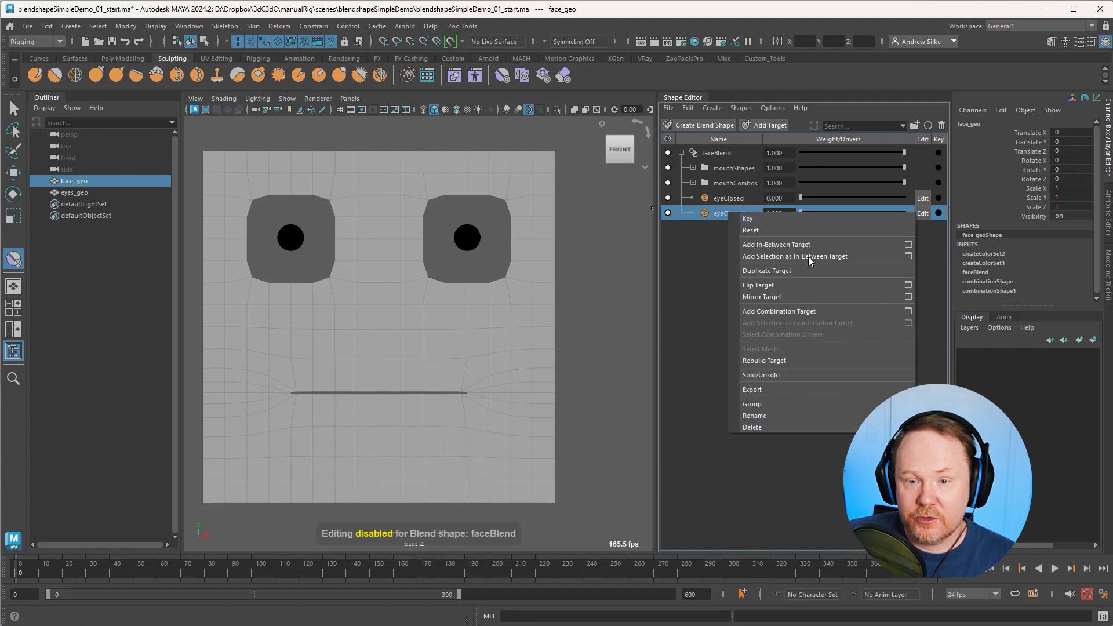
click(774, 271)
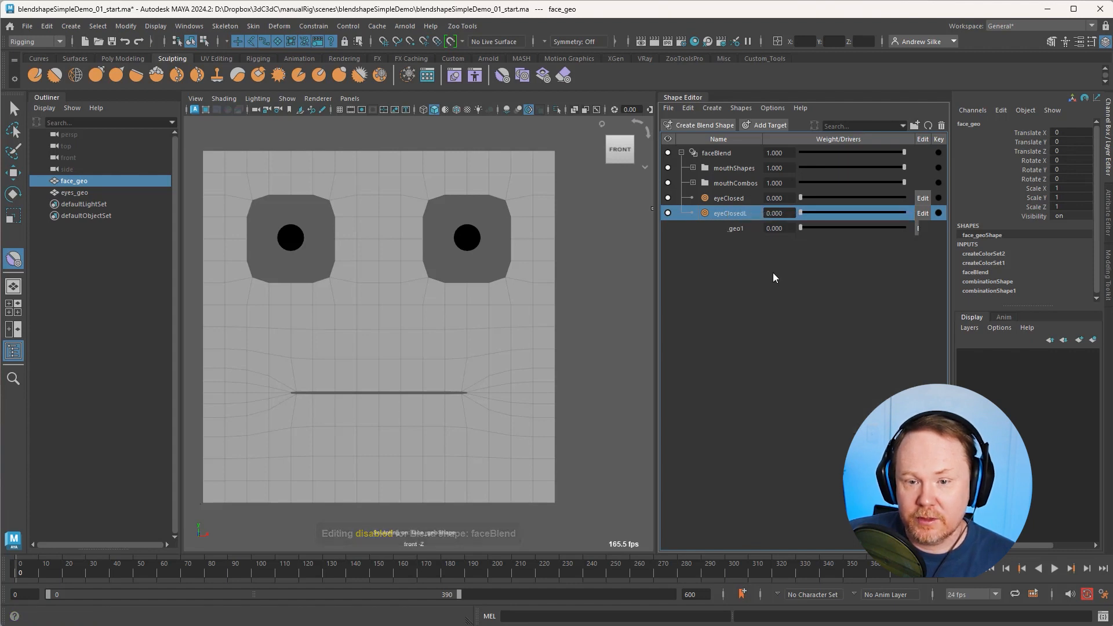
double_click(739, 229)
drag(746, 228, 805, 222)
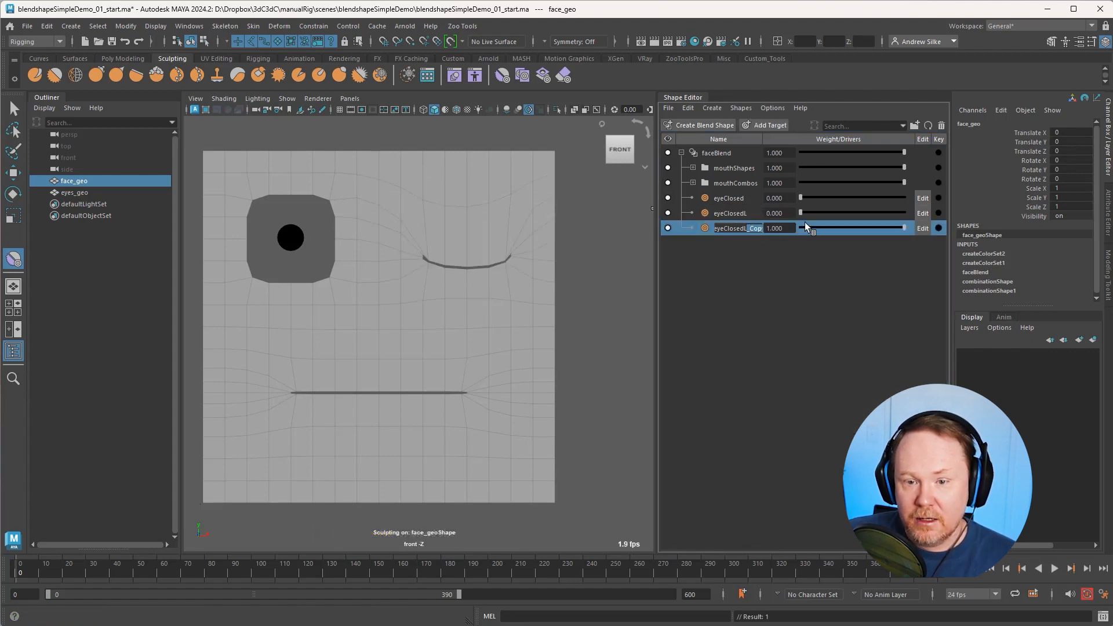
key(BackSpace)
text(R)
key(Return)
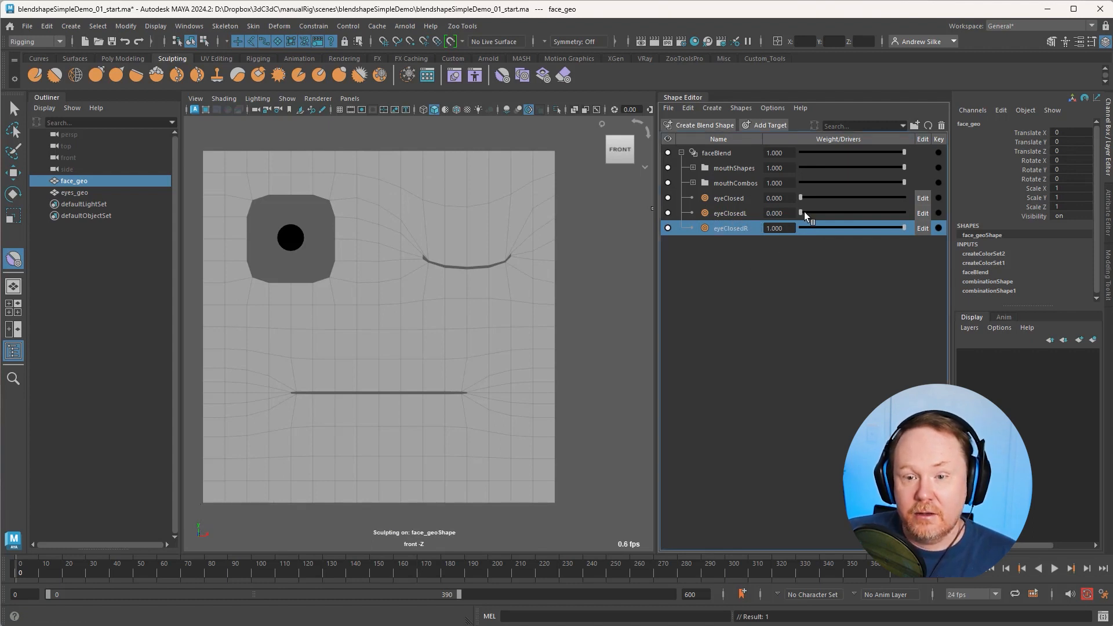
Step: Keep the eyeClosedR weight at 1, try mirroring the target, and undo the mirror
drag(801, 228, 1044, 227)
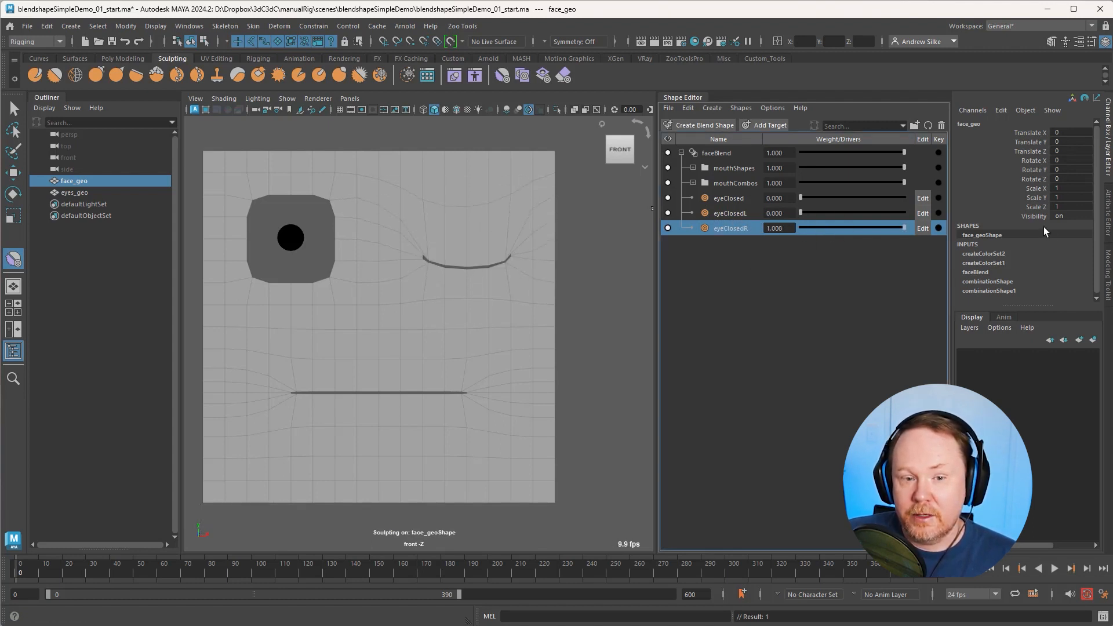
right_click(736, 228)
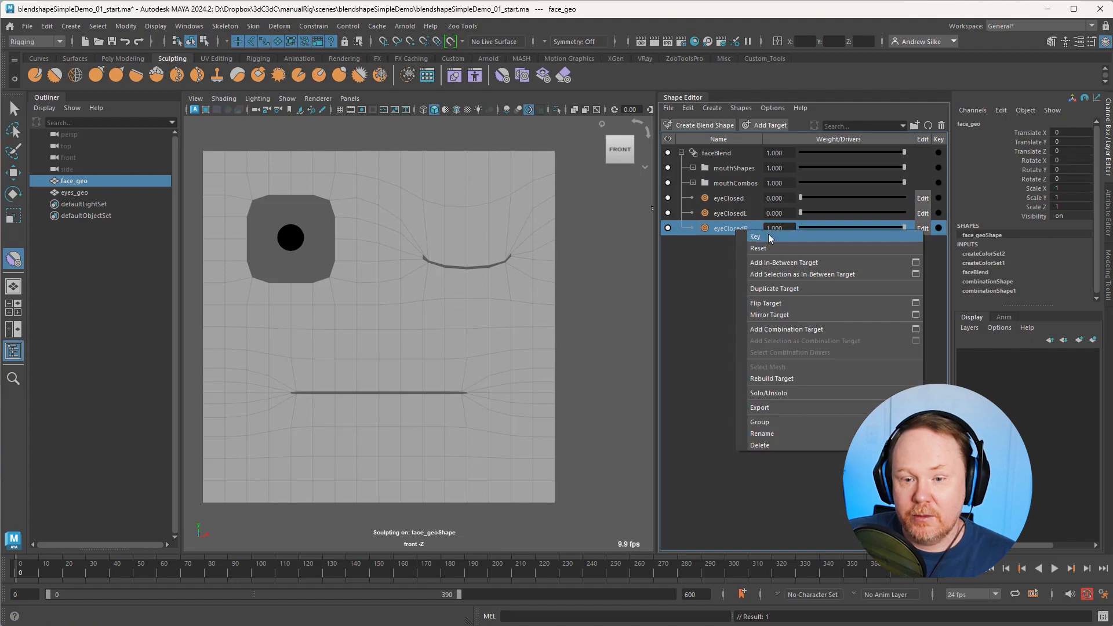
click(774, 316)
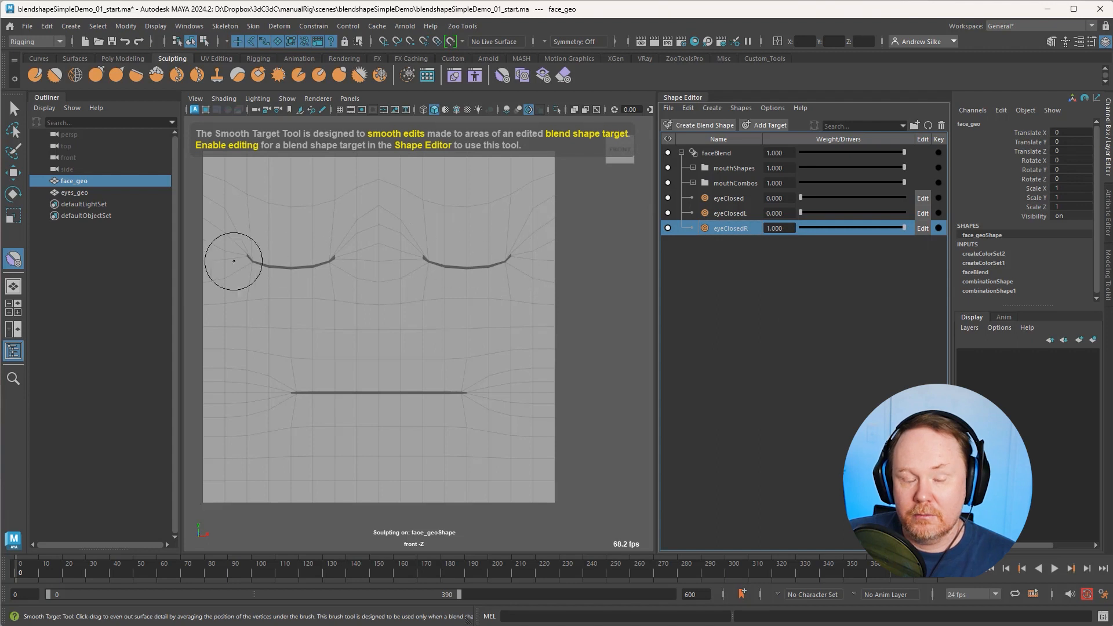
key(ctrl+z)
Step: Flip the eyeClosedR target to the opposite eye and test its weight, leaving it at 0
right_click(734, 230)
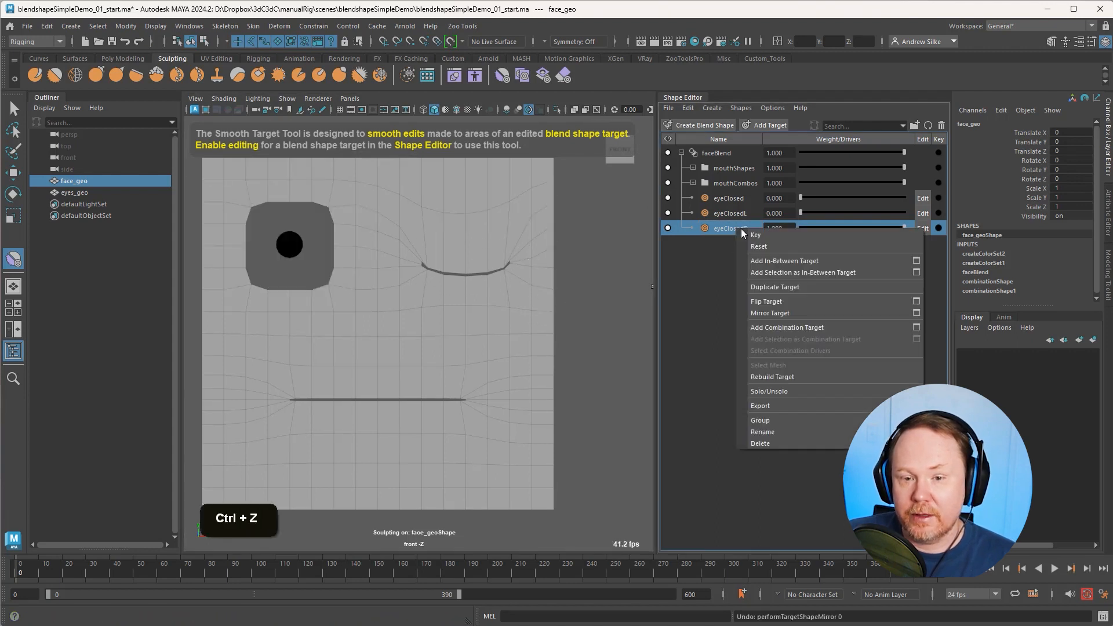
click(778, 301)
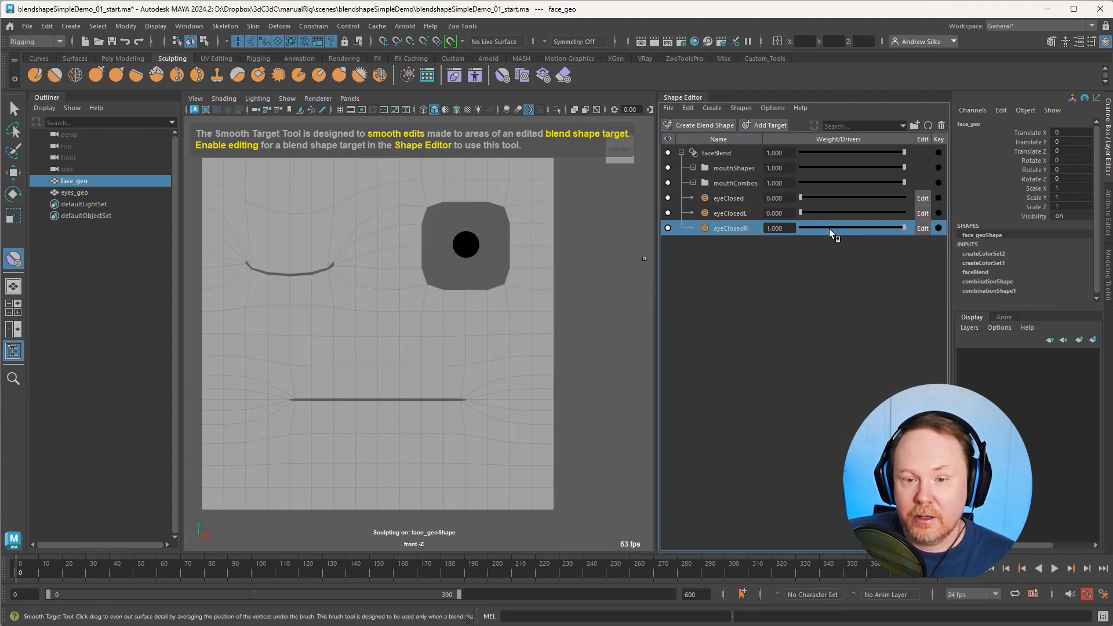
drag(829, 228, 668, 221)
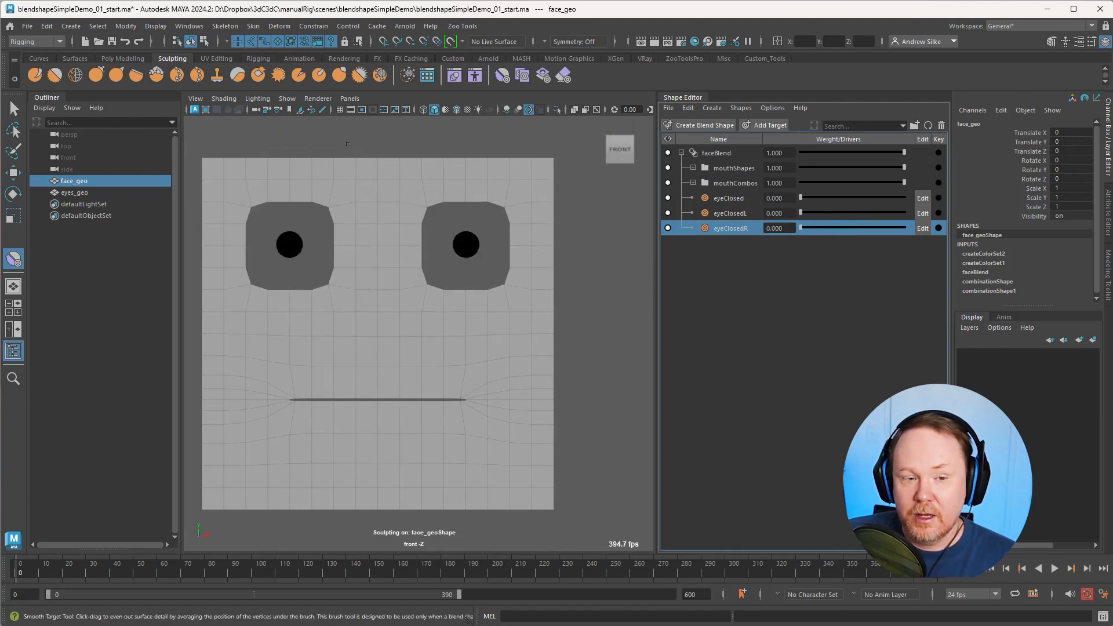
drag(828, 227, 780, 213)
Step: Delete the eyeClosedL and eyeClosedR targets from faceBlend
shift+click(735, 214)
click(710, 198)
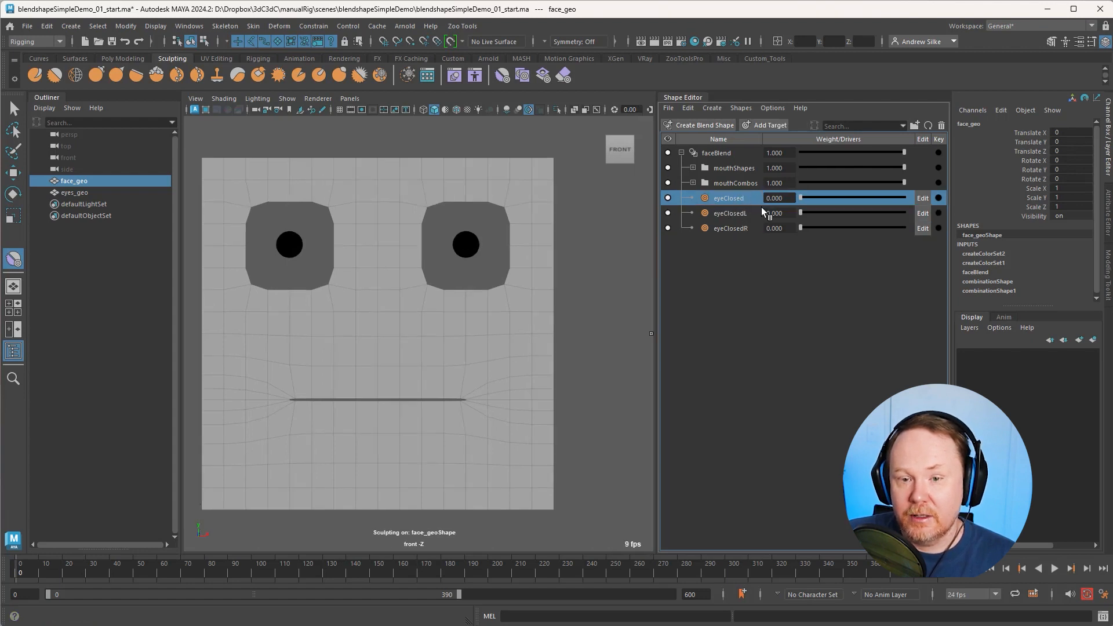
click(742, 213)
shift+click(743, 227)
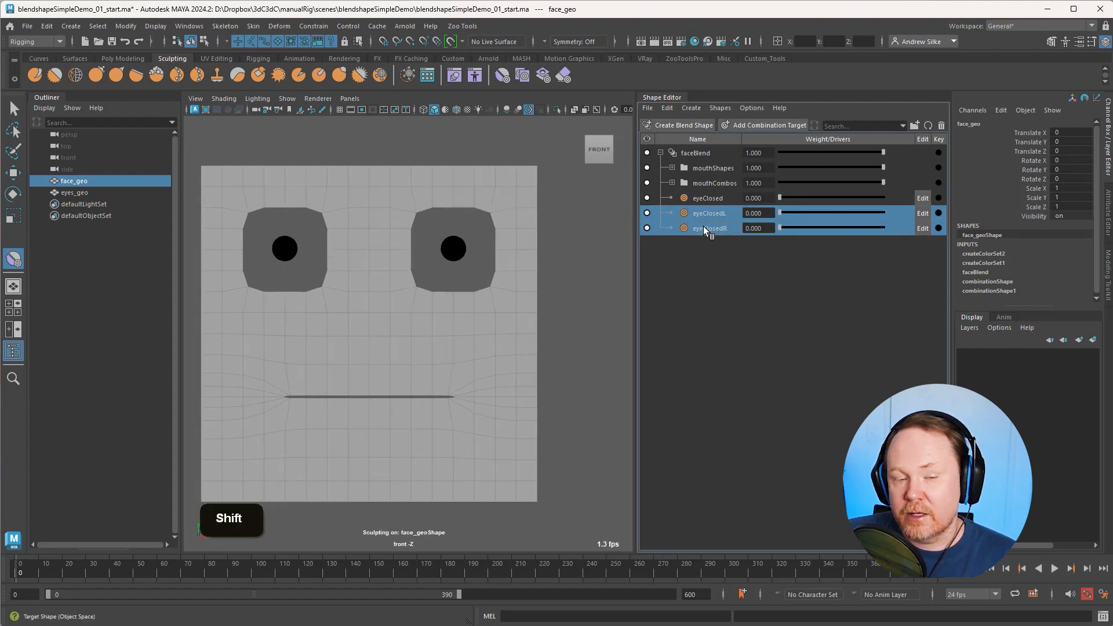
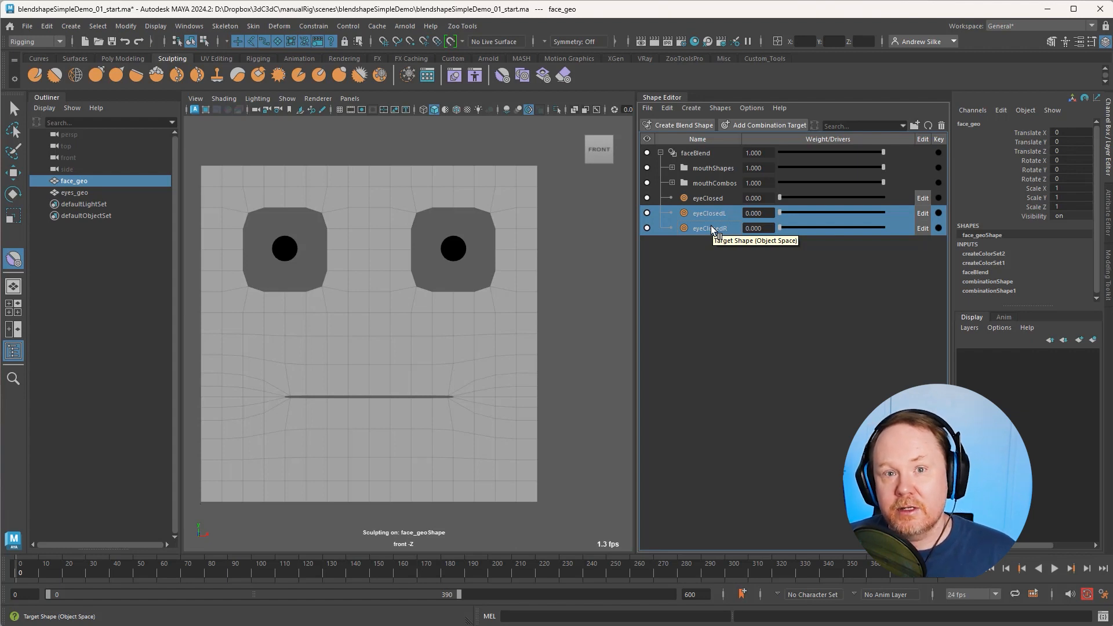
click(707, 217)
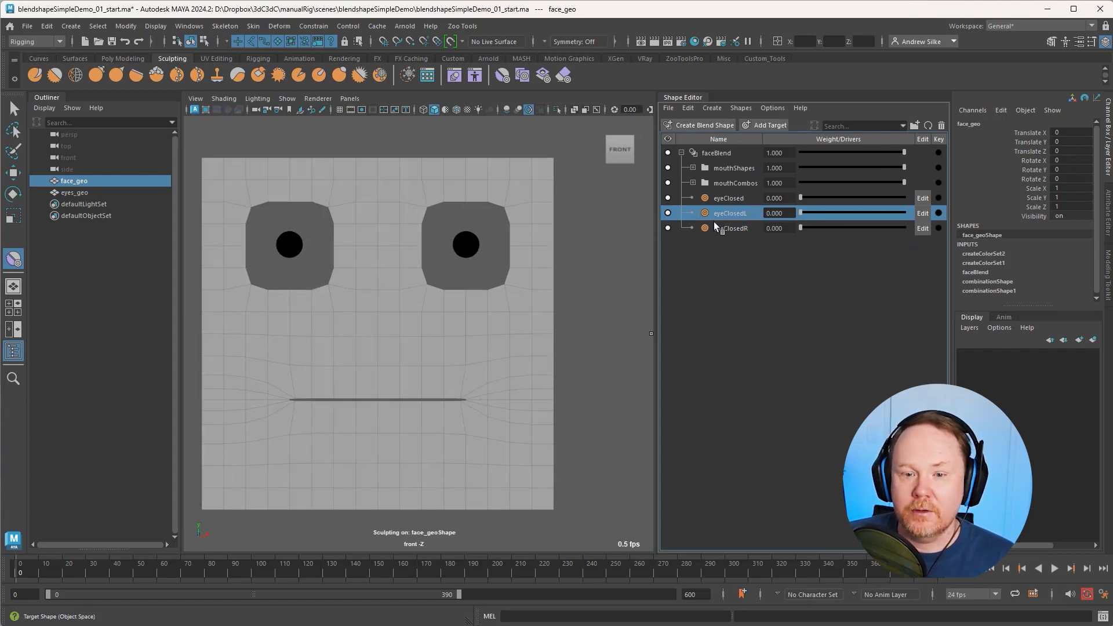
shift+click(720, 228)
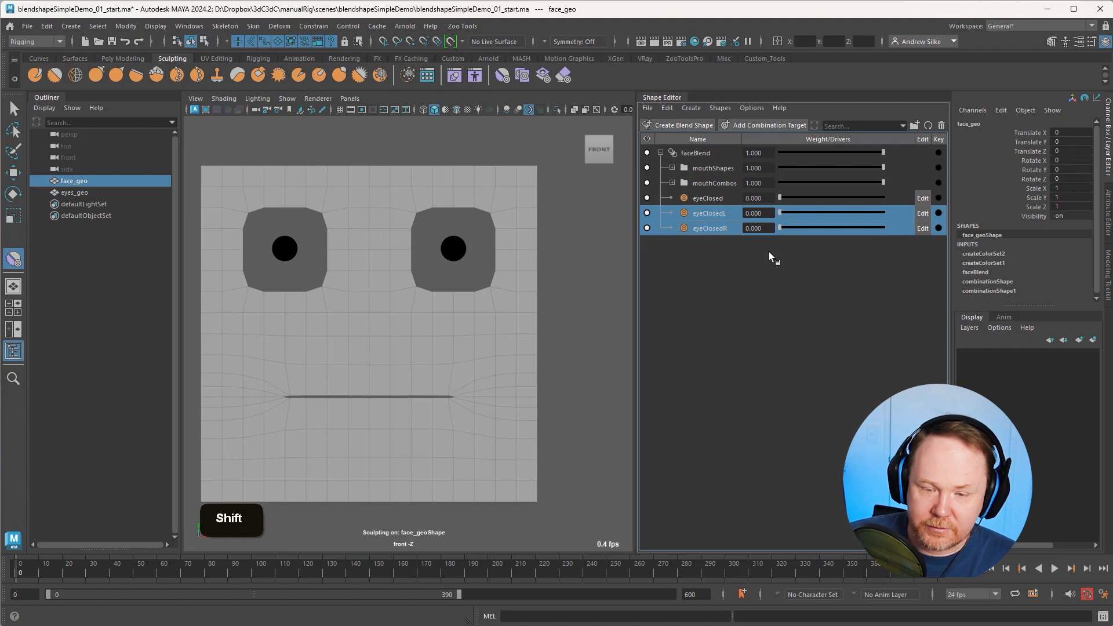
key(Delete)
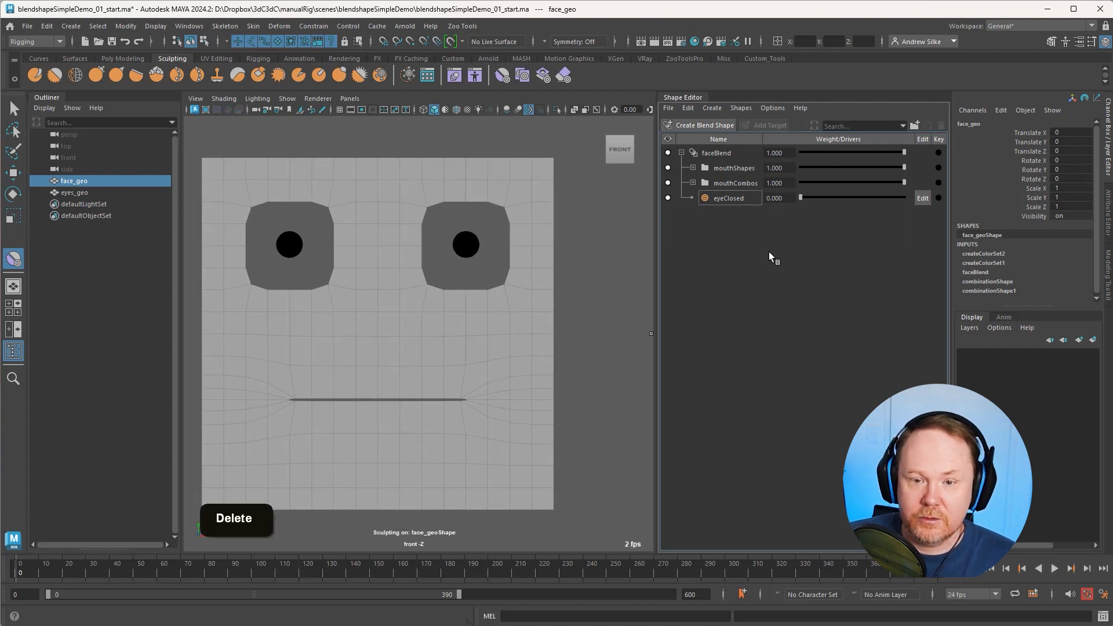
Step: Group the eyeClosed target in a new group named eyeShapes and place the group between mouthShapes and mouthCombos
click(732, 199)
right_click(739, 198)
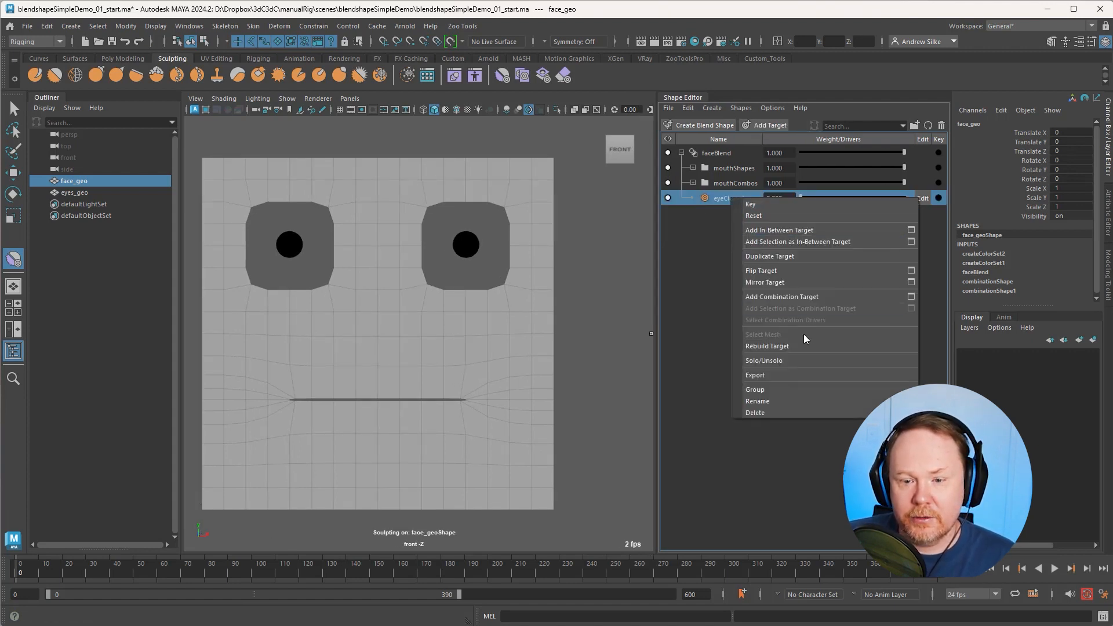
click(755, 389)
double_click(730, 199)
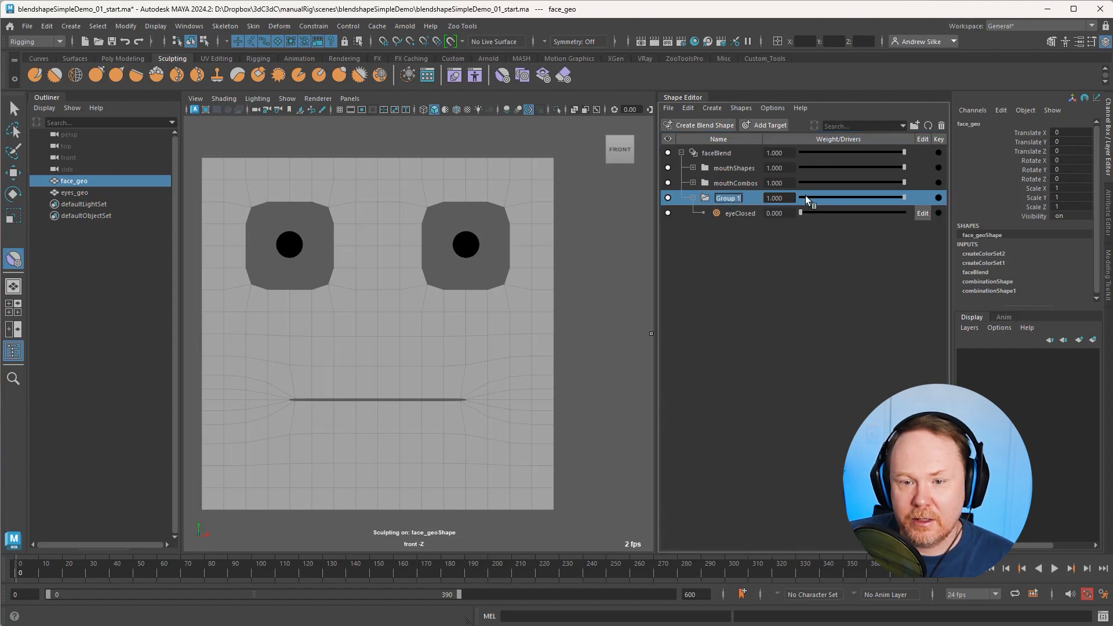
text(eyeShapes)
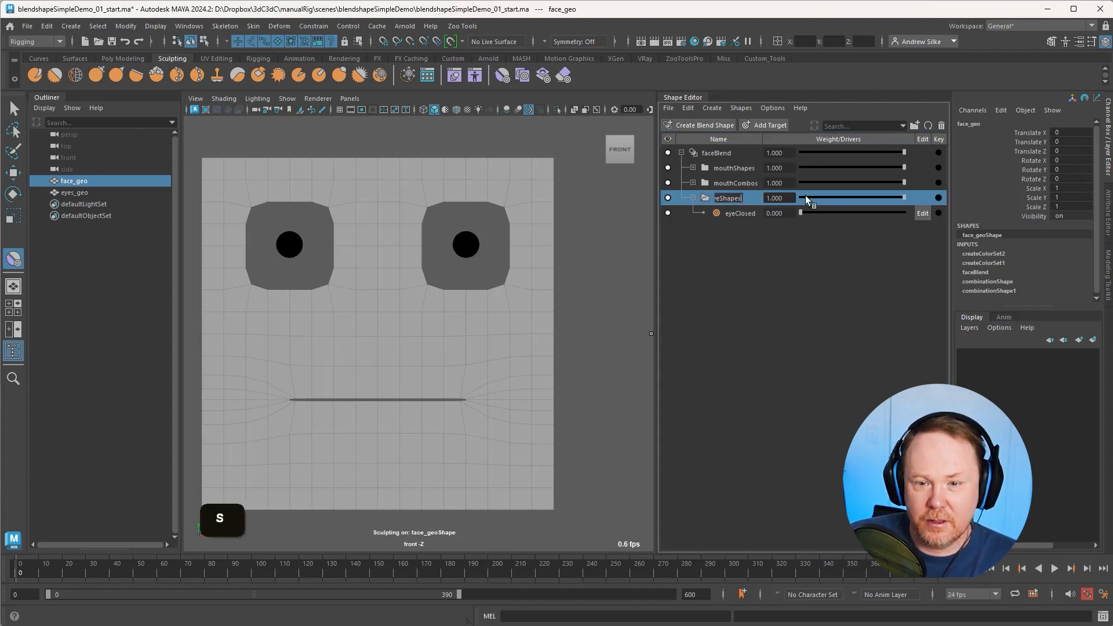
key(Return)
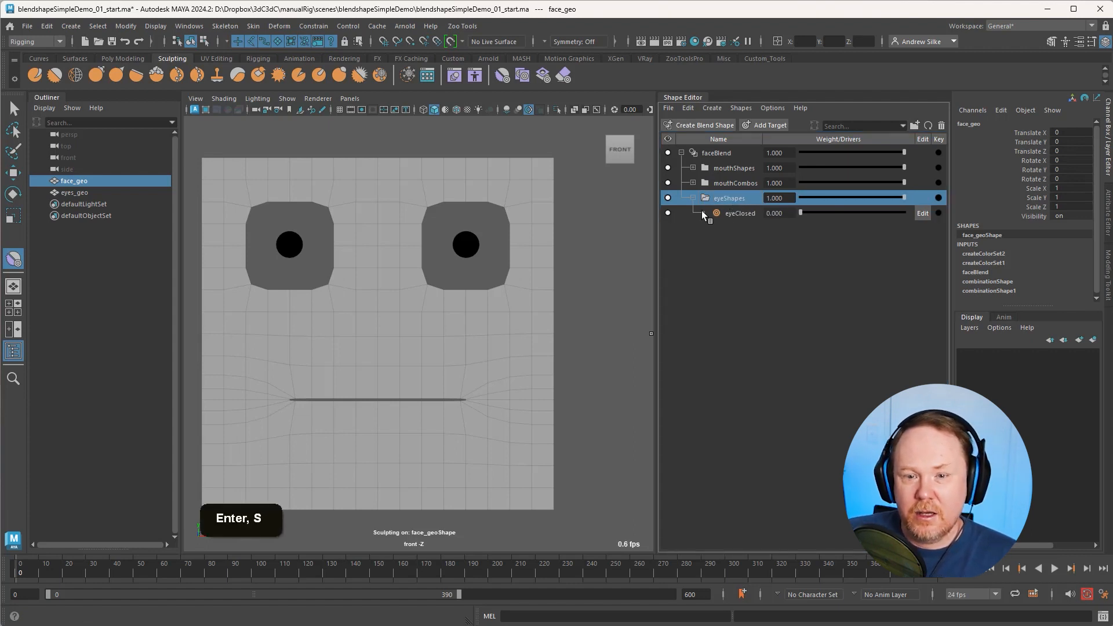
drag(719, 197, 728, 176)
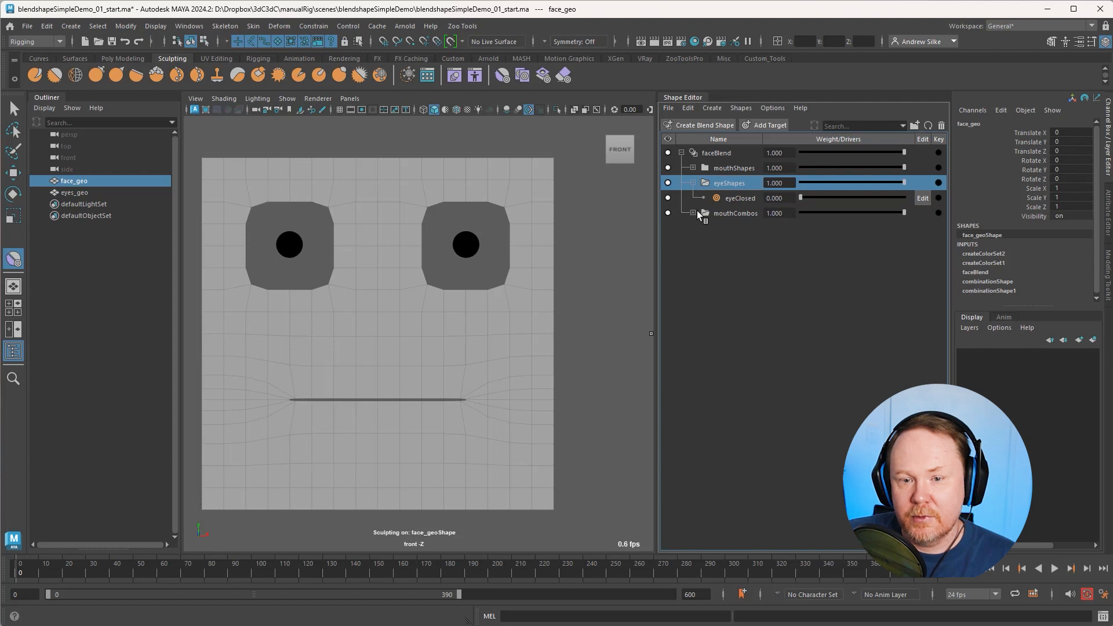
drag(802, 198, 750, 201)
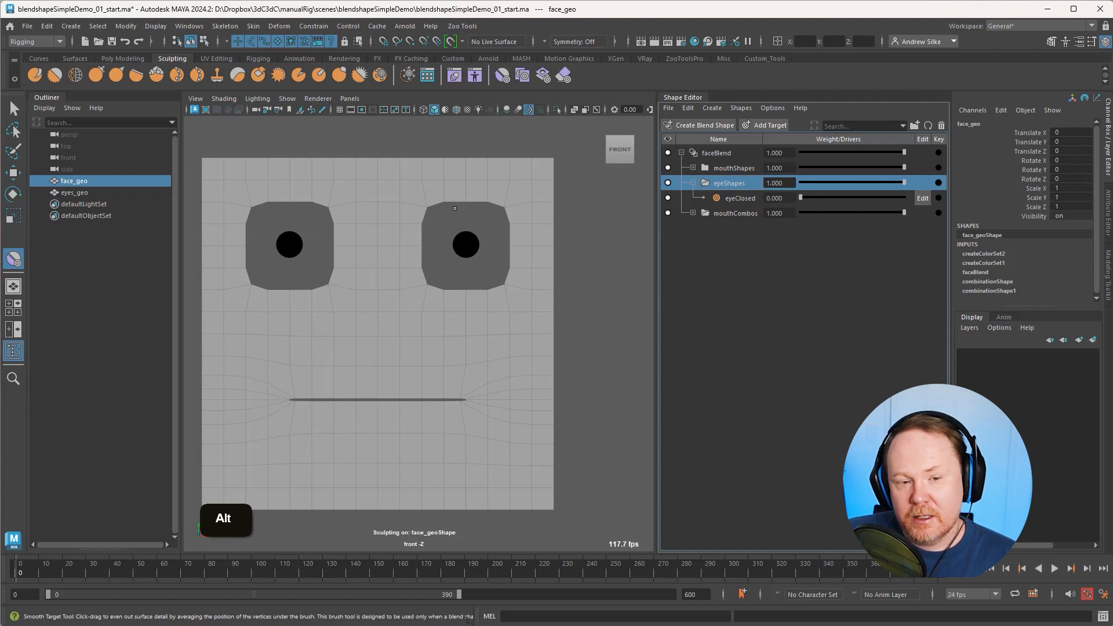
Step: Select the face mesh and add a new target named eyeHappy after eyeClosed in the eyeShapes group
key(q)
key(q)
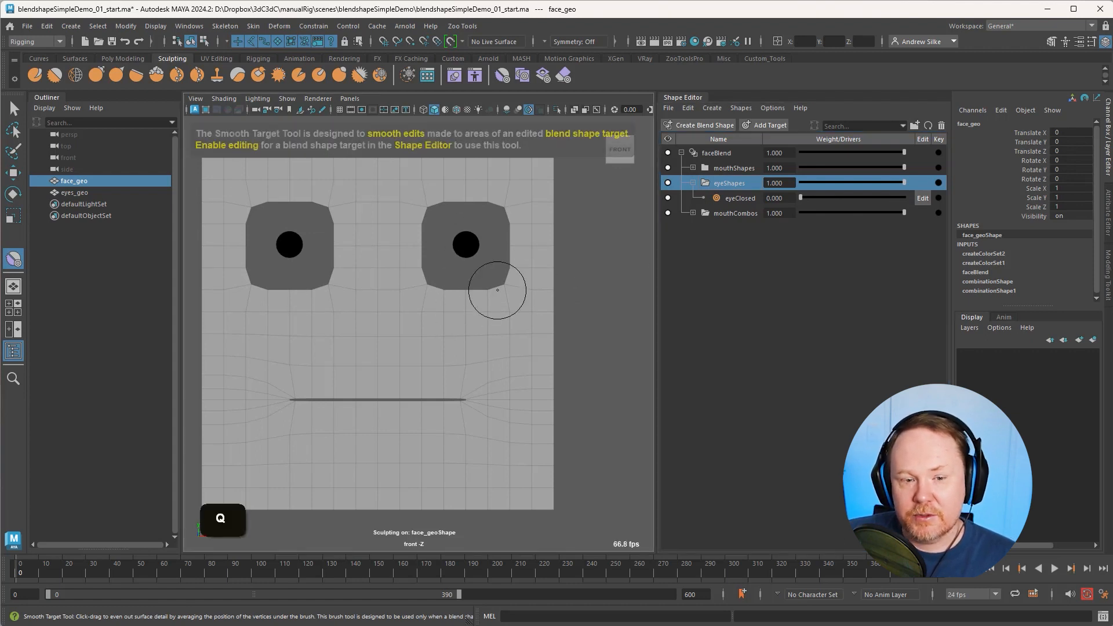
click(474, 271)
click(486, 302)
click(735, 197)
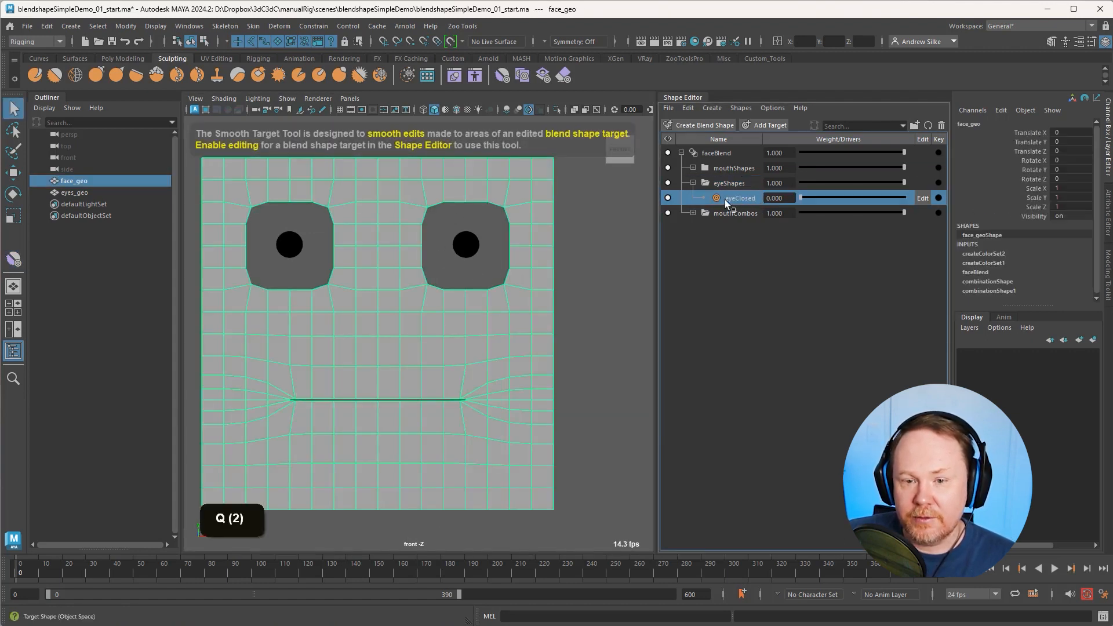
click(767, 125)
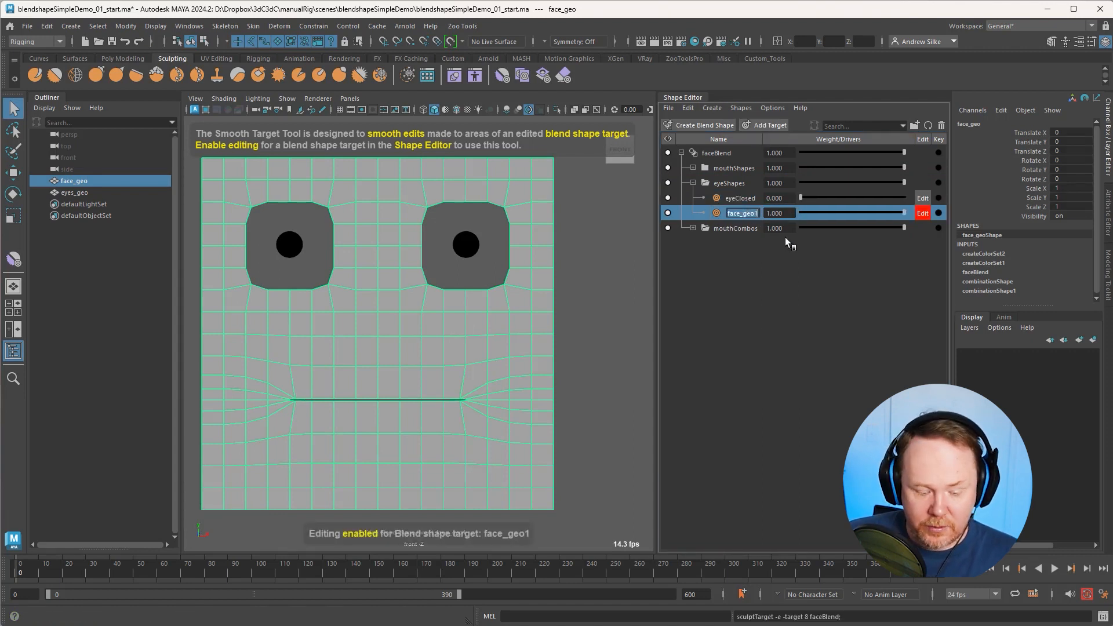
text(eyeHappyu)
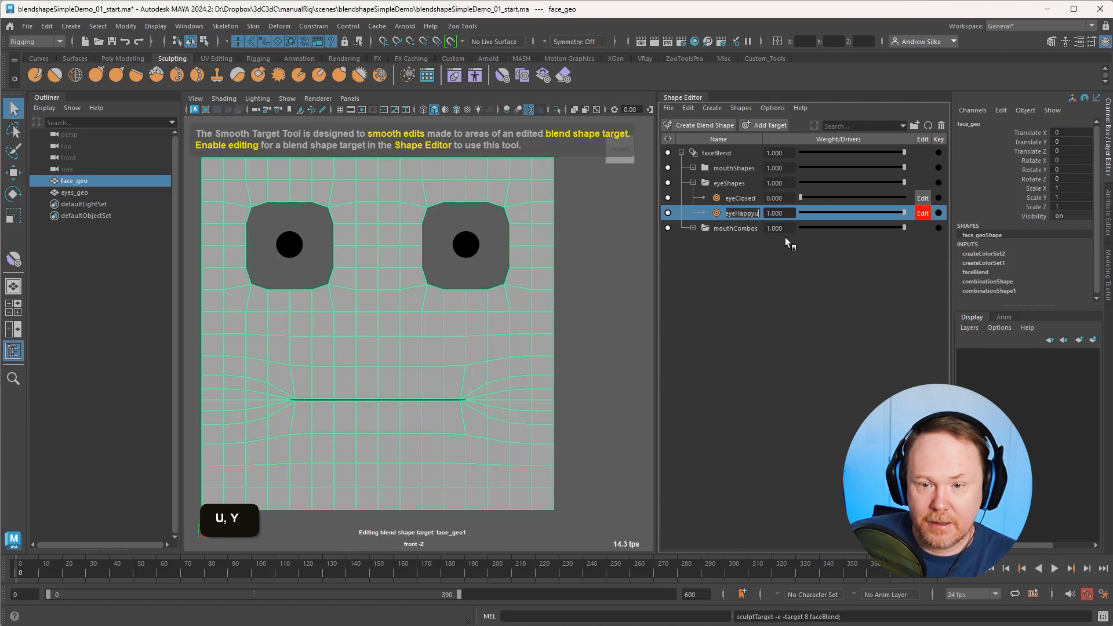
key(BackSpace)
key(Return)
Step: With a reduced soft-selection radius and Object X symmetry, raise the middle lower-lid vertex of both eyes to the bottom of the pupils
alt+right_drag(477, 278, 513, 283)
key(q)
key(alt+1)
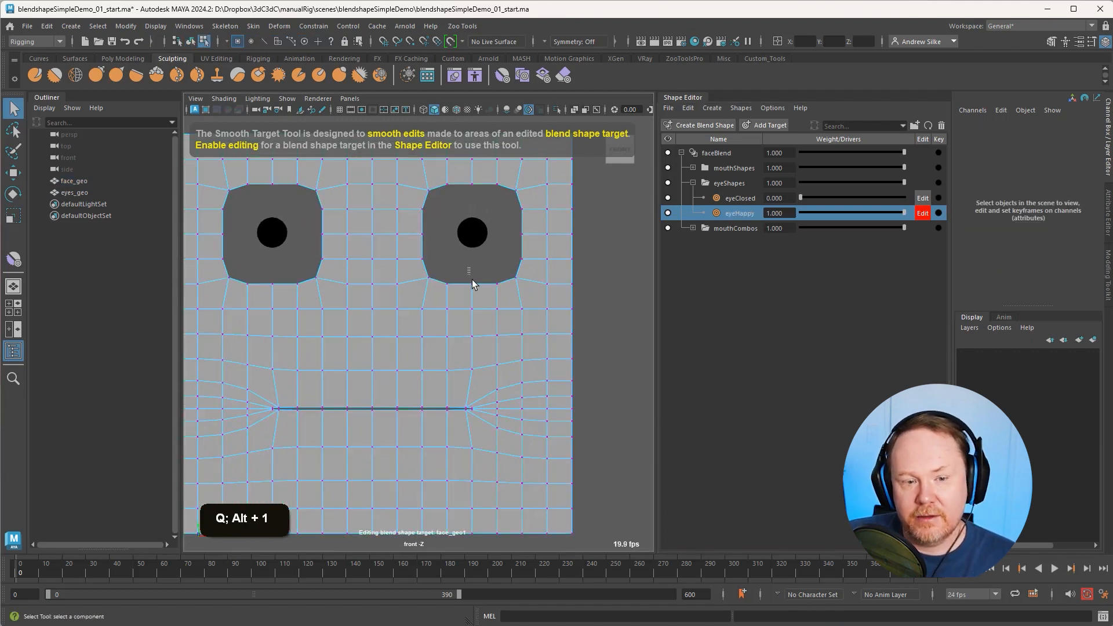
click(472, 284)
key(w)
key(b)
middle_drag(453, 293, 528, 284)
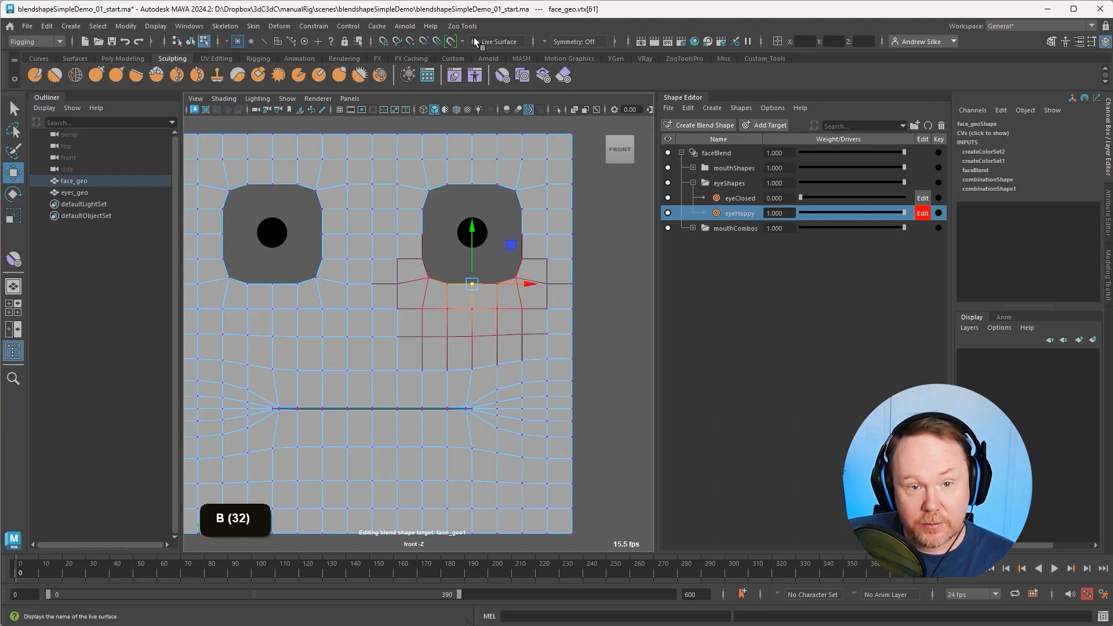
click(543, 41)
click(580, 55)
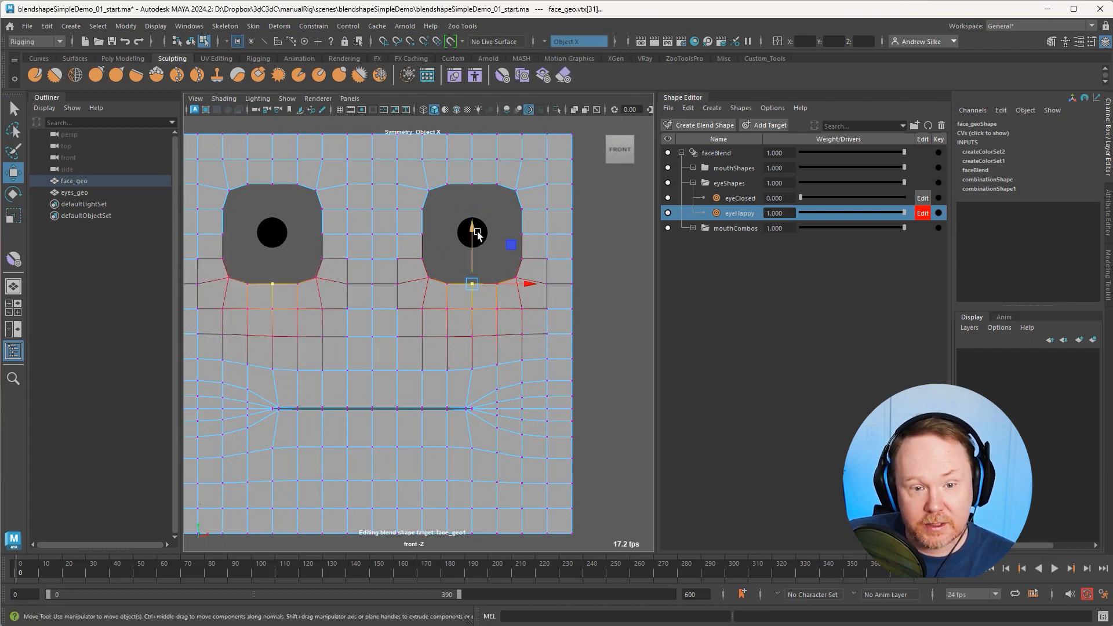
drag(475, 231, 478, 199)
key(q)
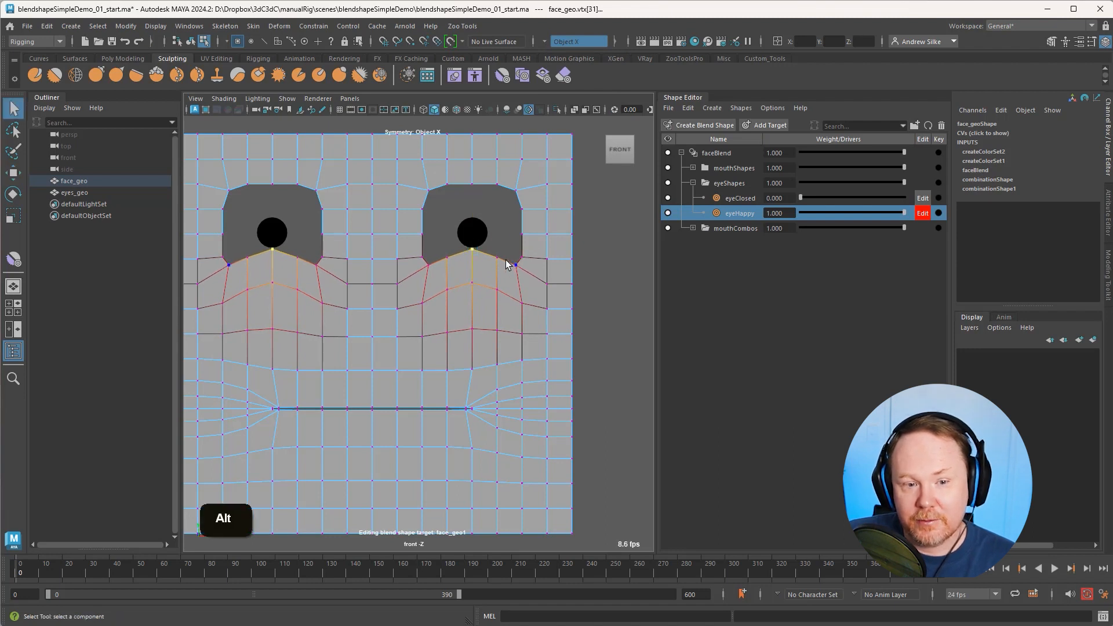
Step: Raise the lower-lid vertices on either side of the middle one, without soft selection, to round the eyeHappy arch
click(495, 257)
shift+click(455, 259)
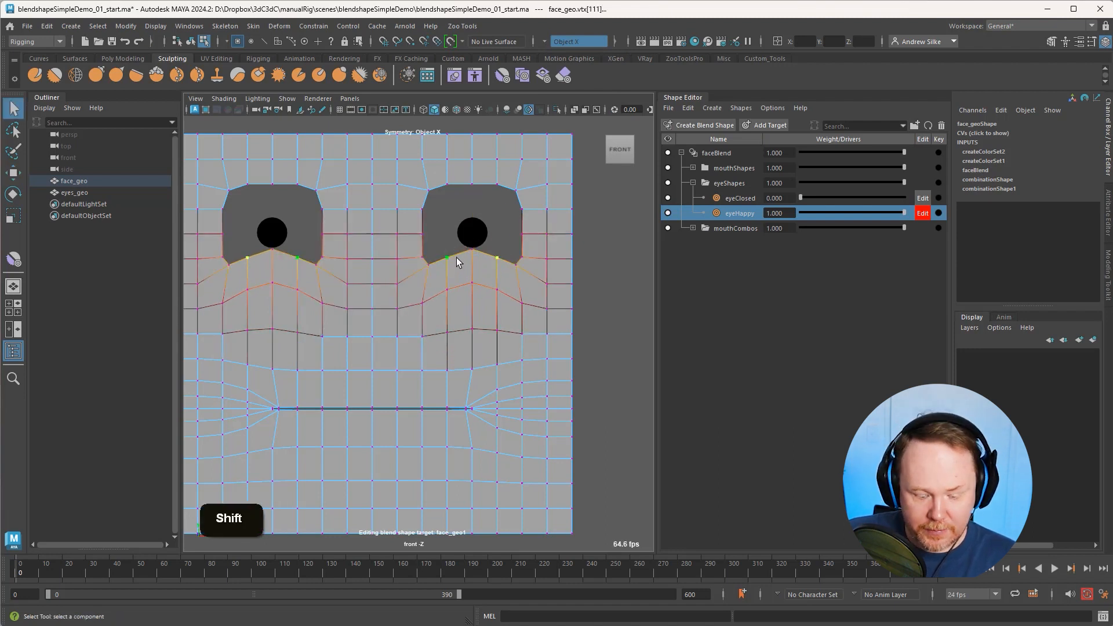
key(w)
key(b)
drag(473, 225, 475, 218)
key(q)
alt+right_drag(527, 258, 530, 260)
drag(489, 240, 529, 272)
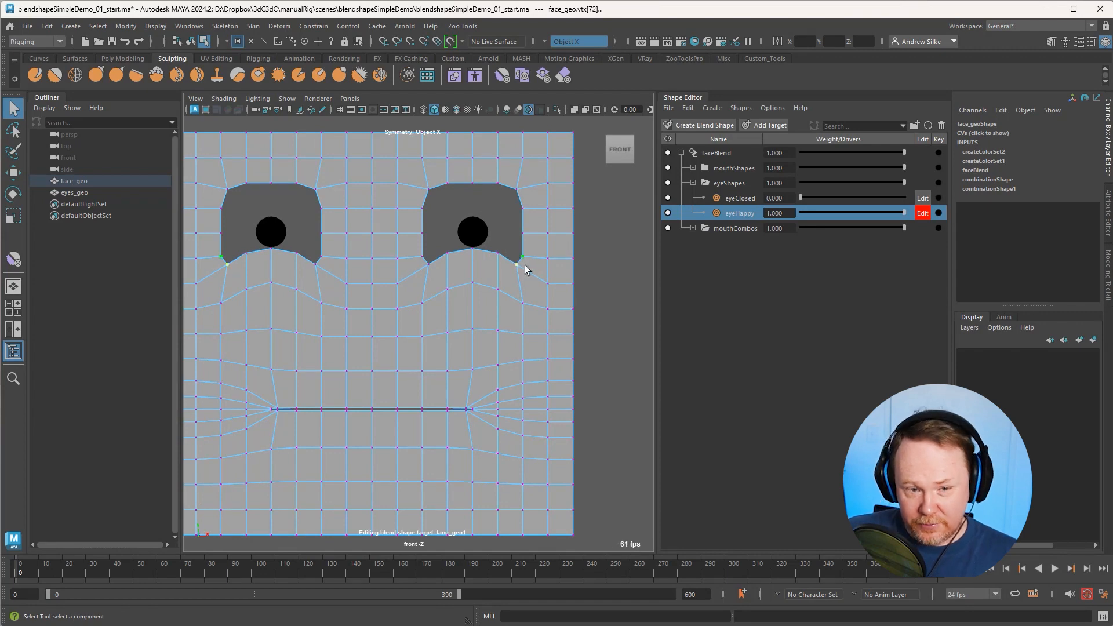
click(505, 233)
alt+right_drag(453, 257, 437, 261)
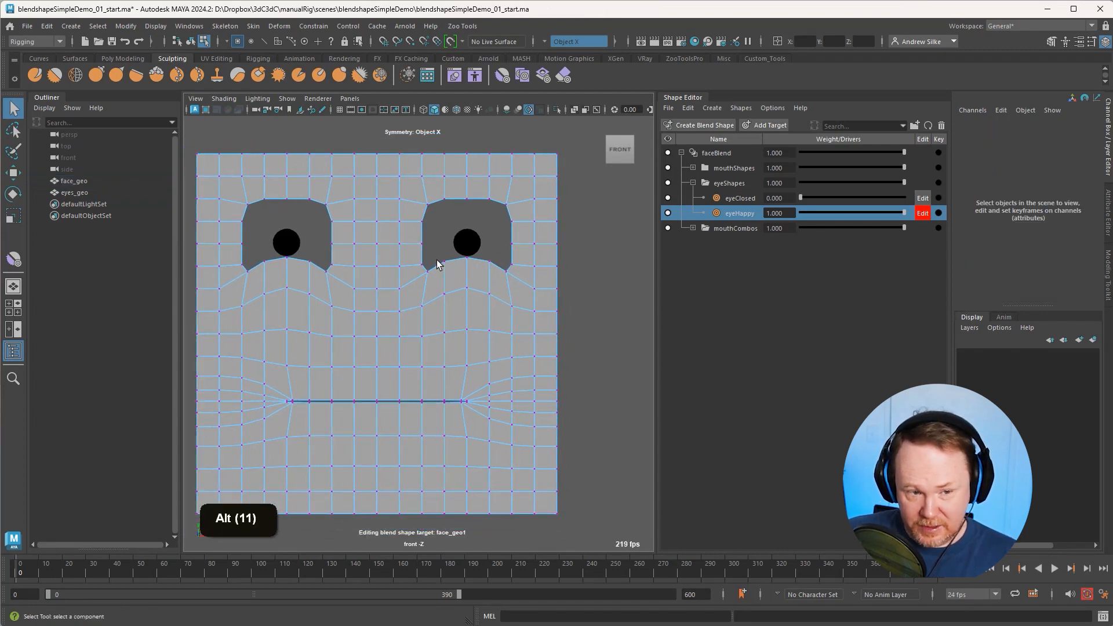
Step: Return the face to object mode, set the eyeHappy weight to 0 and turn off its editing
key(q)
key(alt+q)
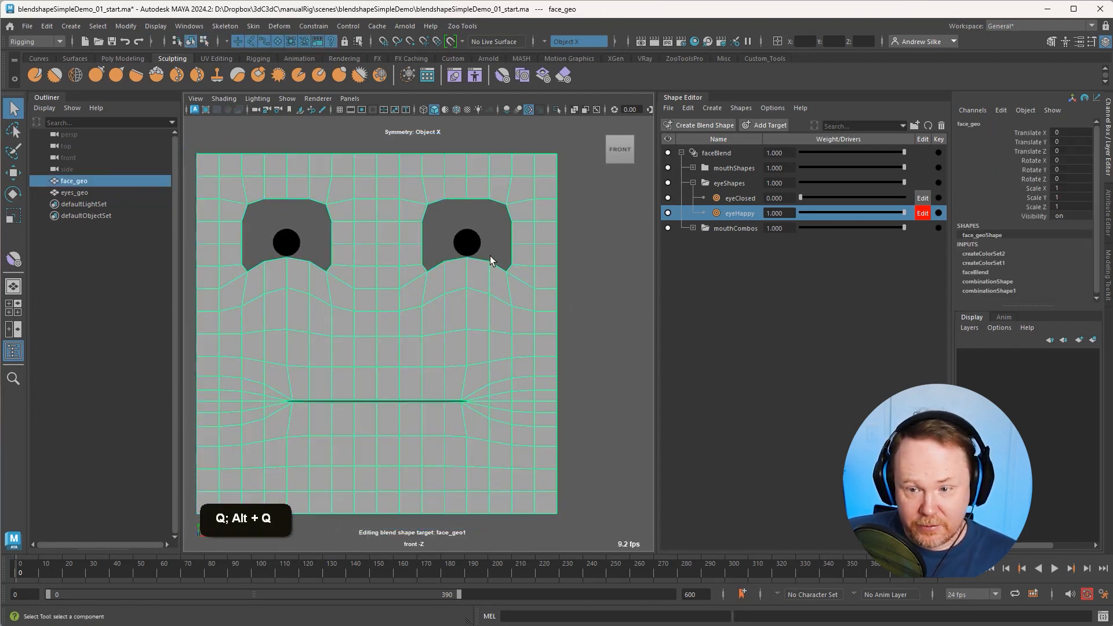
click(496, 231)
click(496, 274)
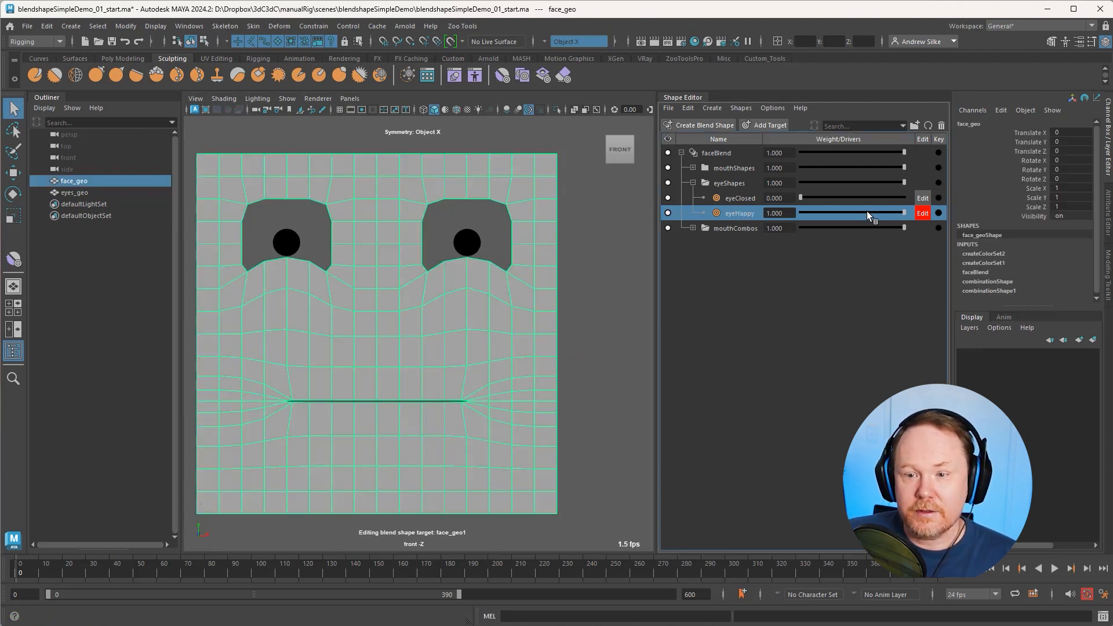
drag(868, 211, 775, 215)
click(919, 213)
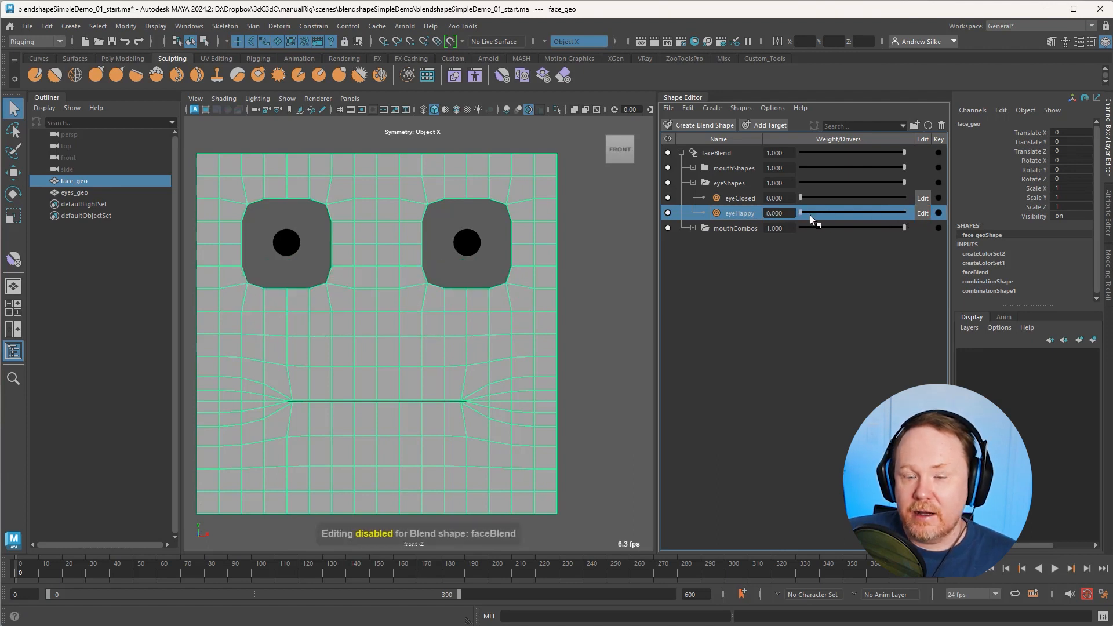
Step: Add a new target named eyeAngry after eyeHappy in the eyeShapes group
click(770, 126)
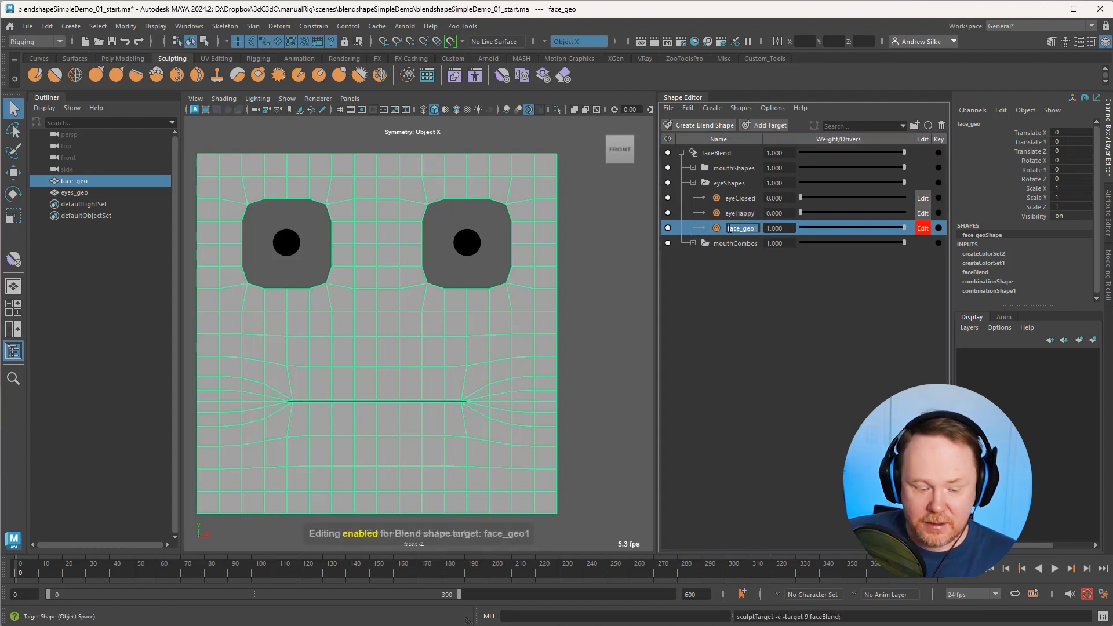
text(eyeAngry)
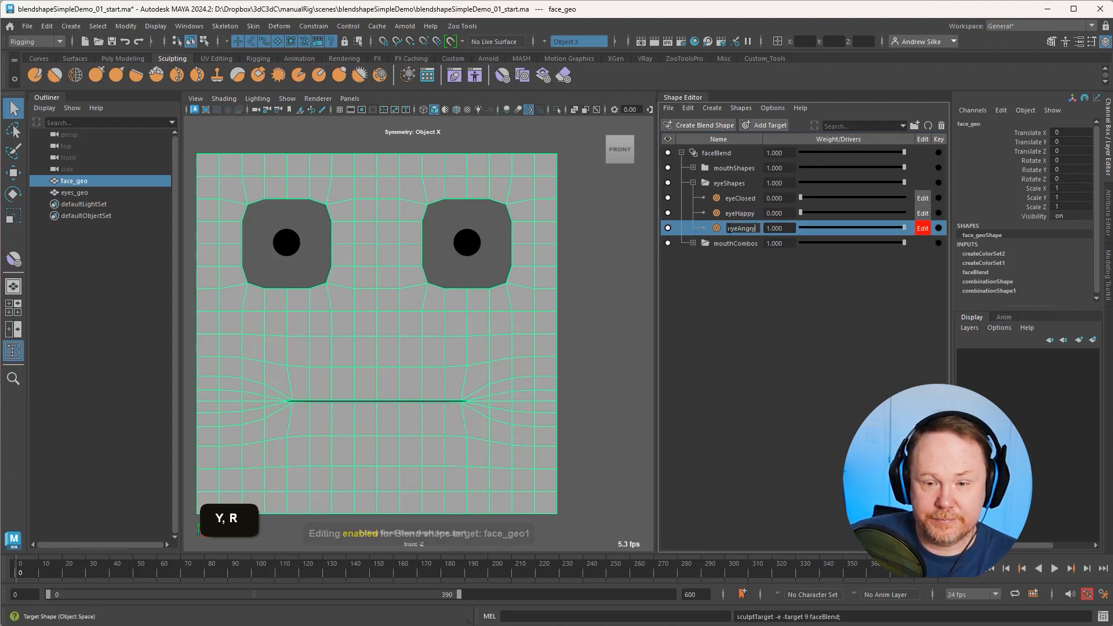
key(Return)
Step: Pull the inner upper-lid vertices of both eyes down and slightly inward with a widened soft selection to form angry brows
key(q)
key(alt+1)
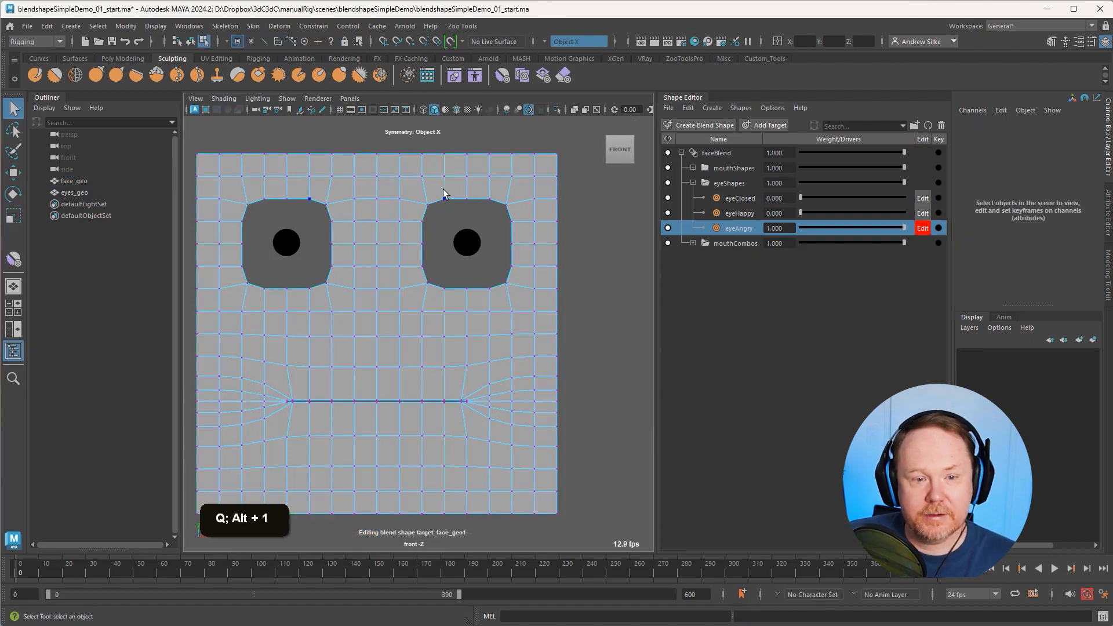
click(443, 189)
key(b)
drag(444, 211, 512, 211)
key(w)
drag(479, 164, 474, 192)
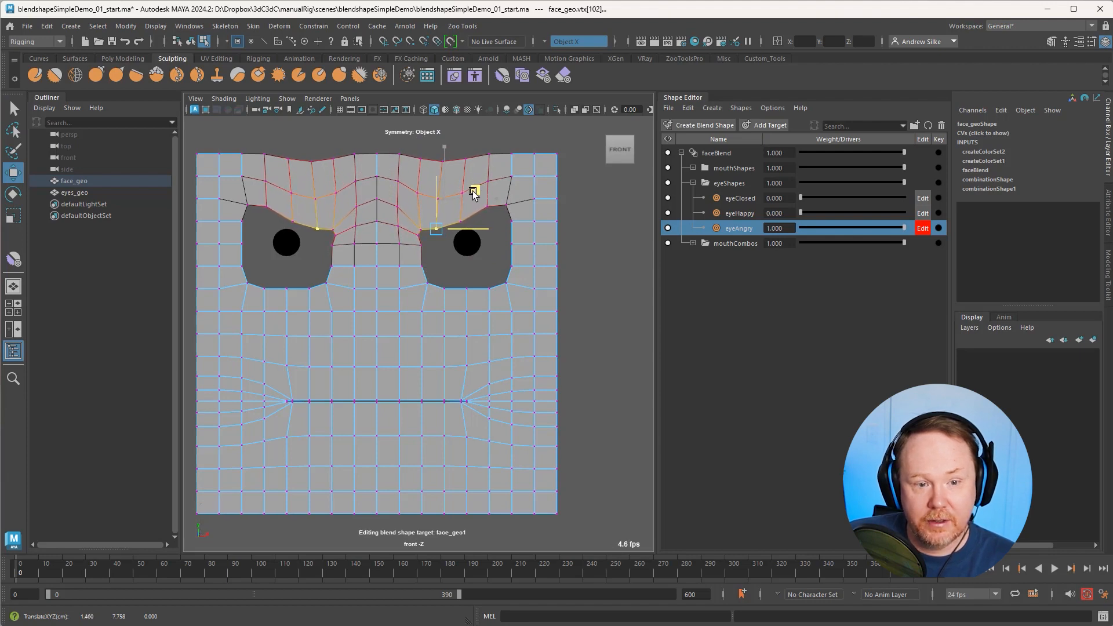
Step: Move the inner eye-corner vertex just under the lowered lid horizontally toward the pupil, with soft selection off
alt+right_drag(473, 191, 638, 237)
alt+middle_drag(535, 260, 527, 401)
key(q)
click(409, 265)
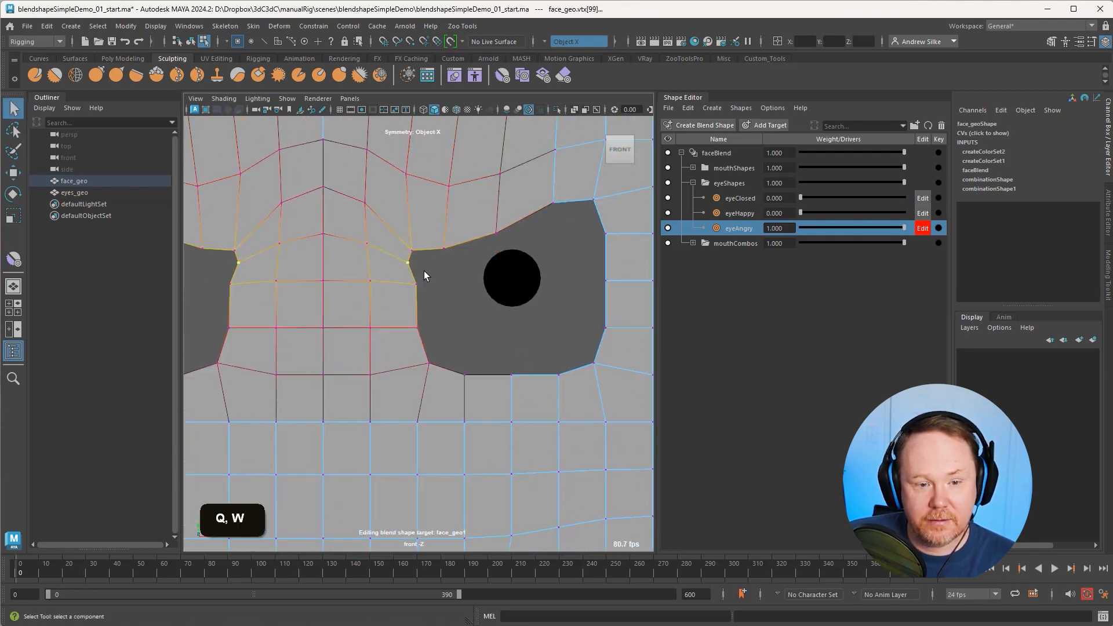
key(w)
key(b)
drag(445, 263, 453, 264)
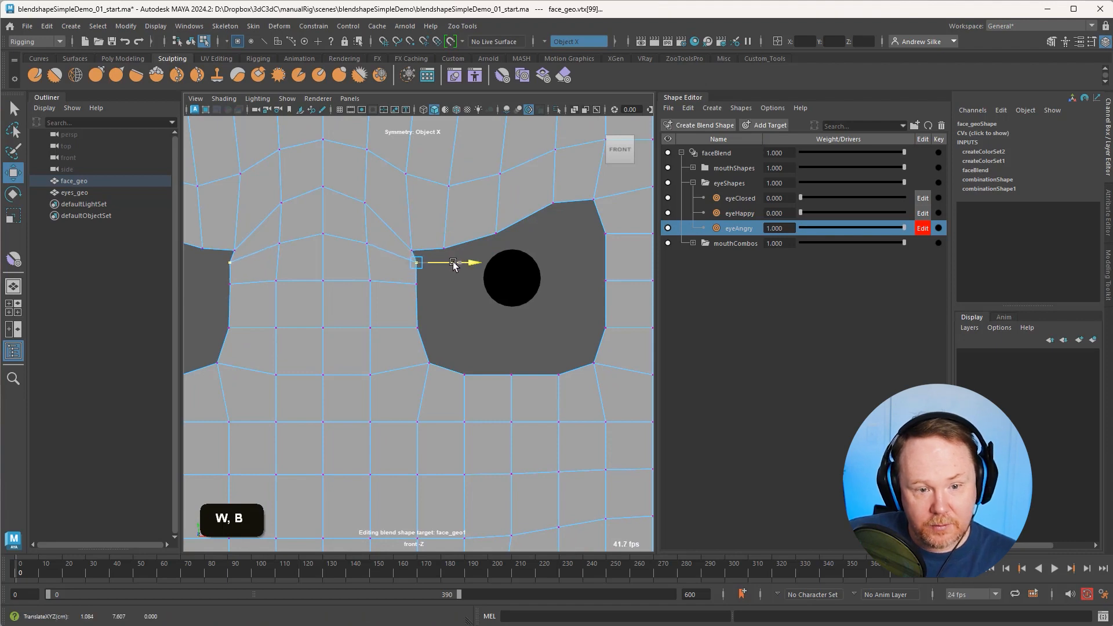
Step: Erase the eyeAngry edits along the face's top edge with the Erase Target tool and smooth the brow area with Smooth Target
key(alt+q)
key(alt+q)
alt+right_drag(574, 268, 484, 226)
click(455, 253)
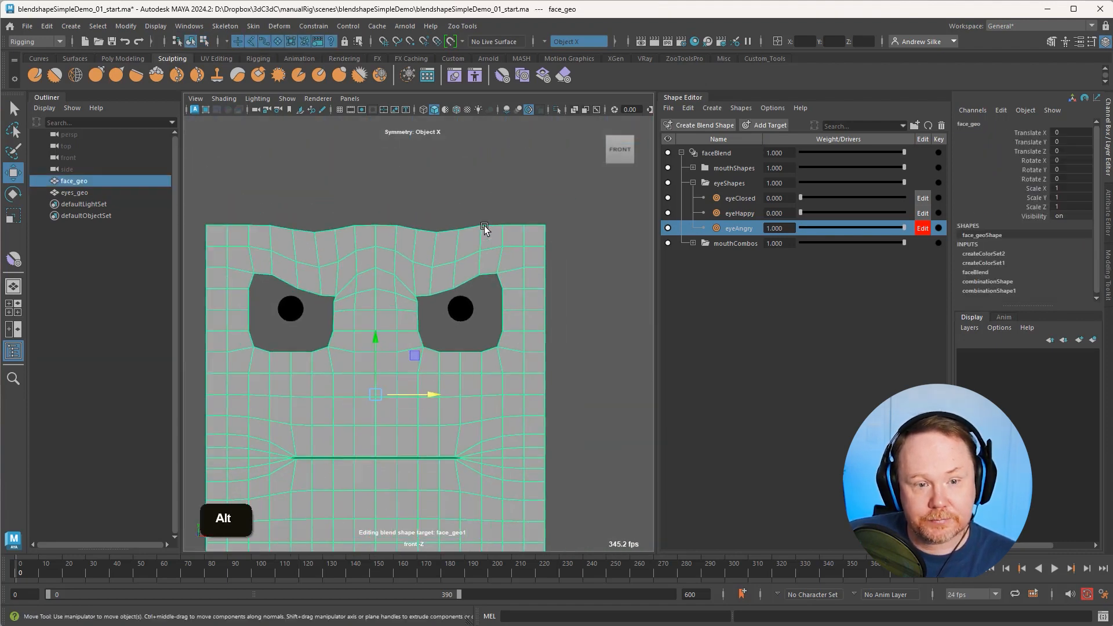
click(564, 75)
drag(421, 236, 455, 232)
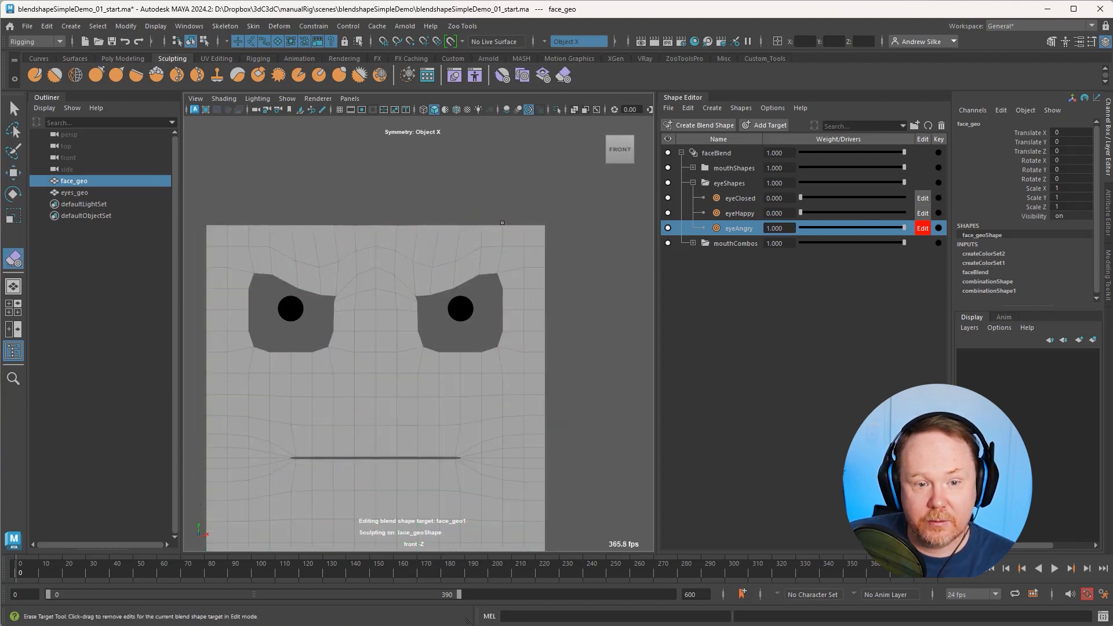
click(504, 80)
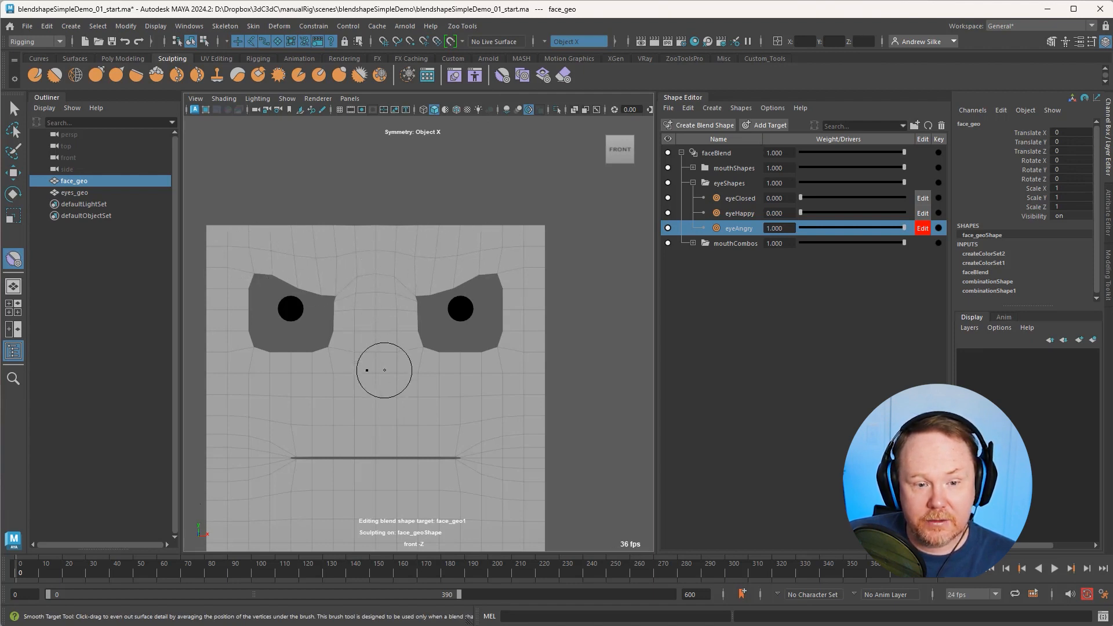
alt+middle_drag(579, 337, 591, 290)
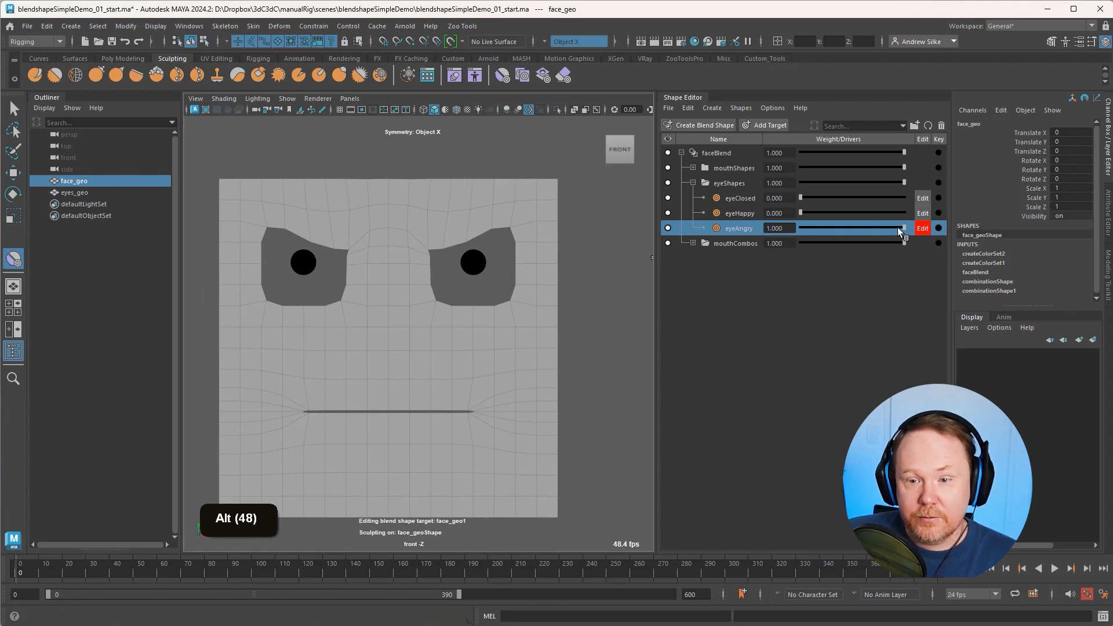
Step: Turn off editing for eyeAngry and set its weight to 0
click(922, 228)
drag(904, 228, 679, 231)
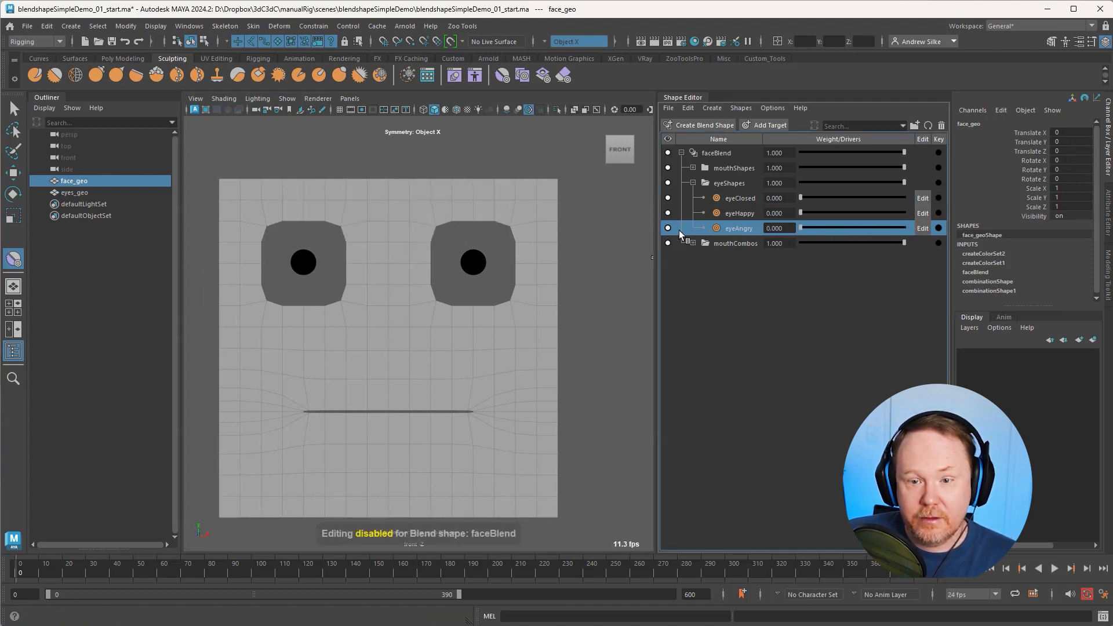
key(q)
Step: Add a new target named eyeSad after eyeAngry in the eyeShapes group
click(764, 124)
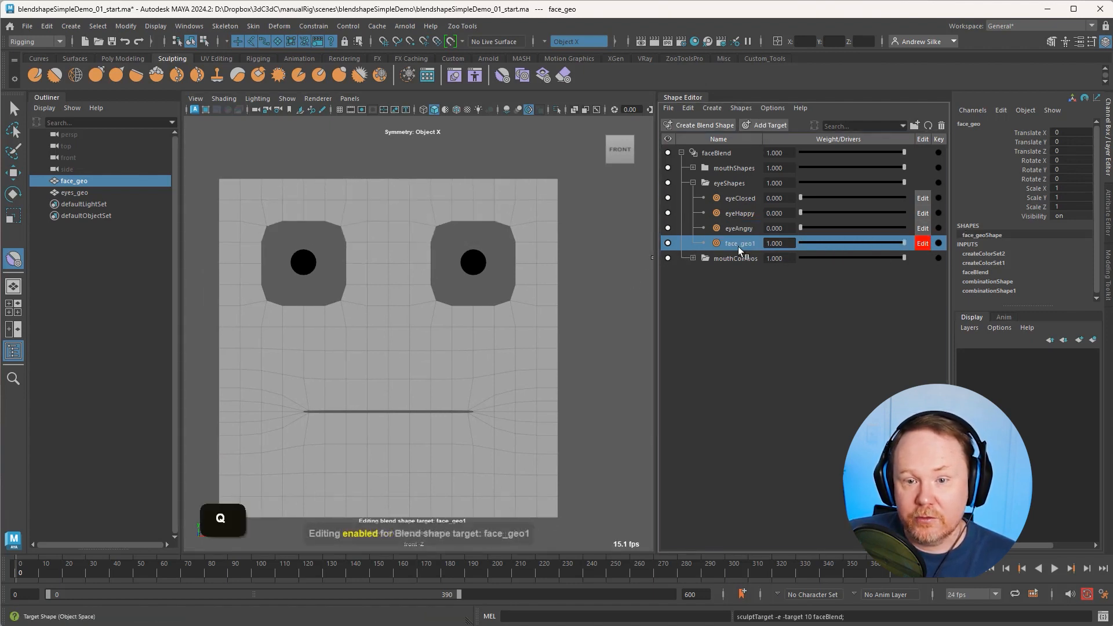
double_click(739, 246)
text(eyeSa)
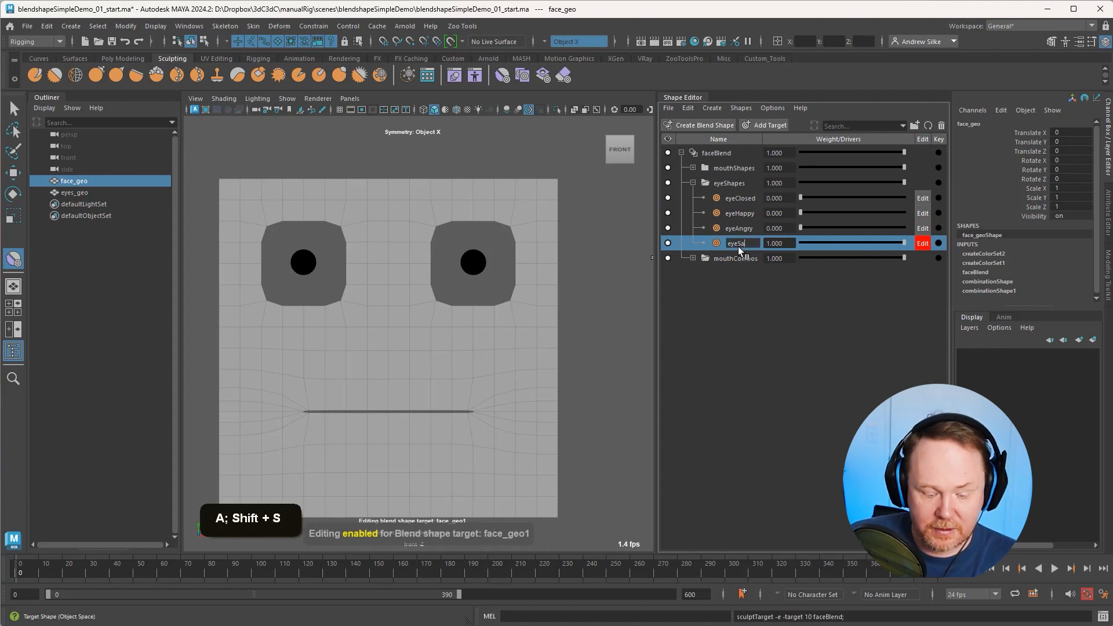
text(d)
key(Return)
Step: Pull the outer upper lids of both eyes down with a resized Grab tool brush to form a sad slope
alt+middle_drag(492, 217, 467, 222)
key(q)
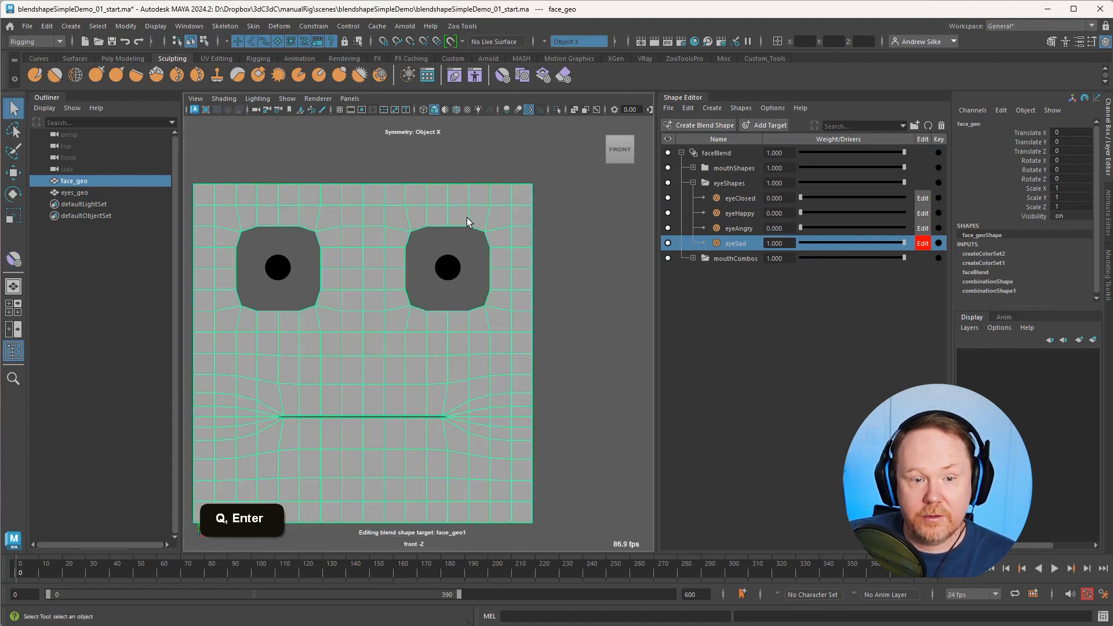
click(96, 75)
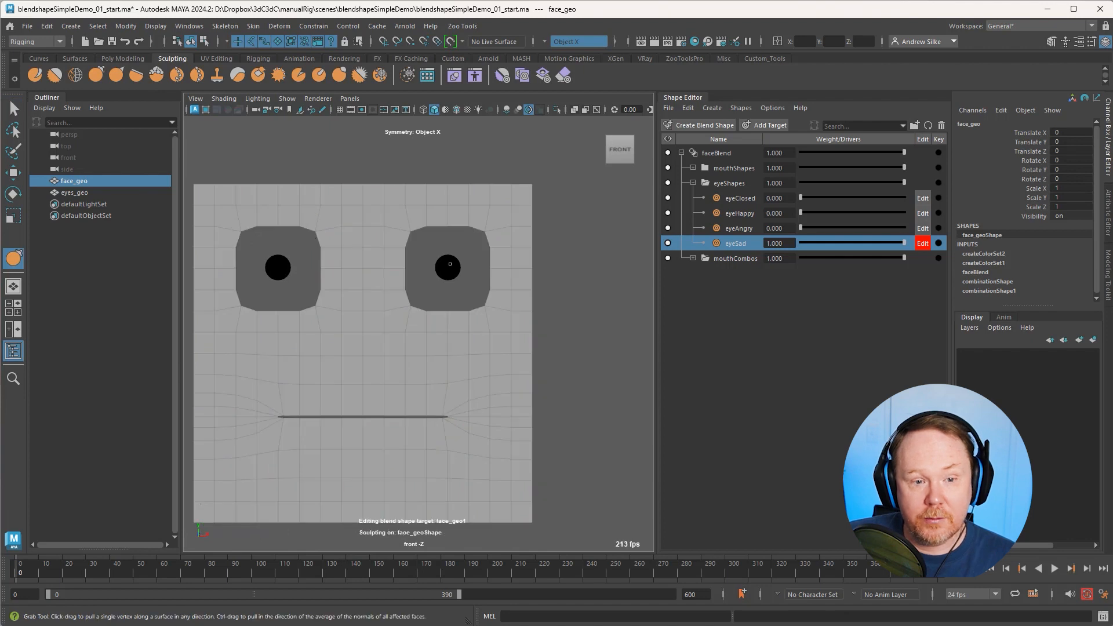
key(b)
mouse_move(465, 222)
mouse_down()
mouse_move(484, 230)
mouse_move(459, 240)
mouse_move(436, 231)
mouse_up()
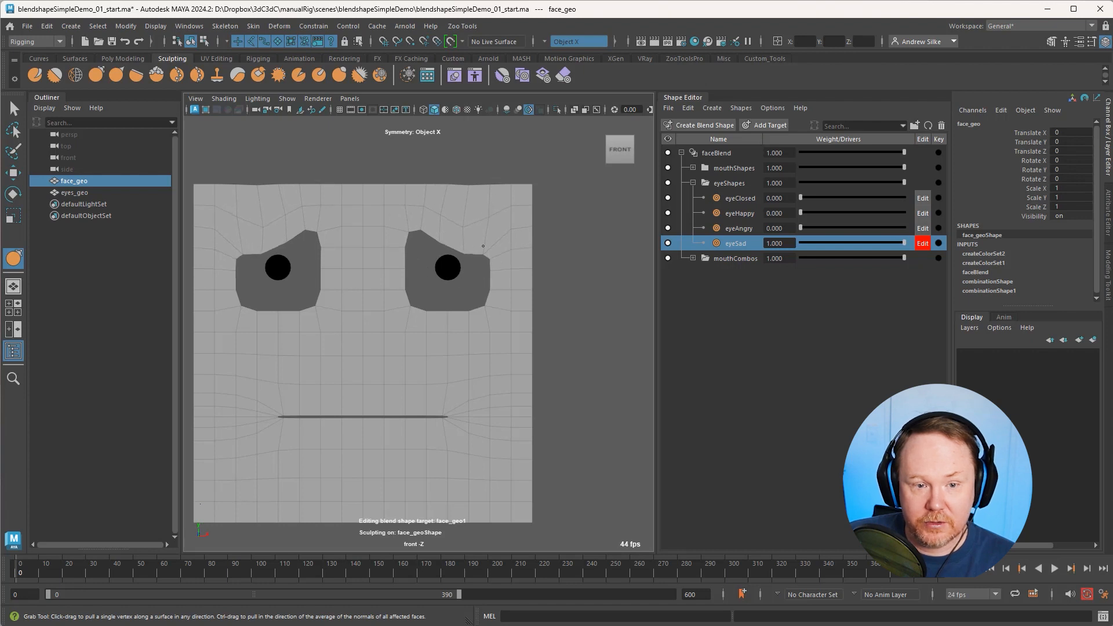
Step: Switch to vertex mode and move the upper-lid vertex on the pupil's inner side slightly down and inward
alt+middle_drag(566, 245, 541, 333)
alt+right_drag(541, 333, 554, 293)
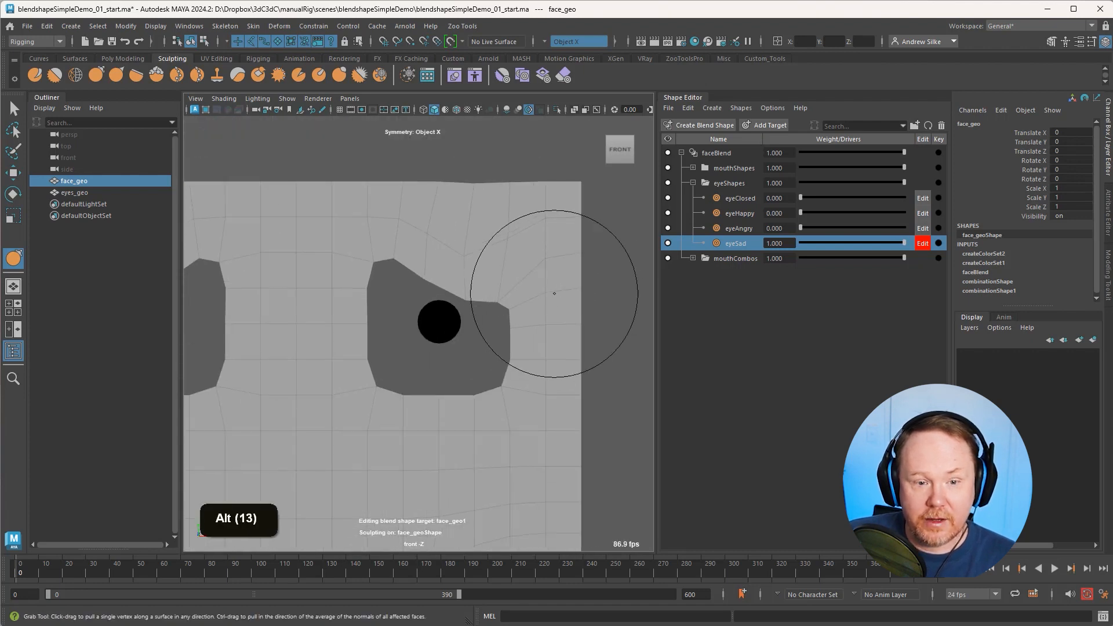
key(q)
key(alt+1)
click(424, 279)
key(w)
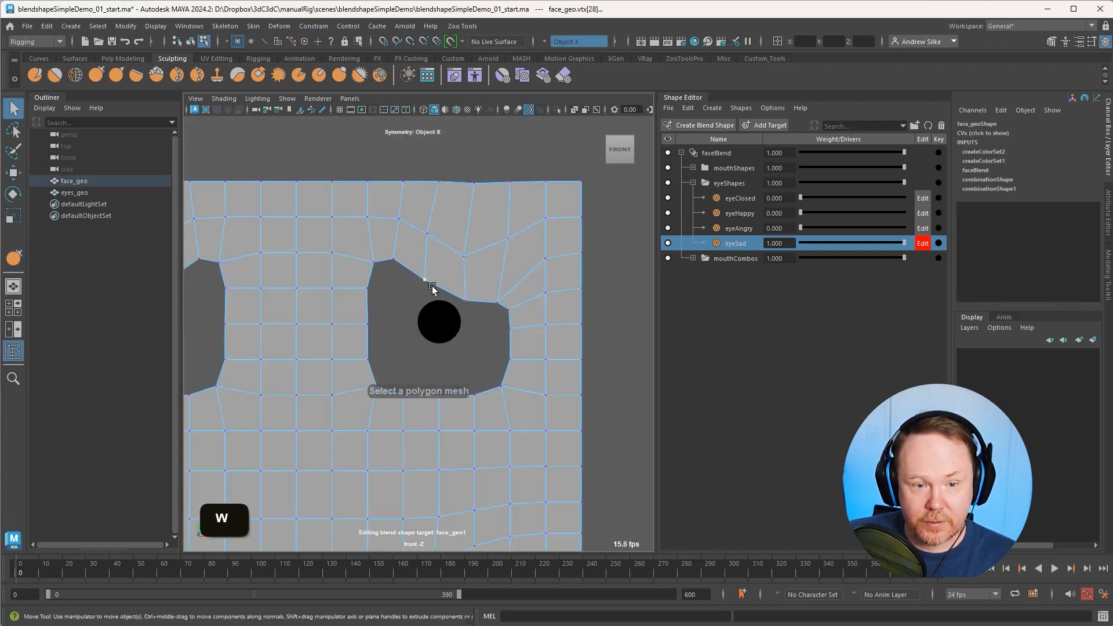
drag(425, 280, 371, 268)
Step: Shift the innermost upper-lid vertex toward the eye's inner corner and lower it together with the adjacent corner vertex
key(q)
click(396, 261)
key(w)
key(q)
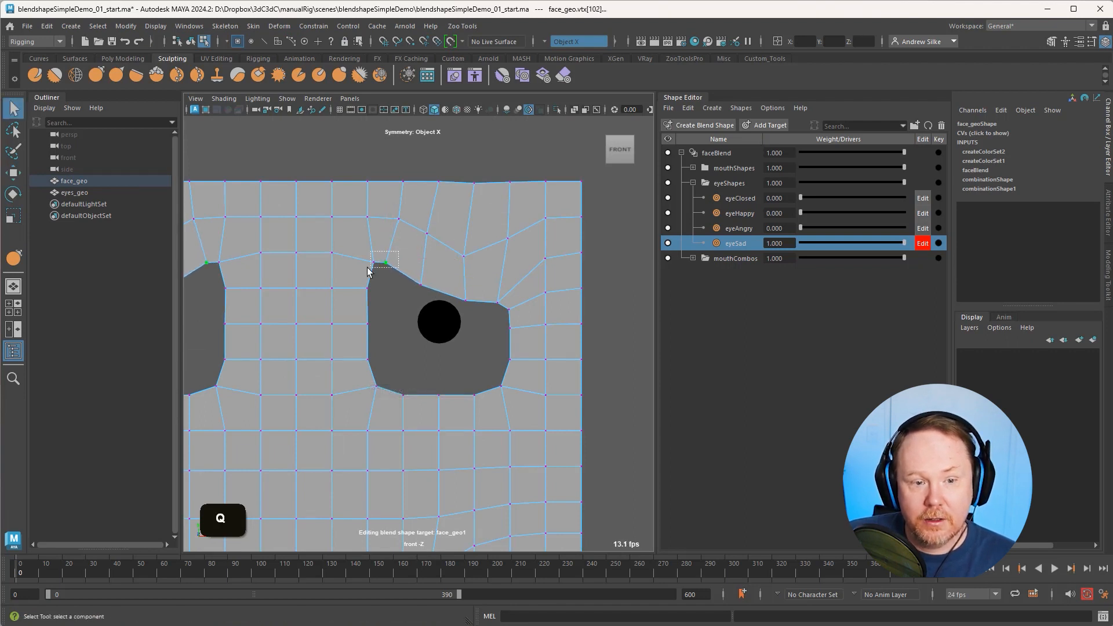
key(w)
drag(379, 228, 385, 240)
key(q)
key(ctrl+z)
key(w)
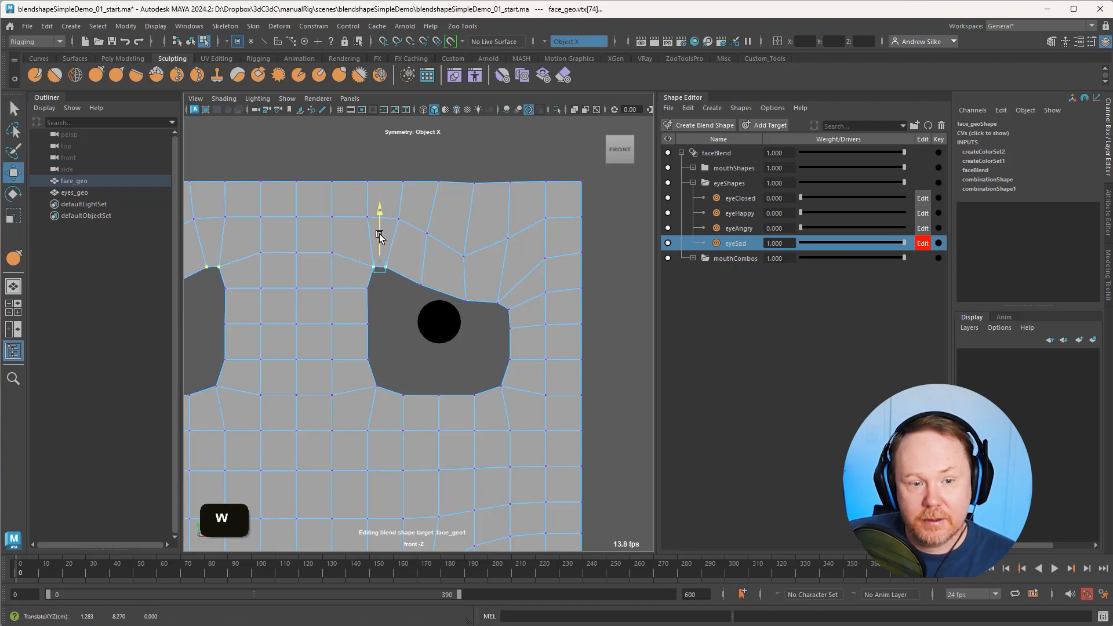
Step: Nudge the sloping upper-lid vertex beside the pupil down a little more to even out the lid curve
key(q)
key(w)
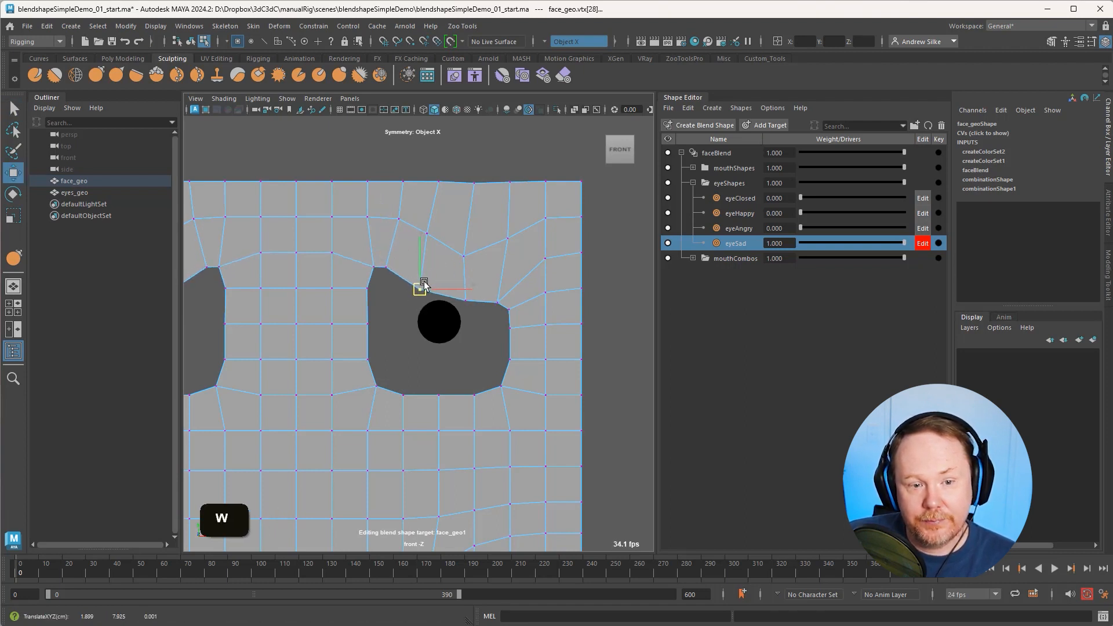
drag(423, 290, 423, 293)
key(q)
click(502, 303)
key(w)
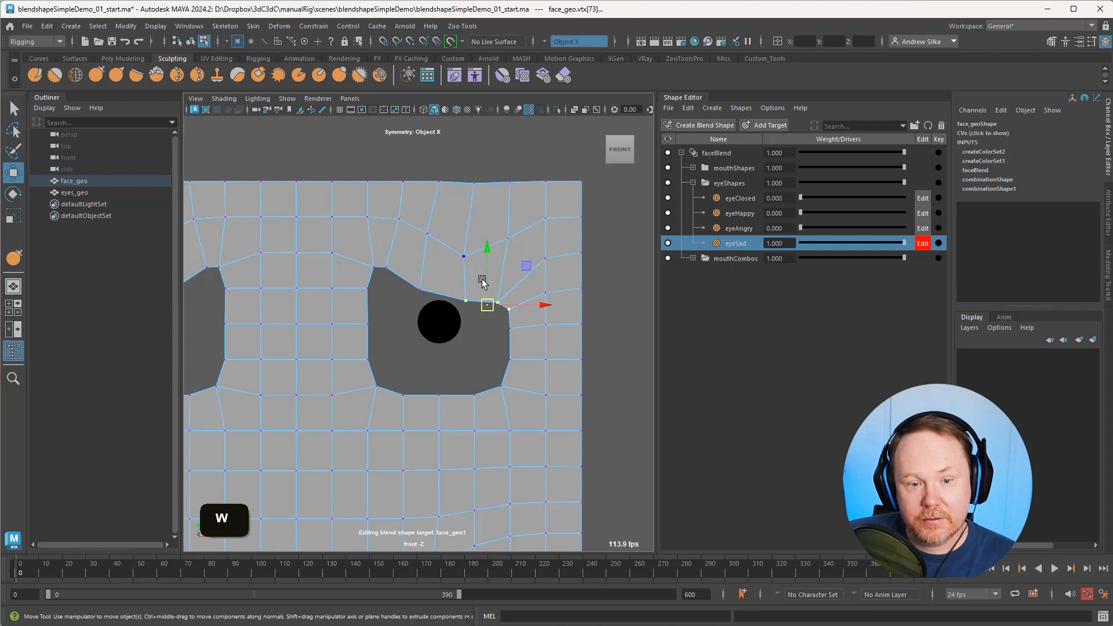
click(485, 284)
key(ctrl+z)
key(q)
Step: Return to object mode and erase the eyeSad edits along the face's upper edge with the Erase Target tool
alt+right_drag(442, 261, 408, 256)
alt+middle_drag(408, 255, 441, 263)
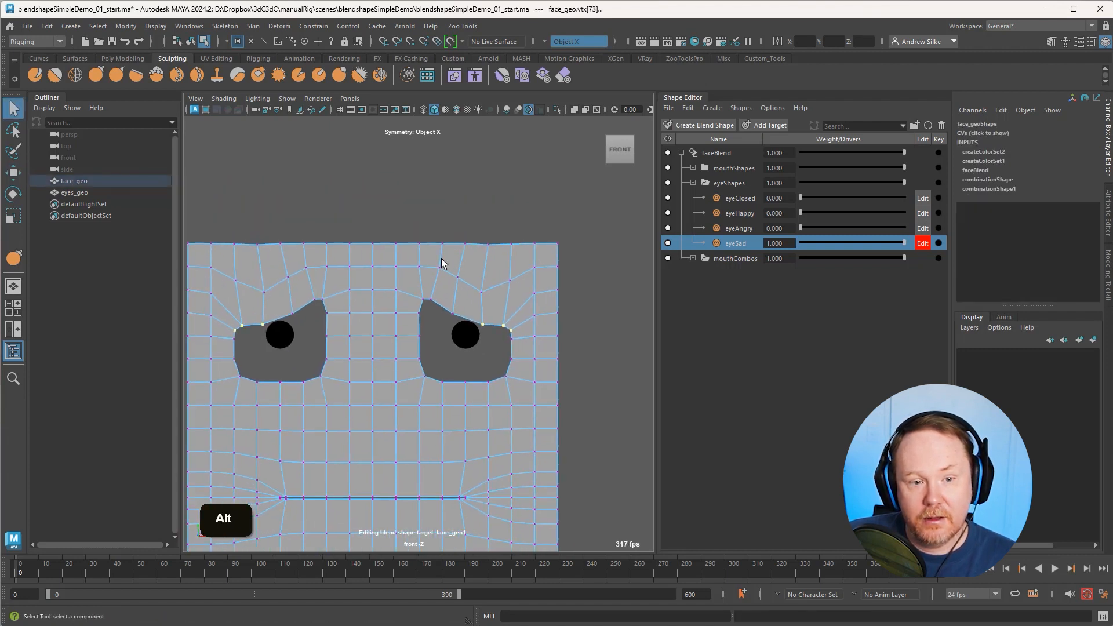
key(q)
key(alt+q)
click(563, 76)
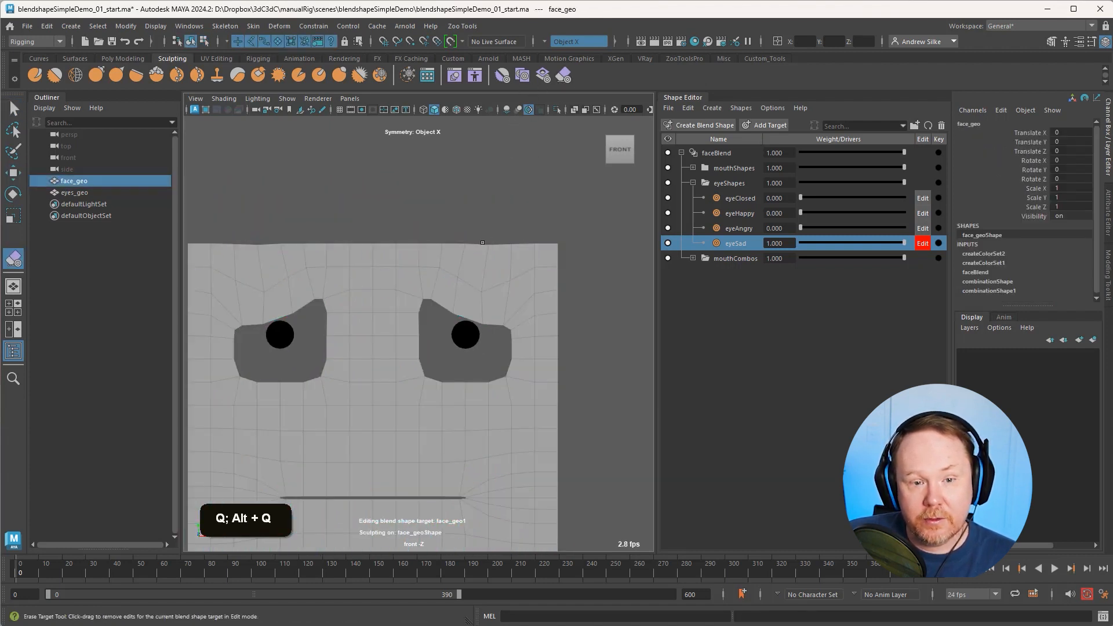
drag(487, 242, 450, 246)
key(ctrl+z)
key(b)
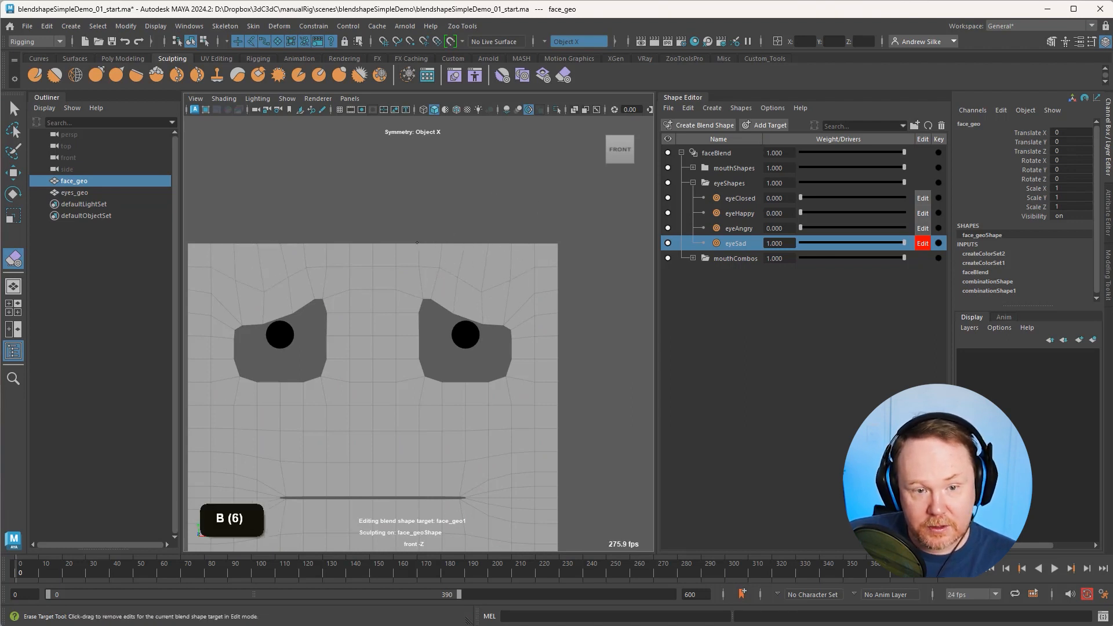
Step: Even out the eyeSad deformation on the forehead above the eyes with the Smooth Target tool
click(503, 76)
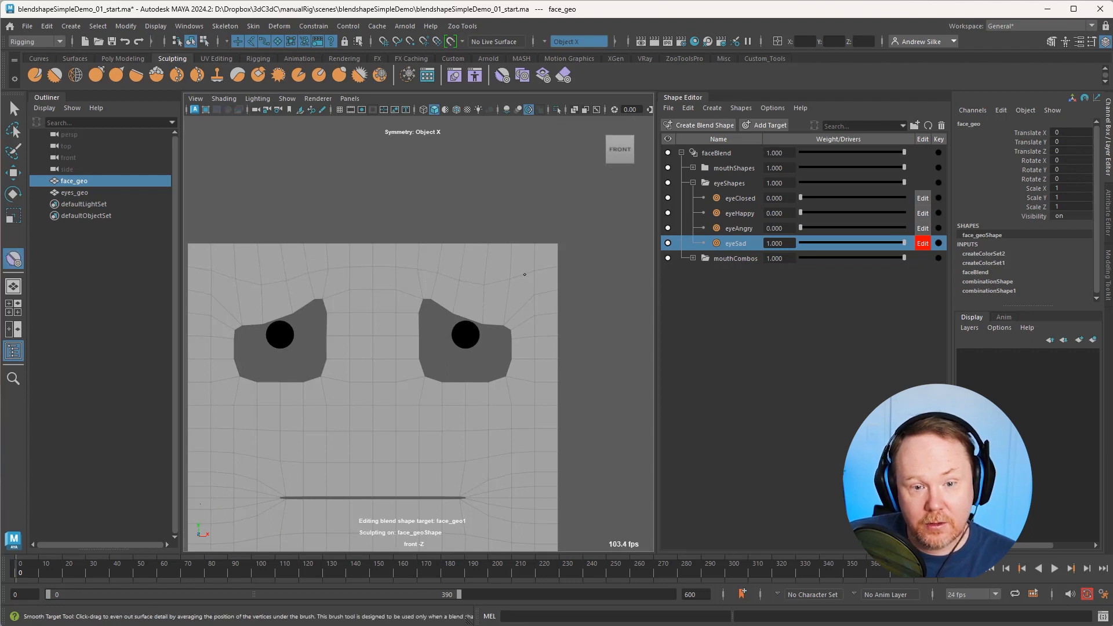
alt+right_drag(471, 309, 452, 279)
alt+middle_drag(453, 278, 463, 234)
key(q)
key(b)
alt+right_drag(502, 234, 481, 233)
alt+middle_drag(481, 233, 488, 192)
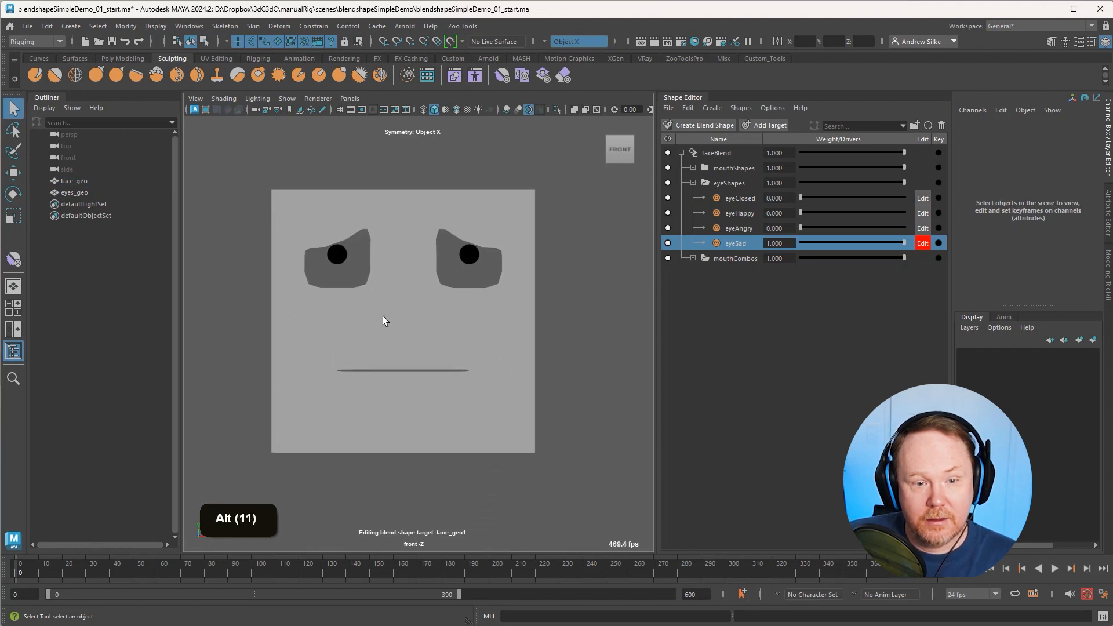
Step: Check the finished sad eyes up close, end editing of the eyeSad target and clear the selection
alt+right_drag(447, 298, 551, 289)
click(522, 214)
alt+right_drag(482, 241, 551, 242)
alt+middle_drag(504, 215, 470, 263)
alt+right_drag(470, 264, 508, 262)
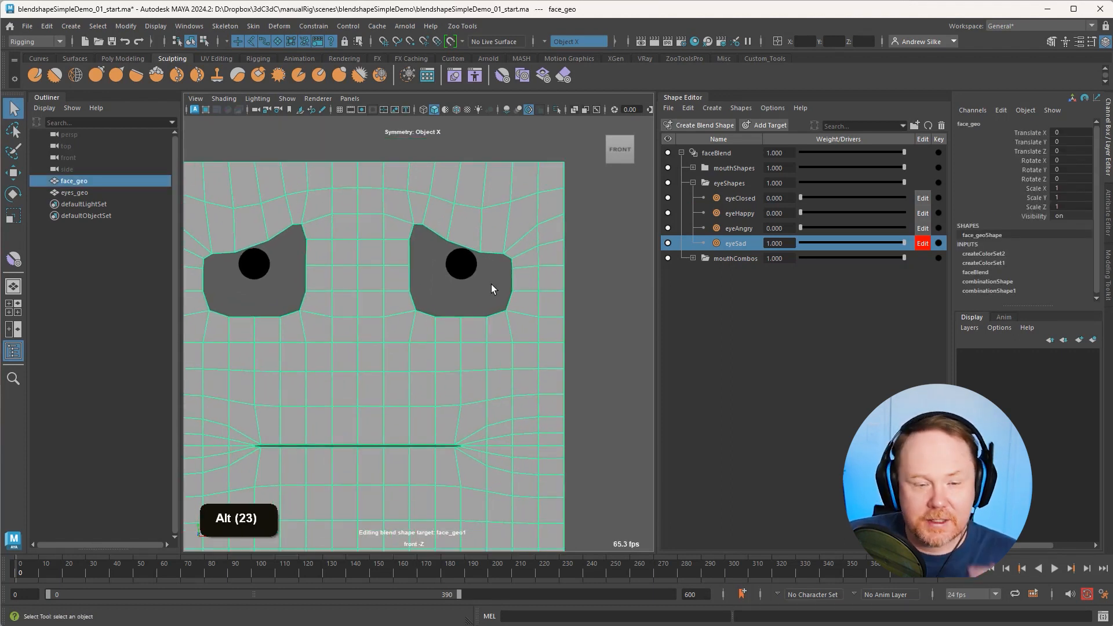
click(923, 243)
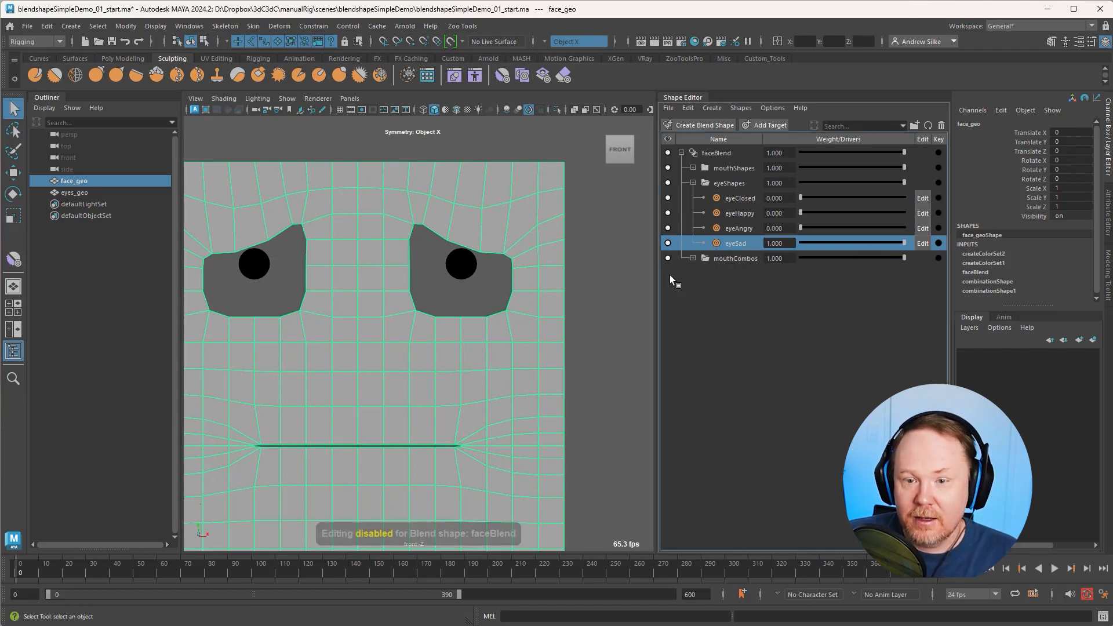
alt+right_drag(638, 278, 464, 309)
alt+middle_drag(464, 308, 599, 231)
alt+drag(599, 230, 584, 251)
key(q)
click(580, 255)
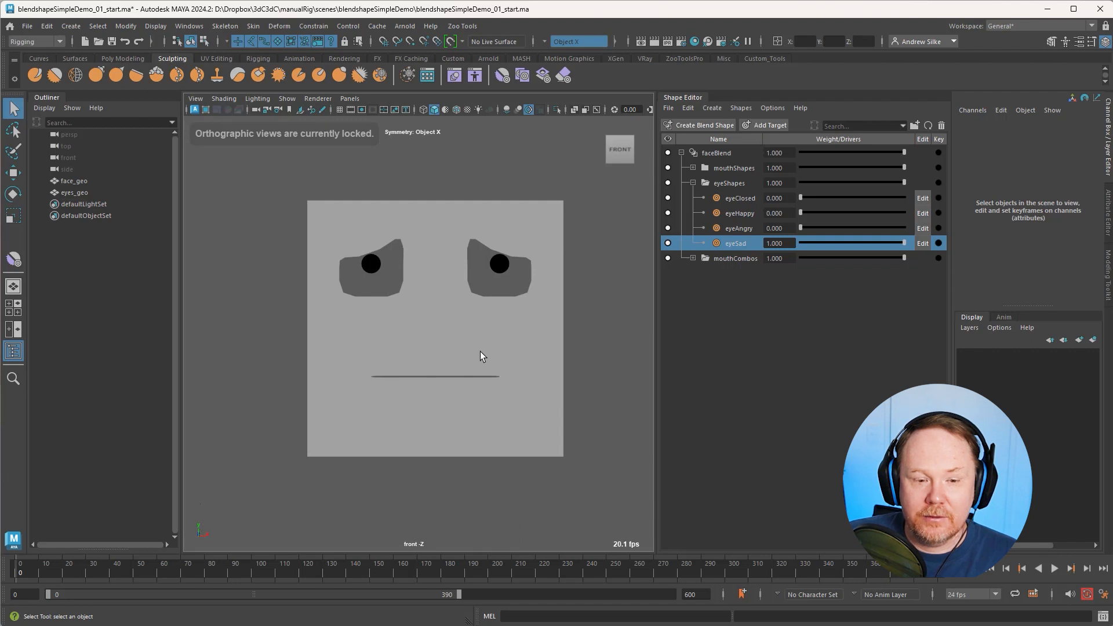
Step: Move eyes_geo down and sideways to about Translate X 0.595 and Translate Y -0.714, then clear the selection
click(496, 268)
key(w)
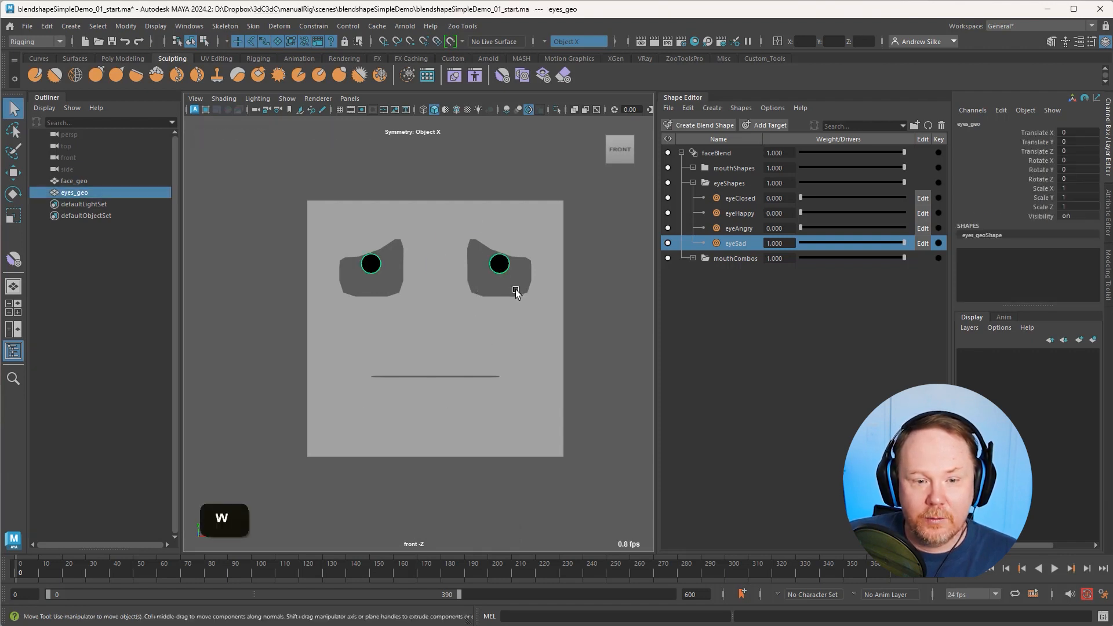
drag(476, 227, 500, 244)
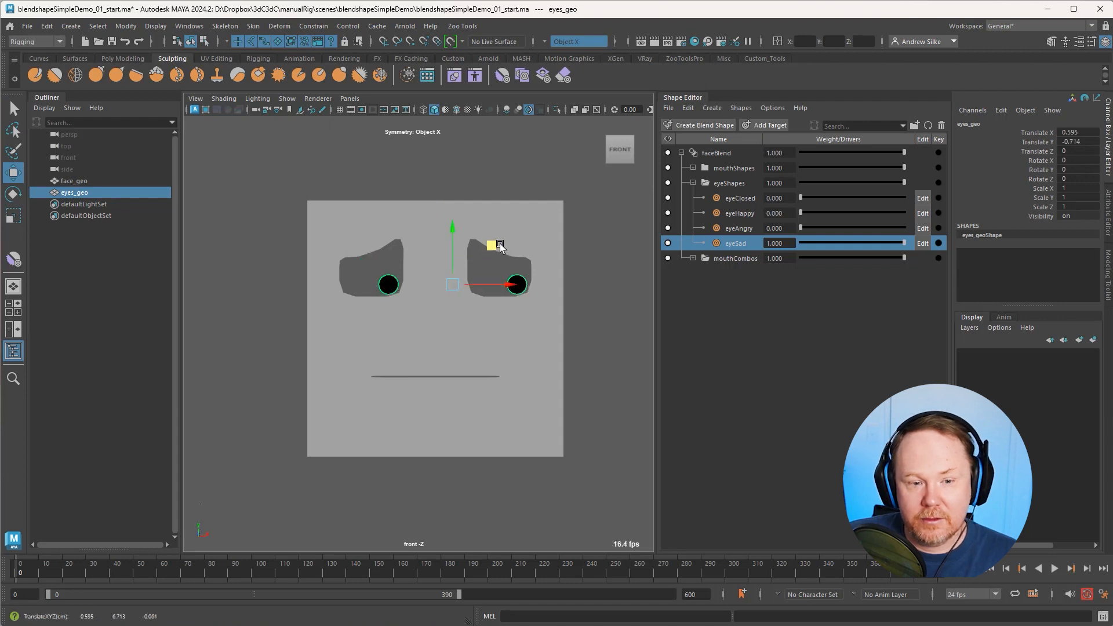
key(alt+q)
Step: Turn on the level 3 smooth preview for face_geo and deselect it to view the rounded shapes
click(508, 346)
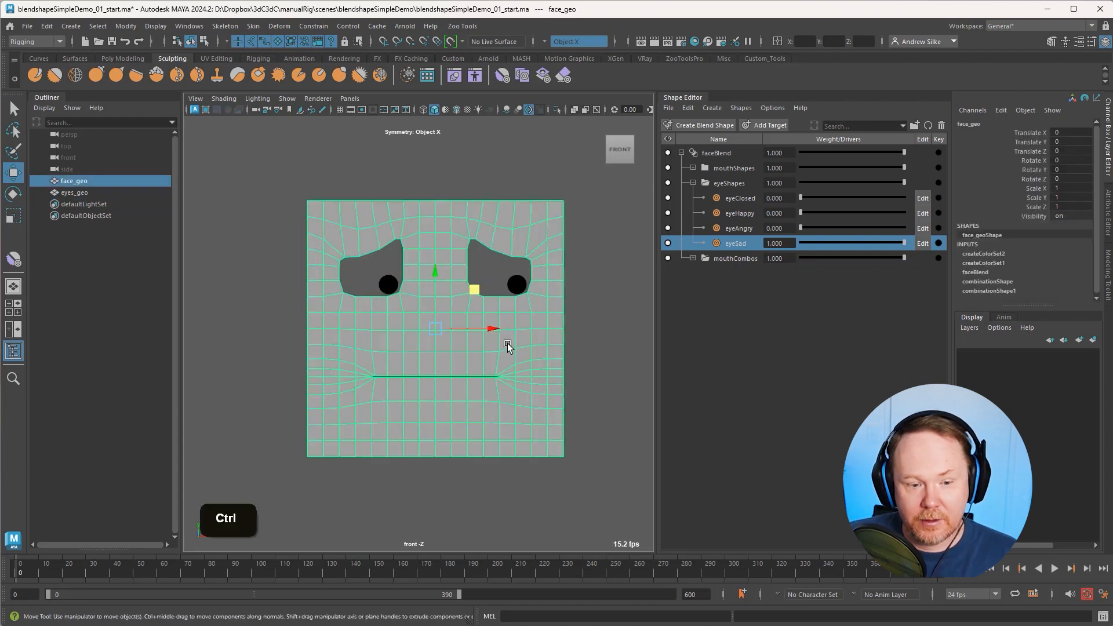
key(ctrl+alt+3)
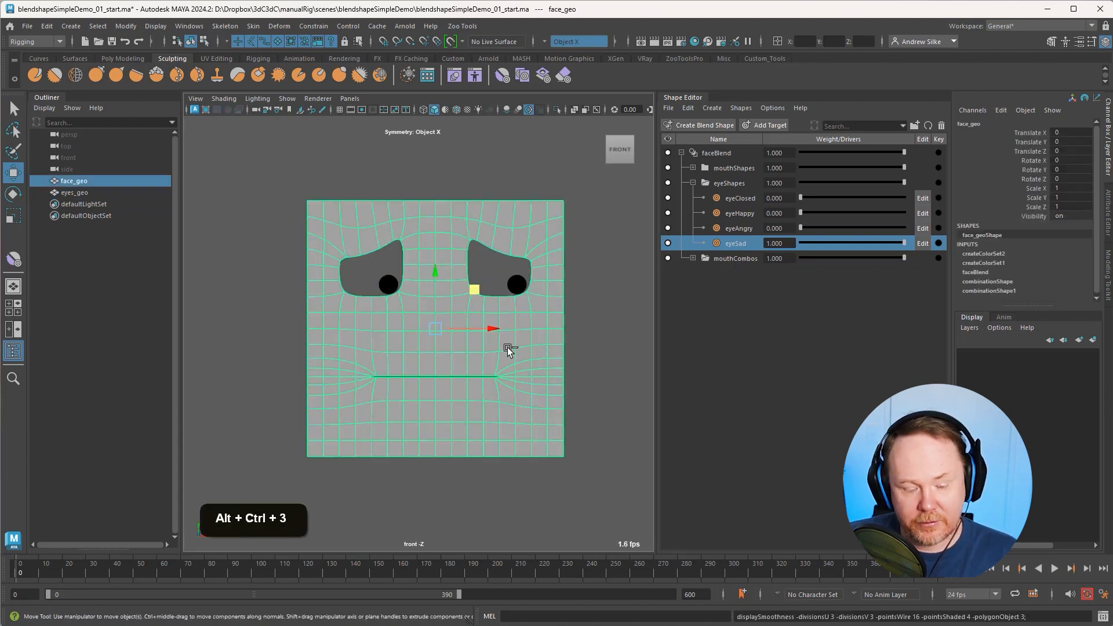
click(567, 327)
click(526, 322)
key(alt+q)
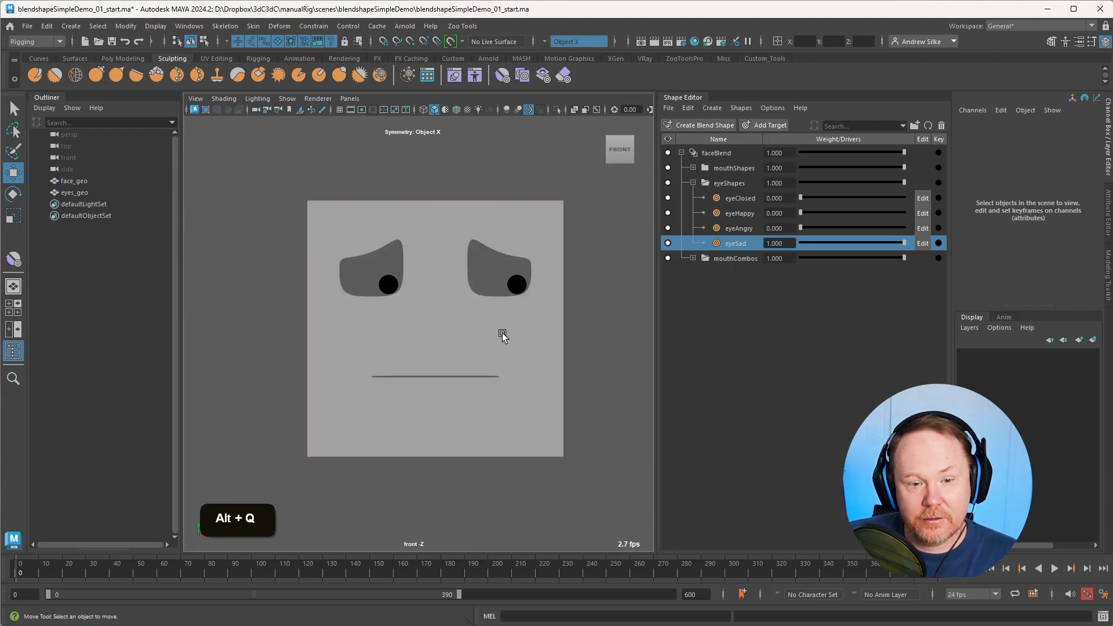
Step: Expand the mouthShapes group, set the smile target's weight to 1.000 and deselect the face
click(502, 336)
click(727, 168)
click(693, 167)
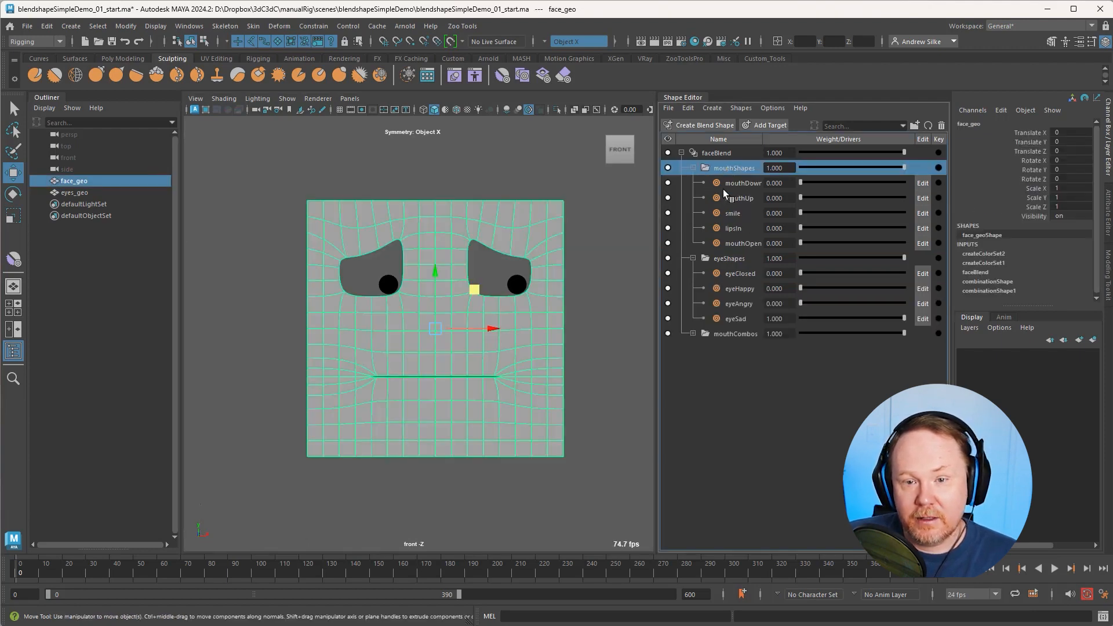
click(744, 213)
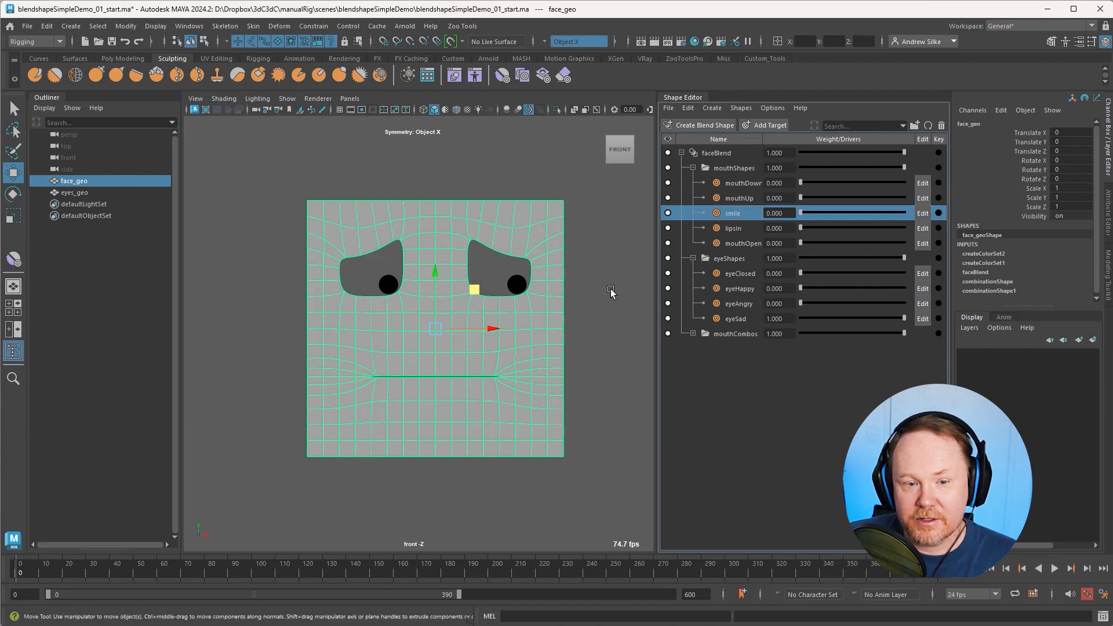
drag(805, 213, 938, 213)
click(617, 225)
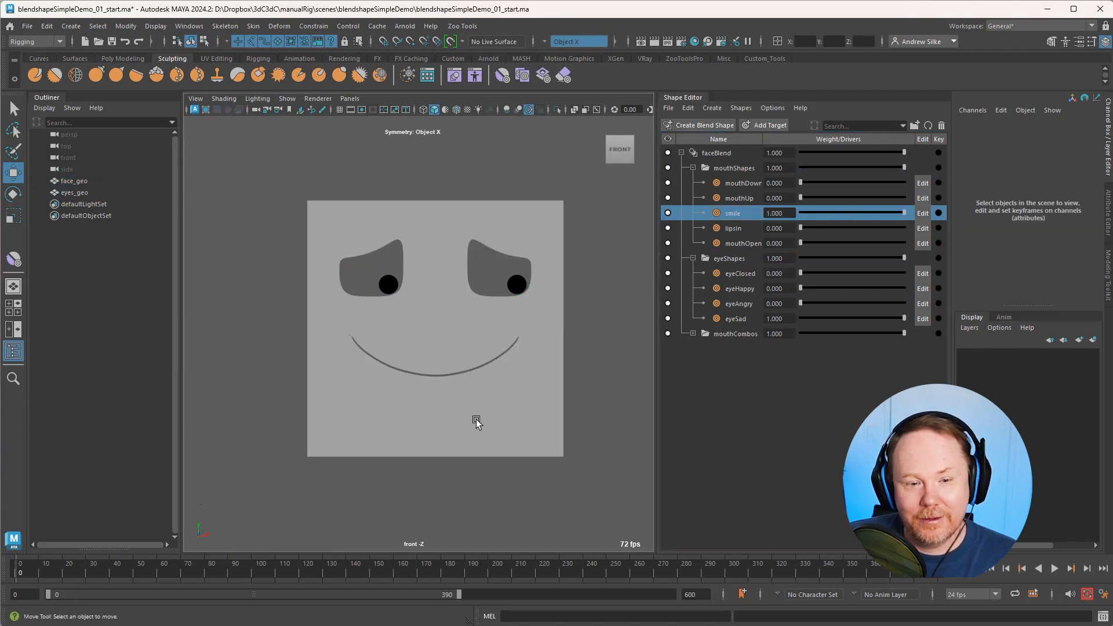
Step: Try the lipsIn and mouthDown weights, leave them at 0.000 and set mouthOpen to 1.000
click(738, 229)
mouse_move(801, 228)
mouse_down()
mouse_move(840, 227)
mouse_move(781, 233)
mouse_up()
click(742, 200)
click(746, 183)
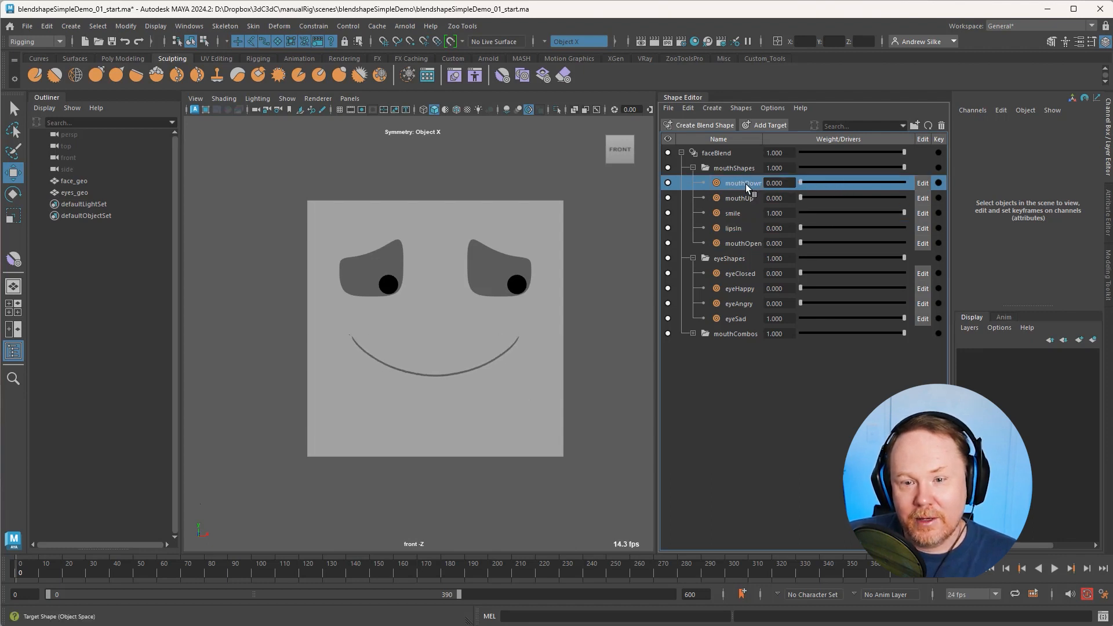
drag(816, 181, 938, 242)
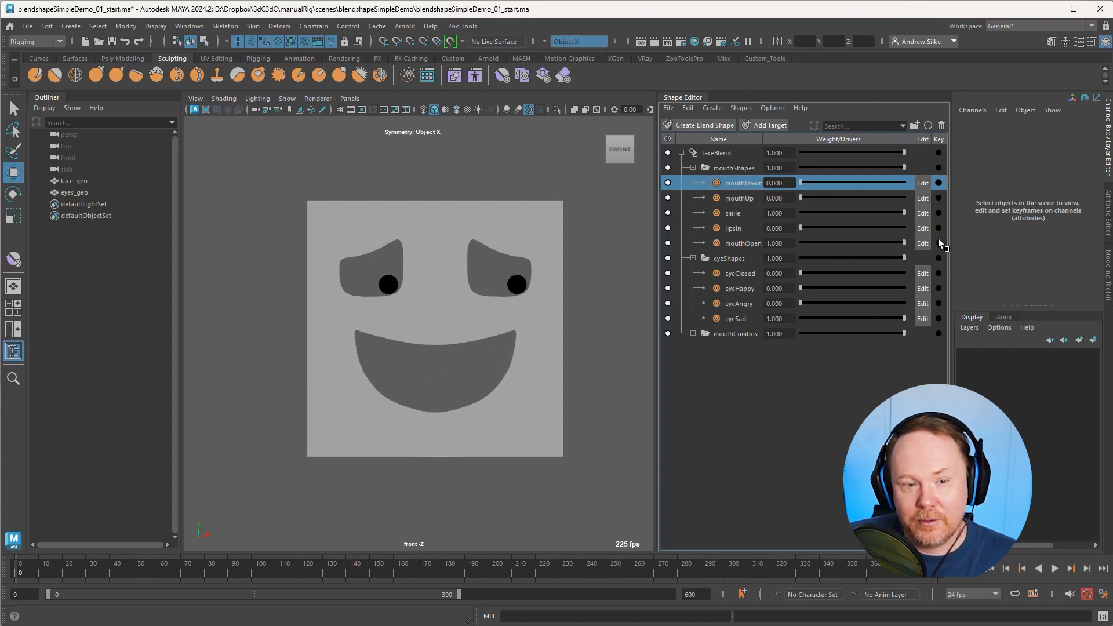
alt+middle_drag(517, 351, 509, 316)
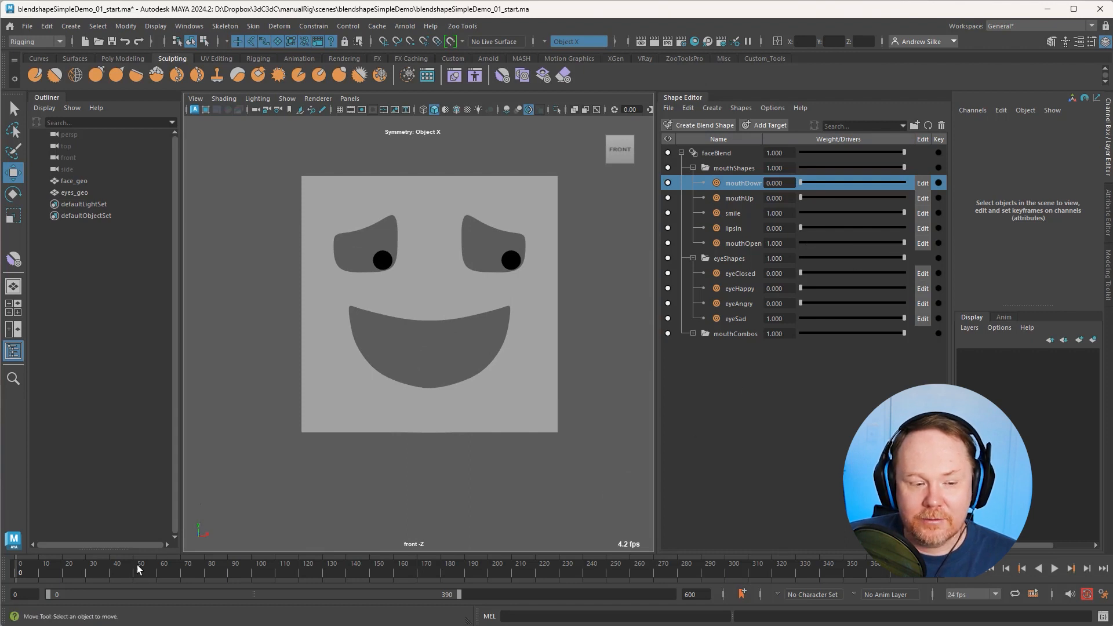
Step: Select the faceBlend blend shape node so its target channels can be adjusted directly
click(715, 153)
right_click(711, 153)
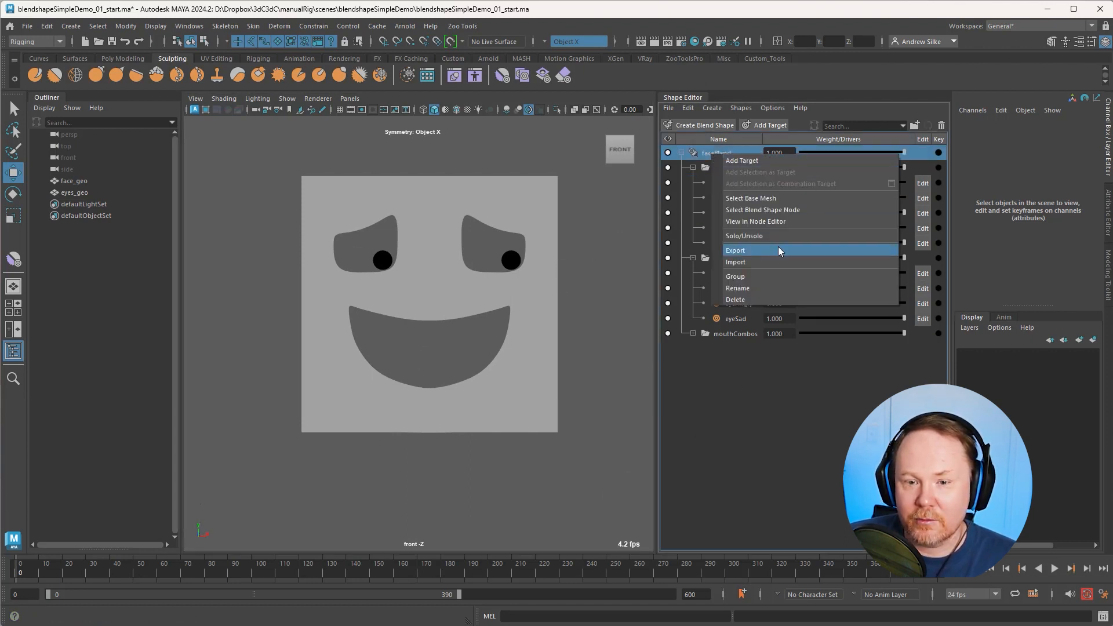
click(777, 210)
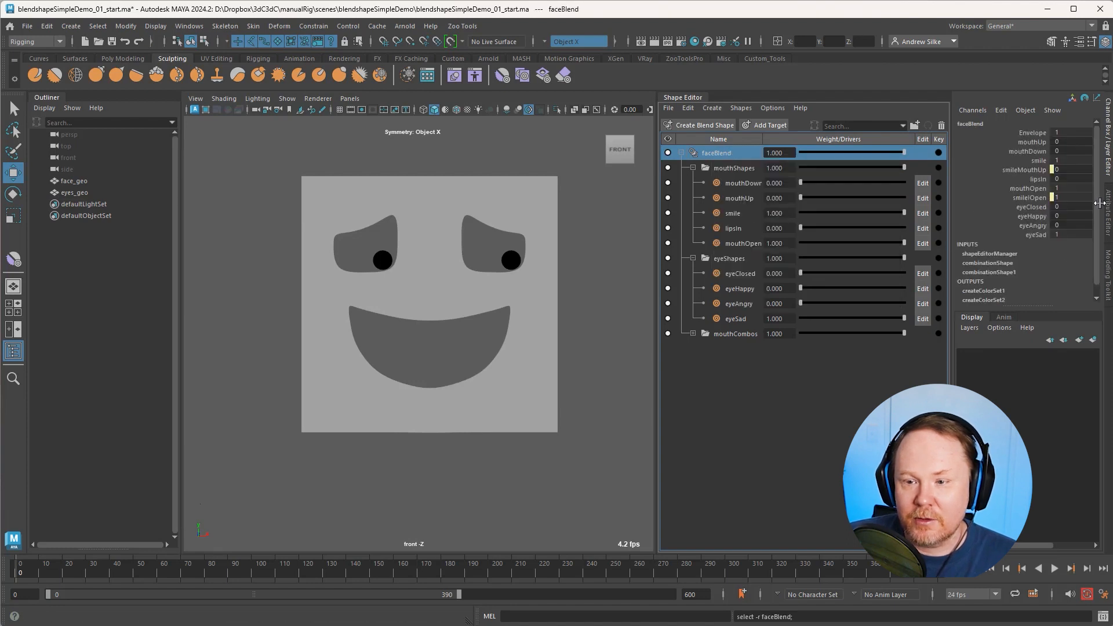
Step: Compare the driven smileMouthUp and smileiOpen channels with the combination targets in the mouthCombos group
click(1030, 169)
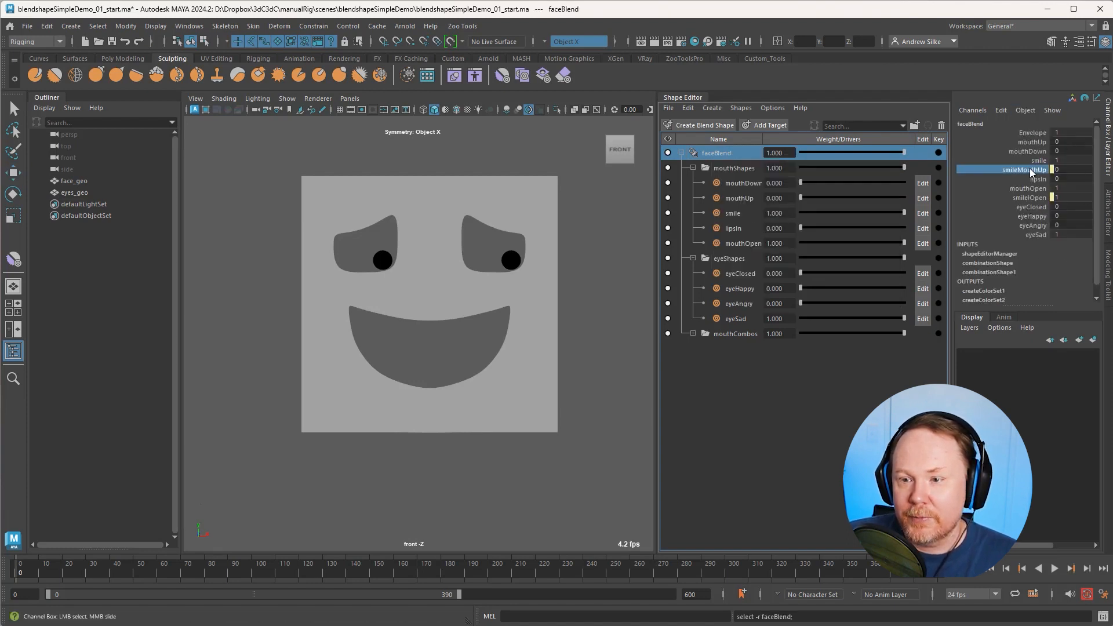
ctrl+click(1028, 198)
click(693, 333)
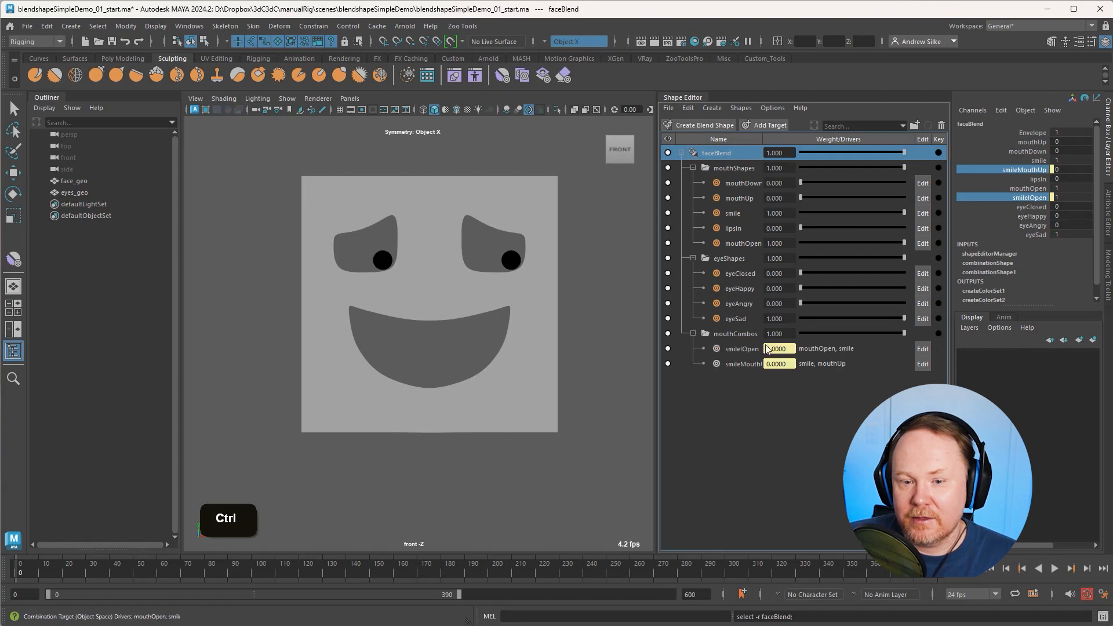
click(694, 334)
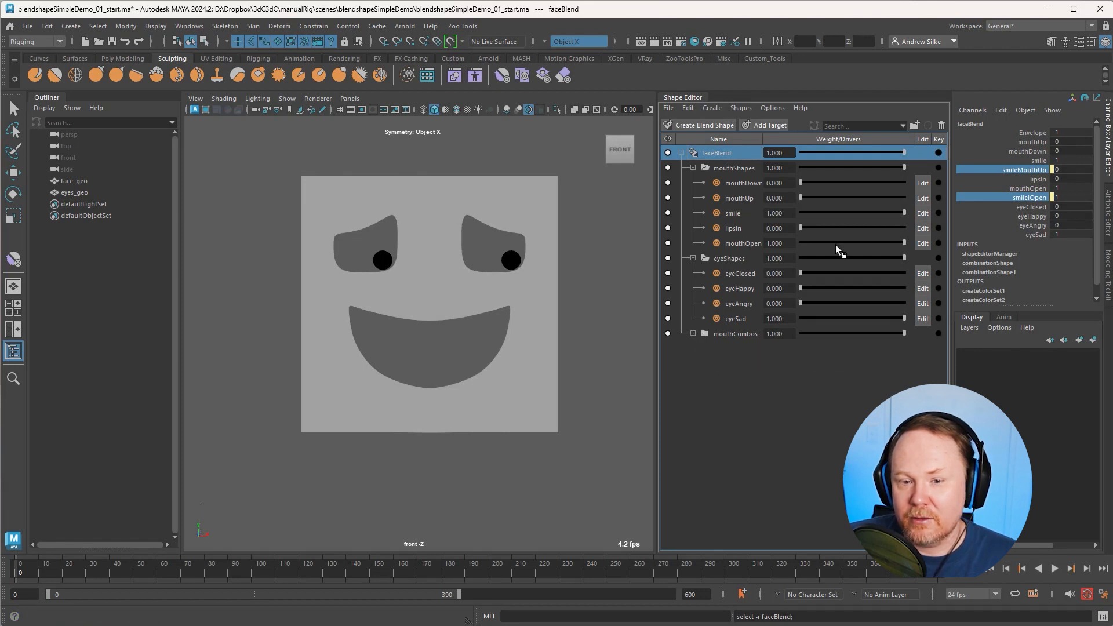
Step: Highlight the freely adjustable mouth and eye channels of faceBlend, skipping the driven combos, and end on smile
drag(1030, 141, 1025, 159)
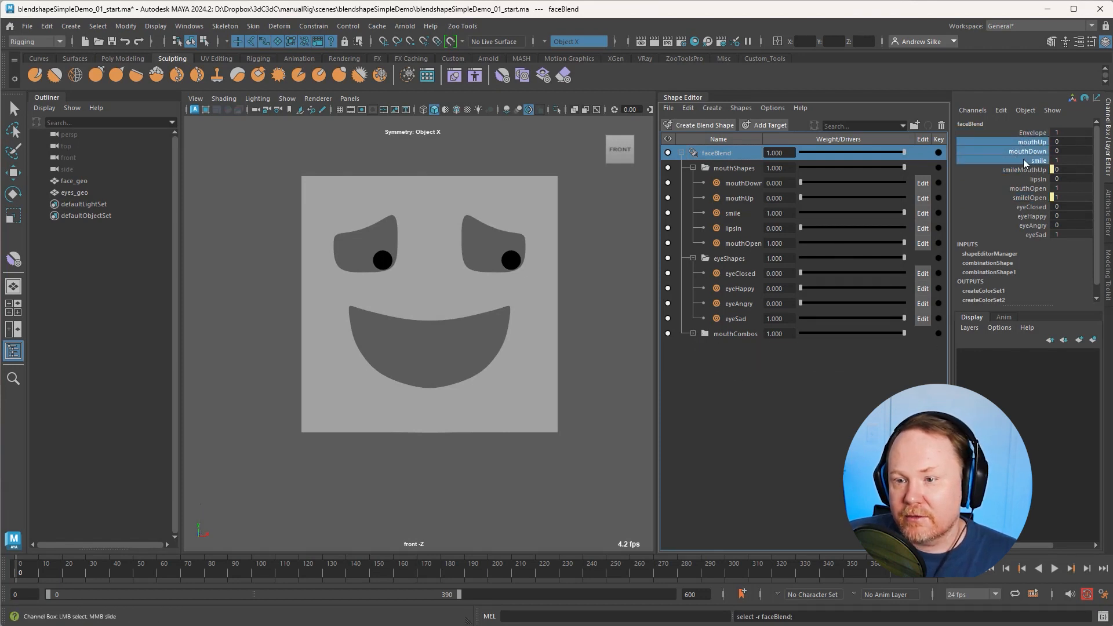
ctrl+click(1025, 178)
ctrl+click(1028, 188)
ctrl+click(1023, 207)
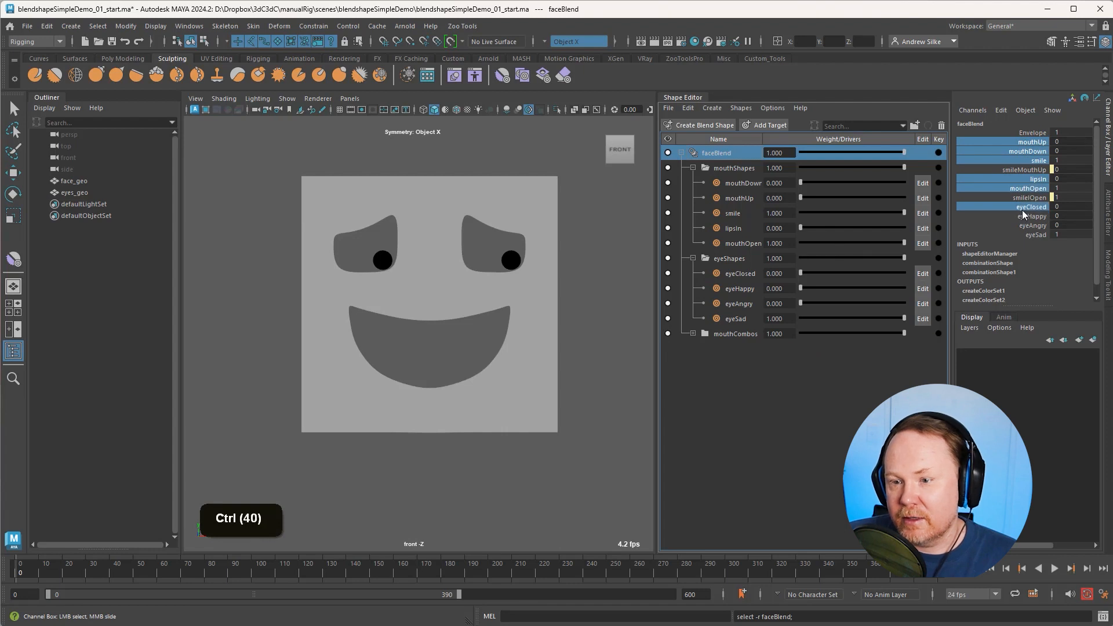
ctrl+click(1024, 217)
click(1028, 161)
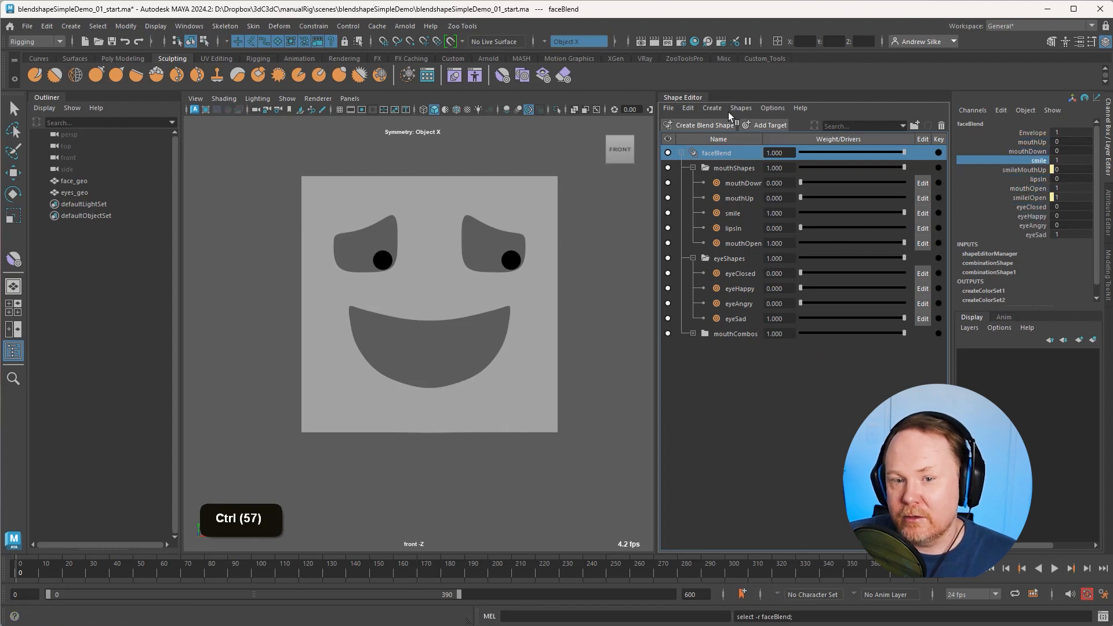
Step: Collapse the Shape Editor to enlarge the viewport and frame the face in it
click(699, 97)
alt+middle_drag(775, 259, 760, 294)
alt+middle_drag(782, 242, 756, 269)
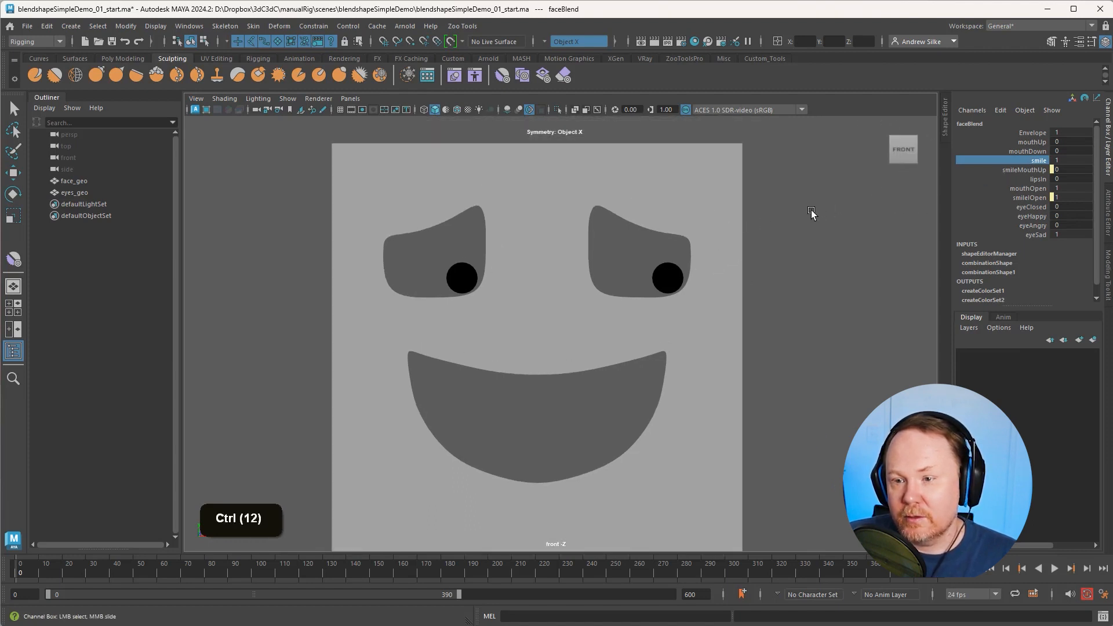
Step: Scrub the smile and eyeSad channel values in the viewport to preview the expressions, leaving both at 1
ctrl+middle_drag(883, 217, 1029, 196)
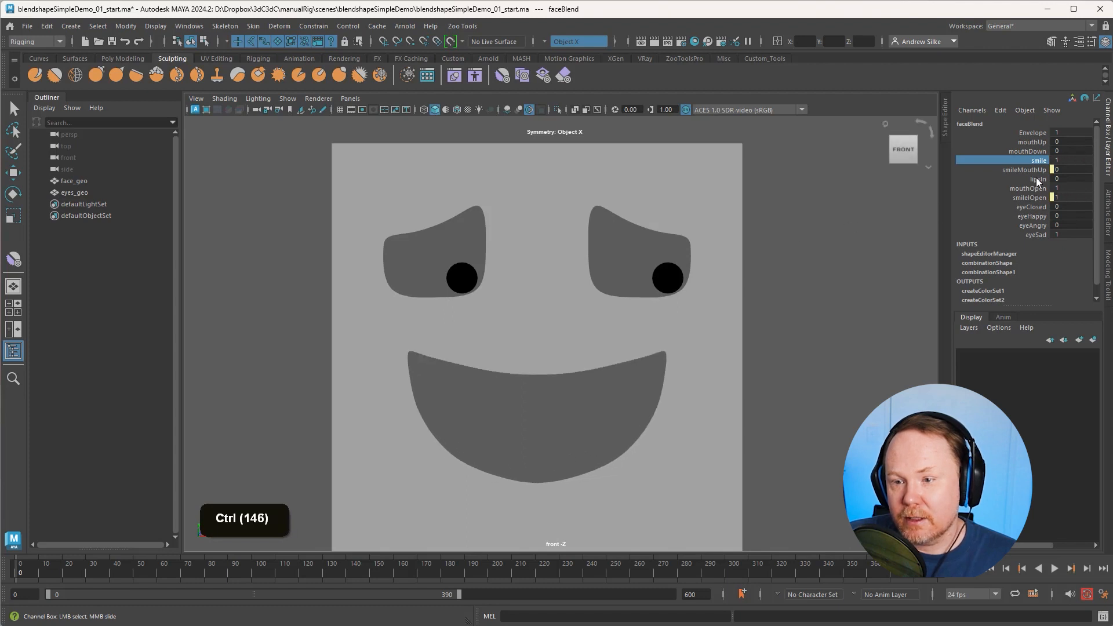
click(1038, 180)
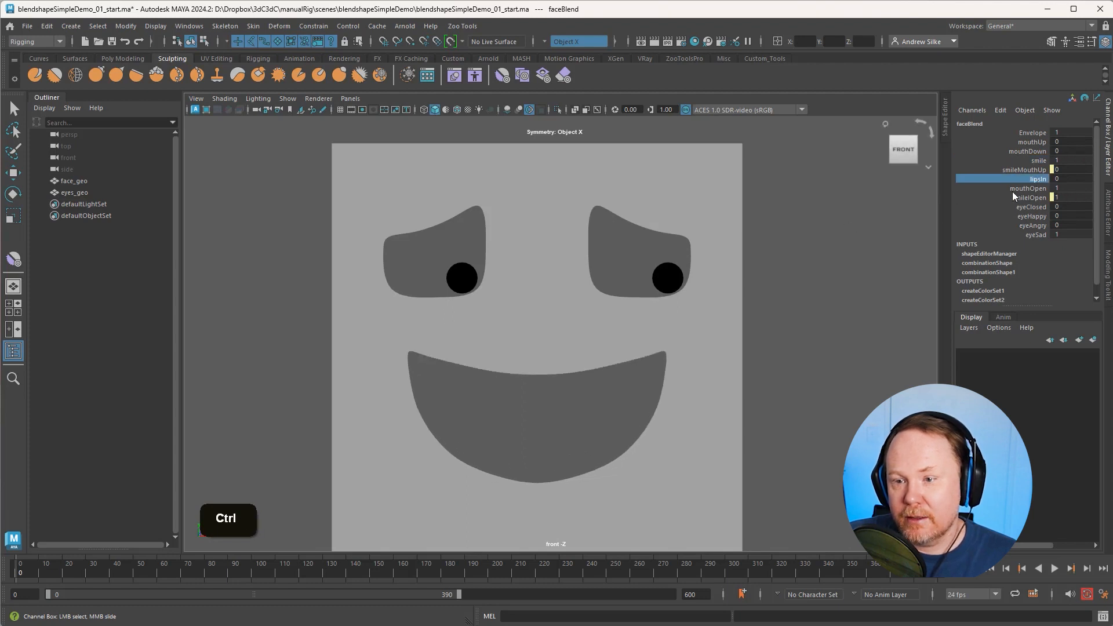
click(1037, 235)
ctrl+middle_drag(847, 267, 903, 259)
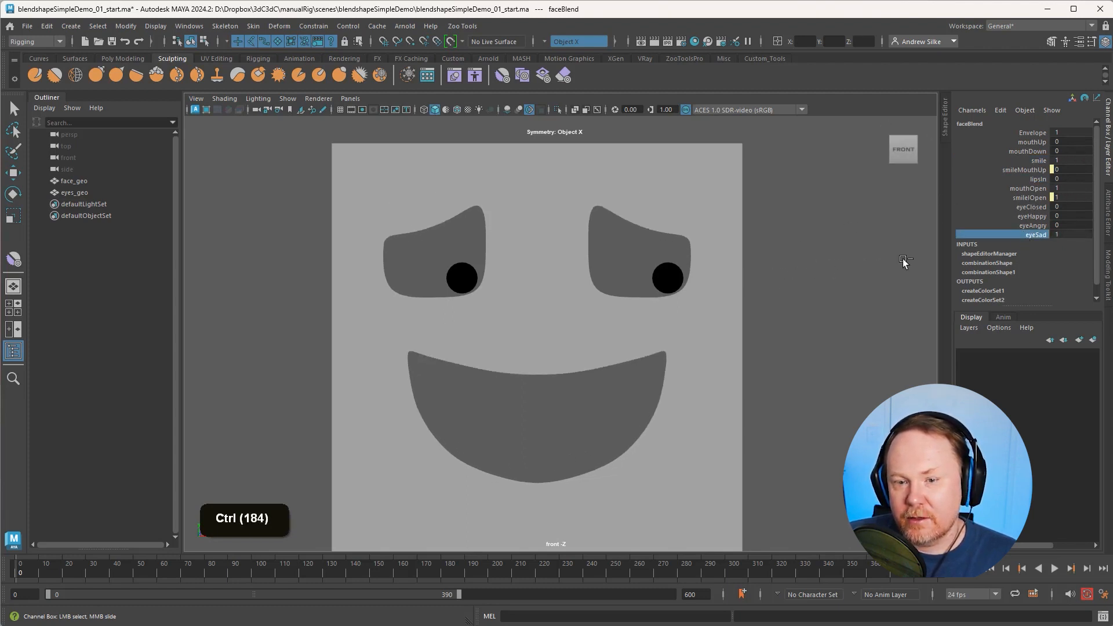
Step: Choose the smile channel of faceBlend again and scrub its value to 0
click(1032, 207)
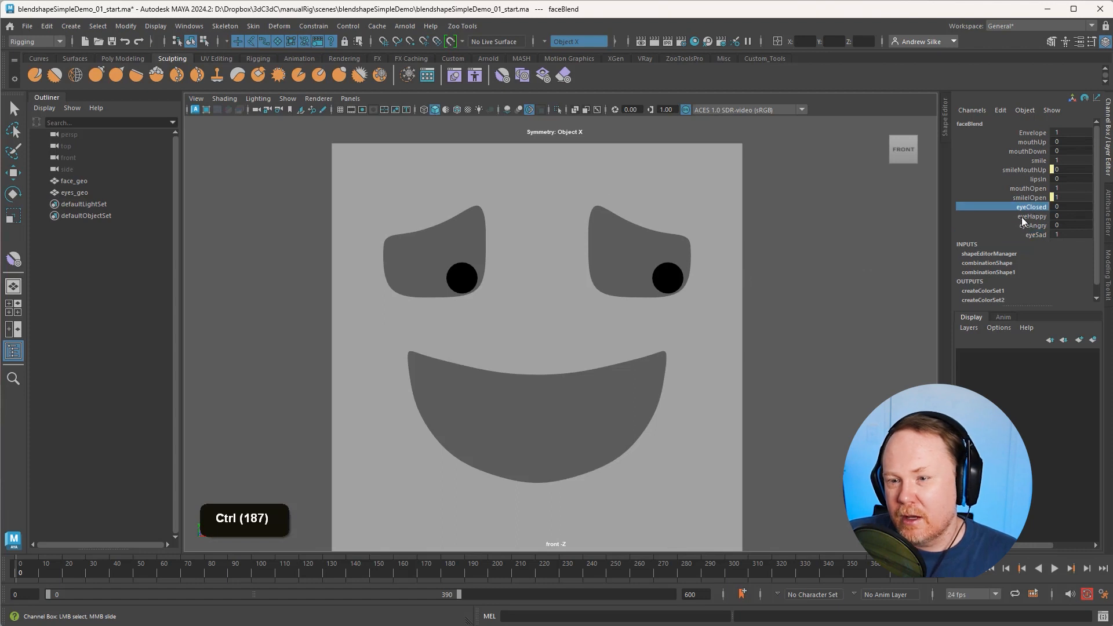
click(1027, 179)
click(1030, 163)
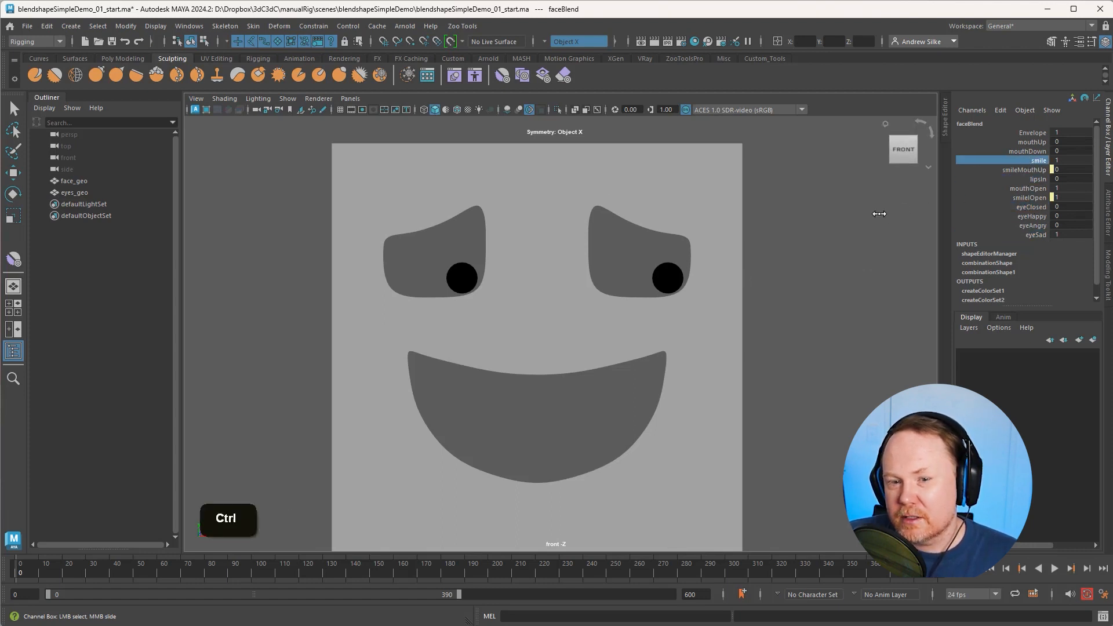
ctrl+middle_drag(852, 232, 919, 234)
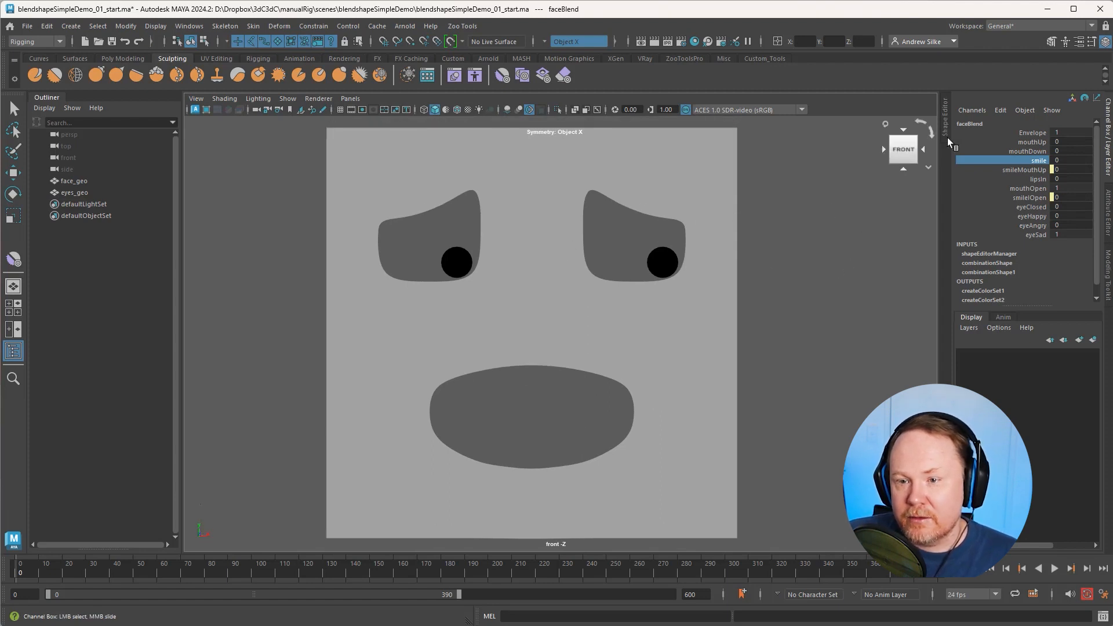
Step: Reopen the Shape Editor and highlight only faceBlend's two driven smile combination channels before clearing the scene selection
drag(1025, 147, 1024, 241)
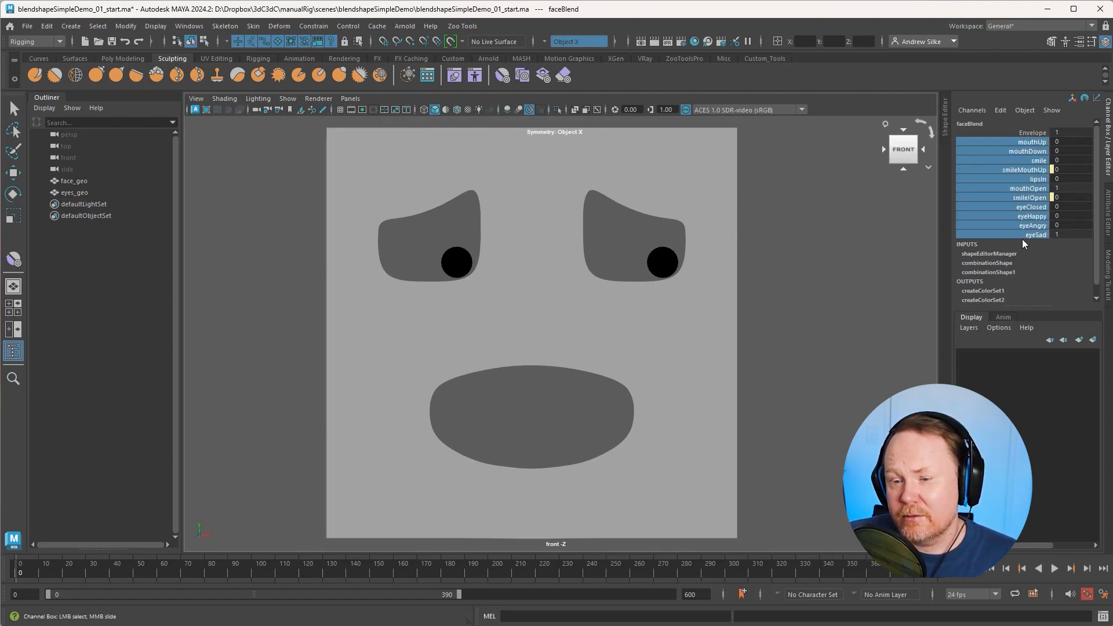
click(946, 125)
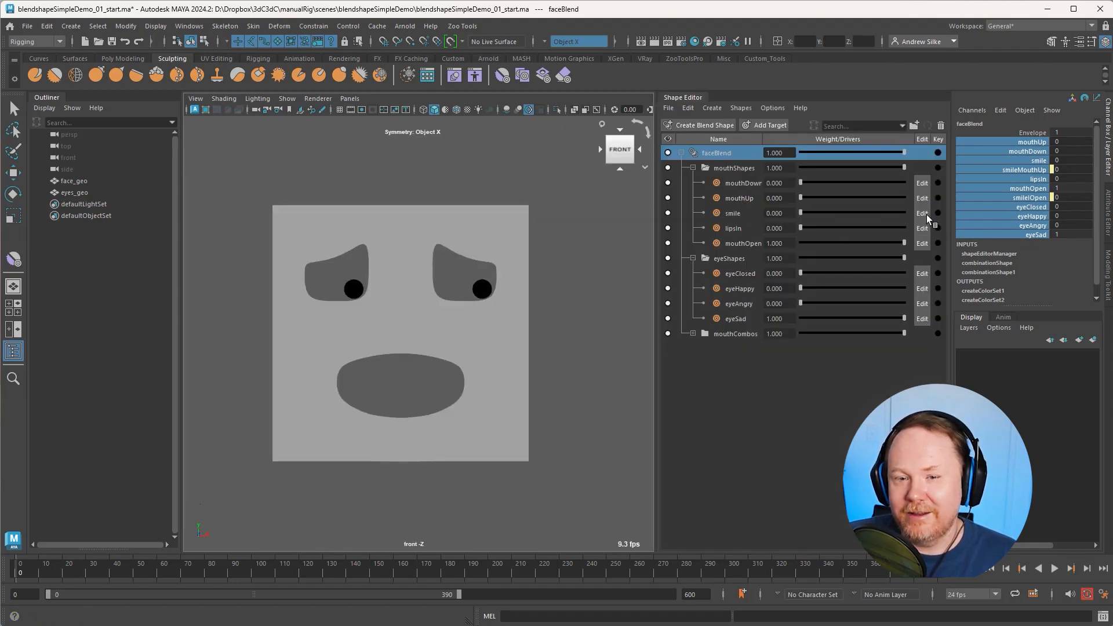
click(1037, 200)
ctrl+click(1033, 170)
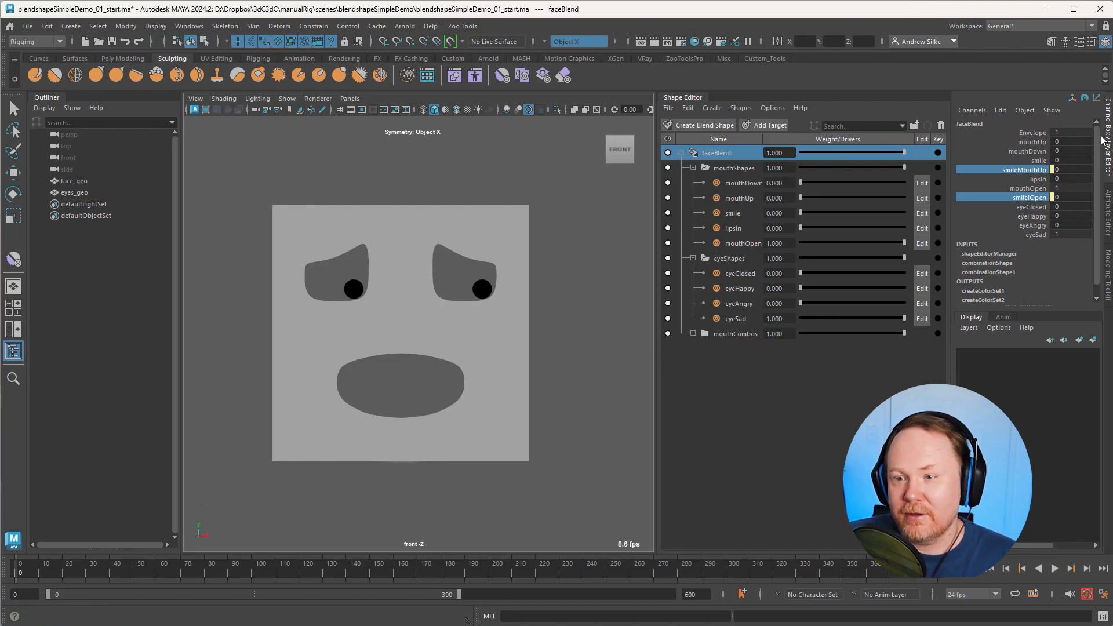
click(572, 247)
key(w)
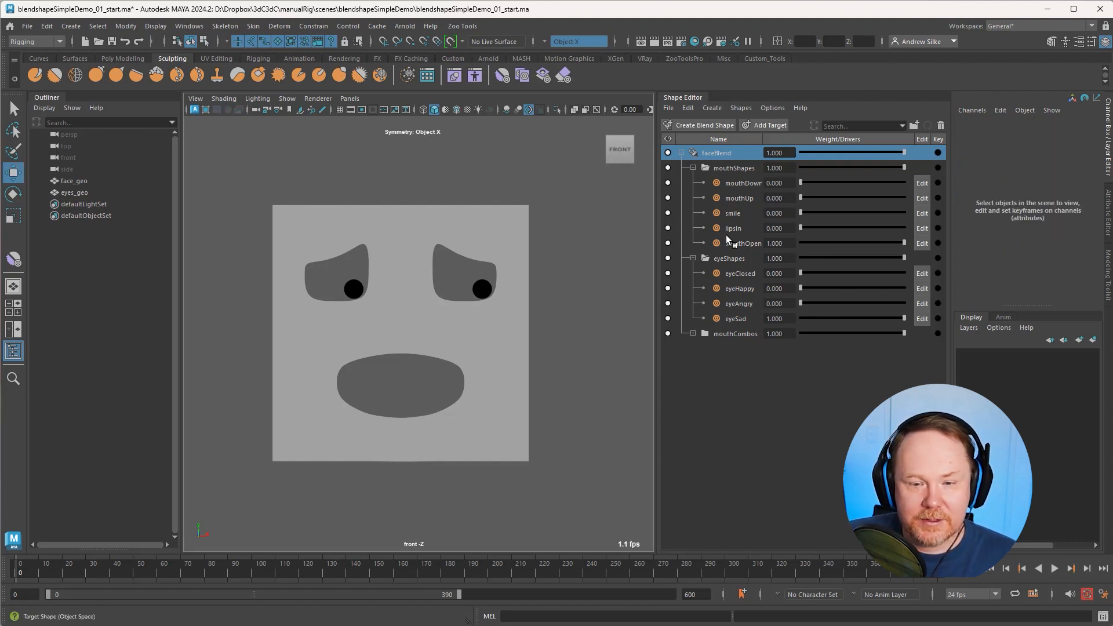
Step: Reset all nine mouthShapes and eyeShapes targets to 0 together and key them at frame 0
click(745, 182)
shift+click(739, 243)
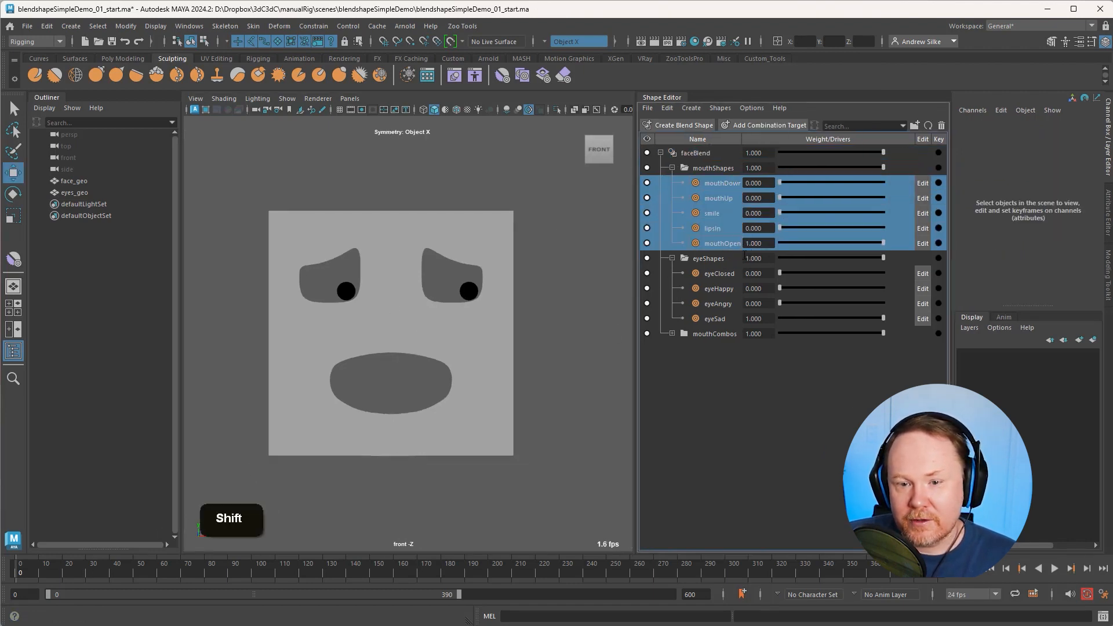
ctrl+click(714, 272)
ctrl+shift+click(723, 318)
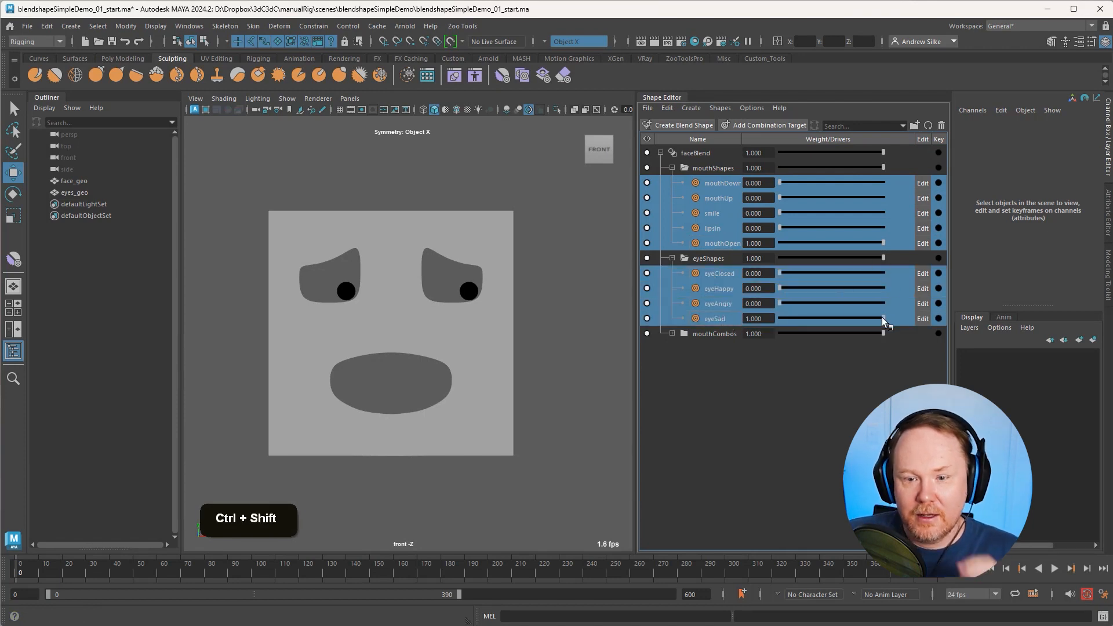
drag(882, 318, 754, 328)
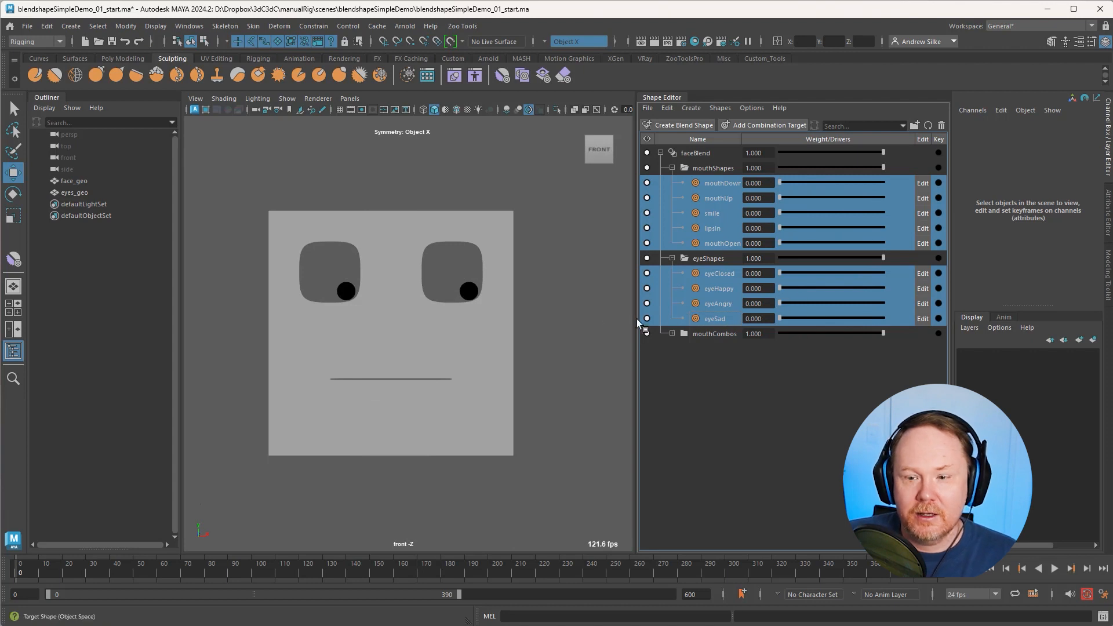
click(939, 183)
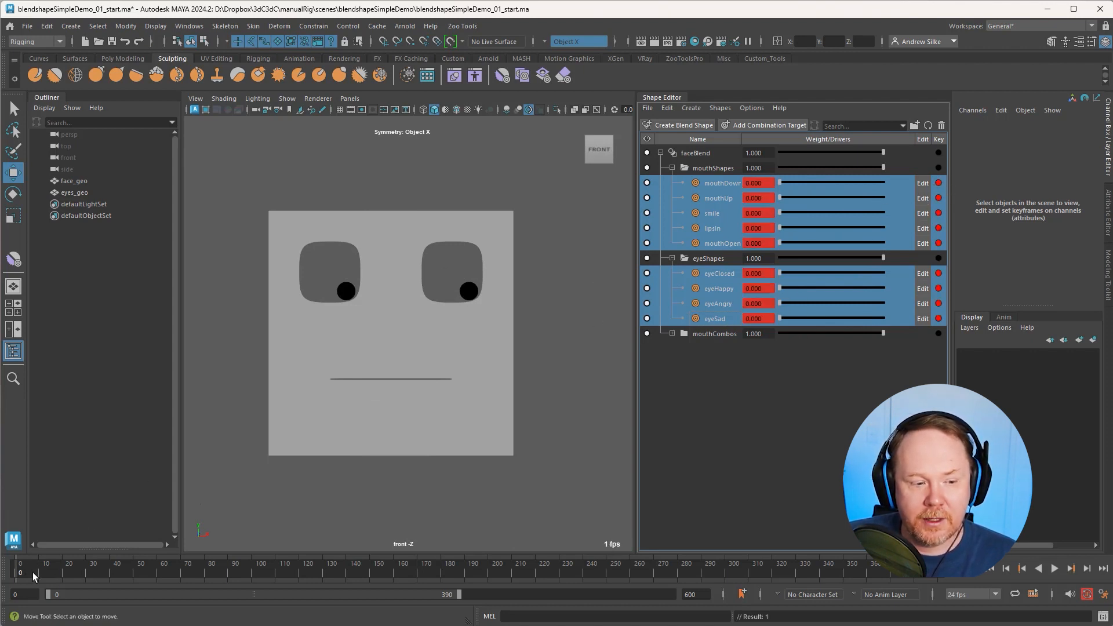
Step: Move the timeline to frame 30 and select the faceBlend blend shape node so its channels and keys are displayed
key(alt+v)
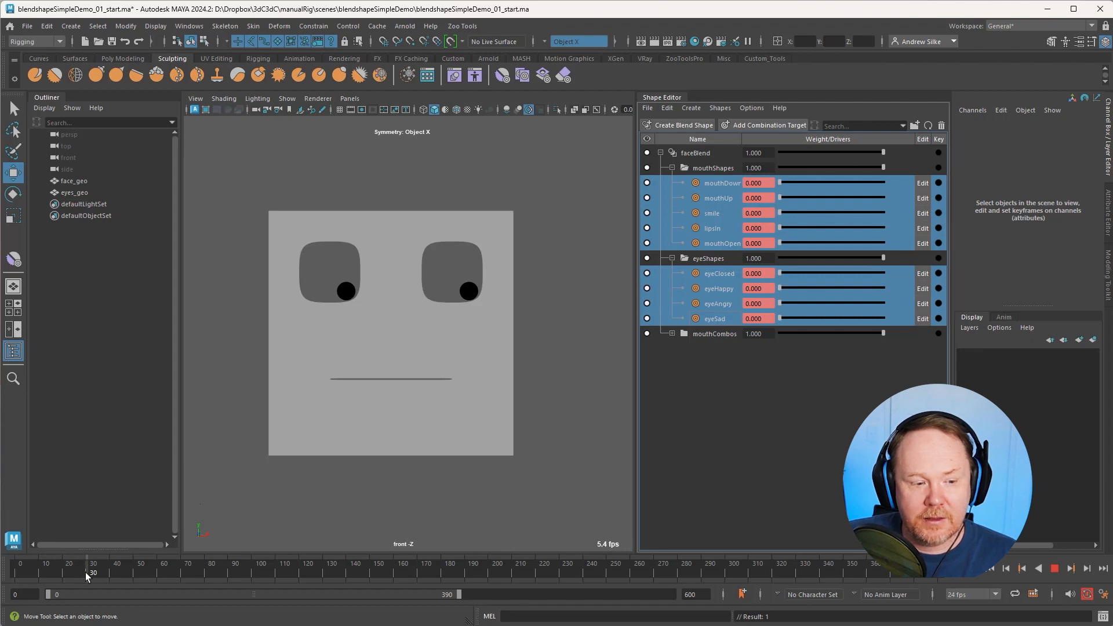
click(85, 573)
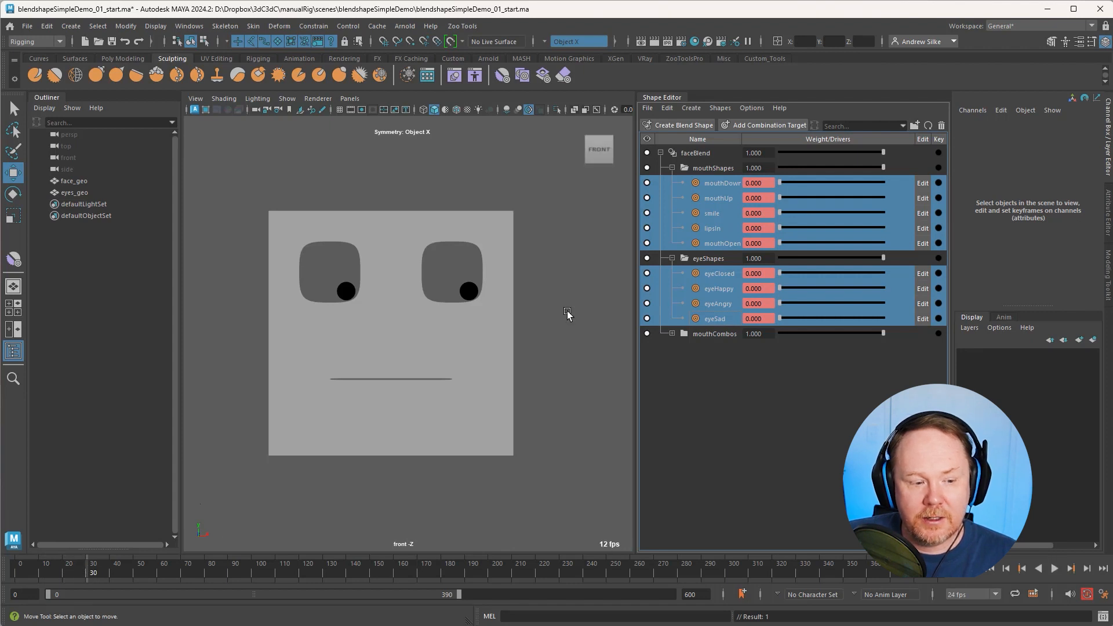
click(701, 152)
right_click(753, 153)
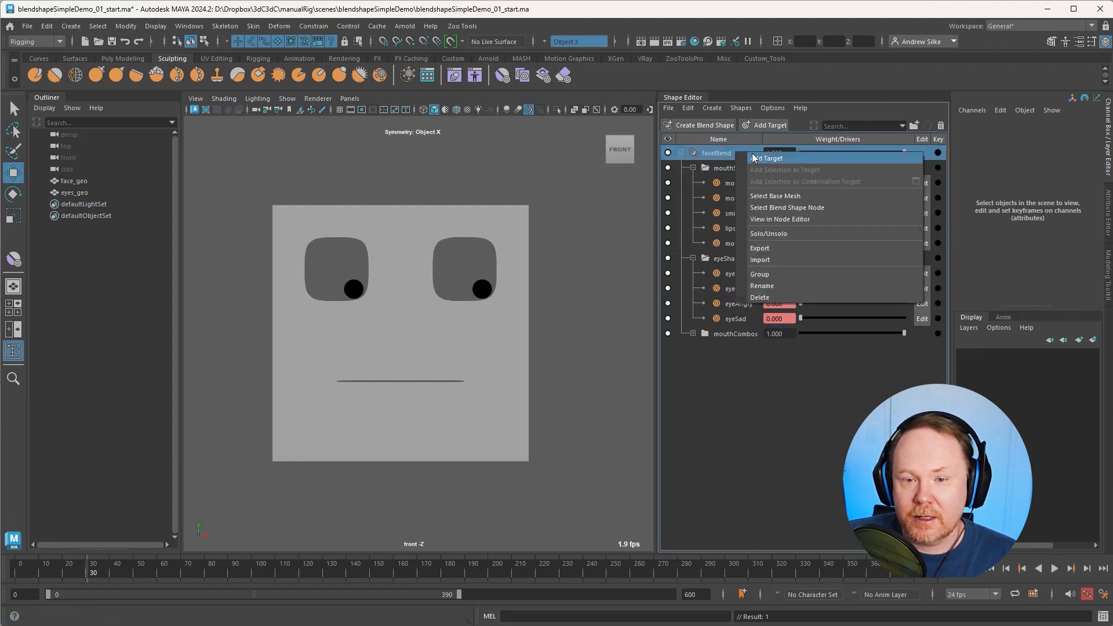
click(804, 207)
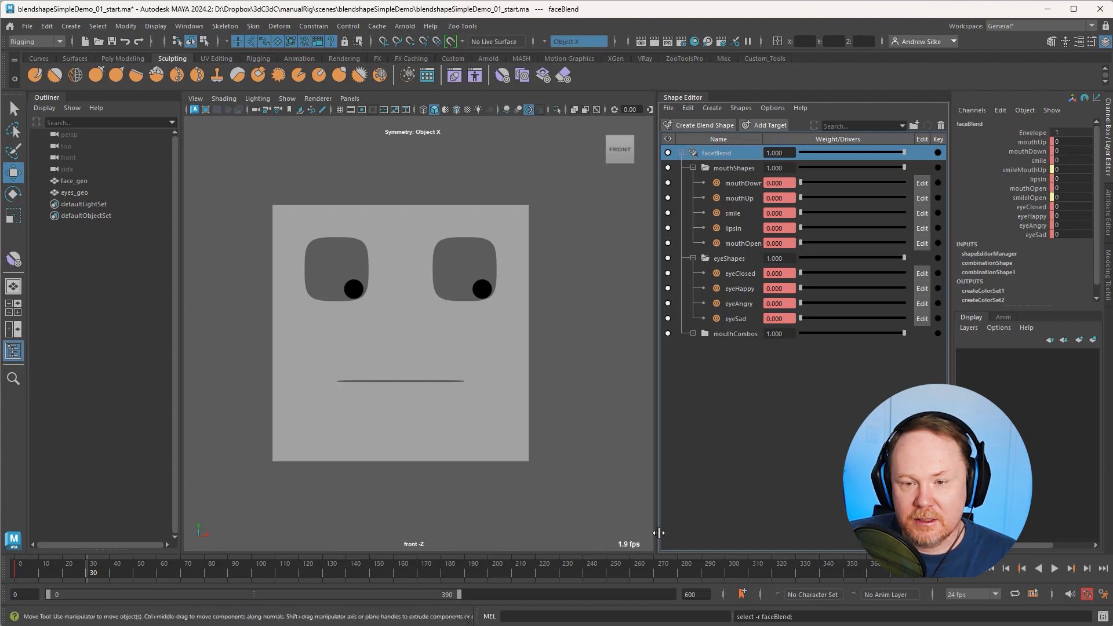
Step: Key all nine mouthShapes and eyeShapes targets at their neutral values on frame 30
click(743, 185)
shift+click(736, 243)
ctrl+click(718, 274)
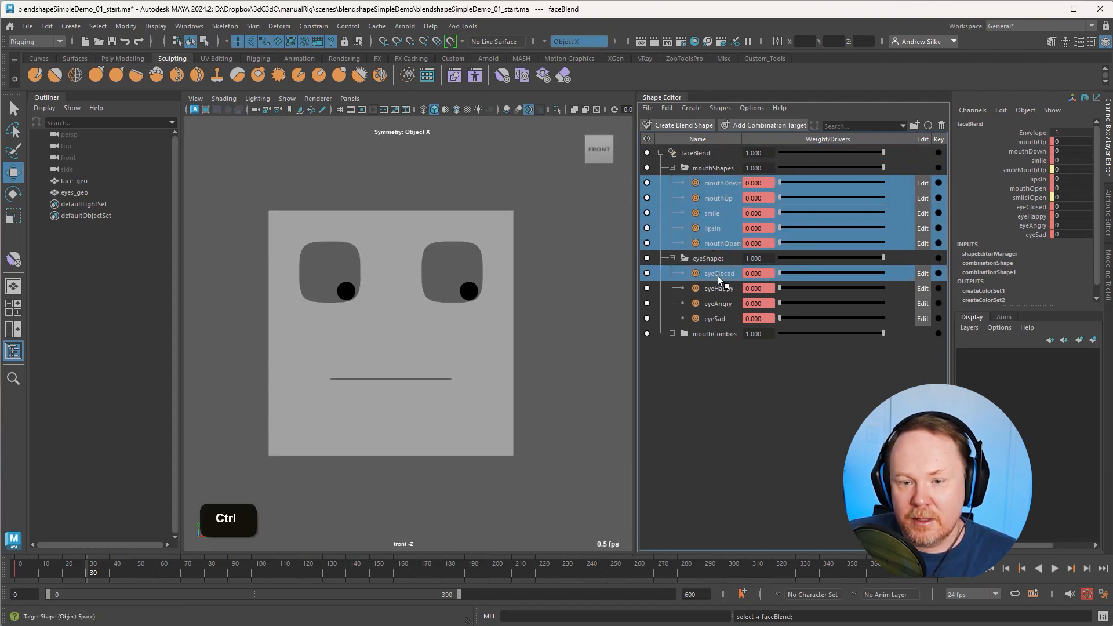
shift+click(719, 318)
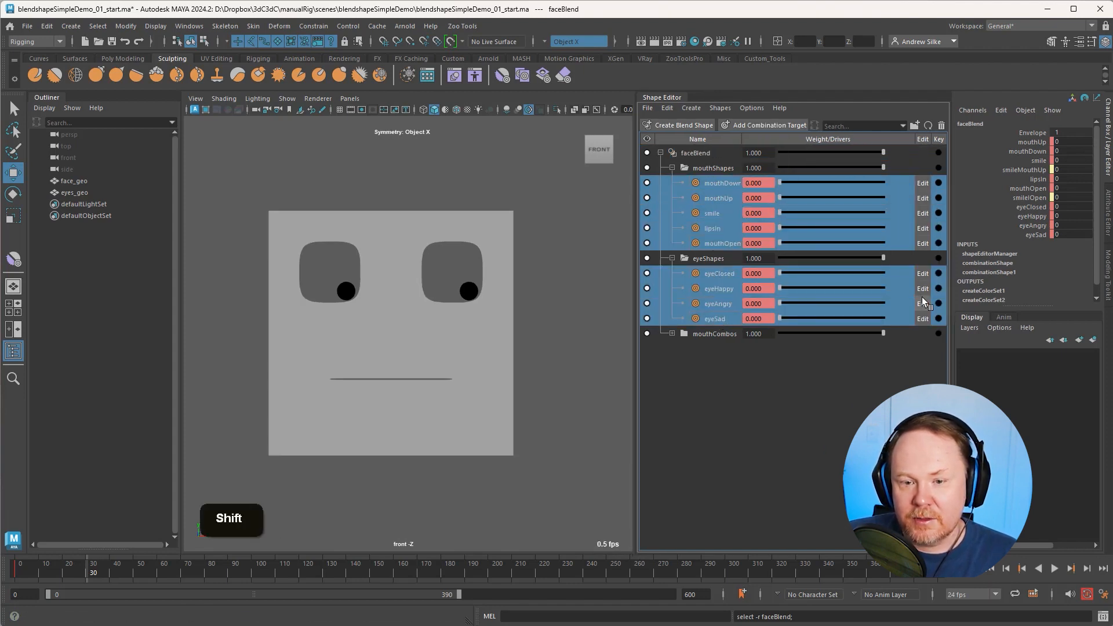
click(938, 274)
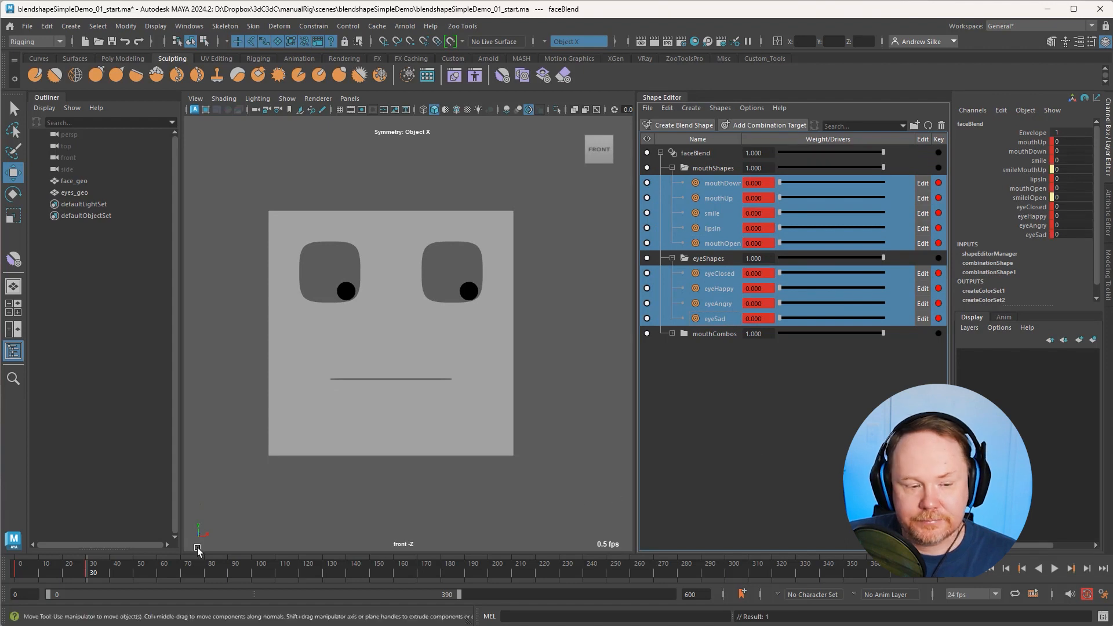
Step: Step back and forth through the timeline one frame at a time around the key at frame 30
key(alt+x)
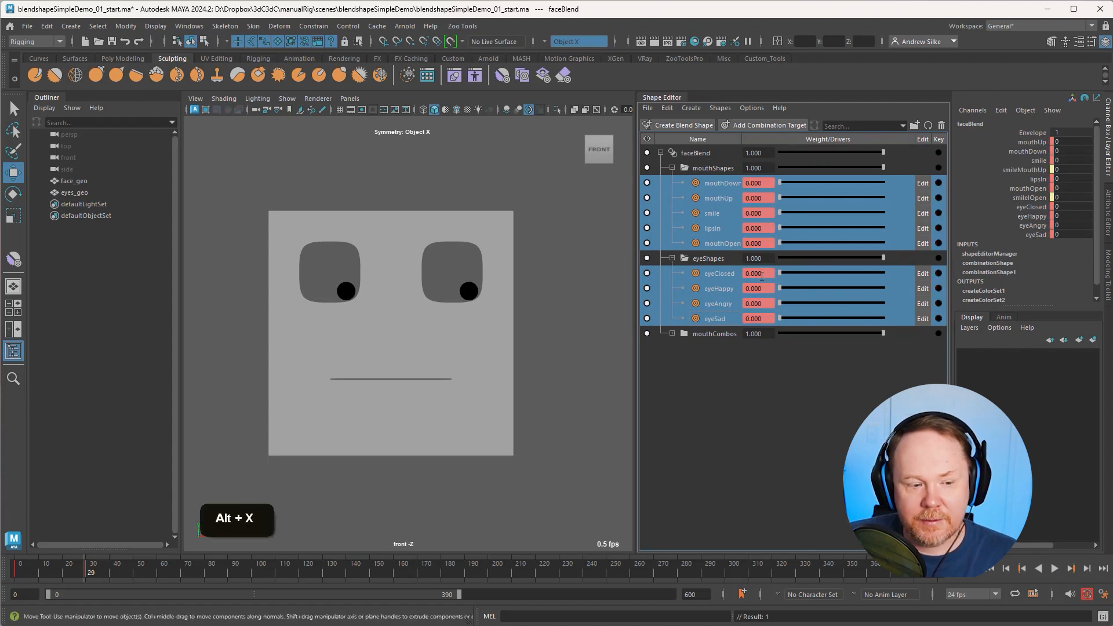
key(alt+c)
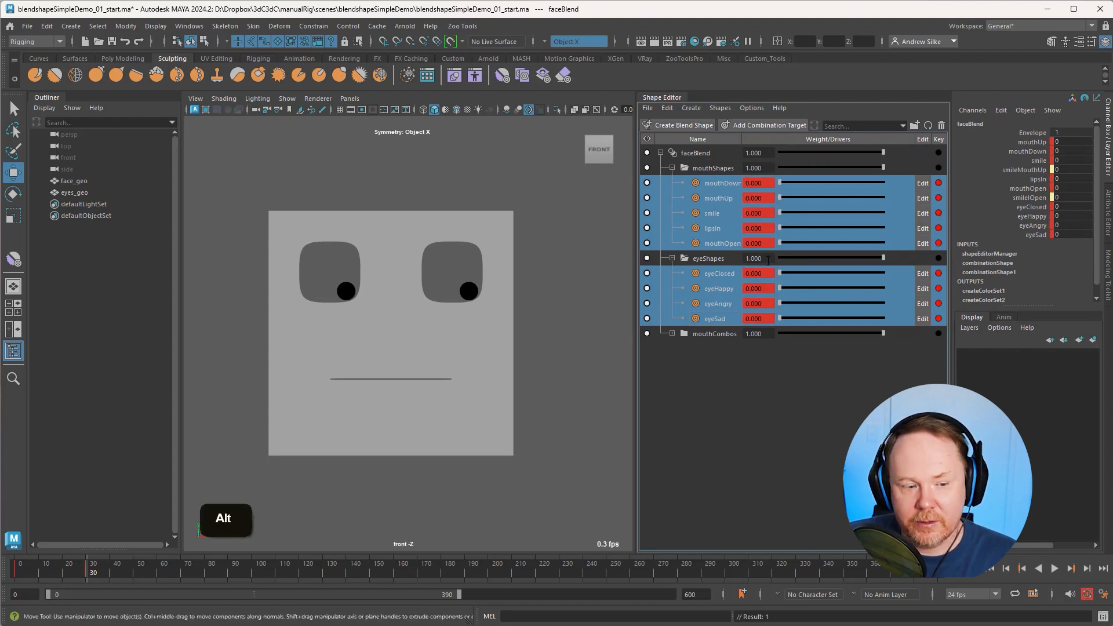
key(alt+x)
key(alt+x)
key(alt+x)
key(alt+x)
key(alt+x)
key(alt+x)
key(alt+x)
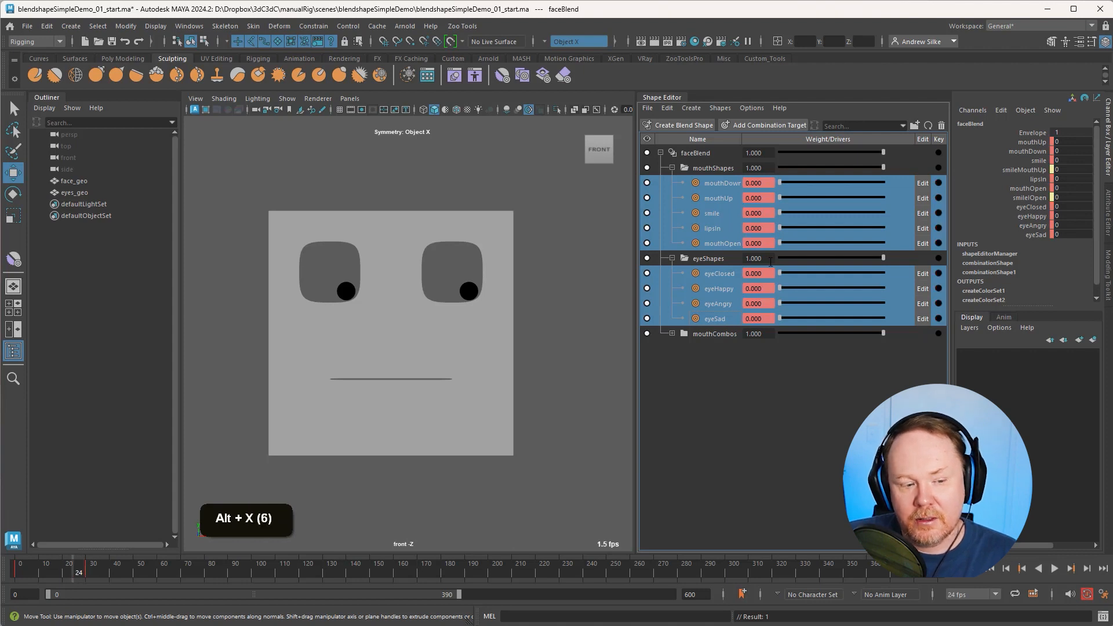
Step: Set the eyeClosed target to 1 at frame 33 to key the closed eyes
drag(78, 572, 93, 570)
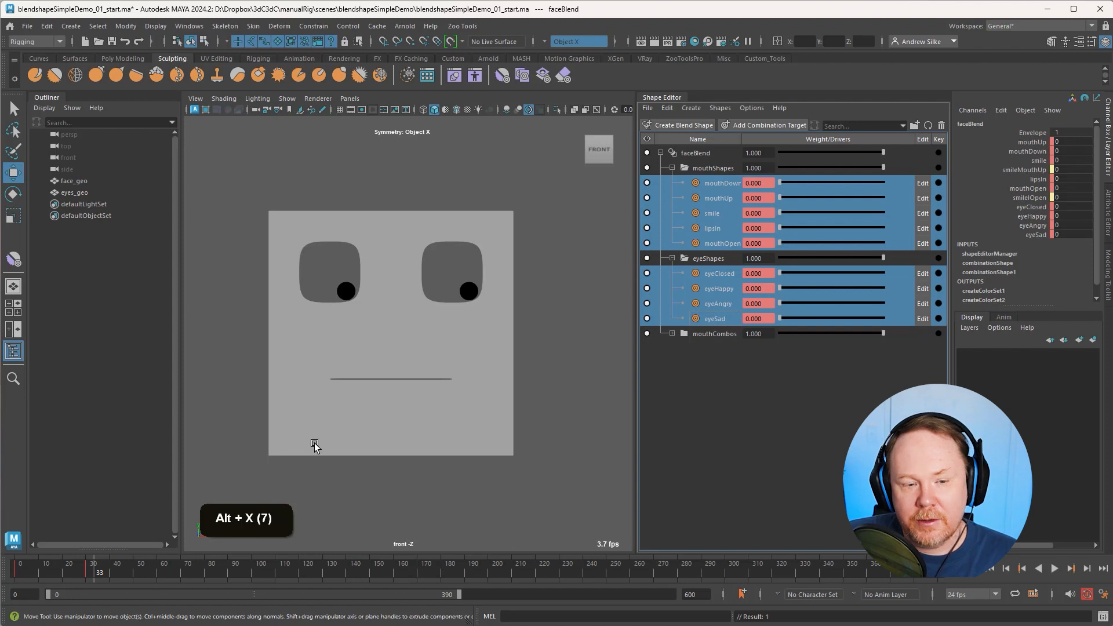
click(719, 272)
drag(822, 273, 928, 273)
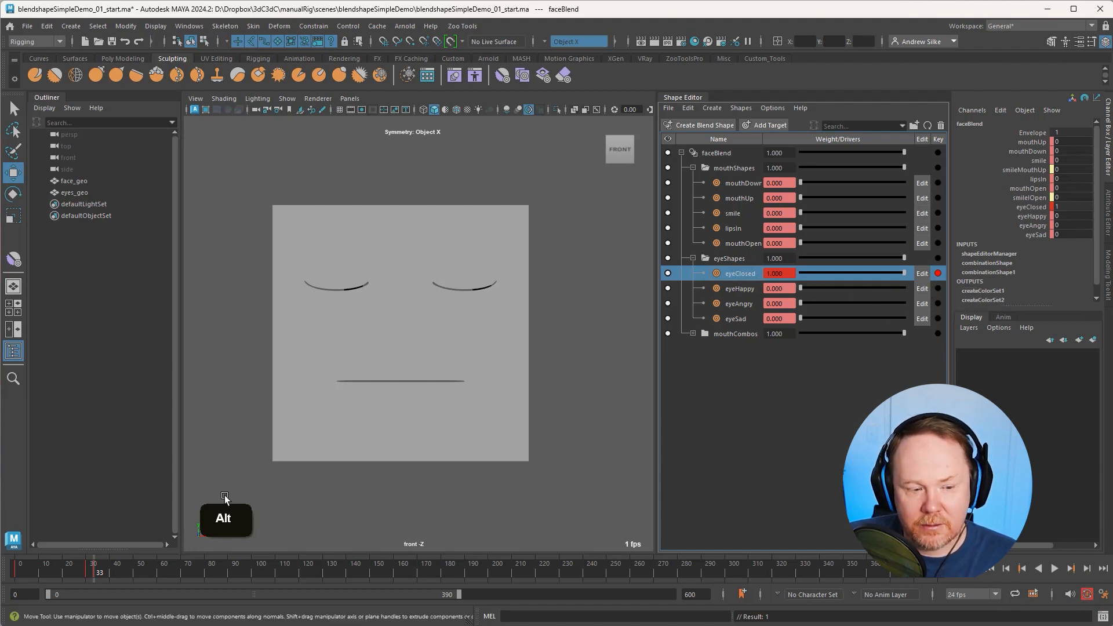
Step: Step, scrub and play through frames 30 to 33 to check the eyes closing
key(alt+x)
key(alt+x)
key(alt+c)
key(alt+c)
key(alt+c)
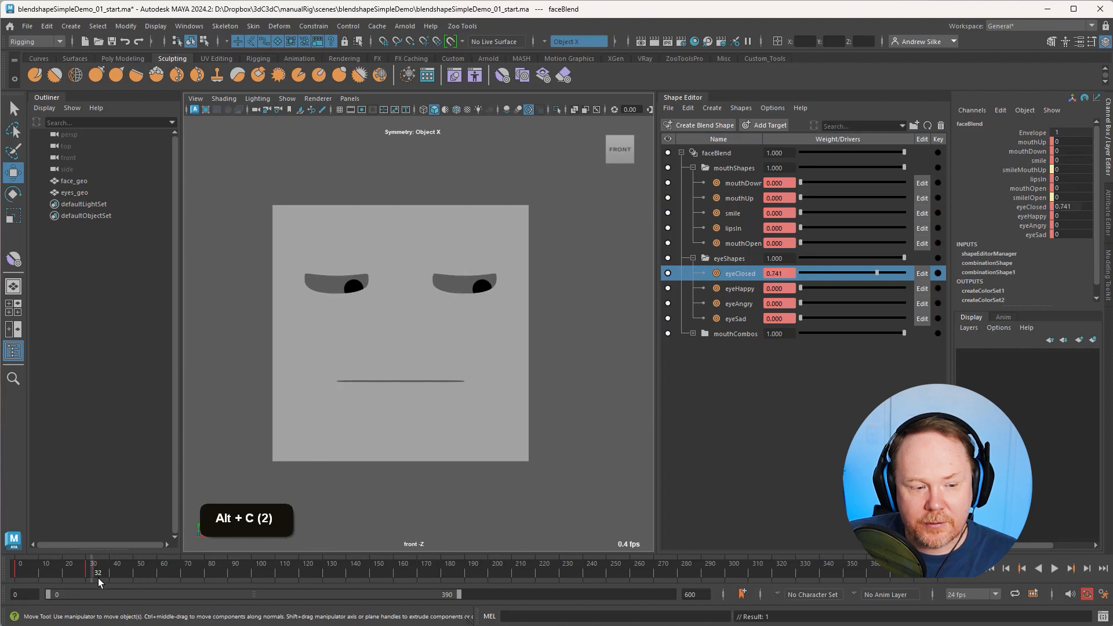
drag(93, 573, 86, 570)
key(alt+v)
Step: Advance to frame 34 and set eyeClosed to 0 to key the eyes open again
key(alt+c)
key(alt+c)
key(alt+c)
key(alt+c)
key(alt+c)
key(alt+c)
key(alt+c)
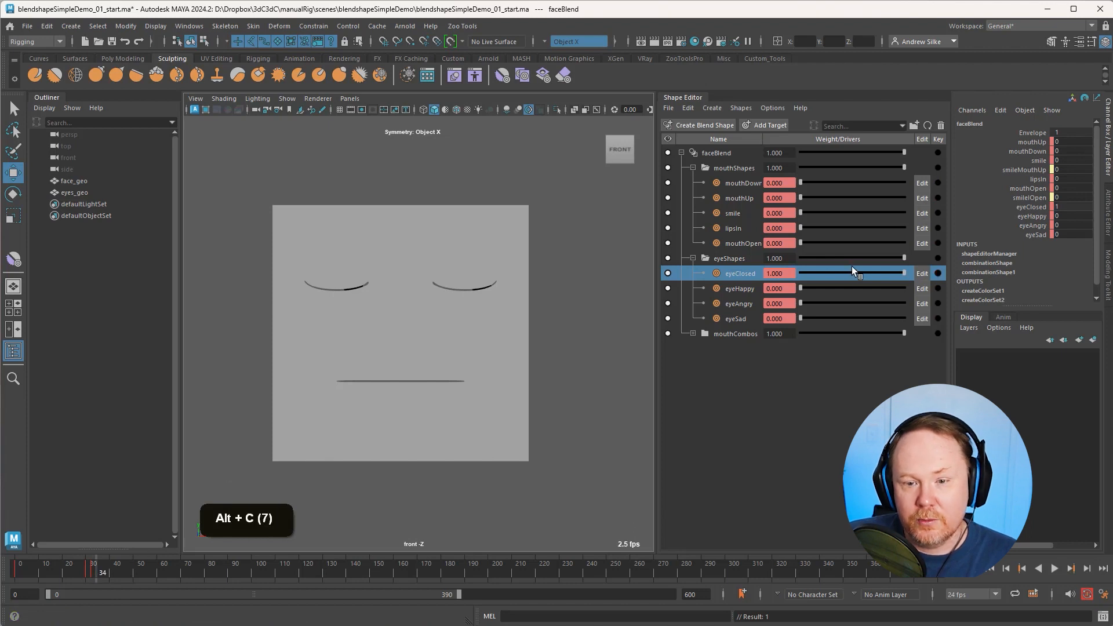
drag(854, 272, 714, 293)
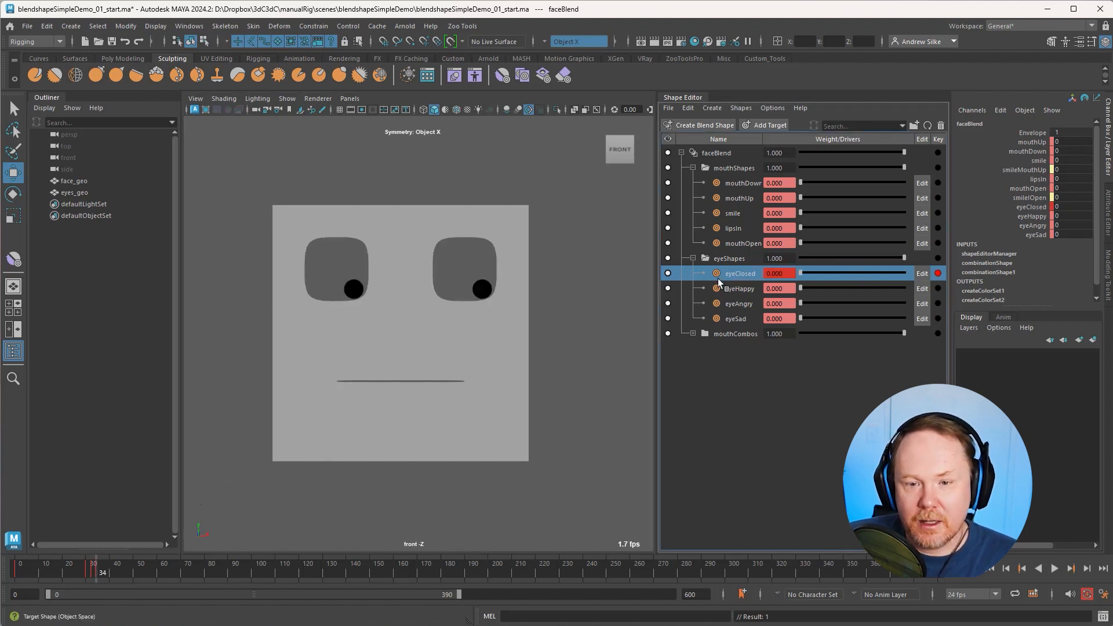
Step: Advance to frame 38 and set the eyeSad target to 1
key(alt+c)
key(alt+c)
key(alt+c)
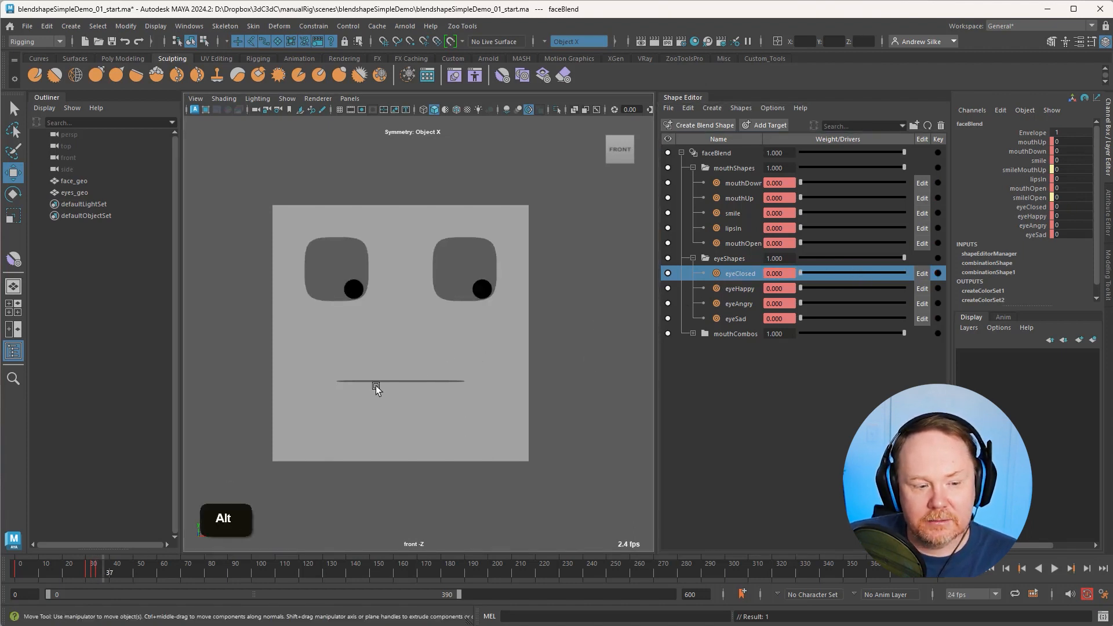
key(alt+c)
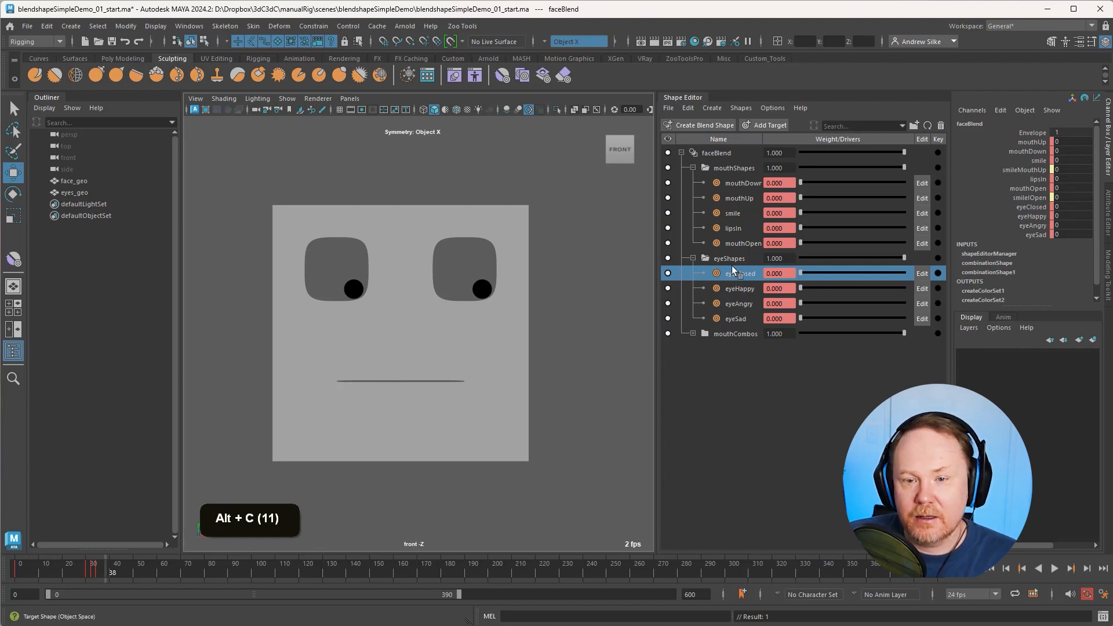
click(743, 288)
click(747, 305)
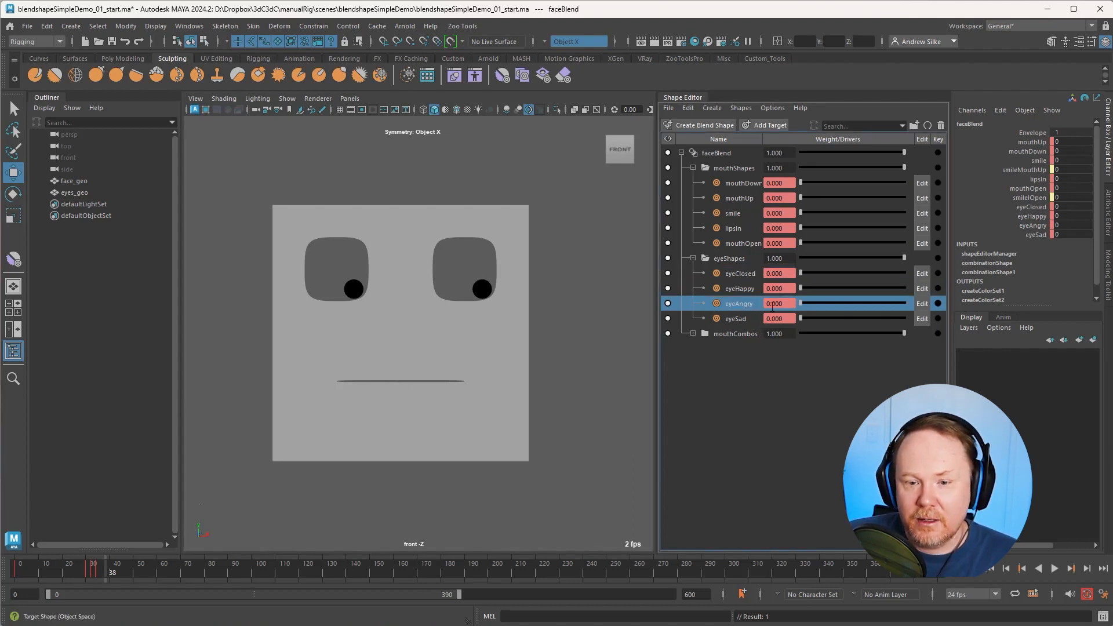
drag(801, 315, 1004, 318)
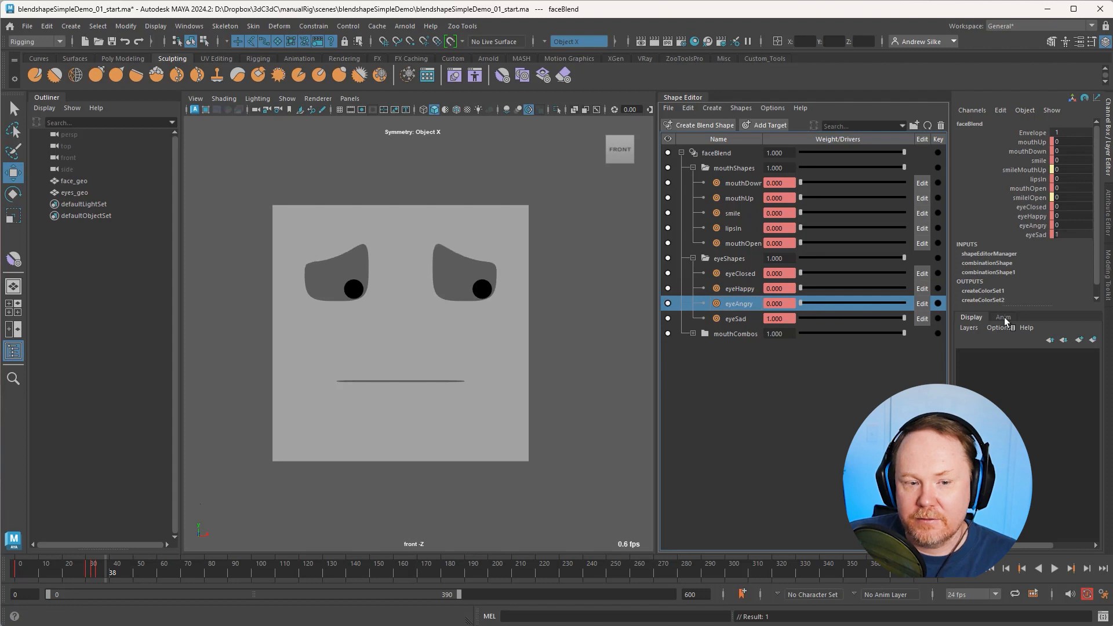
Step: Shape the sad mouth at frame 38 with mouthDown at 0.676, lipsIn at 0.855 and mouthOpen at 0.307
click(743, 183)
drag(806, 184, 871, 183)
drag(802, 228, 887, 224)
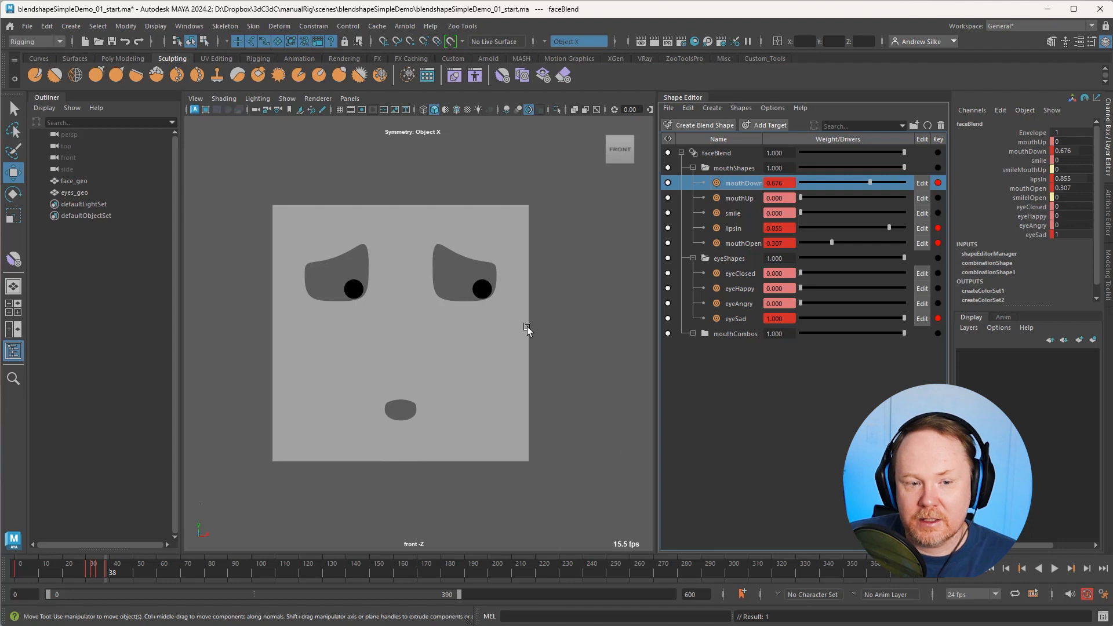
Step: Scrub and play the animation from before frame 30 to preview the blink into the sad expression
drag(107, 567, 78, 567)
key(alt+v)
key(alt+v)
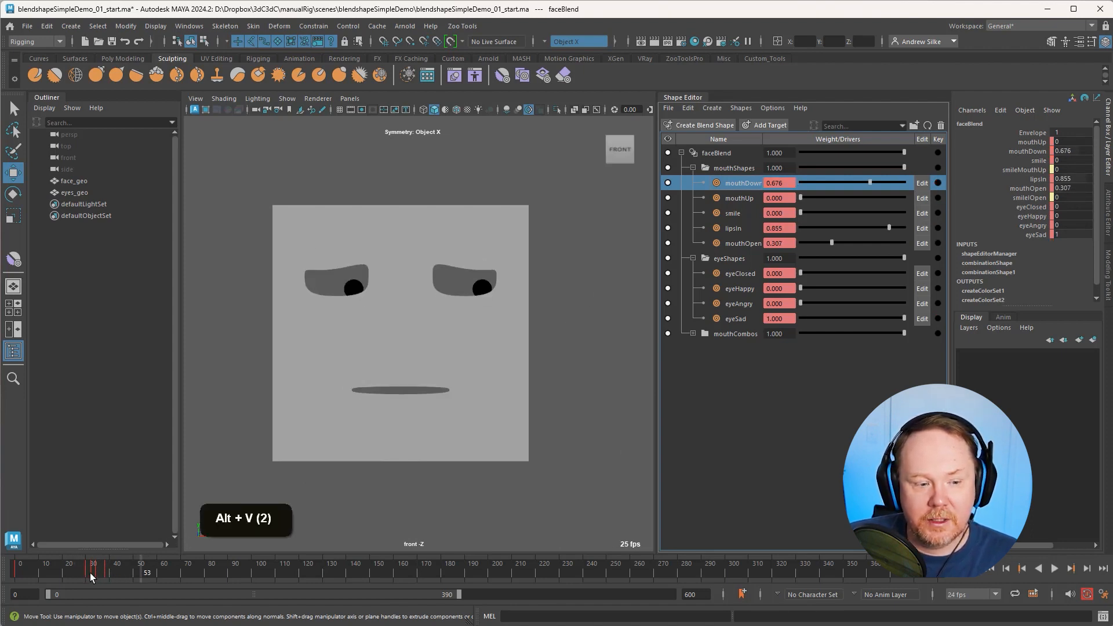
key(alt+v)
key(alt+v)
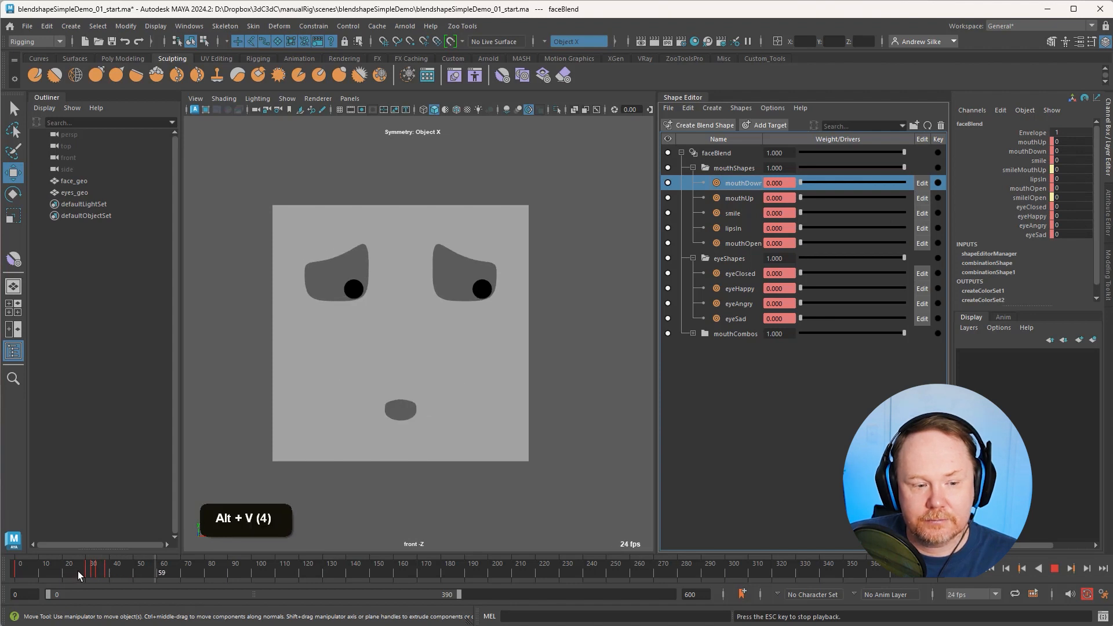
Step: Return to frame 38 and key all nine mouthShapes and eyeShapes targets at their current values
drag(78, 572, 106, 573)
key(x)
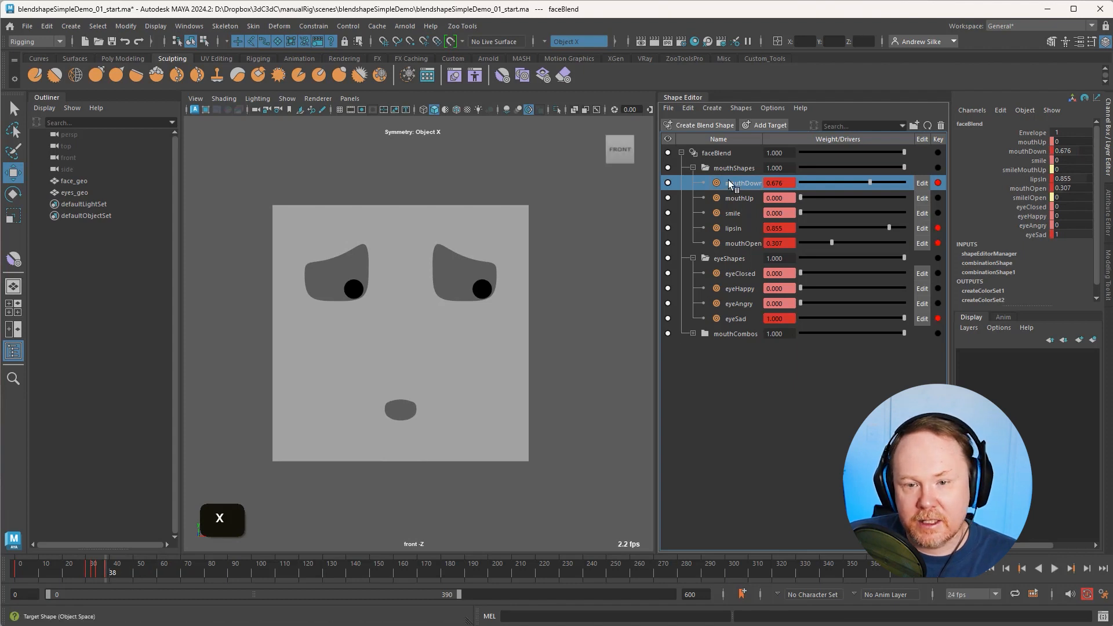
mouse_move(728, 180)
mouse_down()
mouse_move(733, 235)
mouse_move(735, 182)
mouse_up()
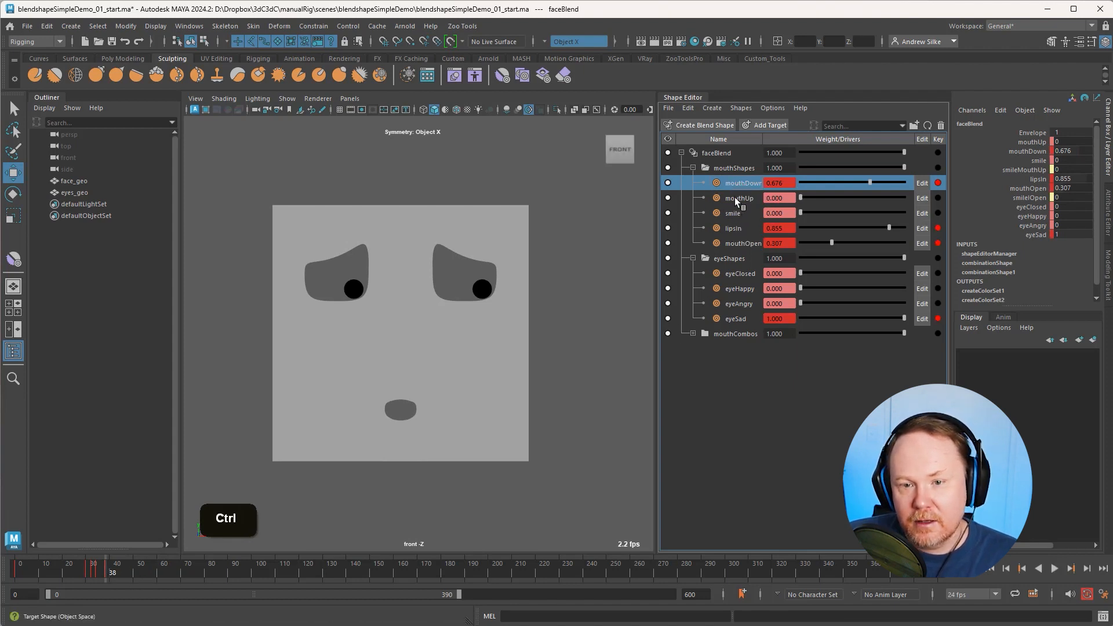
ctrl+click(730, 197)
shift+click(739, 242)
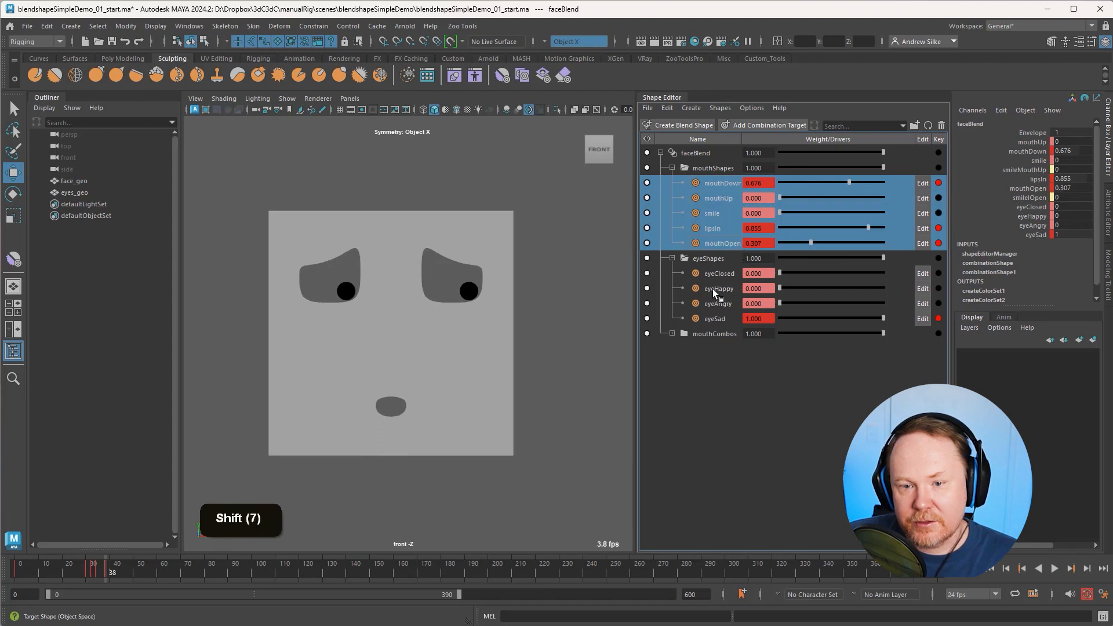
ctrl+click(721, 278)
shift+click(717, 318)
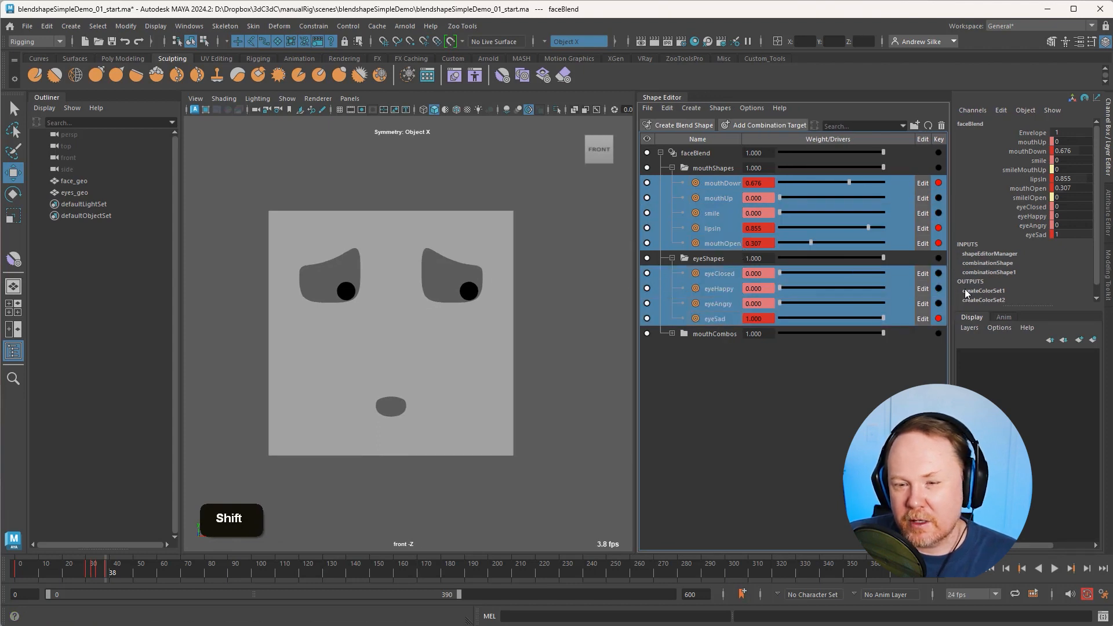
click(938, 274)
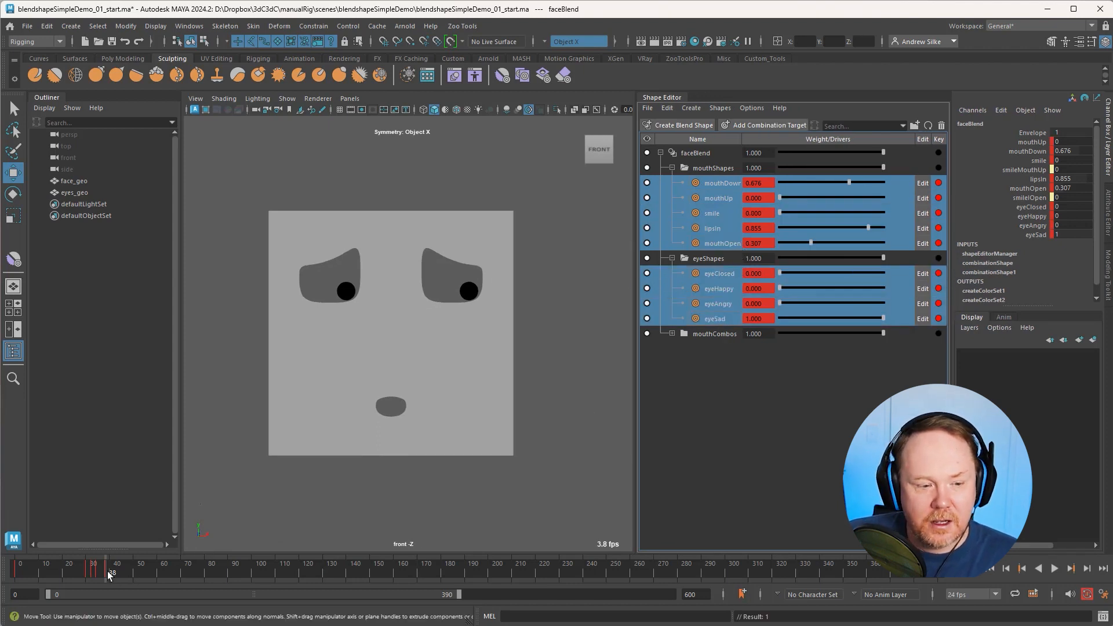
Step: Hold the sad expression by keying all mouthShapes and eyeShapes targets at their current values on frame 60
drag(106, 572, 157, 572)
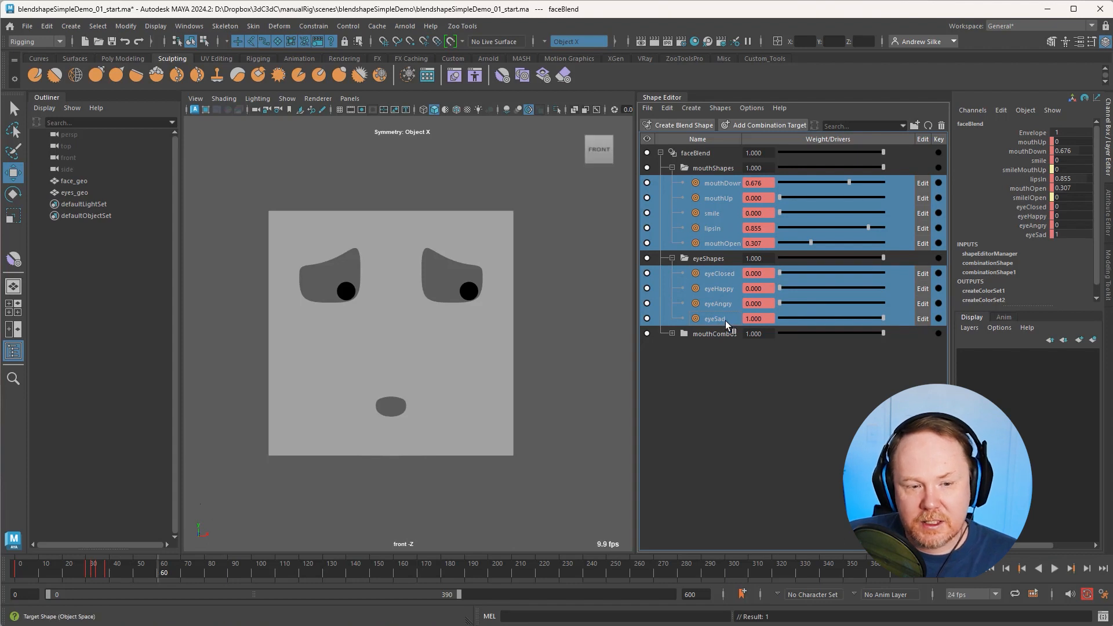
click(939, 273)
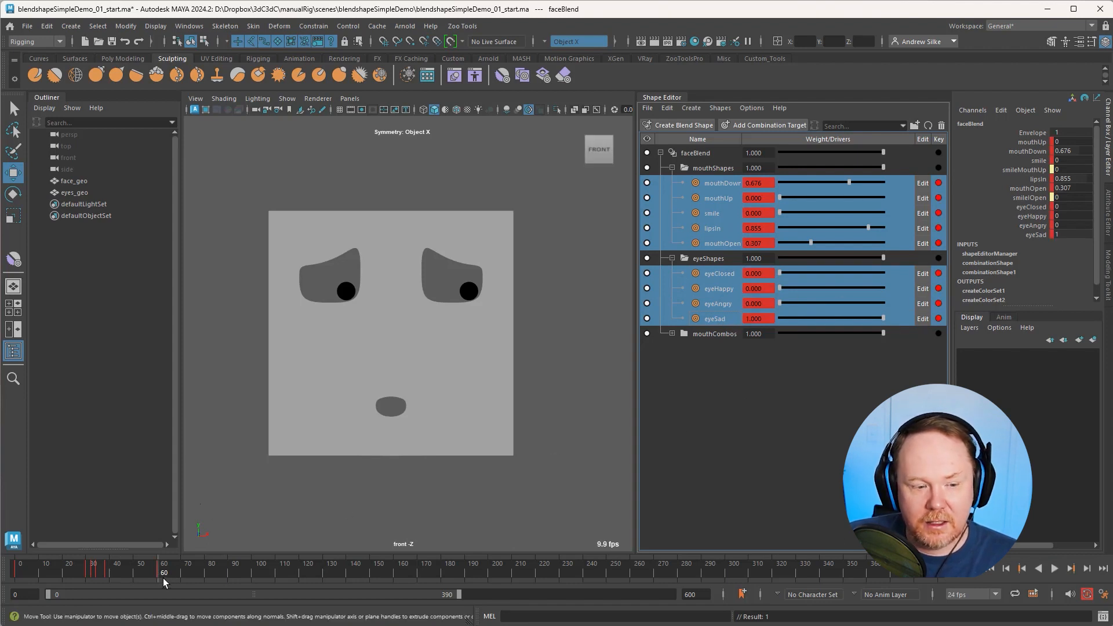
Step: Advance to frame 66 and key the mouthShapes and eyeShapes targets at 0 for a neutral pose
drag(158, 572, 173, 575)
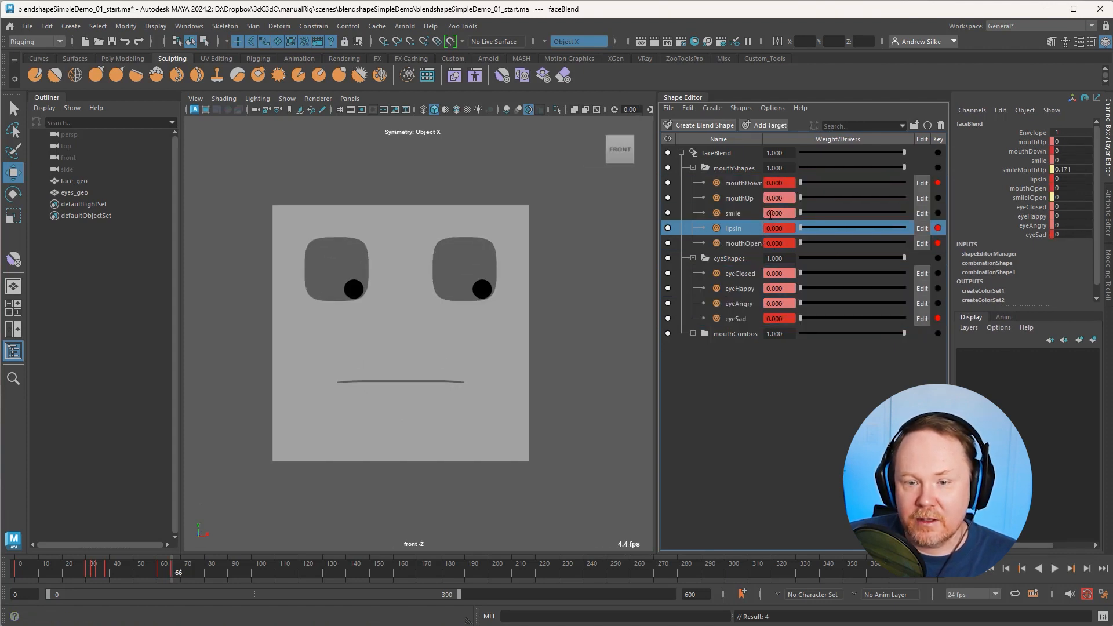
click(938, 198)
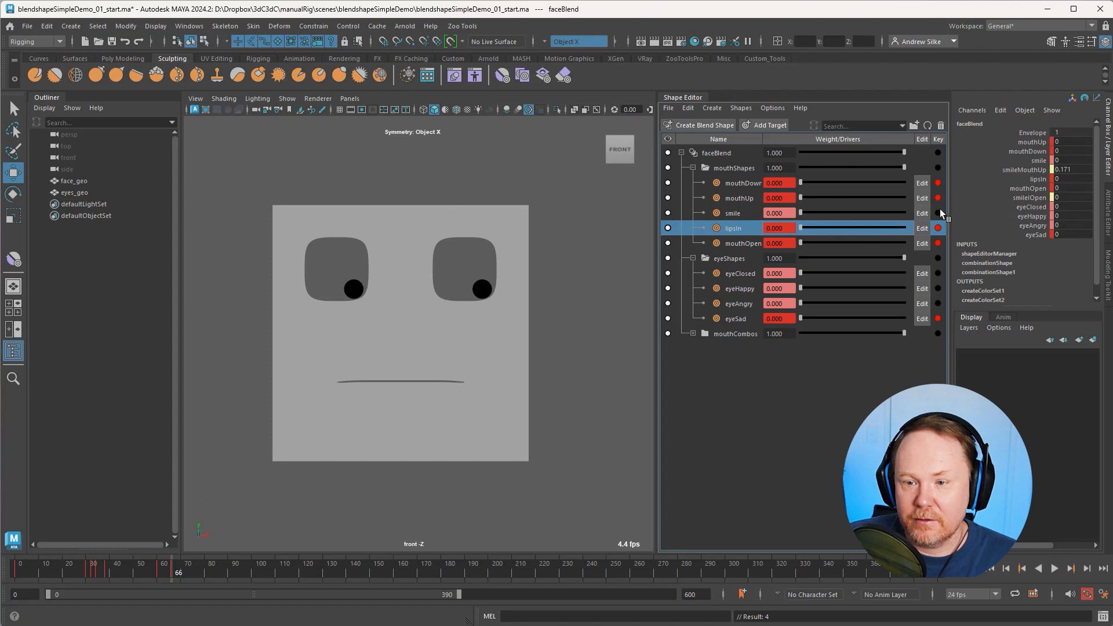
click(938, 213)
click(938, 274)
click(938, 288)
click(938, 304)
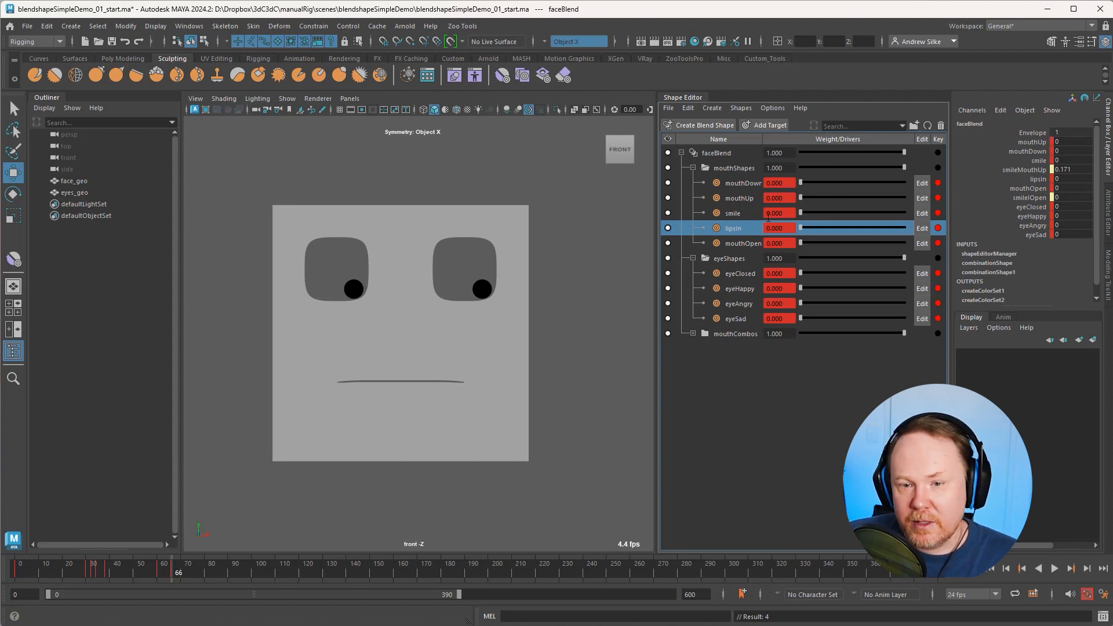
Step: Shape a happy expression at frame 66 with smile at 1, mouthOpen at 1 and eyeHappy at 0.782
click(742, 213)
drag(810, 213, 982, 216)
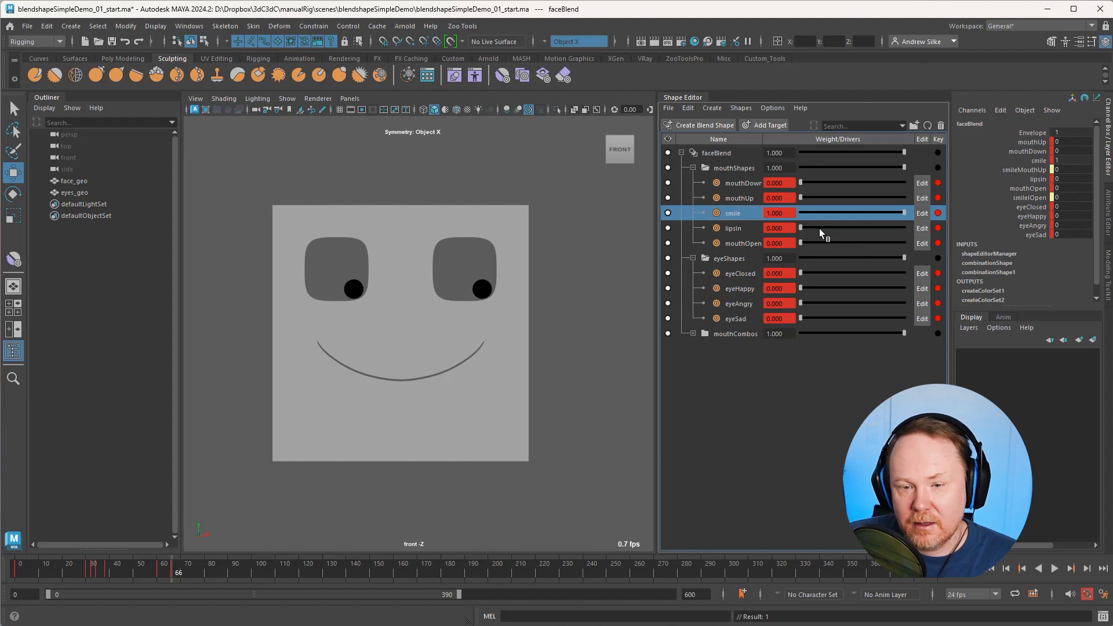
drag(810, 243, 934, 252)
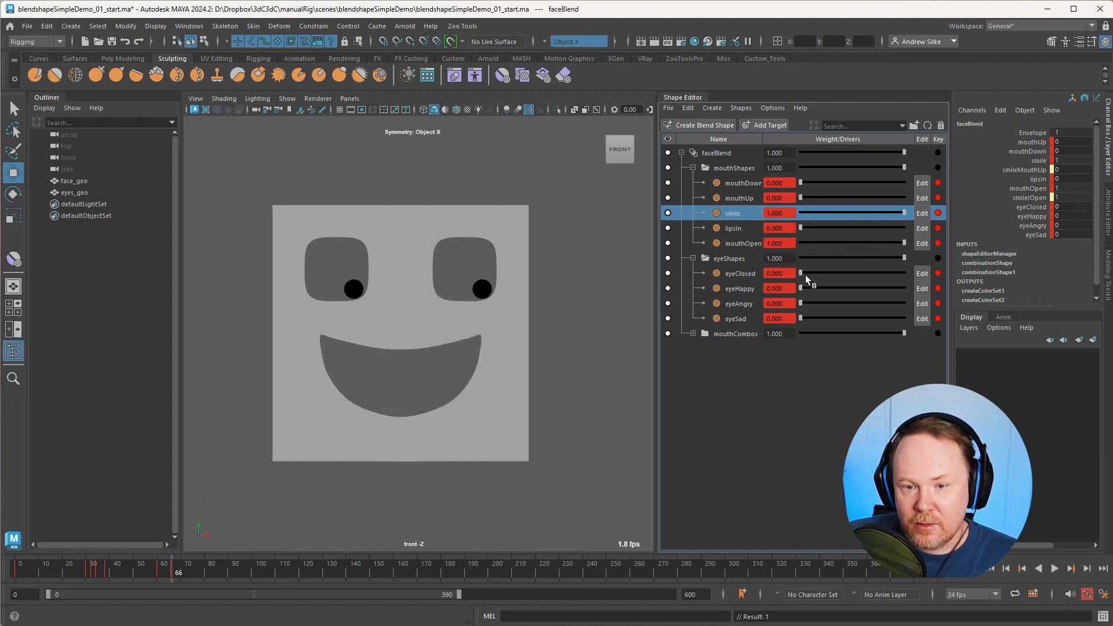
drag(808, 286, 867, 290)
Step: Move eyes_geo up toward the centre of the eye openings, to about X 0.178 and Y -0.04
click(487, 284)
key(w)
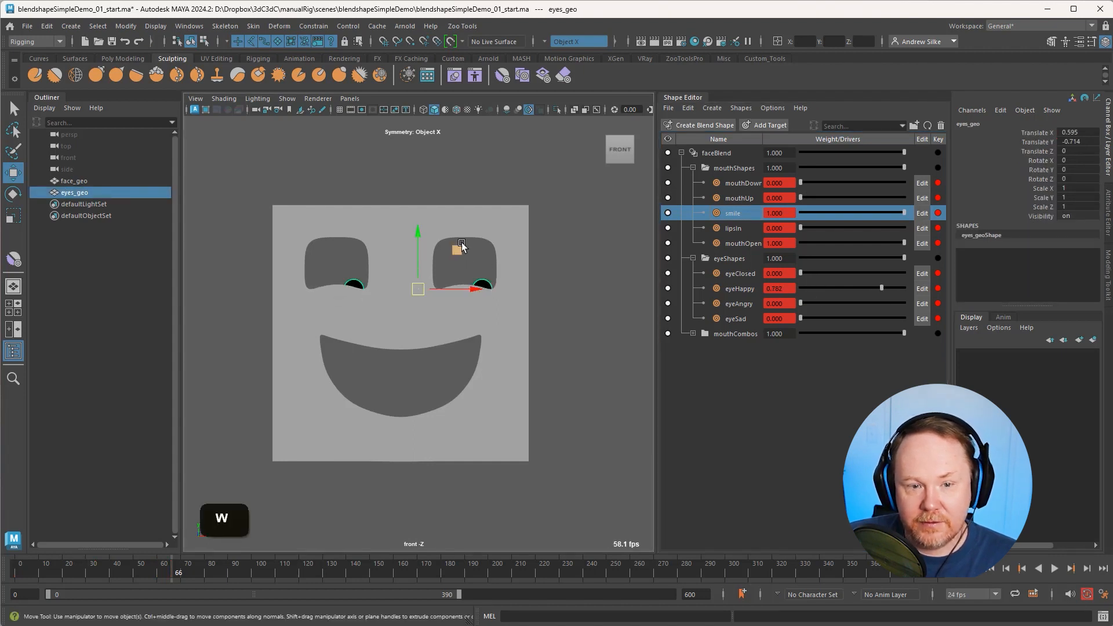
drag(452, 250, 440, 231)
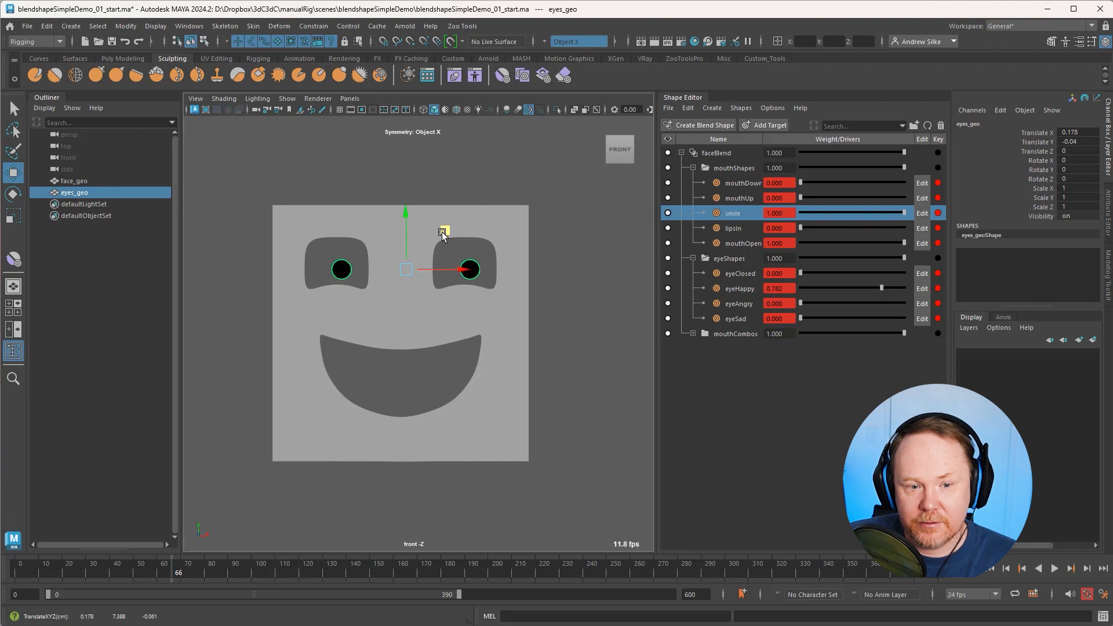
key(q)
click(557, 232)
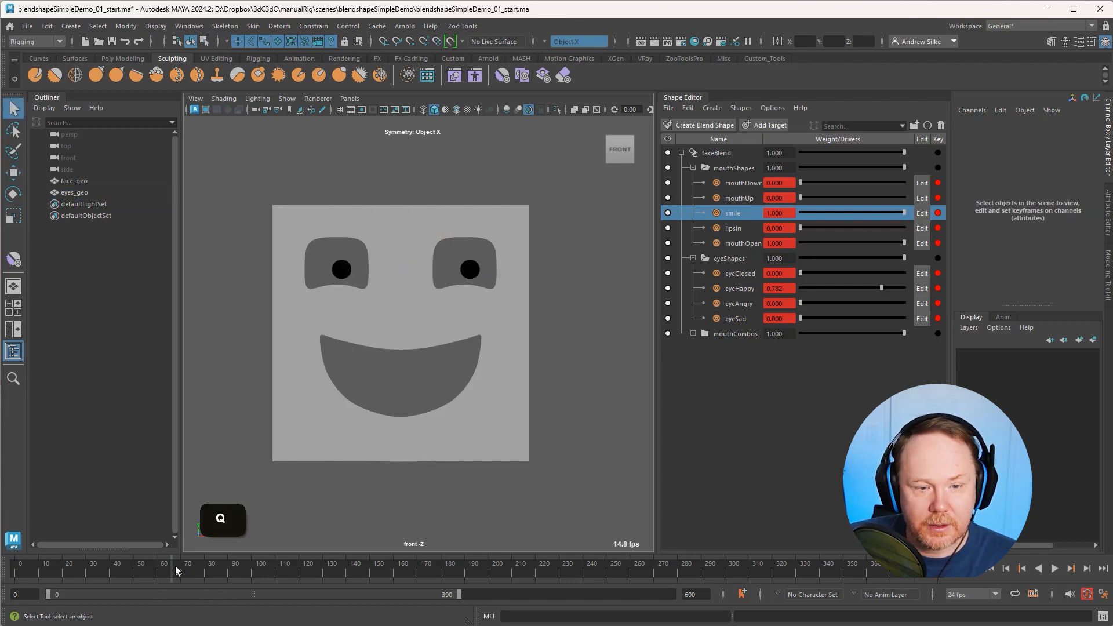
Step: Select the faceBlend blend shape node so that its keyframes show on the timeline
mouse_move(176, 571)
mouse_down()
mouse_move(139, 571)
mouse_move(186, 571)
mouse_up()
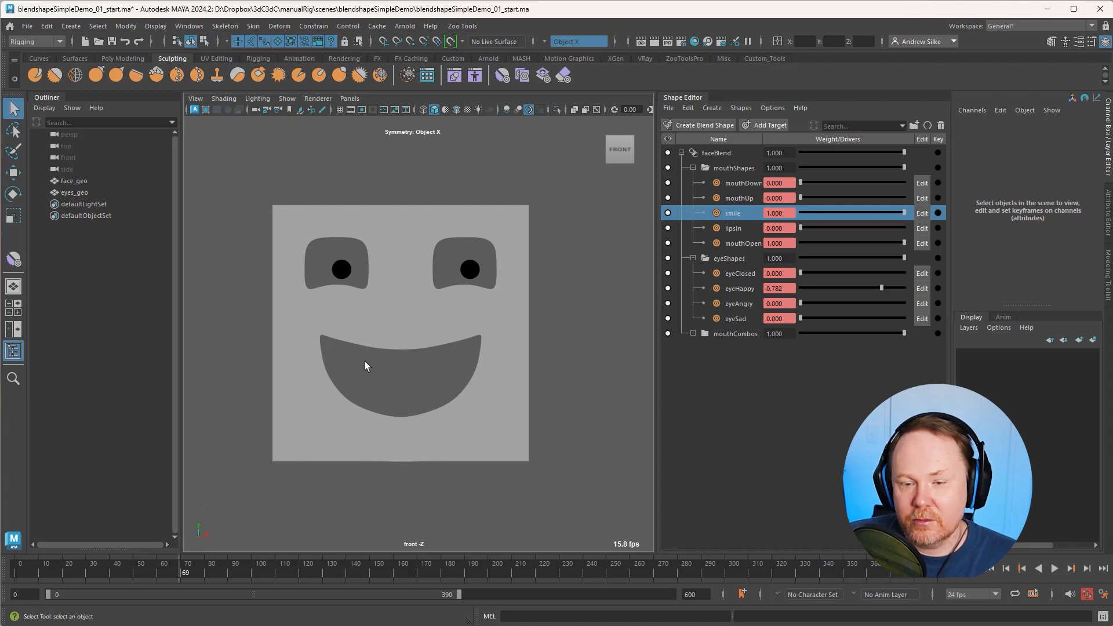
click(399, 334)
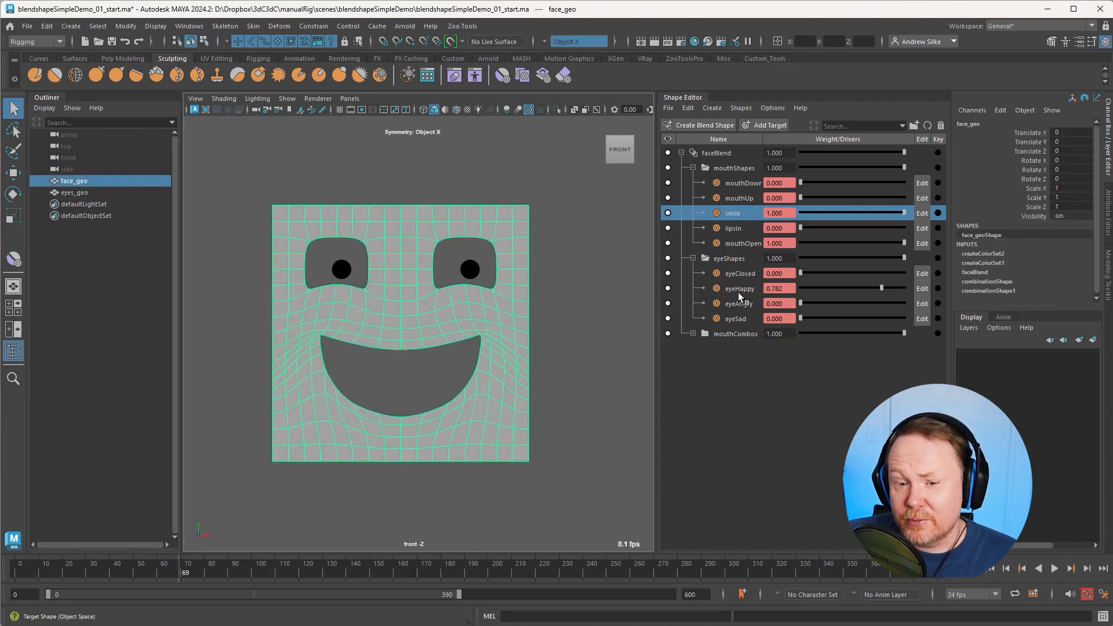
click(745, 273)
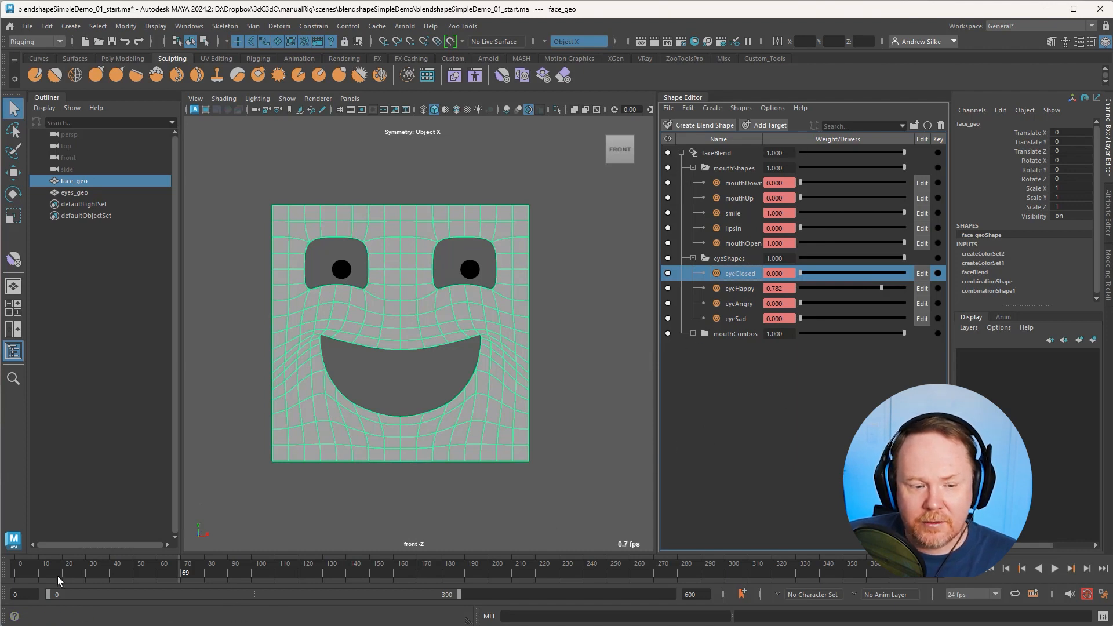
click(716, 153)
right_click(722, 152)
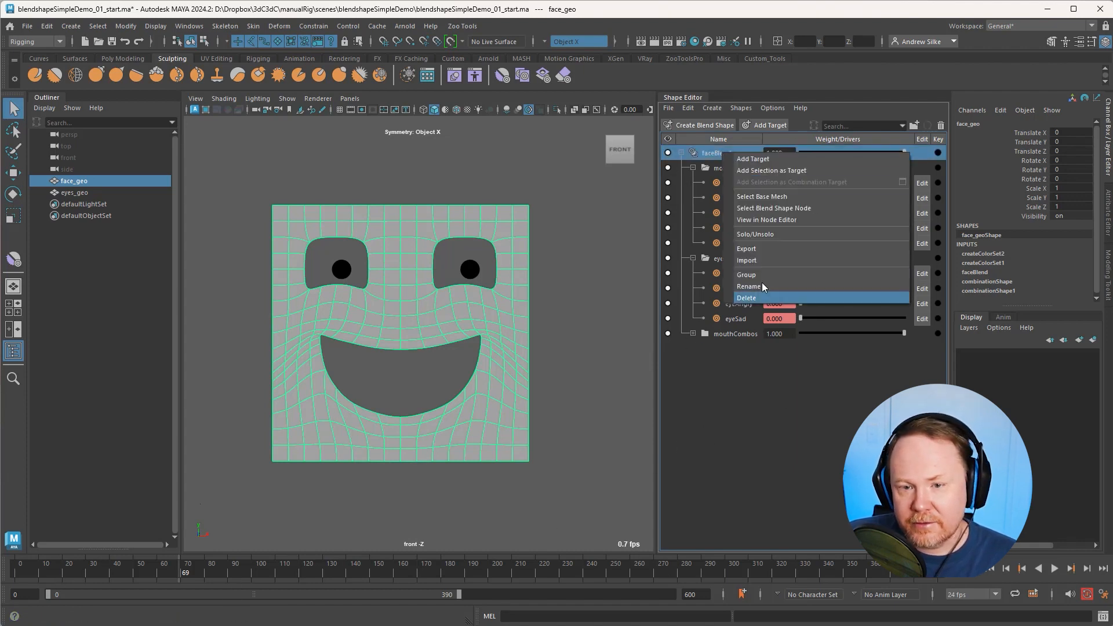
click(778, 207)
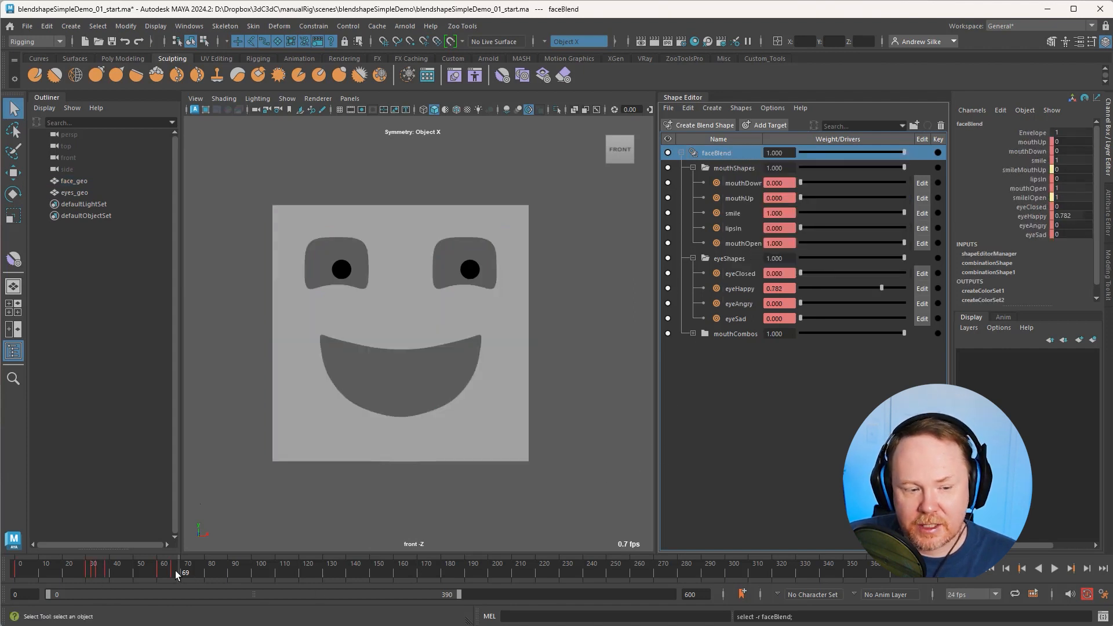
Step: Go to frame 62 and close the eyes by setting eyeClosed to 1
drag(175, 570, 157, 575)
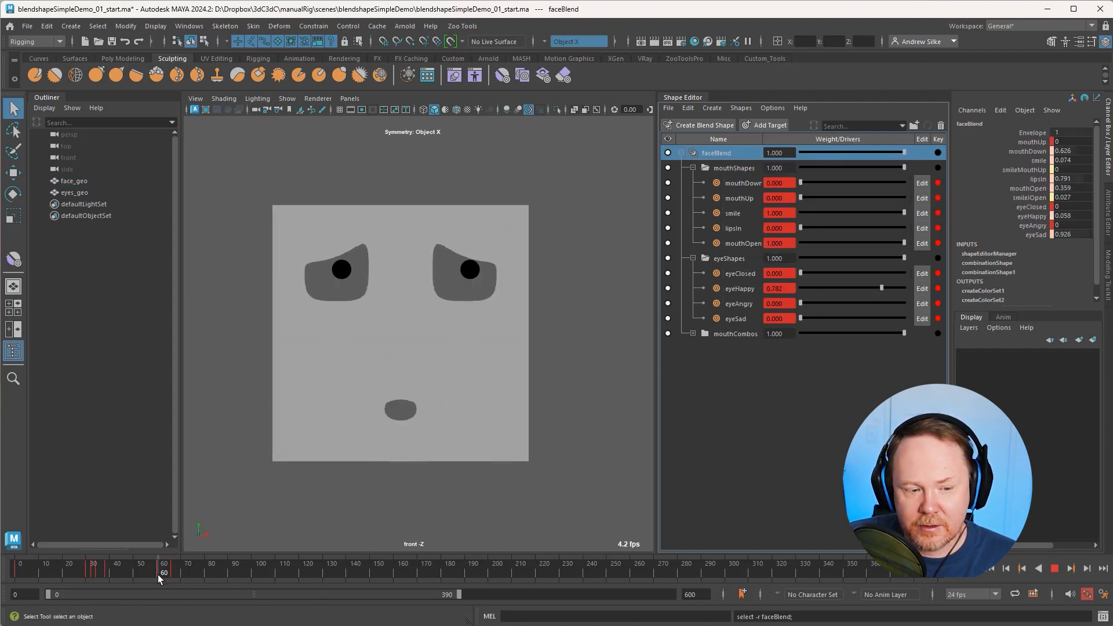
key(alt+c)
key(alt+c)
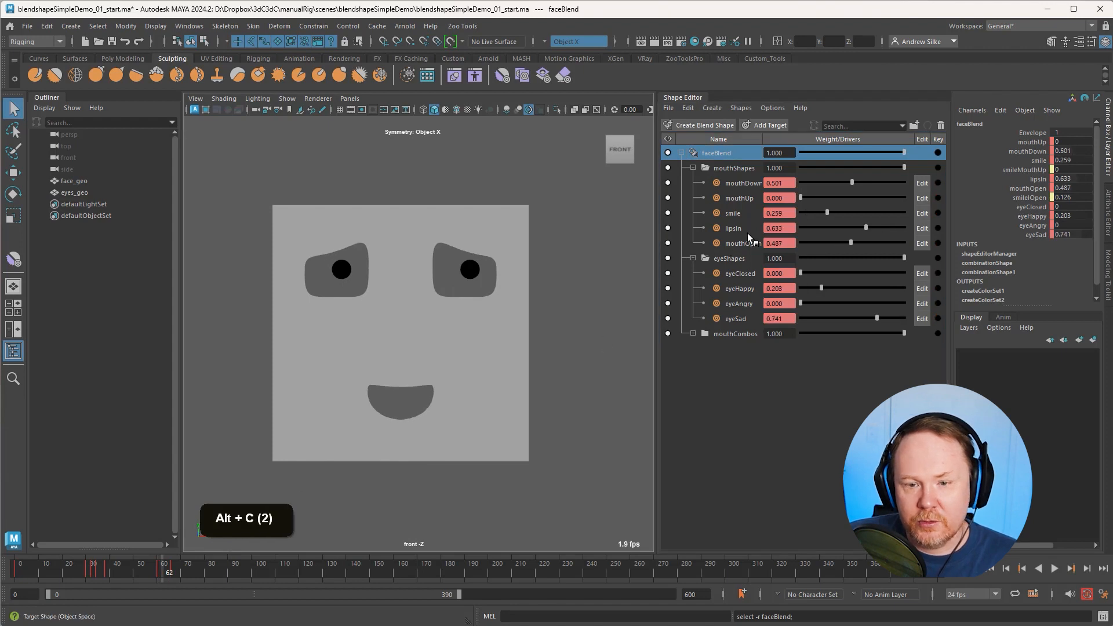
drag(805, 273, 951, 276)
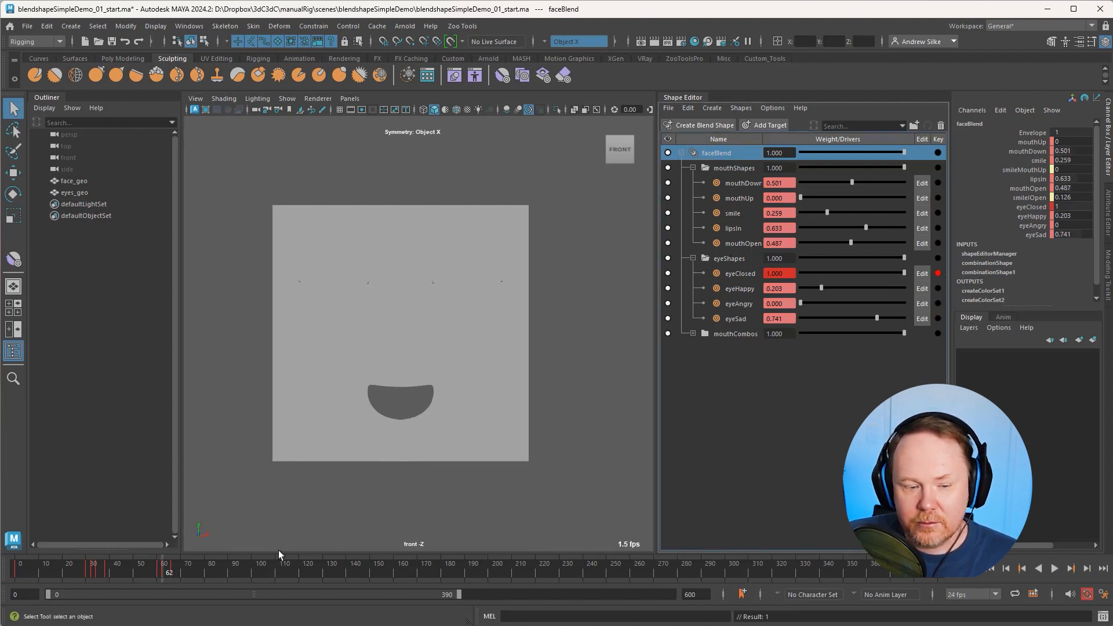
Step: Advance to frame 64 and reopen the eyes by setting eyeClosed to 0
key(alt)
key(alt+c)
key(alt+c)
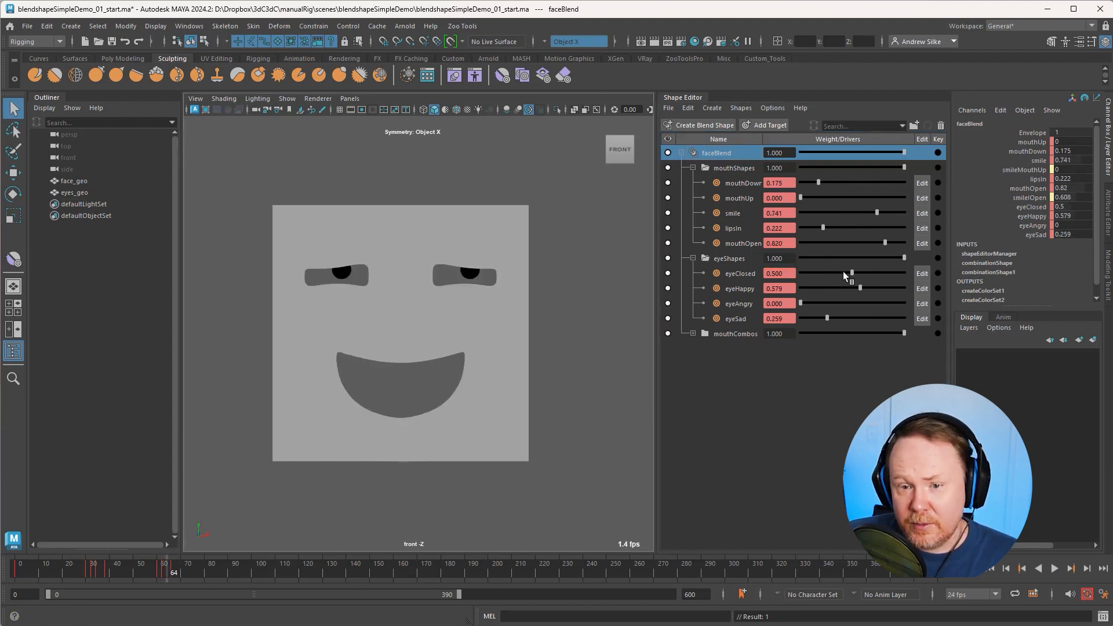
drag(852, 273, 798, 274)
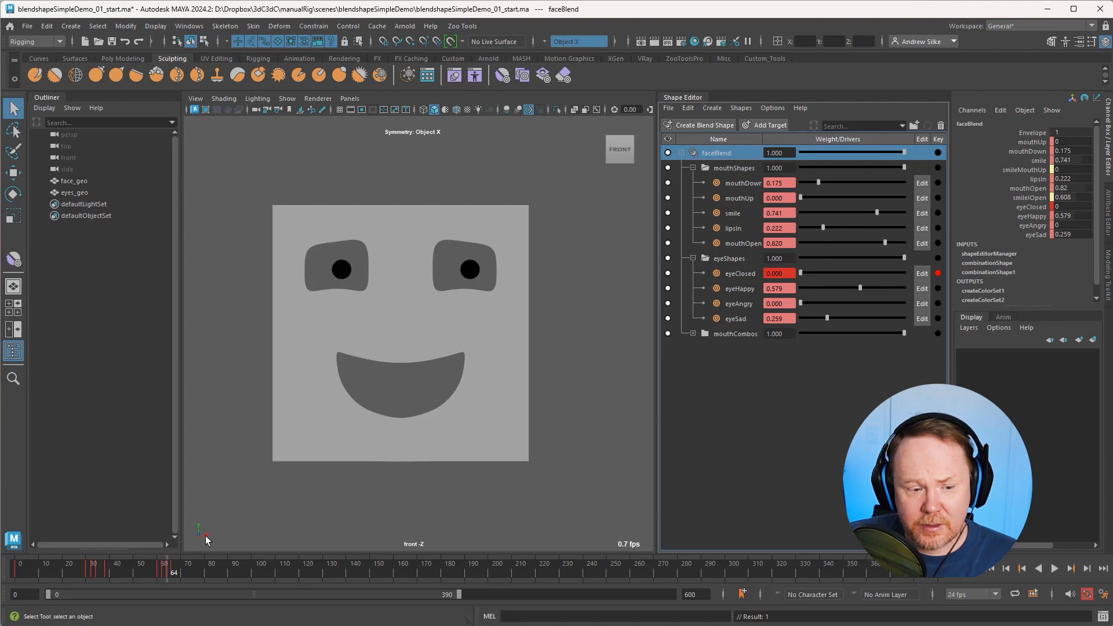
Step: Return to frame 62, turn on X-ray display and set eyeHappy and eyeSad to 0 for a clean blink
key(alt+comma)
key(alt+comma)
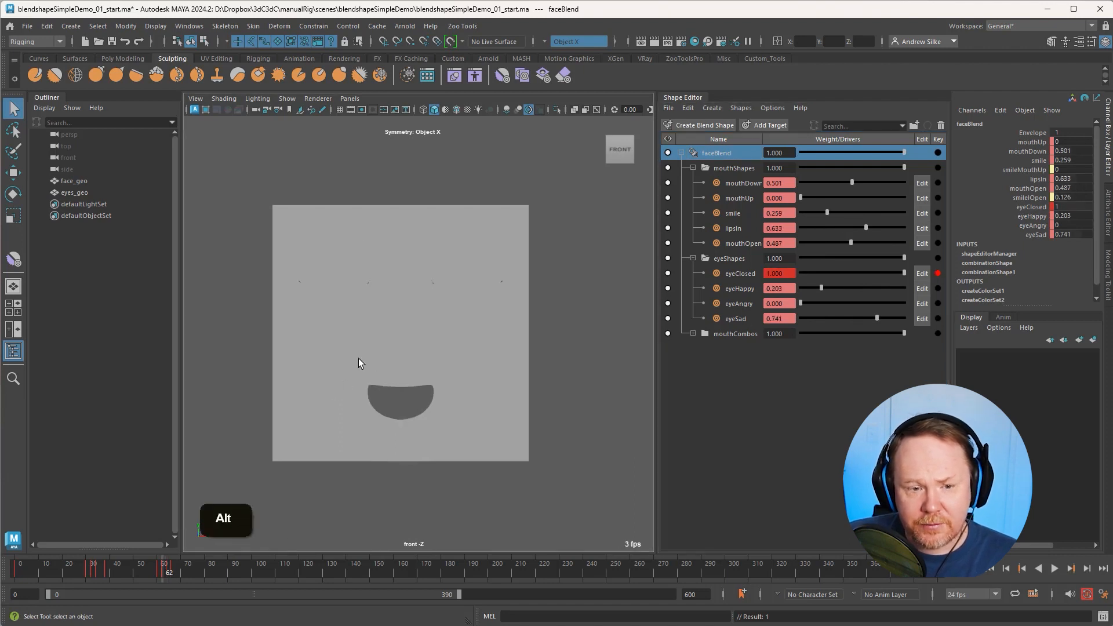
key(shift+1)
click(379, 334)
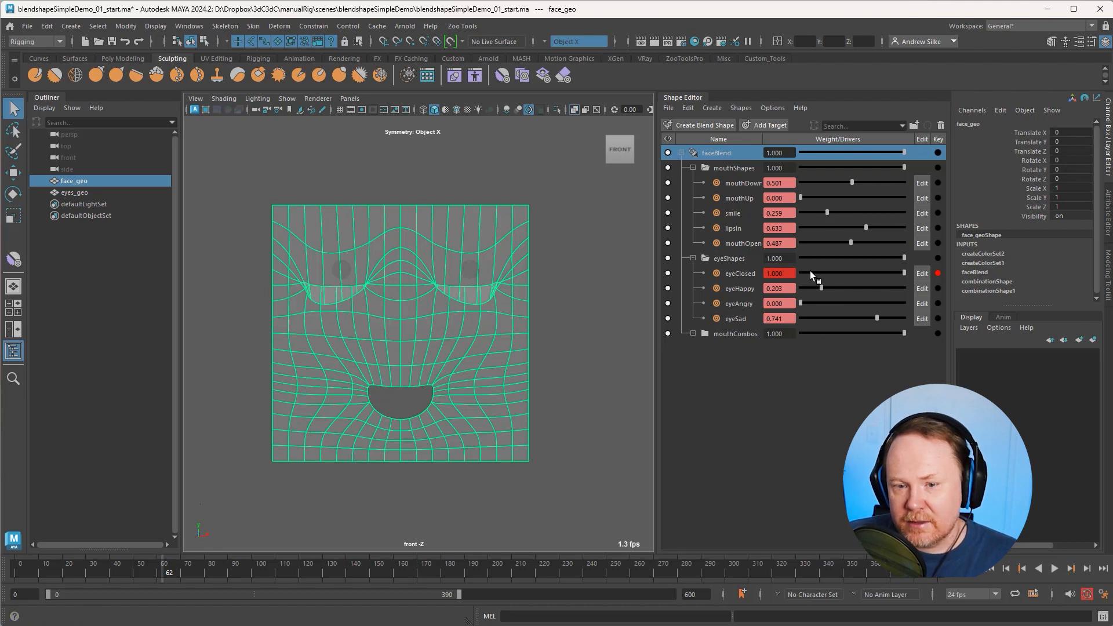
drag(821, 289, 796, 290)
drag(875, 317, 771, 319)
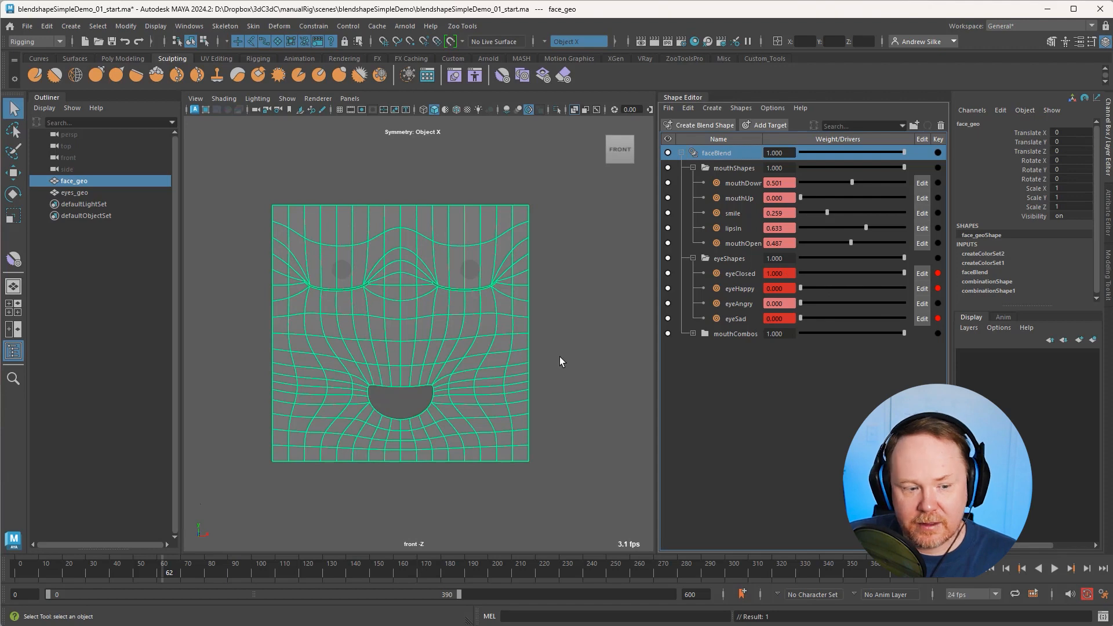
Step: Step through the frames from 60 to 65 to check the blink on the face mesh
key(alt+x)
key(alt+x)
key(alt+c)
key(alt+c)
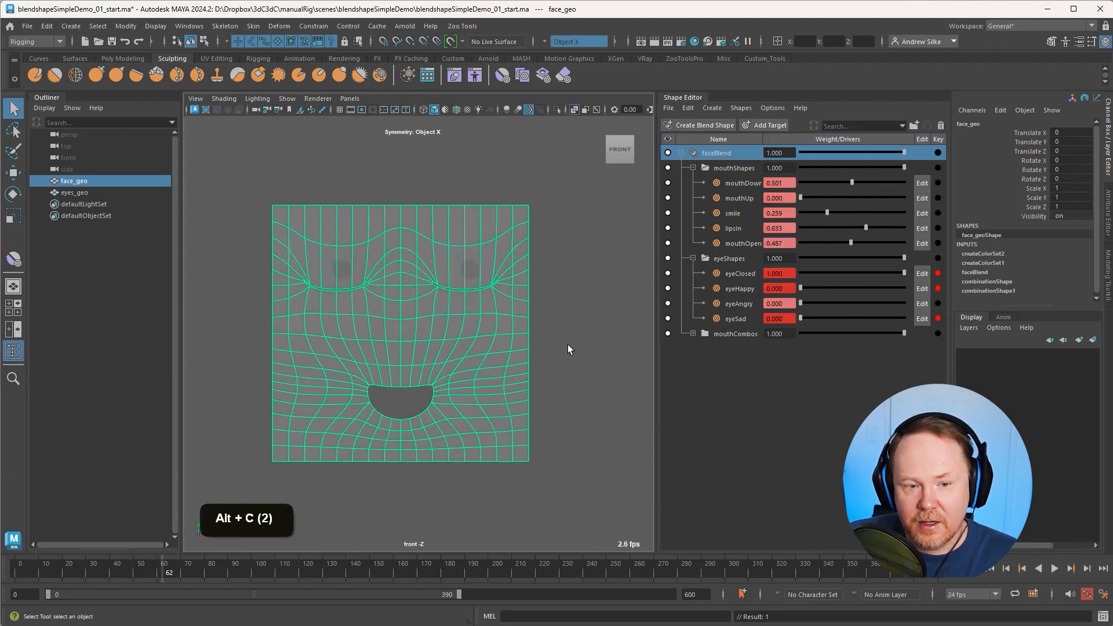
key(alt+c)
key(alt+c)
key(alt+c)
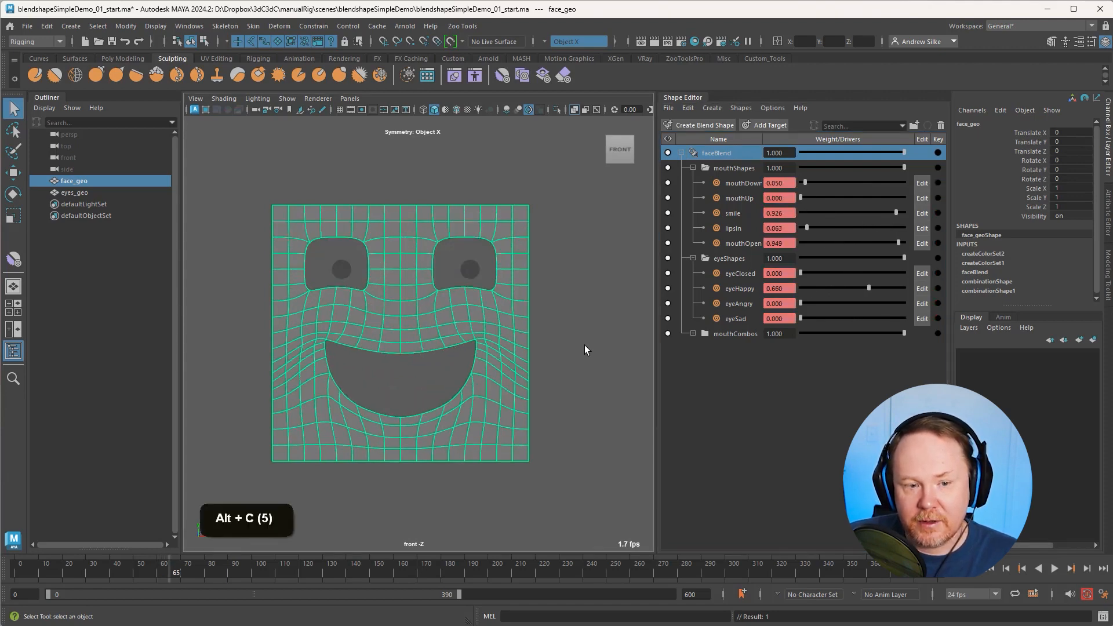
Step: Turn off X-ray display and play the animation from about frame 60 to preview the sad-to-happy transition
click(606, 318)
click(506, 228)
key(shift+1)
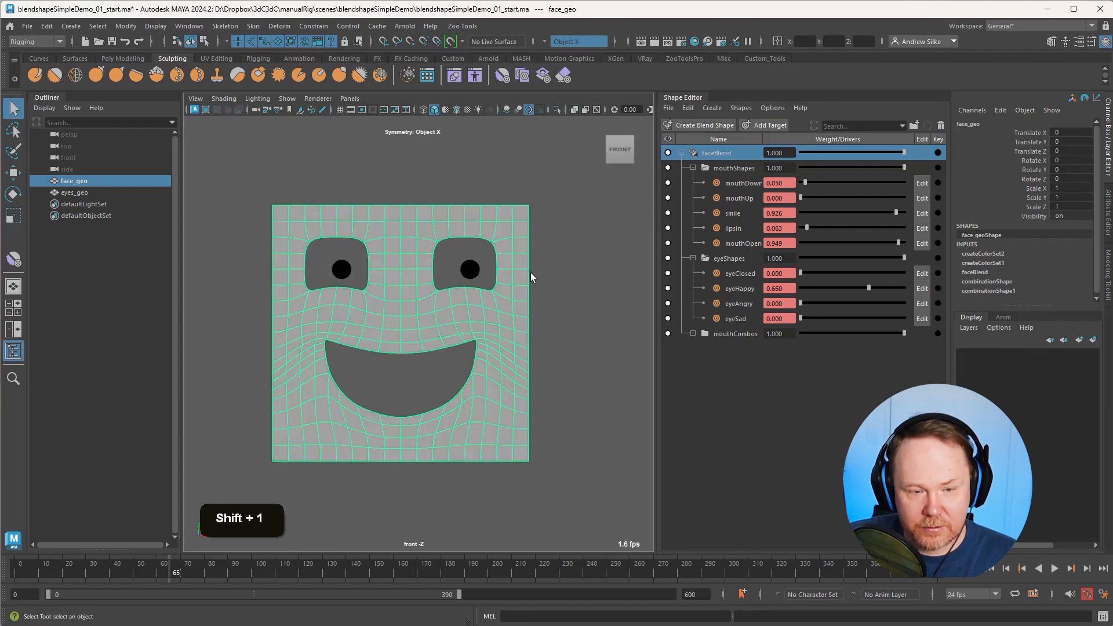
click(531, 272)
click(482, 324)
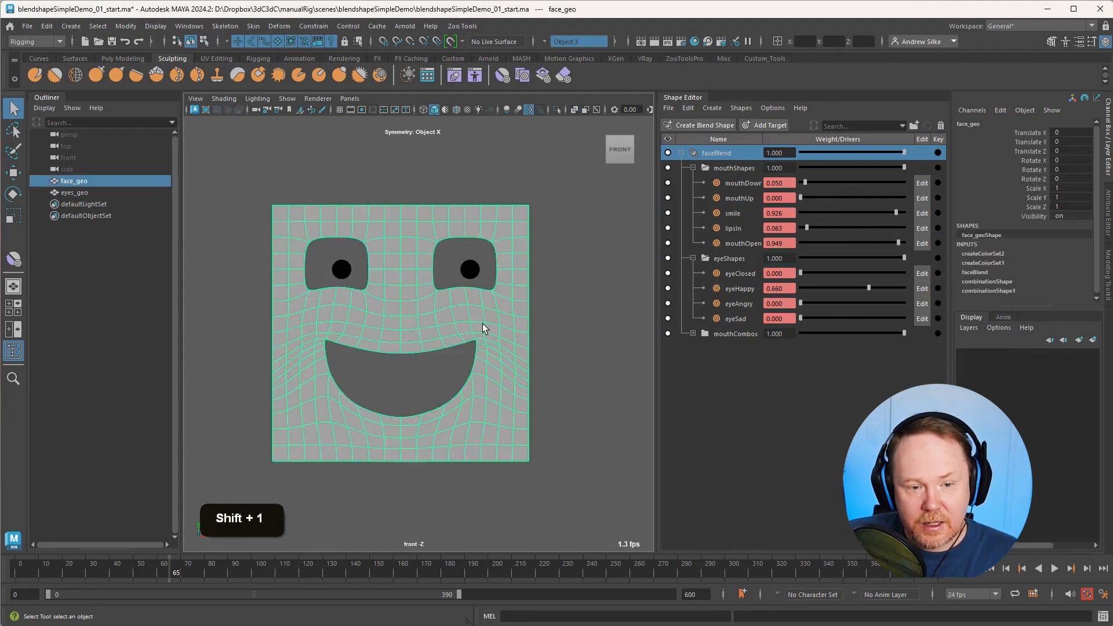
click(160, 571)
key(alt+v)
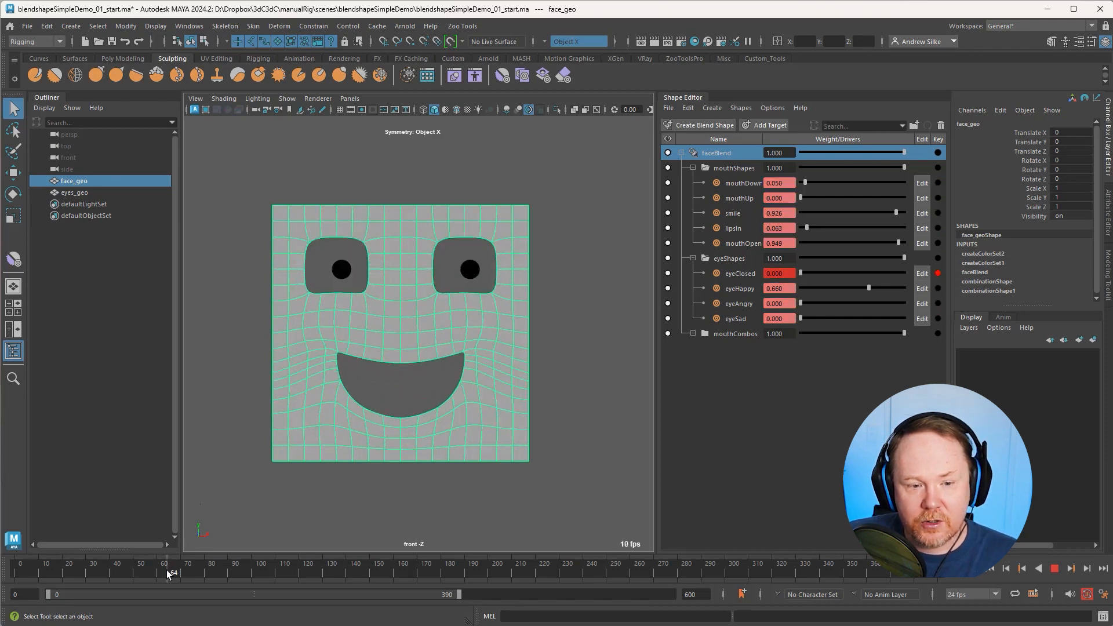
key(alt+v)
Step: Select the faceBlend node again and set mouthDown to 1 at frame 63
right_click(750, 152)
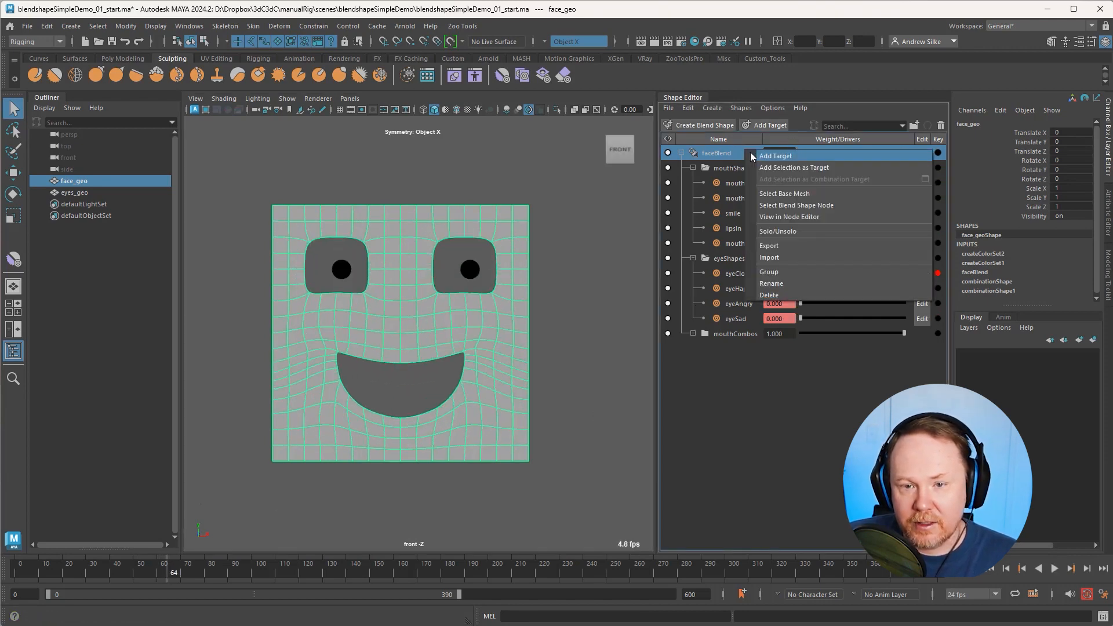
click(808, 193)
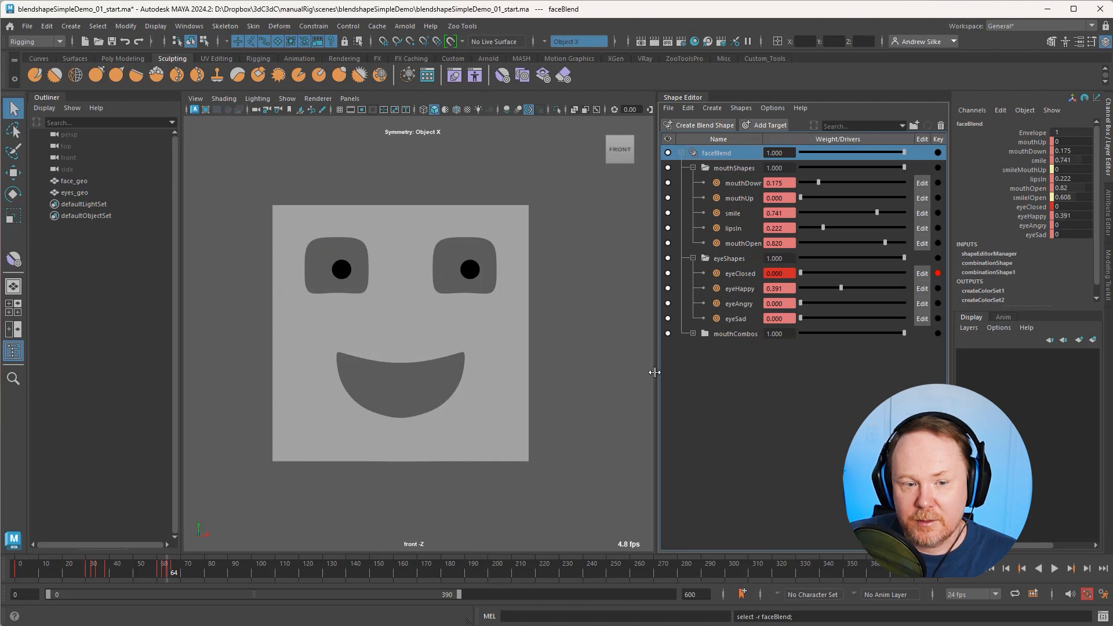
key(alt+x)
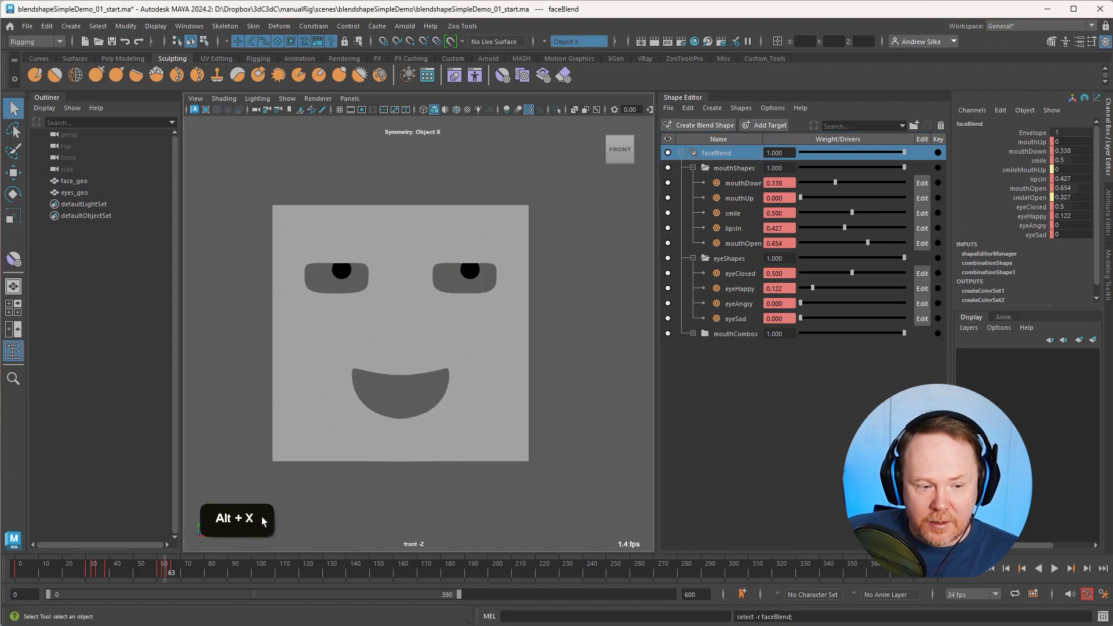
click(730, 183)
drag(836, 184, 897, 182)
mouse_move(165, 572)
mouse_down()
mouse_move(153, 569)
mouse_move(180, 568)
mouse_move(148, 573)
mouse_move(175, 569)
mouse_move(166, 574)
mouse_up()
drag(882, 186, 923, 183)
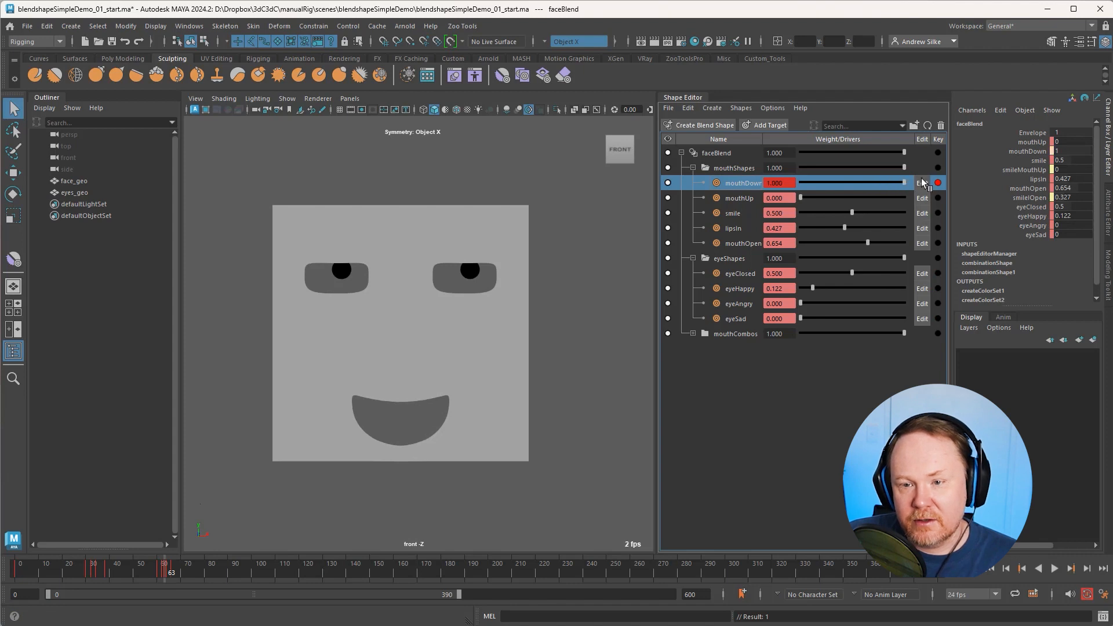
Step: Play the animation from the start to preview the full sequence into the happy expression
drag(149, 570, 15, 566)
key(q)
key(alt+v)
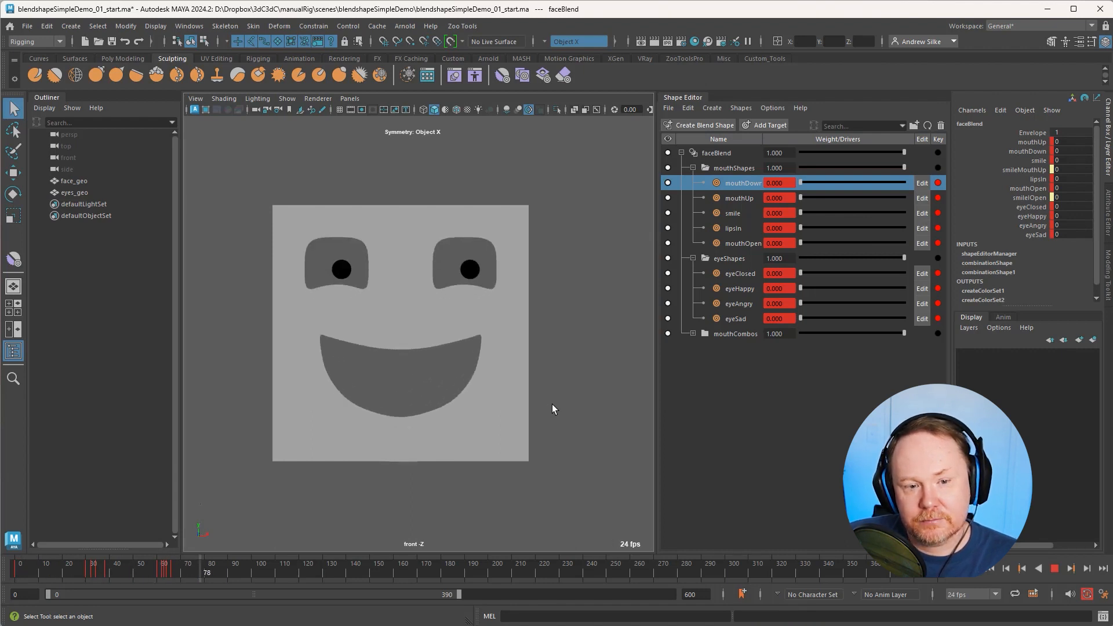
key(alt+v)
Step: Select eyes_geo and set a translation keyframe for it at frame 5
click(464, 270)
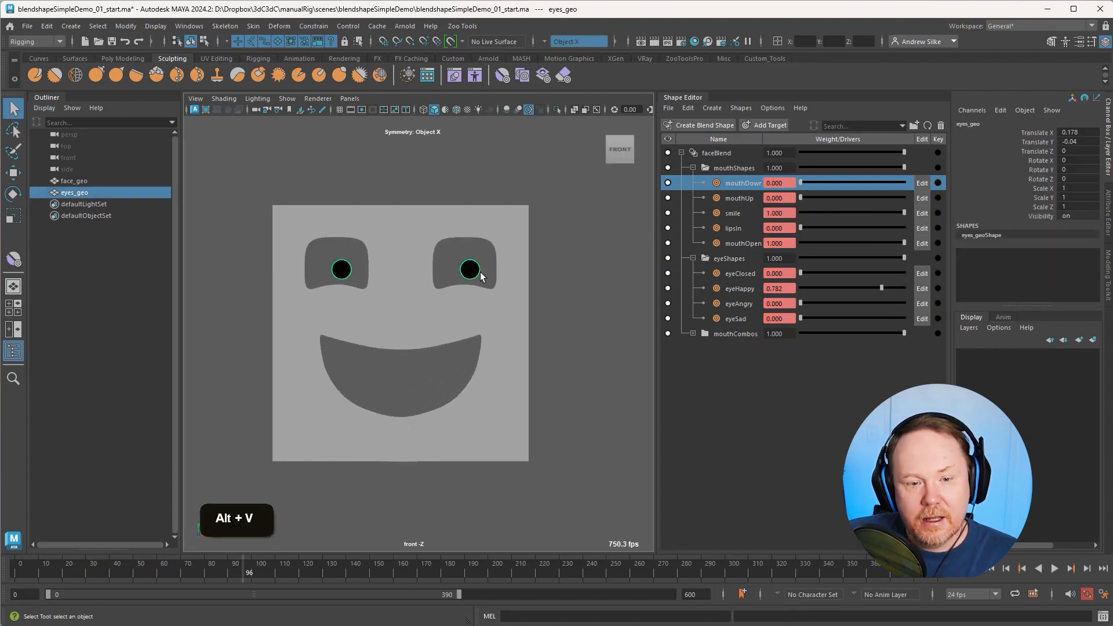
key(w)
drag(203, 565, 26, 575)
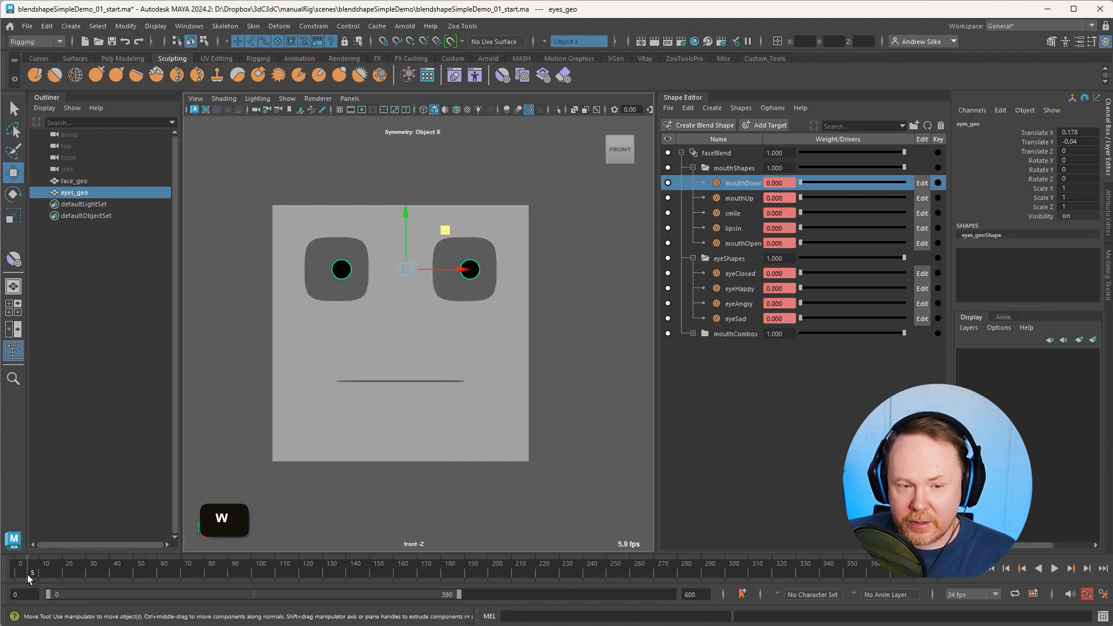
key(shift+w)
Step: Move the eyes to about Translate X -0.654, Y 0.397 at frame 7 and key the position
key(alt+c)
key(alt+c)
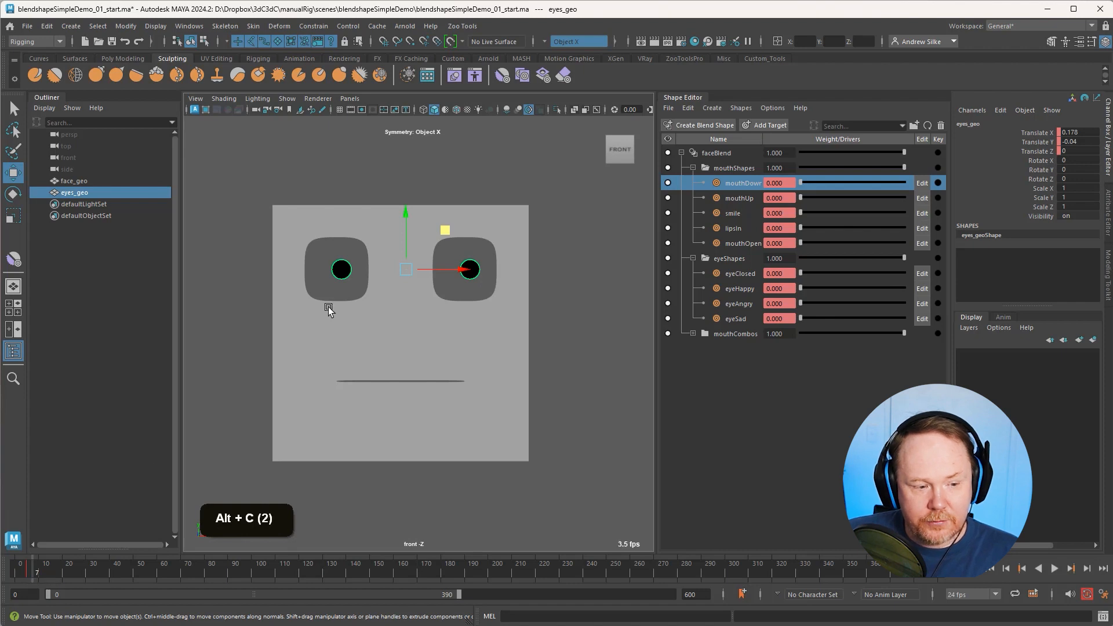
drag(445, 230, 421, 217)
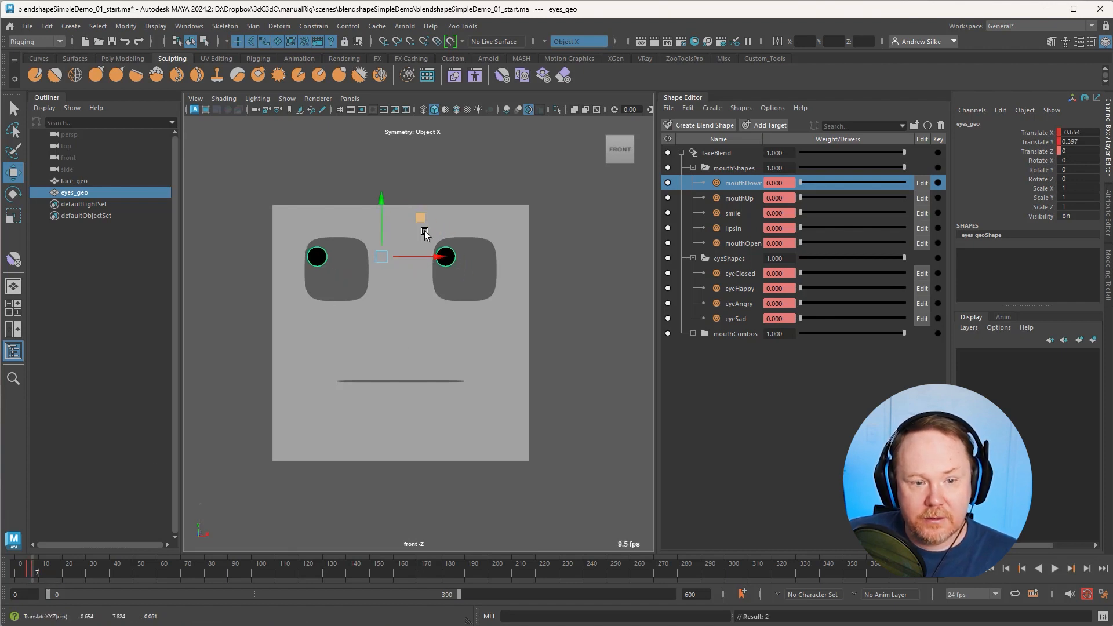
key(shift+w)
Step: Play the animation from the start to preview the eye movement into the sad expression
click(20, 576)
key(alt+v)
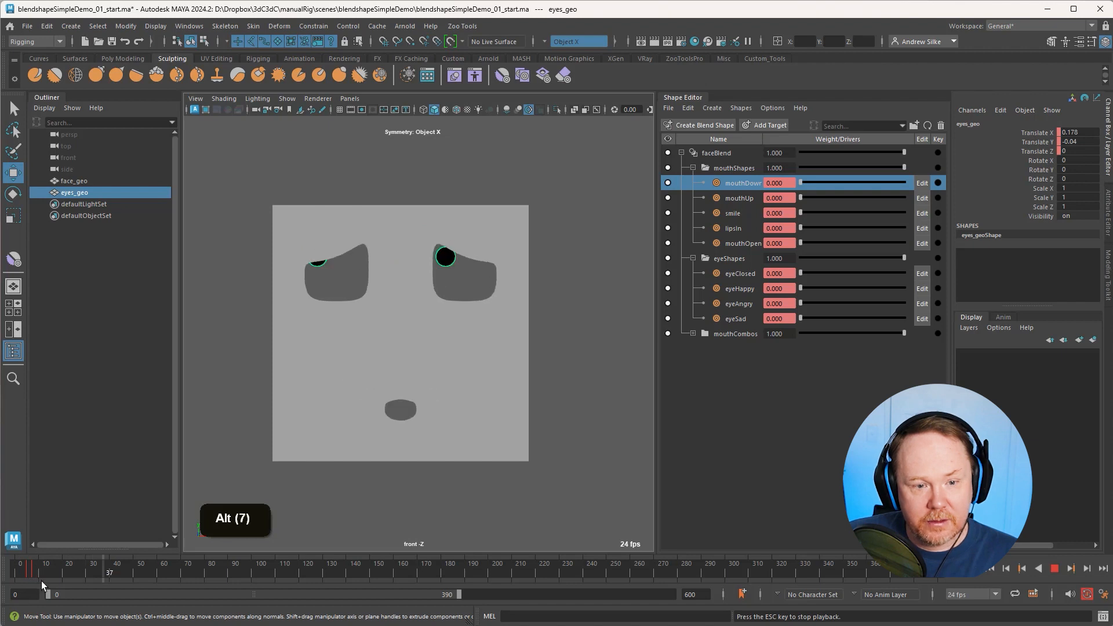
key(alt+v)
click(37, 576)
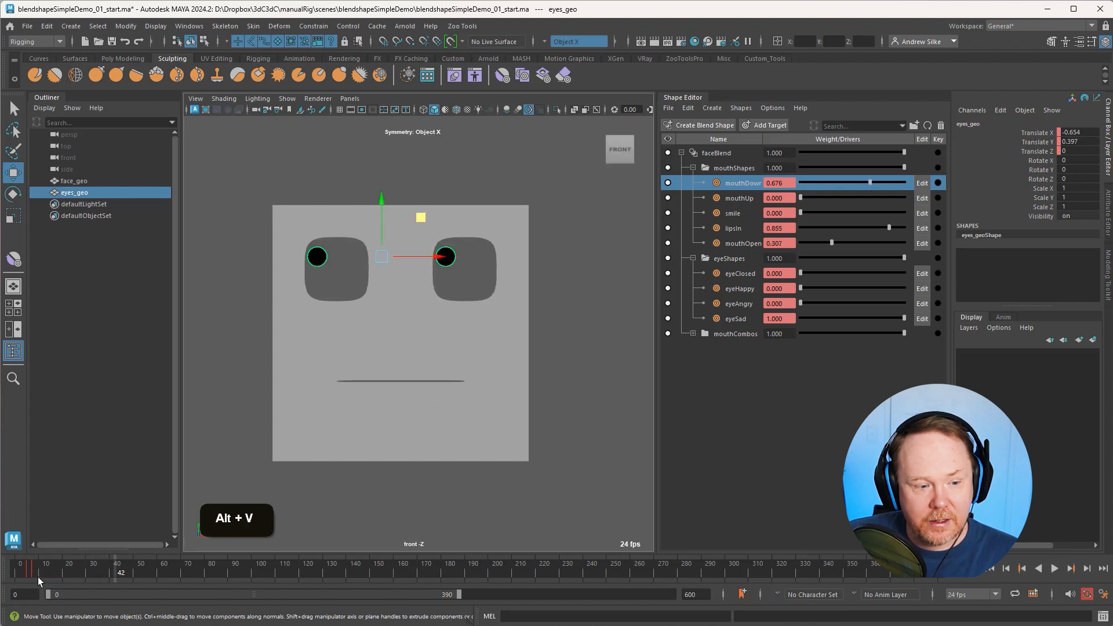
key(alt+v)
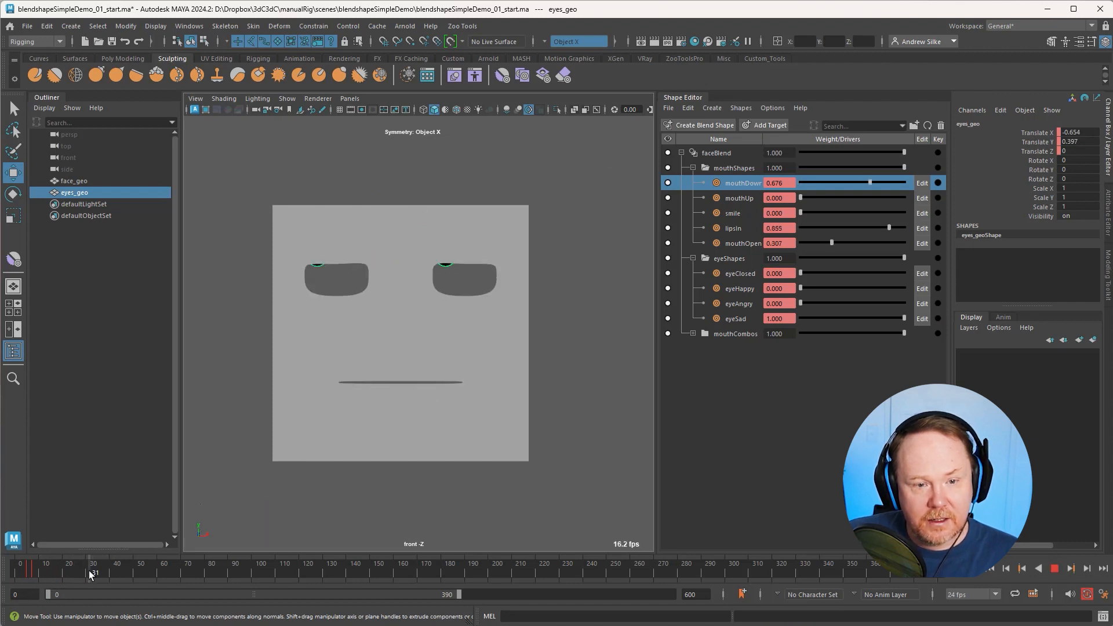
Step: Key the eyes' translation at frame 29, and move them to about X -0.218, Y -0.535 at frame 32
click(85, 571)
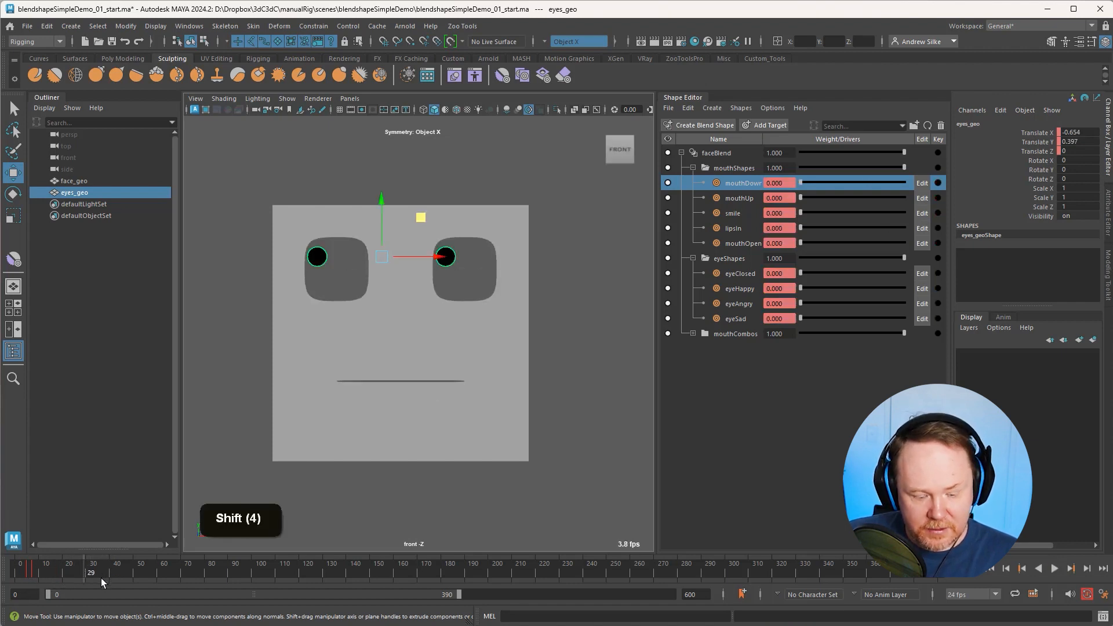
key(shift+w)
key(alt+c)
key(alt+c)
key(alt+c)
key(alt+c)
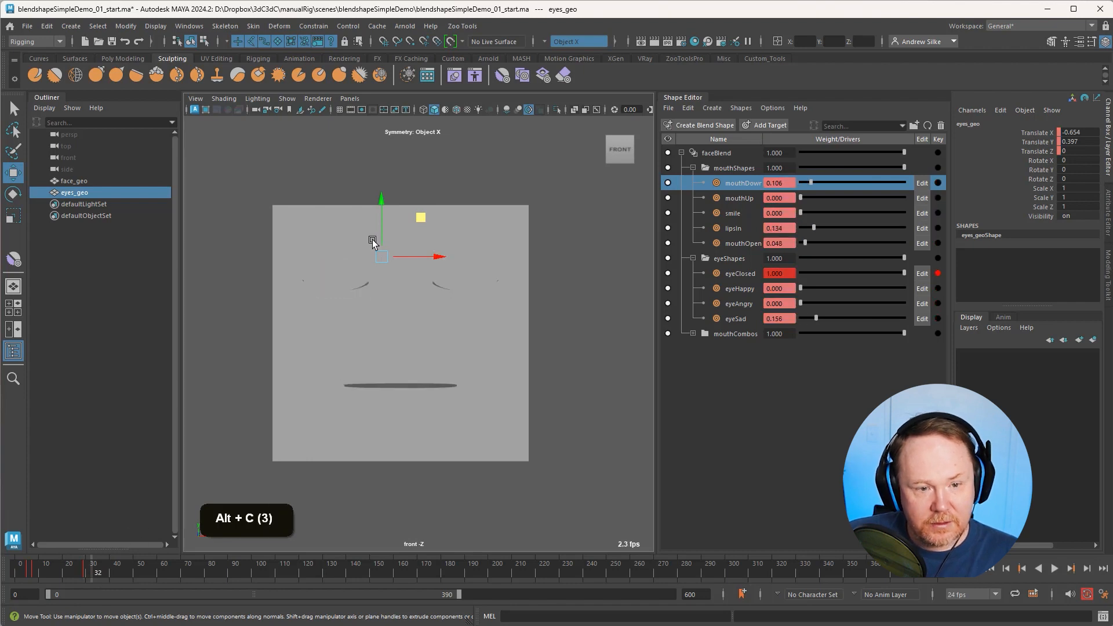
drag(427, 216, 440, 244)
Step: Set the eyeSad weight to 0 at frame 32 in wireframe display, and restore the shaded display
key(1)
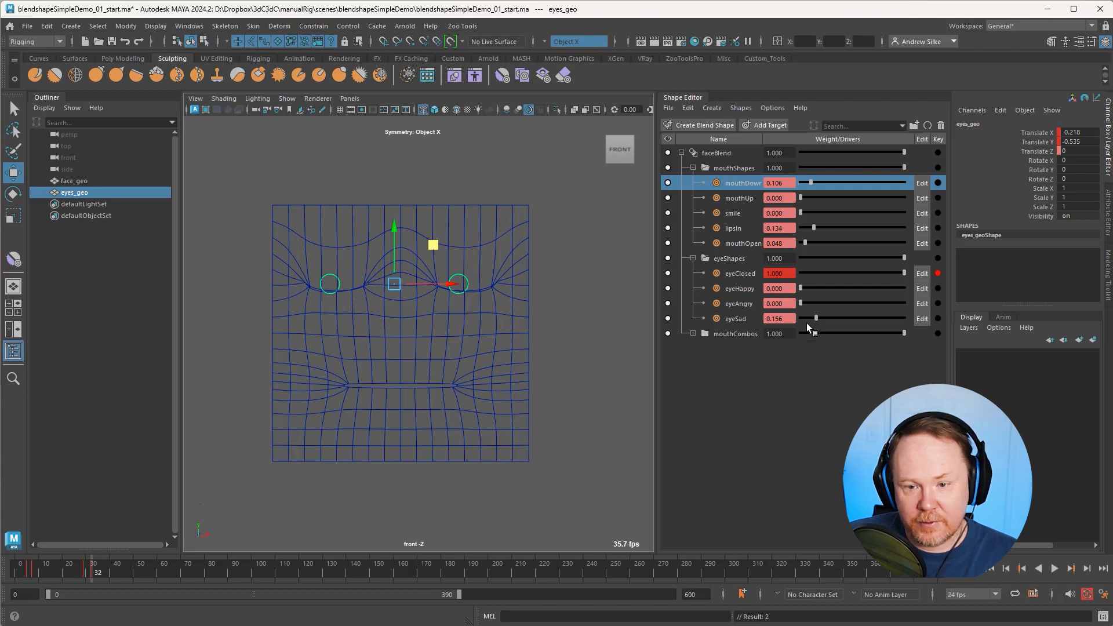
drag(817, 319, 800, 325)
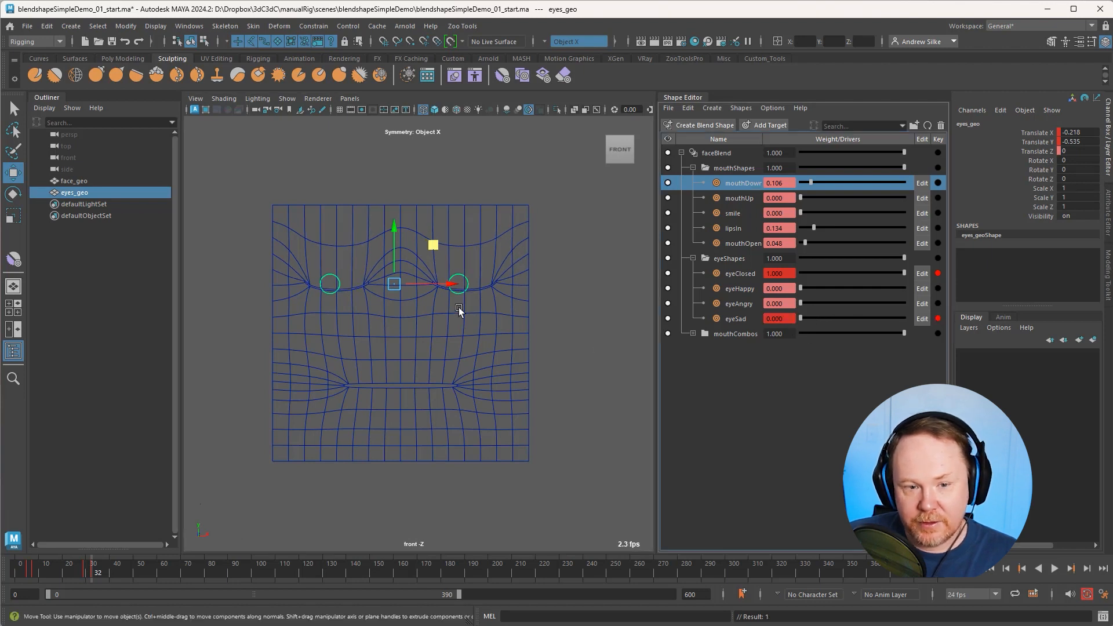
key(1)
key(1)
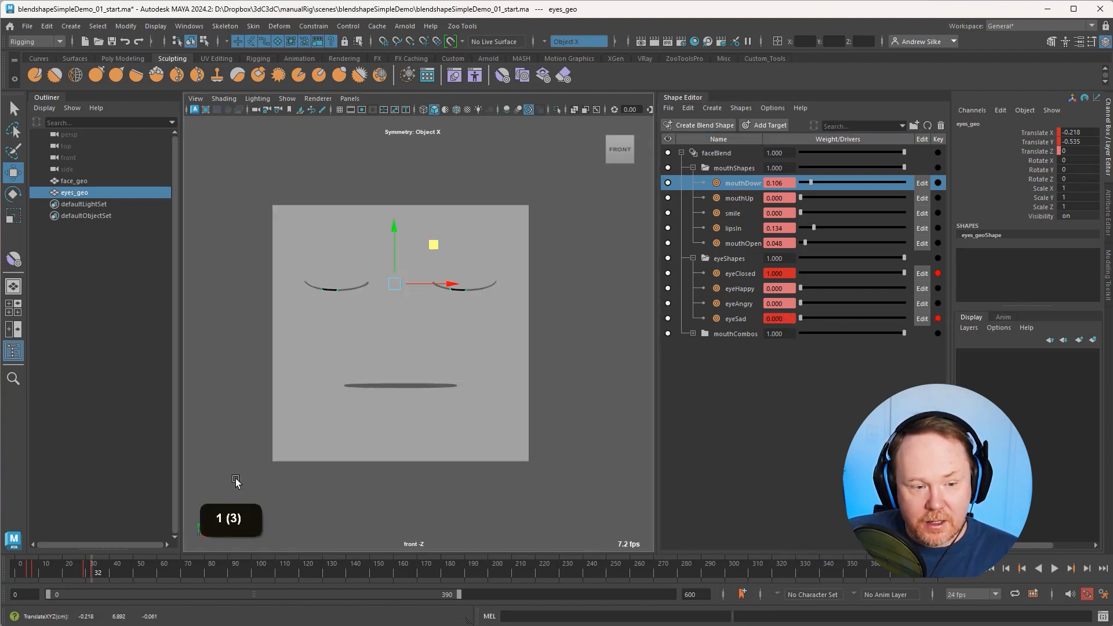
Step: Move the eyes to about Translate X 0.555, Y -0.654 at frame 34 and play the animation to check it
drag(93, 572, 99, 573)
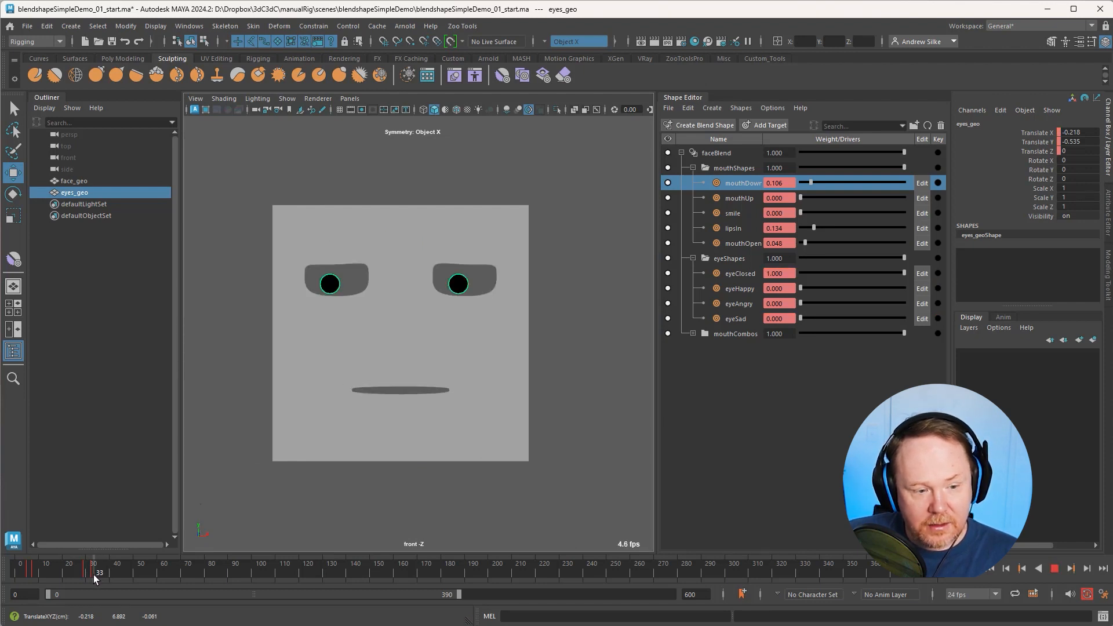
click(95, 575)
key(w)
drag(437, 246, 460, 246)
key(q)
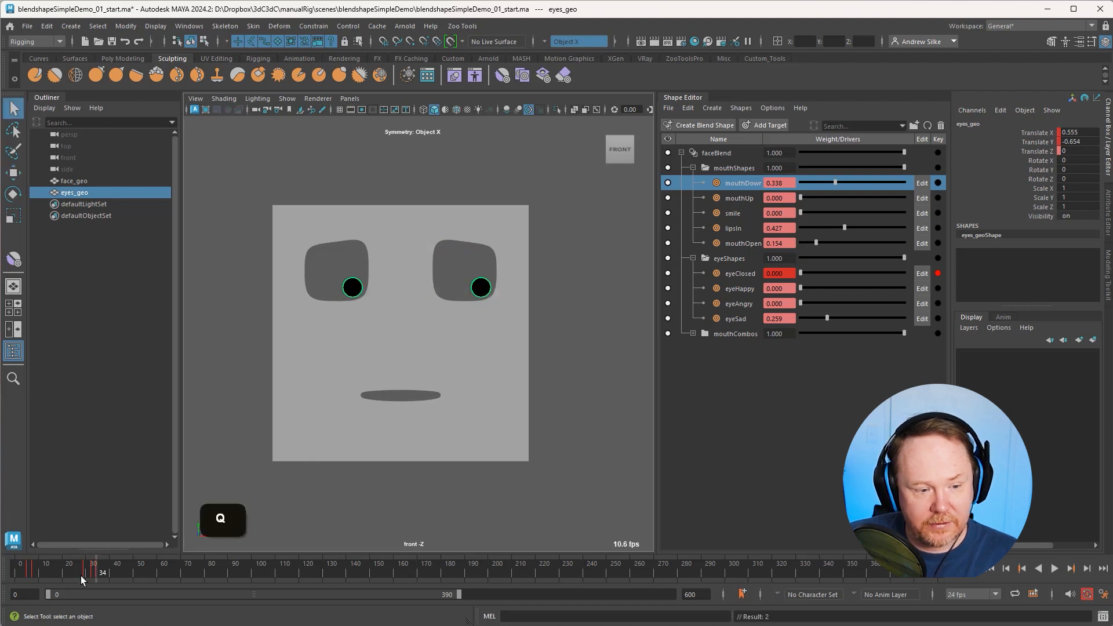
key(alt+v)
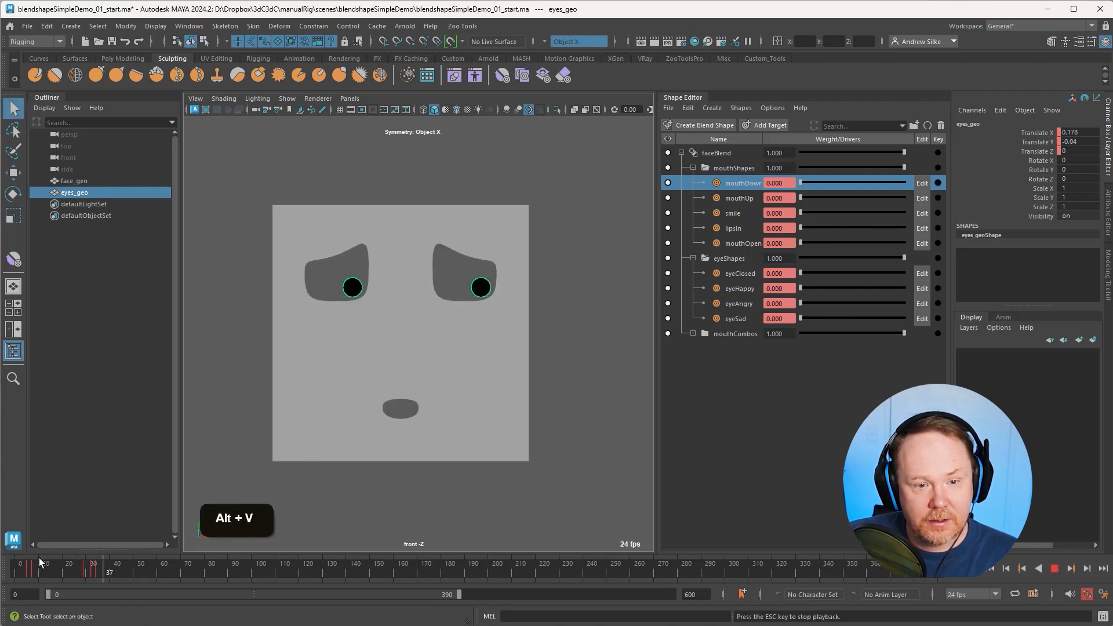
key(alt+v)
Step: Key the eyes' translation at frame 16, and move them to about X -0.535, Y 0.456 at frame 18
drag(91, 578, 53, 574)
key(shift+w)
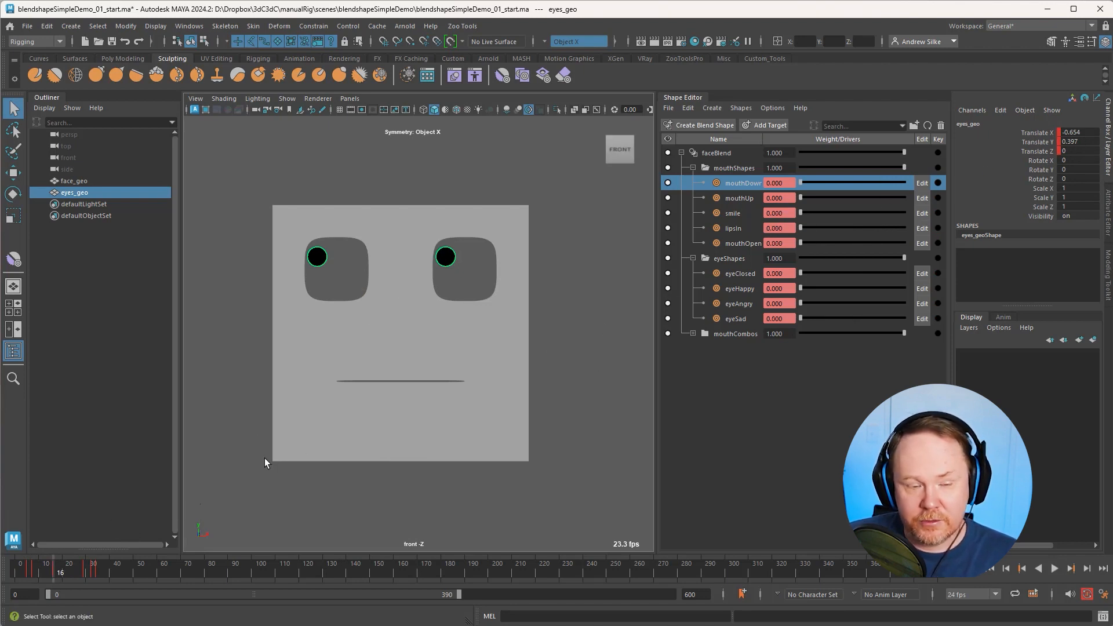
key(alt)
key(alt)
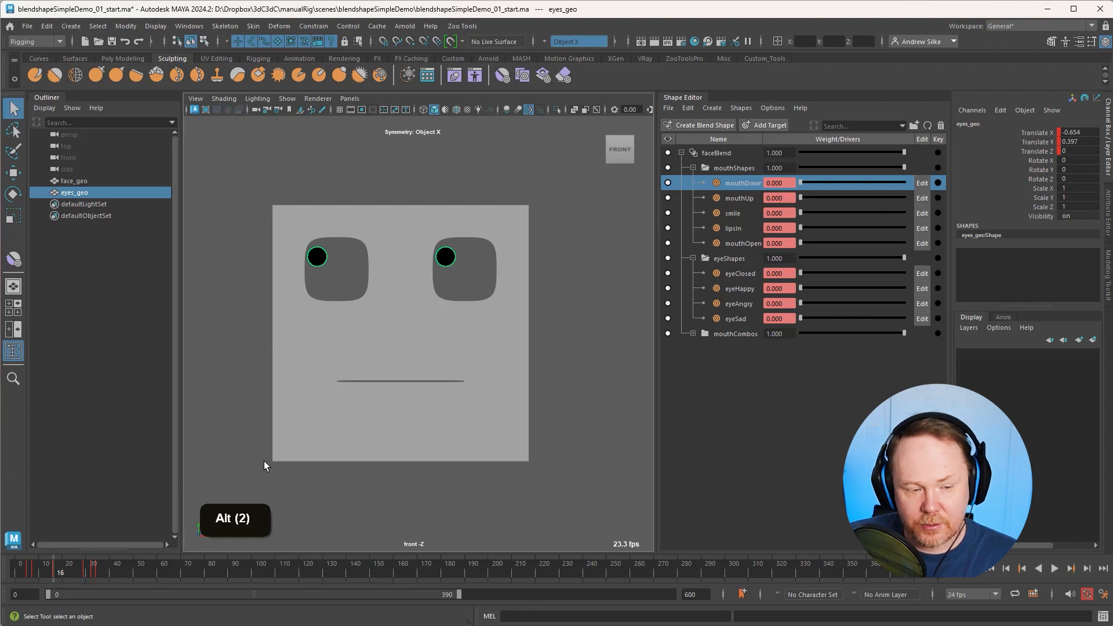
key(alt+c)
key(alt+c)
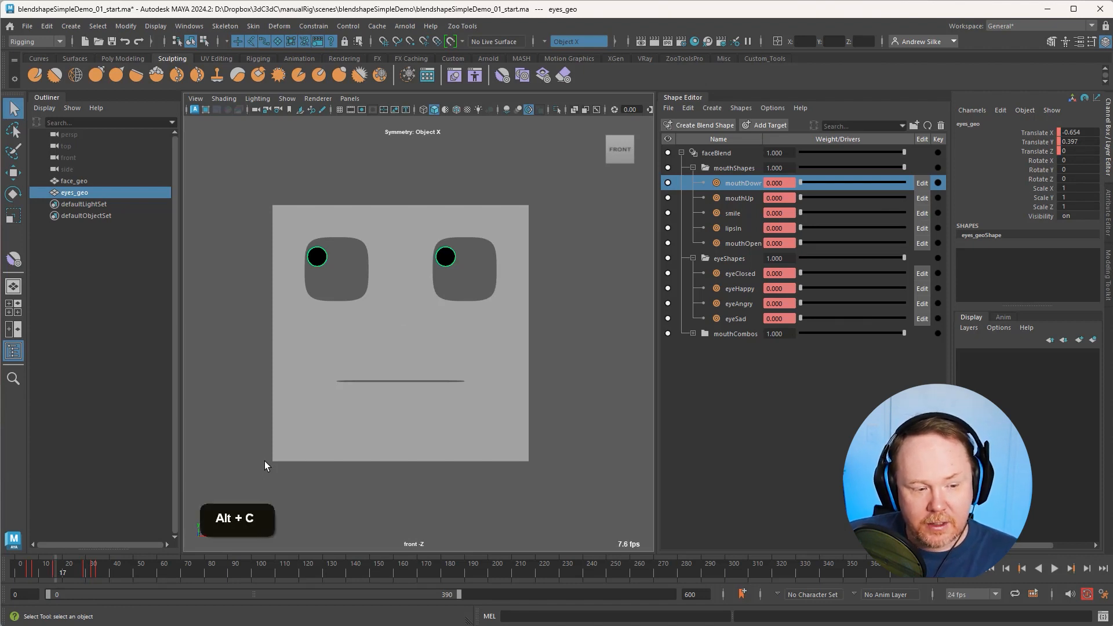
key(w)
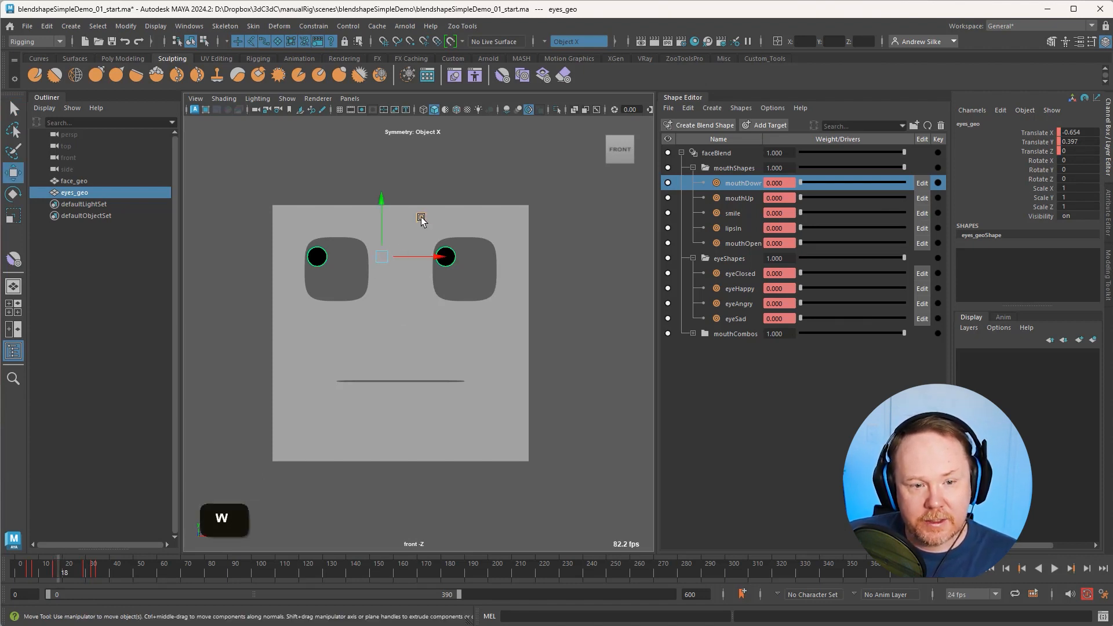
drag(421, 219, 425, 217)
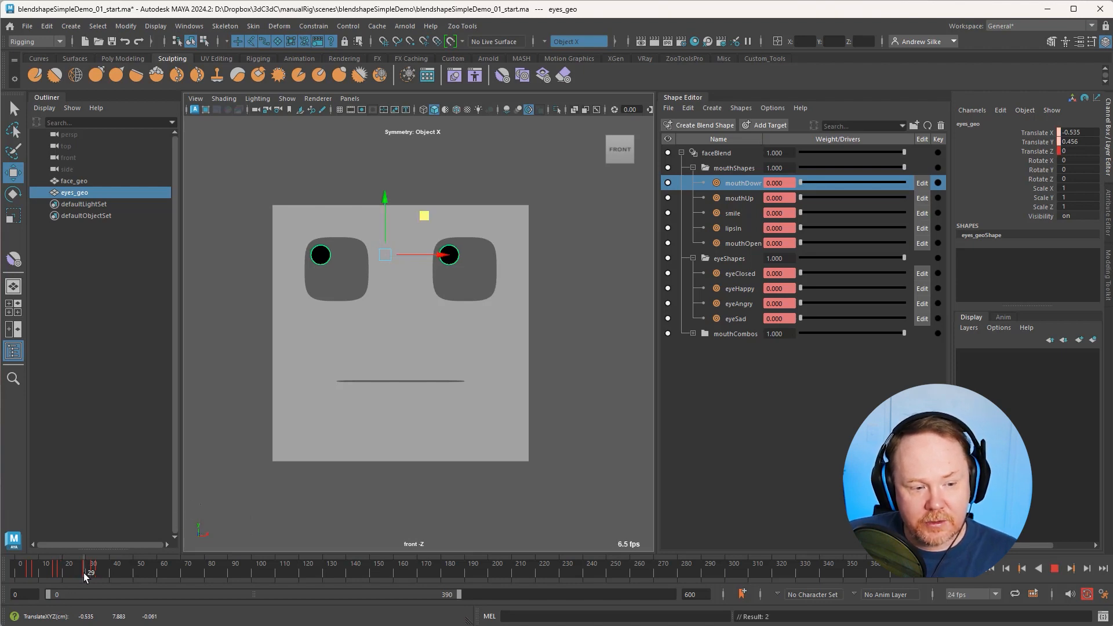
Step: Key the eyes' current translation at frame 29 and play the animation from the start
key(shift+w)
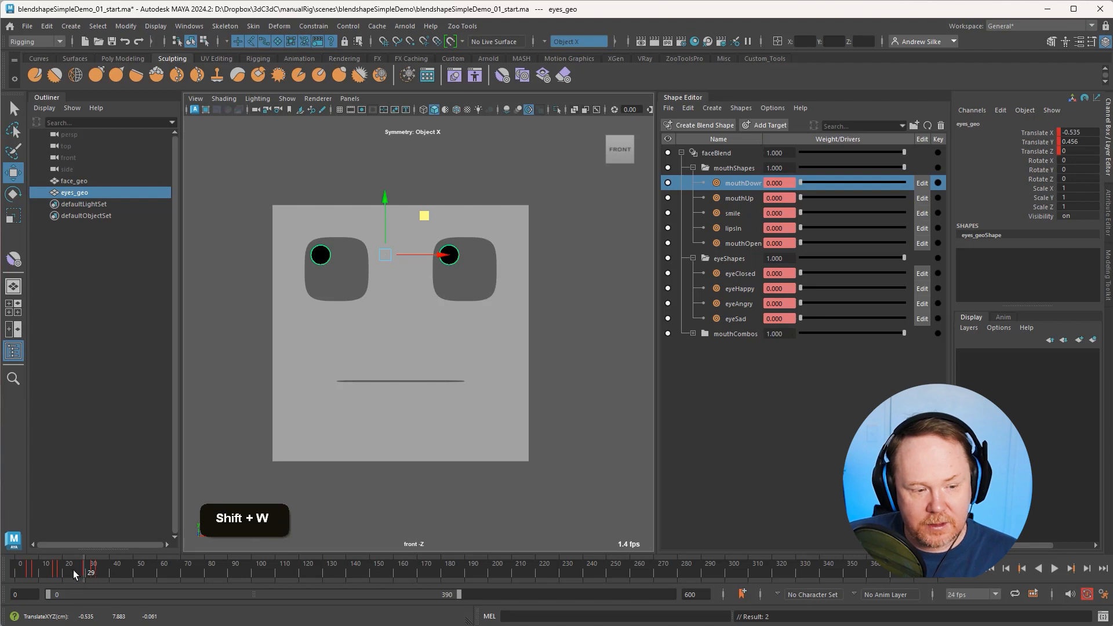
drag(73, 569, 12, 573)
key(alt+v)
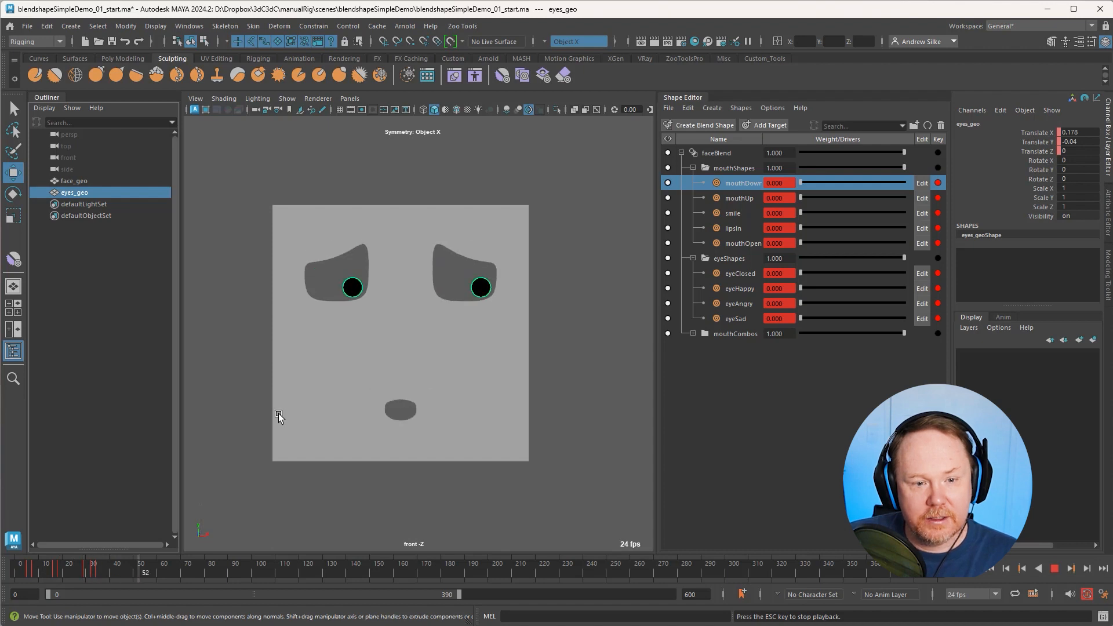
key(alt+v)
Step: Key the eyes' translation at frame 51, and shift them to about Translate X 0.516 at frame 52
drag(119, 566, 138, 572)
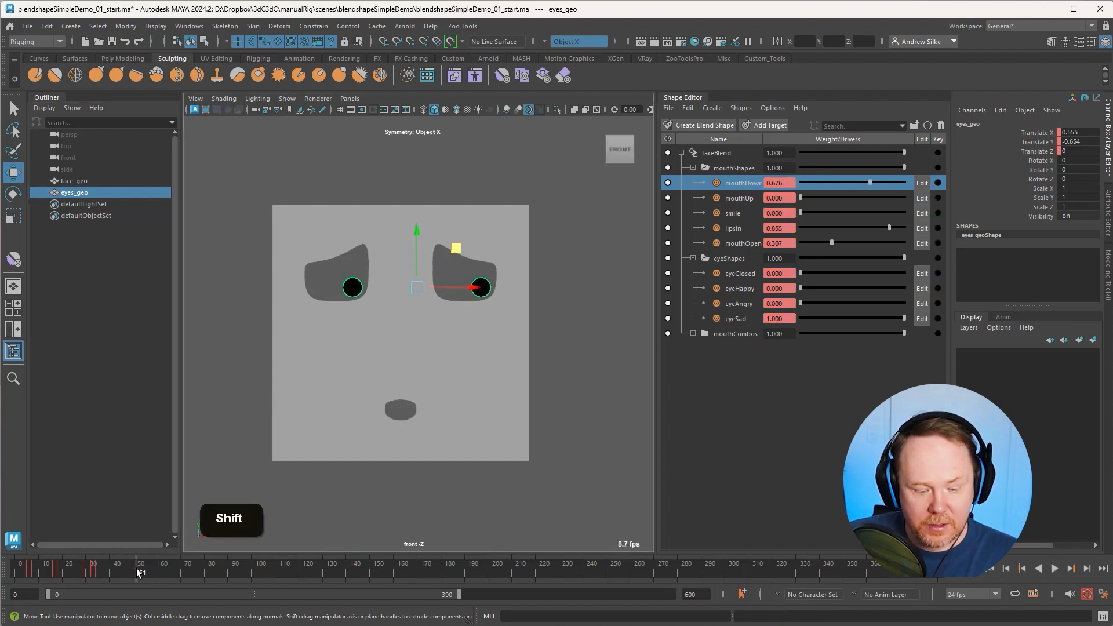
key(shift+w)
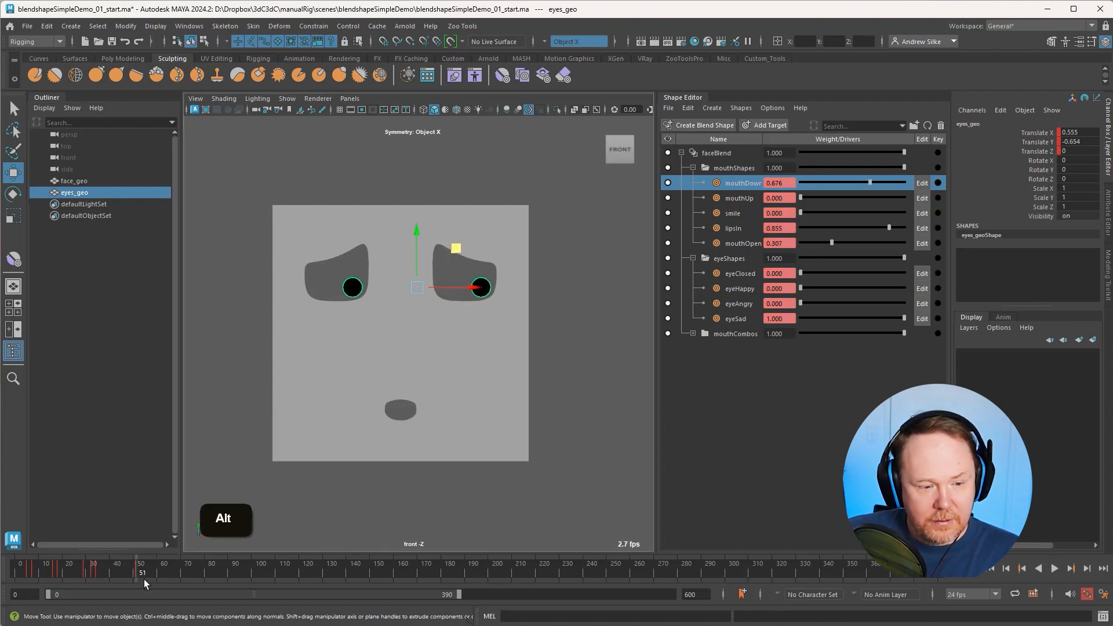
key(alt+c)
click(476, 287)
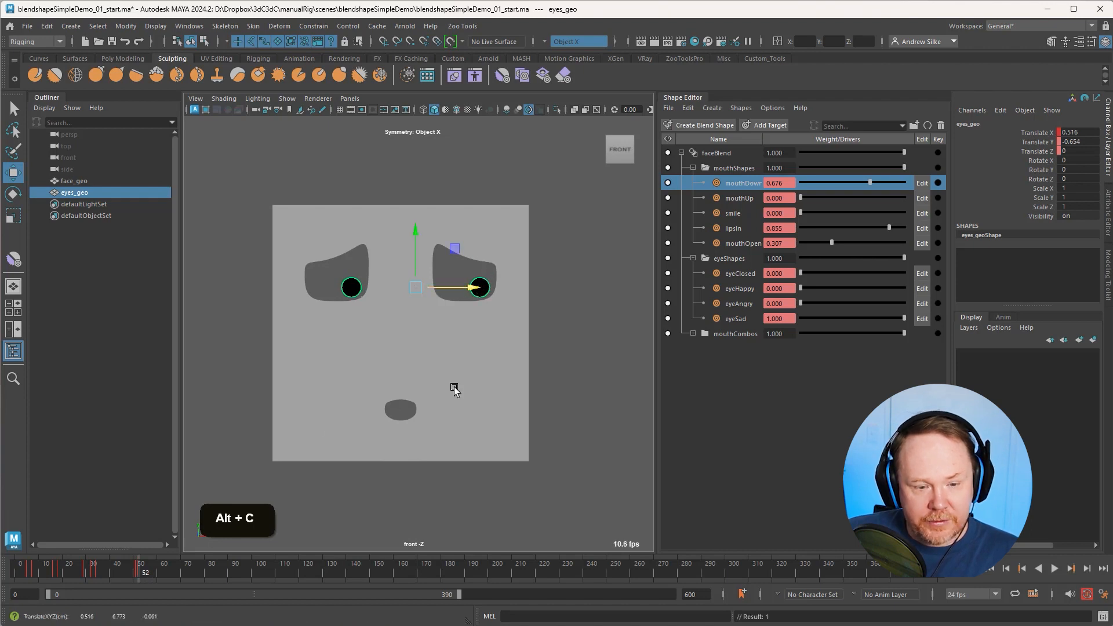
key(shift+w)
Step: Key the eyes' translation at frame 55, and shift them to about Translate X 0.436 at frame 56
mouse_move(128, 572)
mouse_down()
mouse_move(158, 573)
mouse_move(148, 574)
mouse_up()
key(alt+c)
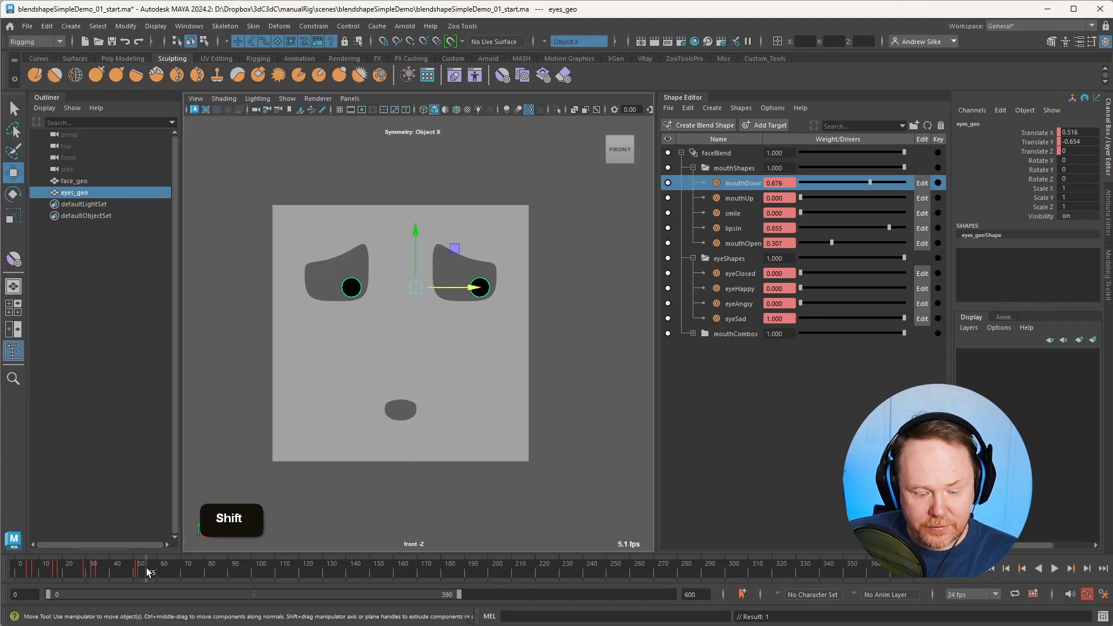
key(shift+w)
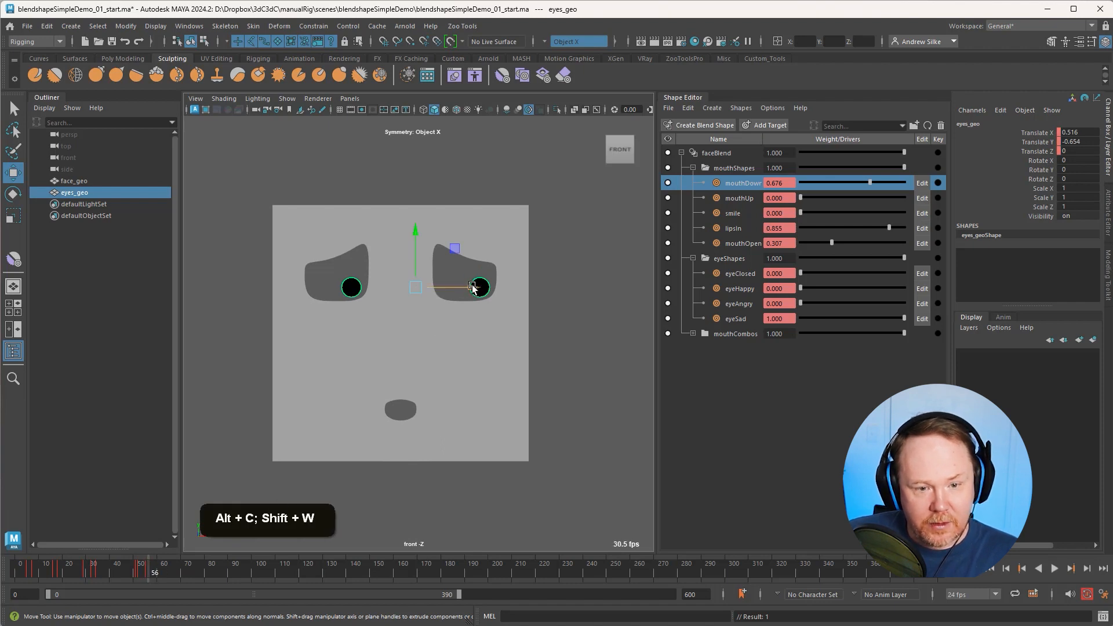
drag(473, 288, 472, 288)
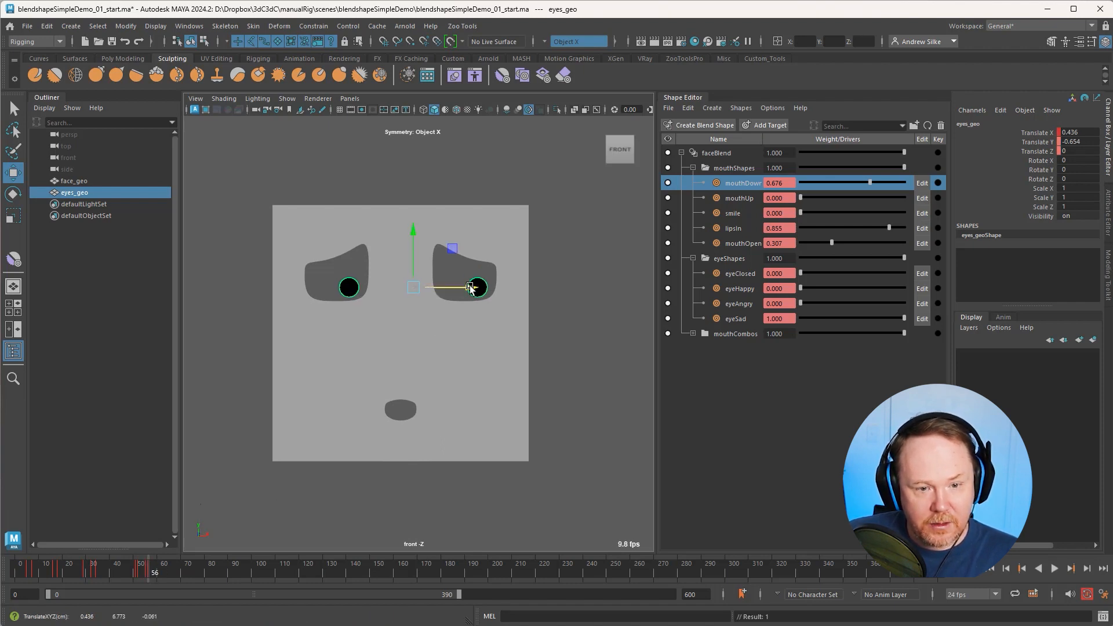
key(shift+w)
Step: Step through the neighbouring keys and shift the eyes to about Translate X 0.575 at frame 56, keying the position
mouse_move(149, 572)
mouse_down()
mouse_move(139, 573)
mouse_move(153, 573)
mouse_up()
key(x)
key(x)
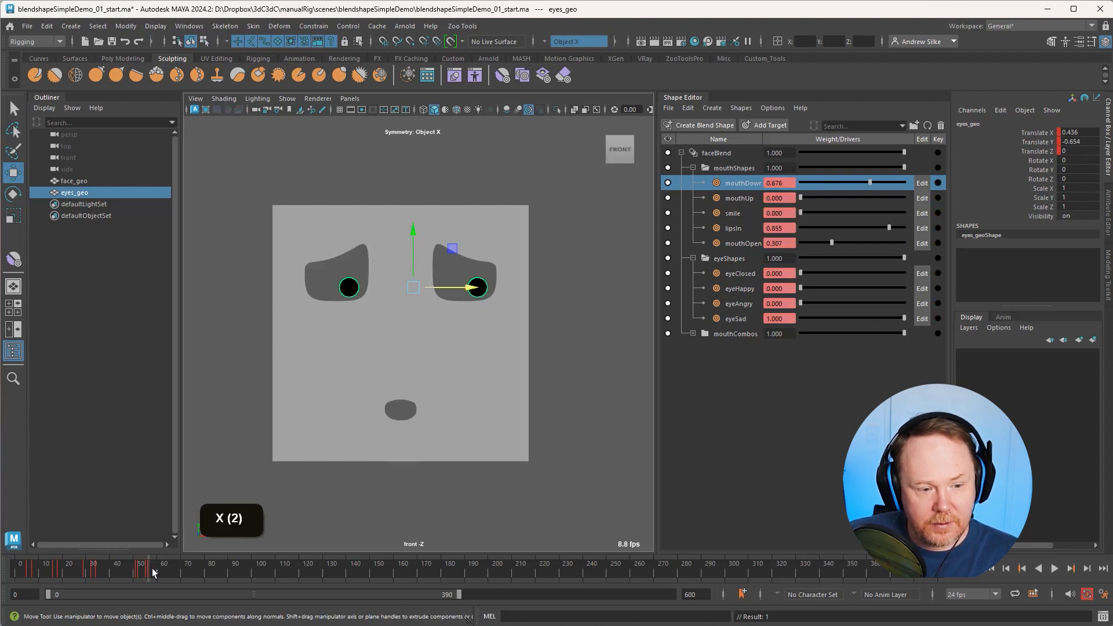
key(c)
key(c)
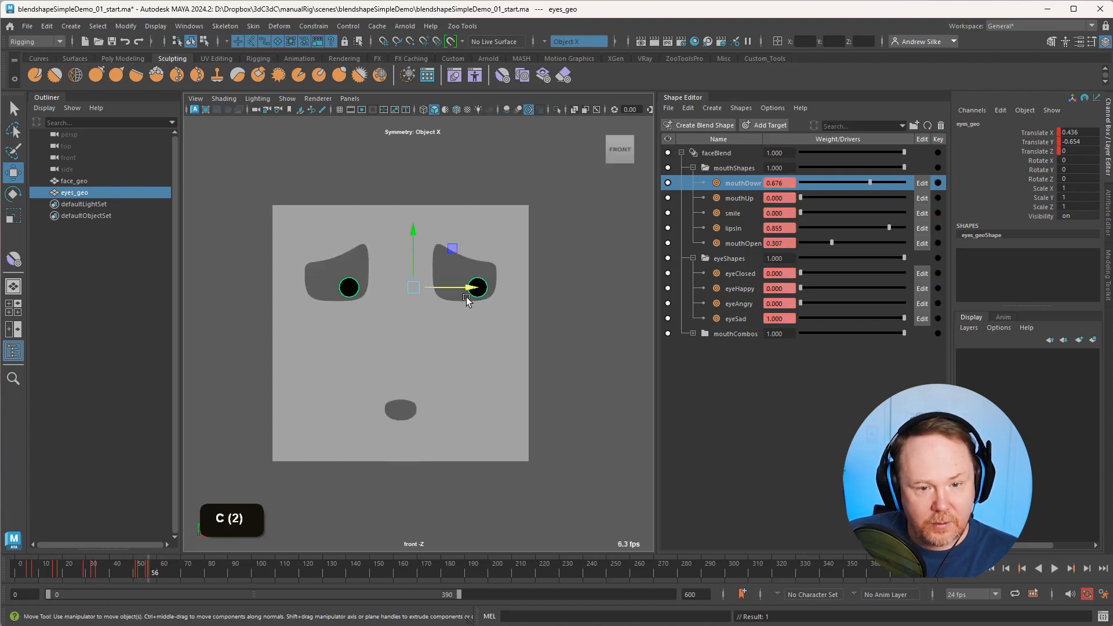
drag(467, 297, 476, 287)
key(shift+w)
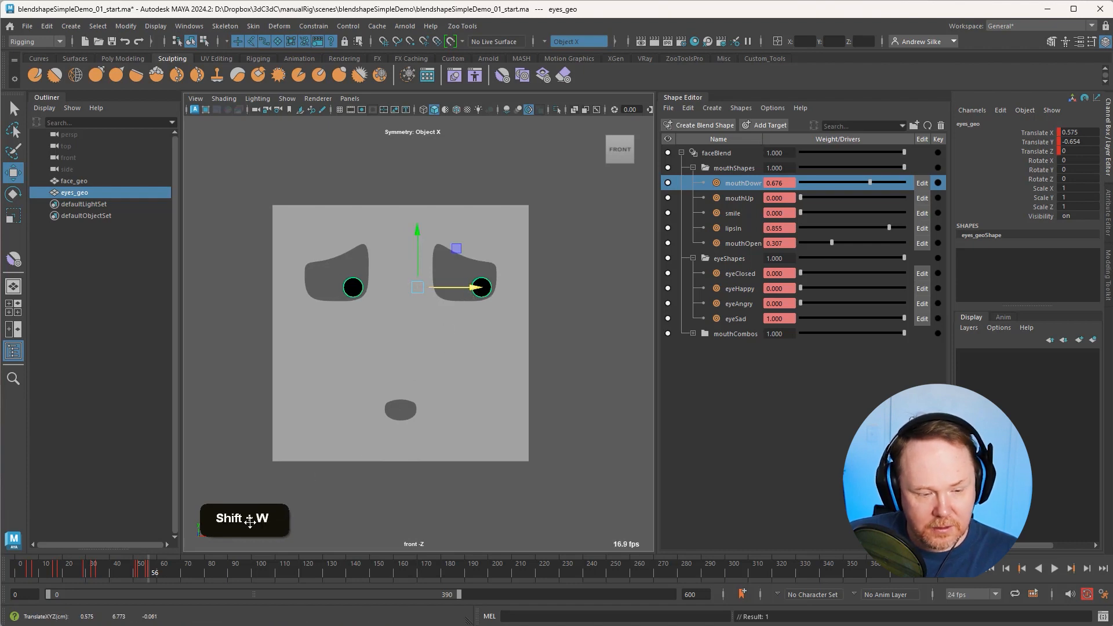
Step: Play the animation from about frame 36 to check the eye darts and the eye position during the second blink
key(x)
key(c)
click(113, 577)
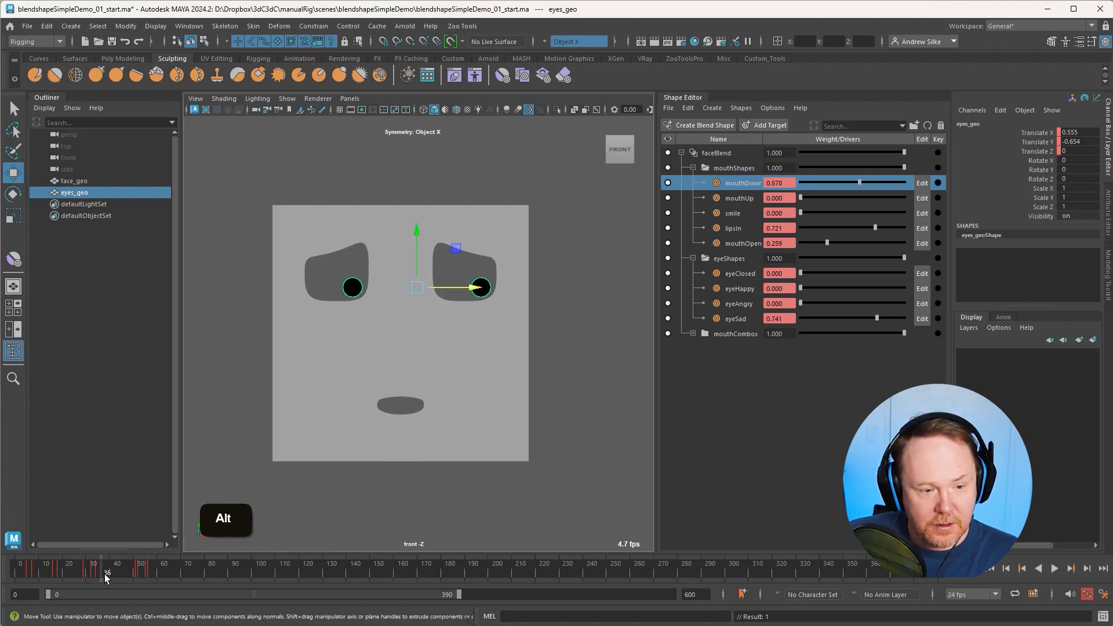
key(alt+v)
key(alt+v)
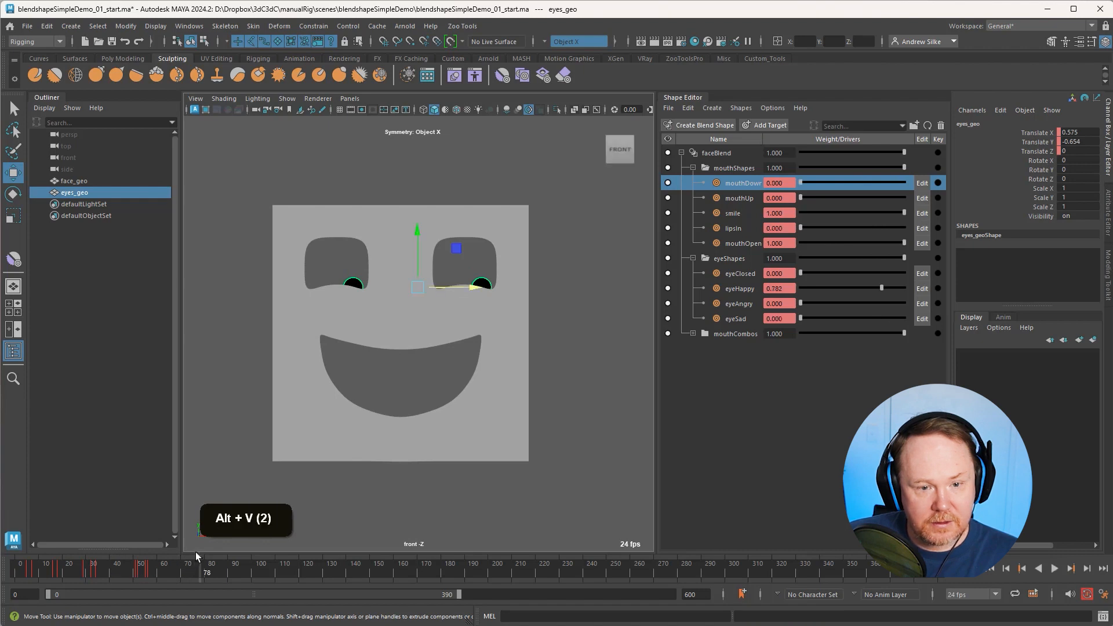
click(157, 563)
key(alt+v)
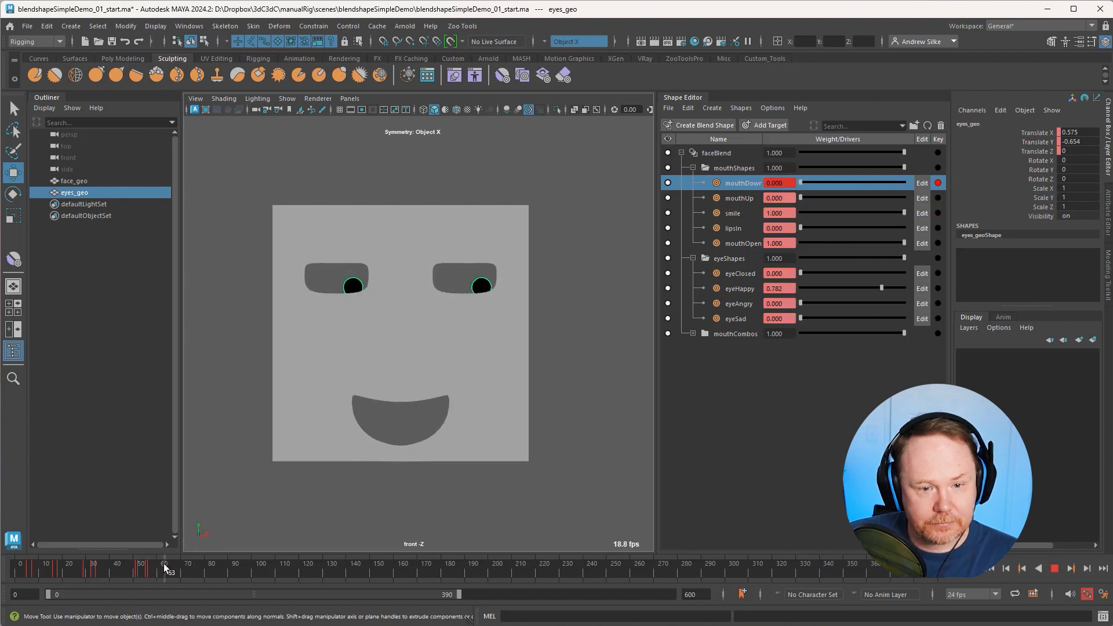
key(alt+v)
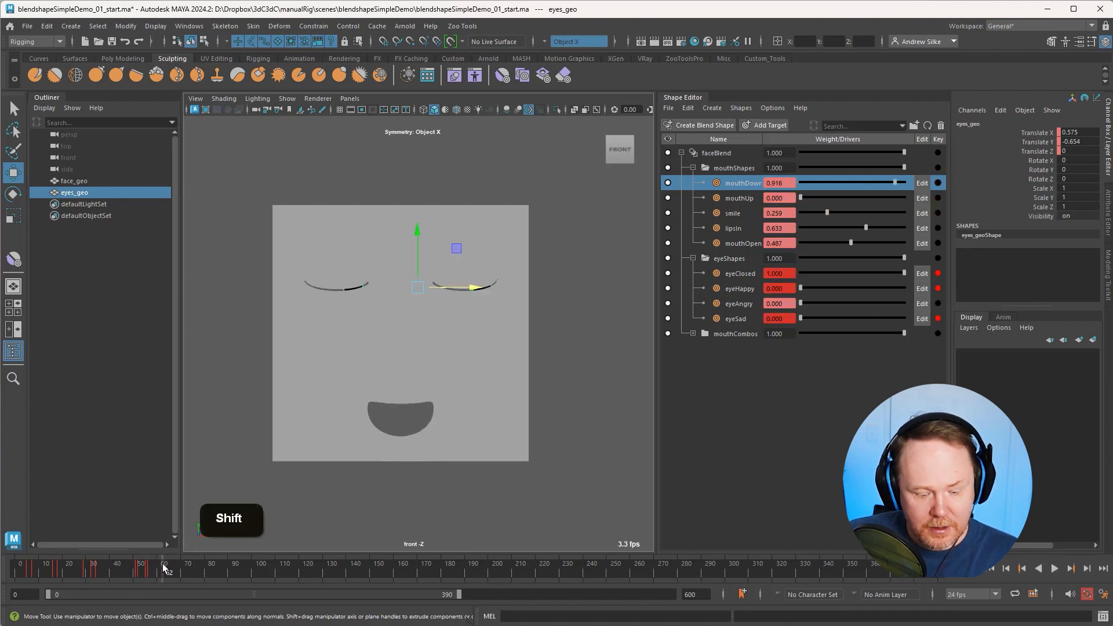
Step: Key the eyes' translation at frame 62, and raise them to about Translate Y -0.397 at frame 66, keying the position
key(shift+w)
key(alt+c)
key(alt+c)
key(alt+c)
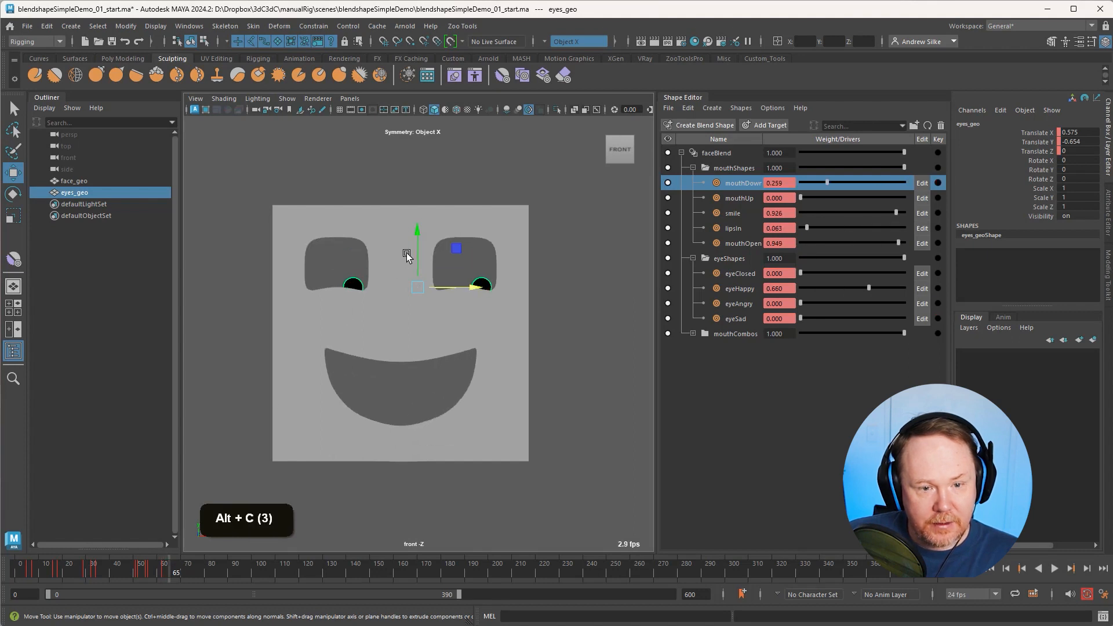
key(alt+c)
drag(422, 244, 421, 237)
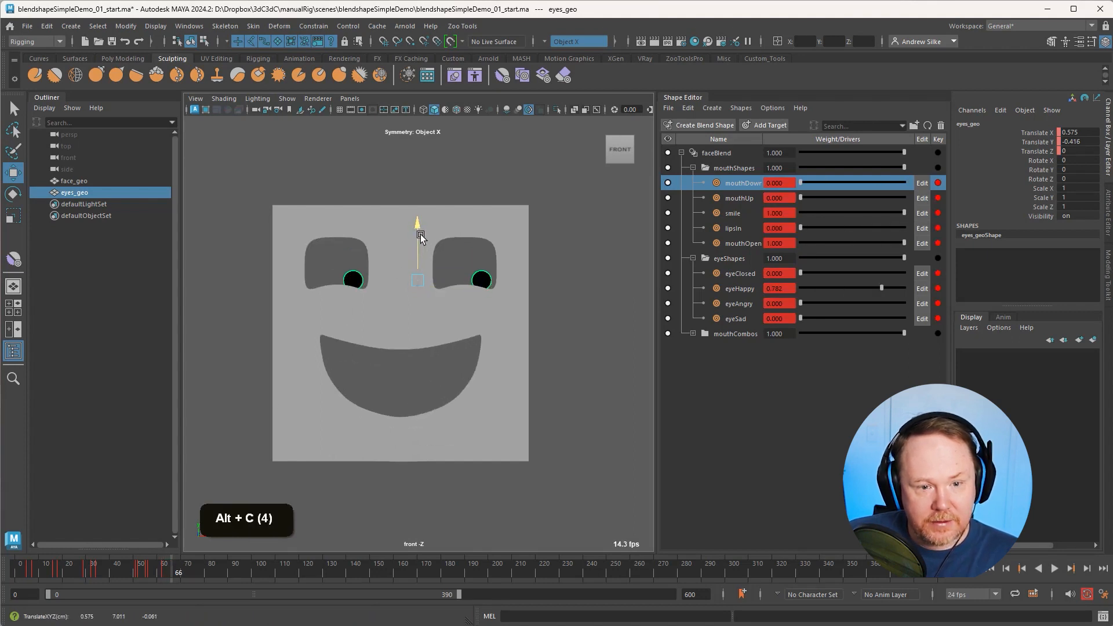
key(shift+w)
Step: Play the animation from the second blink to check how the eyes rise into the happy pose
click(151, 574)
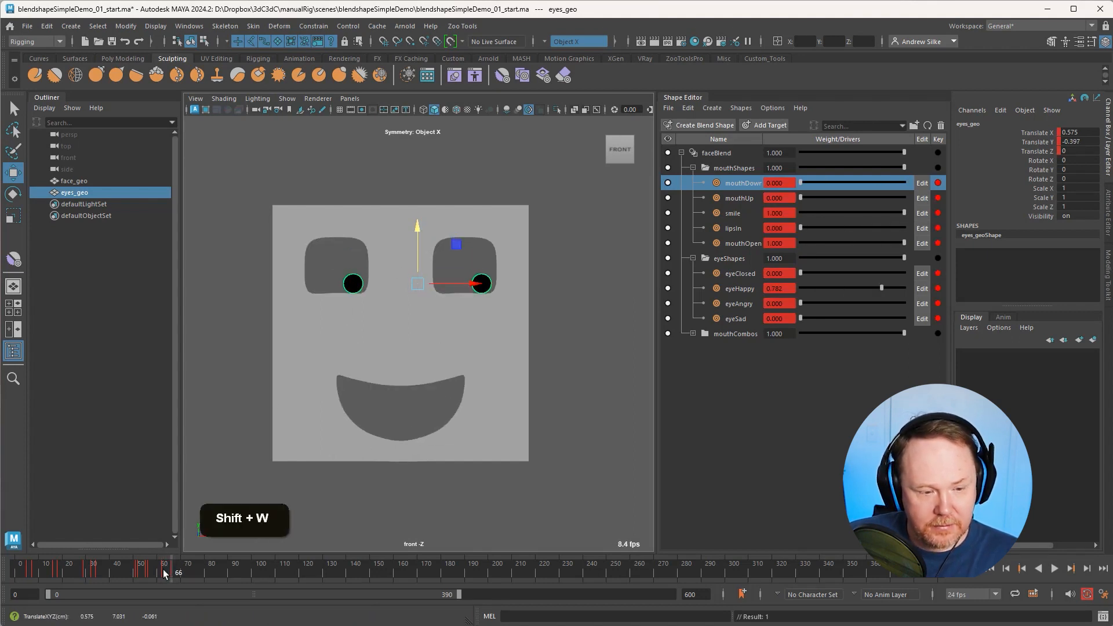
key(alt+v)
key(q)
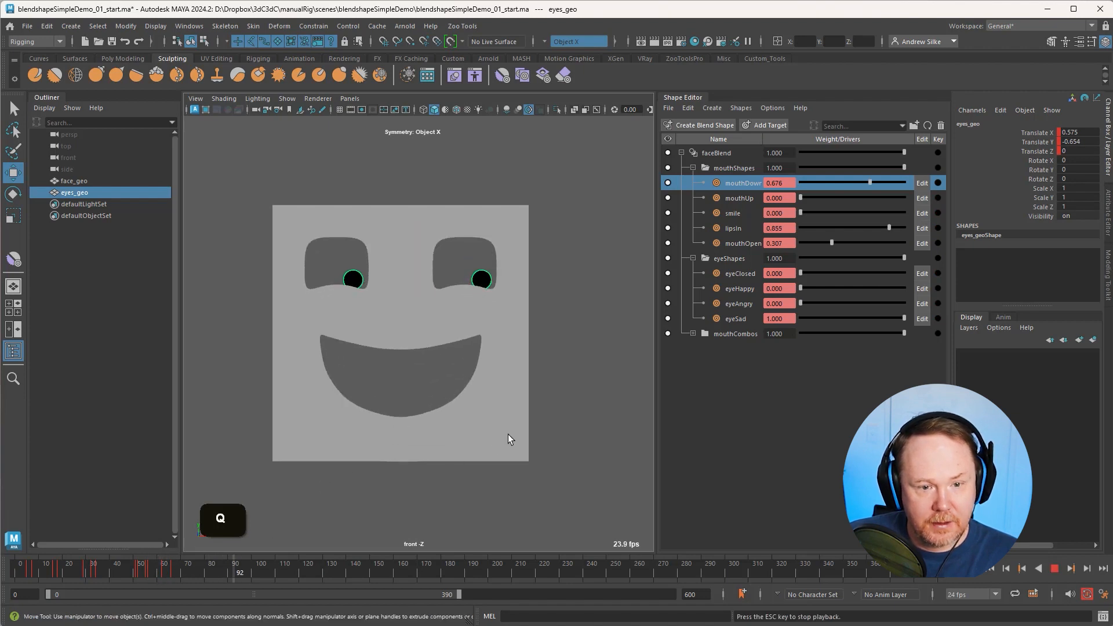
key(alt+v)
drag(242, 565, 190, 572)
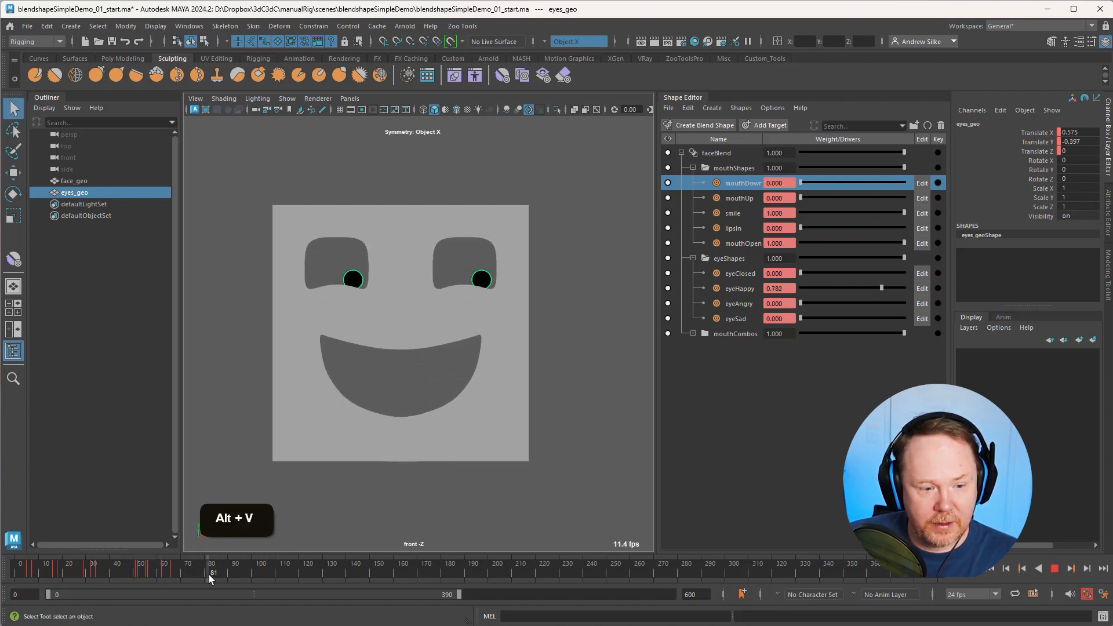
key(alt+v)
Step: Key the eyes' translation at frame 86, and shift them to about Translate X 0.456, Y -0.258 at frame 88, keying the position
key(shift+w)
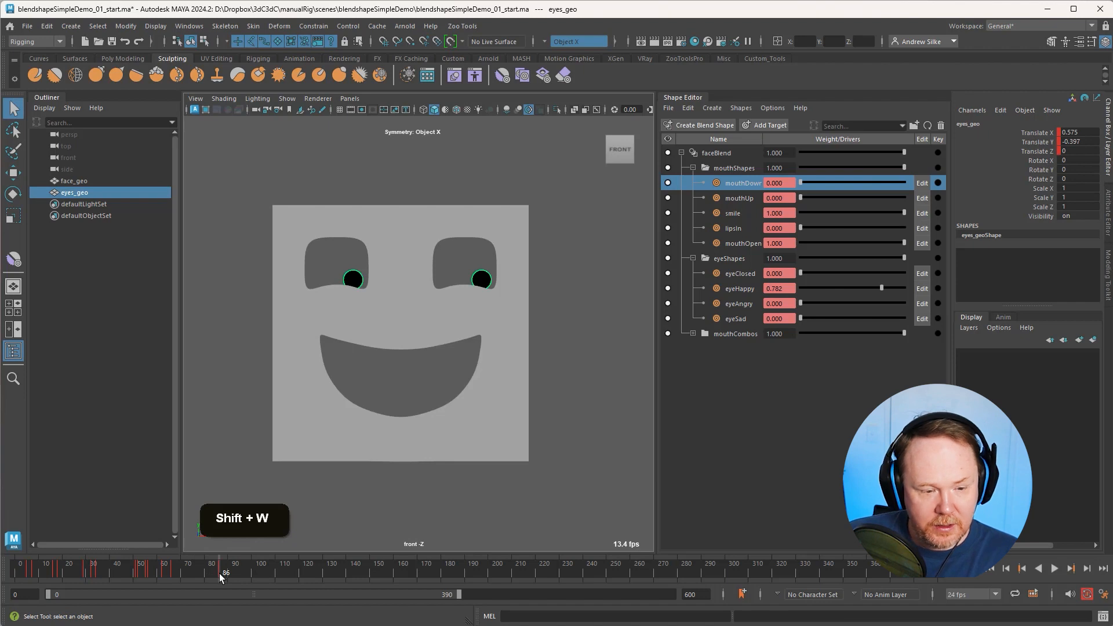
key(alt+c)
key(alt+c)
key(w)
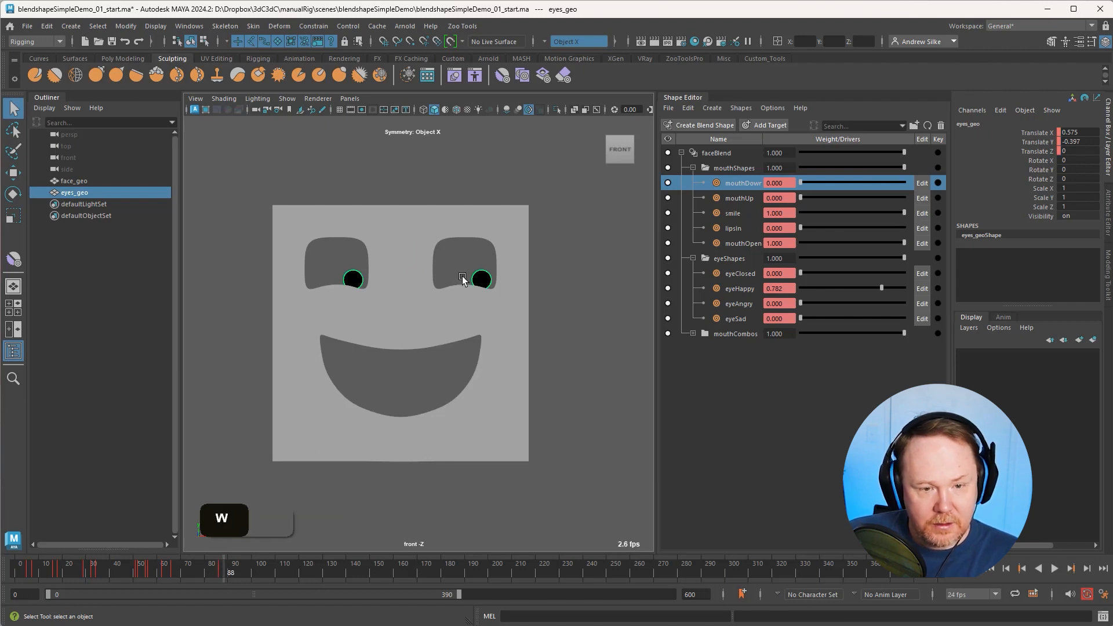
drag(463, 250, 455, 239)
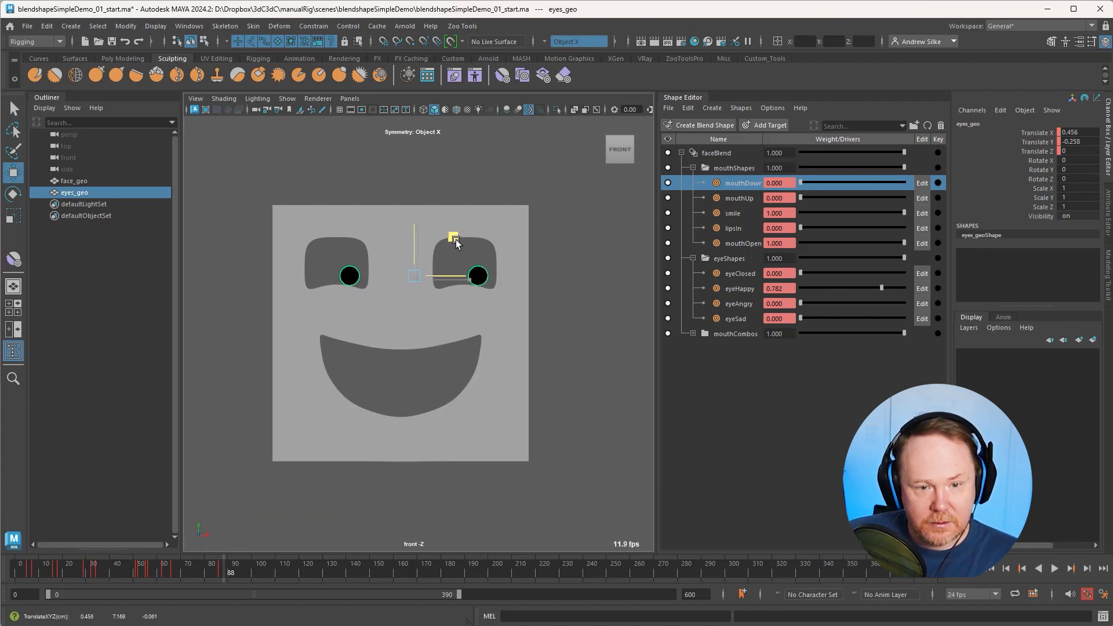
key(shift+w)
Step: Key the eyes' translation at frame 94, and shift them to about Translate X 0.516, Y -0.297 at frame 96, keying the position
key(alt+c)
key(alt+c)
key(alt+c)
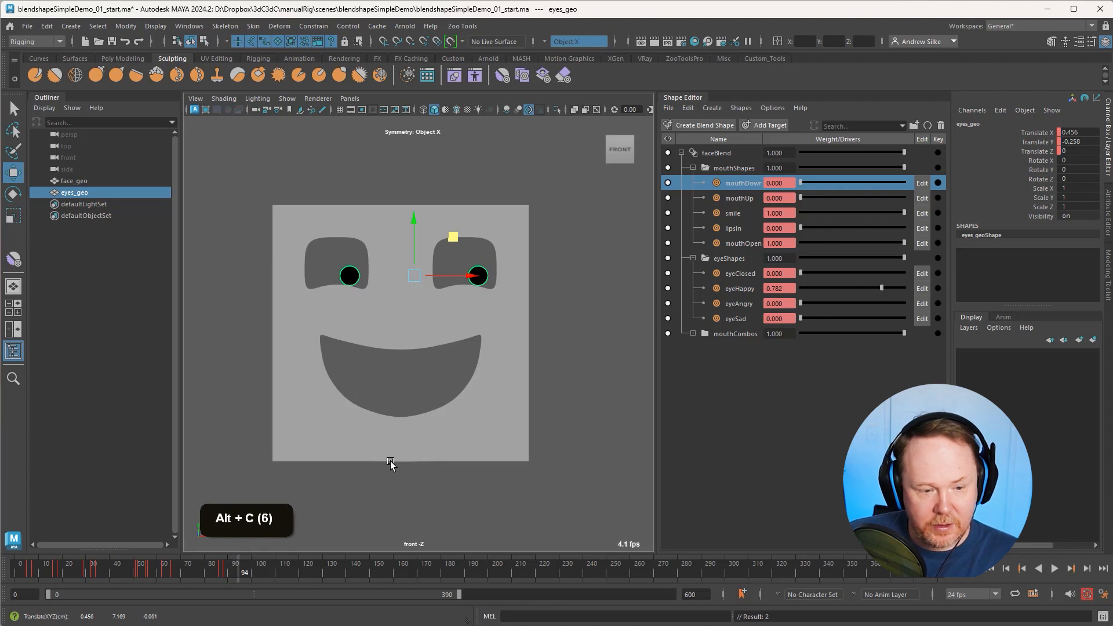
key(shift+w)
key(alt+c)
key(alt+c)
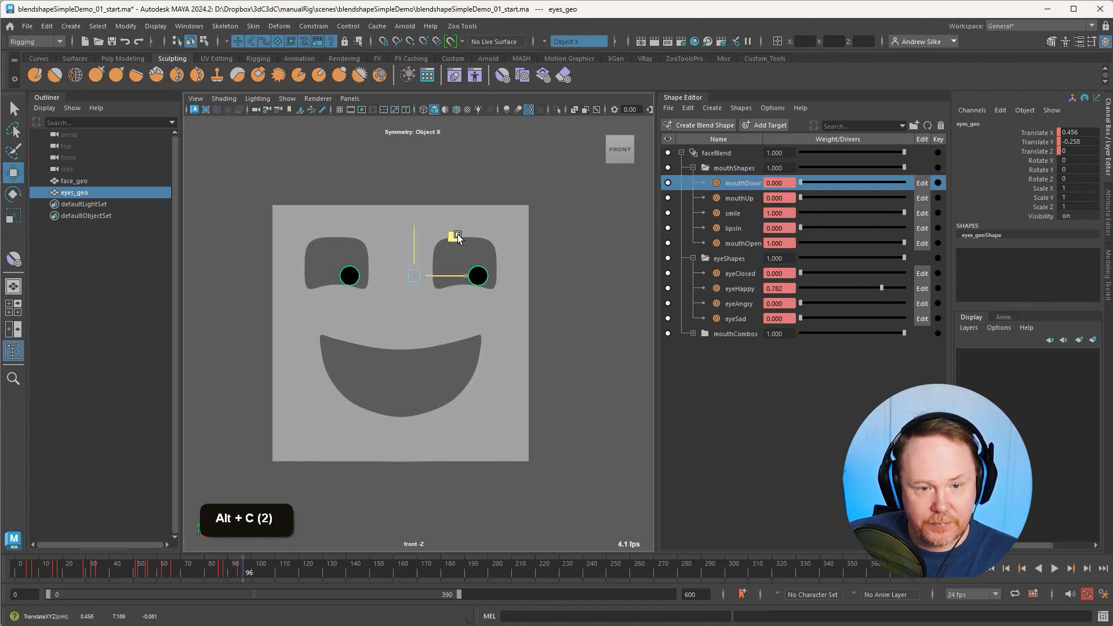
drag(458, 237, 460, 237)
key(shift+w)
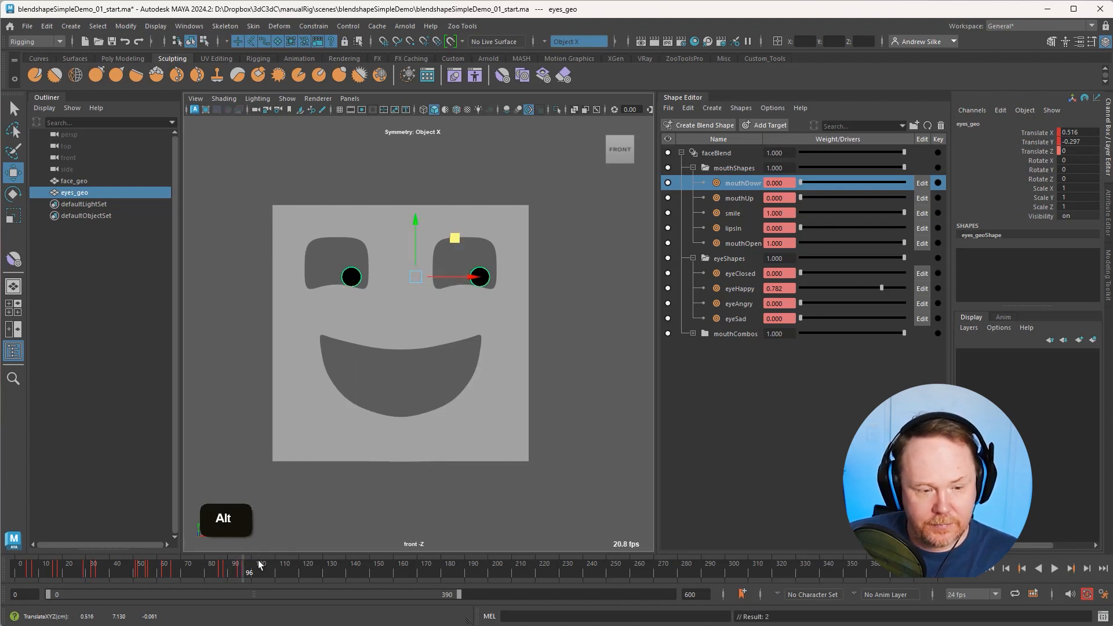
Step: Deselect the eyes and play the animation through to review the finished face performance
key(alt+v)
key(q)
click(591, 323)
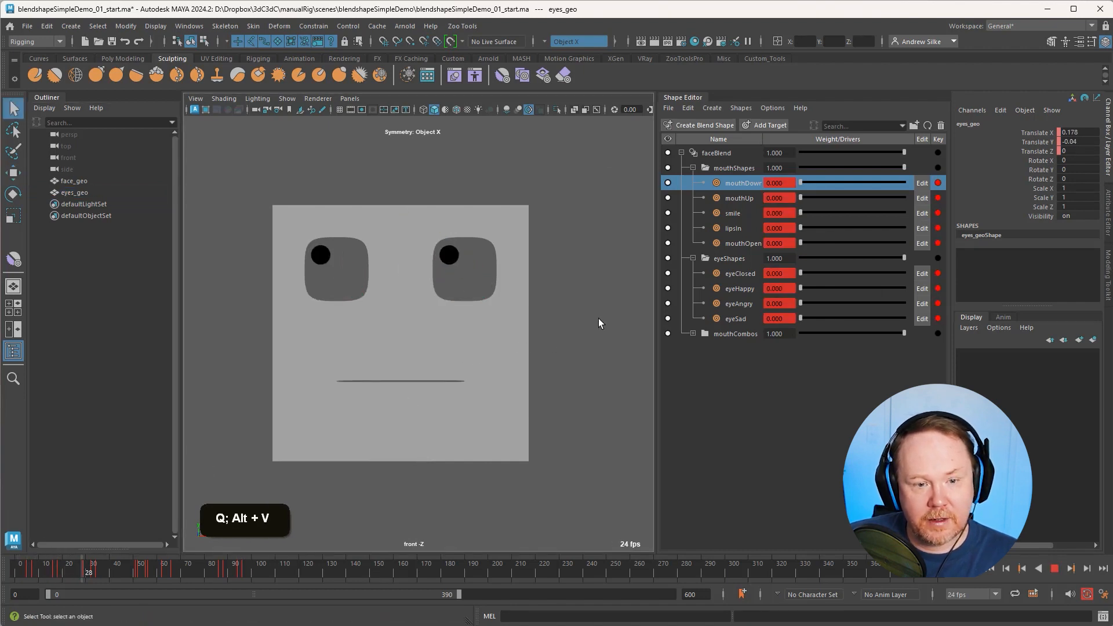
key(q)
key(q)
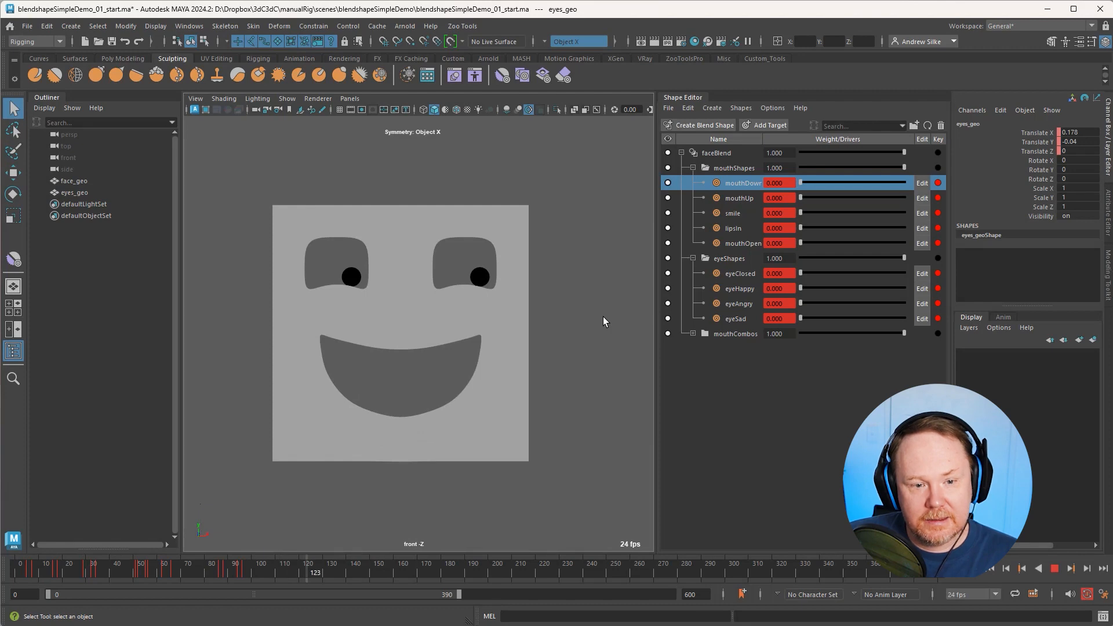
key(alt+v)
Step: Save the scene under the new name blendshapeSimpleDemo_02_complete.ma in the blendshapeSimpleDemo folder
click(29, 27)
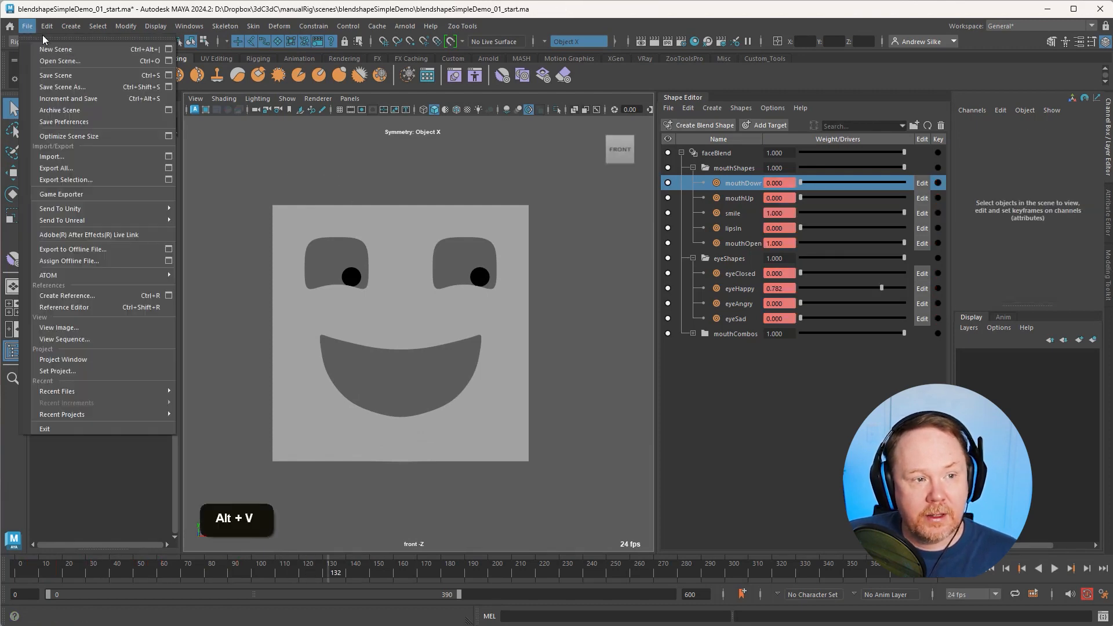
click(60, 87)
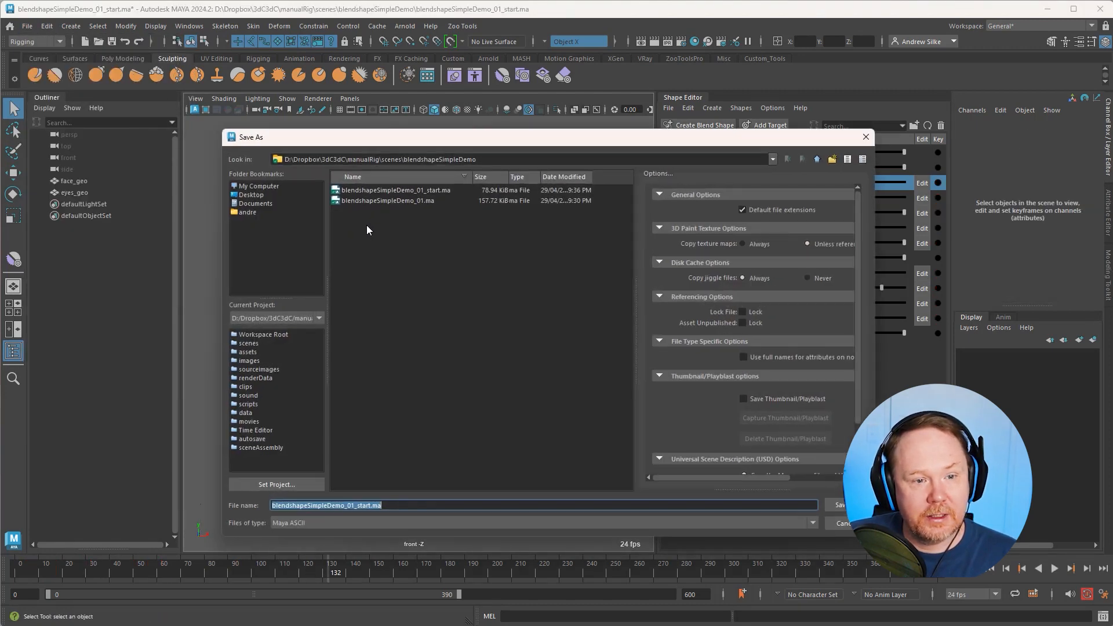
click(416, 200)
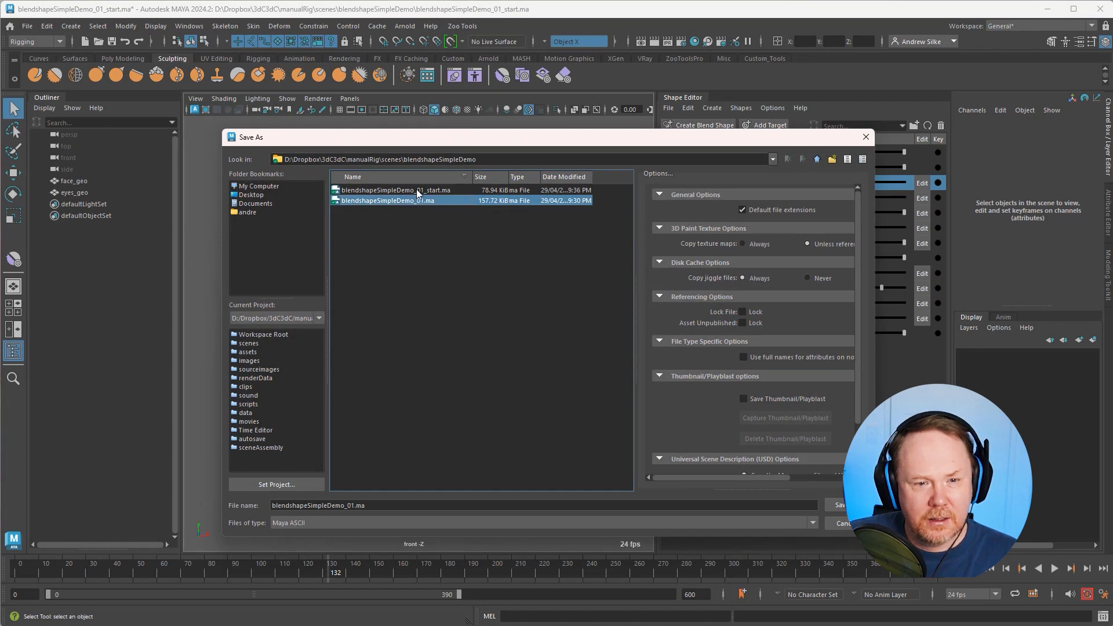
click(418, 191)
click(358, 505)
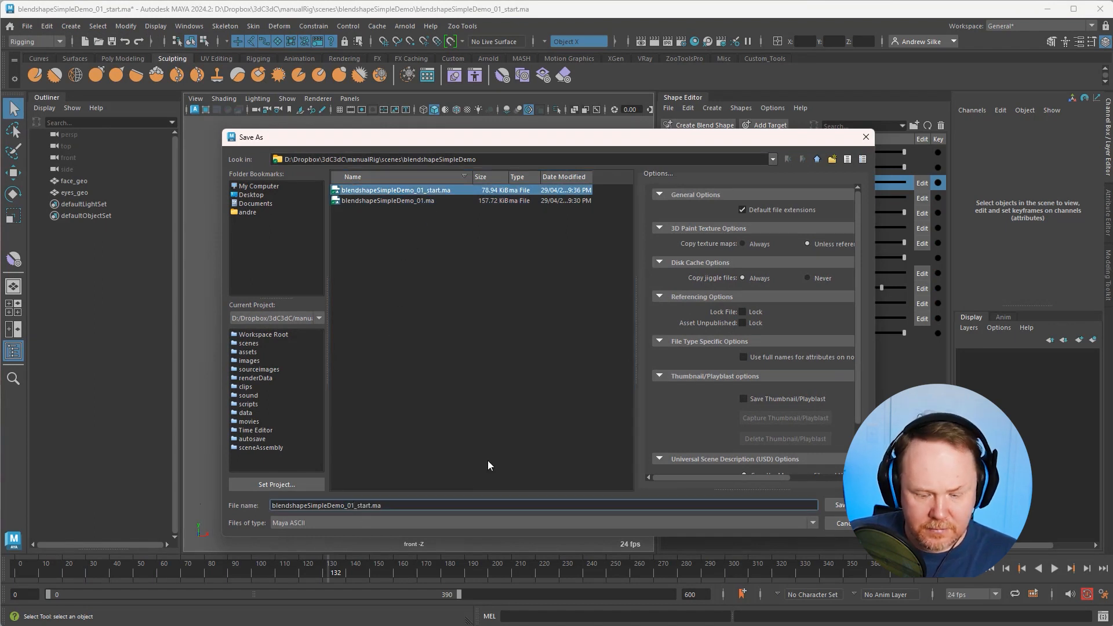
key(BackSpace)
text(2)
key(Right)
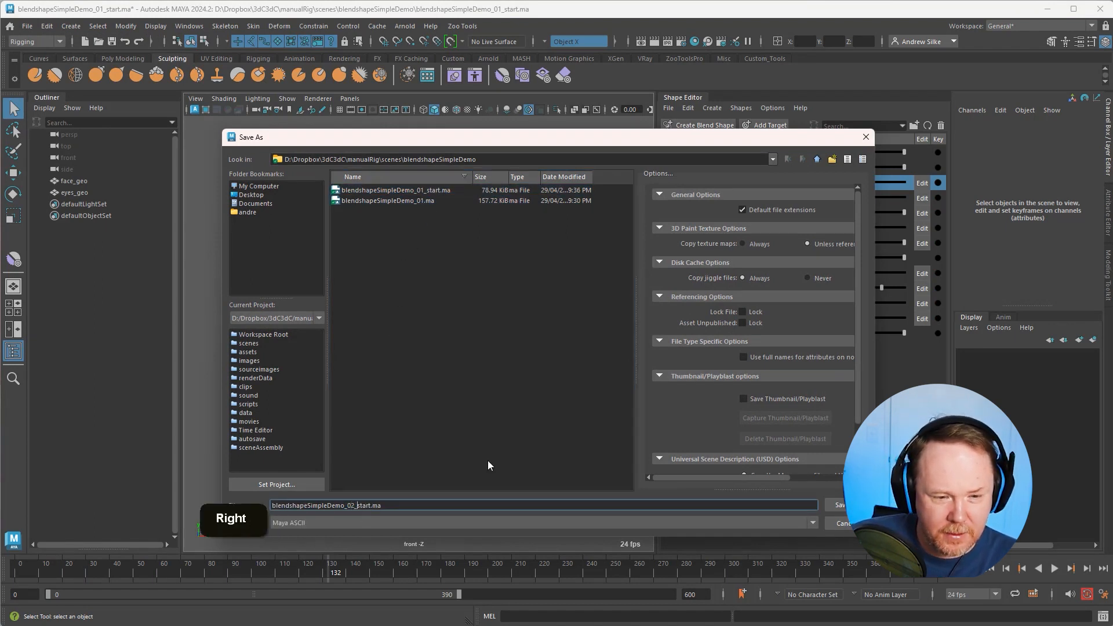
key(Delete)
key(Delete)
key(Delete)
key(Delete)
key(Delete)
text(complete)
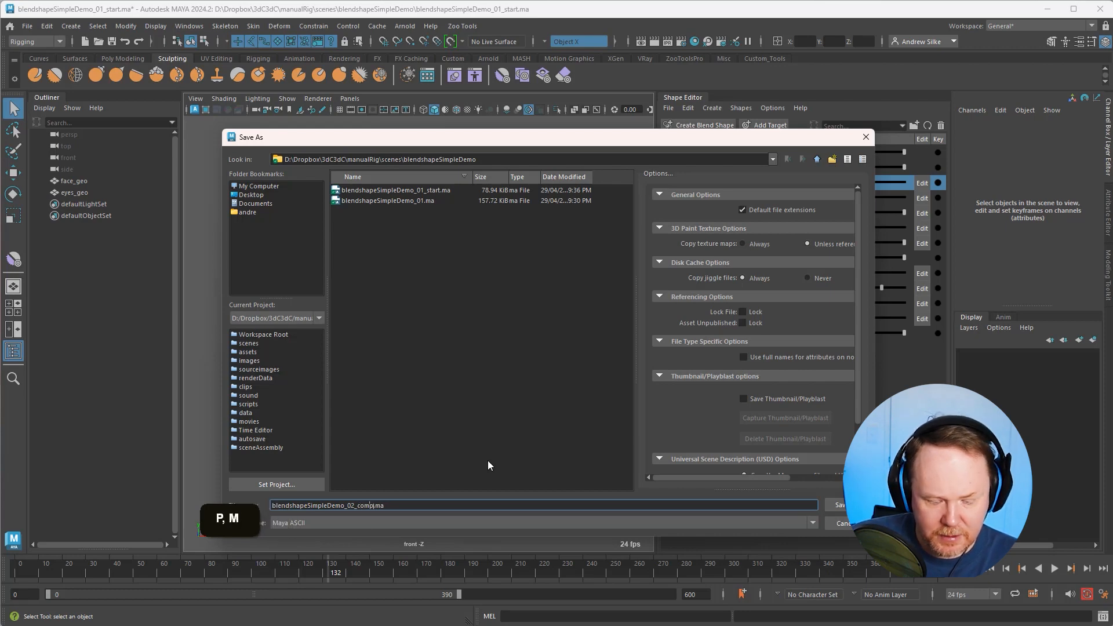
text(e)
key(BackSpace)
key(Return)
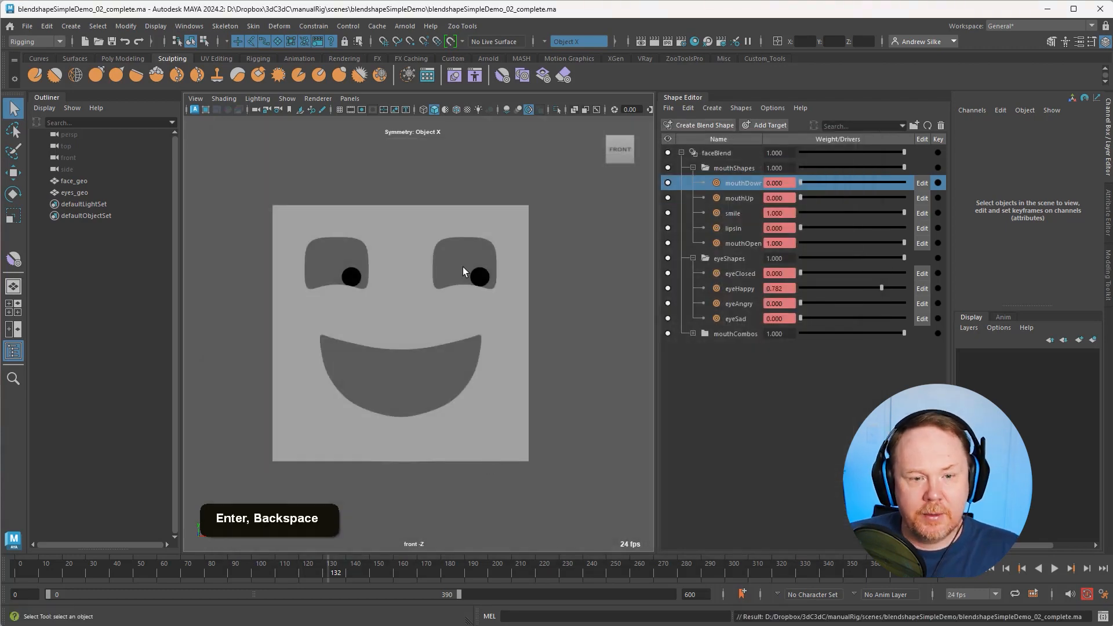
Step: Open the scene blendshapeSimpleDemo_01.ma from the blendshapeSimpleDemo folder
click(97, 41)
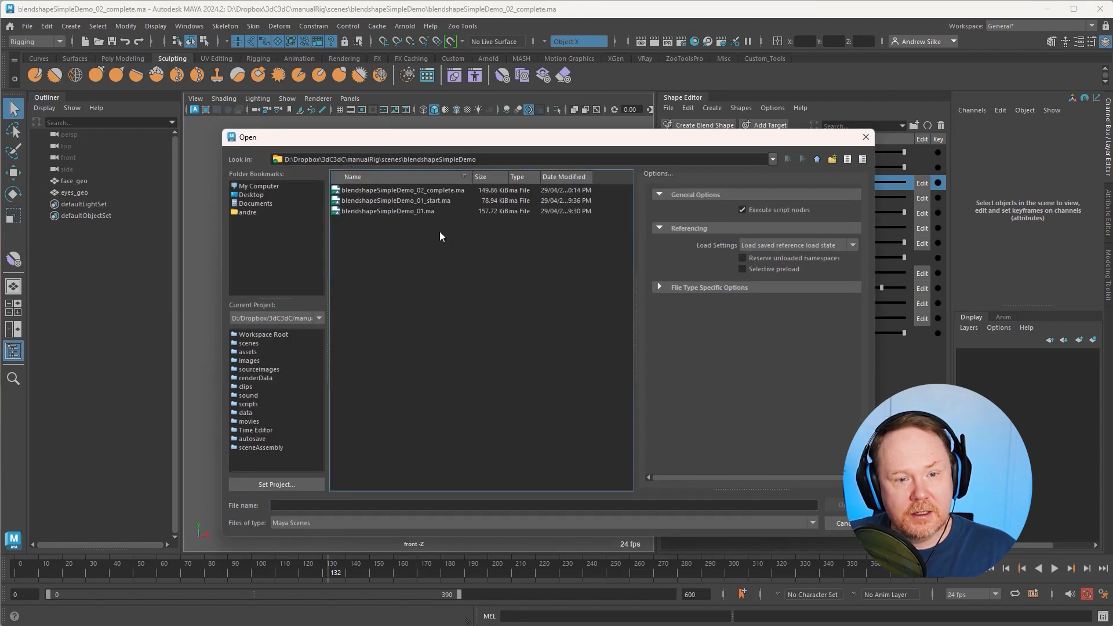
click(429, 201)
click(428, 213)
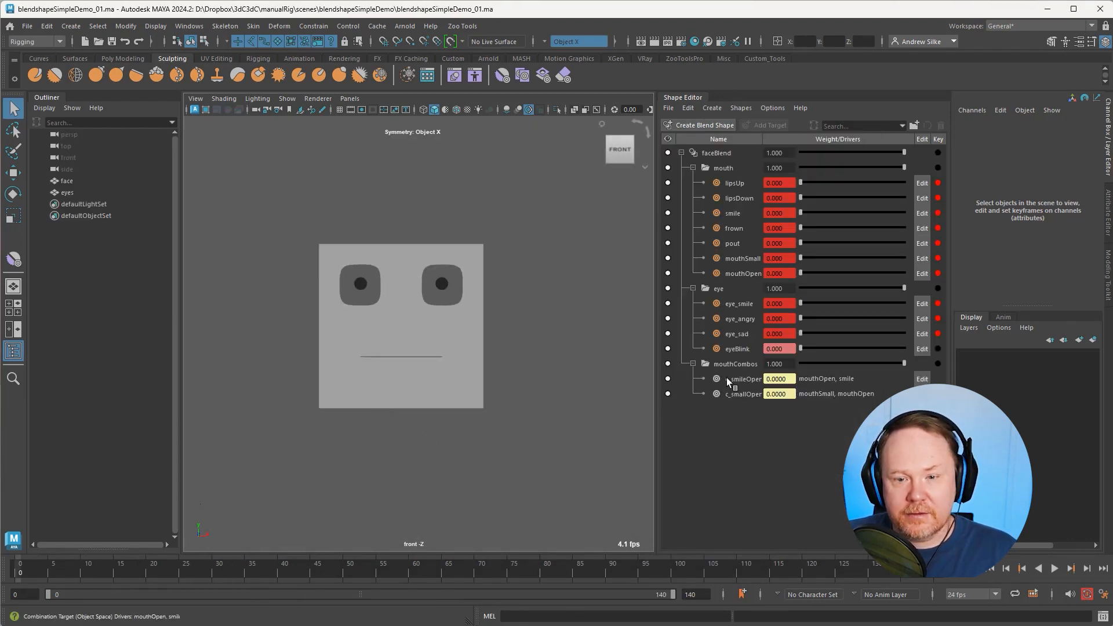
Step: Try the pout mouth shape at 1.000, and combine it with the frown shape at 1.000
click(743, 245)
drag(805, 241, 908, 243)
alt+right_drag(541, 322, 705, 339)
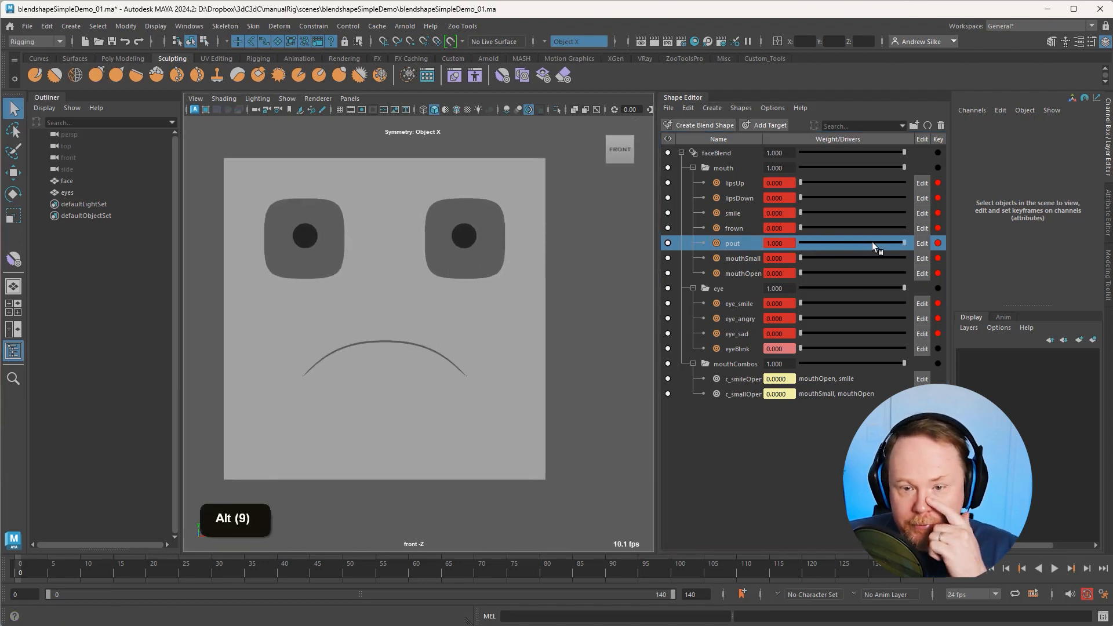
drag(872, 243, 931, 244)
click(744, 229)
shift+click(744, 243)
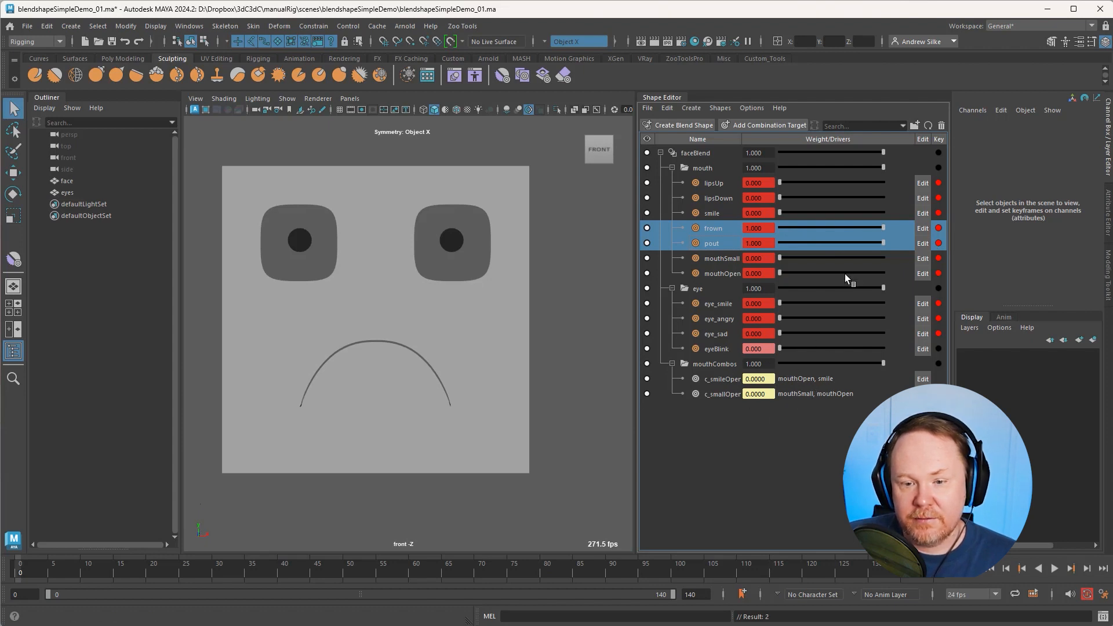
Step: Reset frown and pout to 0.000, set smile to 1.000, and try out the mouthOpen shape
shift+drag(864, 244, 915, 203)
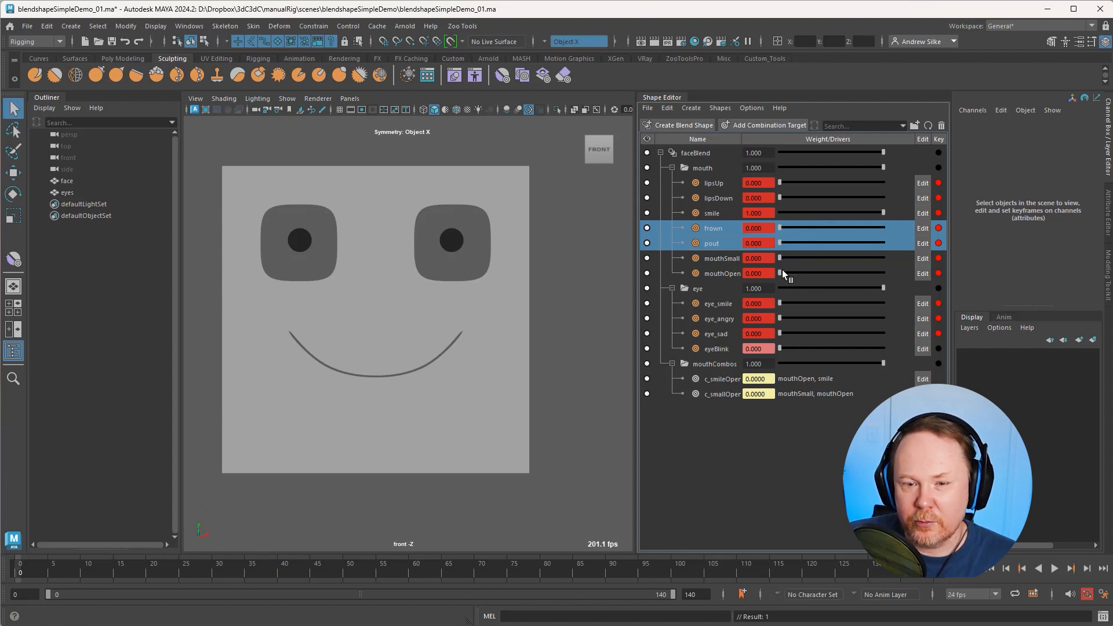
drag(781, 272, 797, 249)
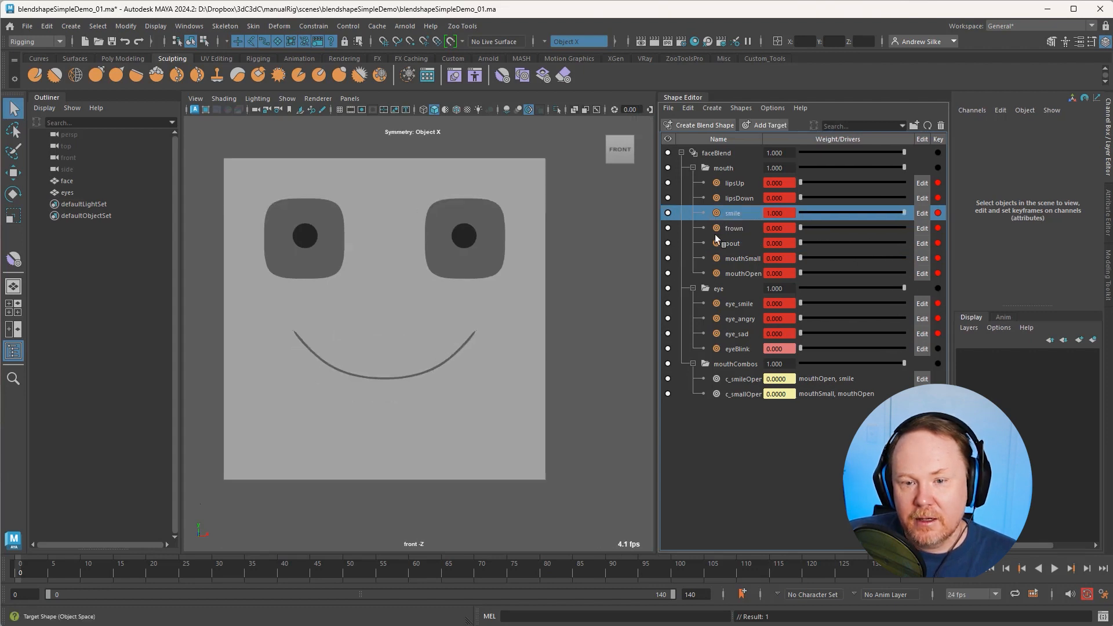
click(736, 200)
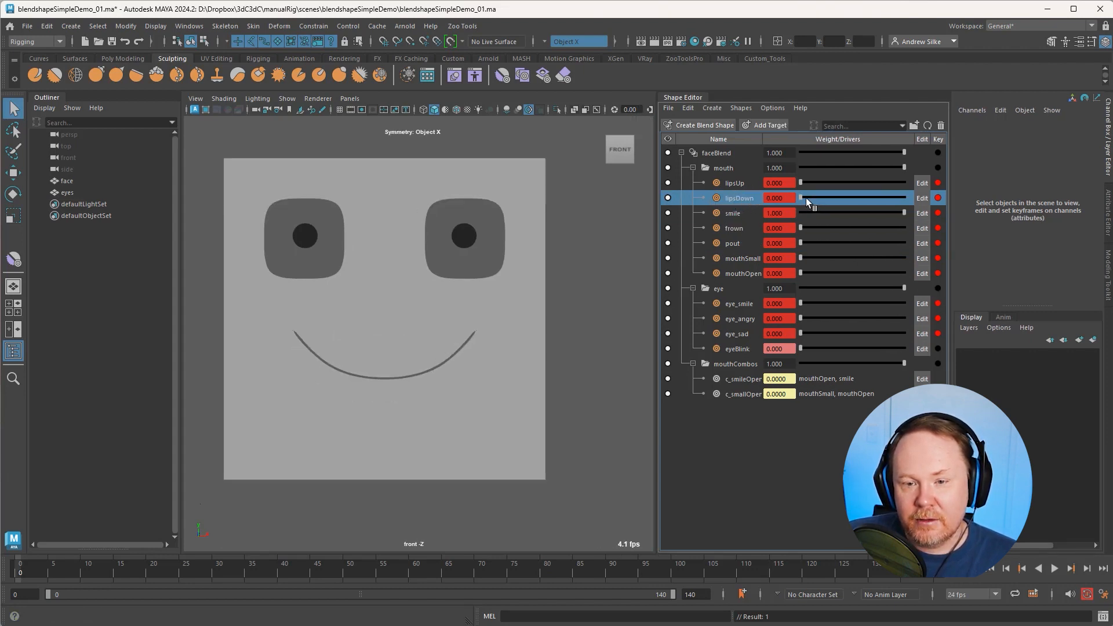
click(743, 244)
click(751, 259)
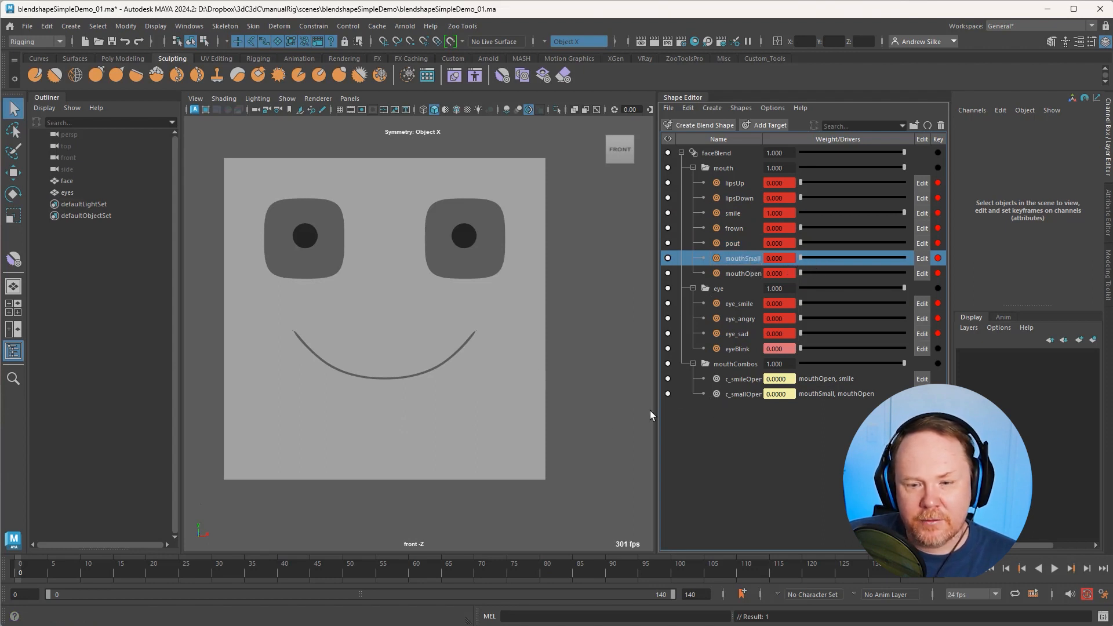
Step: Play the animation, go to frame 61, and set the mouthSmall and mouthOpen shapes to 1.000
key(alt+v)
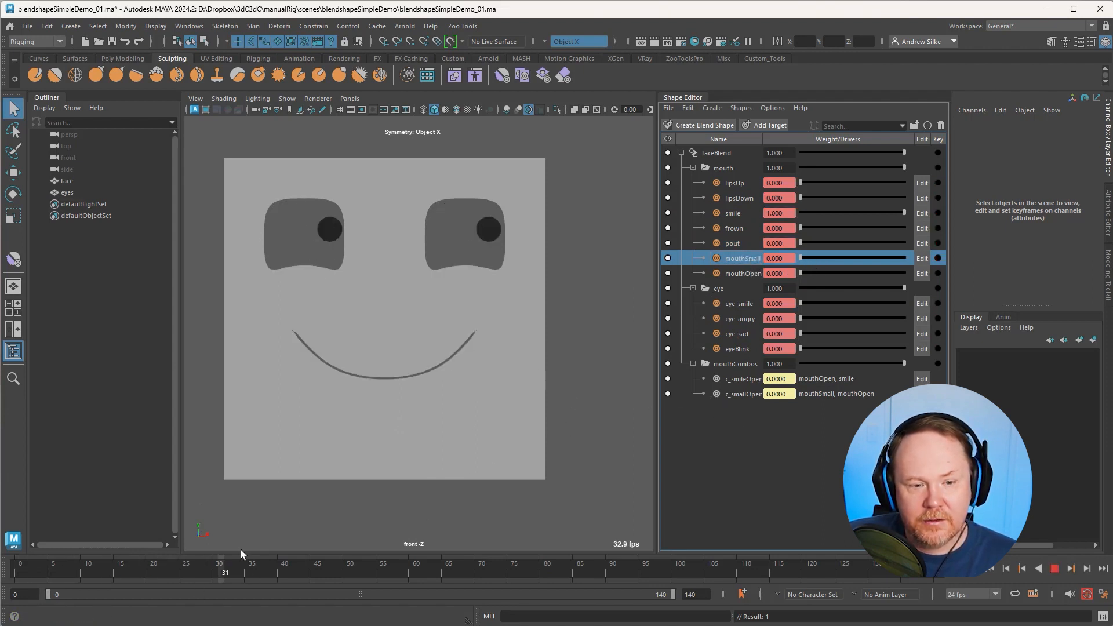
drag(426, 567, 419, 544)
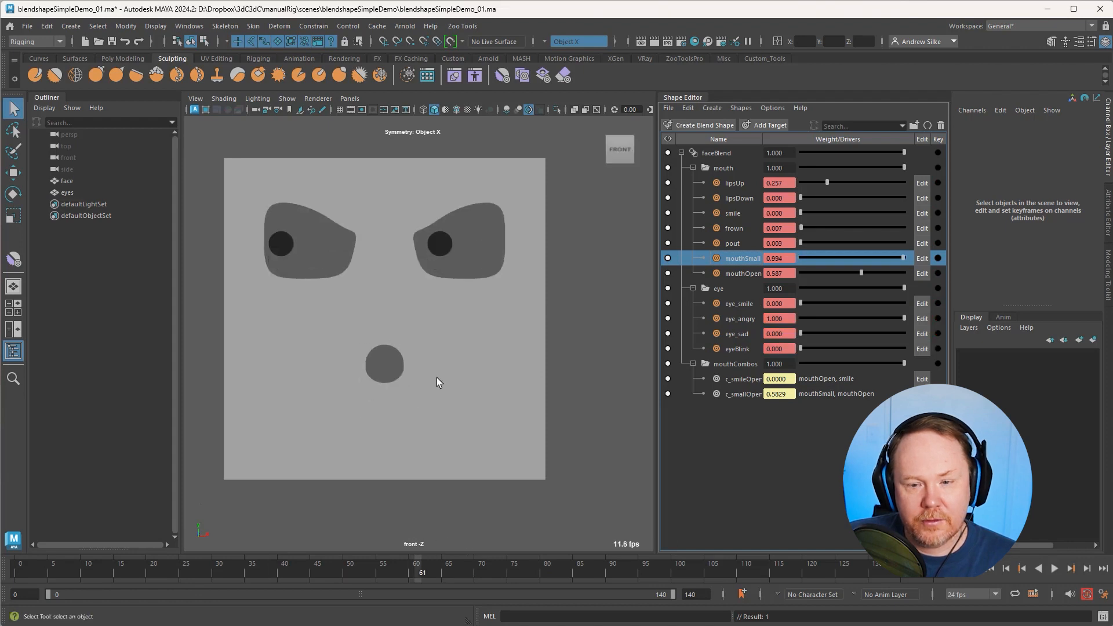
shift+click(743, 269)
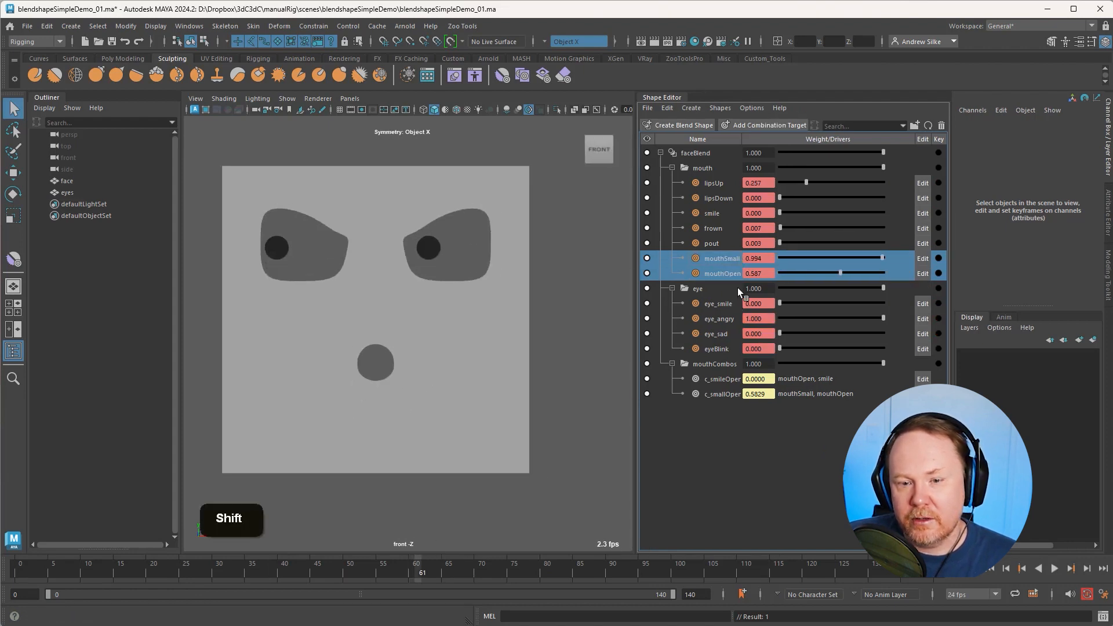
shift+drag(839, 272, 938, 274)
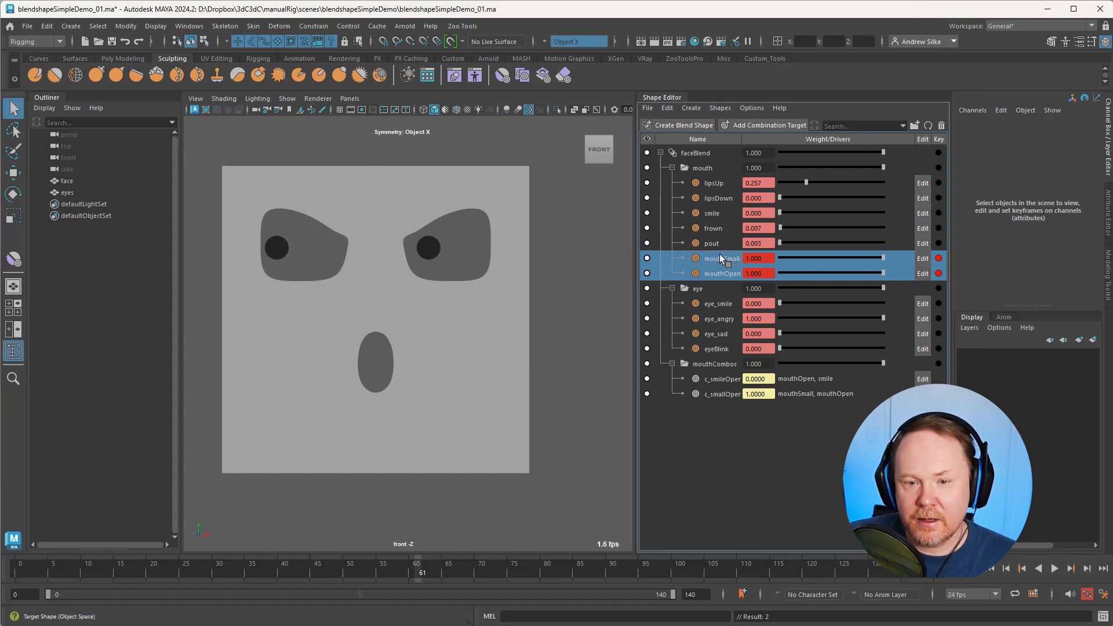
Step: Select the four eye shapes, return to frame 0, and play the example animation from the start
click(723, 305)
shift+click(728, 347)
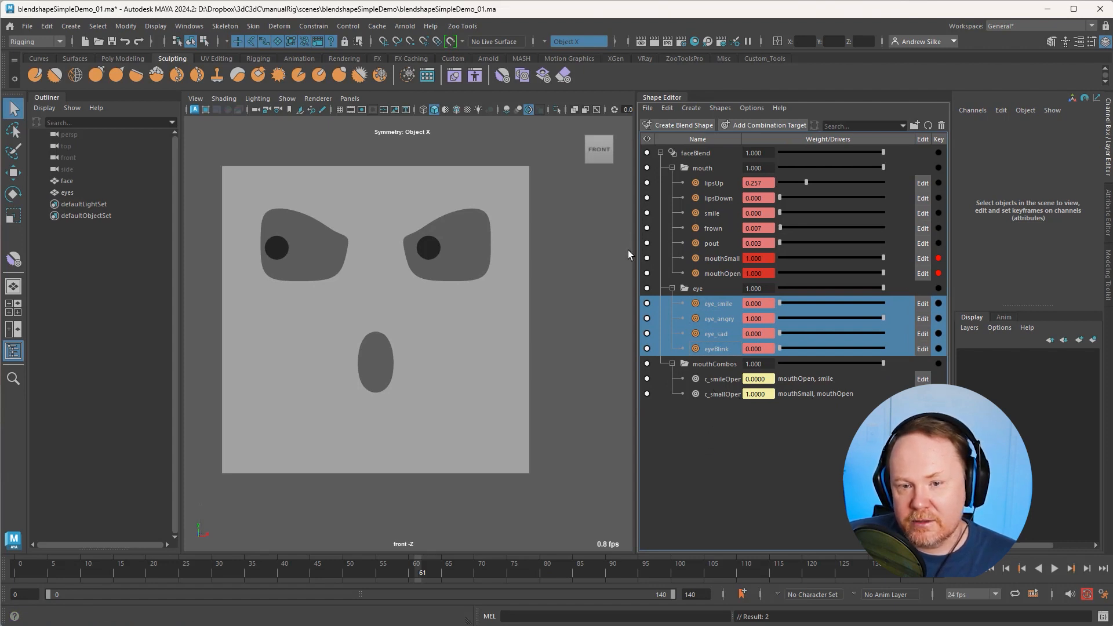
click(587, 287)
drag(238, 573, 18, 574)
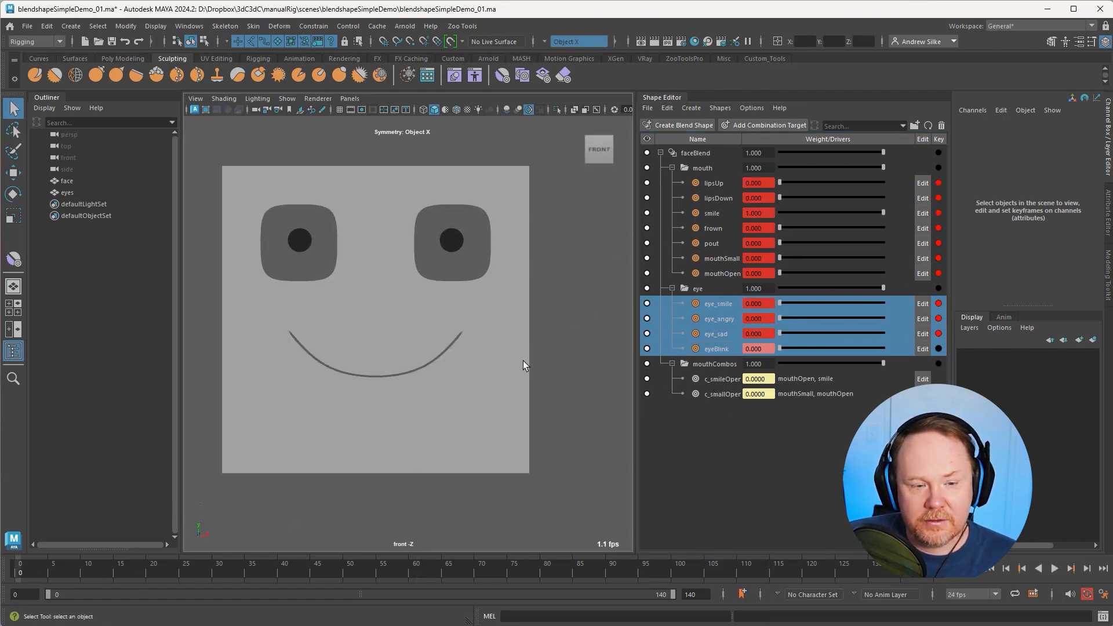
key(alt+v)
key(q)
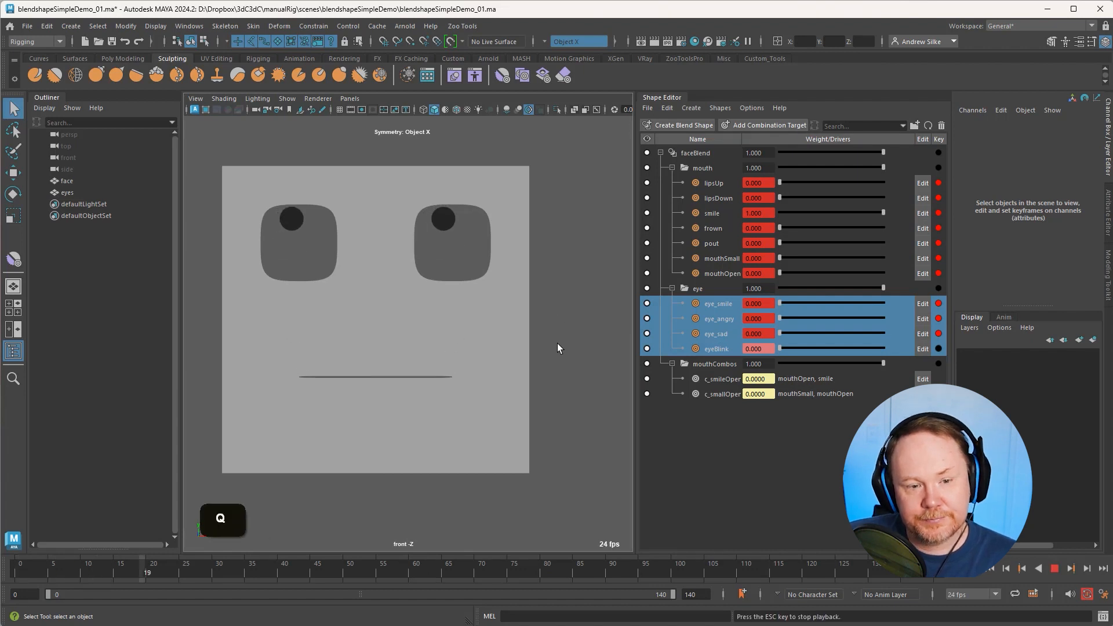
Step: Stop the playback and reopen the blendshapeSimpleDemo_01.ma scene, discarding the unsaved changes
key(alt+v)
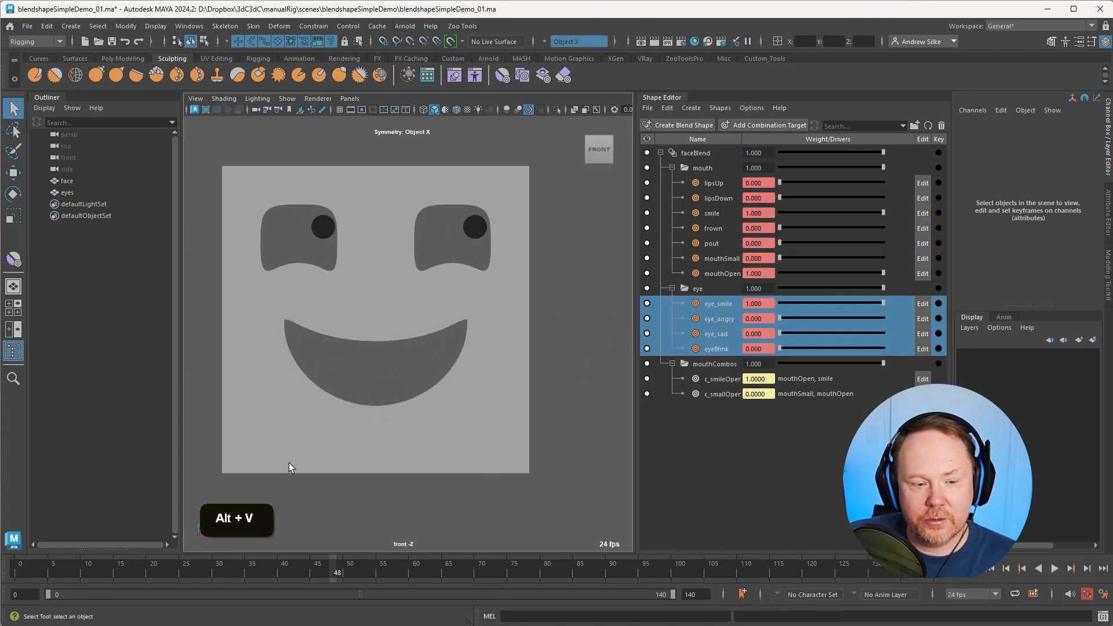
right_click(100, 42)
click(153, 47)
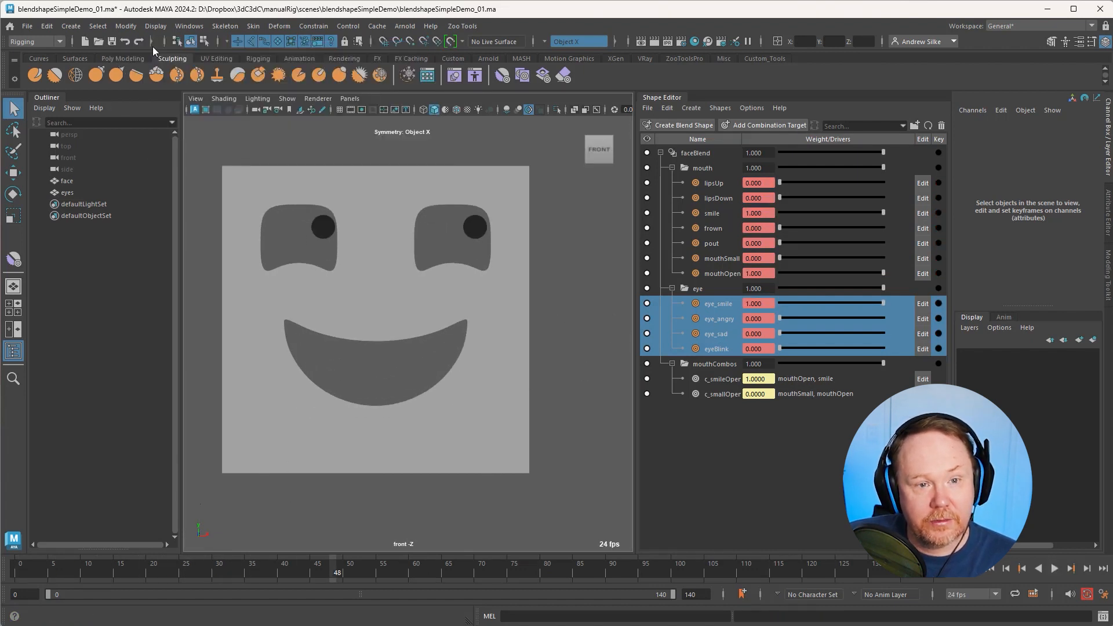
click(542, 359)
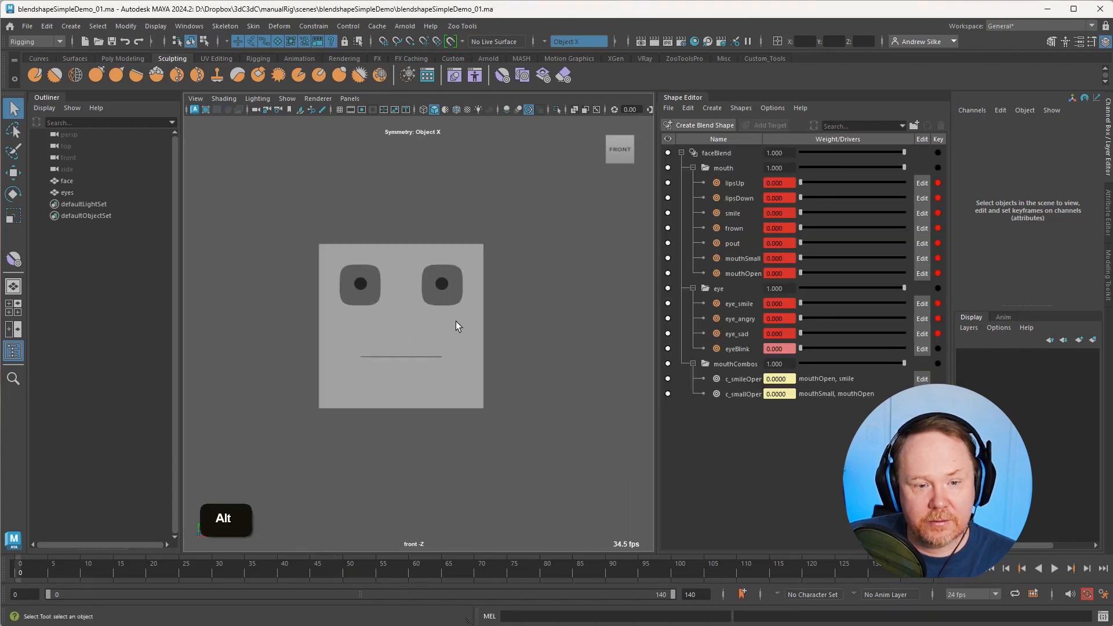
Step: Collapse the Shape Editor to give the face more room in the front view, and play the original example animation
alt+right_drag(457, 326, 606, 346)
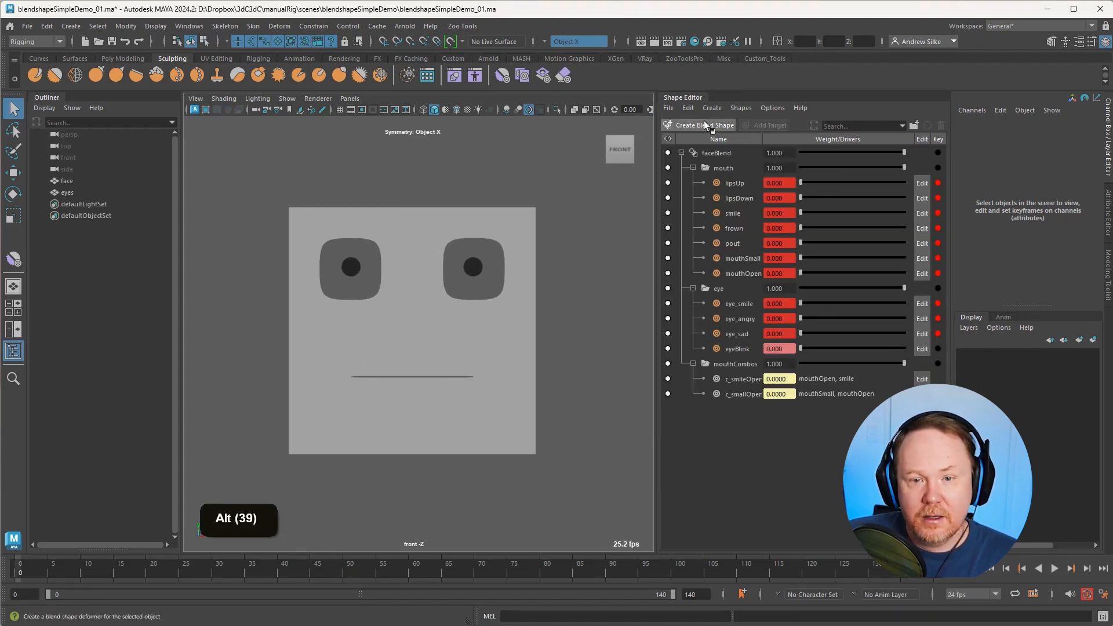
click(691, 99)
alt+right_drag(719, 222, 691, 221)
key(alt+v)
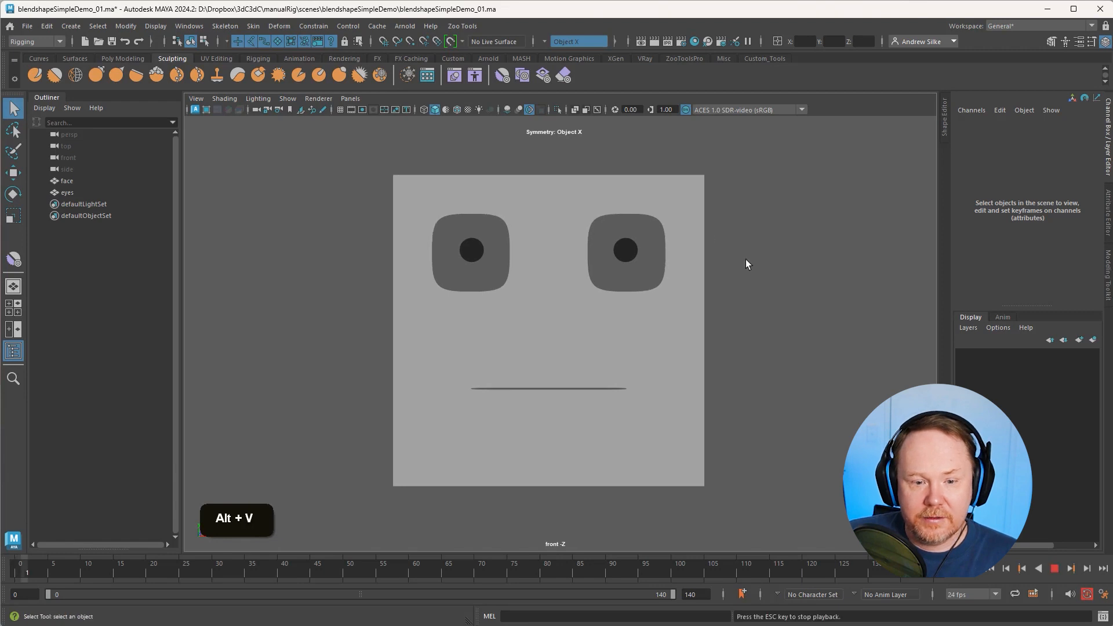
key(q)
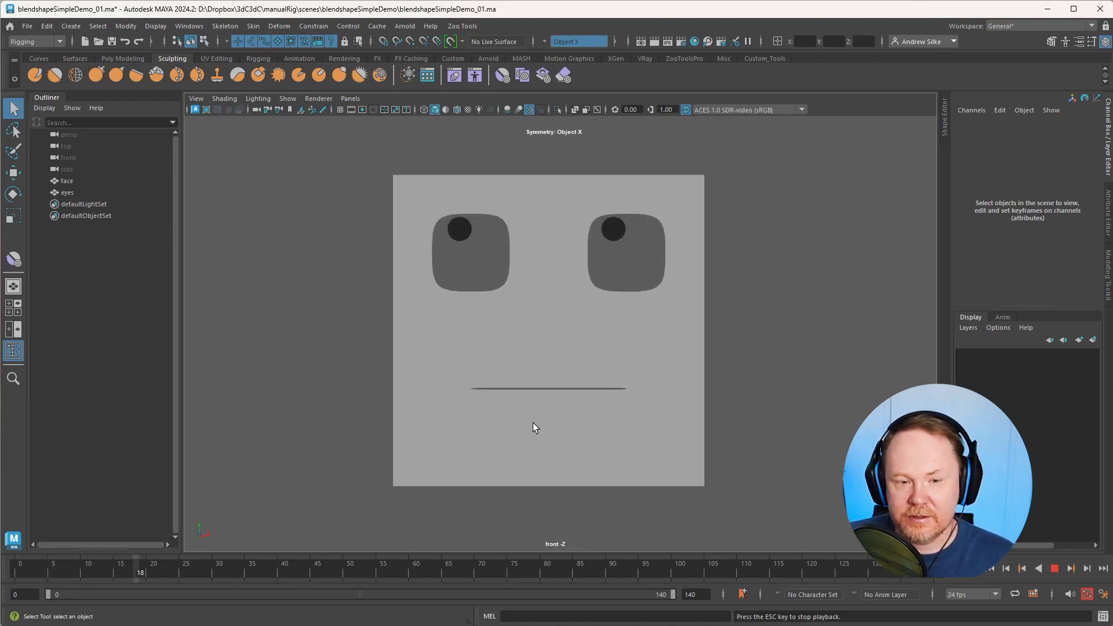
key(q)
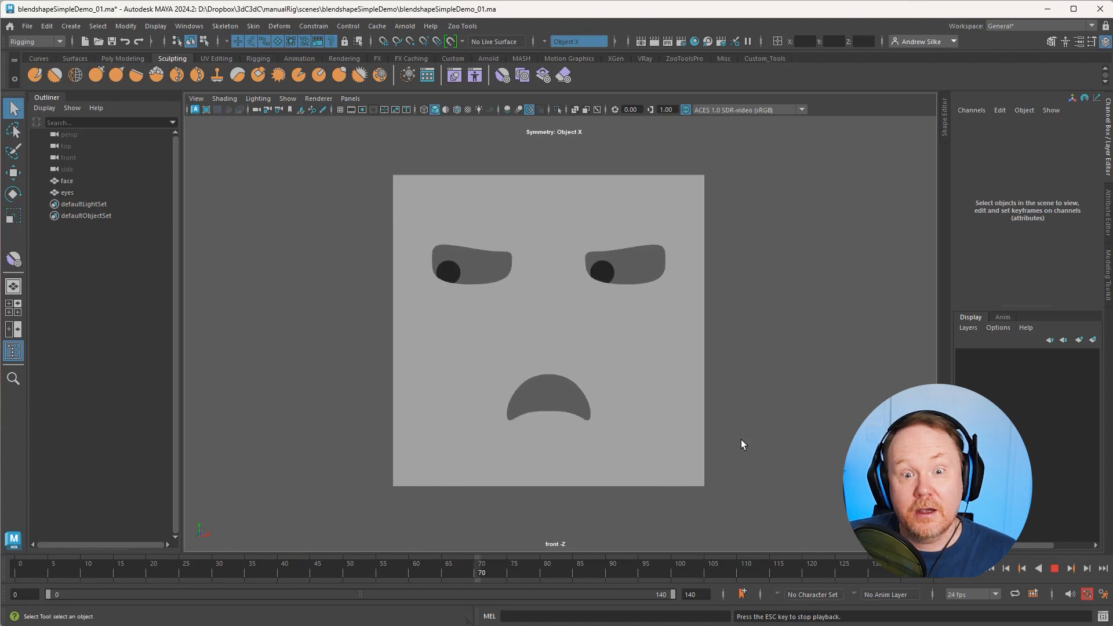
alt+middle_drag(758, 410, 739, 409)
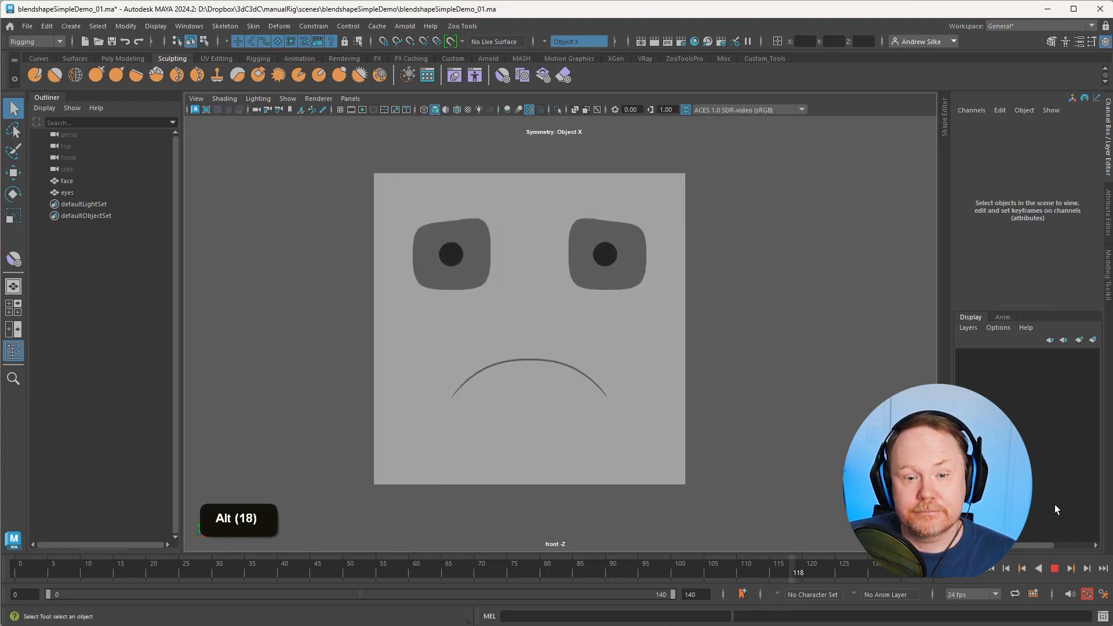